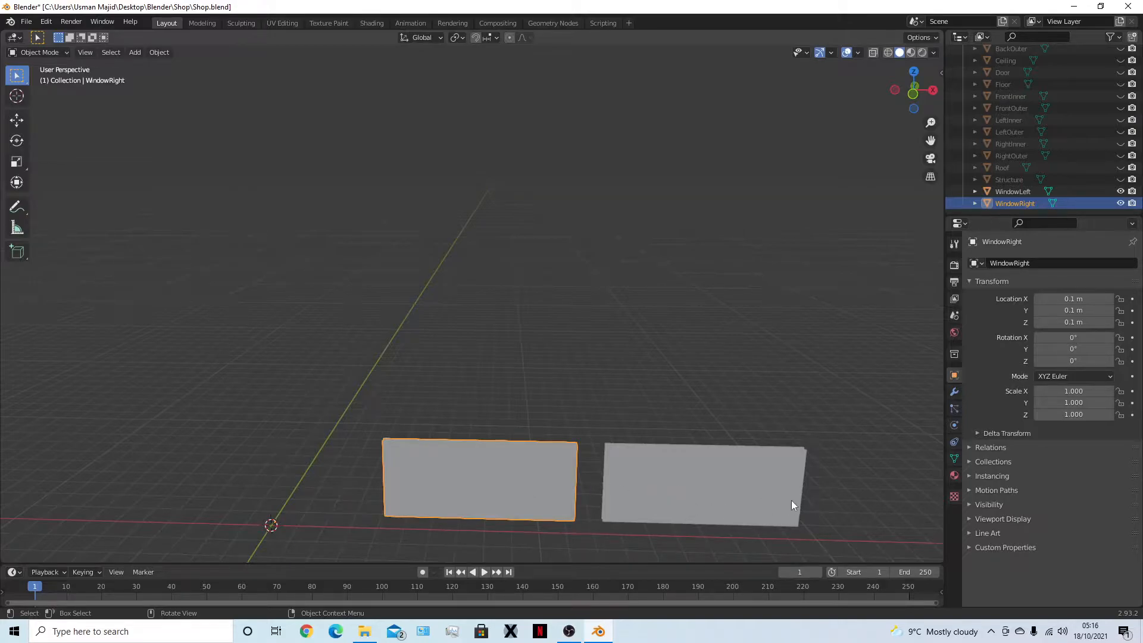
left_click(680, 408)
middle_click_drag(681, 408, 473, 454)
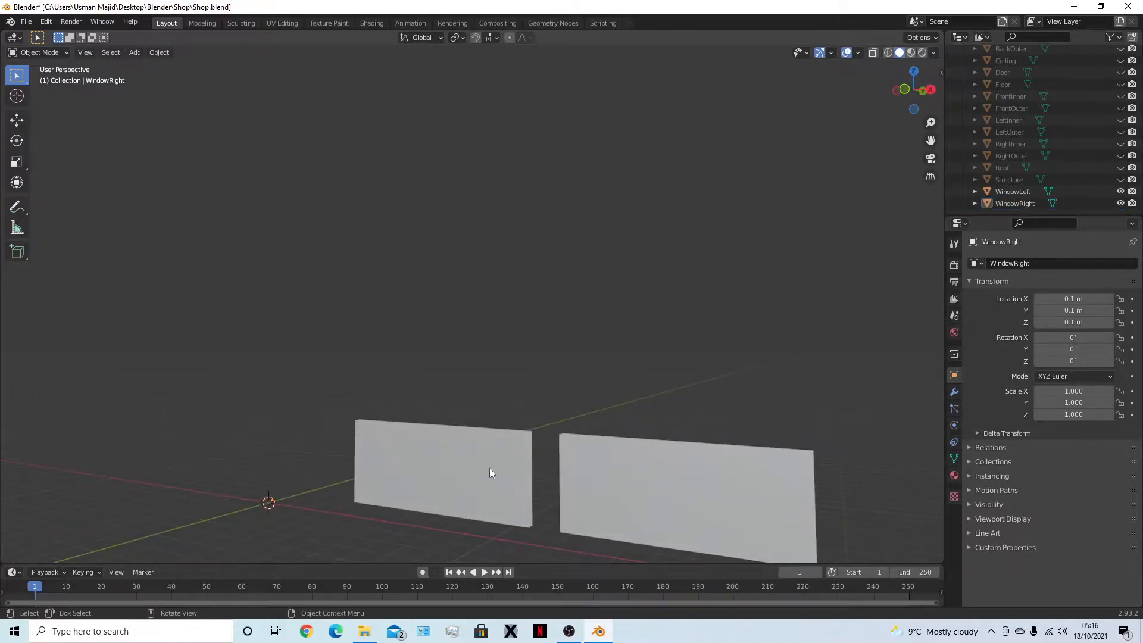
left_click(481, 484)
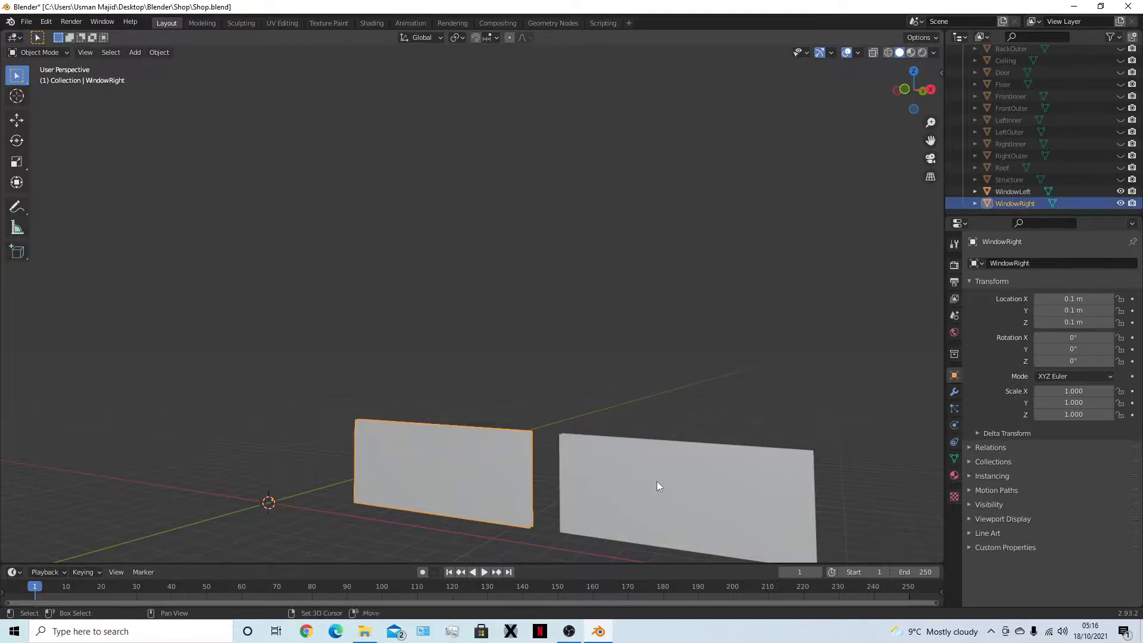
left_click_drag(656, 482, 535, 505, "shift")
middle_click_drag(685, 463, 675, 490)
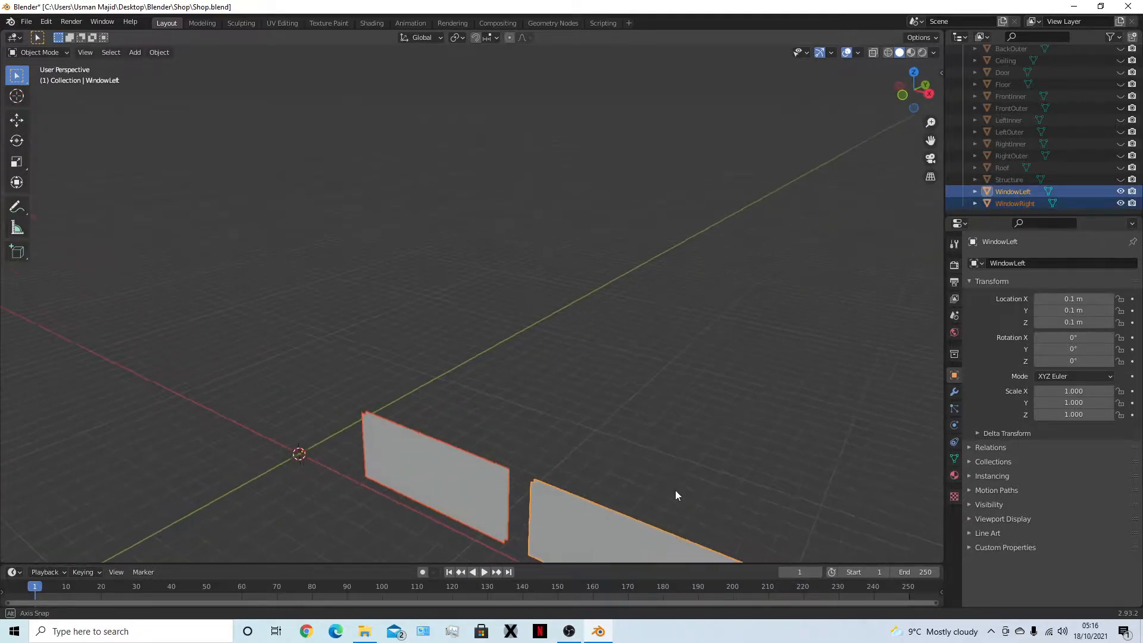
key("Tab")
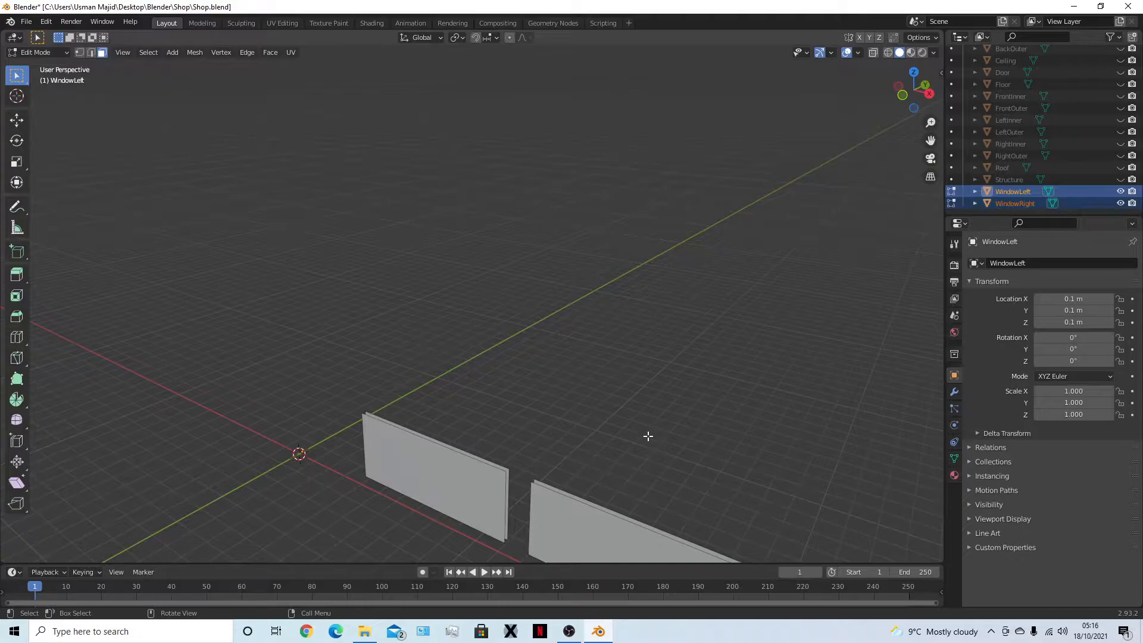
key("Tab")
left_click(605, 459)
key("ctrl+z")
key("ctrl+z")
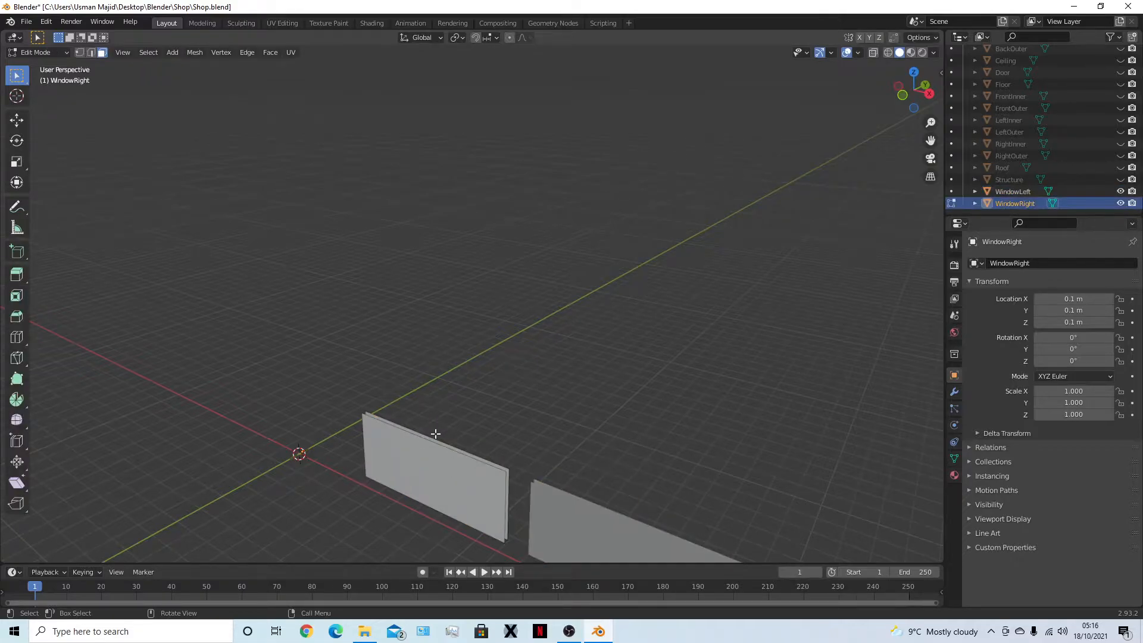
Examine the WindowRight mesh in vertex selection mode, box-selecting the corner vertices at its ends and along its long edges
scroll(437, 429, "up", 2)
key("1")
middle_click_drag(432, 446, 530, 475)
scroll(465, 478, "down", 2)
left_click(443, 461)
left_click(590, 403, "shift")
middle_click_drag(602, 420, 543, 379)
left_click_drag(468, 345, 554, 498)
middle_click_drag(554, 498, 553, 545)
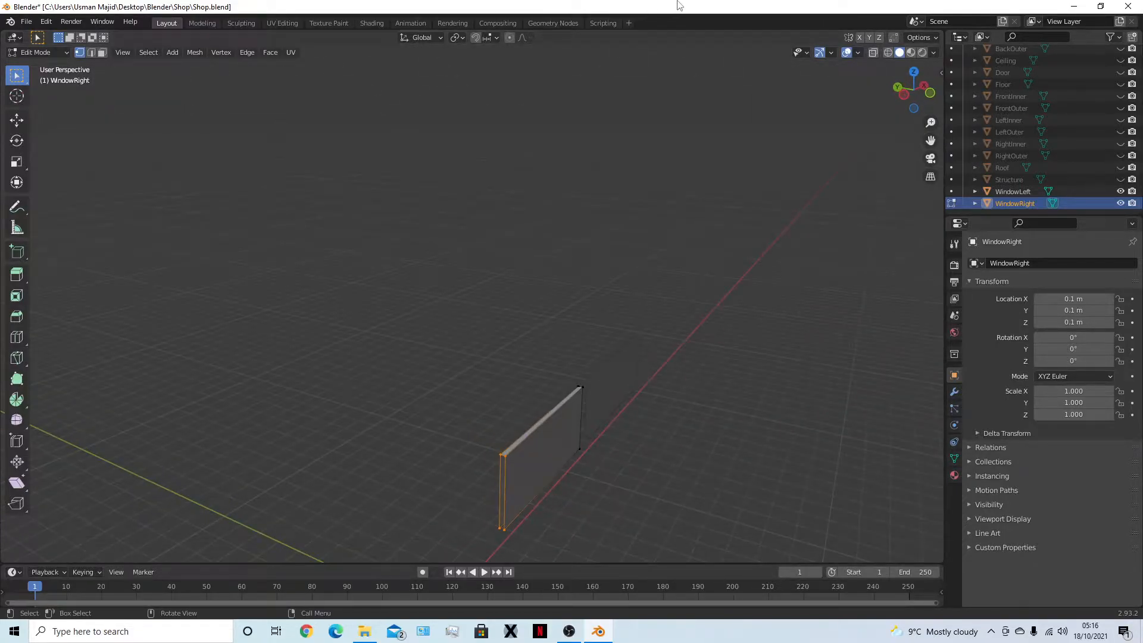
middle_click_drag(725, 237, 508, 204)
middle_click_drag(572, 233, 607, 163)
left_click_drag(484, 80, 733, 268)
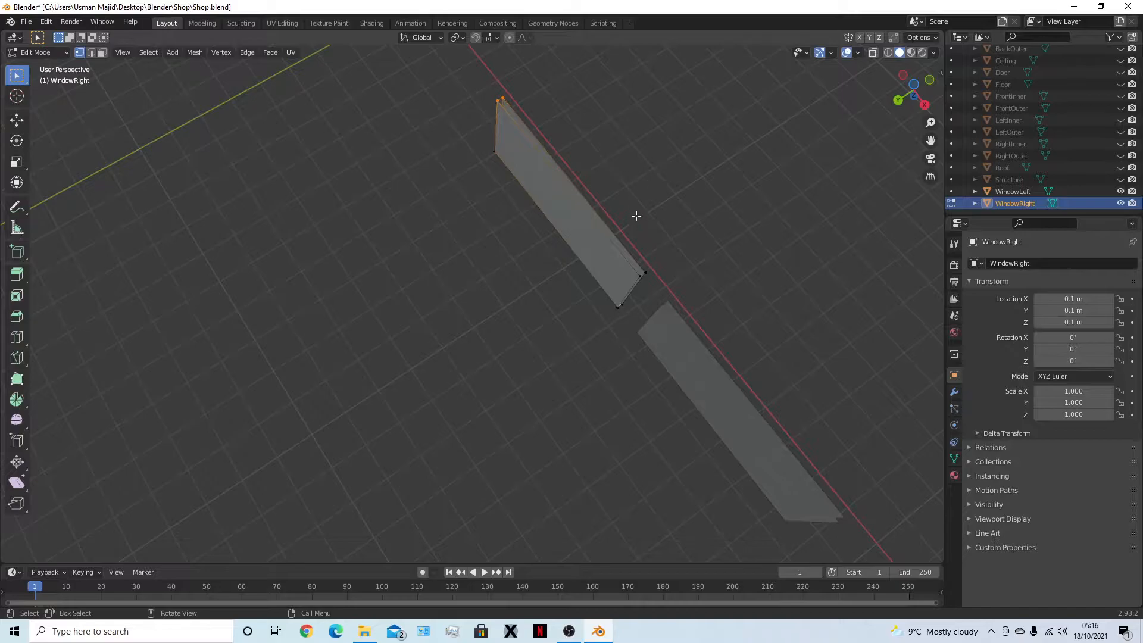
left_click_drag(620, 255, 682, 293, "shift")
middle_click_drag(682, 294, 635, 435)
left_click_drag(447, 320, 480, 455)
middle_click_drag(529, 462, 650, 512)
Examine the WindowLeft mesh in Edit Mode, box-selecting the vertices along its top, its bottom and both ends
key("Tab")
left_click(717, 463)
key("Tab")
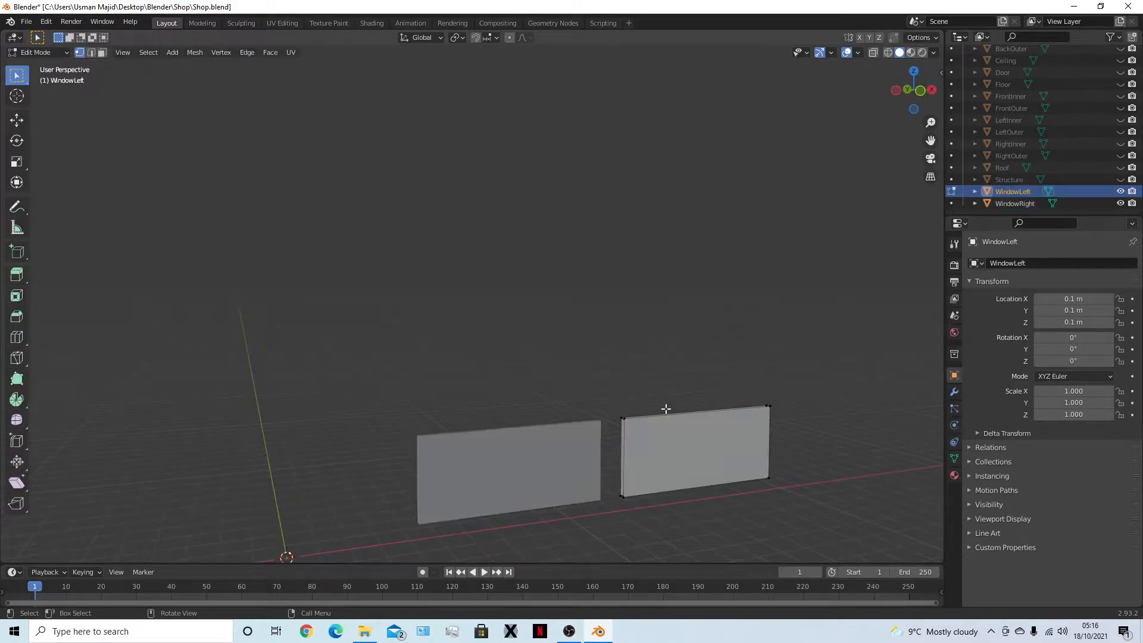
middle_click_drag(715, 459, 645, 427)
left_click_drag(580, 364, 803, 421)
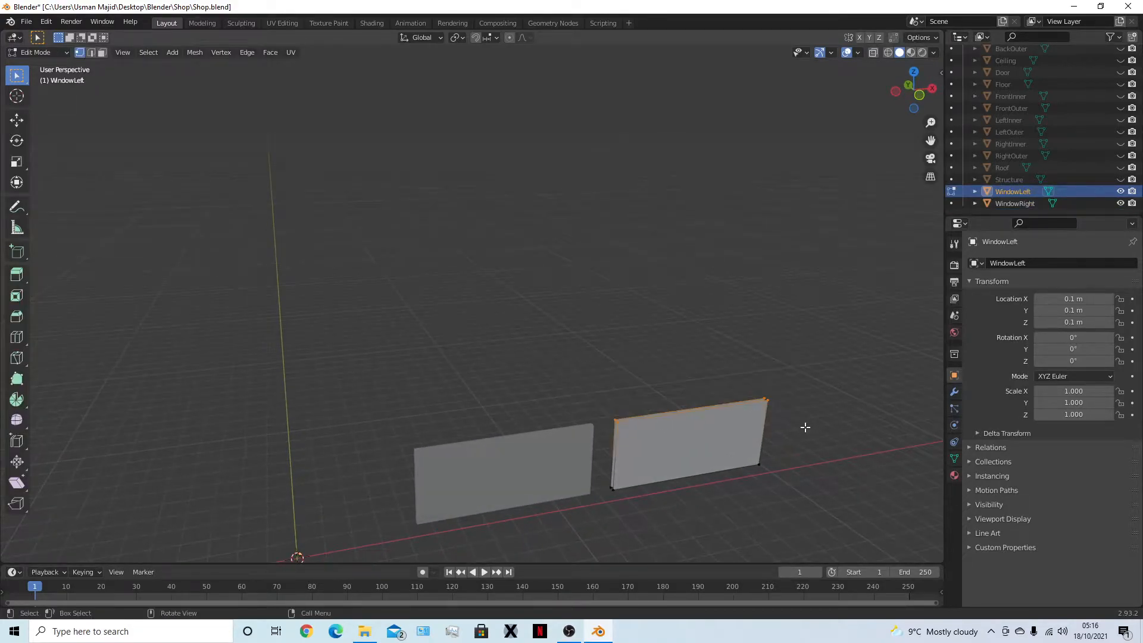
middle_click_drag(787, 472, 759, 383)
left_click_drag(624, 371, 913, 472)
middle_click_drag(914, 472, 824, 462)
left_click_drag(707, 276, 793, 503)
middle_click_drag(794, 503, 692, 420)
left_click_drag(582, 357, 661, 531)
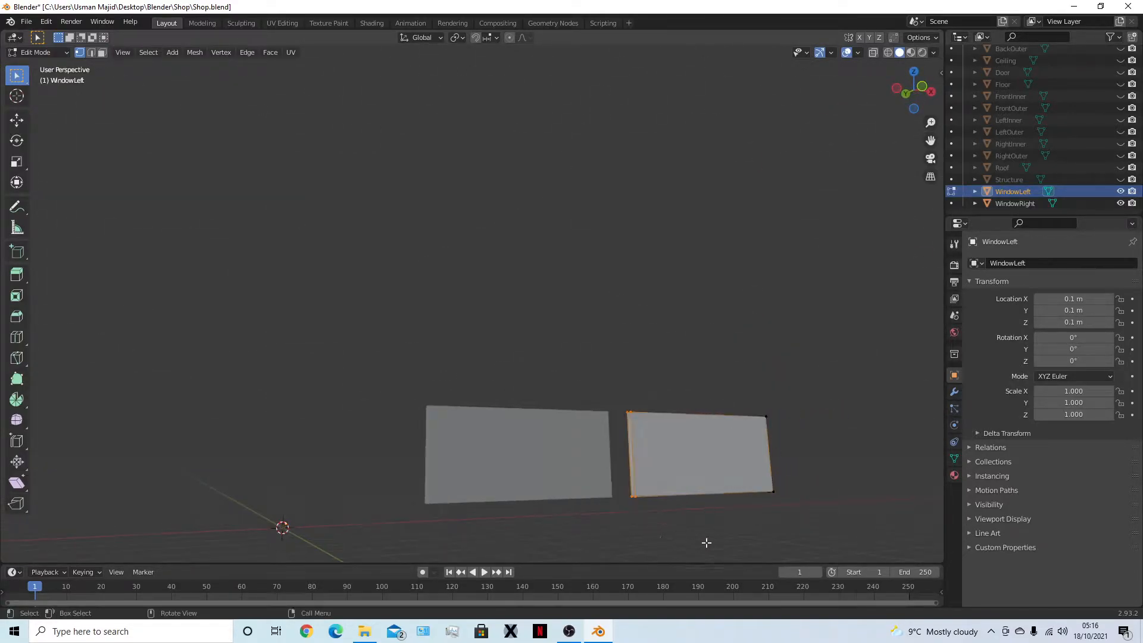
Return WindowLeft to Object Mode, deselect it and save the file
key("Tab")
middle_click_drag(718, 546, 625, 457)
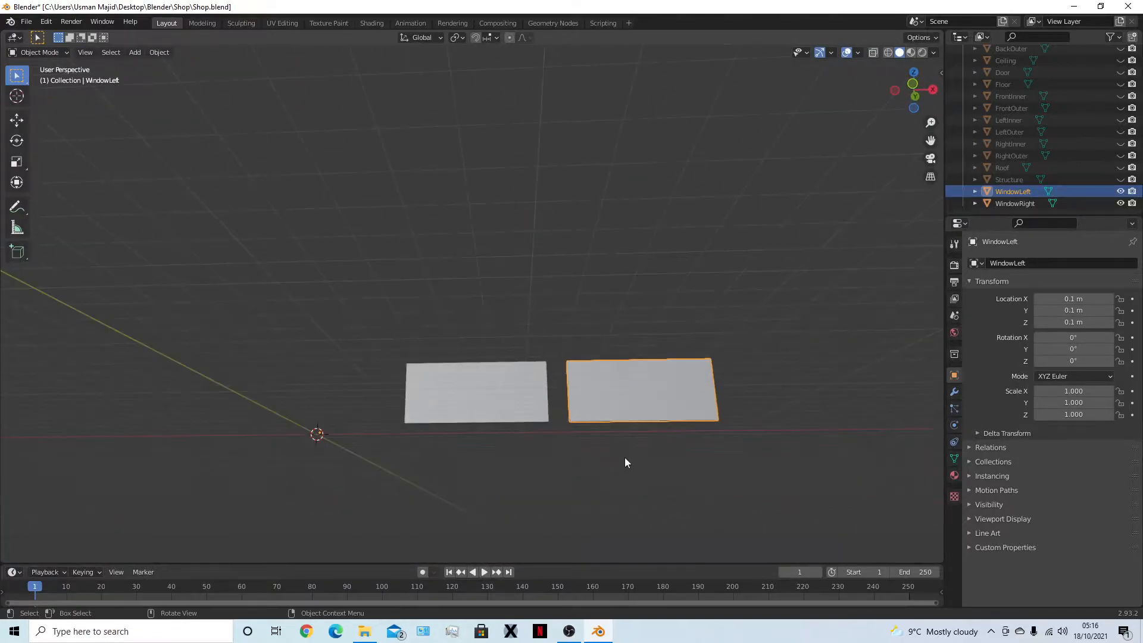
left_click(614, 472)
key("ctrl+s")
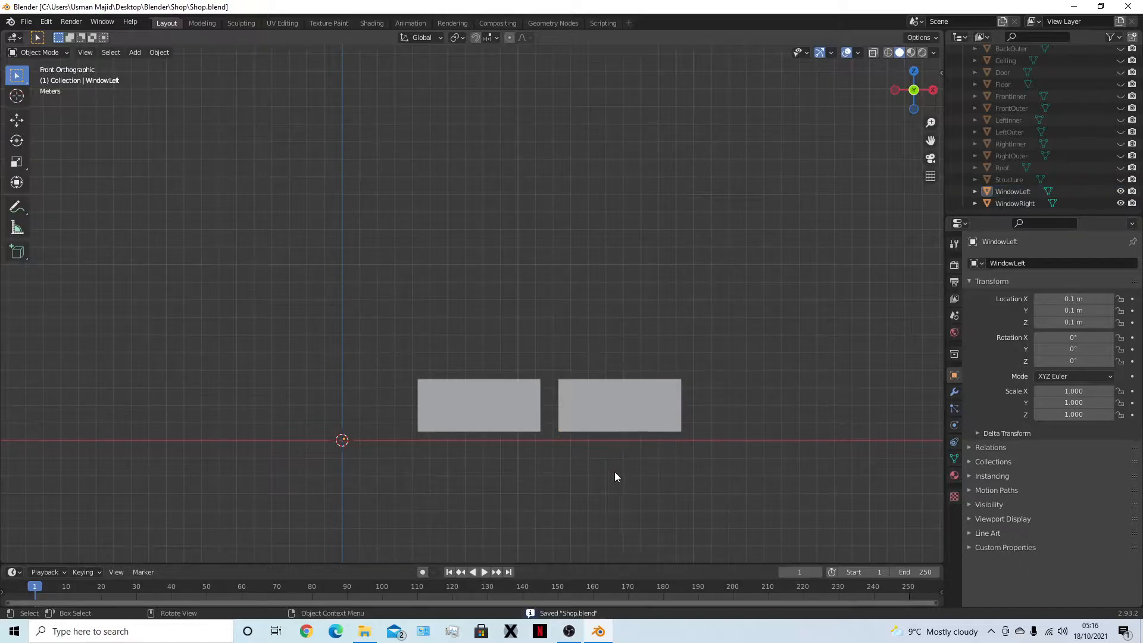
Deselect the windows and unhide all the hidden parts of the shop
scroll(602, 479, "up", 2)
left_click(519, 472)
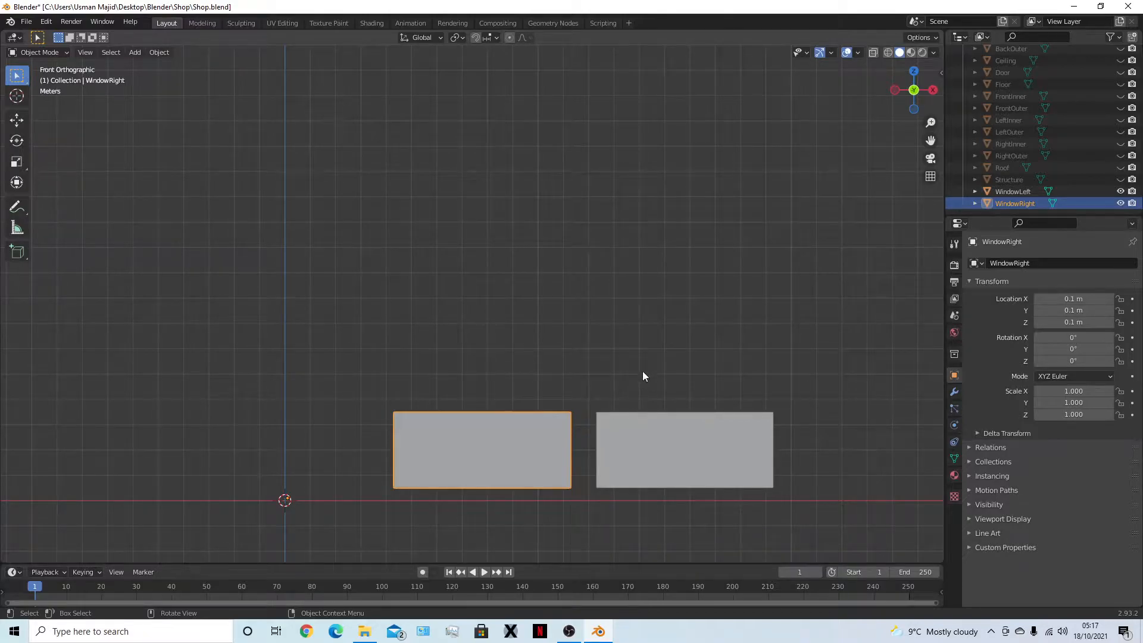
middle_click_drag(644, 377, 613, 409)
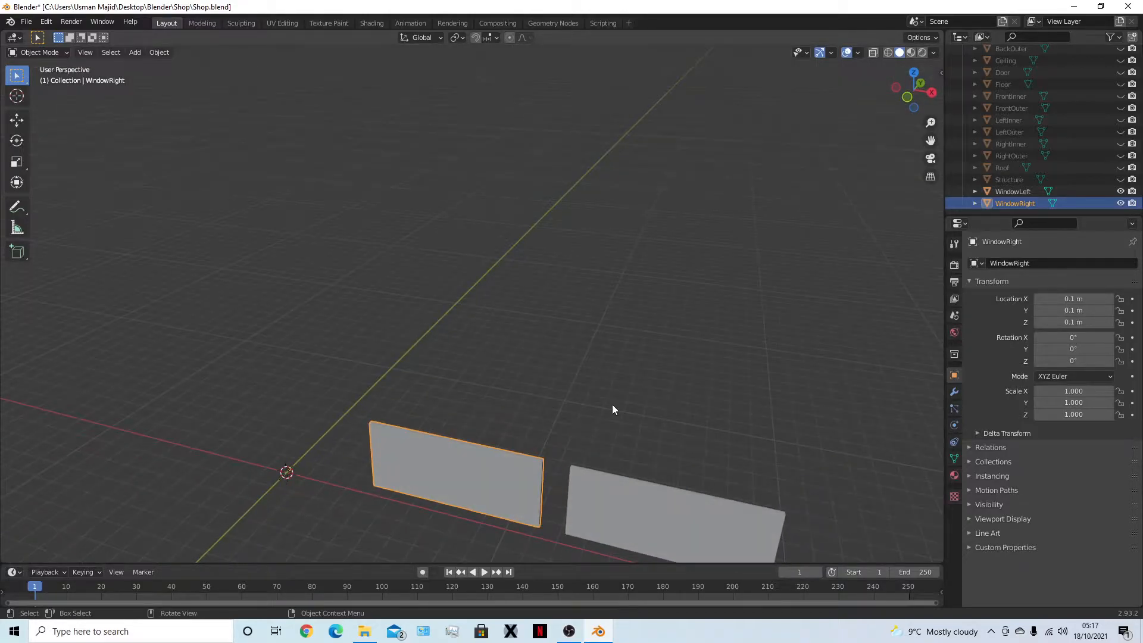
left_click(613, 407)
key("alt+h")
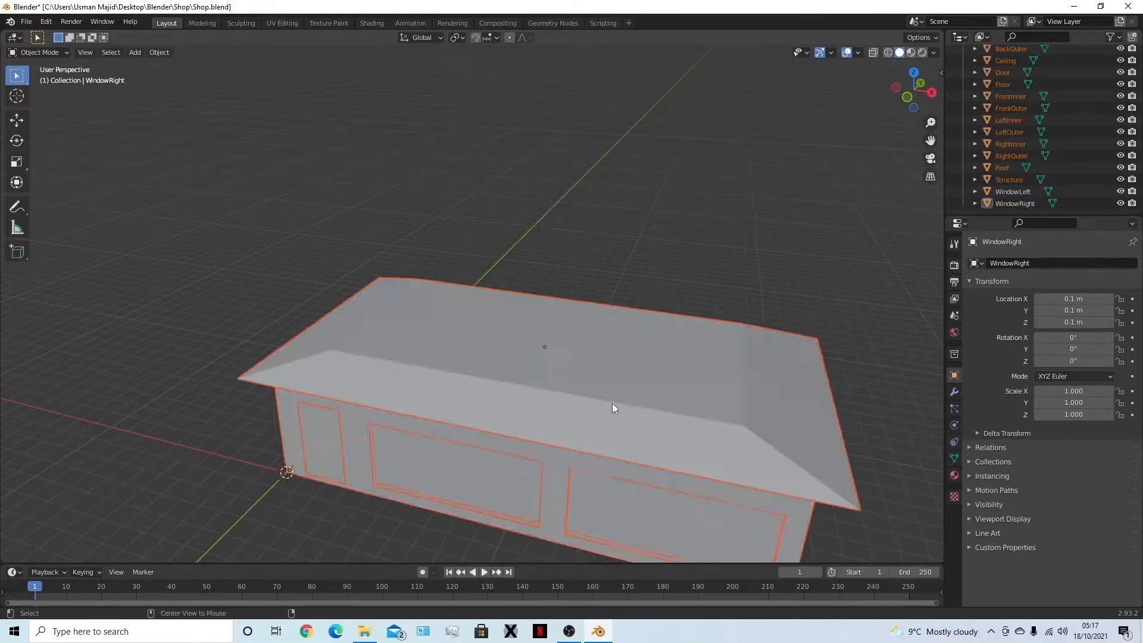
Scale WindowLeft and WindowRight together by 1.2 along the Y axis, save the file and clear the selection
left_click(411, 470)
left_click(616, 506)
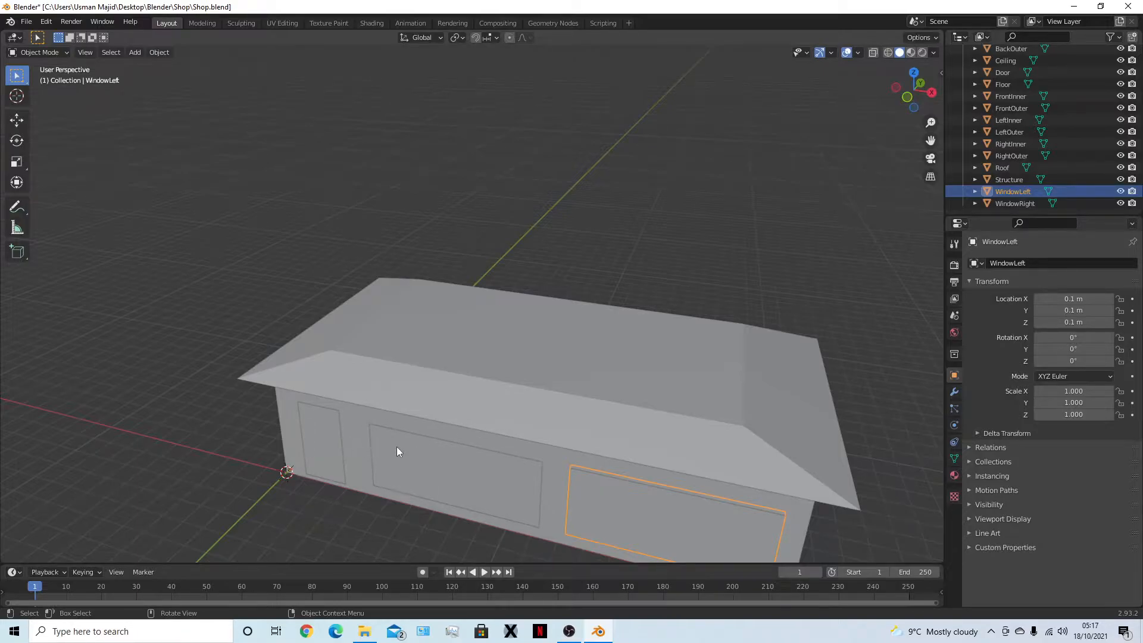
left_click(499, 471, "shift")
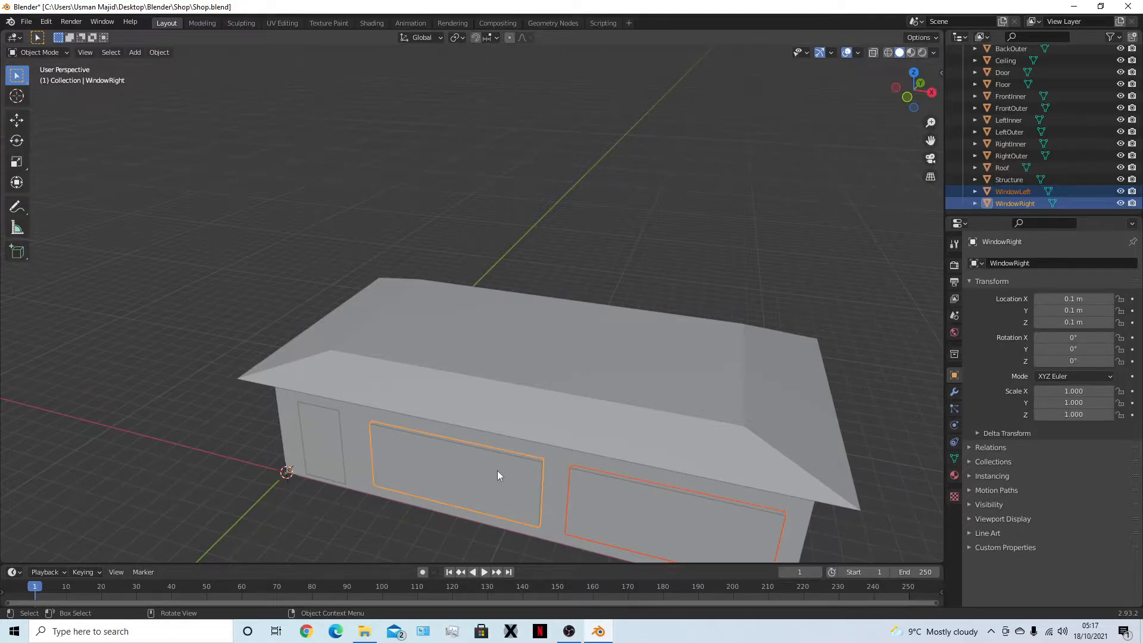
key("s")
type("y")
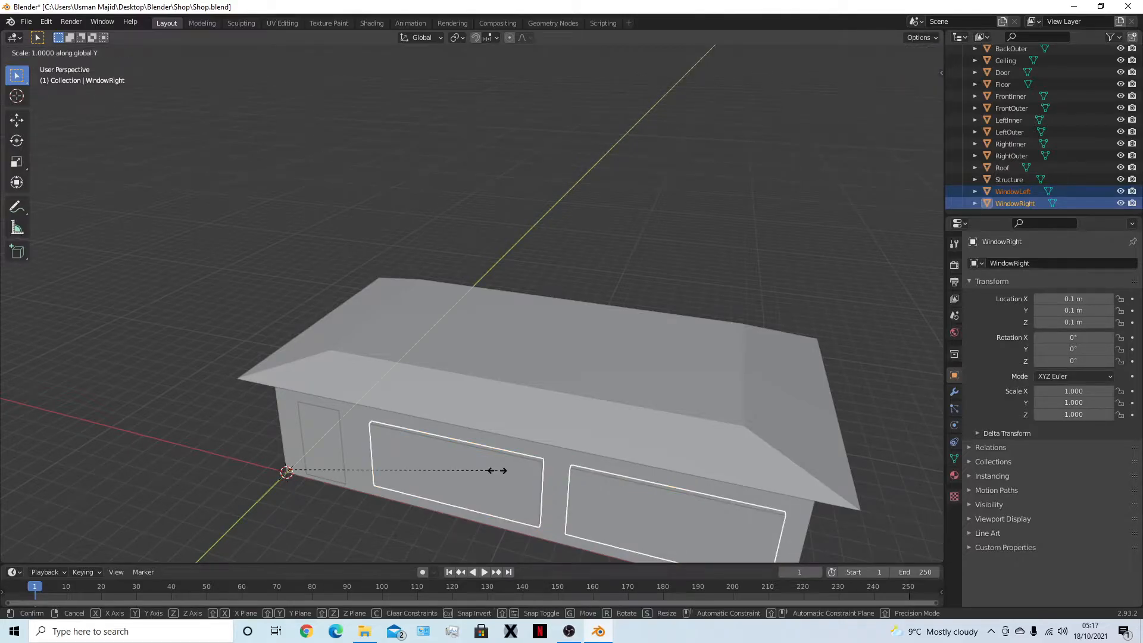
type("1.2")
key("Return")
scroll(536, 486, "up", 5)
scroll(536, 480, "down", 4)
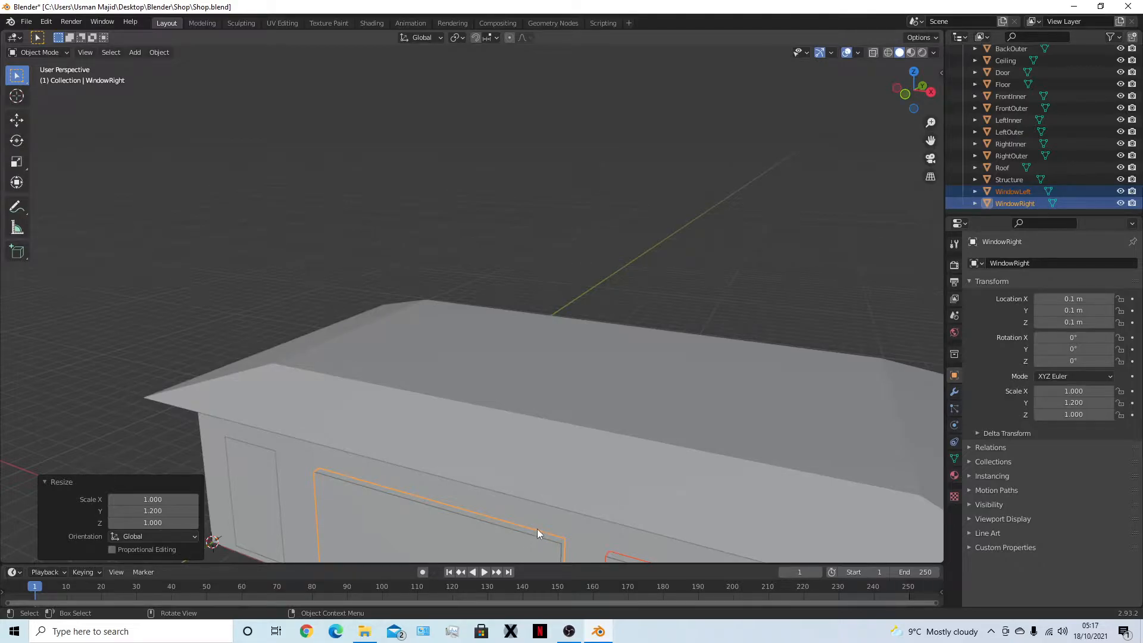
middle_click_drag(537, 529, 576, 510)
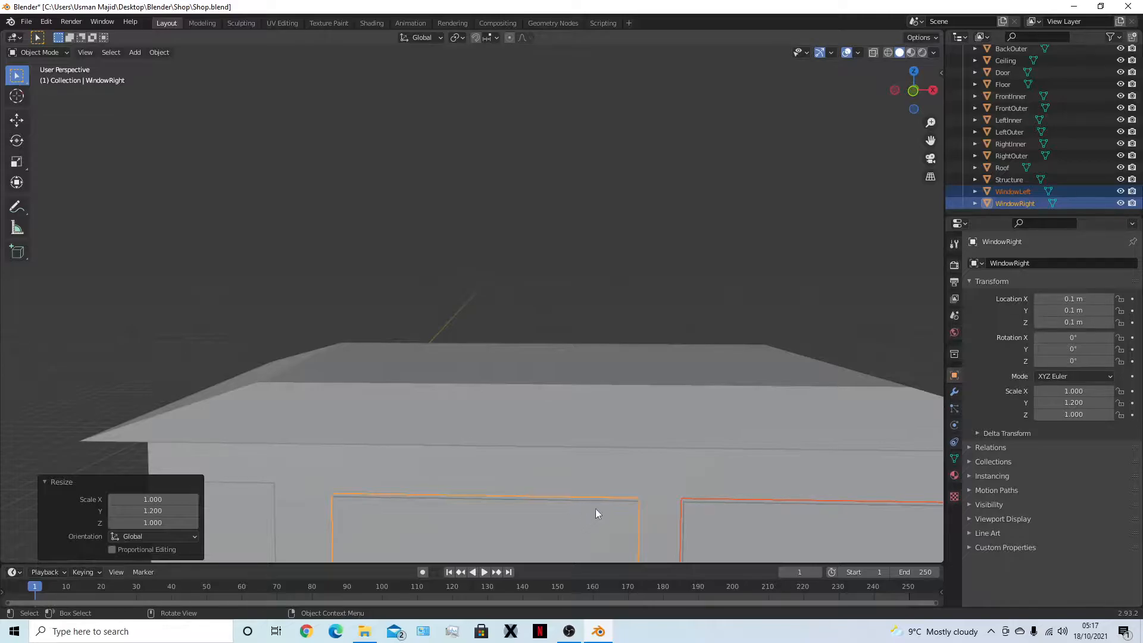
scroll(608, 444, "down", 8)
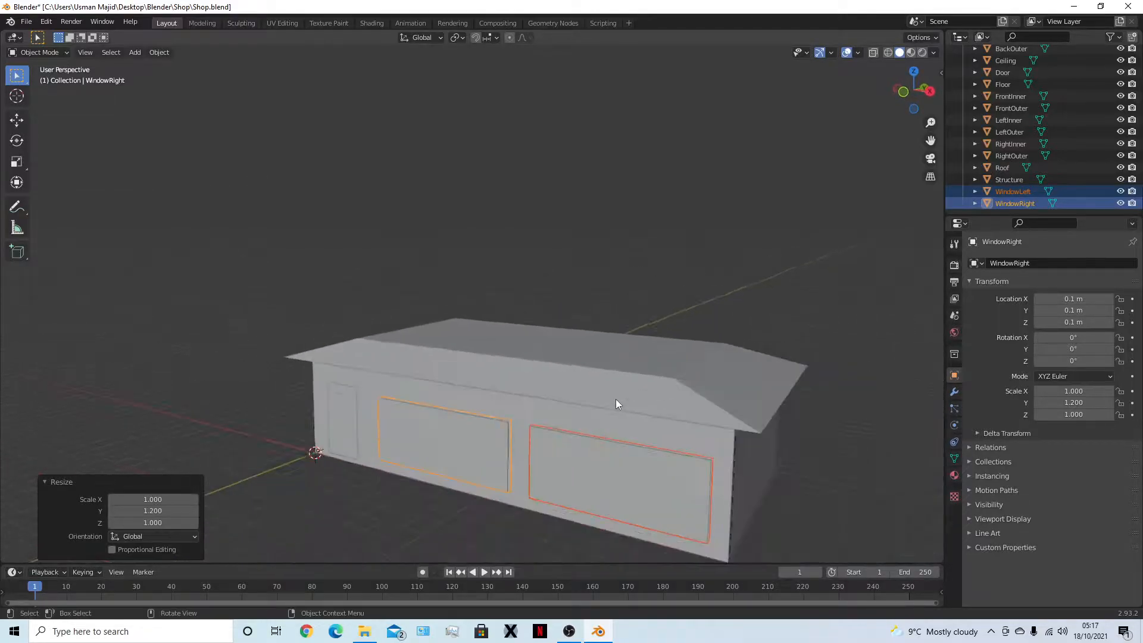
key("ctrl+s")
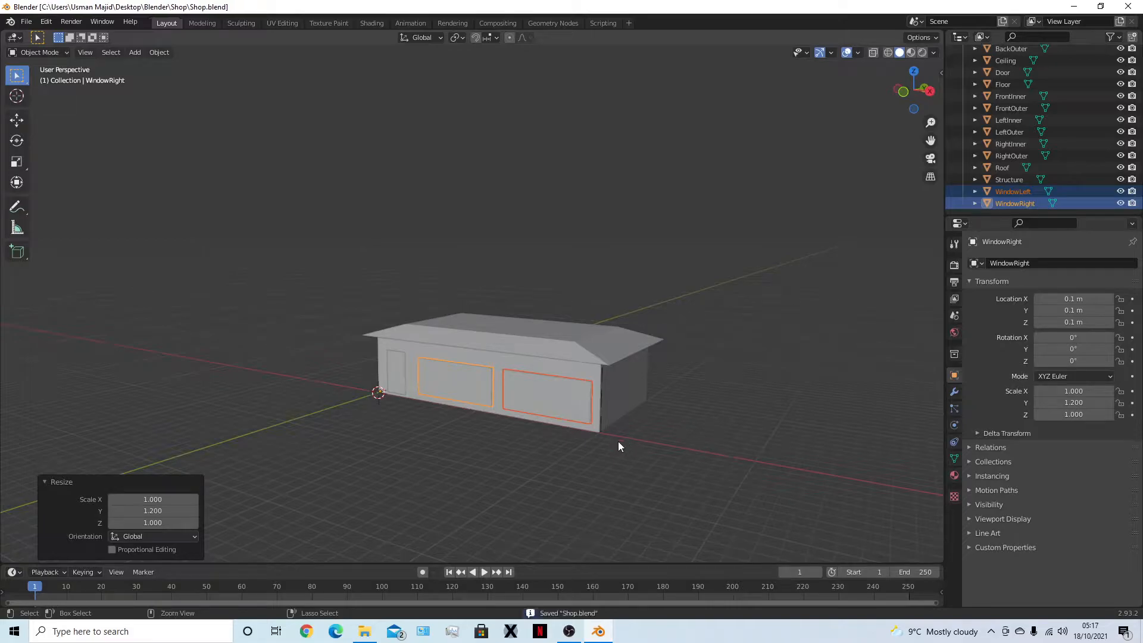
left_click(569, 456)
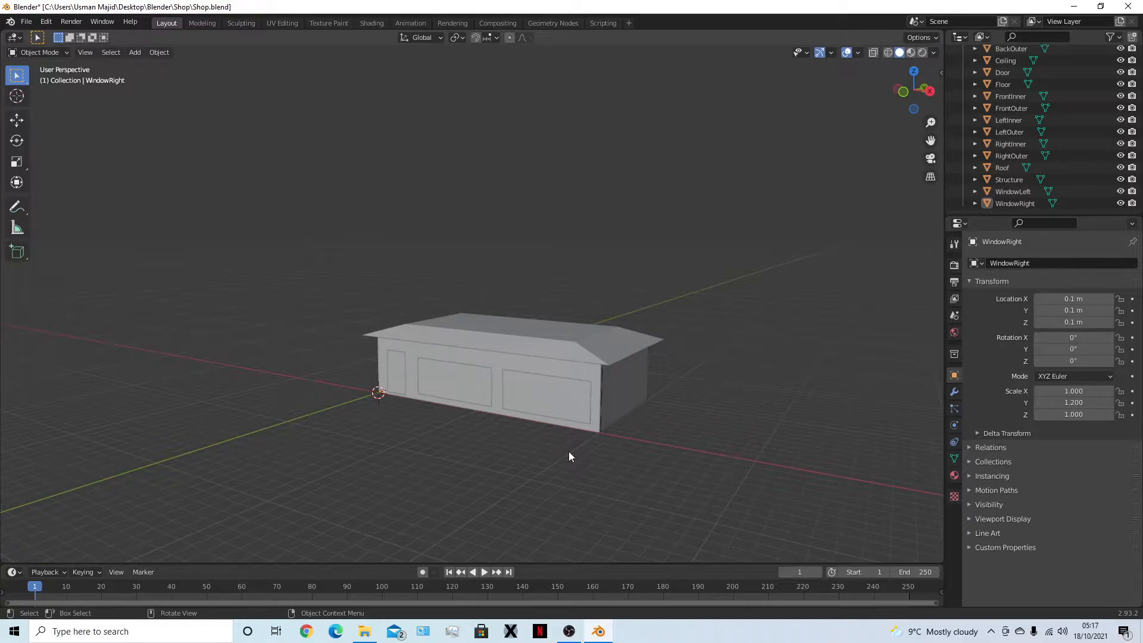
scroll(673, 453, "up", 4)
middle_click_drag(723, 459, 676, 428)
left_click(590, 334)
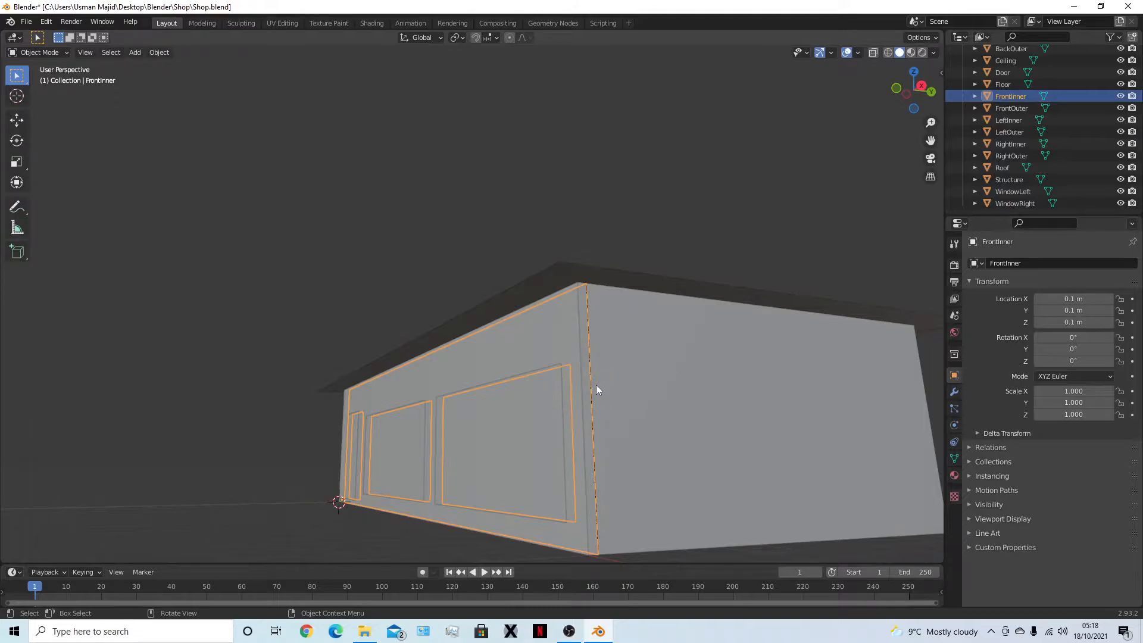
left_click(314, 295)
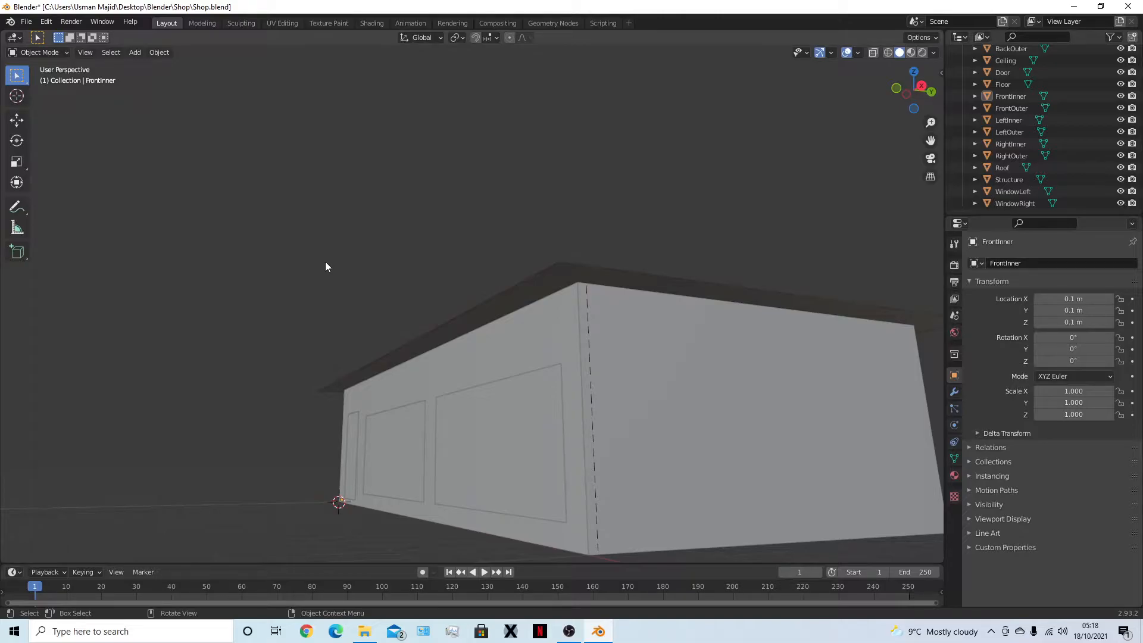
Isolate WindowLeft and WindowRight by hiding all the unselected parts of the shop
left_click(487, 418)
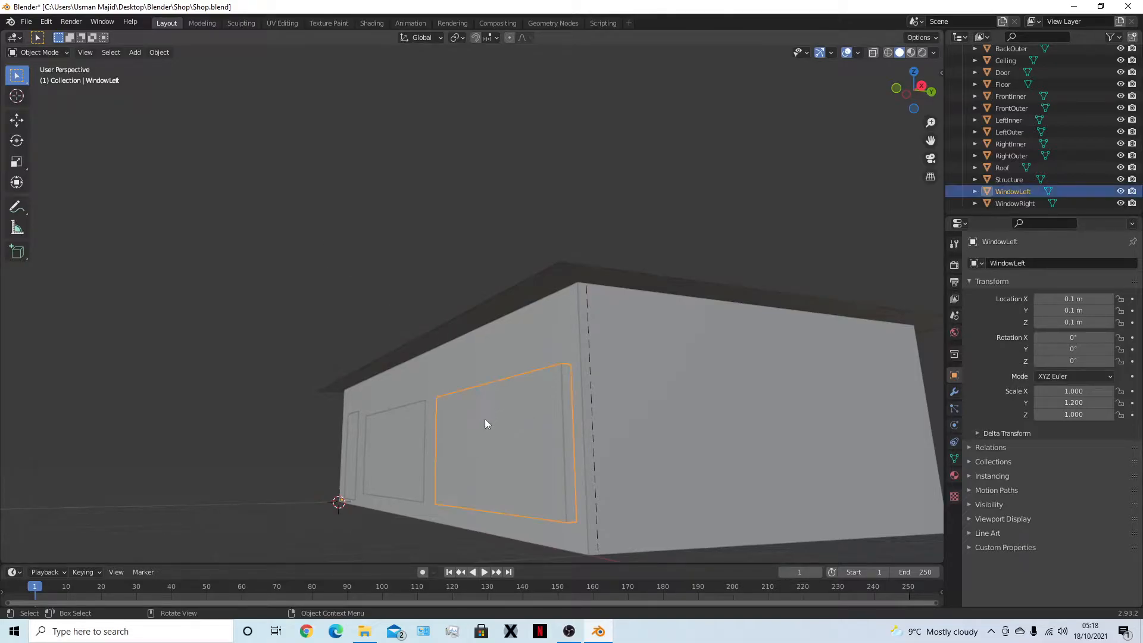
left_click(379, 432, "shift")
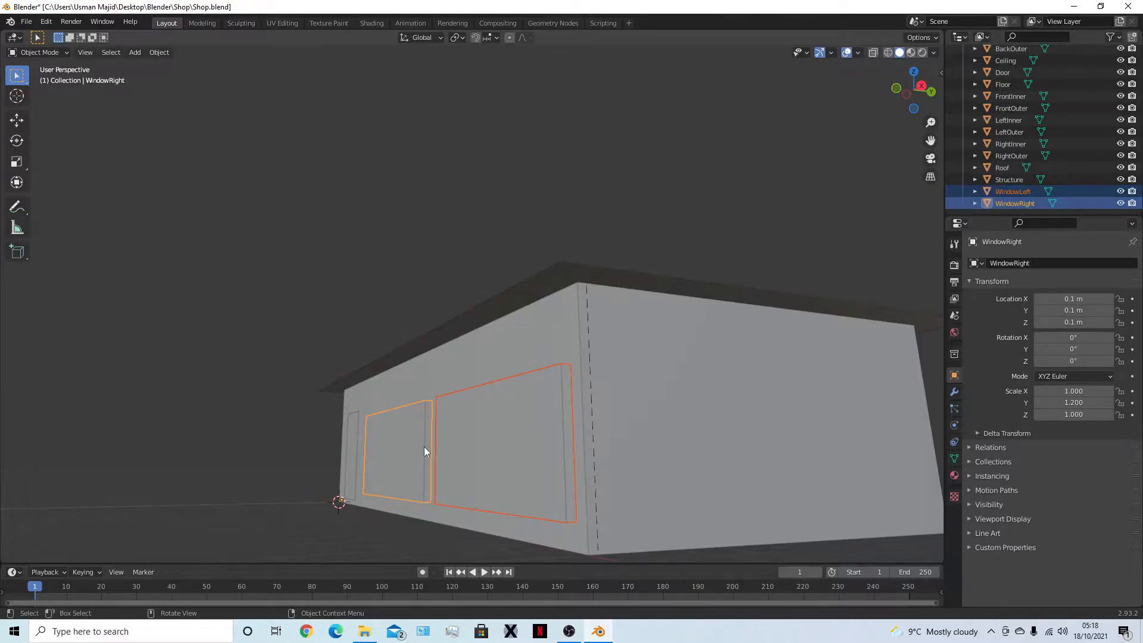
key("shift+h")
left_click(545, 298)
middle_click_drag(643, 430, 585, 413)
scroll(588, 429, "down", 4)
Join WindowRight into WindowLeft as a single object and rename it Windows
left_click(505, 458)
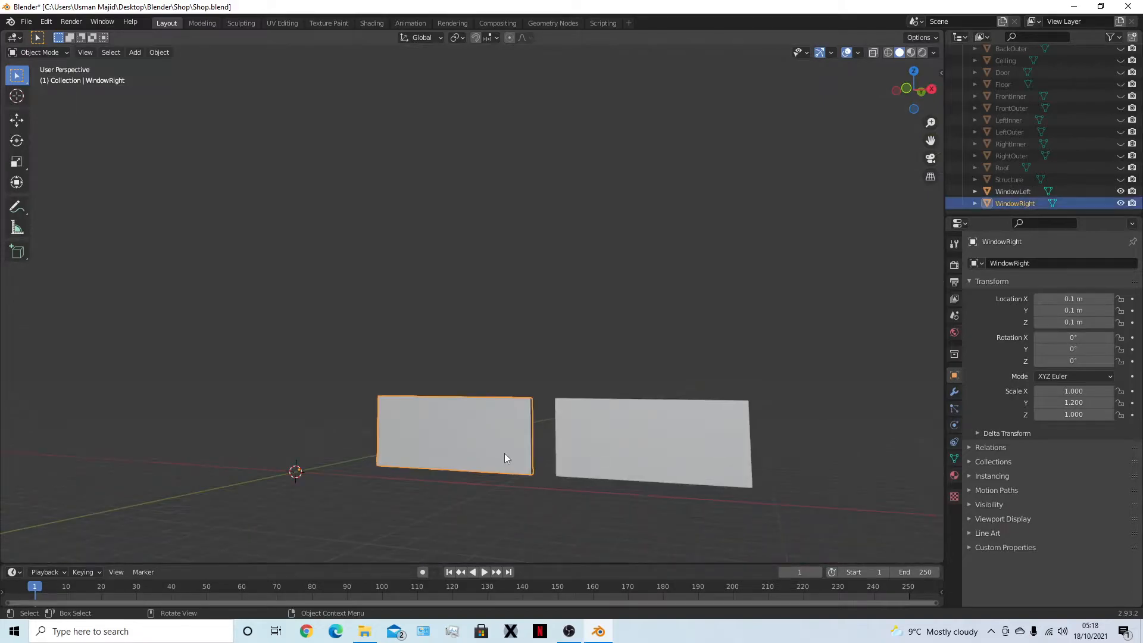
left_click(577, 455, "shift")
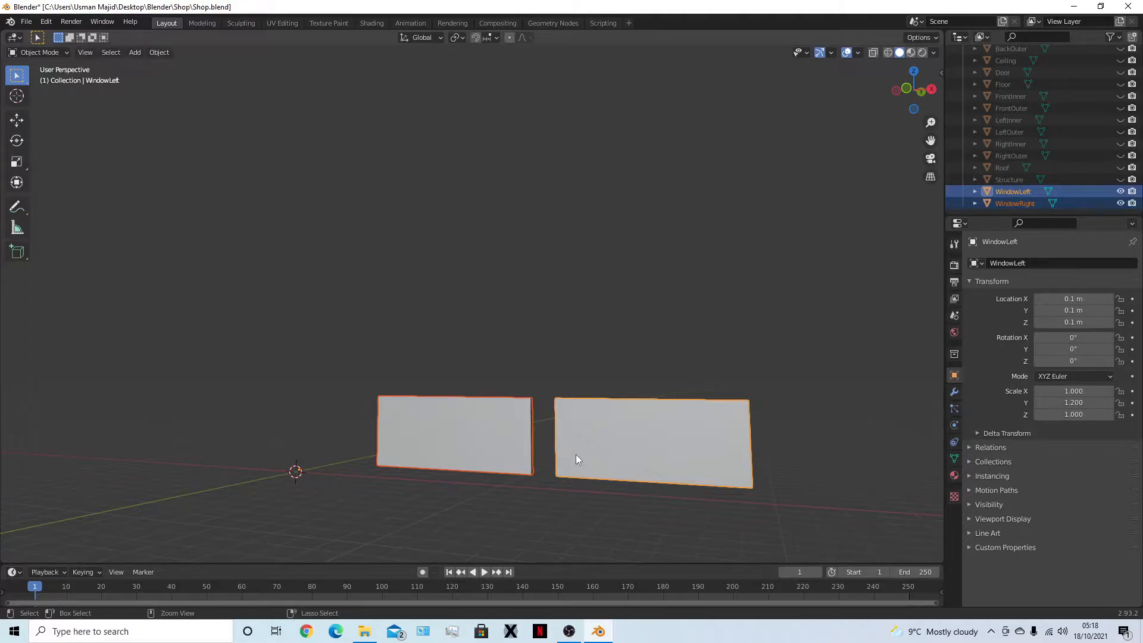
key("ctrl+j")
scroll(976, 197, "up", 1)
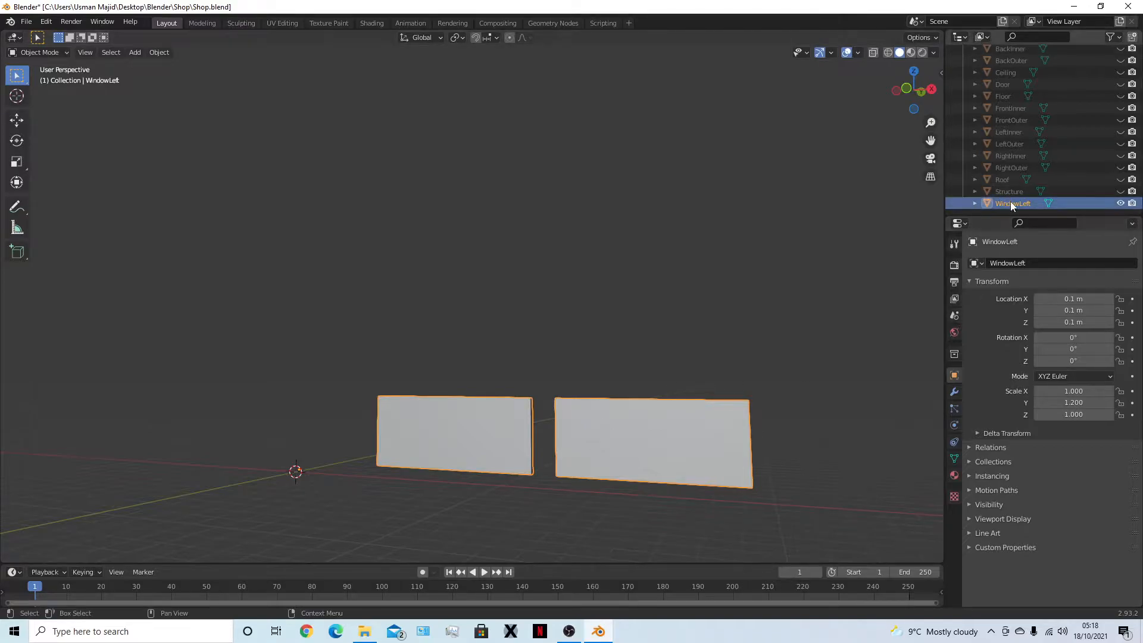
double_click(1011, 202)
type("Windows")
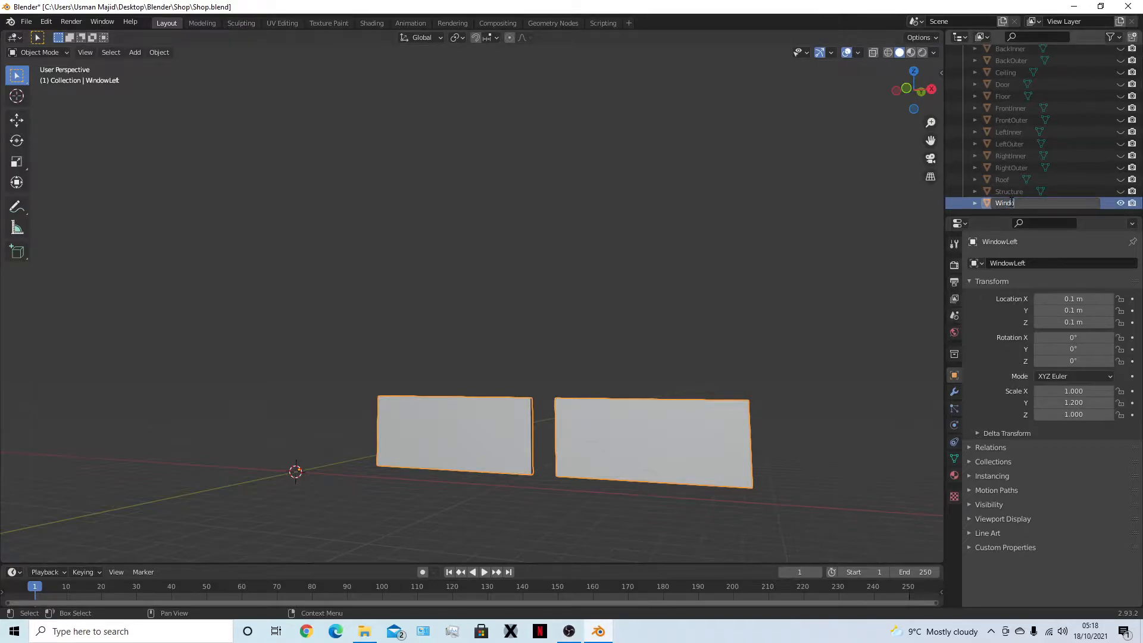
key("Return")
left_click(759, 219)
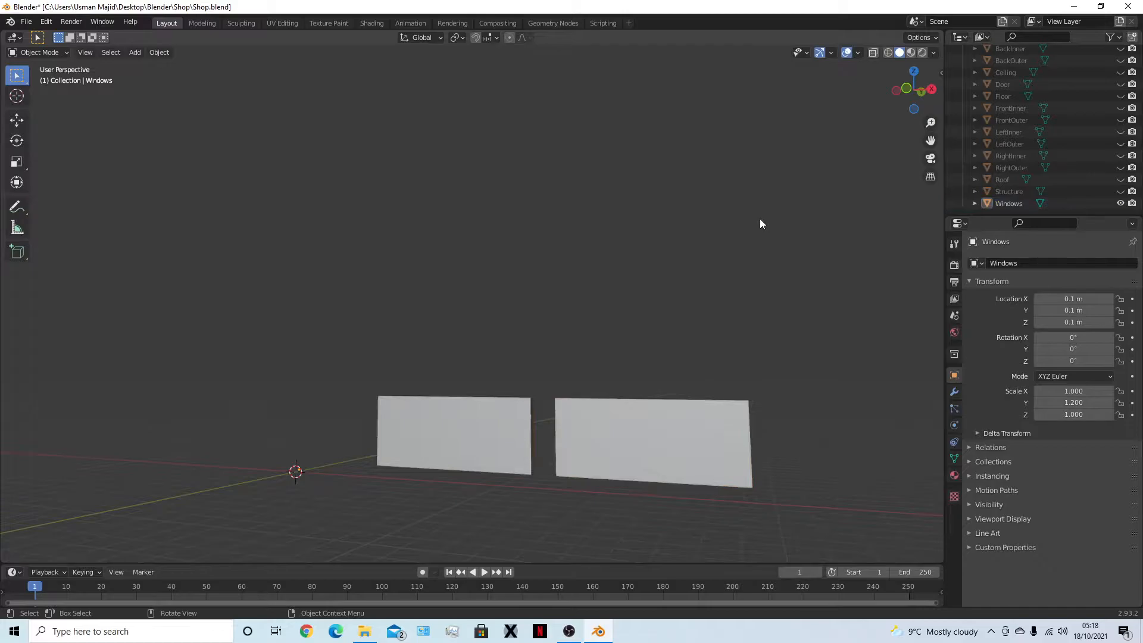
Select the Windows object and switch it to Edit Mode
key("KP_1")
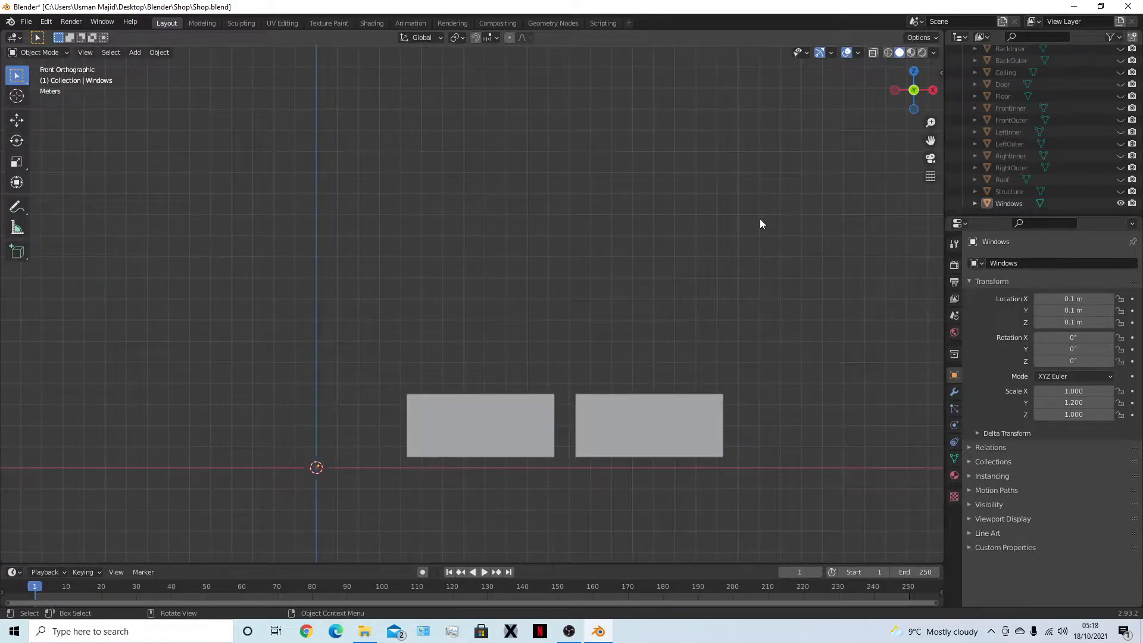
middle_click_drag(760, 222, 717, 355)
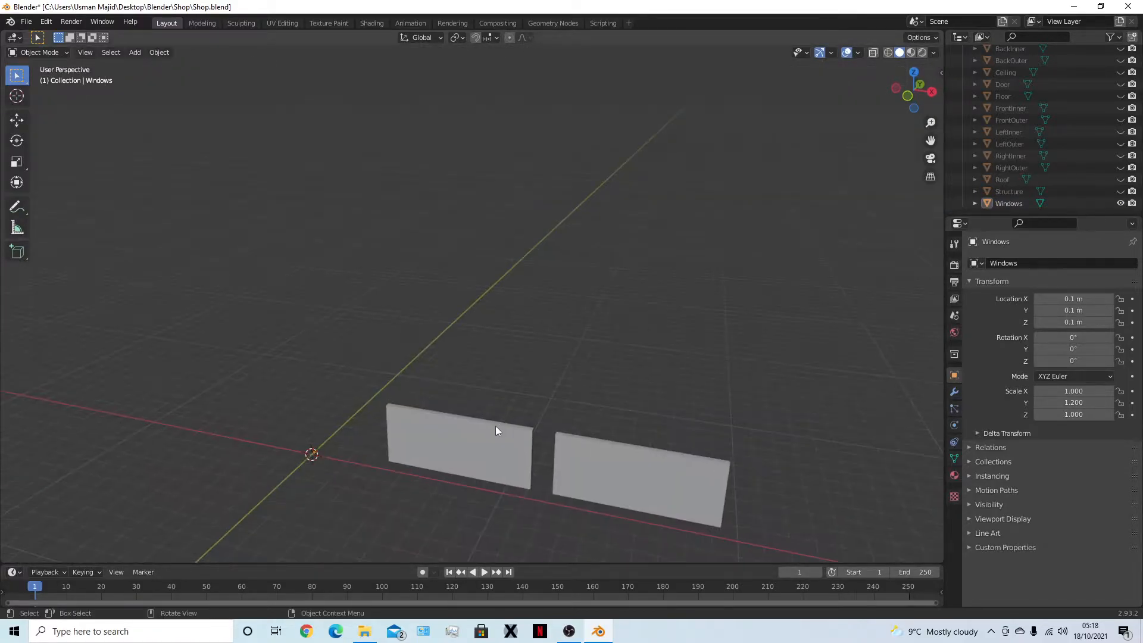
left_click(589, 450)
key("Tab")
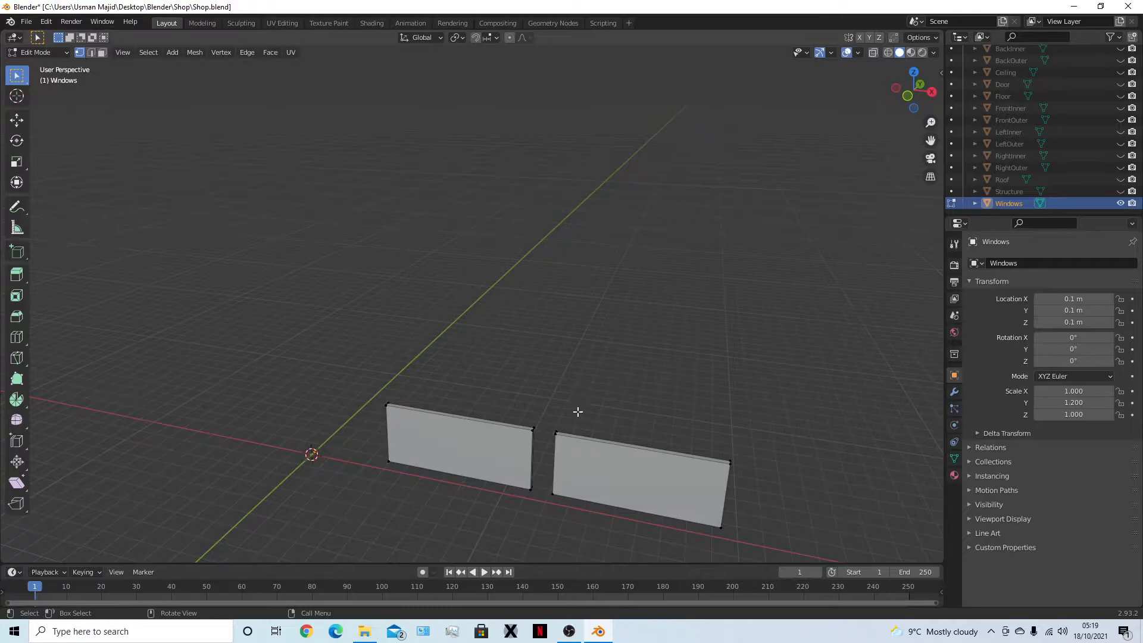
Select the large front and back faces of both window panes in face mode and inset them by 0.2 m
key("a")
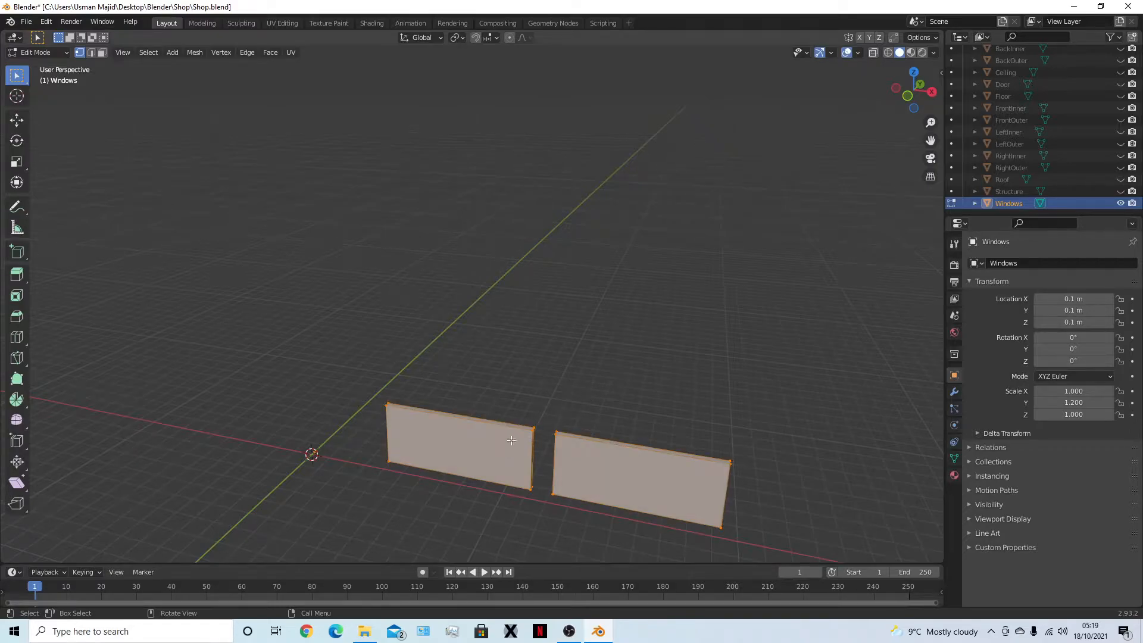
key("3")
left_click(600, 350)
left_click(485, 454)
middle_click_drag(653, 475, 444, 399)
left_click(444, 399)
left_click(332, 416, "shift")
middle_click_drag(332, 416, 760, 475)
scroll(727, 401, "up", 4)
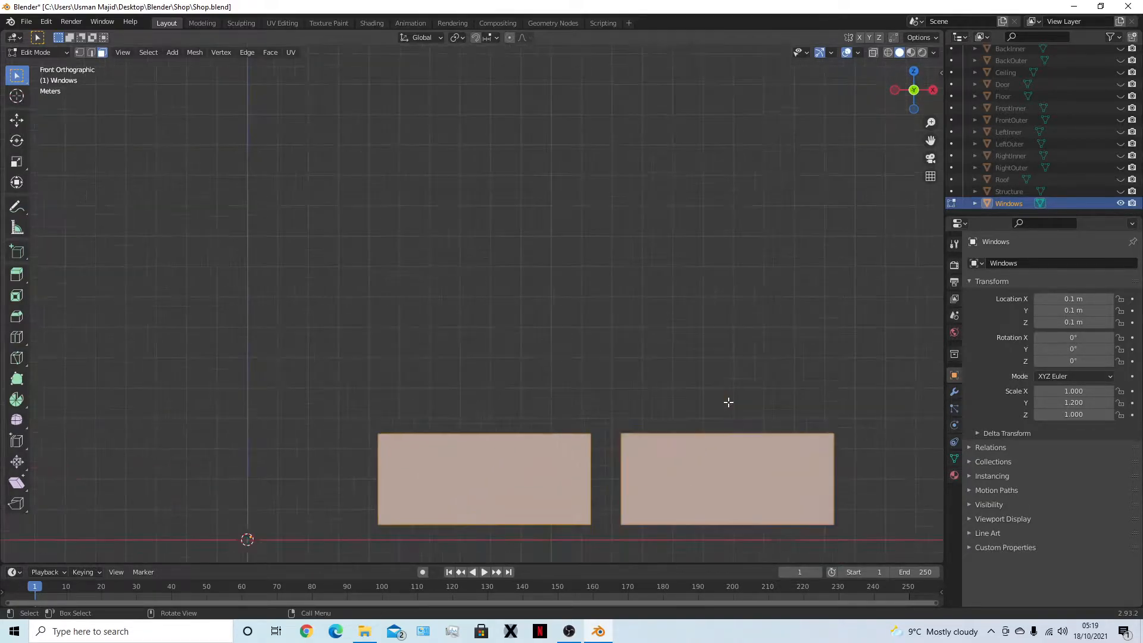
key("i")
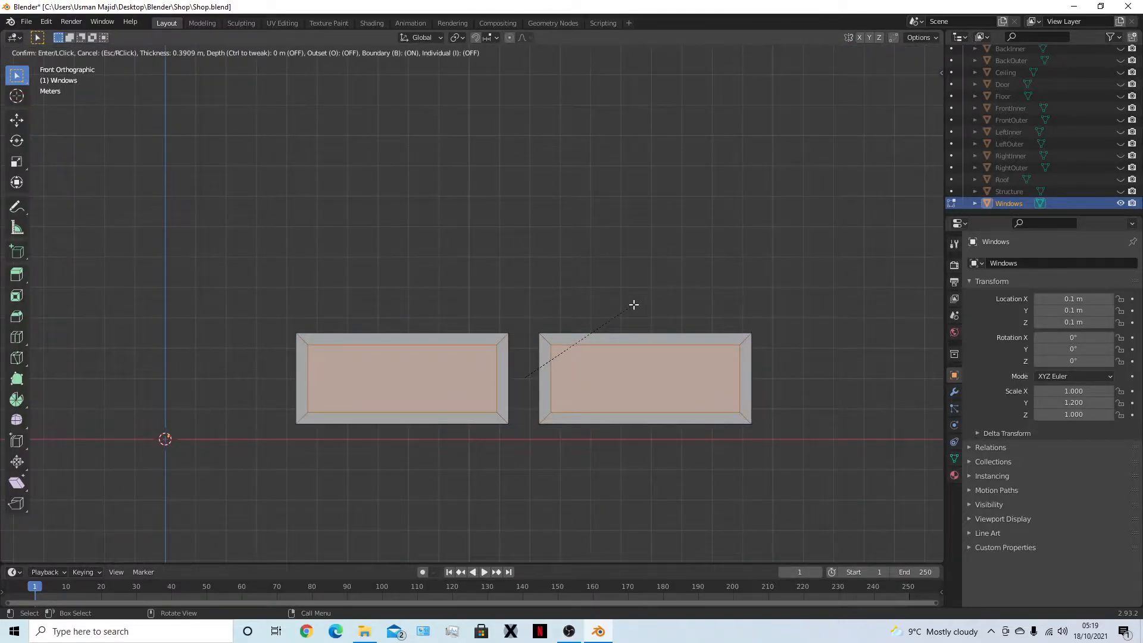
type("0.")
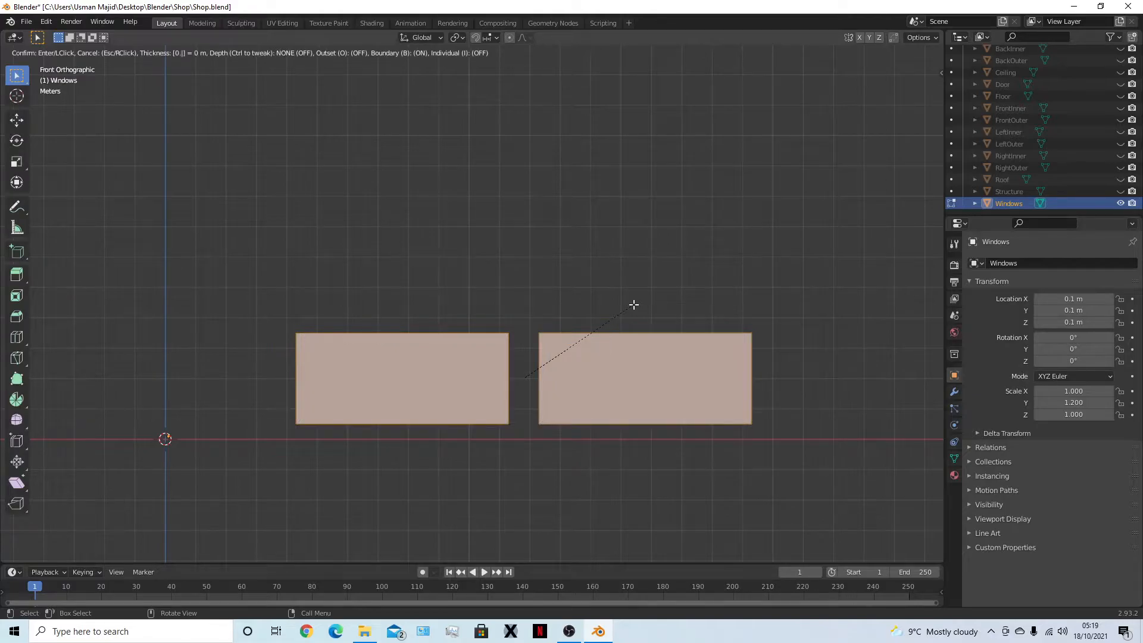
type("2")
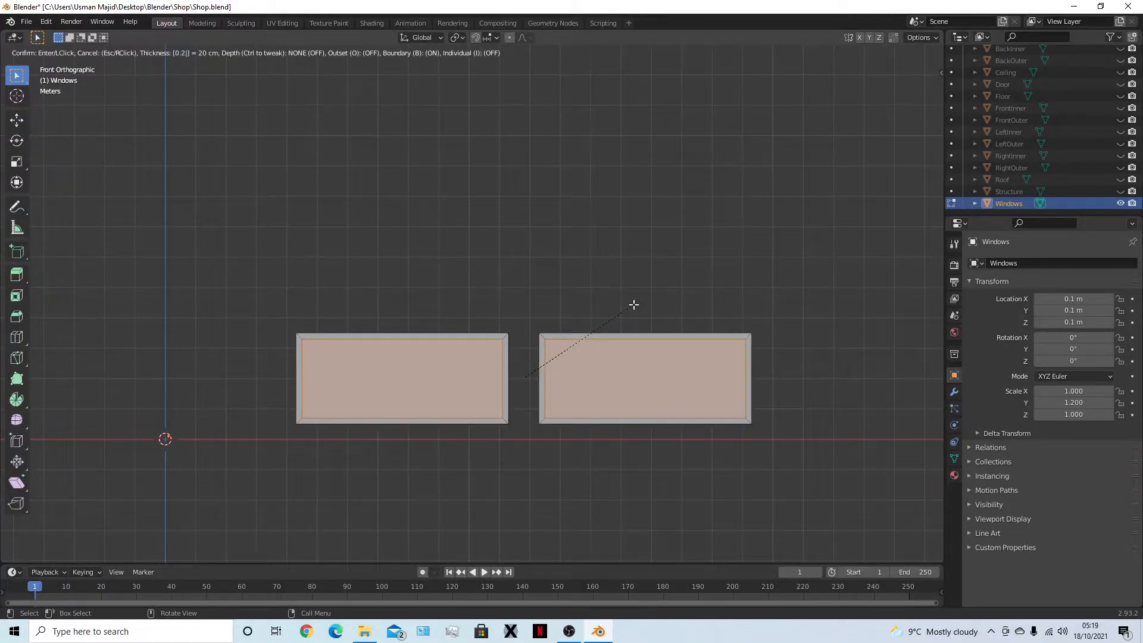
left_click(634, 305)
Scale the inset front and back faces of both windows by 0.5 along the Y axis
middle_click_drag(633, 306, 694, 379)
key("s")
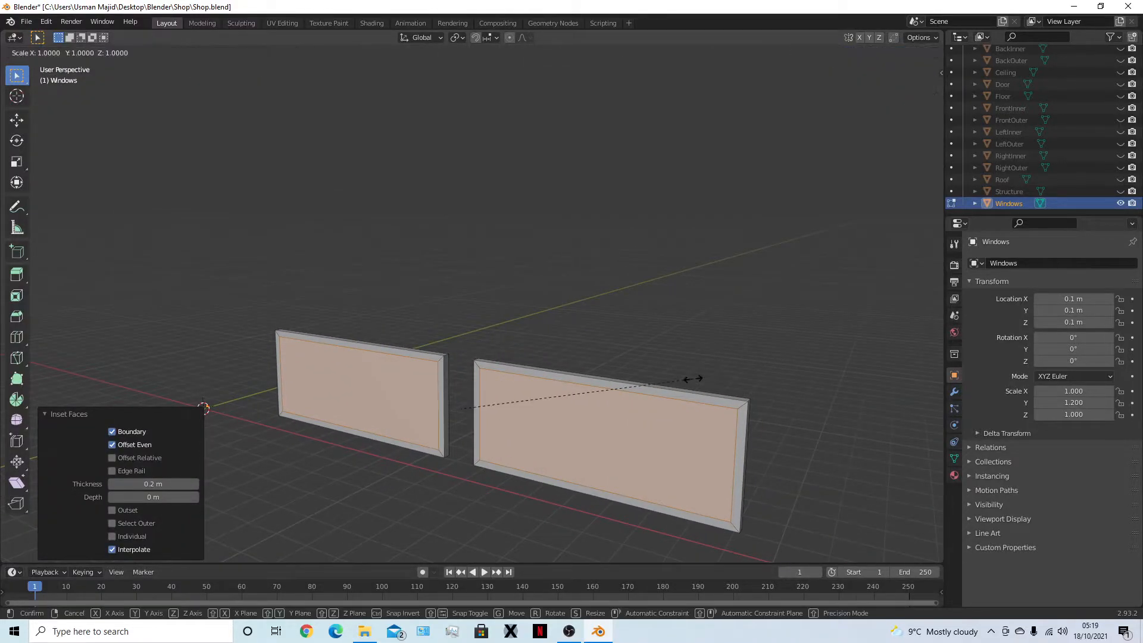
type("y")
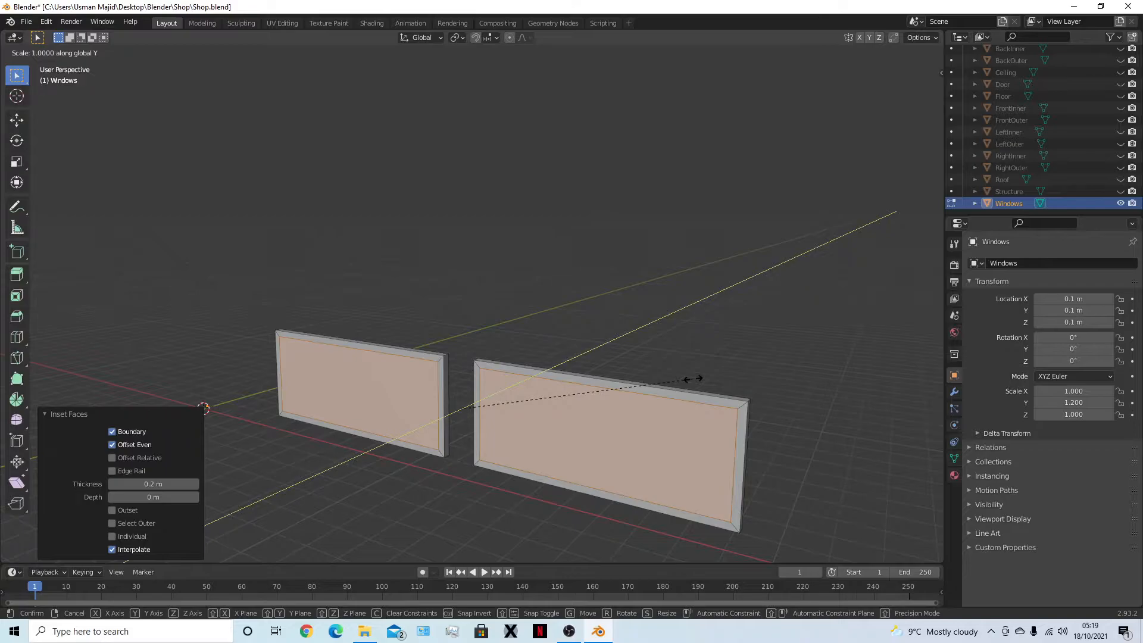
type("0.5")
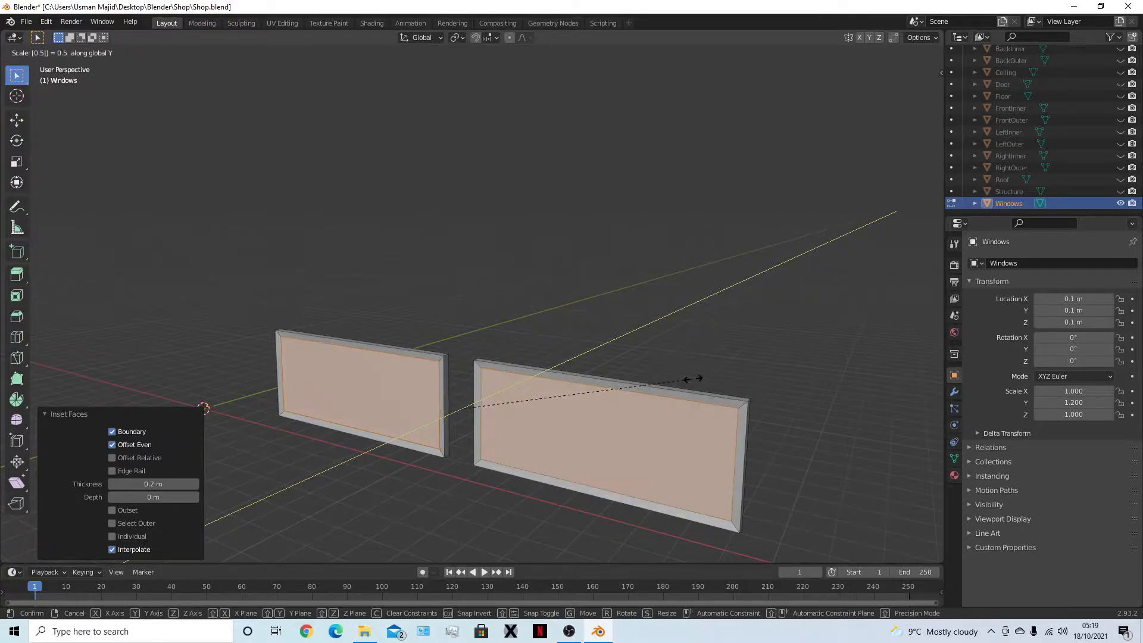
key("Return")
Examine the recessed faces and surrounding frames of both windows from several angles and clear the face selection
middle_click_drag(679, 378, 618, 361)
middle_click_drag(401, 381, 476, 374)
scroll(424, 365, "up", 5)
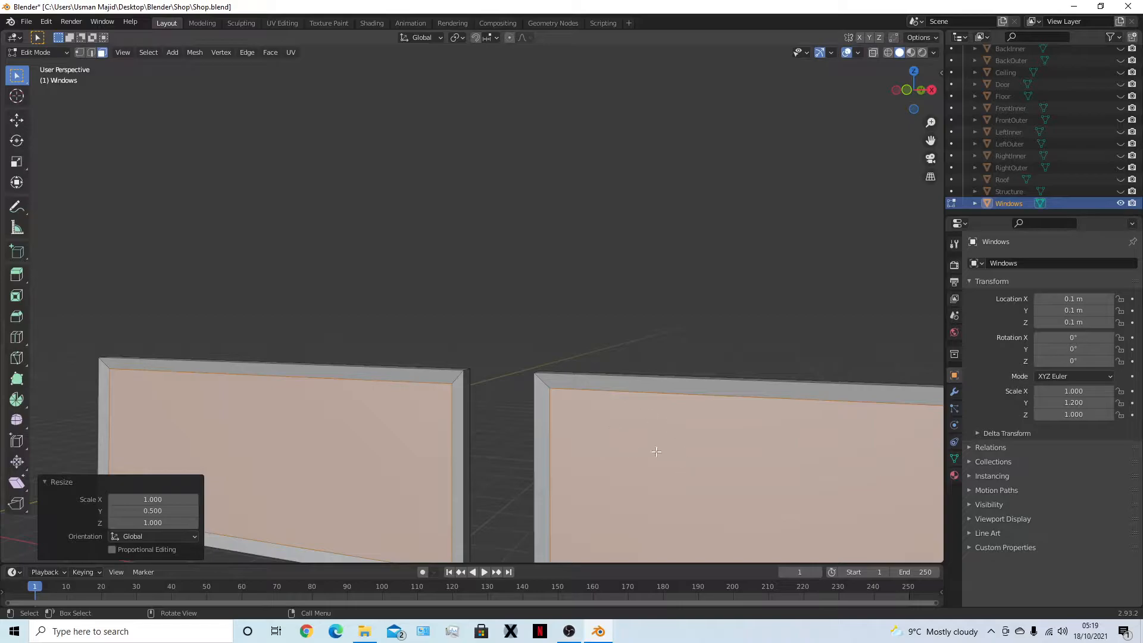
scroll(720, 460, "down", 4)
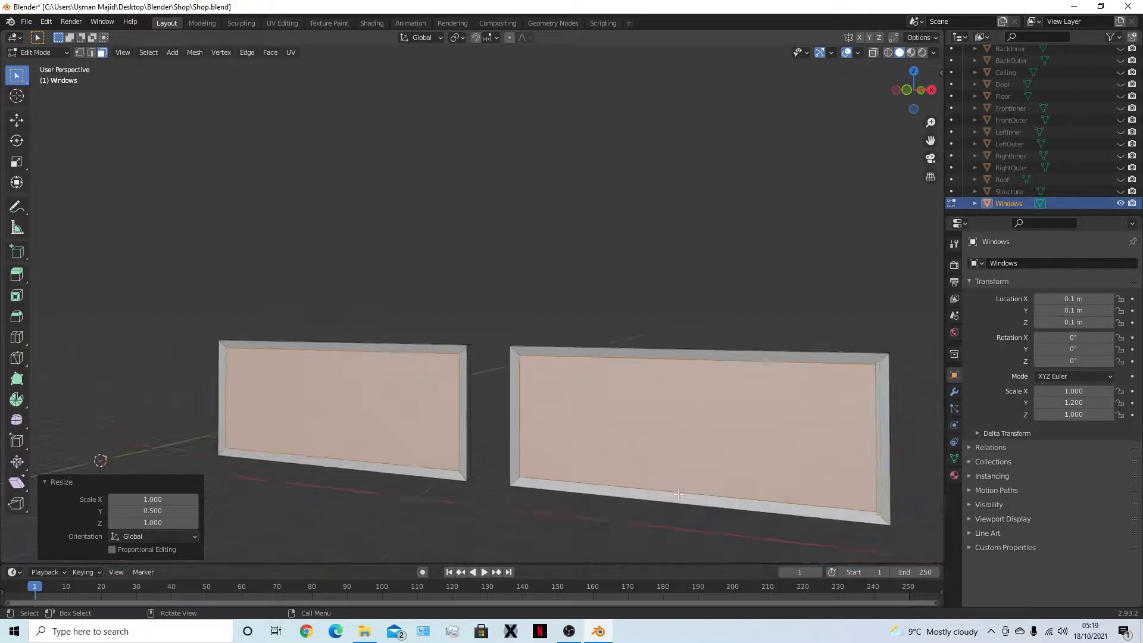
mouse_move(515, 443)
middle_mouse_down()
mouse_move(590, 482)
mouse_move(559, 508)
mouse_move(514, 450)
middle_mouse_up()
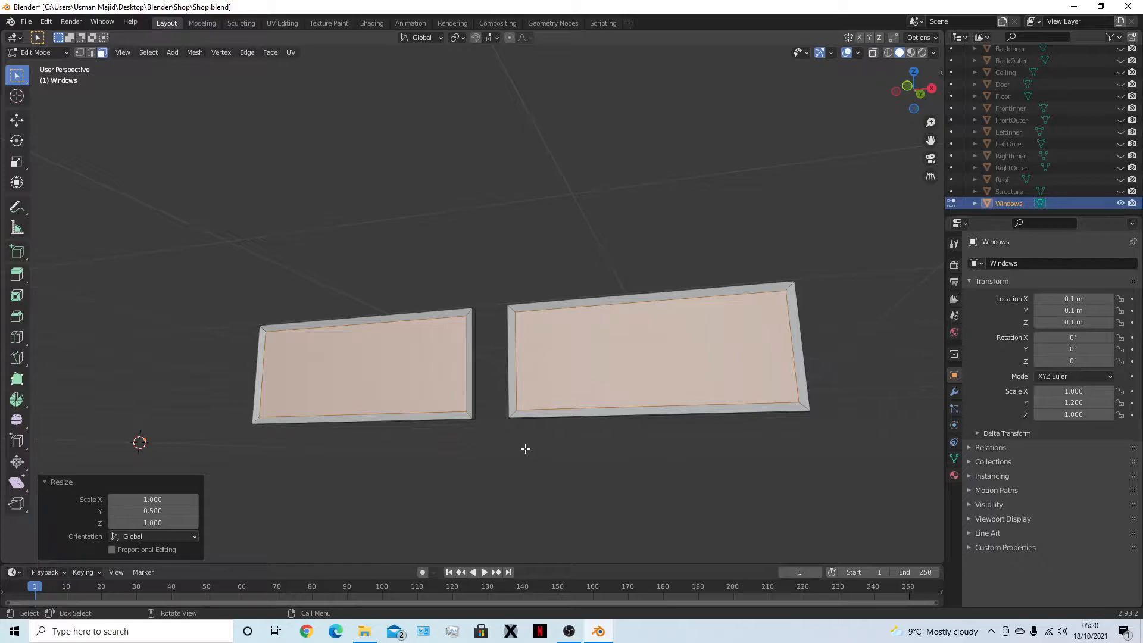
key("KP_1")
middle_click_drag(641, 483, 594, 490)
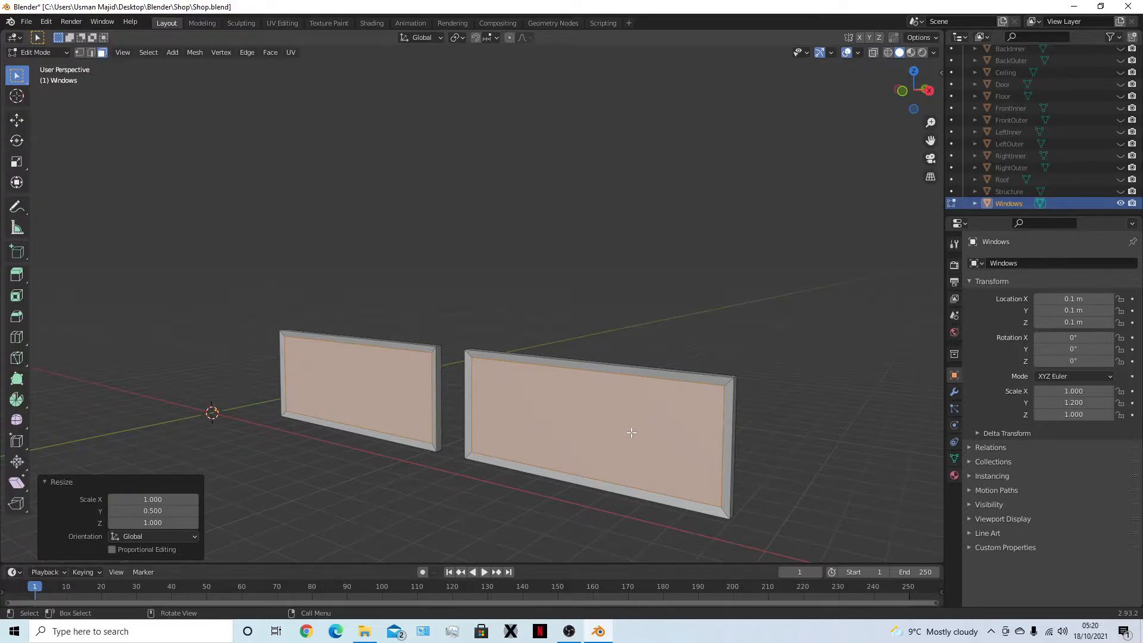
middle_click_drag(792, 416, 586, 472)
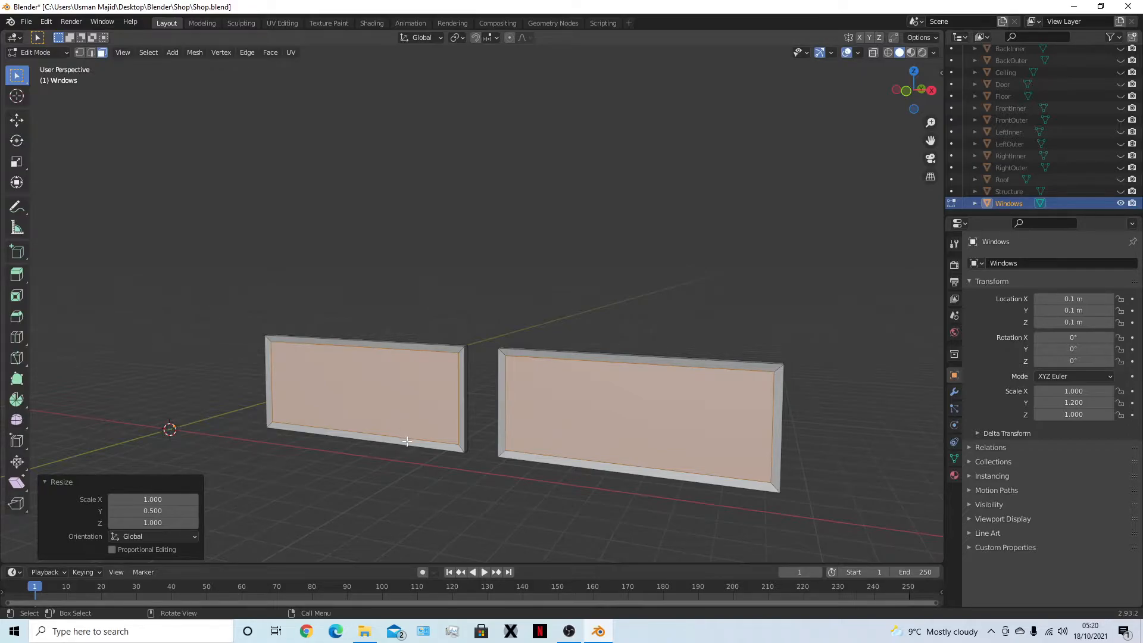
left_click(405, 509)
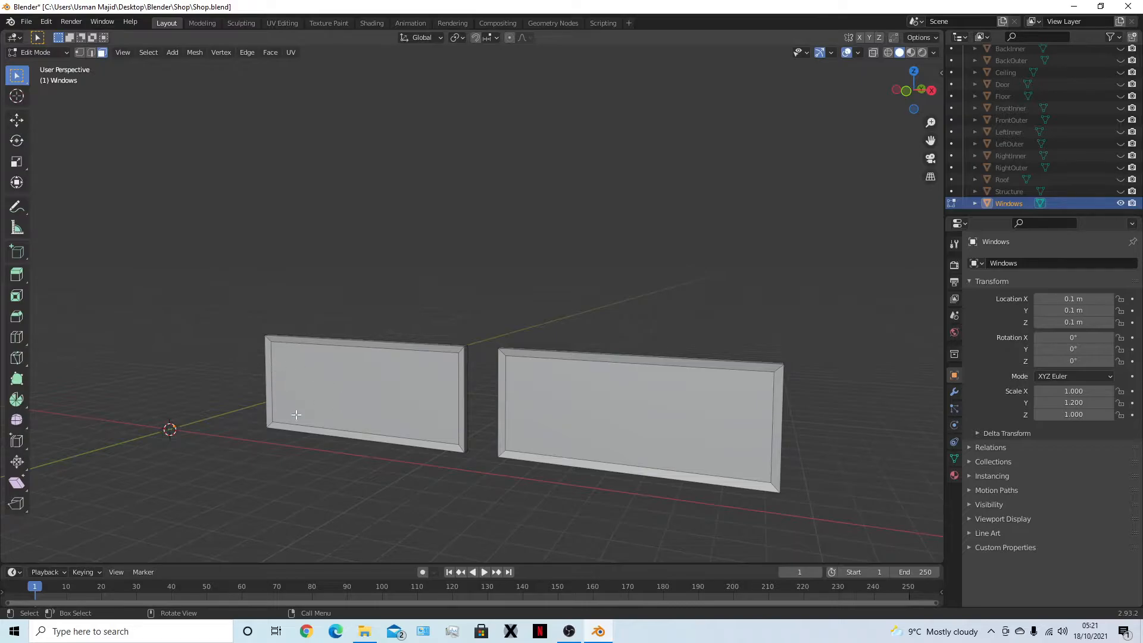
Select the recessed front and back faces of both windows and inset them by 0.1 m
middle_click_drag(383, 452, 421, 459)
left_click(427, 417)
middle_click_drag(631, 428, 393, 388)
left_click(621, 444)
left_click(442, 428, "shift")
left_click(393, 387, "shift")
left_click(312, 386, "shift")
middle_click_drag(312, 386, 595, 494)
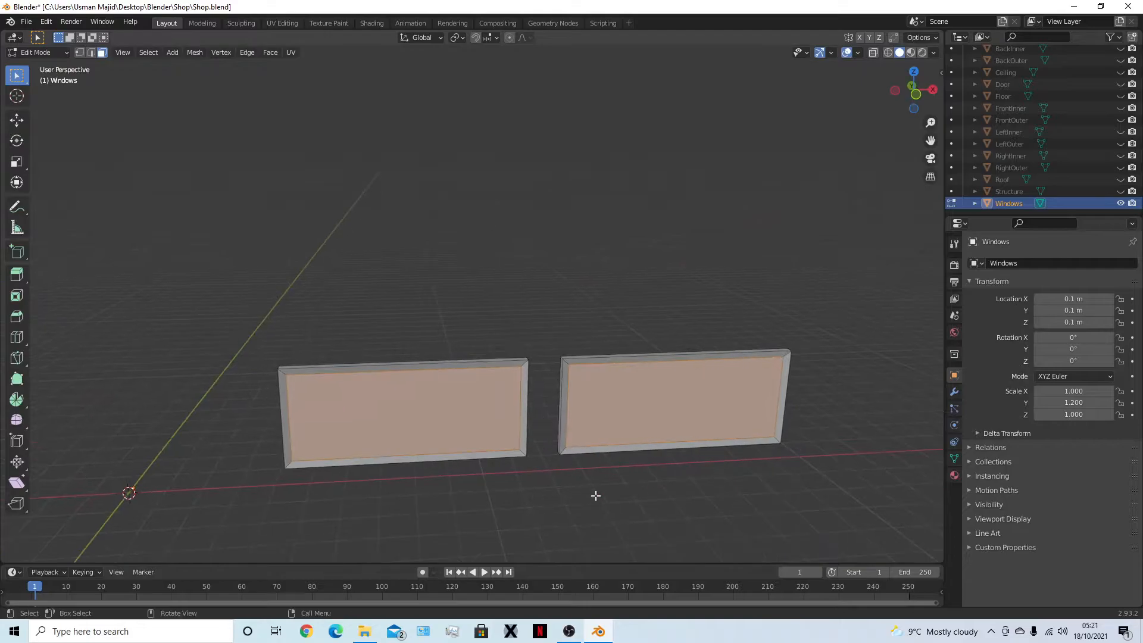
type("i0.1")
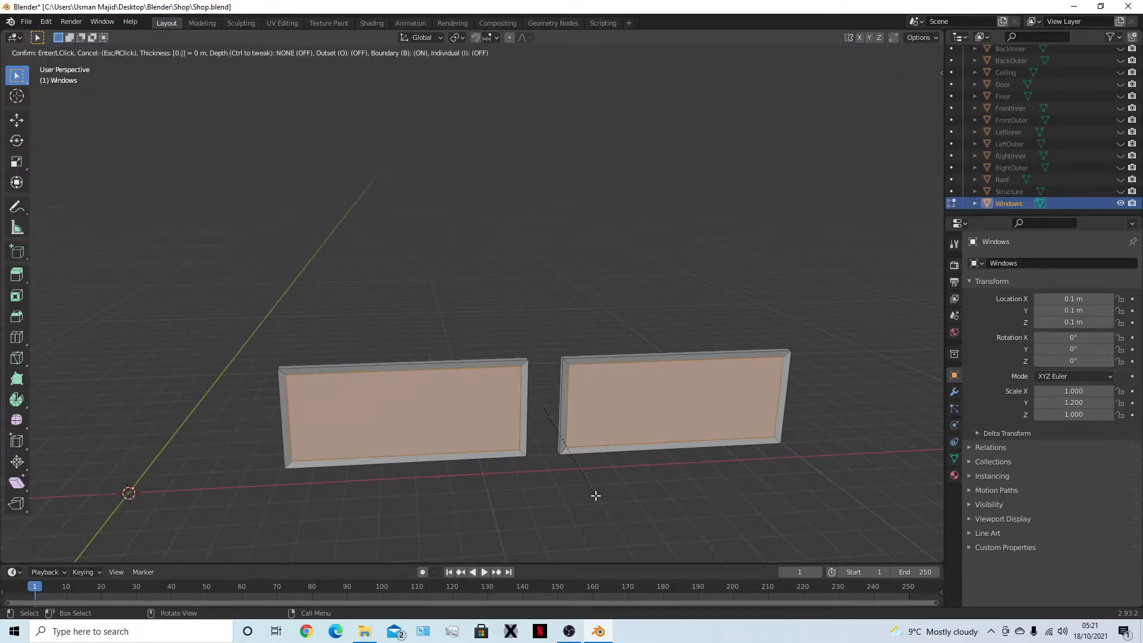
key("Return")
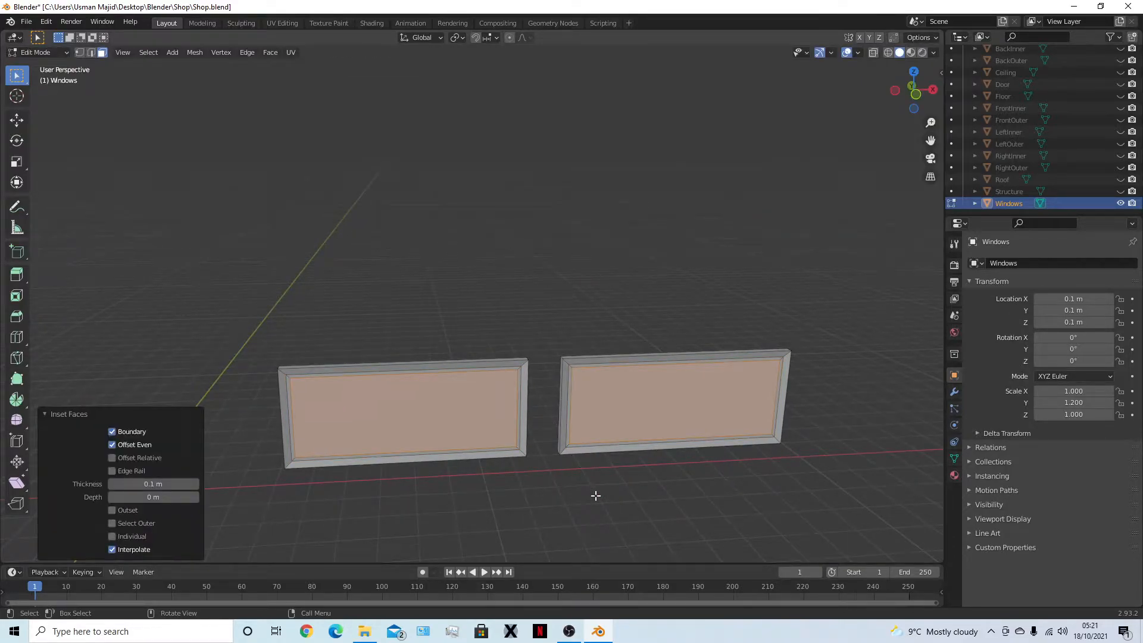
Scale the newly inset faces by 0.5 along the Y axis, clear the selection and check the windows in Object Mode
type("sy0.")
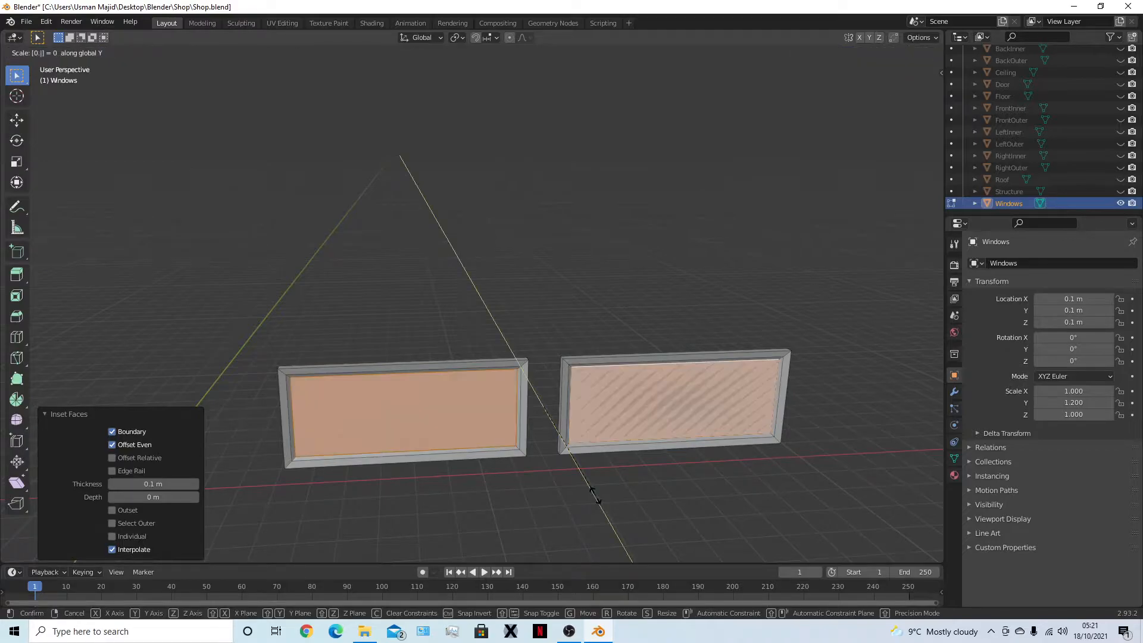
type("5")
key("Return")
middle_click_drag(595, 453, 601, 334)
left_click(640, 279)
key("Tab")
middle_click_drag(666, 426, 674, 364)
scroll(662, 345, "up", 4)
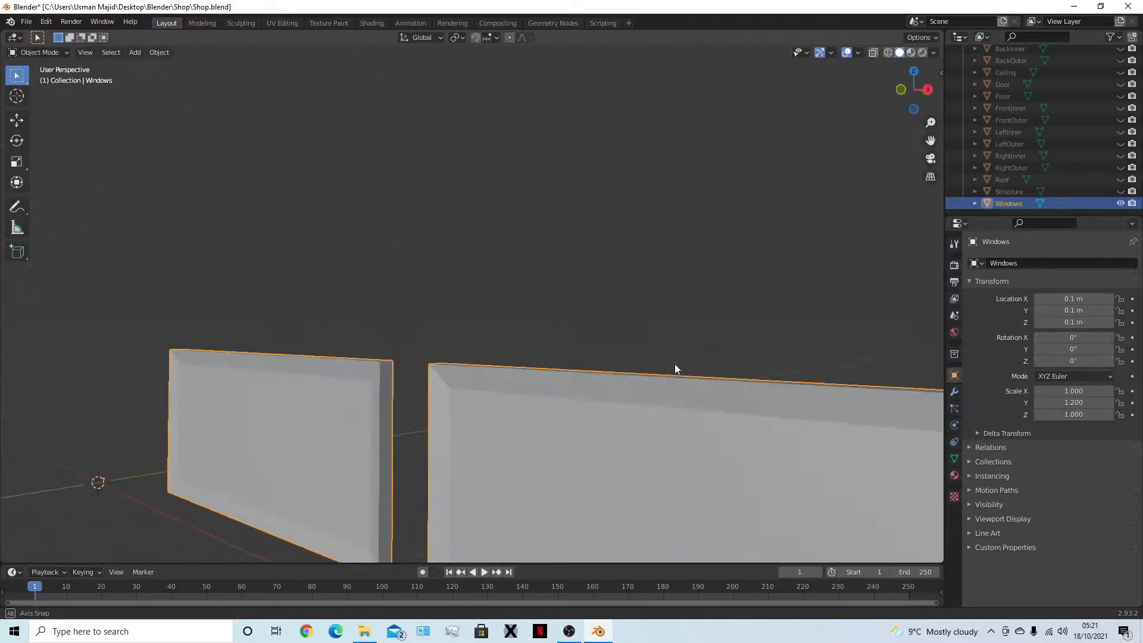
scroll(702, 364, "up", 3)
Return to Edit Mode, select the innermost front and back faces of both windows and separate them into a new object
key("Tab")
scroll(674, 412, "down", 3)
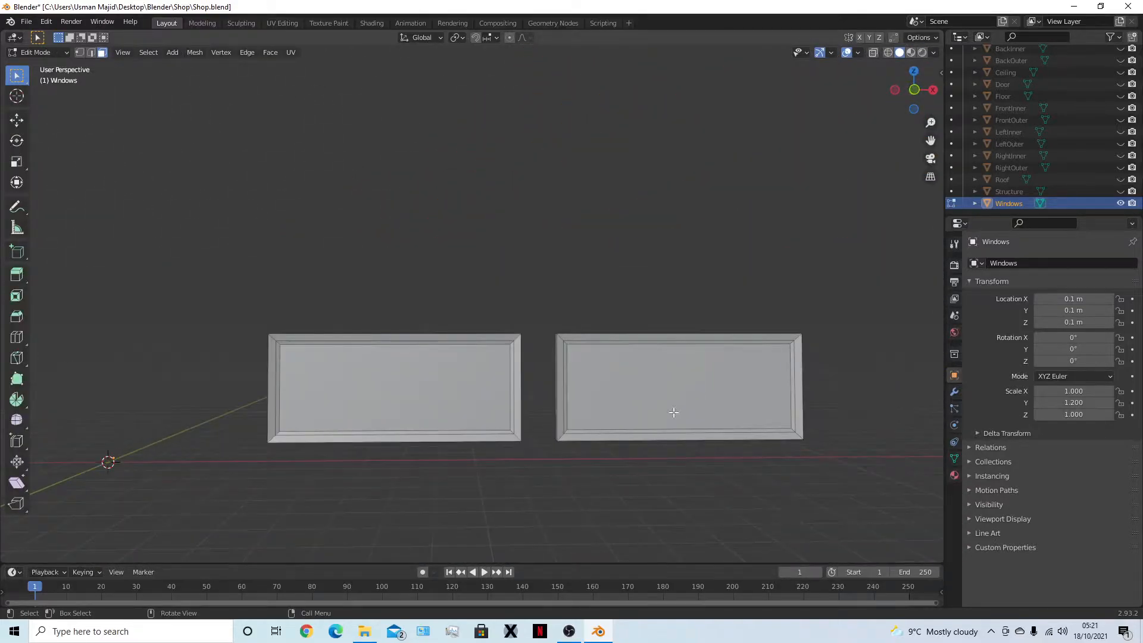
left_click(472, 400)
left_click(633, 401, "shift")
middle_click_drag(633, 401, 465, 424, "shift")
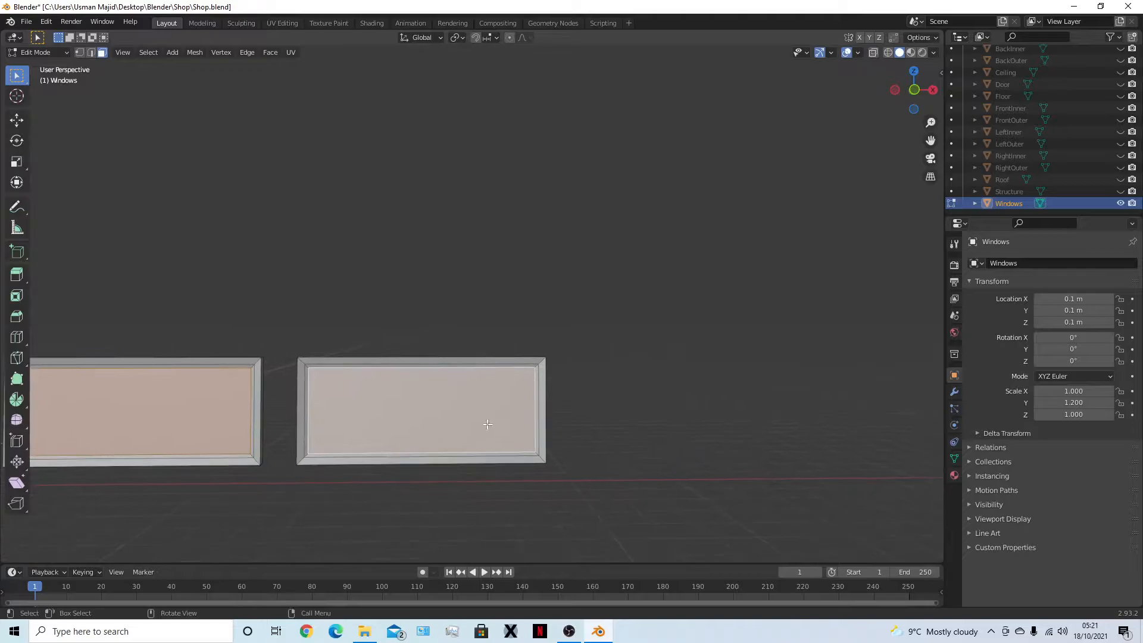
middle_click_drag(643, 429, 411, 378)
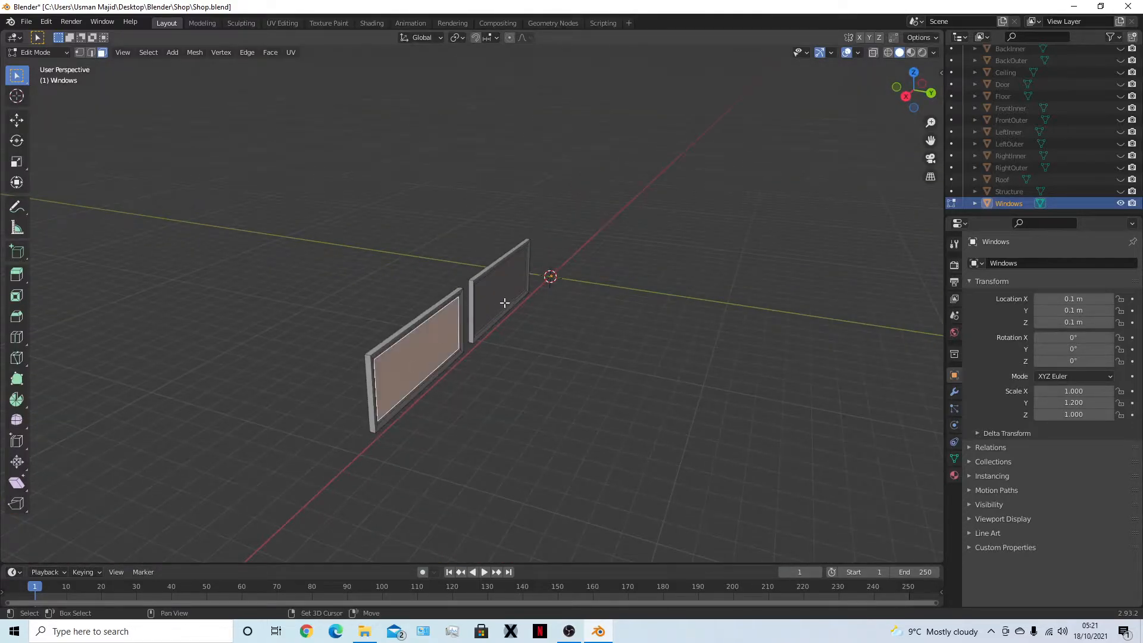
middle_click_drag(478, 329, 576, 442)
key("p")
left_click(577, 441)
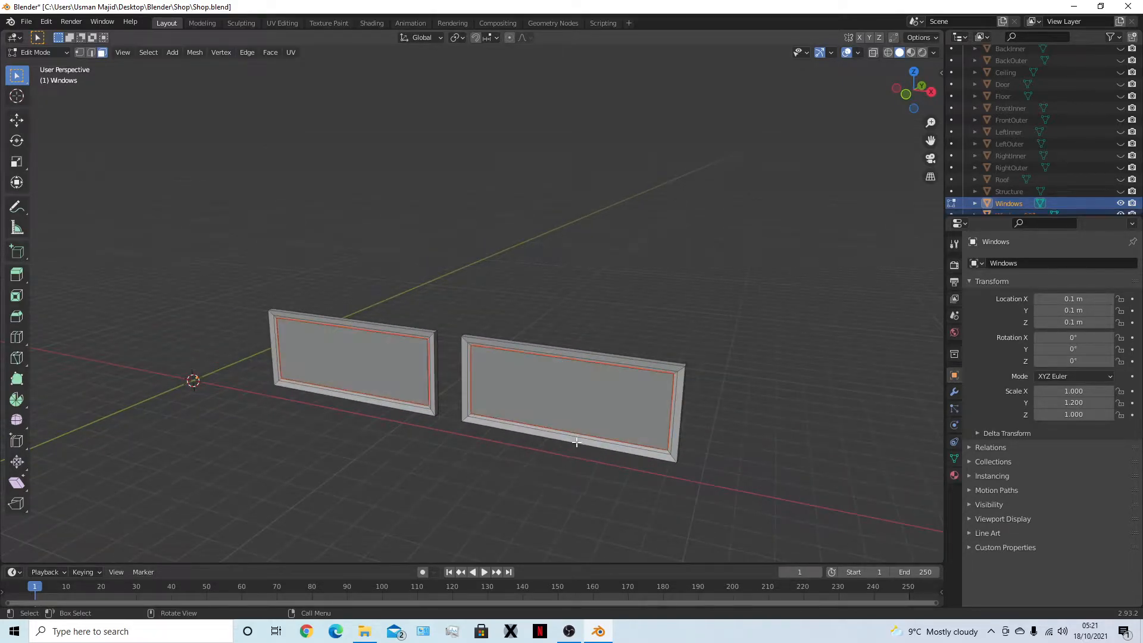
Rename the separated Windows.001 object as Glass
scroll(1017, 196, "down", 1)
double_click(1014, 203)
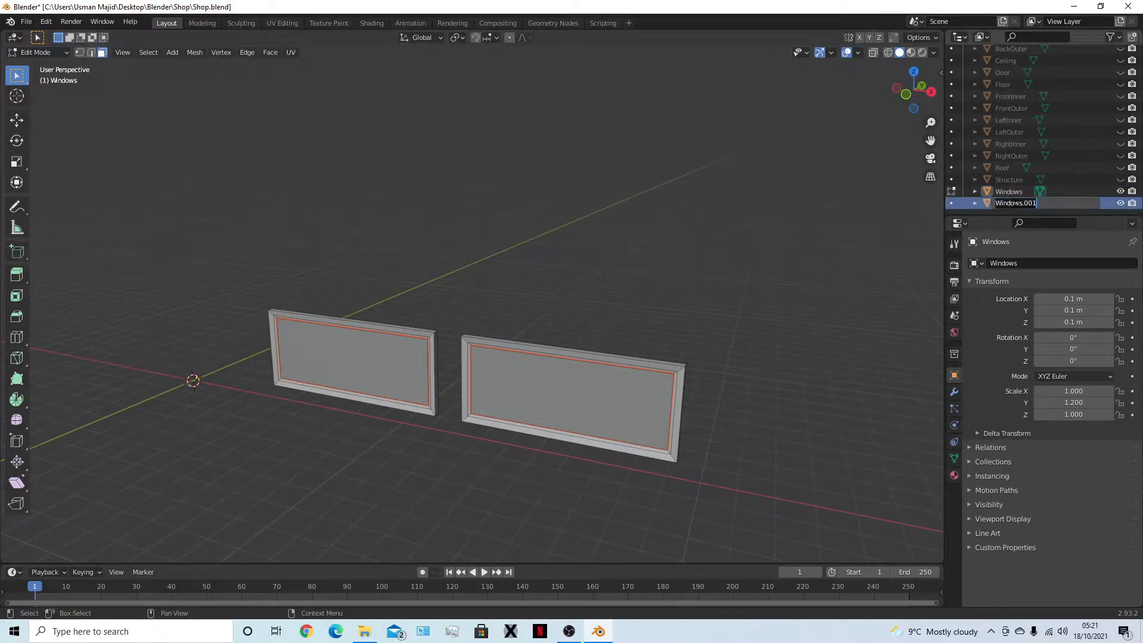
type("Glass")
key("Return")
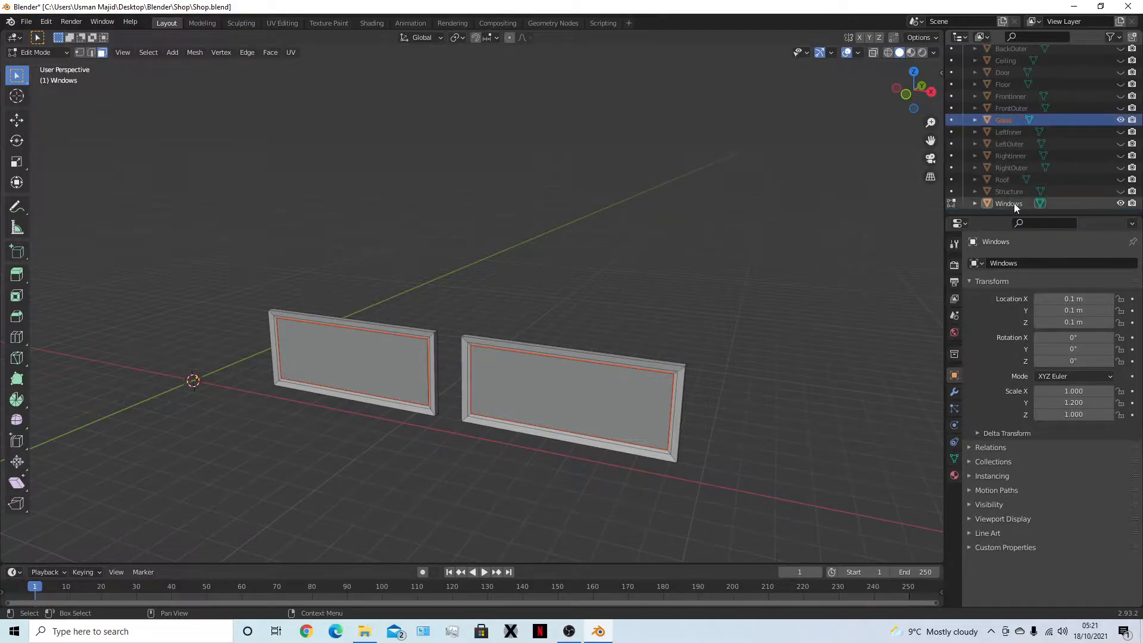
Switch to Object Mode, select the Glass object and hide it
key("Tab")
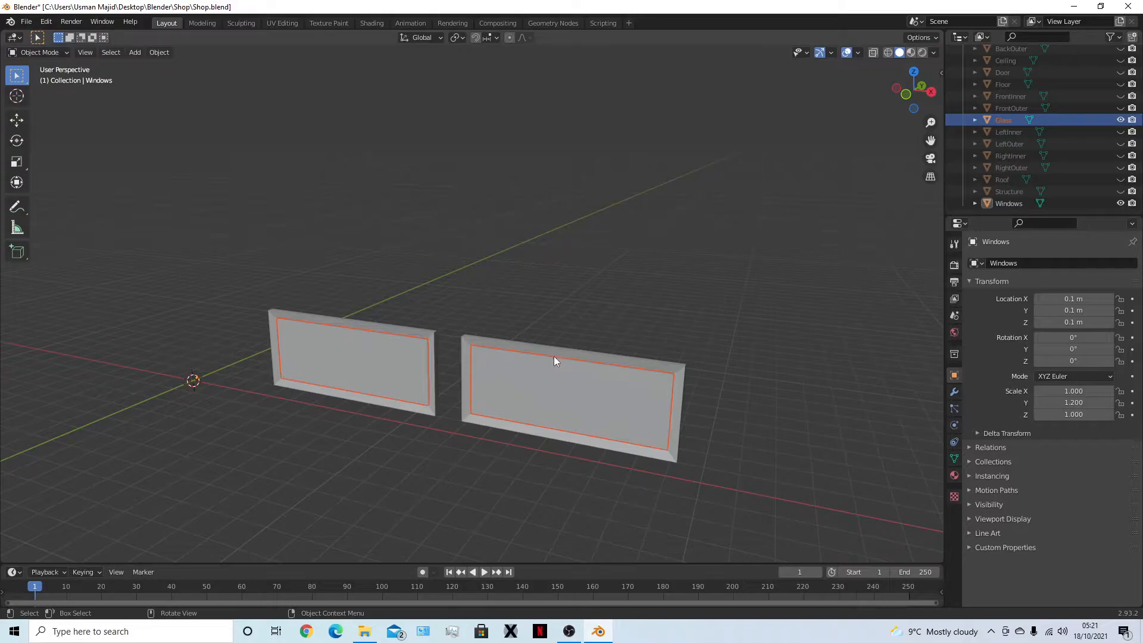
scroll(554, 356, "up", 3)
middle_click_drag(553, 402, 574, 359)
left_click(542, 365)
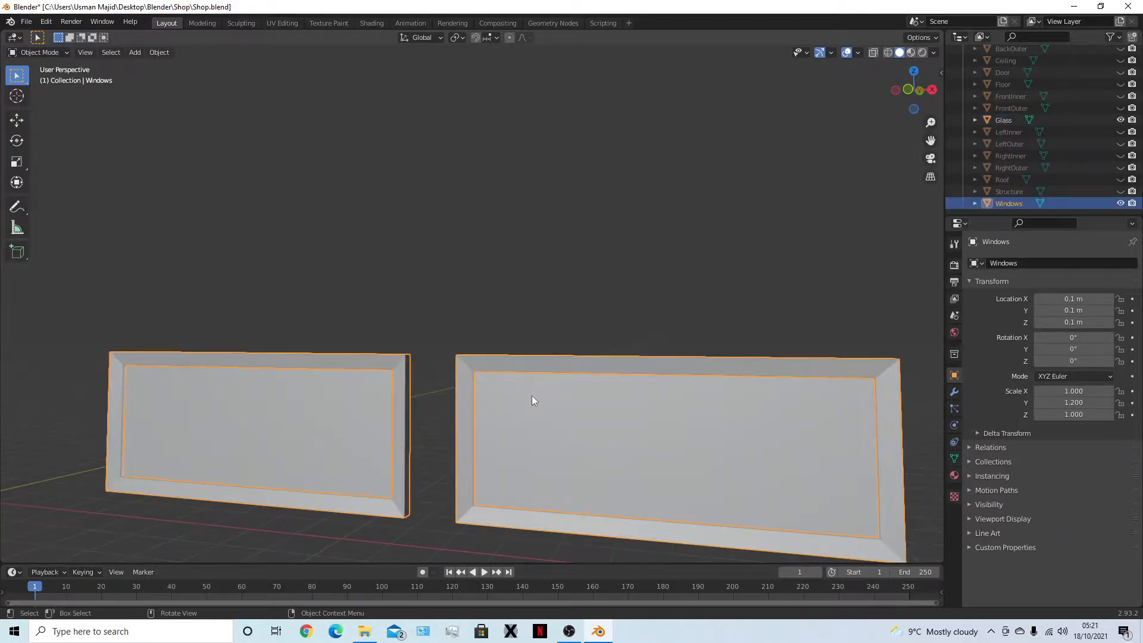
middle_click_drag(531, 396, 582, 409)
left_click(583, 405)
middle_click_drag(728, 450, 496, 335)
key("h")
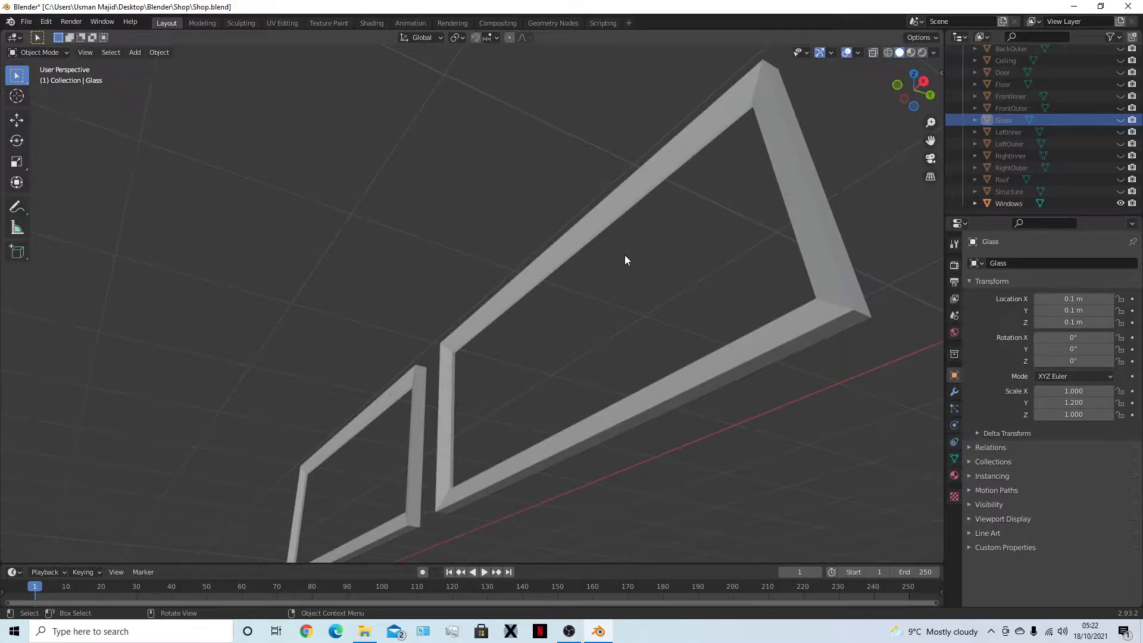
Open the Windows frames in Edit Mode with vertex selection, inspect their inner edges and save the file
left_click(542, 278)
key("Tab")
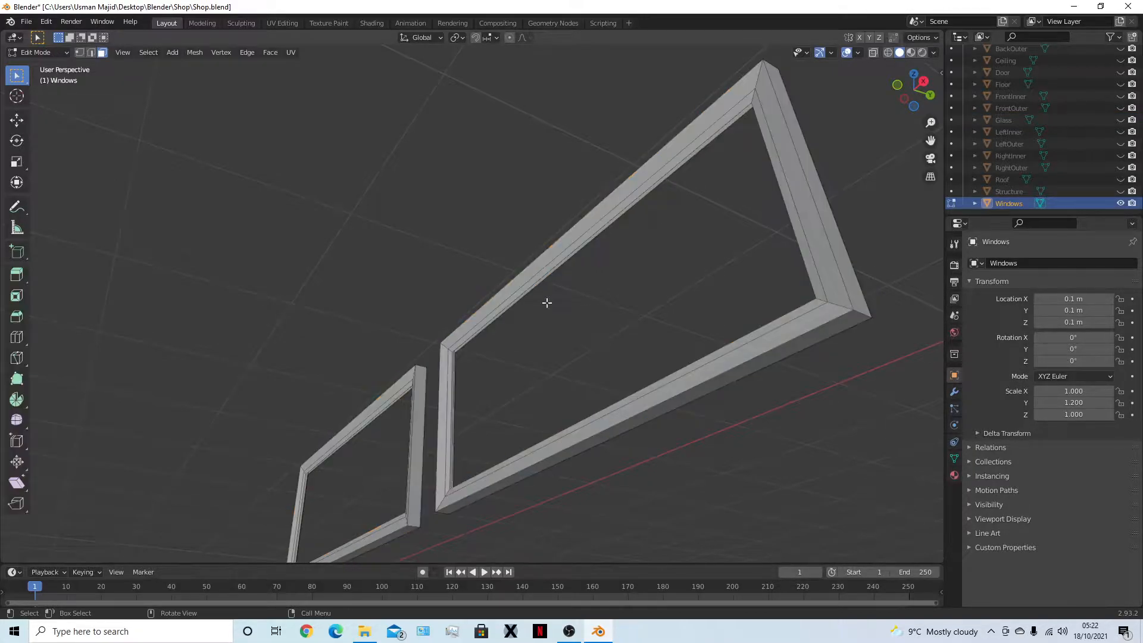
scroll(540, 352, "up", 3)
key("1")
middle_click_drag(468, 392, 434, 395)
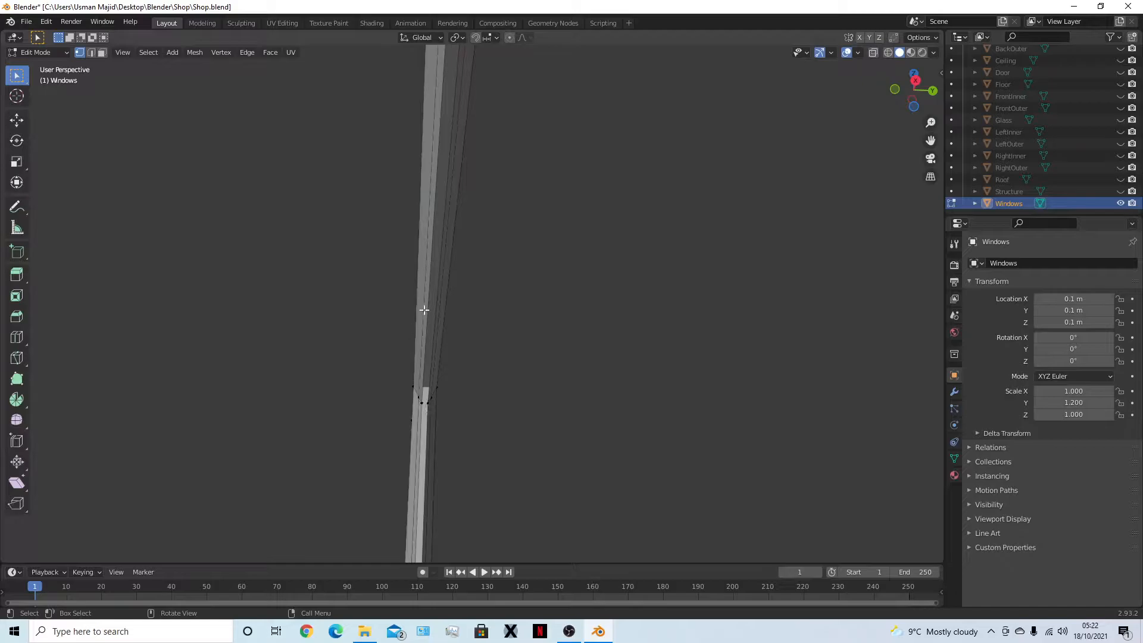
middle_click_drag(388, 421, 452, 429)
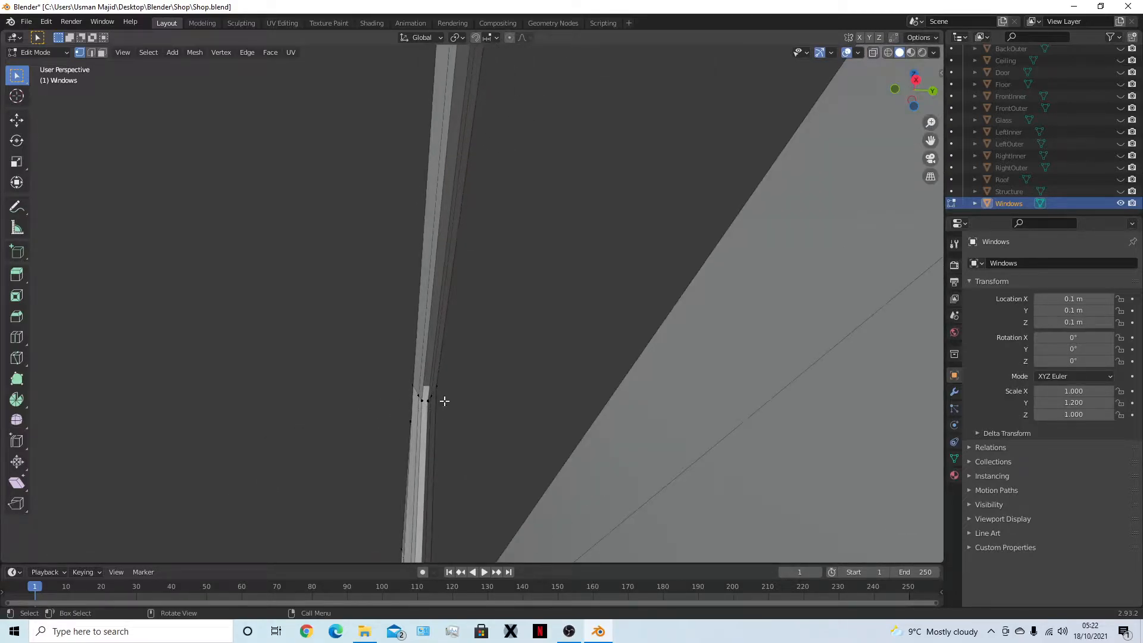
middle_click_drag(423, 390, 459, 428)
middle_click_drag(472, 445, 501, 447)
scroll(463, 441, "down", 3)
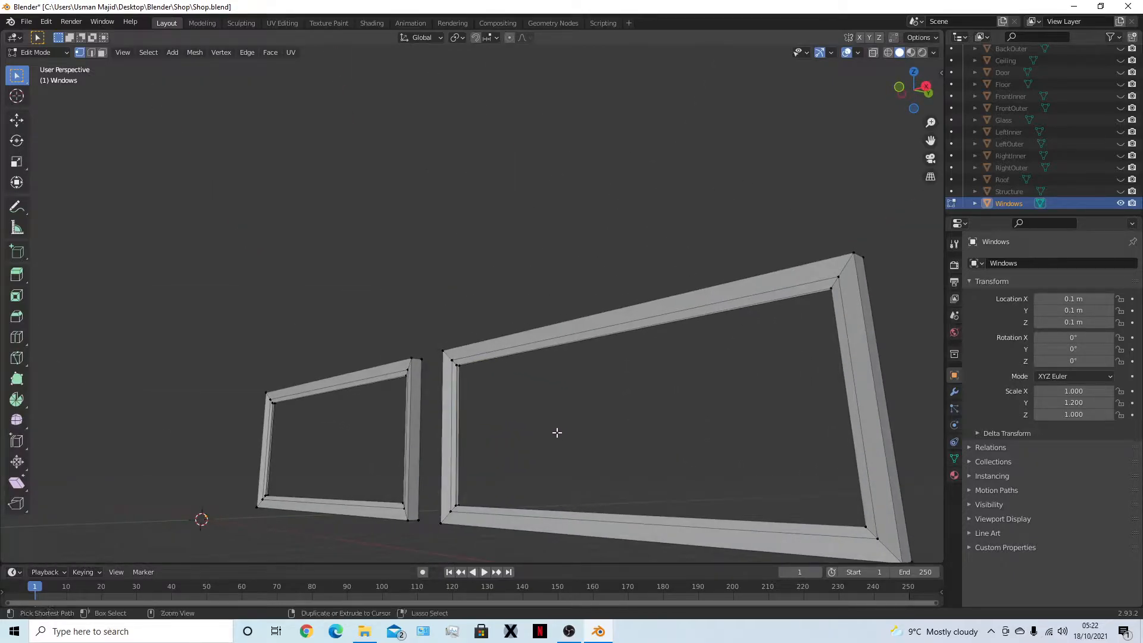
key("ctrl+s")
Close the inner side face of the small window between the paired front and back vertices at its corners
scroll(367, 418, "up", 3)
middle_click_drag(367, 418, 709, 351, "shift")
scroll(396, 393, "up", 3)
middle_click_drag(396, 393, 451, 400)
scroll(450, 402, "down", 3)
middle_click_drag(468, 437, 416, 360, "shift")
scroll(416, 360, "up", 3)
middle_click_drag(434, 469, 449, 310)
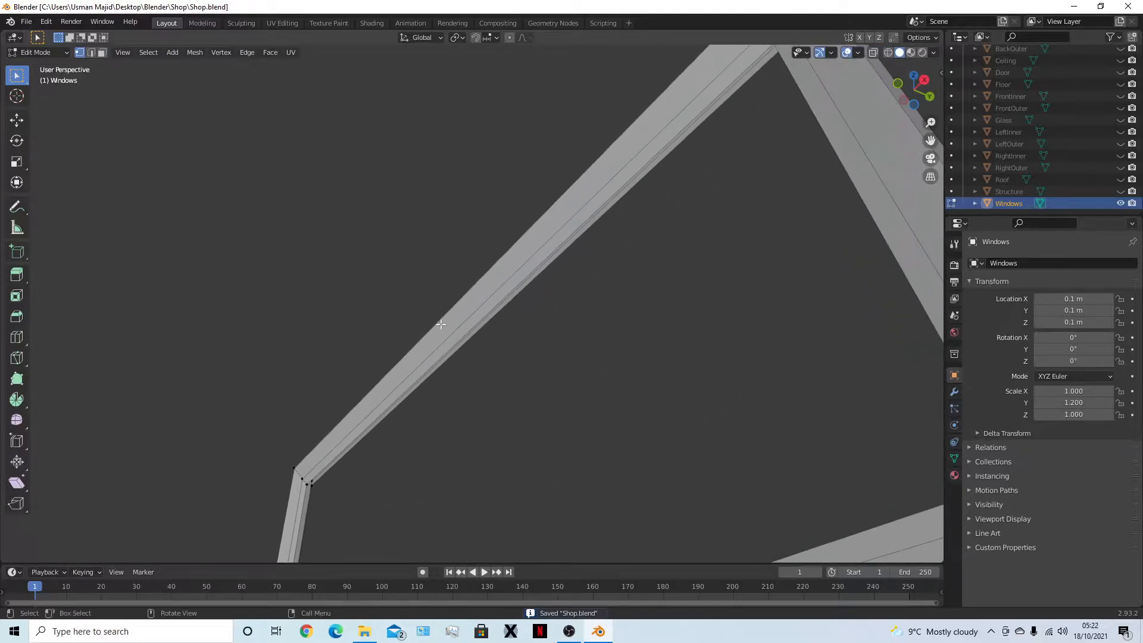
left_click(307, 485)
left_click(313, 486, "shift")
scroll(418, 488, "down", 3)
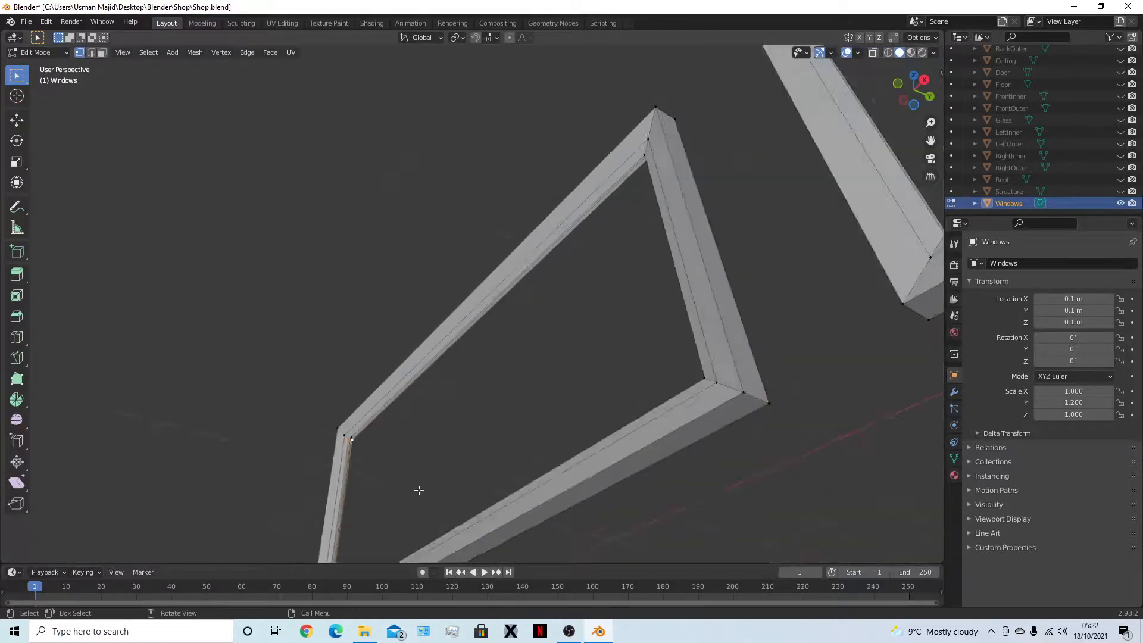
Select the paired inner vertices at the large window's upper and lower corners nearest the small window and fill that side
middle_click_drag(552, 274, 708, 288)
left_click(504, 299, "alt")
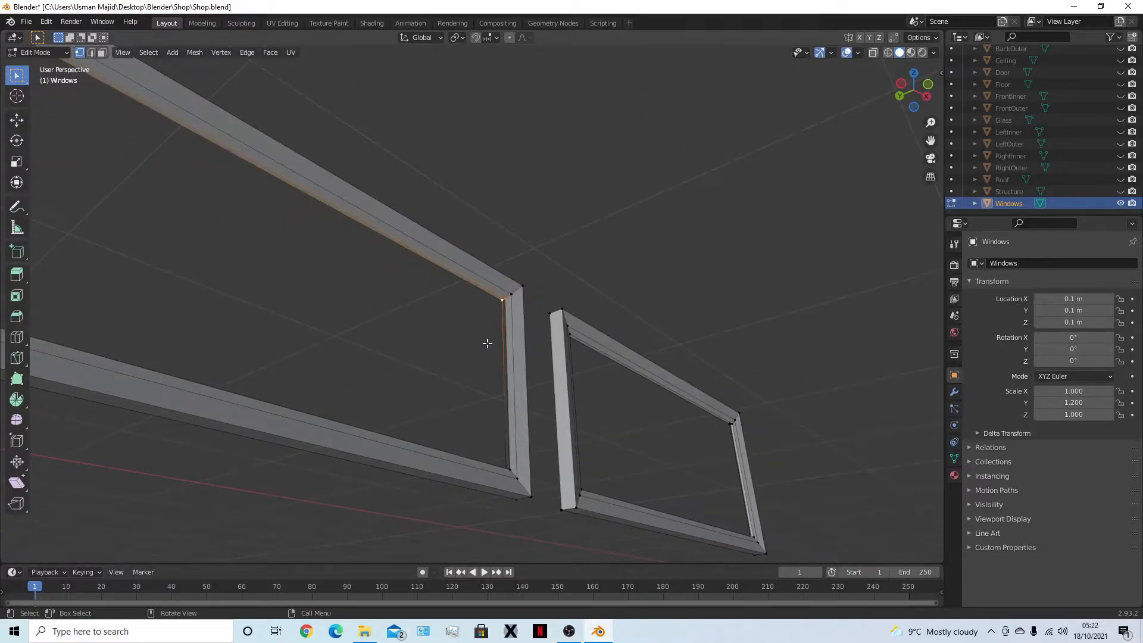
middle_click_drag(432, 365, 454, 421)
middle_click_drag(493, 273, 499, 248)
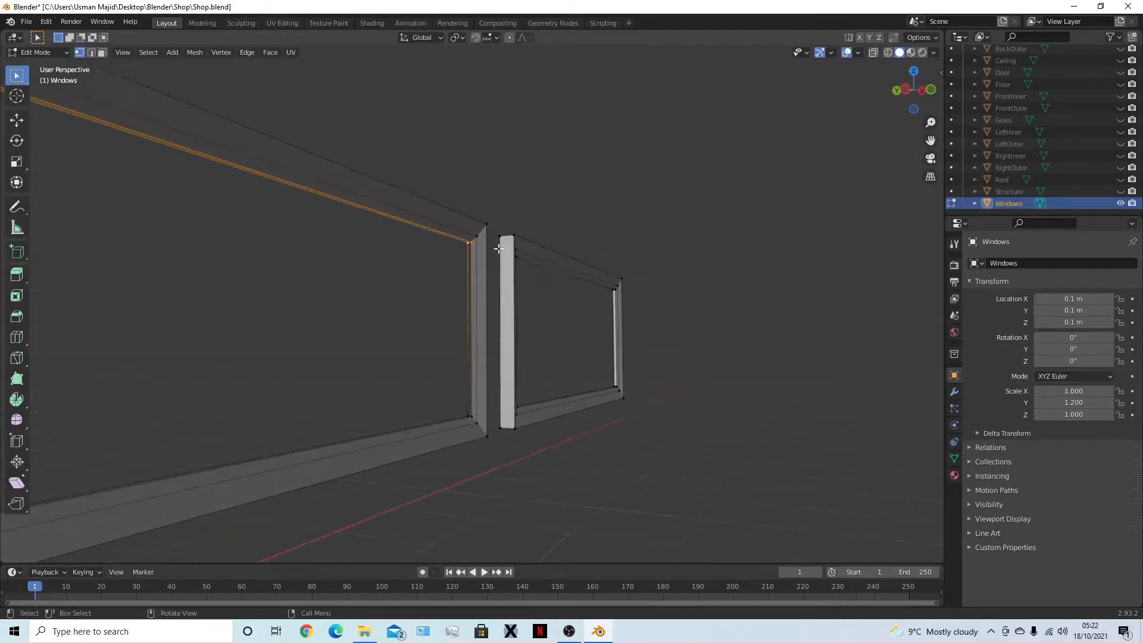
left_click(468, 244)
key("b")
left_click_drag(476, 421, 460, 439)
key("KP_Decimal")
middle_click_drag(459, 439, 512, 451)
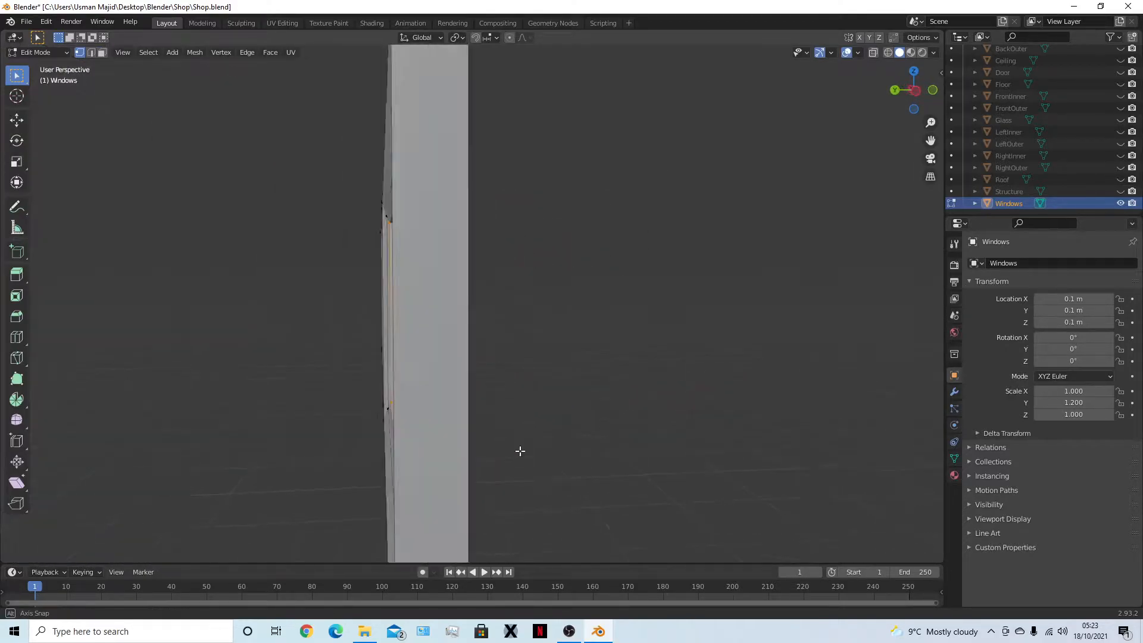
Box-select the paired inner vertices at the upper and lower corners of the small window's side nearest the origin
scroll(512, 451, "down", 6)
middle_click_drag(677, 447, 696, 343)
scroll(695, 342, "up", 2)
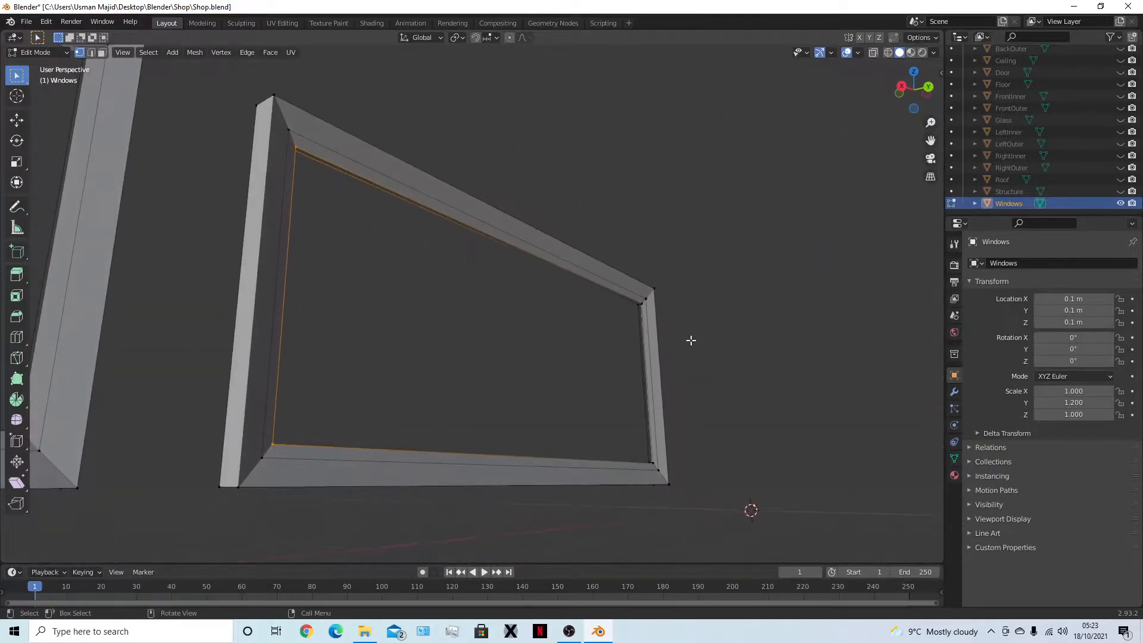
key("b")
left_click_drag(631, 299, 646, 317)
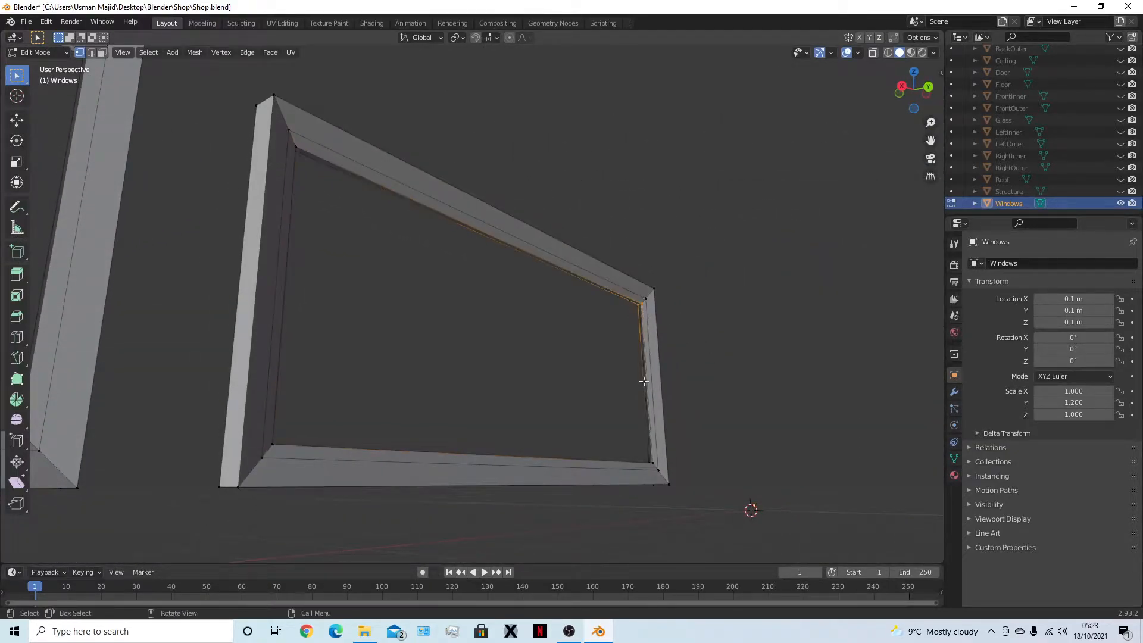
middle_click_drag(646, 317, 608, 416)
key("b")
left_click_drag(608, 415, 640, 437)
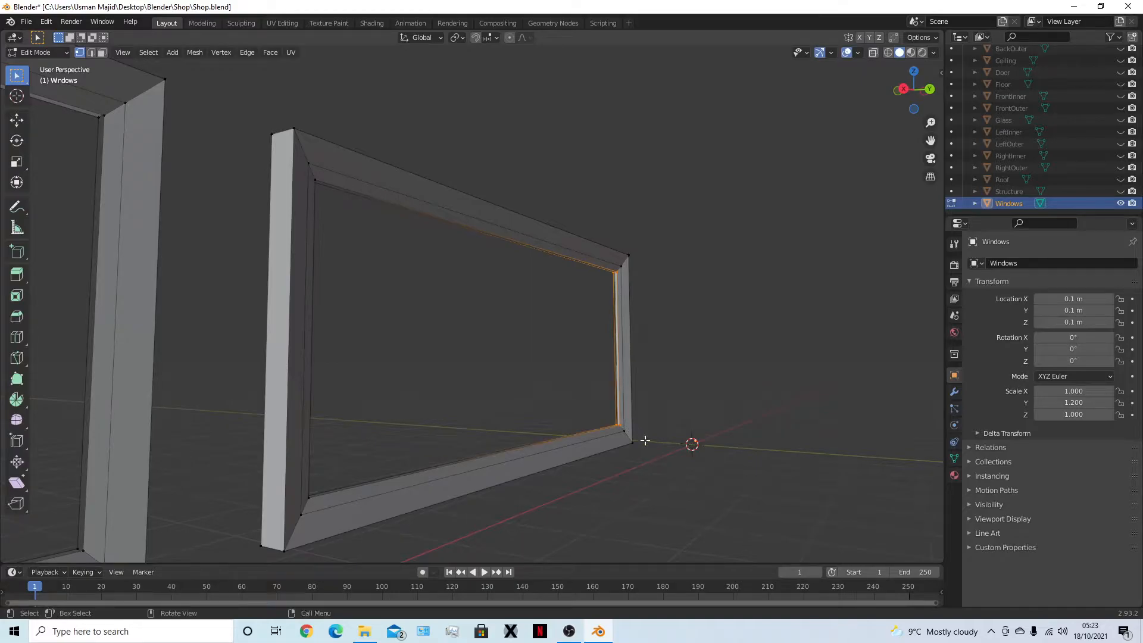
middle_click_drag(627, 458, 559, 406)
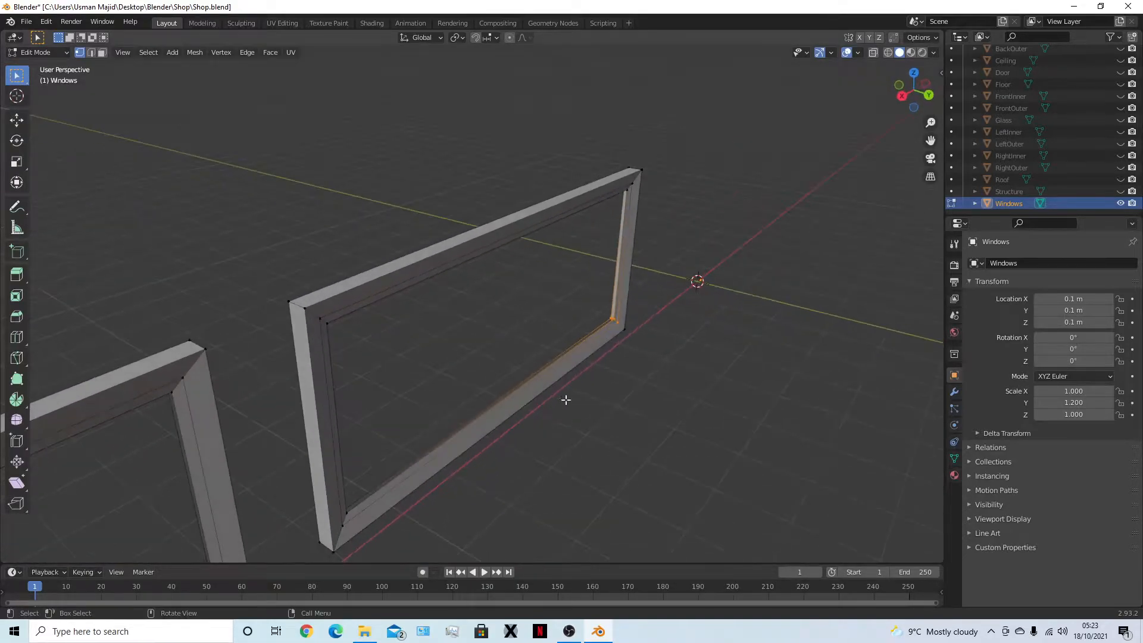
Examine the inner edges of both window frames from several angles for gaps between front and back
middle_click_drag(613, 319, 689, 365)
scroll(437, 345, "up", 3)
middle_click_drag(437, 345, 376, 384)
middle_click_drag(459, 401, 599, 357)
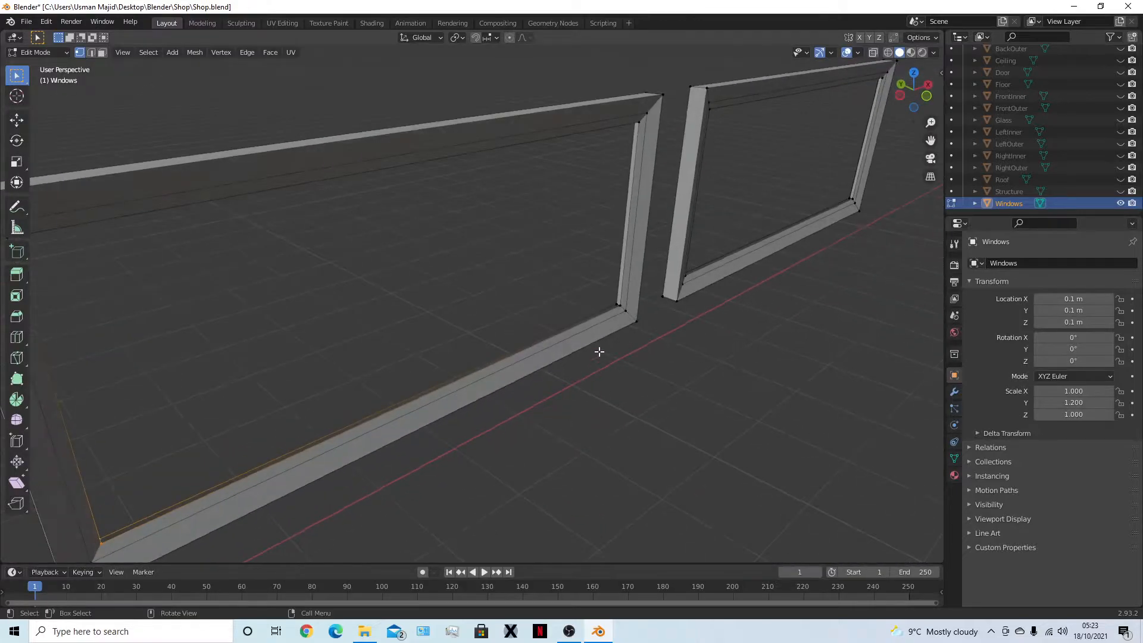
middle_click_drag(590, 416, 518, 382)
scroll(707, 420, "down", 2)
middle_click_drag(726, 405, 589, 398)
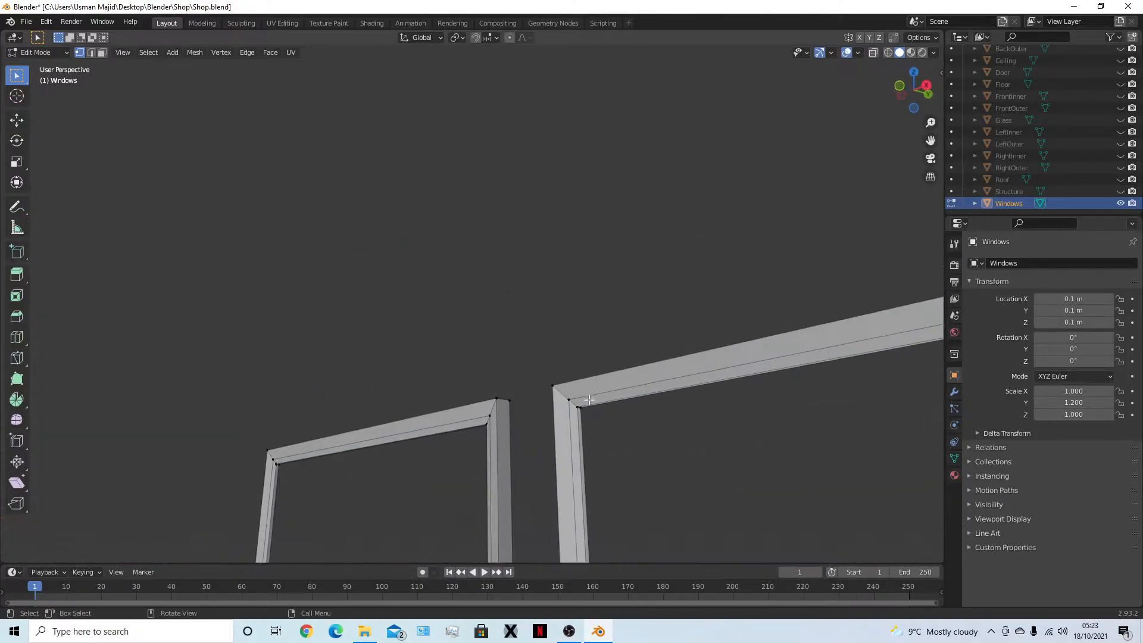
Select the paired inner vertices at both windows' upper corners and fill the top inner faces between them
left_click(573, 402)
middle_click_drag(605, 436, 238, 316)
left_click(178, 296, "shift")
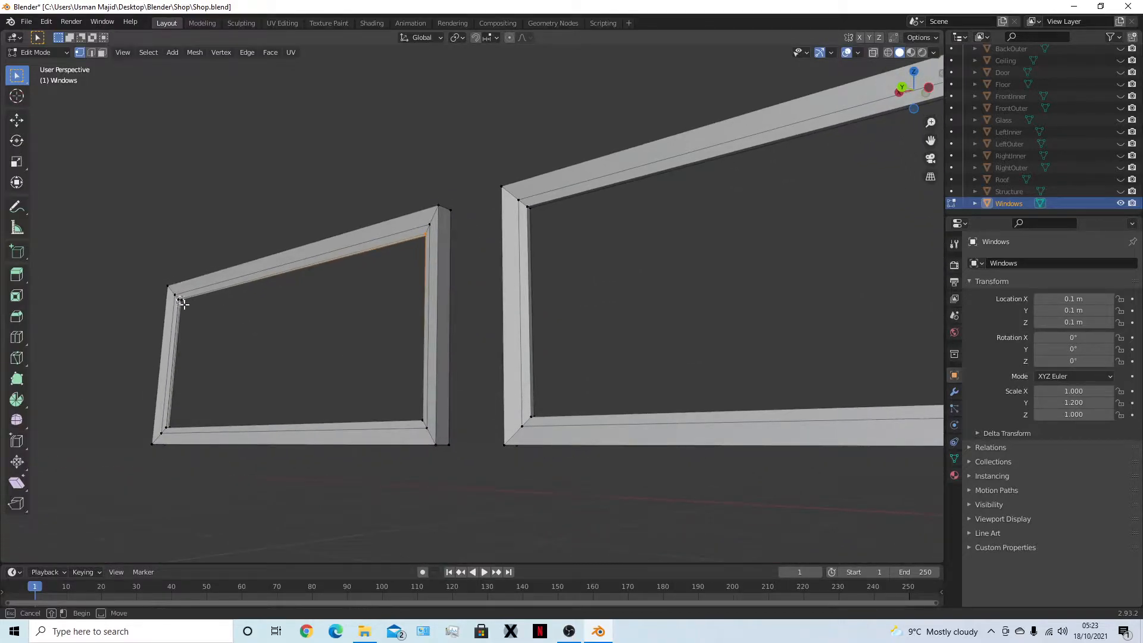
middle_click_drag(217, 357, 490, 386)
left_click(486, 339, "shift")
middle_click_drag(486, 339, 500, 375)
left_click(422, 460, "shift")
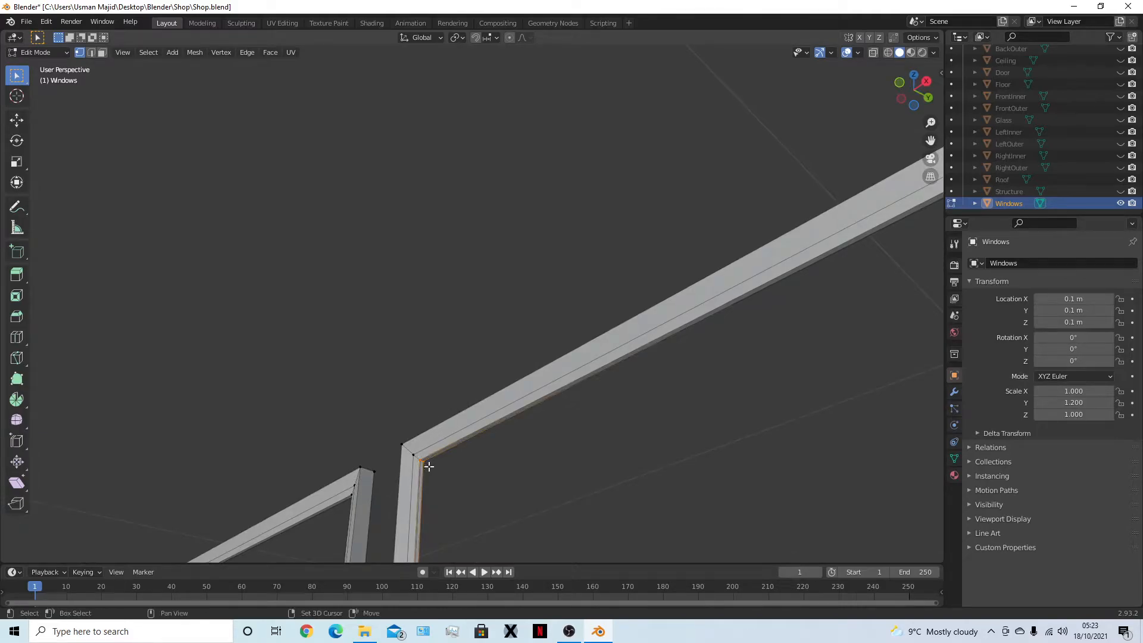
middle_click_drag(484, 497, 624, 489)
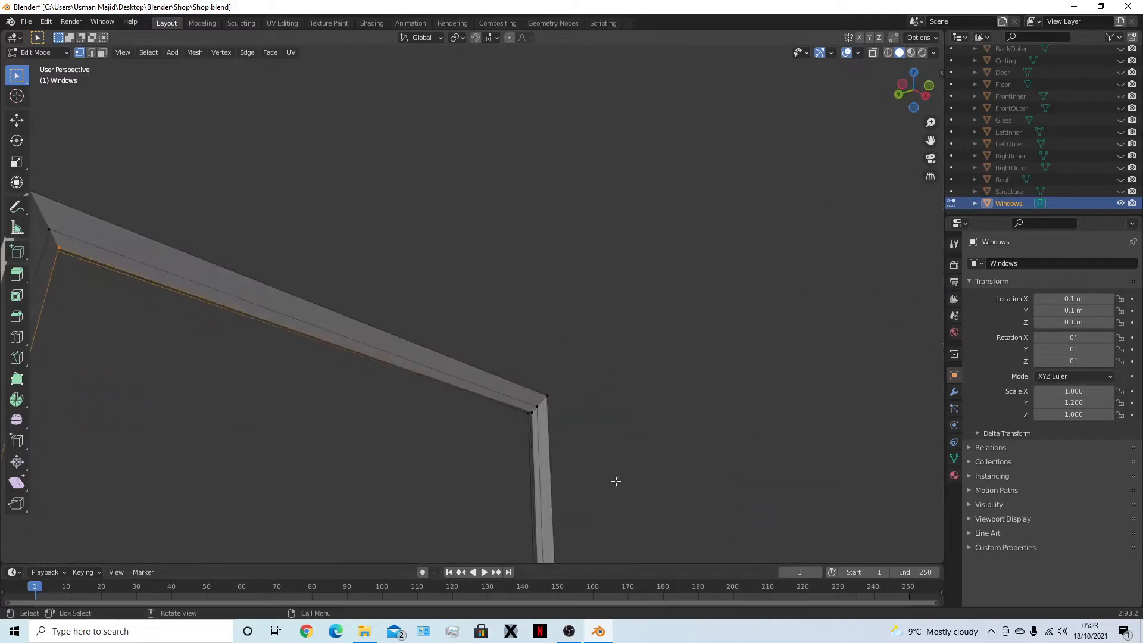
left_click(528, 411)
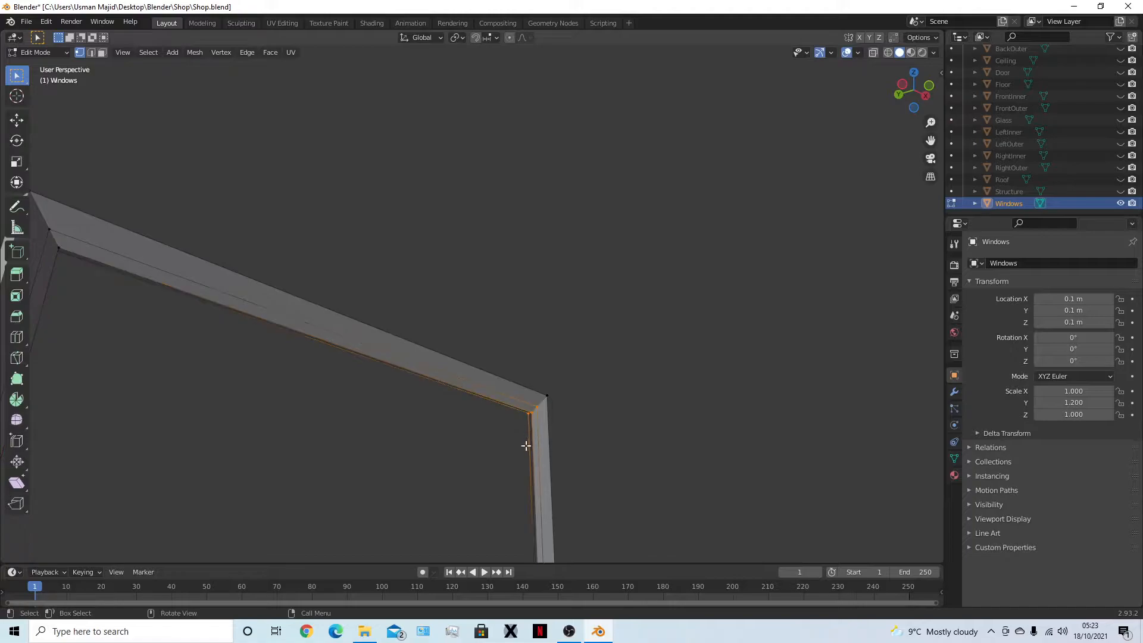
left_click(536, 427)
Box-select the paired inner vertices at the remaining lower corners and fill the bottom inner faces of the frames
scroll(532, 477, "down", 5)
middle_click_drag(500, 467, 492, 387)
key("b")
left_click_drag(459, 360, 474, 369)
scroll(447, 389, "up", 4)
middle_click_drag(439, 443, 368, 438)
left_click_drag(242, 477, 316, 485)
middle_click_drag(317, 485, 281, 492)
scroll(281, 492, "down", 5)
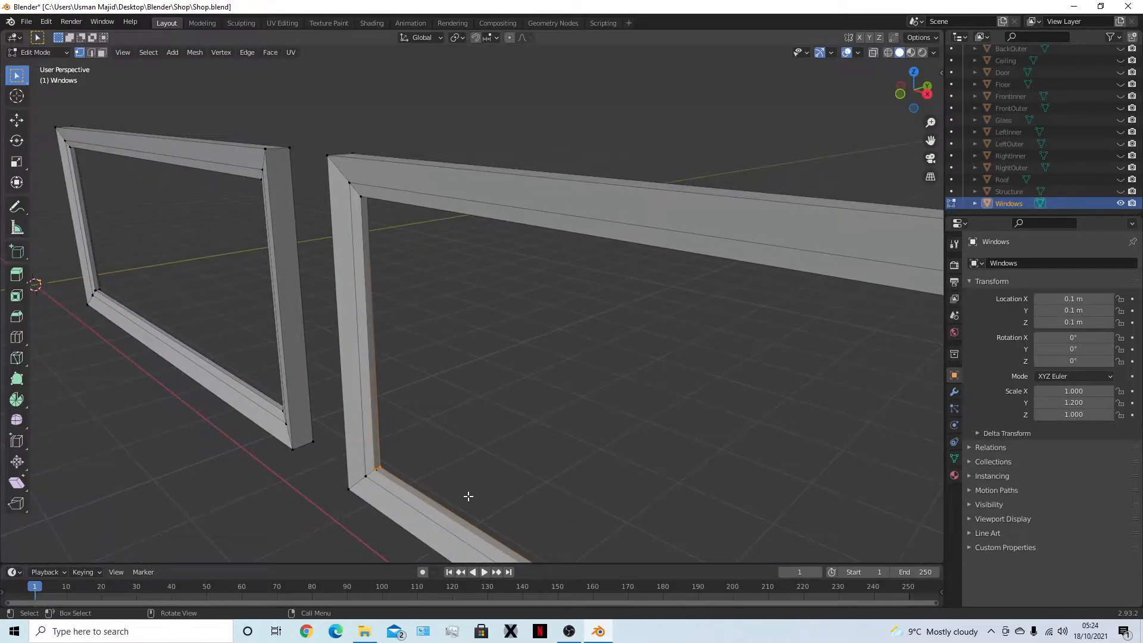
Clear the selection, check the frames in Object Mode and return to Edit Mode
left_click(508, 476)
key("Tab")
middle_click_drag(628, 478, 702, 470)
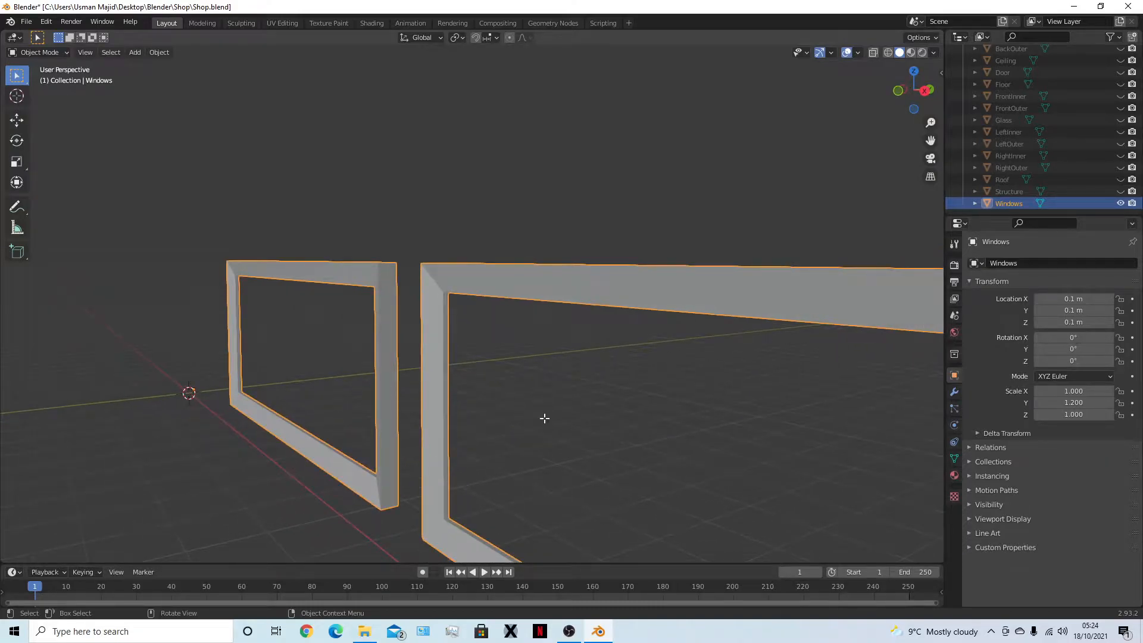
key("Tab")
middle_click_drag(246, 359, 550, 308)
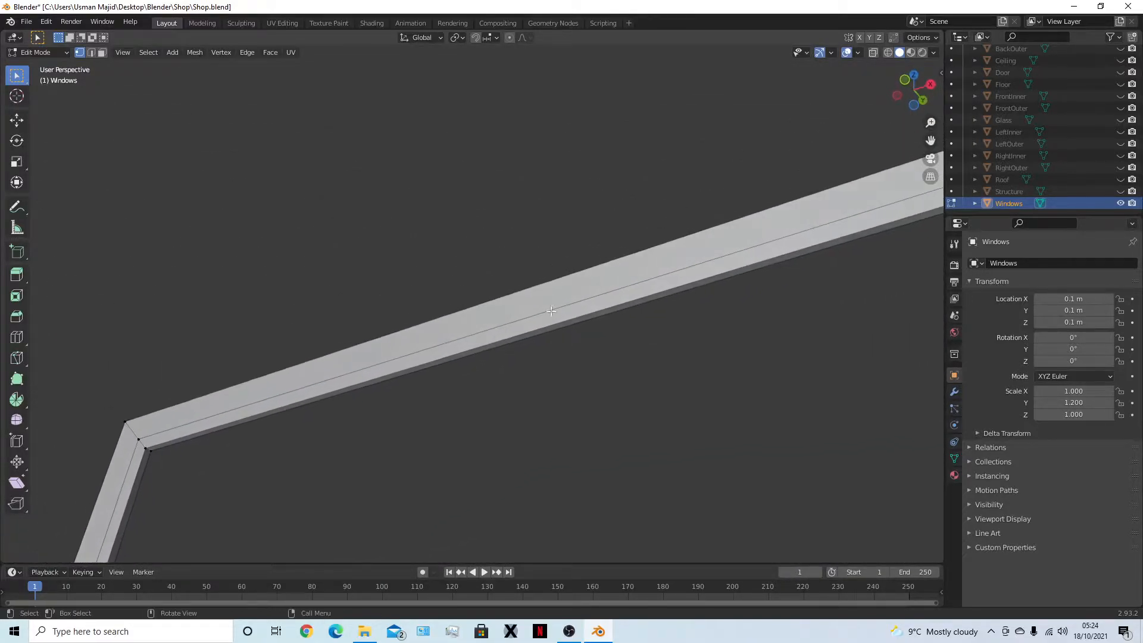
Switch to face selection and select the large window's complete inner face loop
key("3")
left_click(587, 318)
left_click(586, 319)
left_click(587, 318)
left_click(587, 318)
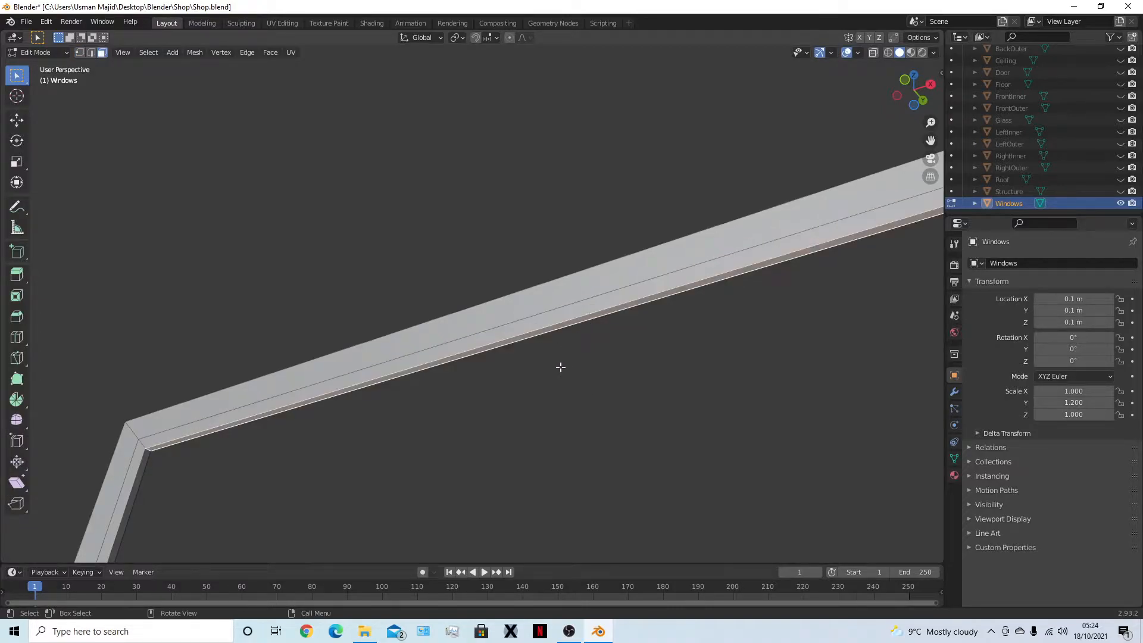
scroll(567, 360, "down", 3)
left_click(370, 372, "alt")
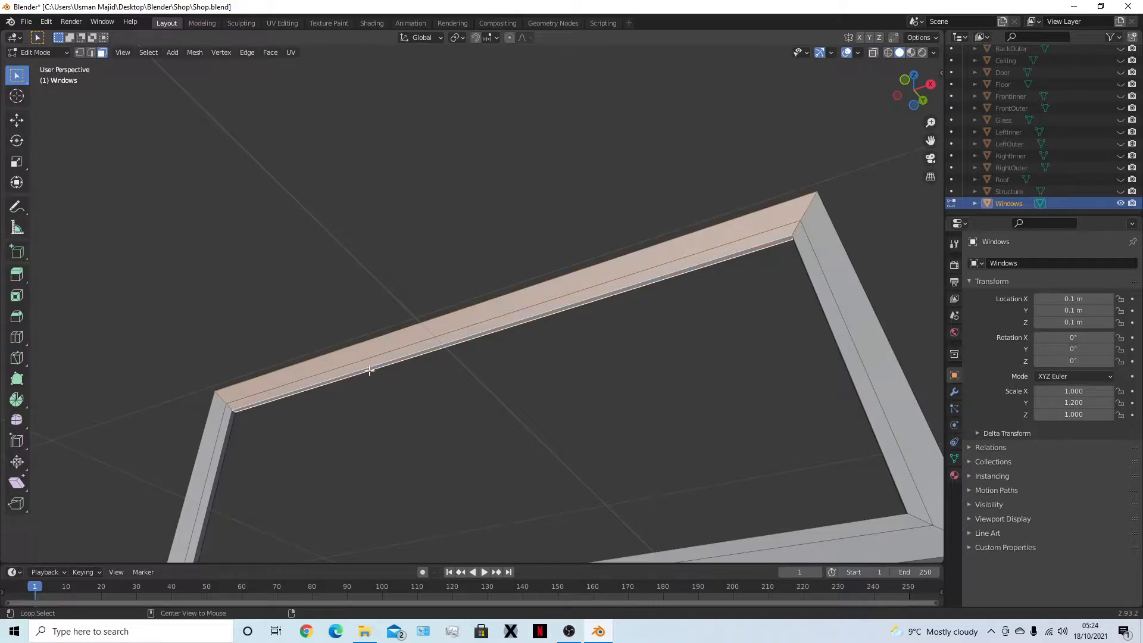
left_click(235, 412, "alt")
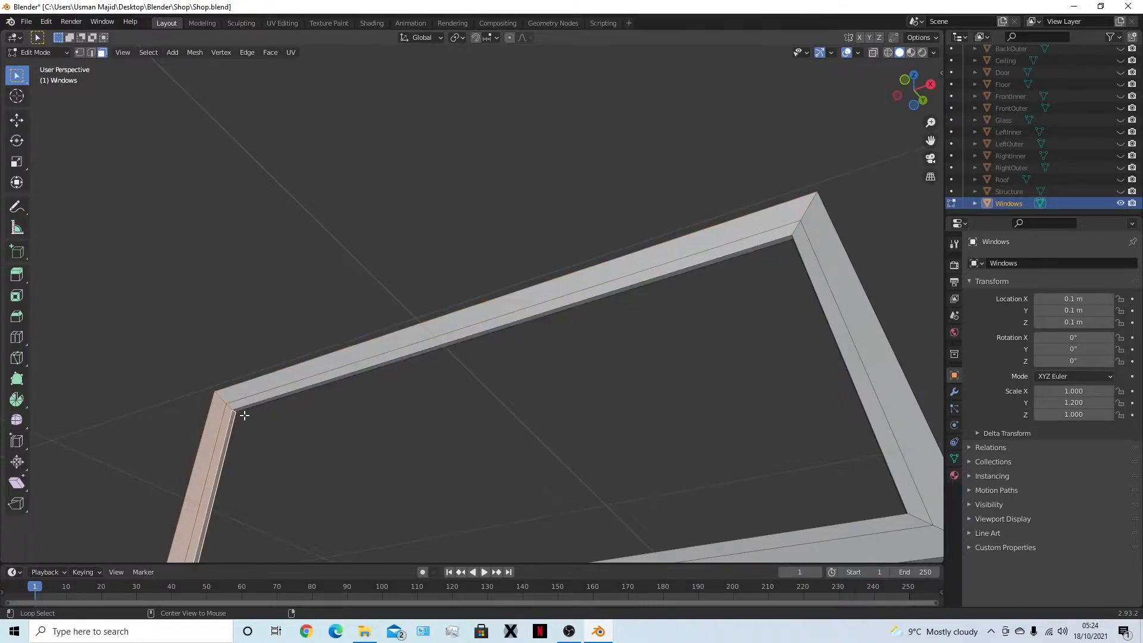
left_click(236, 412, "alt")
left_click(237, 411, "alt")
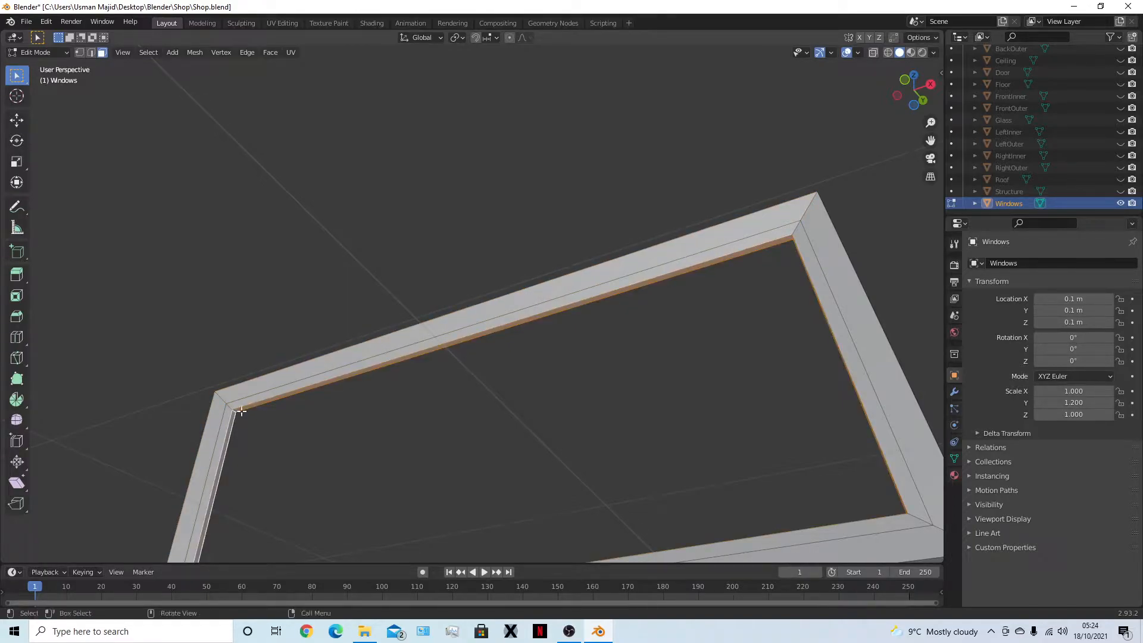
Add the small window's inner face loop to the selection
middle_click_drag(543, 433, 651, 361)
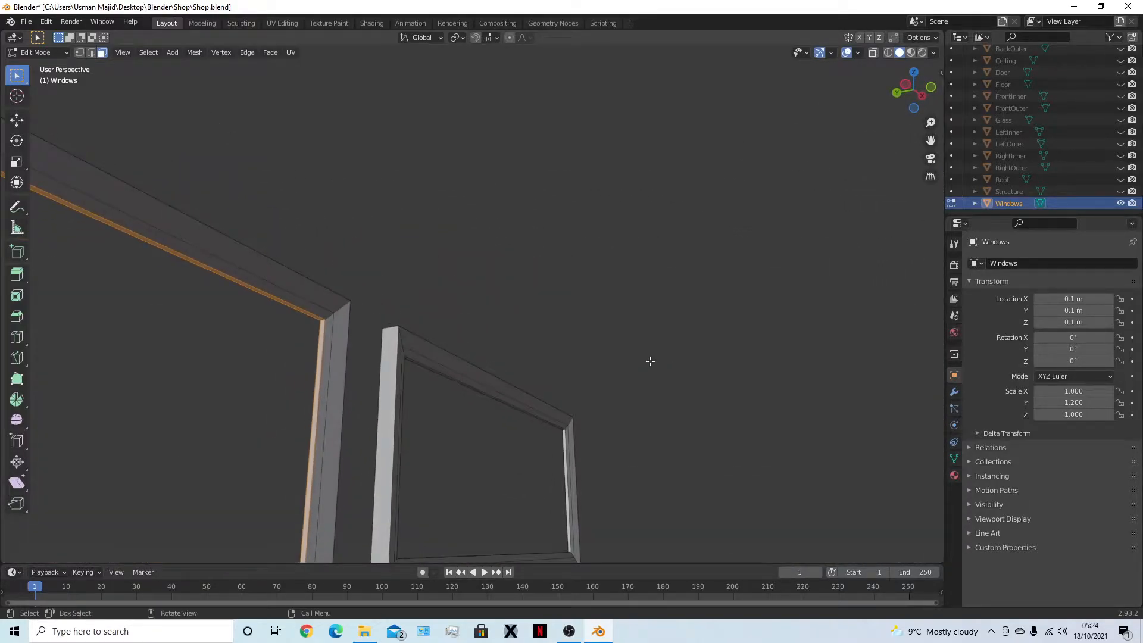
left_click(566, 435, "alt+shift")
middle_click_drag(597, 467, 733, 381)
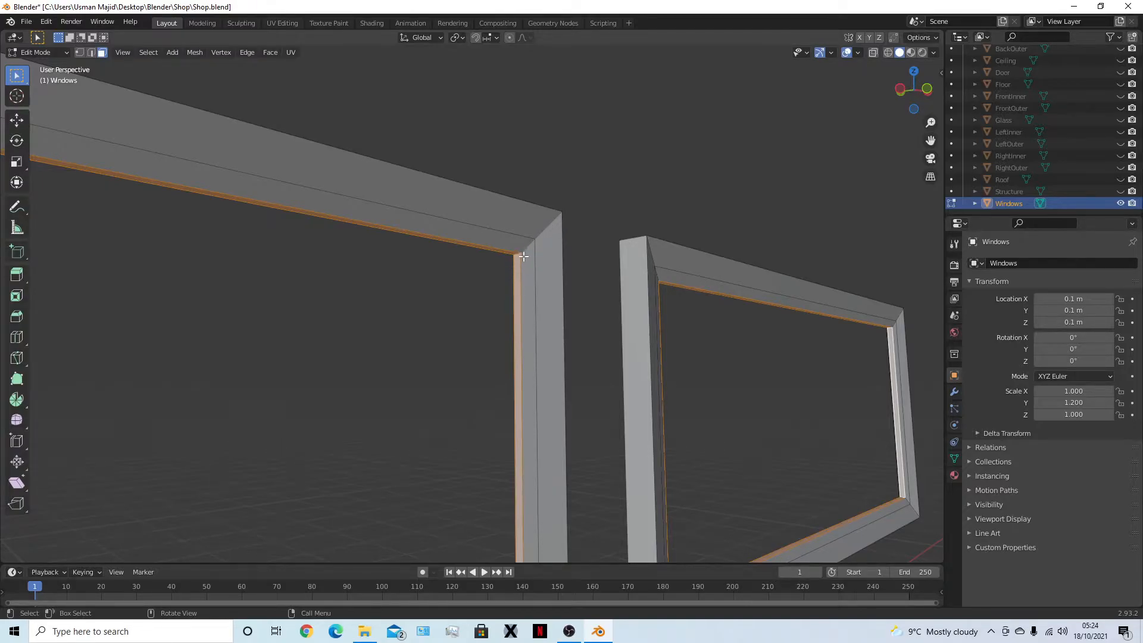
Extrude the selected inner faces of both windows in place with no offset
middle_click_drag(456, 351, 439, 381)
key("e")
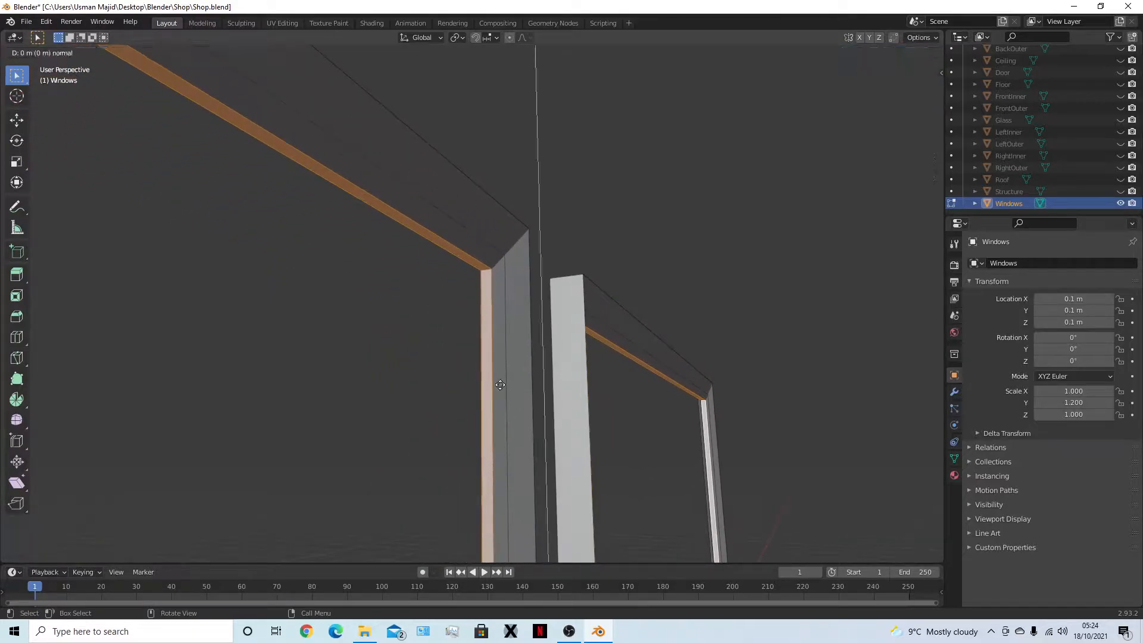
right_click(505, 415)
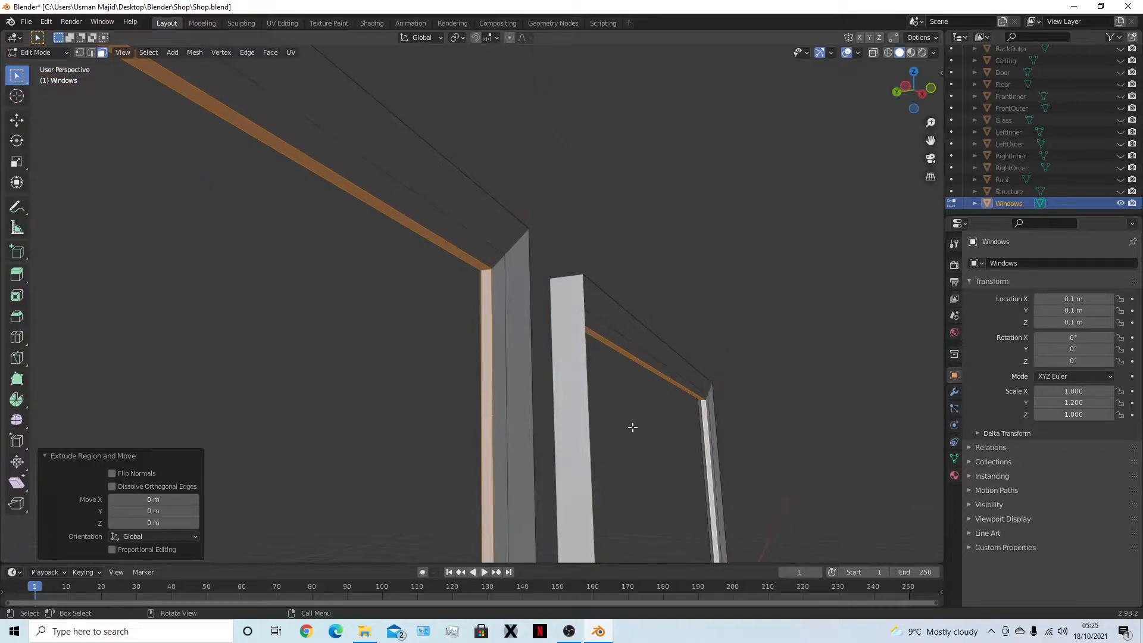
key("s")
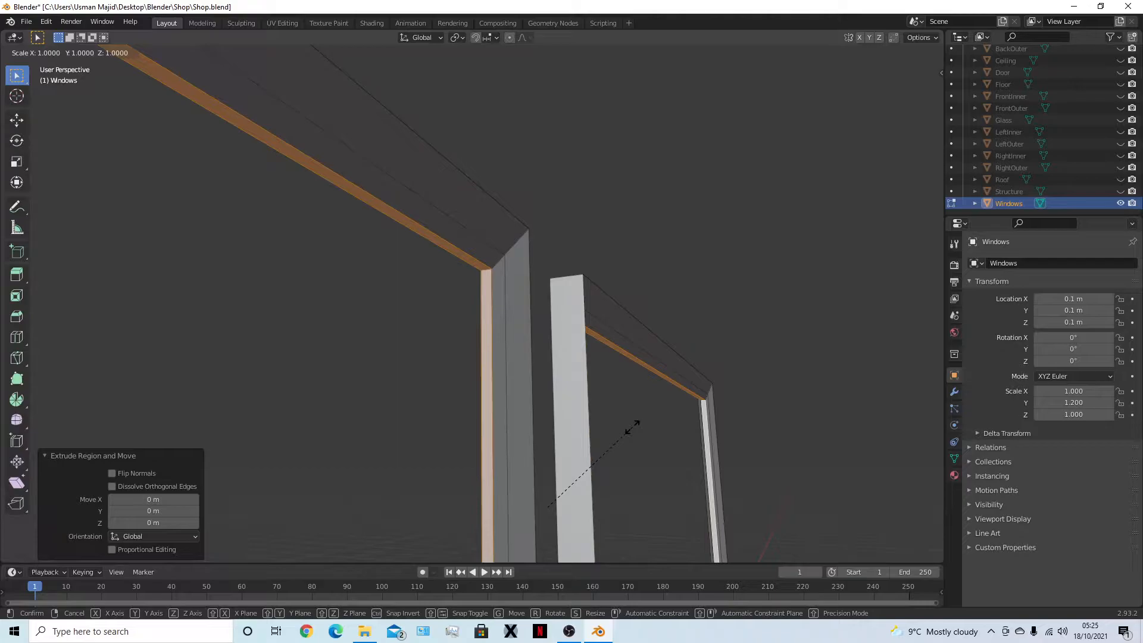
type("0.75")
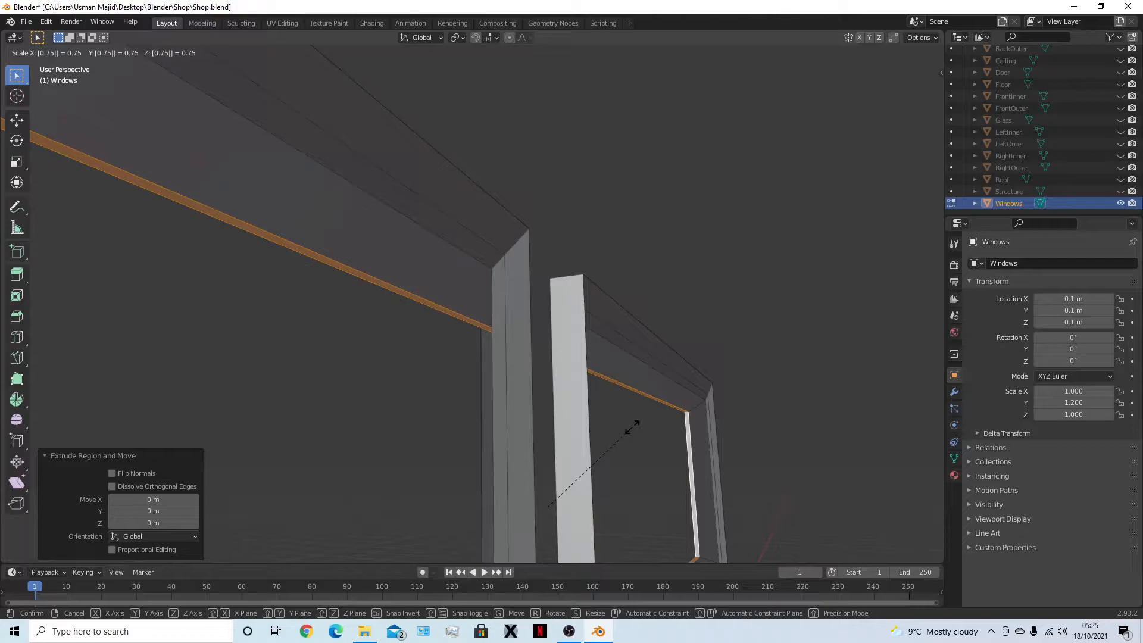
key("BackSpace")
key("BackSpace")
key("BackSpace")
key("BackSpace")
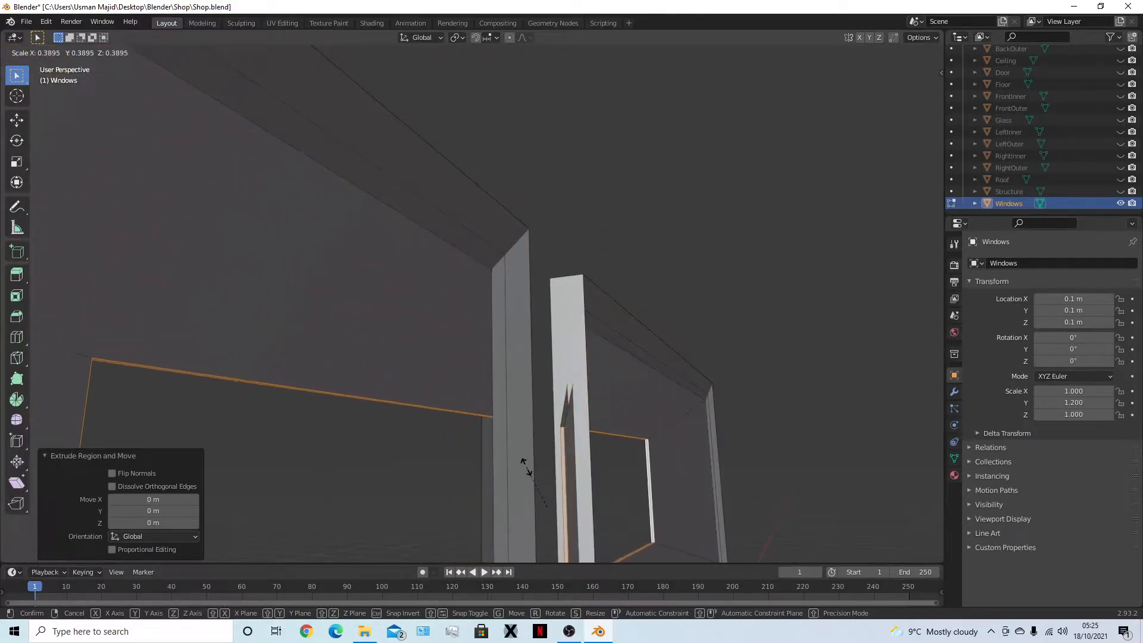
key("Escape")
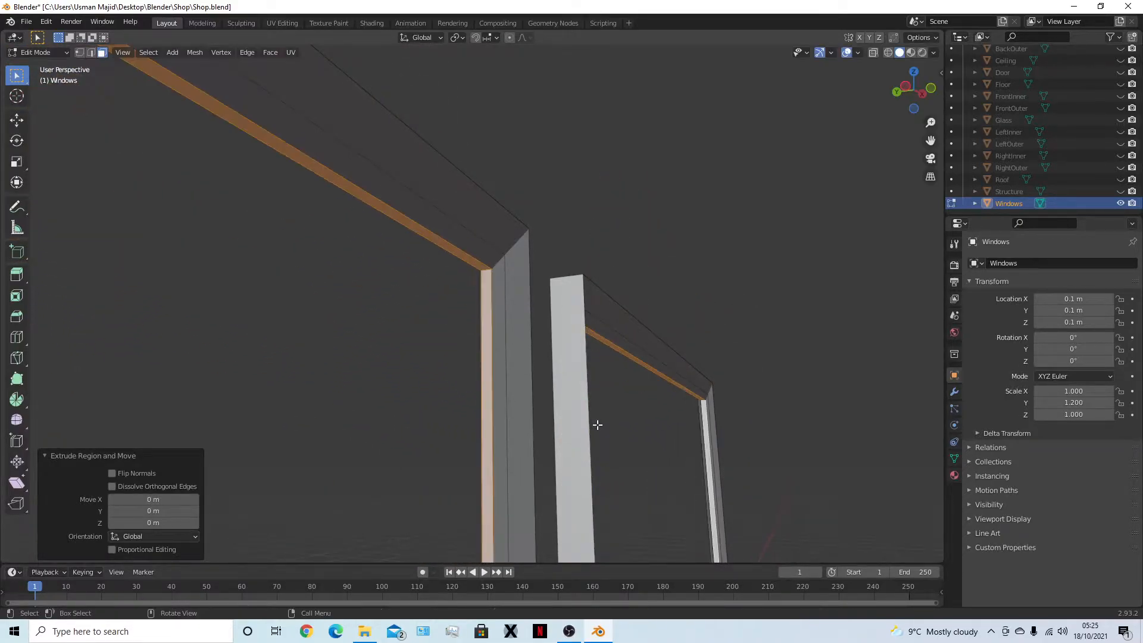
Scale the extruded inner faces to 0.75 along the Y axis
key("s")
type("y0.75")
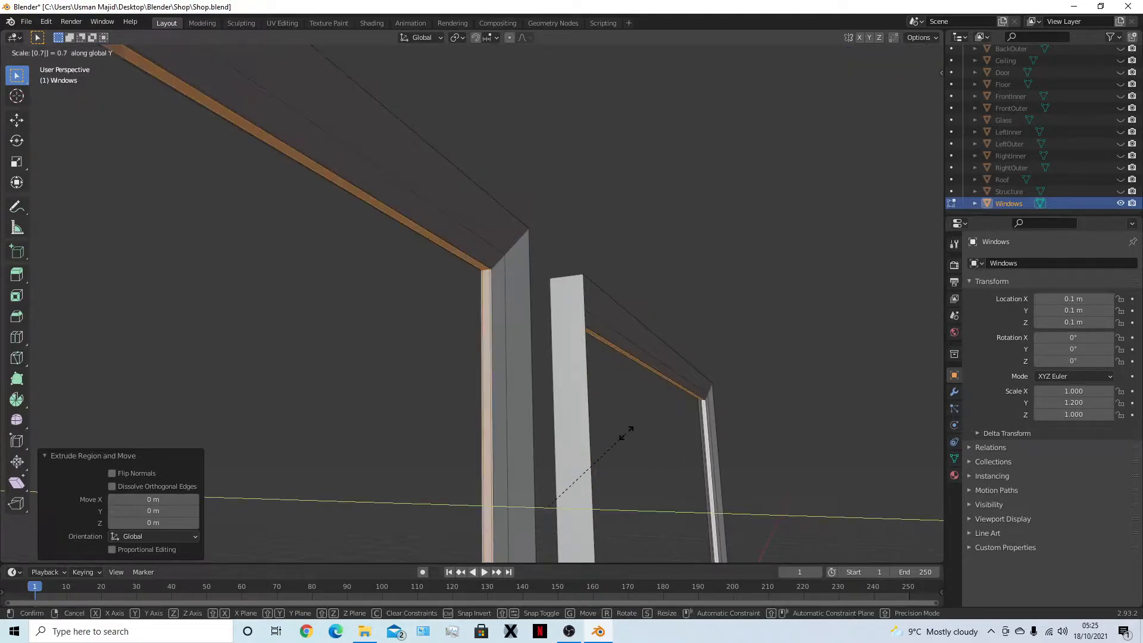
key("Return")
middle_click_drag(423, 350, 265, 388)
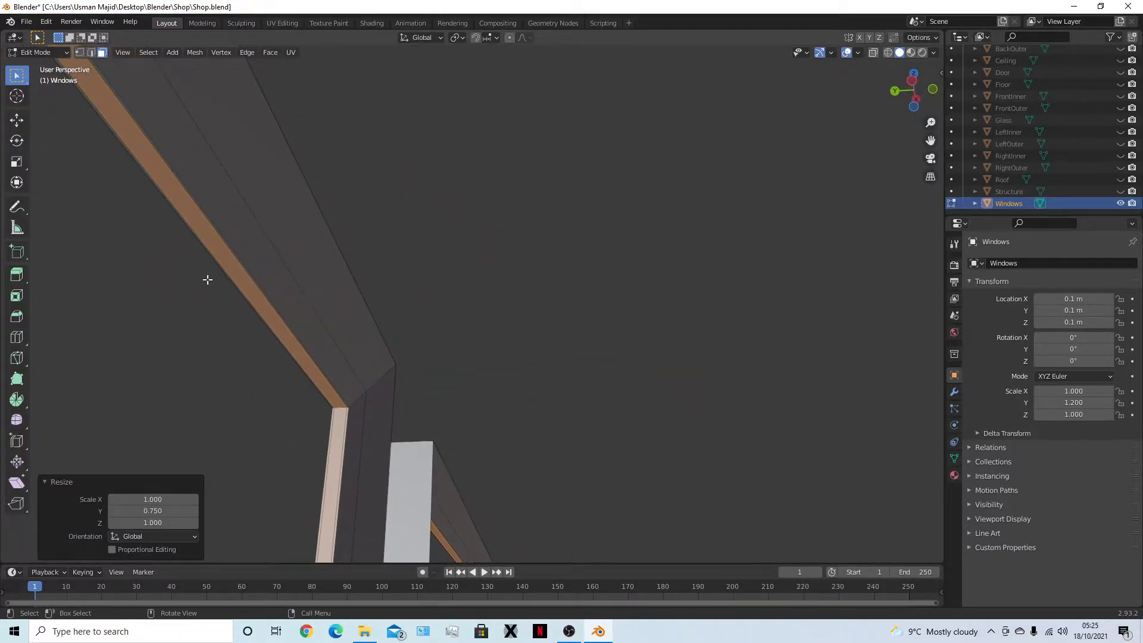
Extrude the selected inner faces of both window frames along their normals by -0.1 m to form grooves
middle_click_drag(477, 391, 480, 449)
right_click(462, 424)
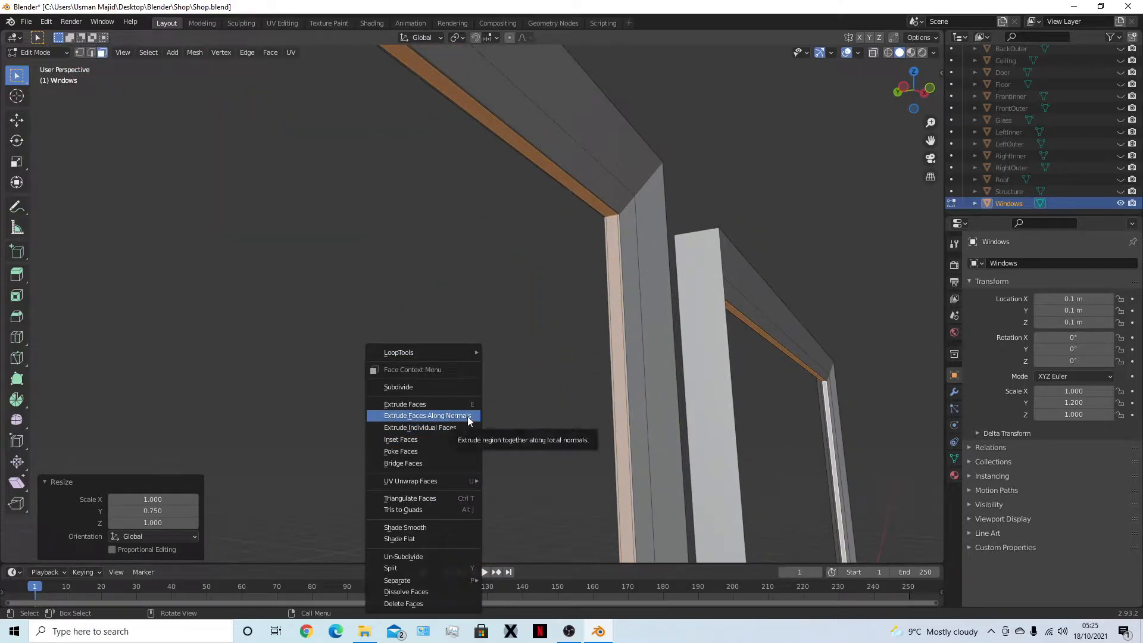
left_click(468, 416)
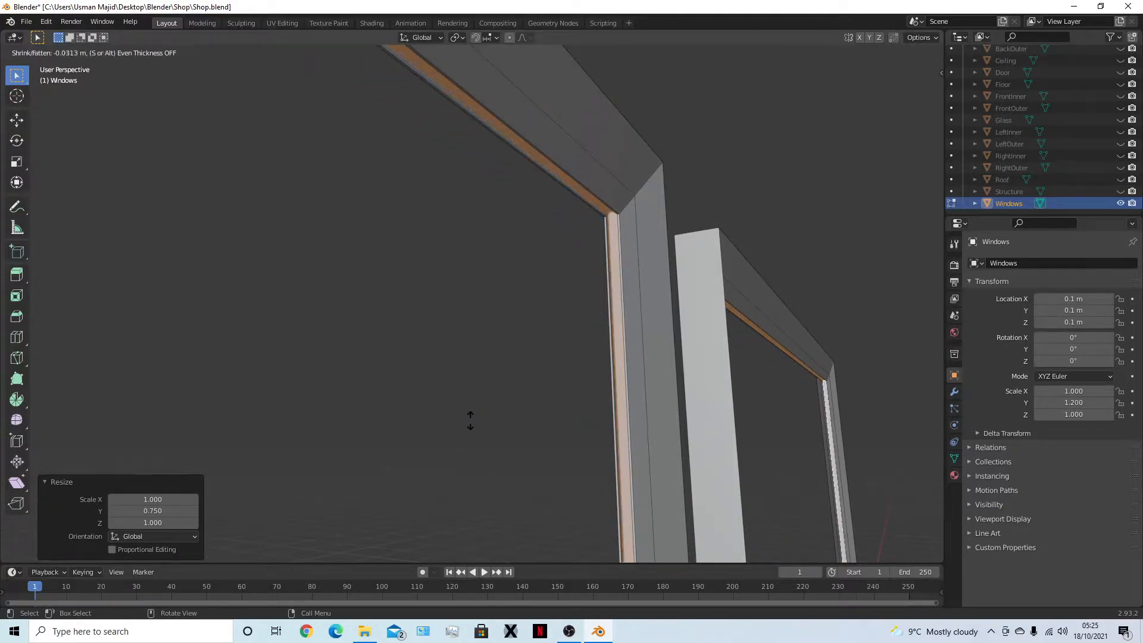
key("ctrl")
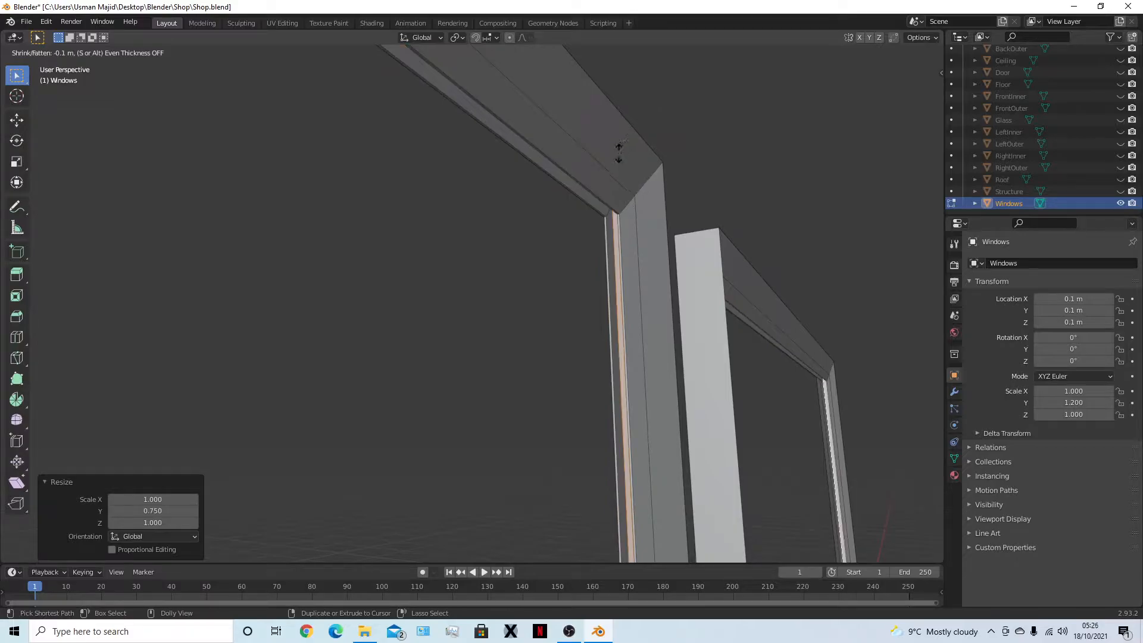
left_click(575, 241)
Inspect the grooves around the frames, return to Object Mode and deselect the window frames
middle_click_drag(574, 242, 289, 407)
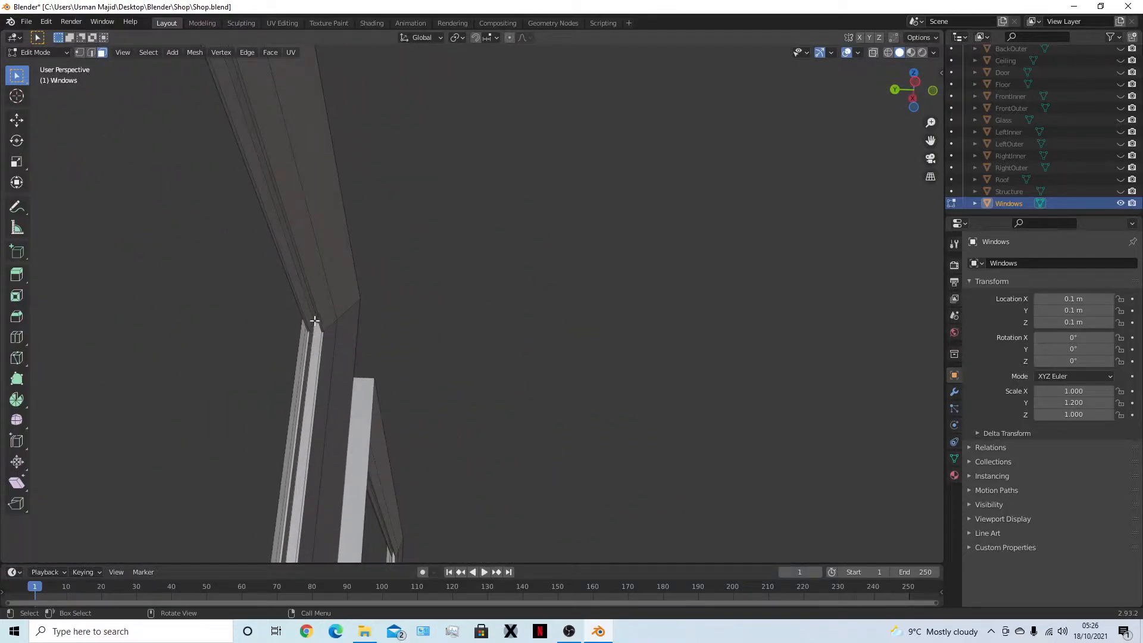
middle_click_drag(264, 357, 275, 357)
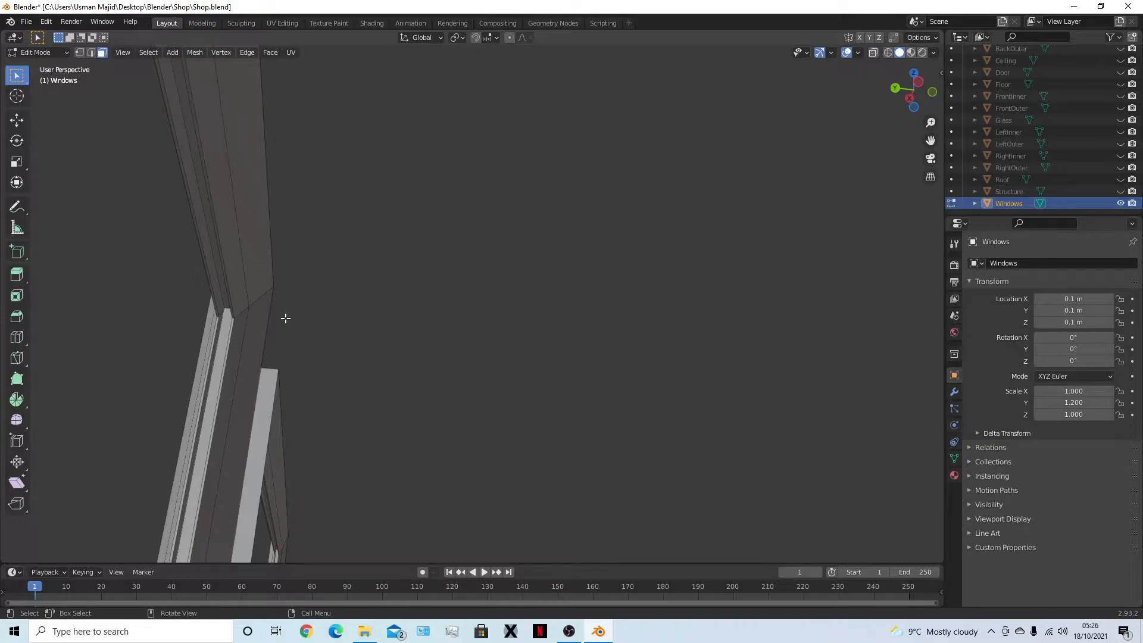
middle_click_drag(324, 296, 411, 332)
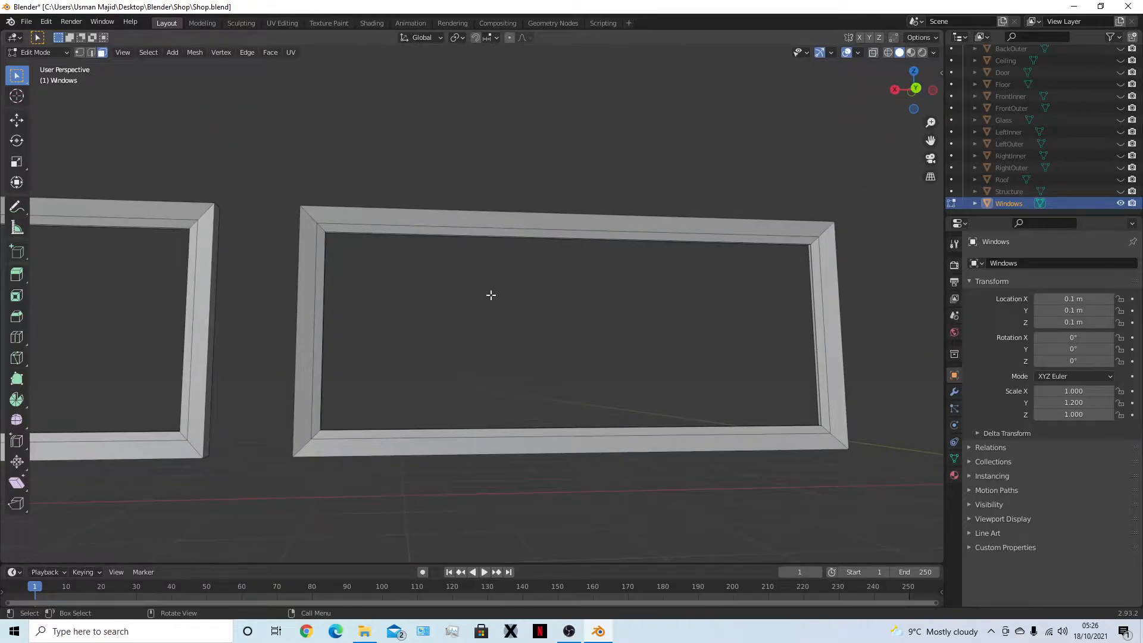
middle_click_drag(494, 382, 421, 319)
middle_click_drag(480, 296, 536, 403)
key("Tab")
left_click(527, 426)
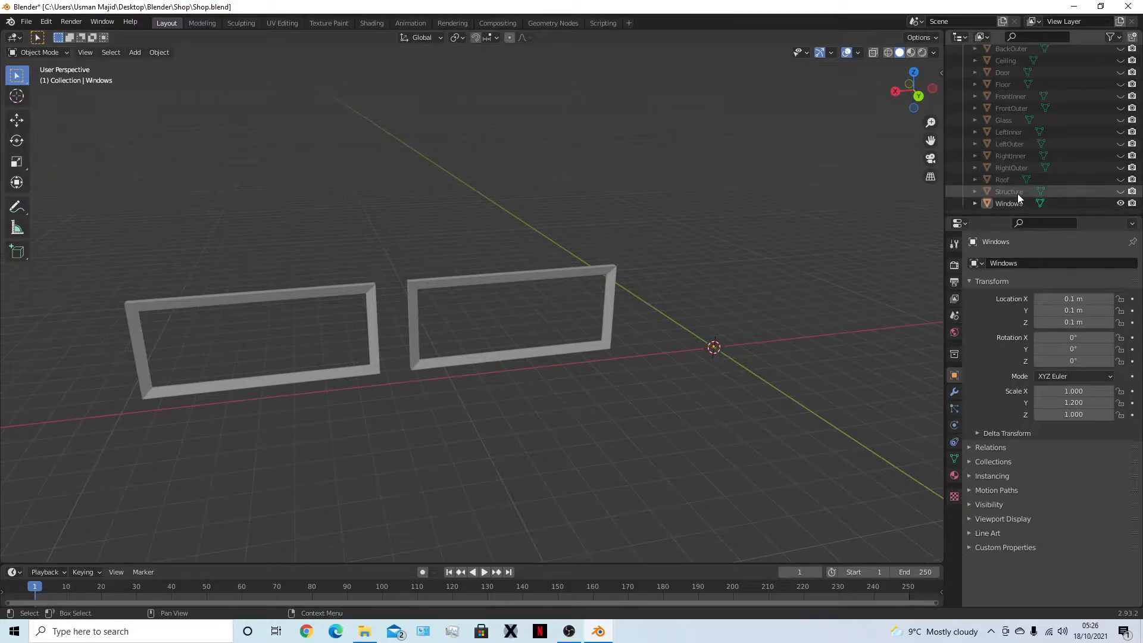
Unhide and select the Glass object, with X-ray display turned on to see the panes inside the frames
scroll(1017, 194, "up", 3)
left_click(1005, 159)
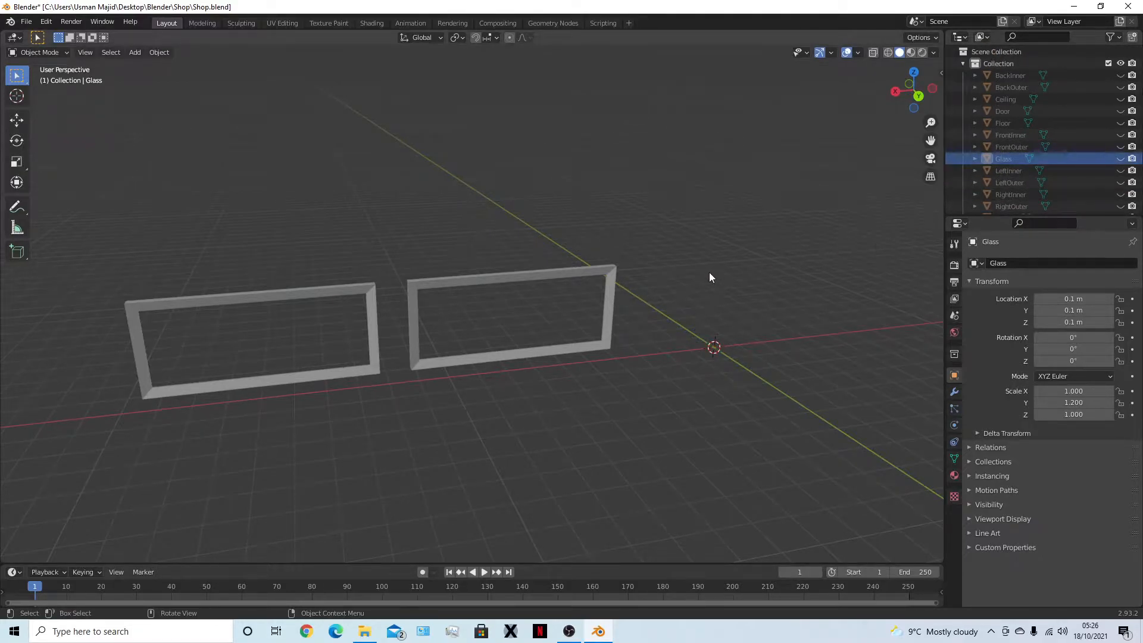
left_click(1121, 158)
scroll(527, 352, "up", 5)
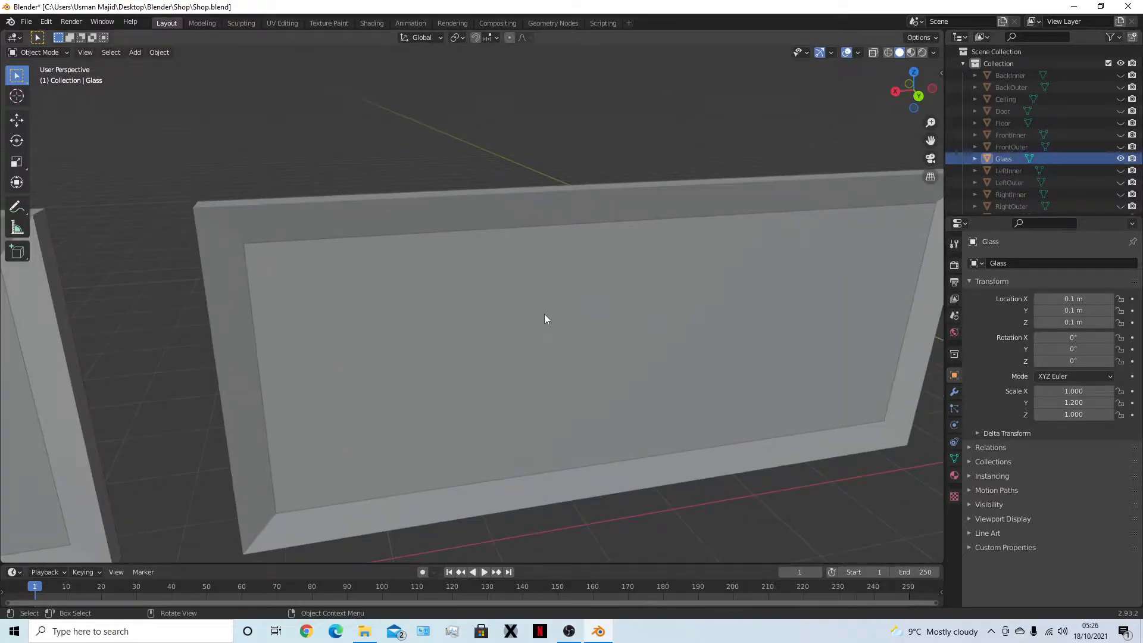
middle_click_drag(546, 319, 506, 332)
left_click(506, 331)
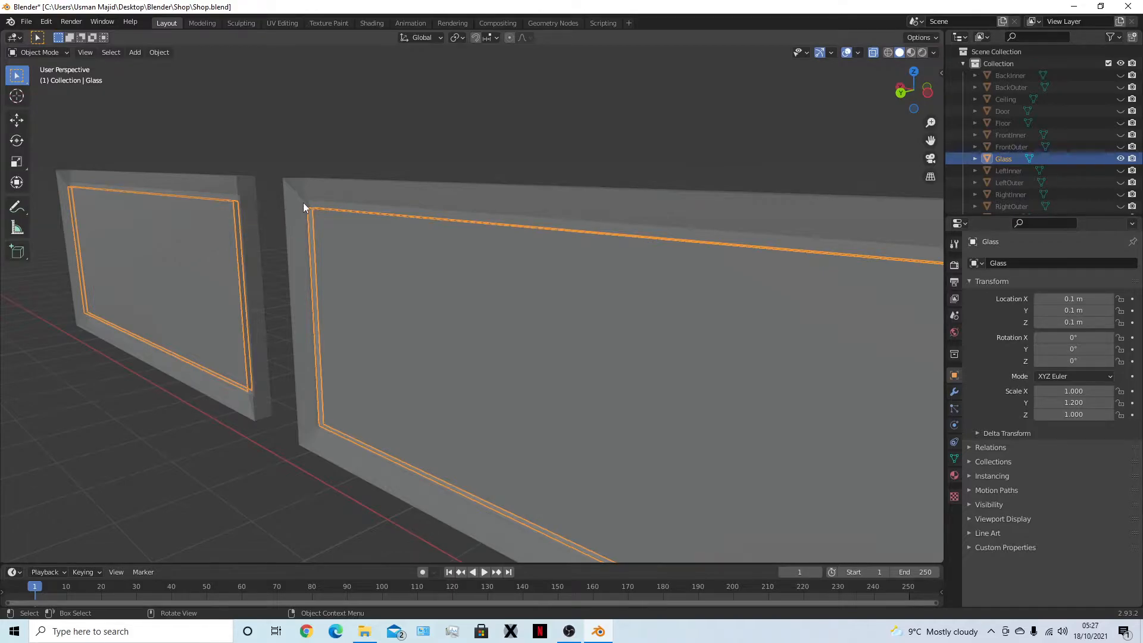
middle_click_drag(384, 225, 381, 294)
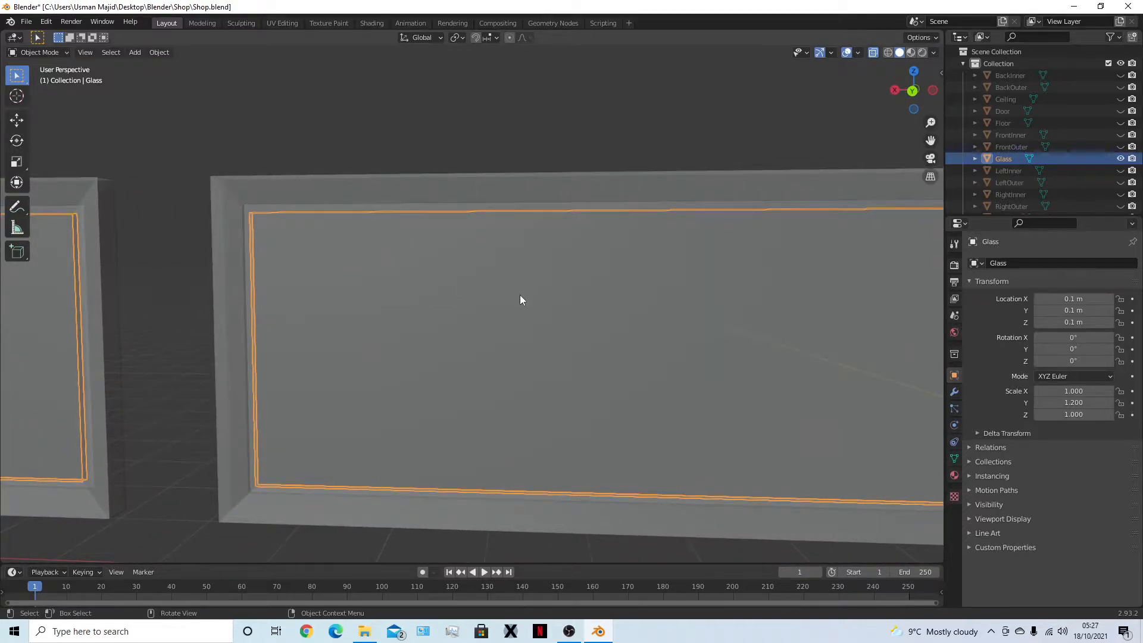
middle_click_drag(524, 297, 521, 327)
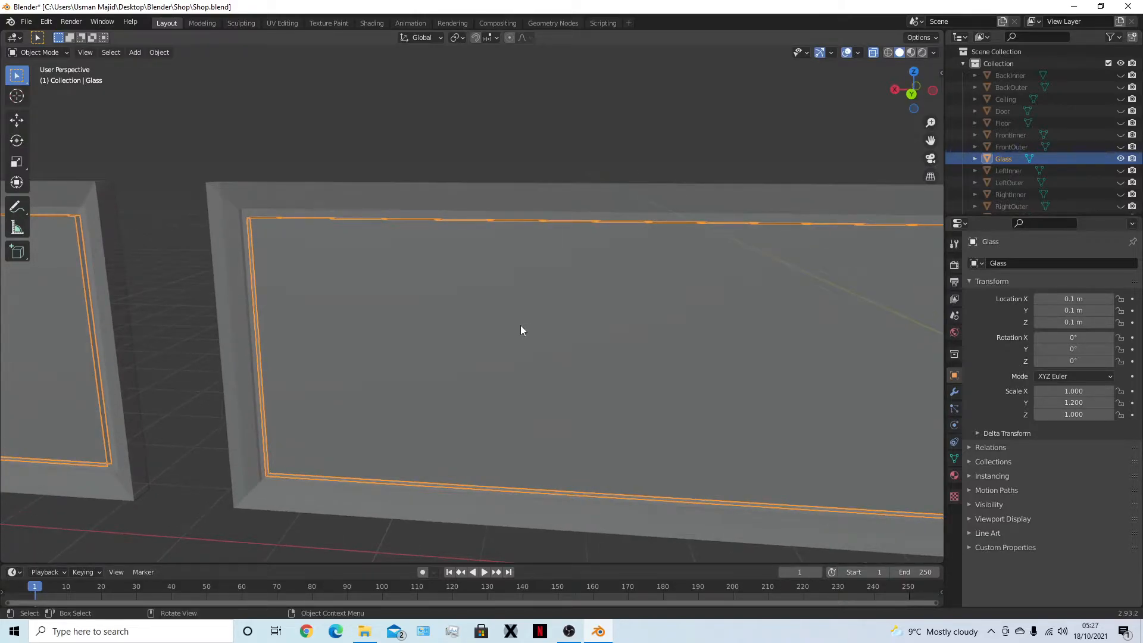
Try scaling the Glass object along the global Y axis with factors such as 1/23, 3, 2 and 1/(2/3)
key("s")
key("y")
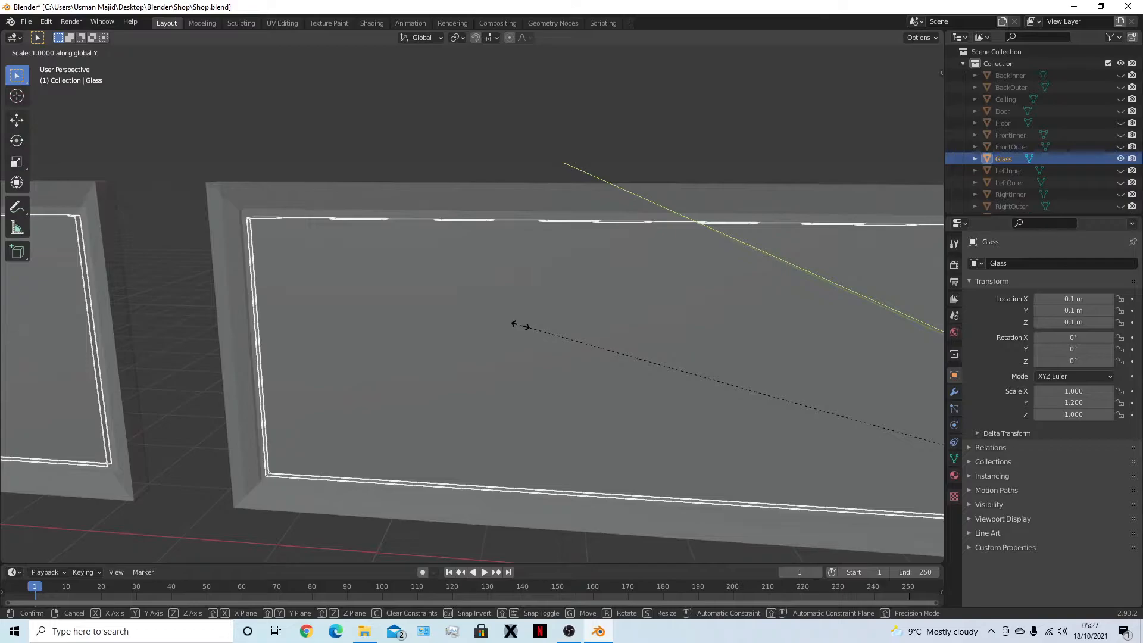
type("/23")
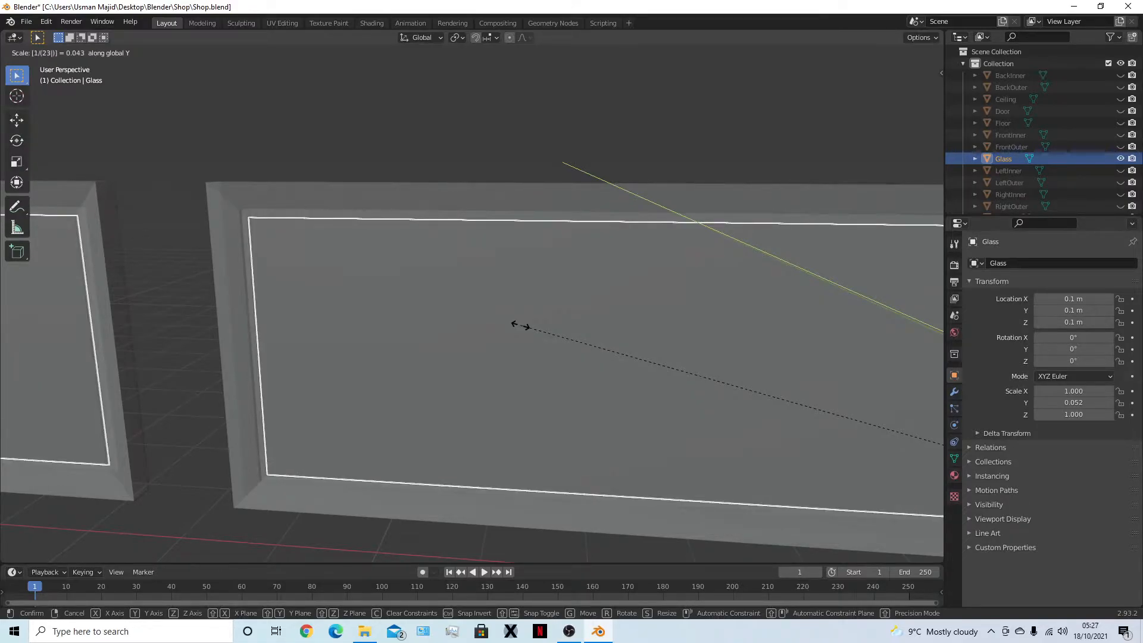
key("BackSpace")
key("BackSpace")
key("BackSpace")
key("BackSpace")
key("BackSpace")
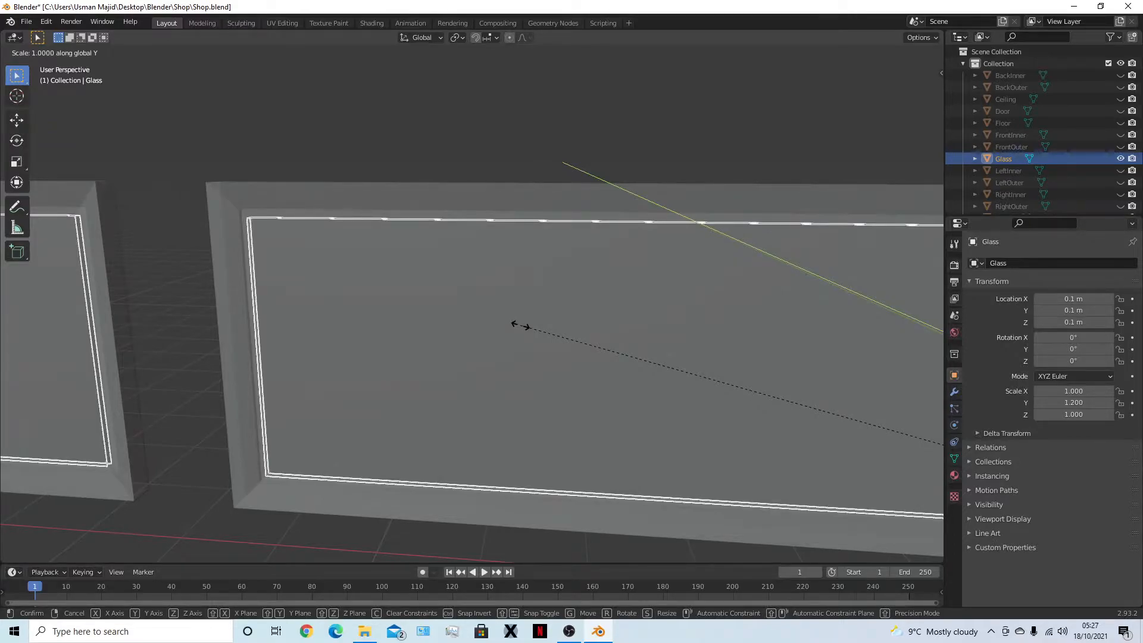
type("32")
key("BackSpace")
key("BackSpace")
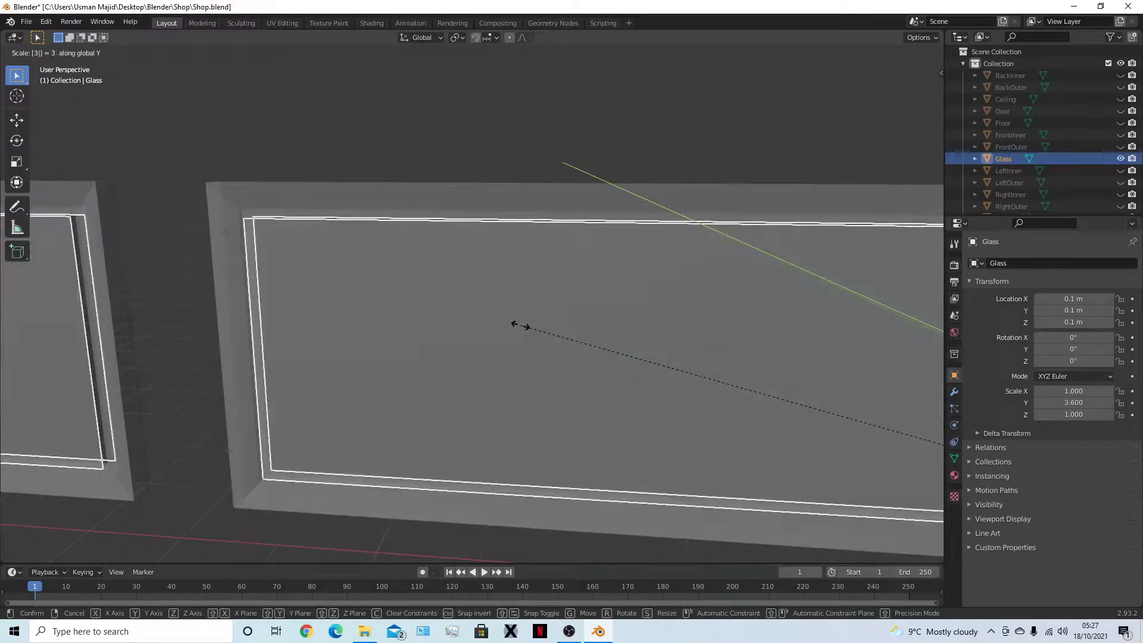
type("2")
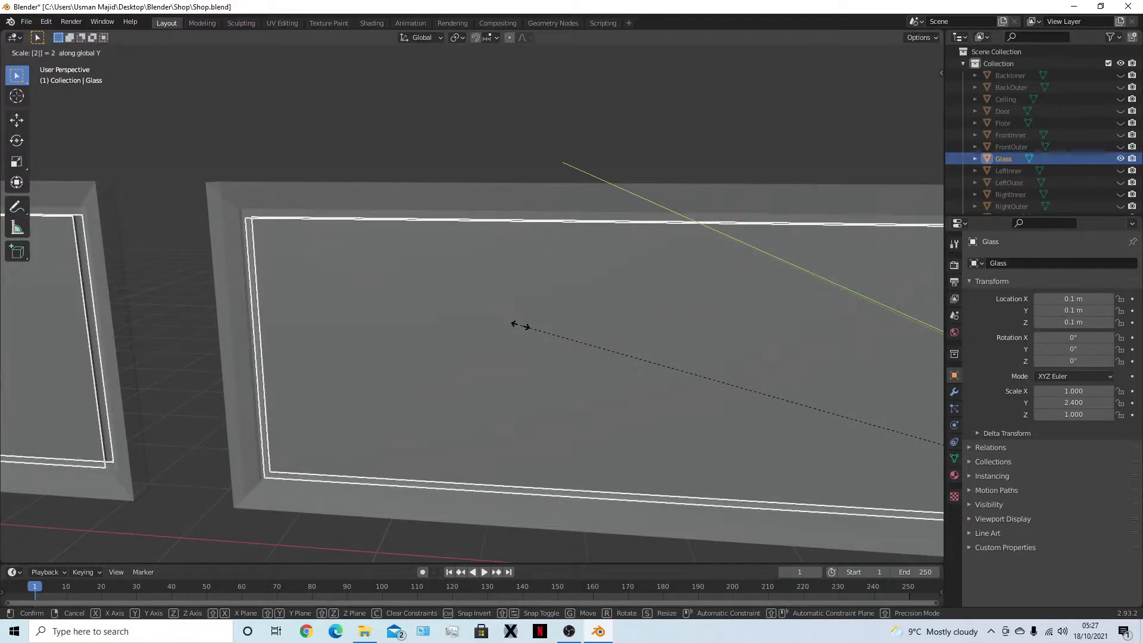
type("/3")
key("BackSpace")
key("BackSpace")
key("BackSpace")
key("BackSpace")
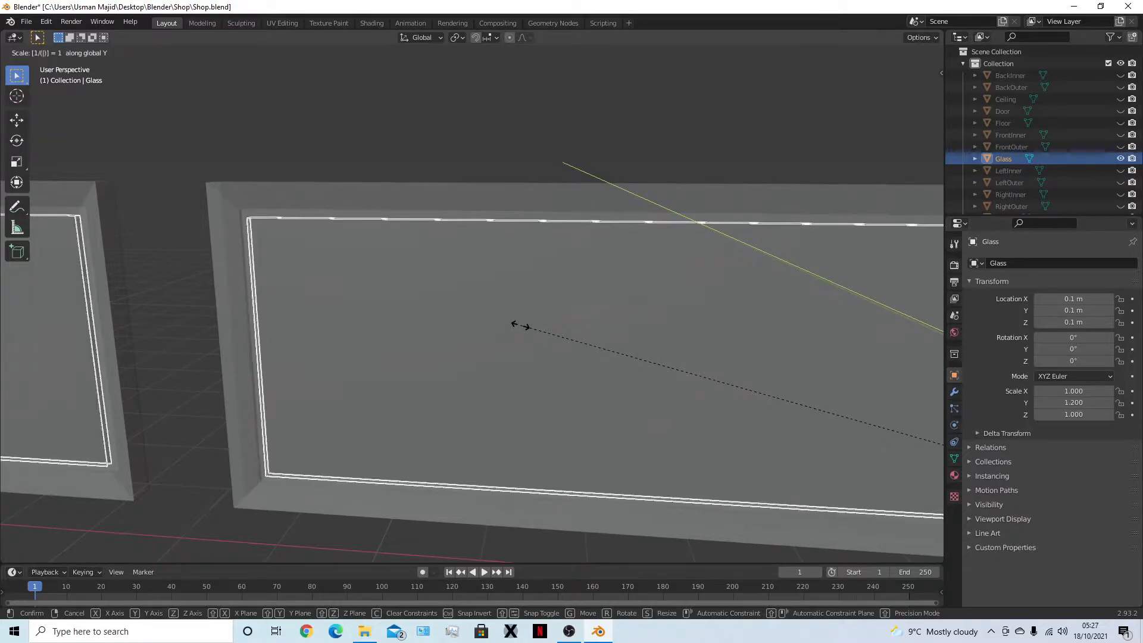
type("/(2/3")
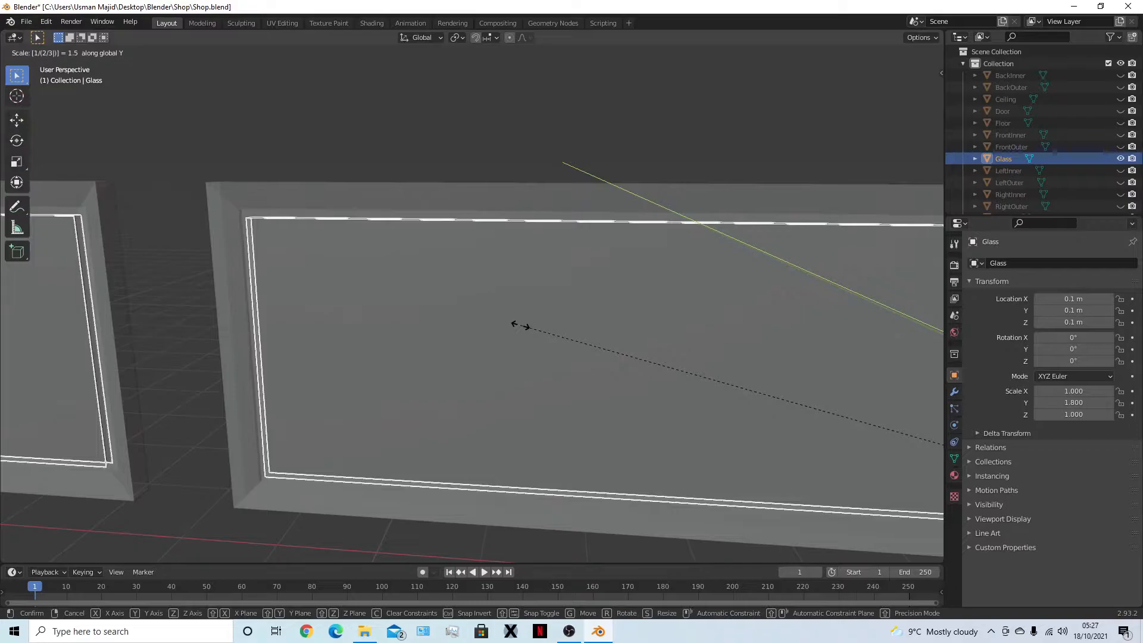
key("BackSpace")
key("BackSpace")
key("BackSpace")
key("BackSpace")
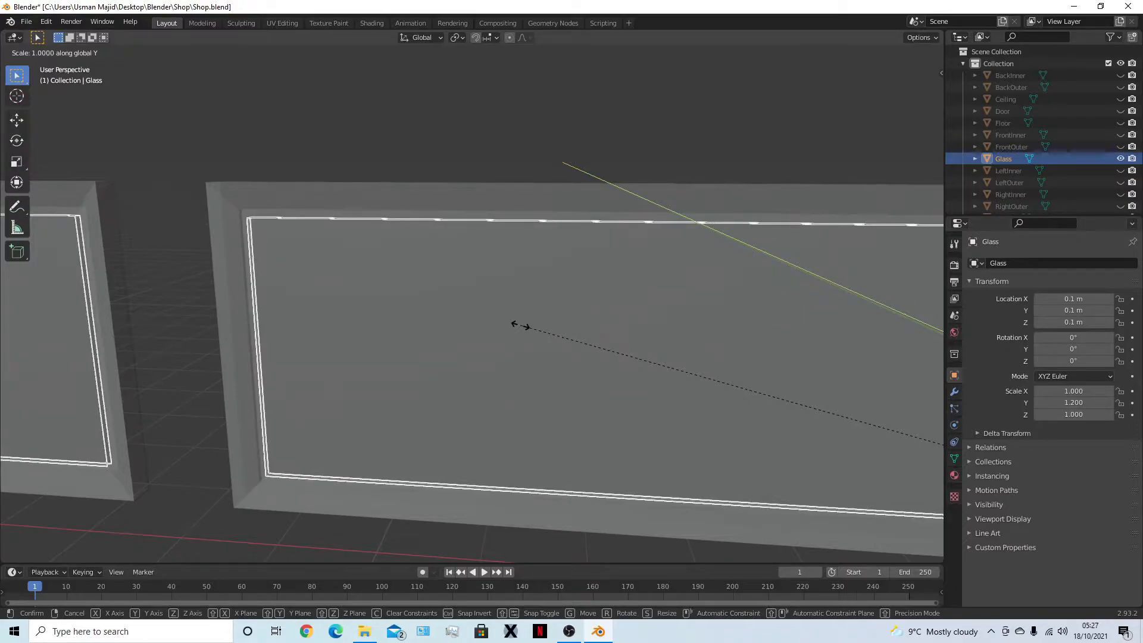
Try scaling the glass panes along the global Y axis by a factor of 1/.66 and undo it
type("/*3/2")
key("BackSpace")
key("BackSpace")
key("BackSpace")
key("BackSpace")
key("BackSpace")
type("/.66")
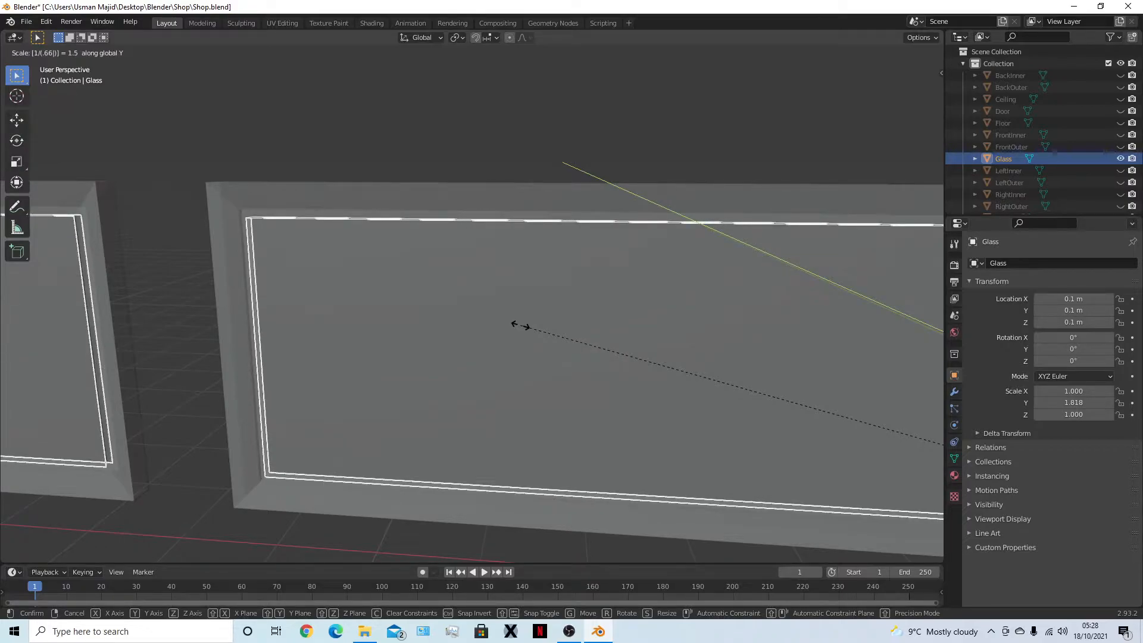
key("Return")
middle_click_drag(624, 311, 516, 305)
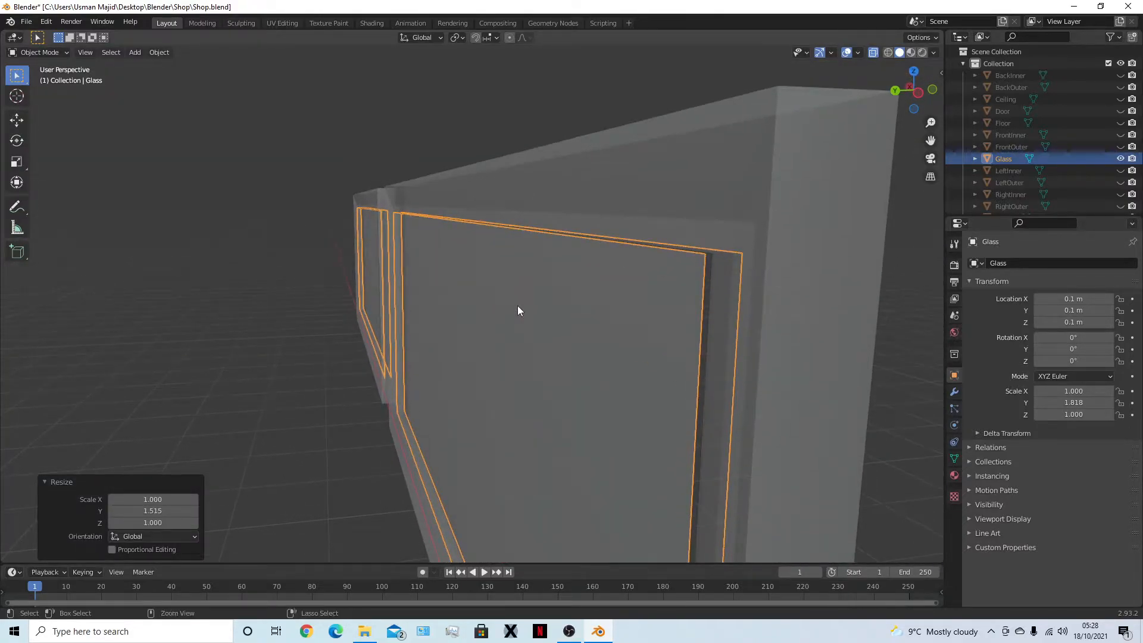
key("ctrl+z")
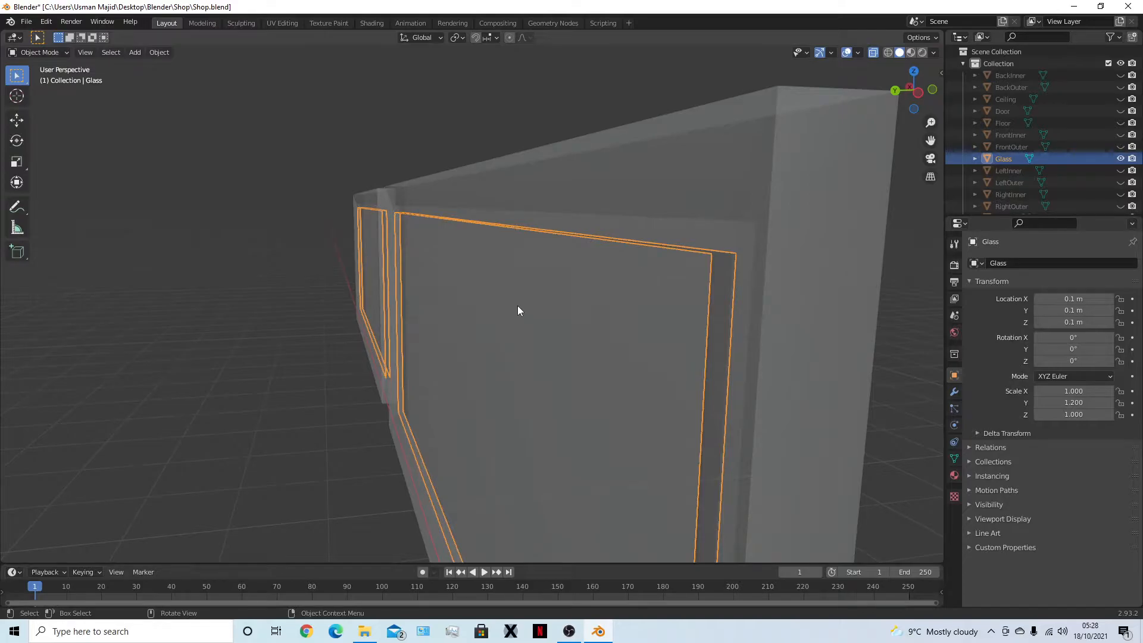
Try a factor of 0.66 for the glass panes' thickness along the global Y axis
type("s")
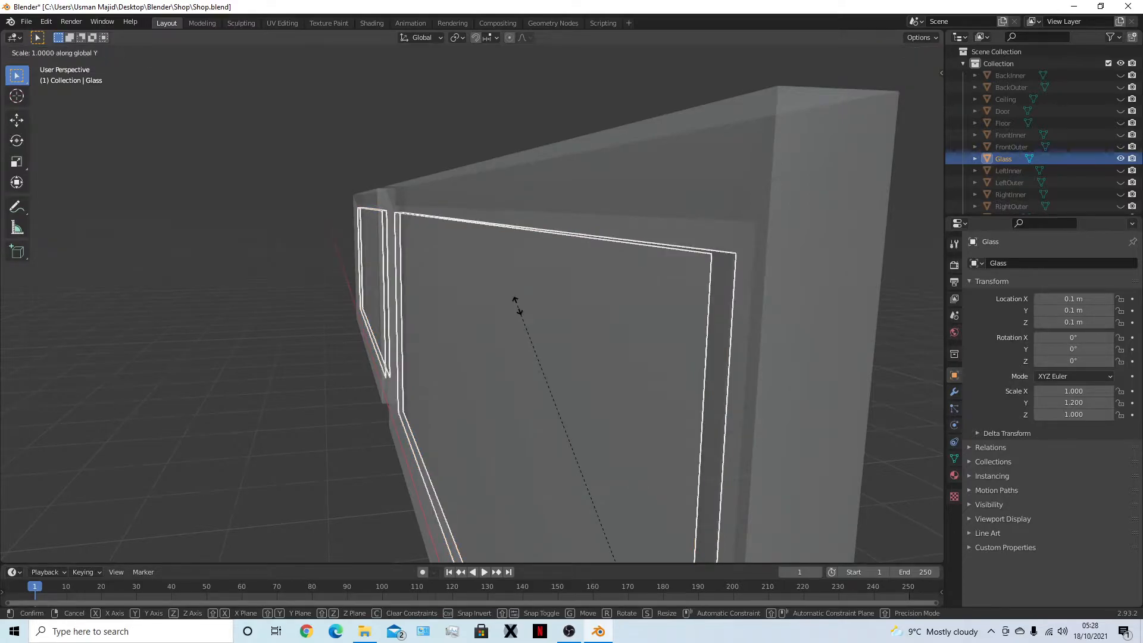
type("y66")
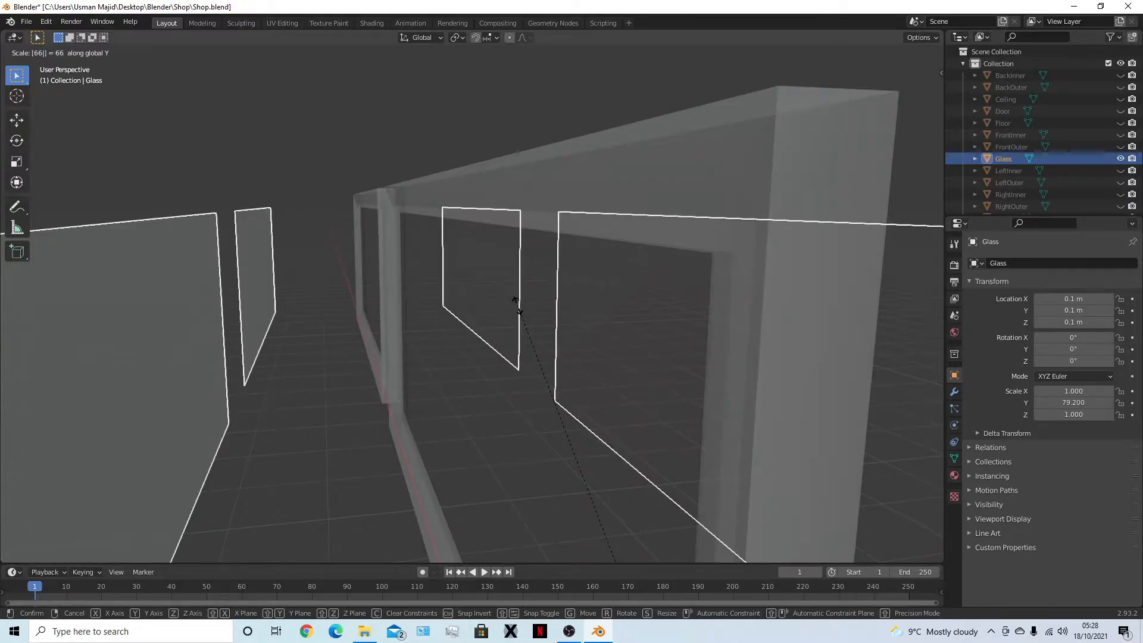
key("BackSpace")
key("BackSpace")
type(".66")
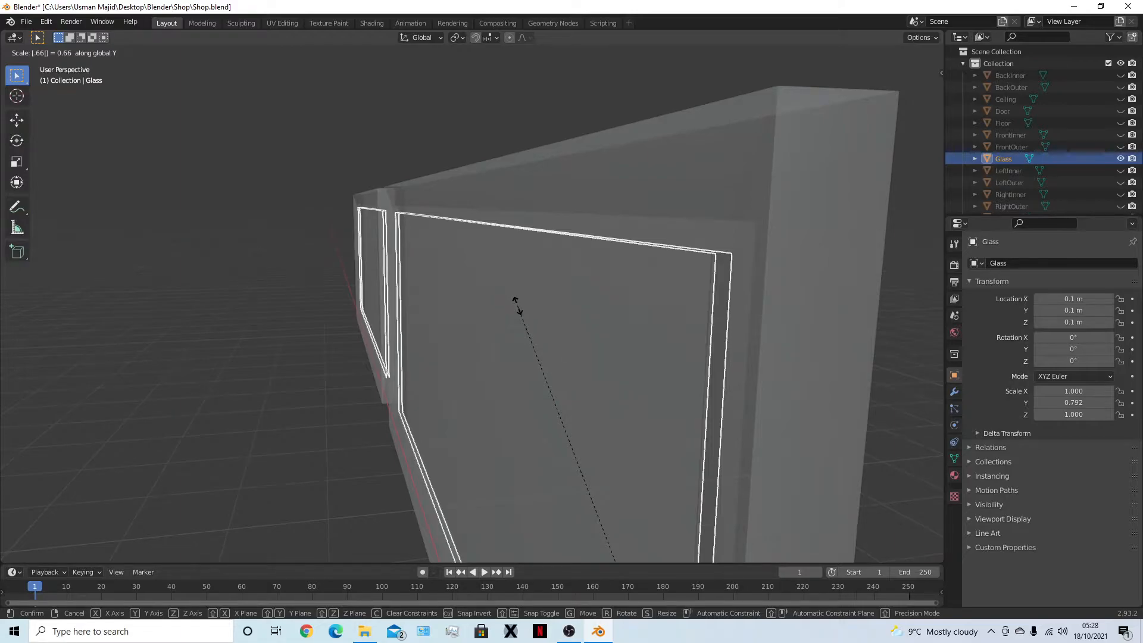
key("BackSpace")
key("BackSpace")
key("BackSpace")
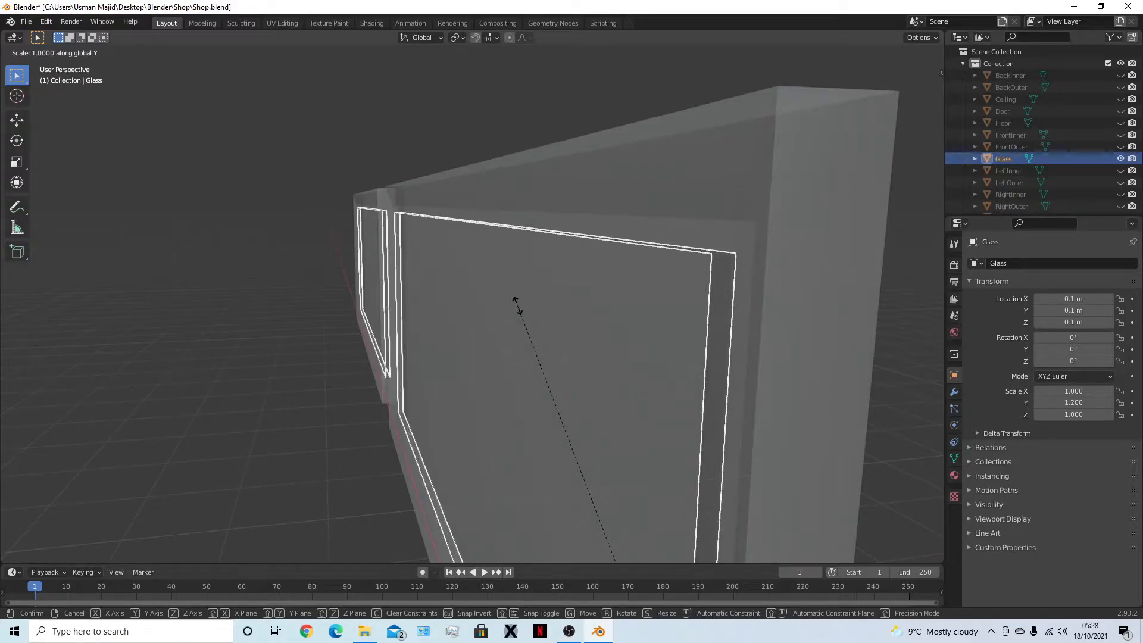
key("Return")
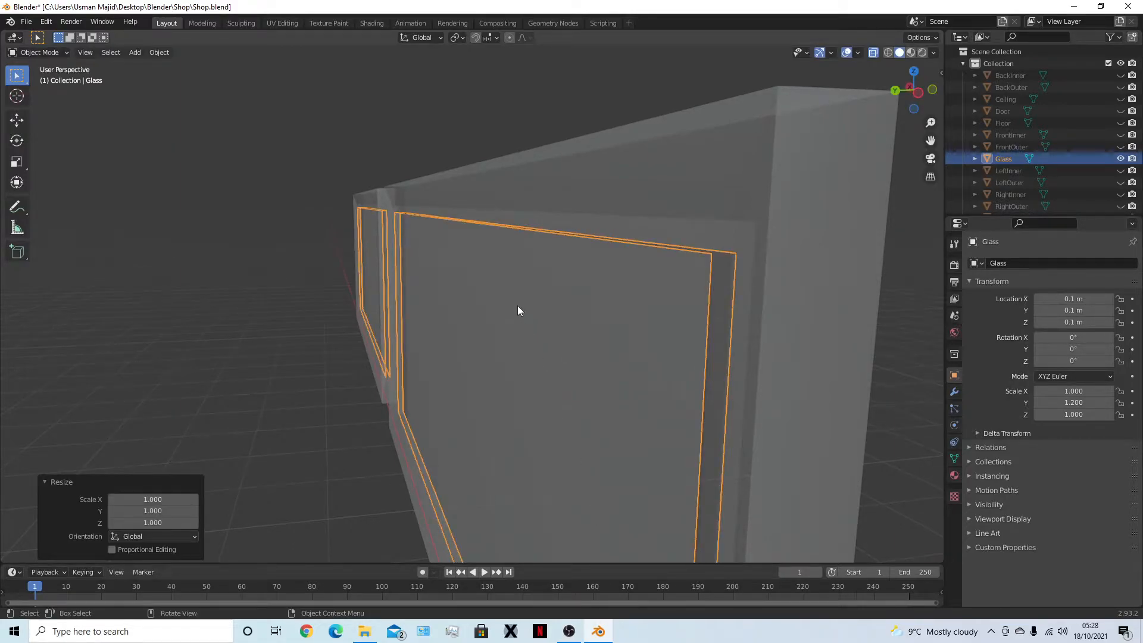
key("s")
key("y")
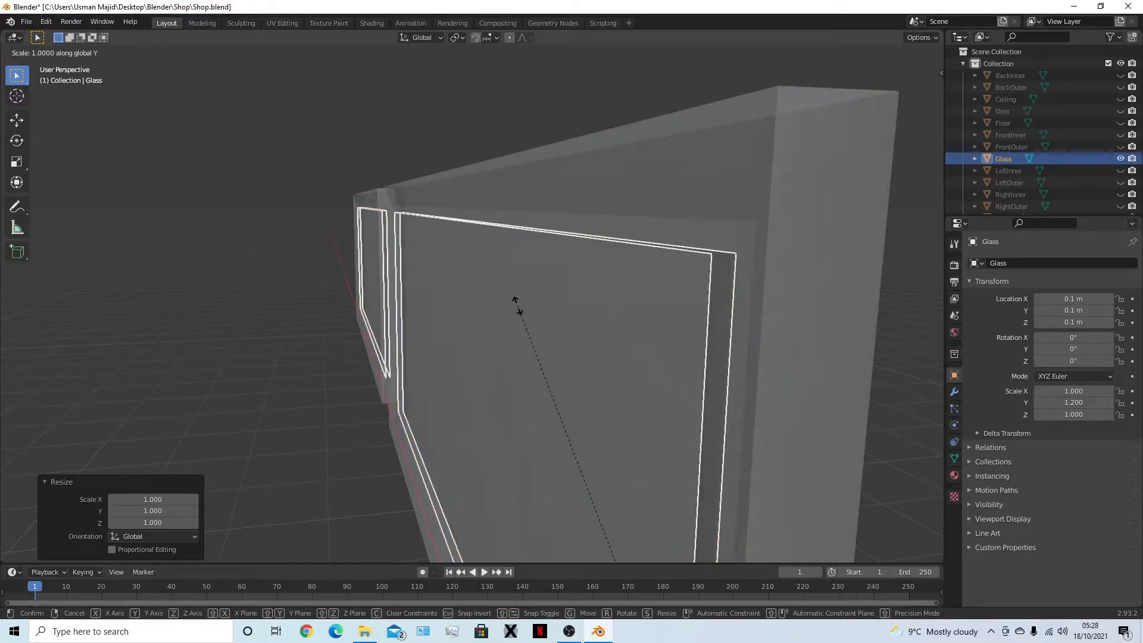
type("/23")
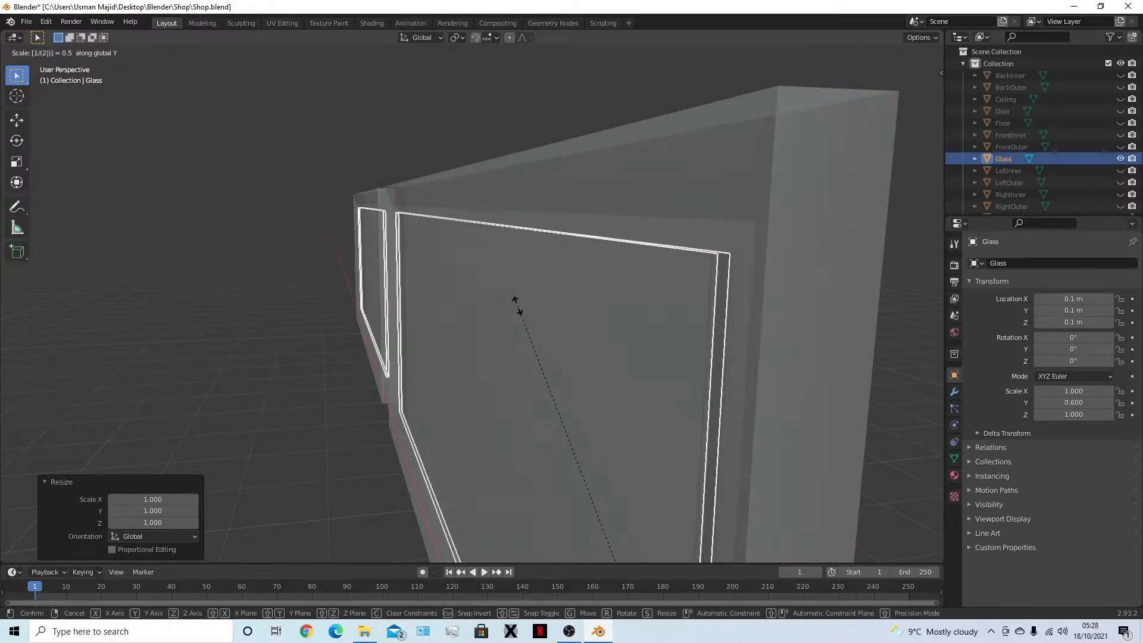
key("BackSpace")
key("BackSpace")
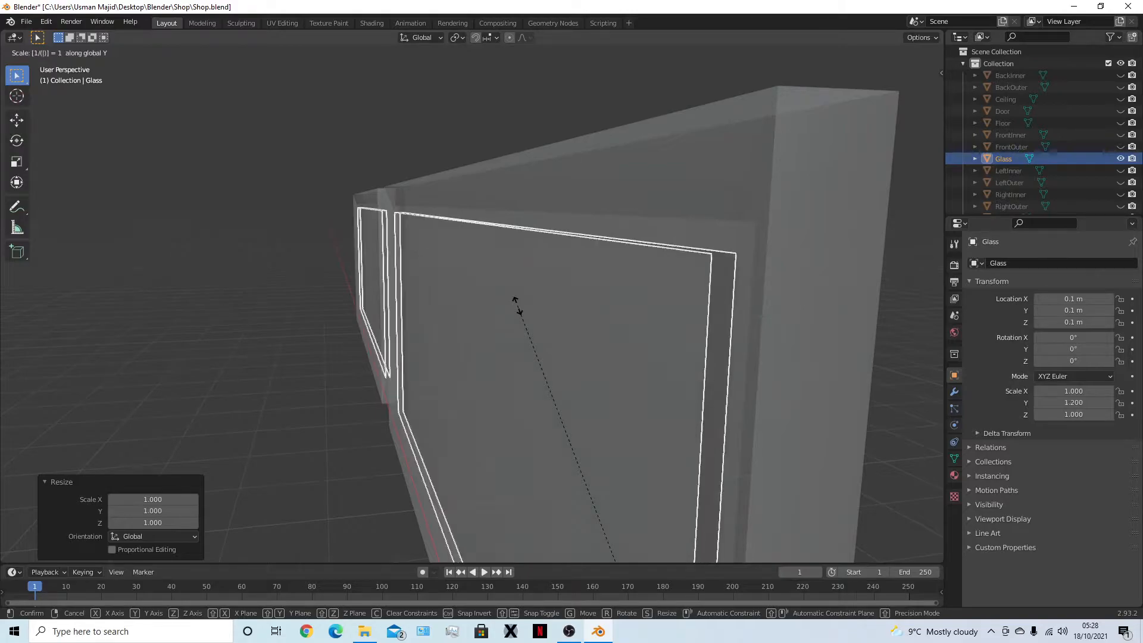
type("/.6")
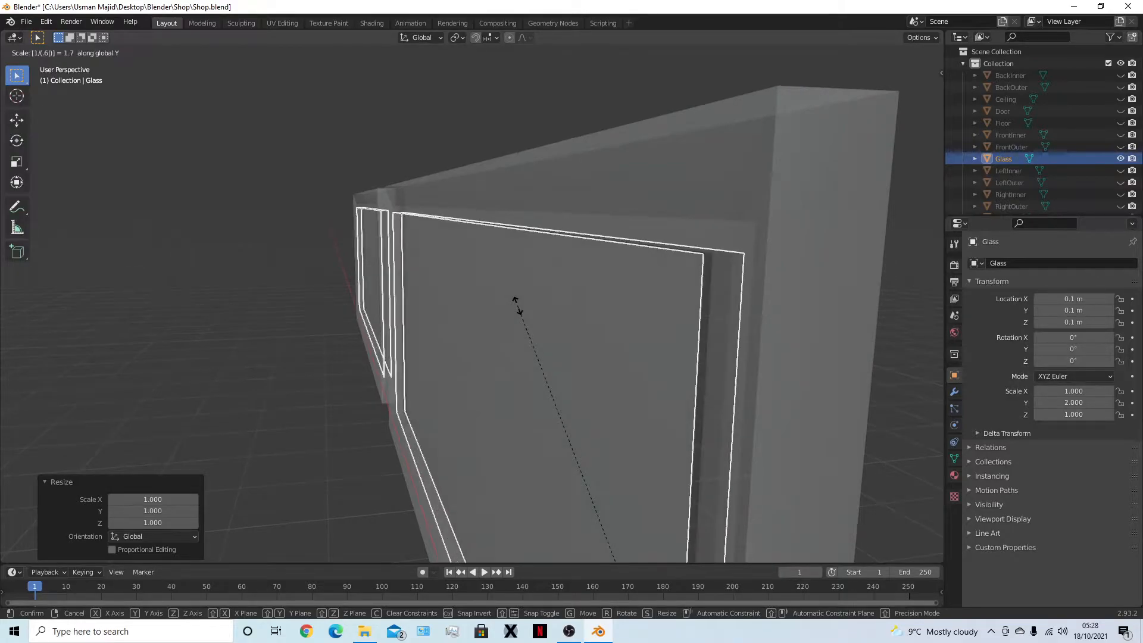
key("BackSpace")
key("BackSpace")
key("BackSpace")
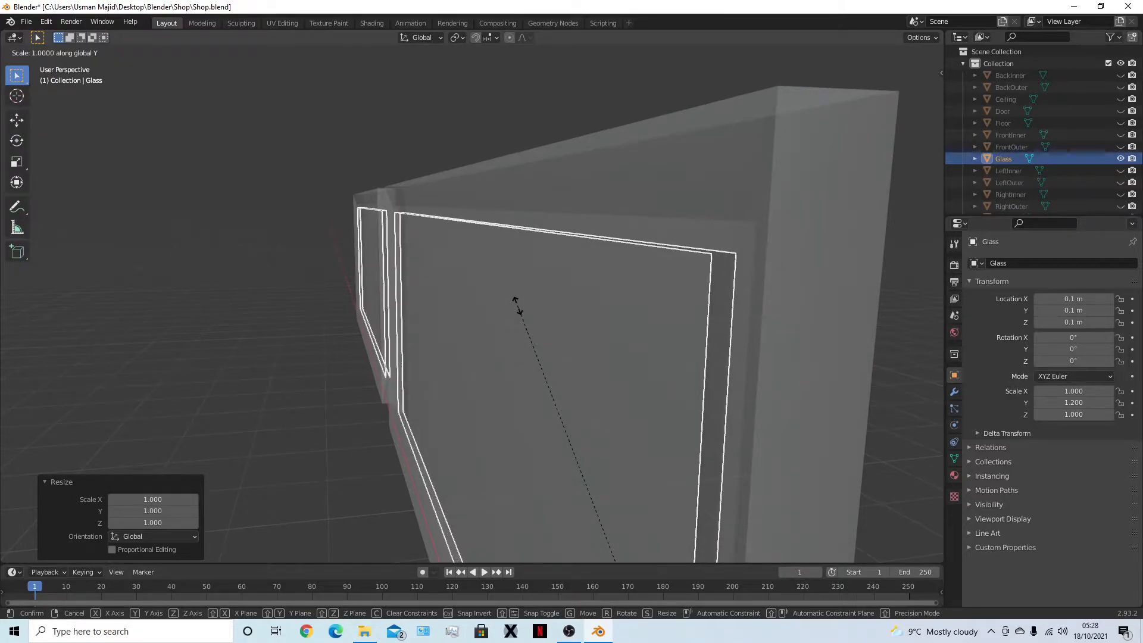
type("/.6")
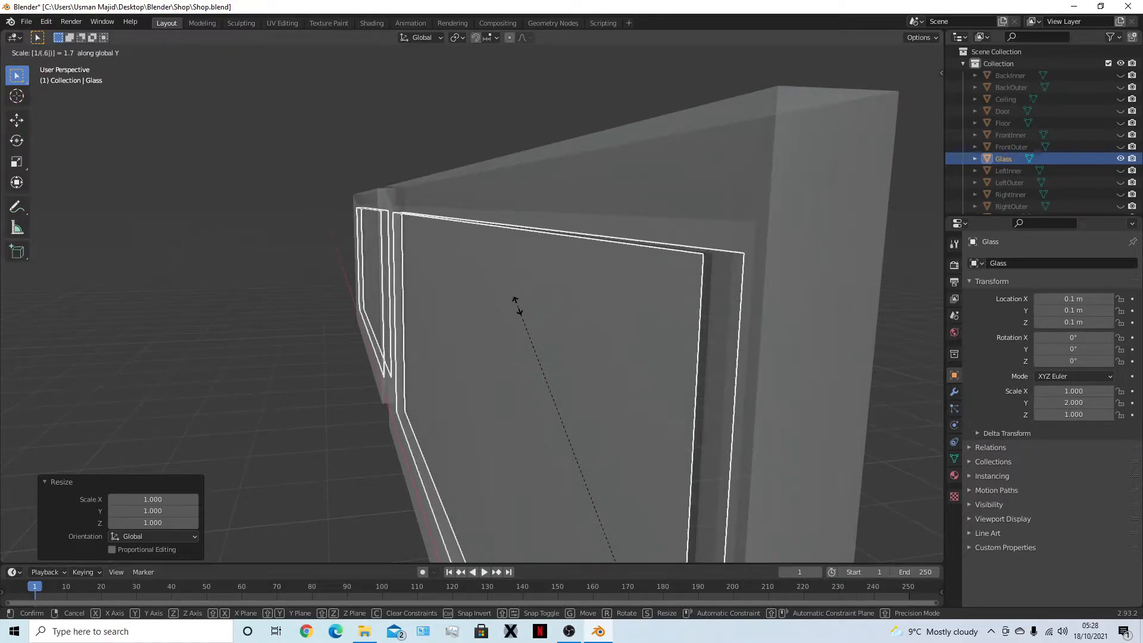
key("BackSpace")
key("BackSpace")
key("BackSpace")
key("Escape")
Scale the glass panes by a factor of 0.6 along the global Y axis
key("s")
key("y")
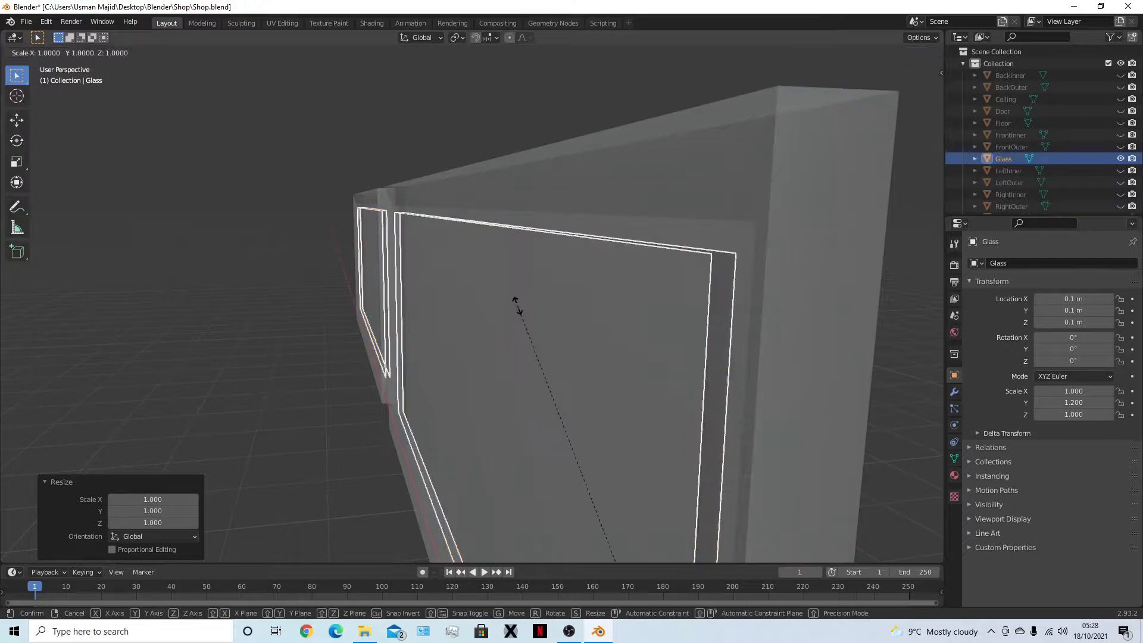
type(".6")
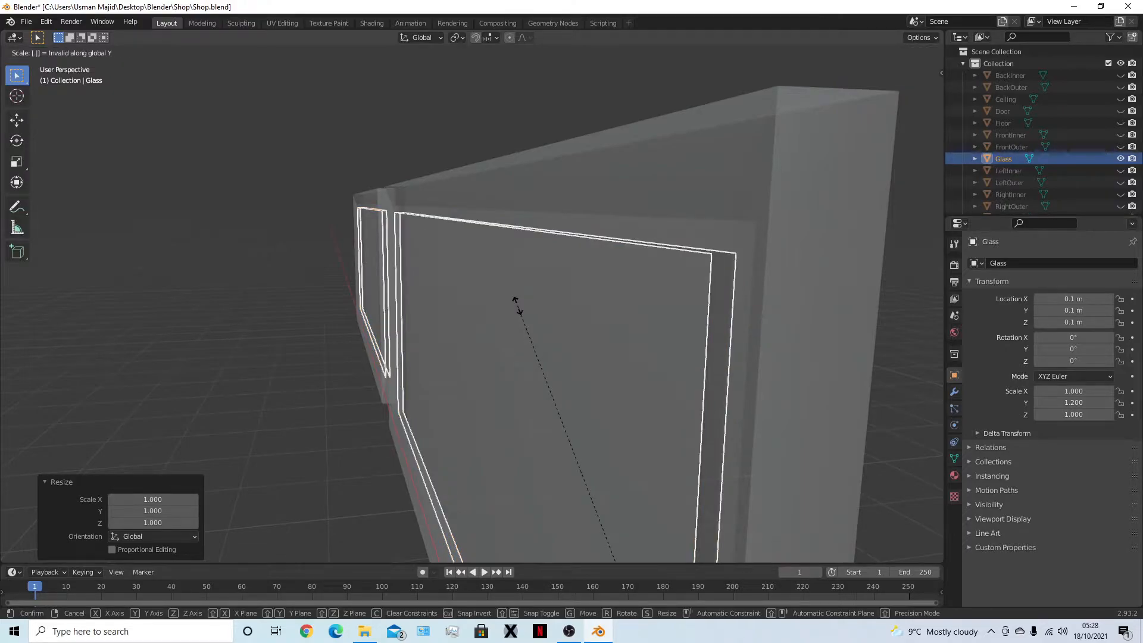
key("Return")
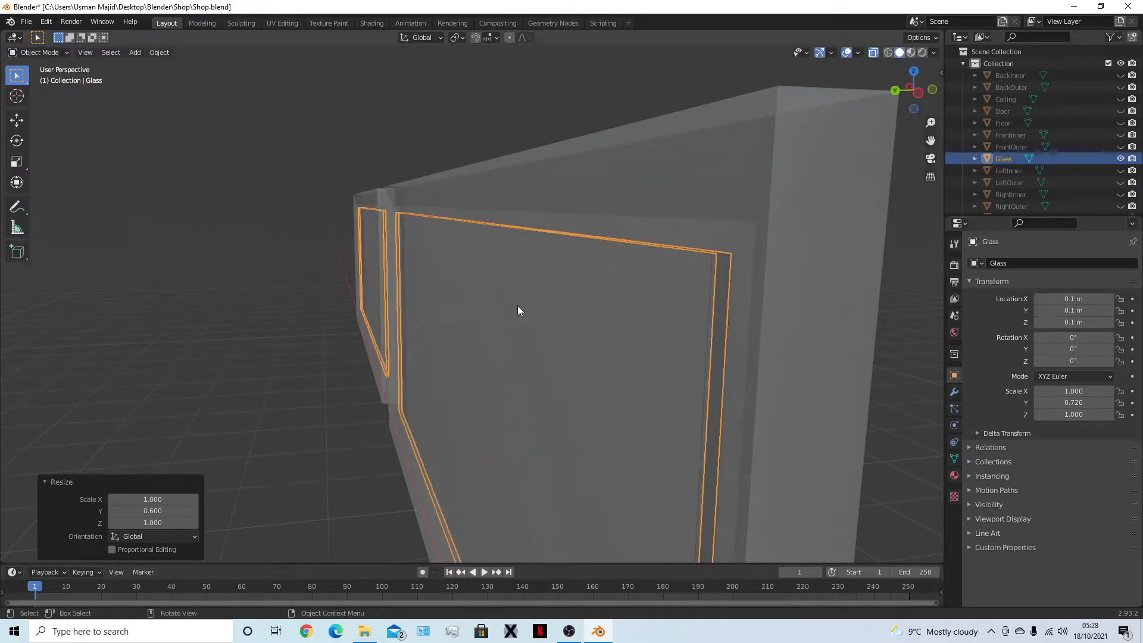
Try scaling the Glass object uniformly to enlarge the panes toward the frames' inner edges
middle_click_drag(531, 306, 638, 329)
scroll(475, 345, "up", 2)
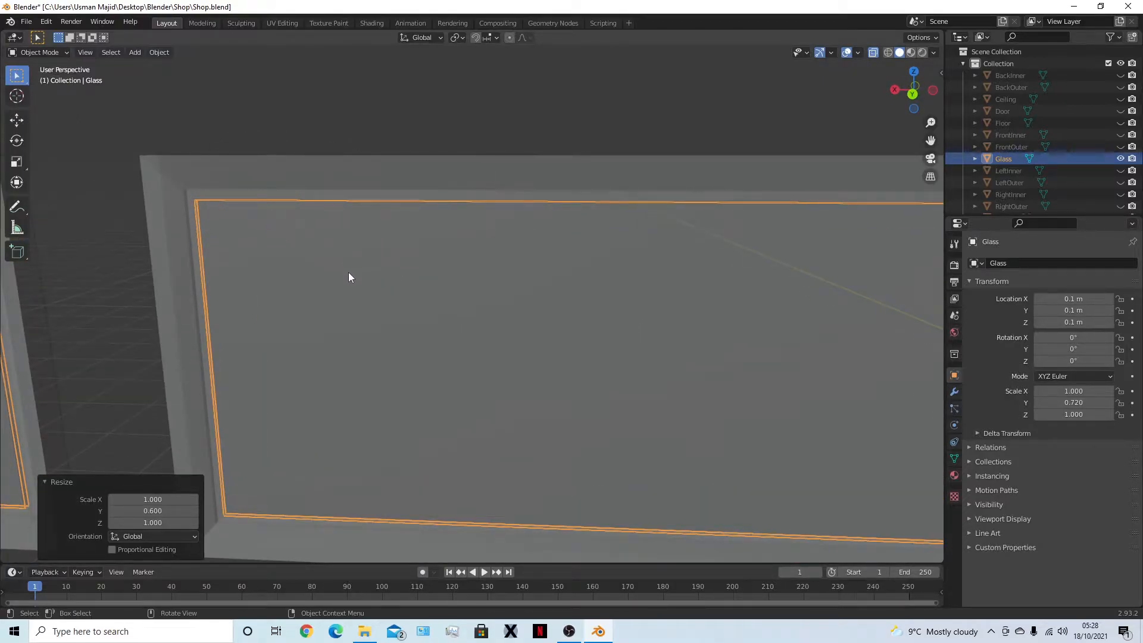
middle_click_drag(348, 348, 372, 328)
middle_click_drag(466, 345, 493, 331)
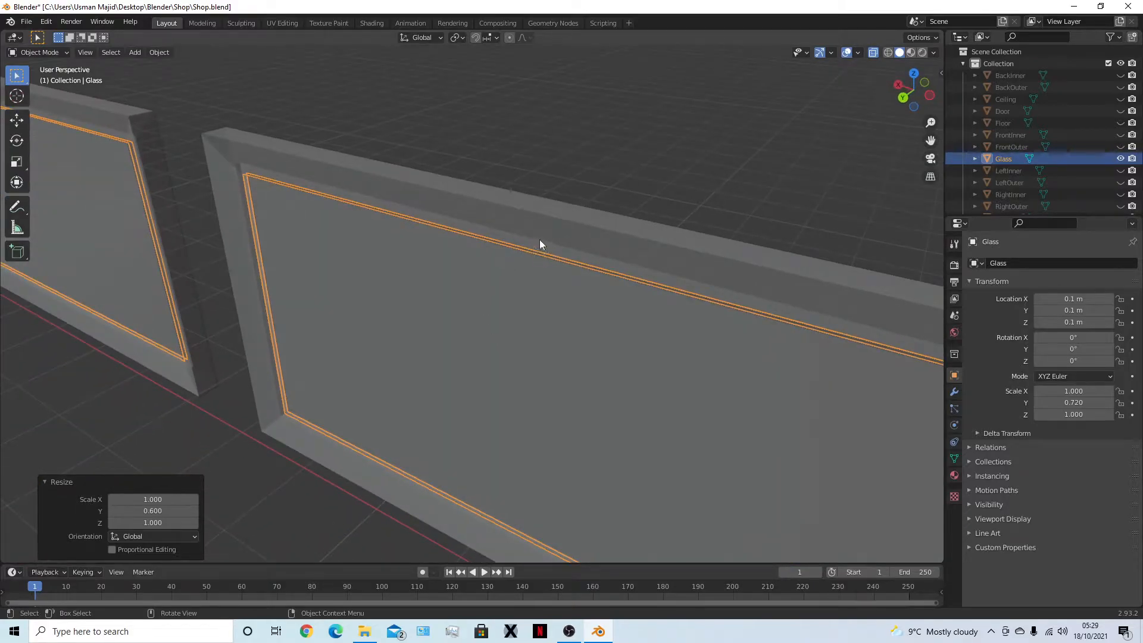
middle_click_drag(342, 372, 395, 369)
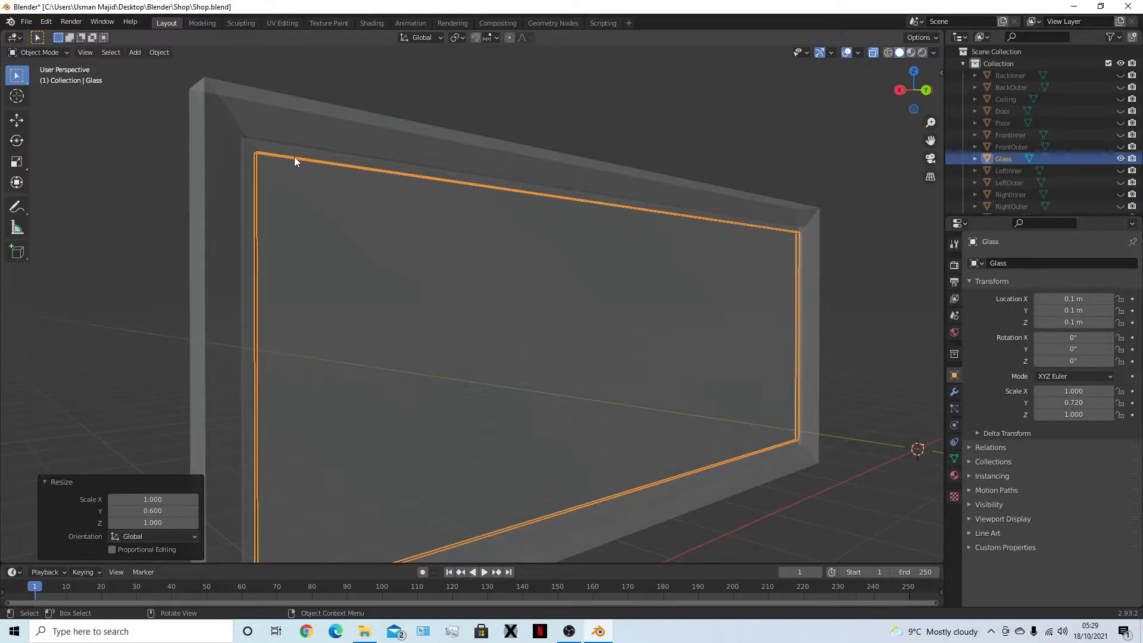
mouse_move(565, 396)
middle_mouse_down()
mouse_move(504, 381)
mouse_move(549, 370)
mouse_move(551, 380)
middle_mouse_up()
key("s")
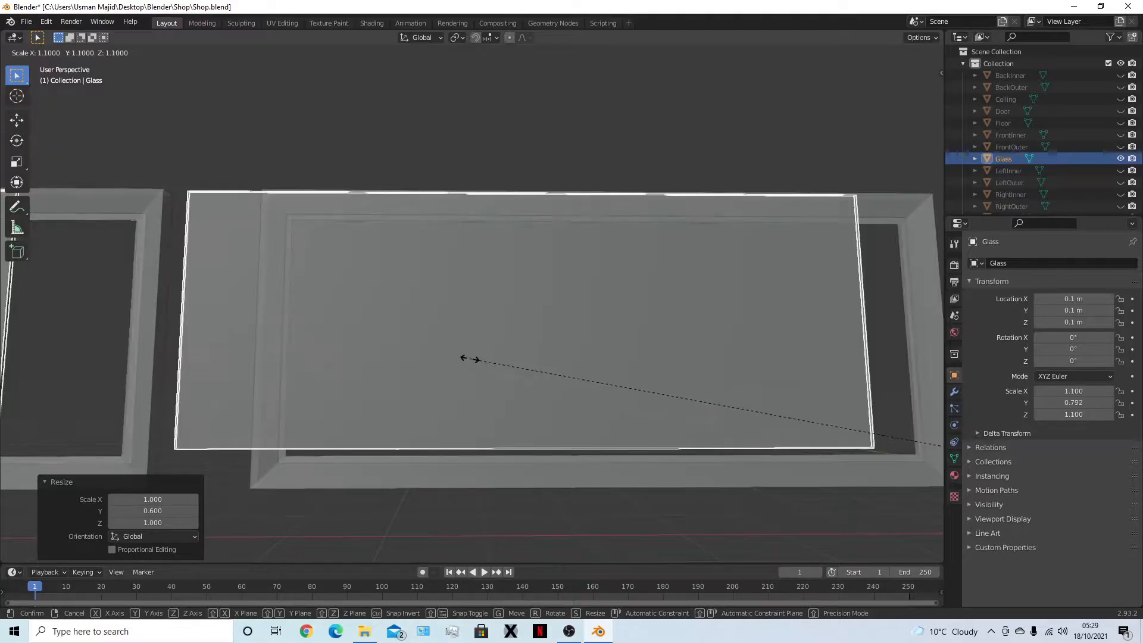
left_click(540, 362)
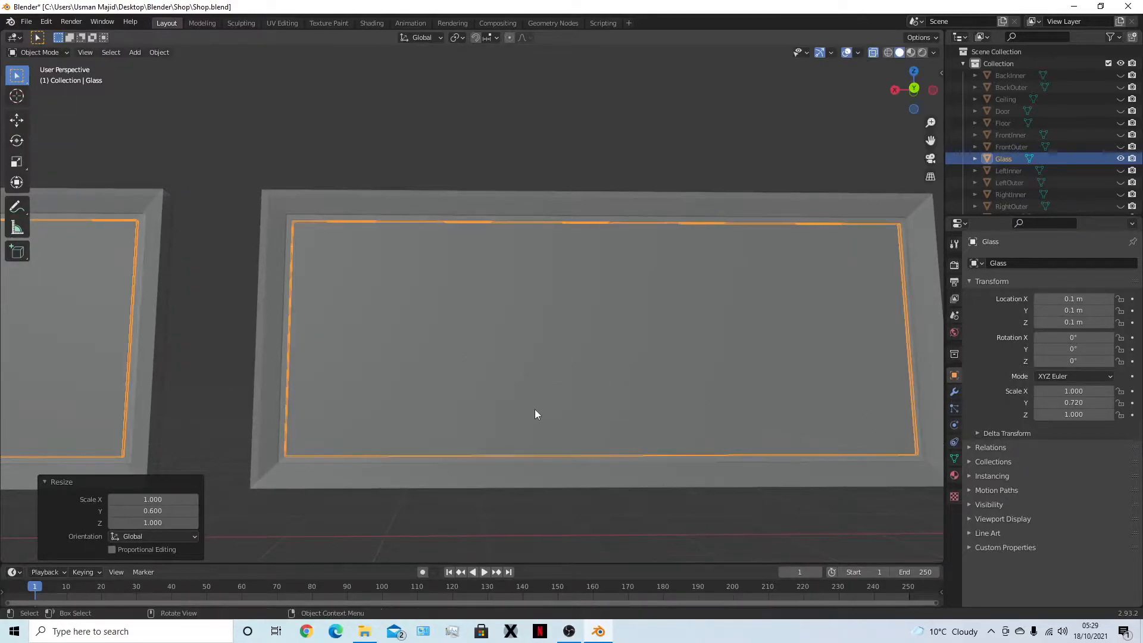
Try scaling the glass panes uniformly while looking at both windows in front orthographic view
scroll(530, 411, "down", 3)
left_click(493, 441)
left_click(414, 360)
middle_click_drag(485, 439, 659, 443)
scroll(462, 451, "down", 4)
key("KP_1")
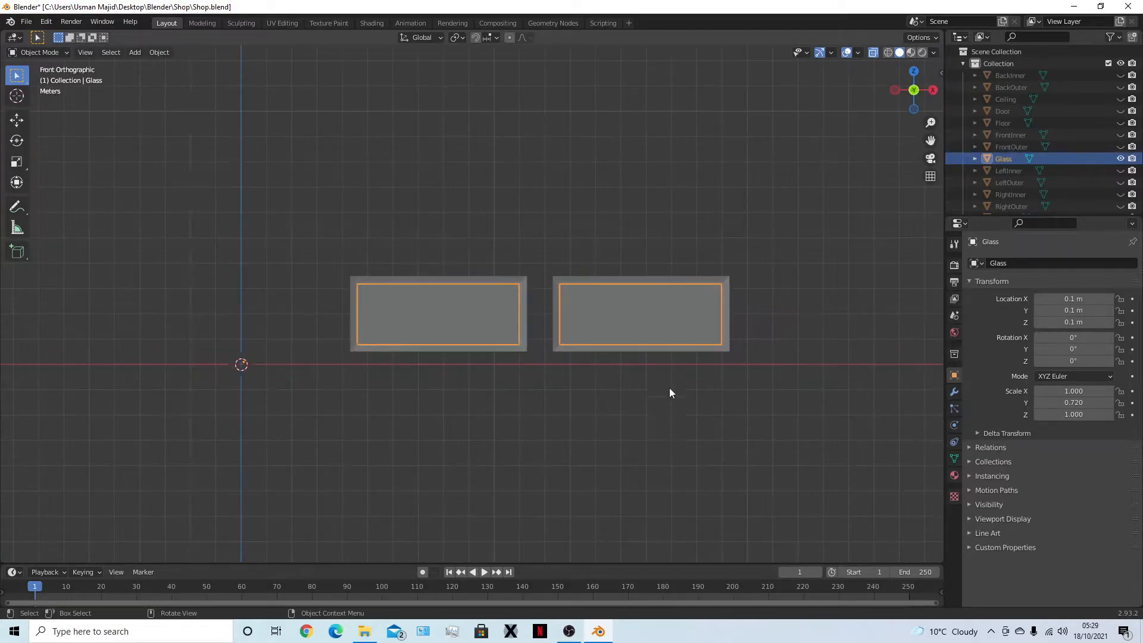
scroll(669, 390, "up", 4)
scroll(663, 467, "down", 2)
key("s")
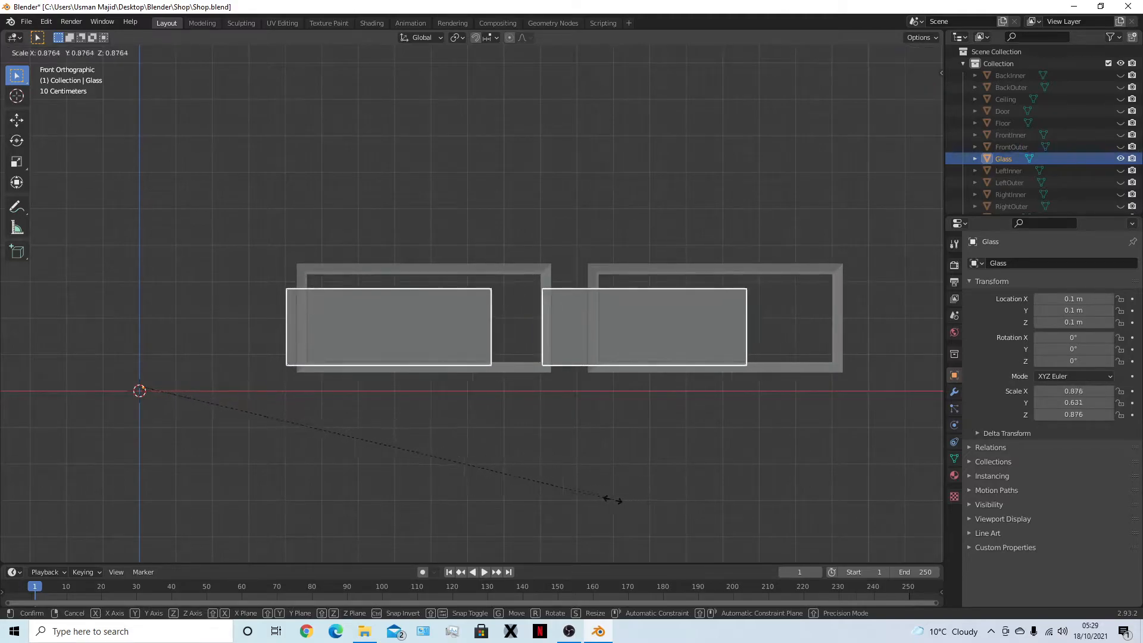
right_click(519, 507)
Change the transform orientation to Local and try scaling the glass panes uniformly
middle_click_drag(674, 457, 560, 495, "shift")
left_click(424, 37)
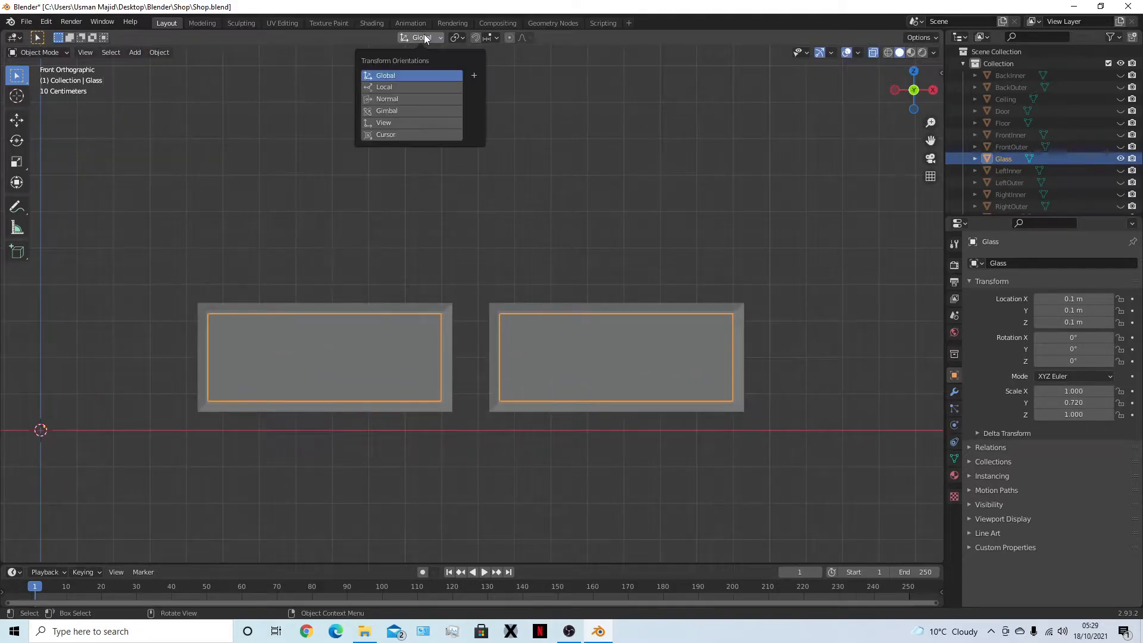
left_click(395, 88)
key("s")
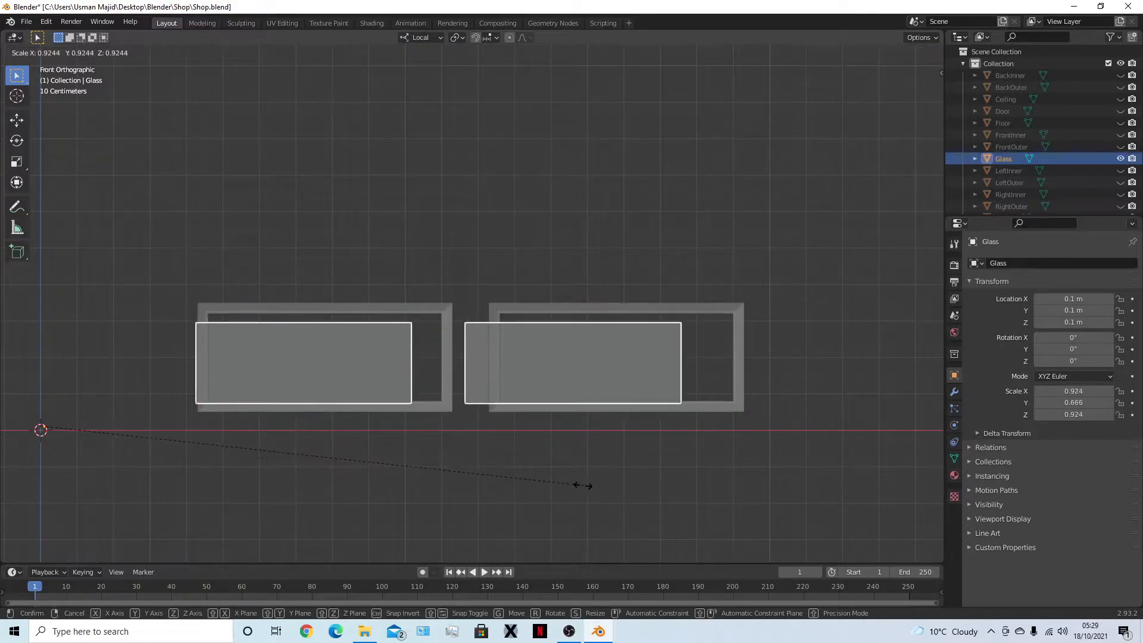
key("Escape")
Change the transform orientation to Cursor and try scaling the glass panes
left_click(431, 37)
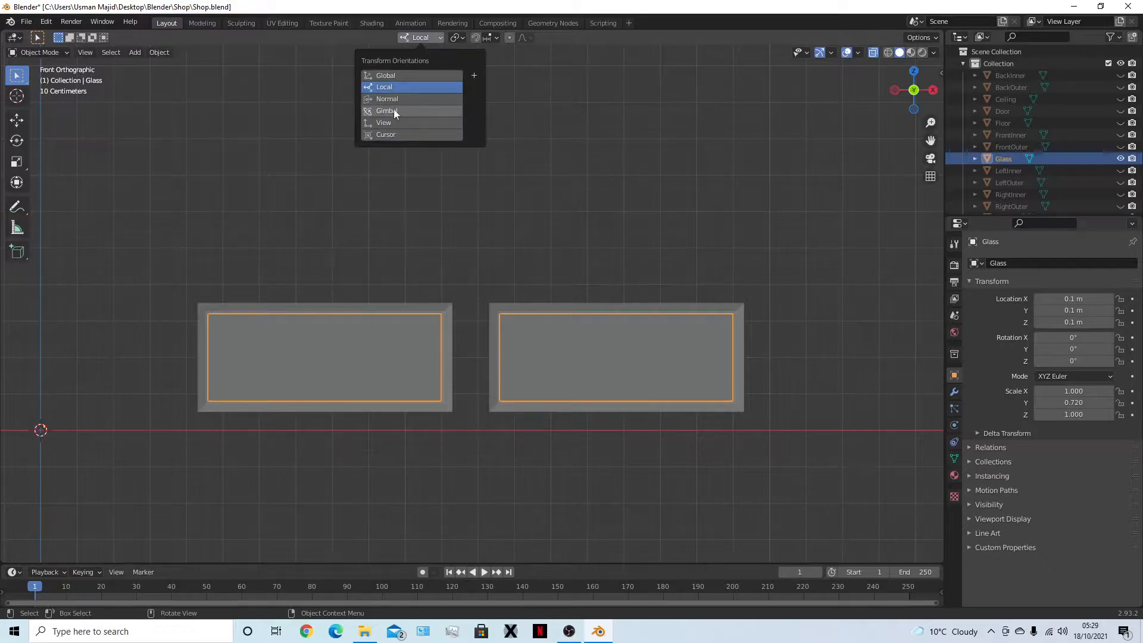
left_click(388, 135)
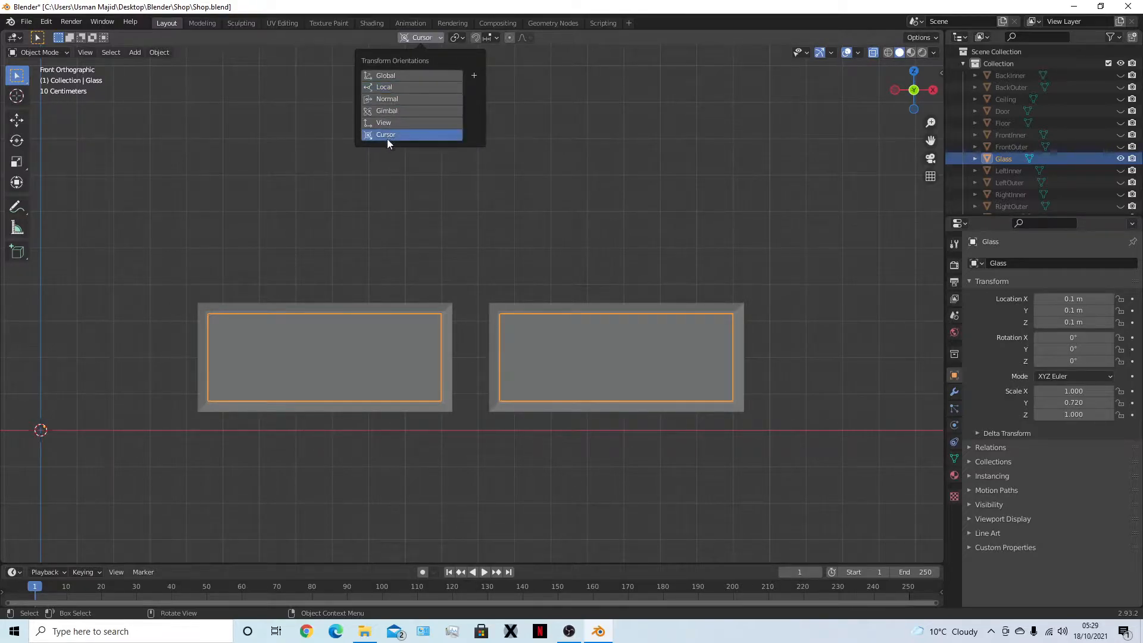
key("s")
key("Escape")
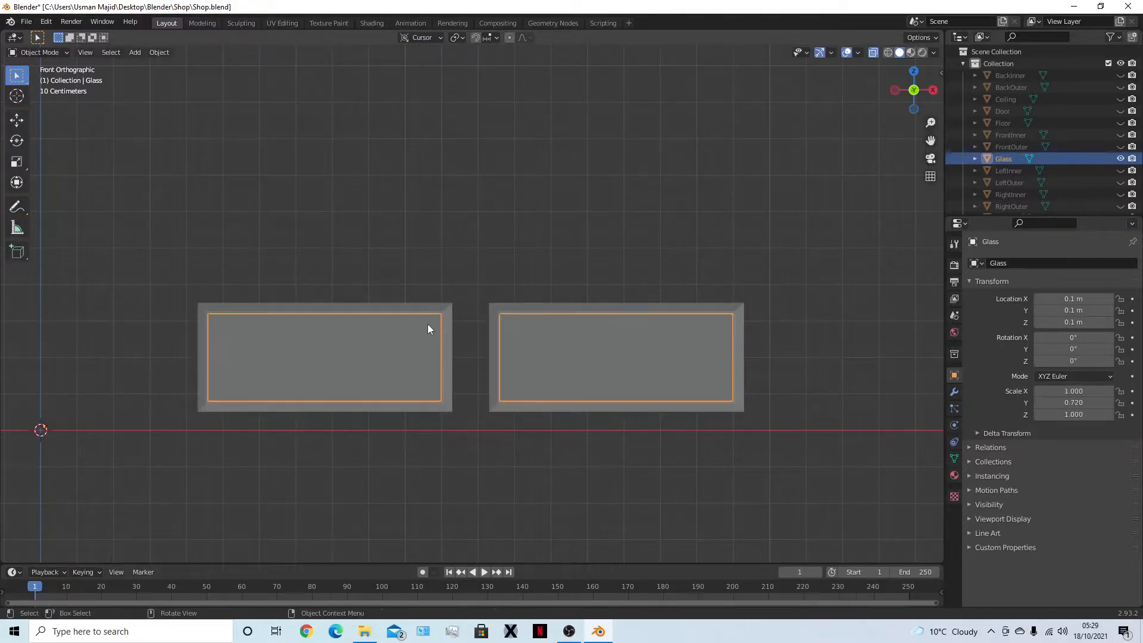
Restore the Global orientation, set the pivot point to Individual Origins and try scaling the glass panes
left_click(420, 37)
left_click(413, 75)
key("F3")
type("pivot")
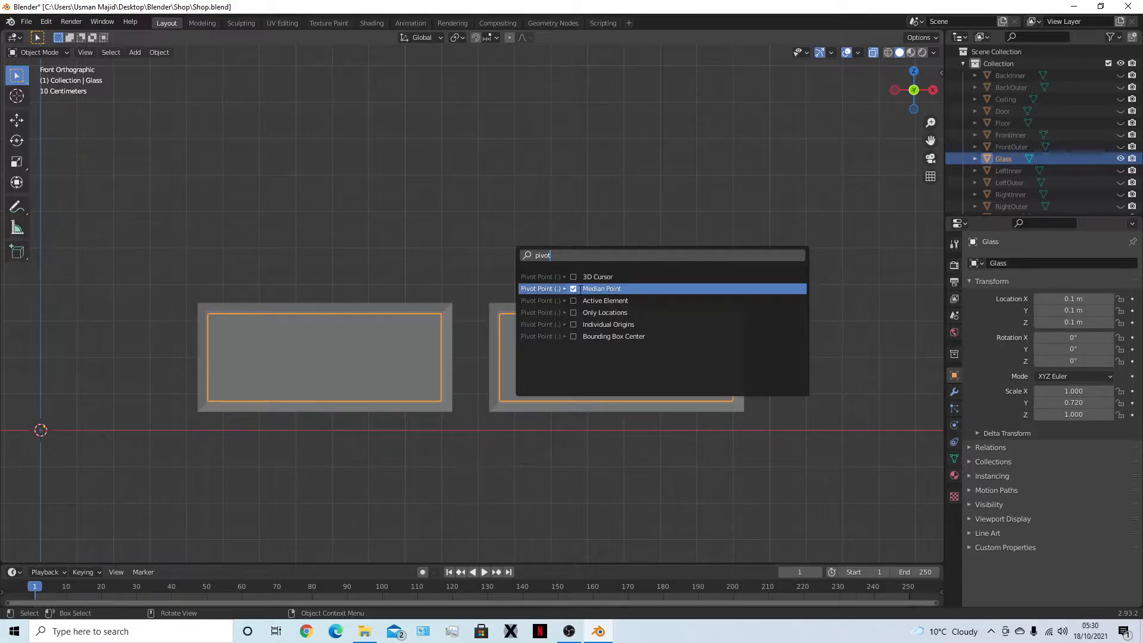
left_click(576, 325)
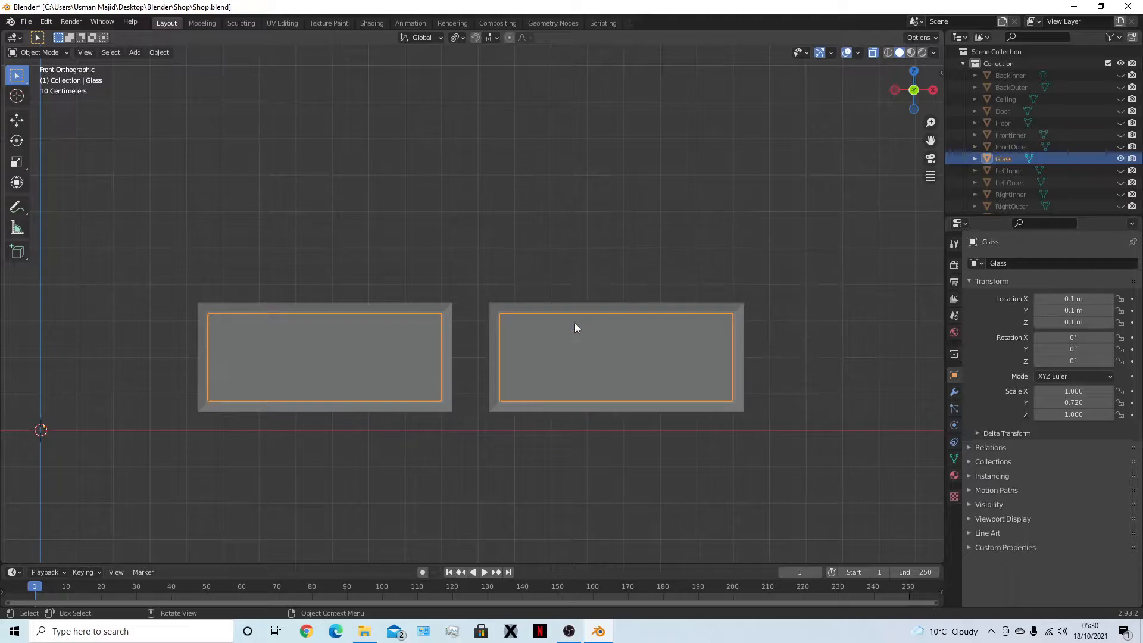
key("s")
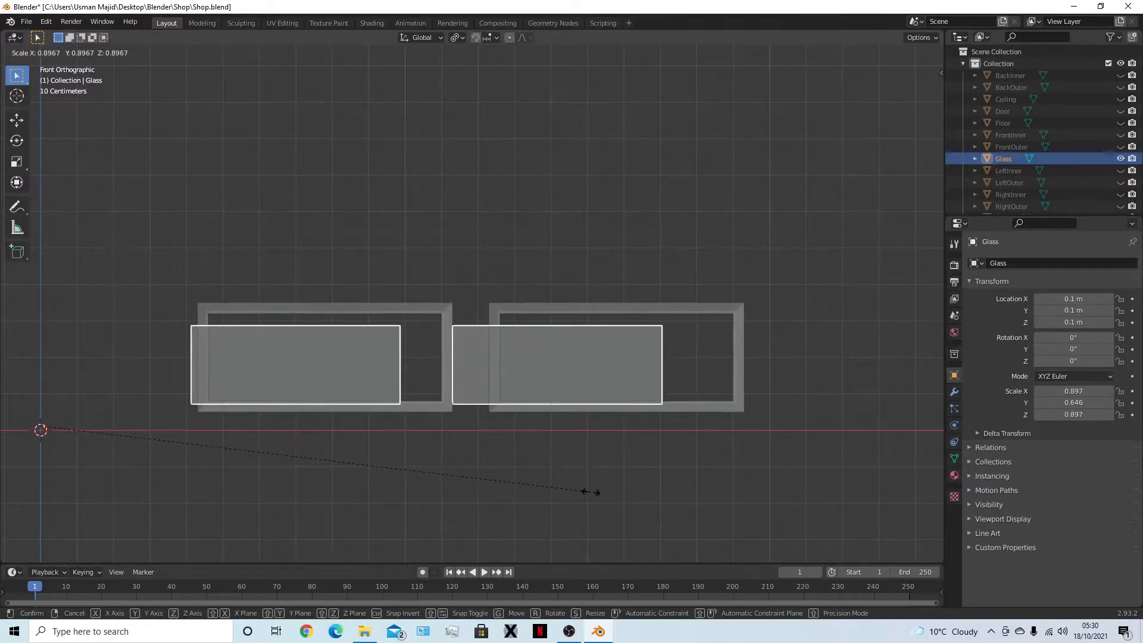
key("Escape")
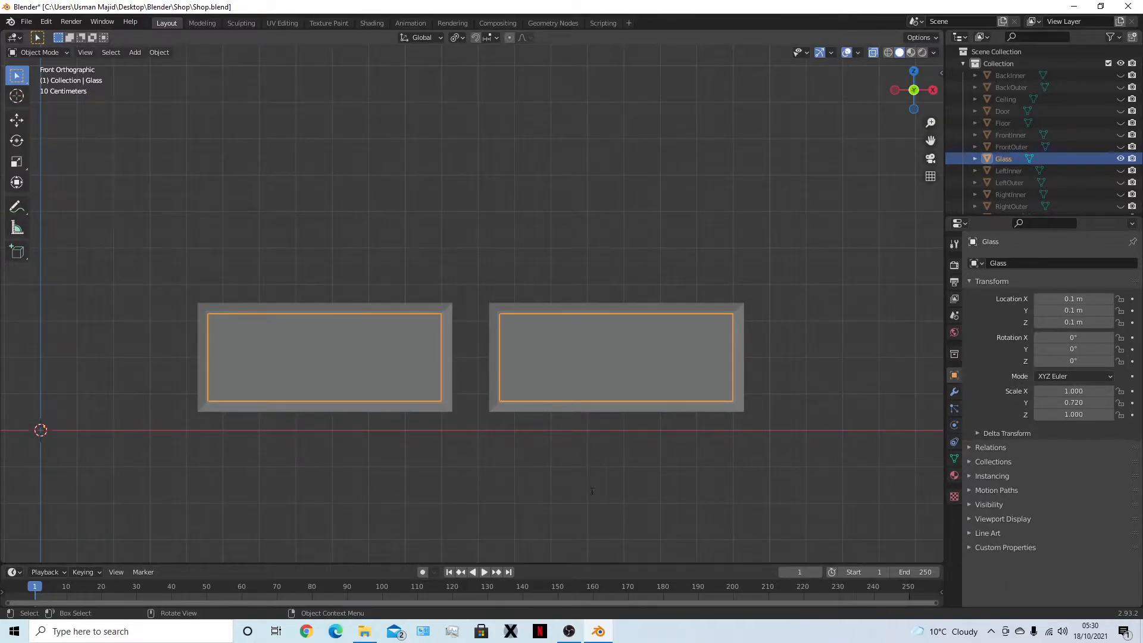
Set the pivot point to Active Element and try scaling the glass panes
key("F3")
type("pivot")
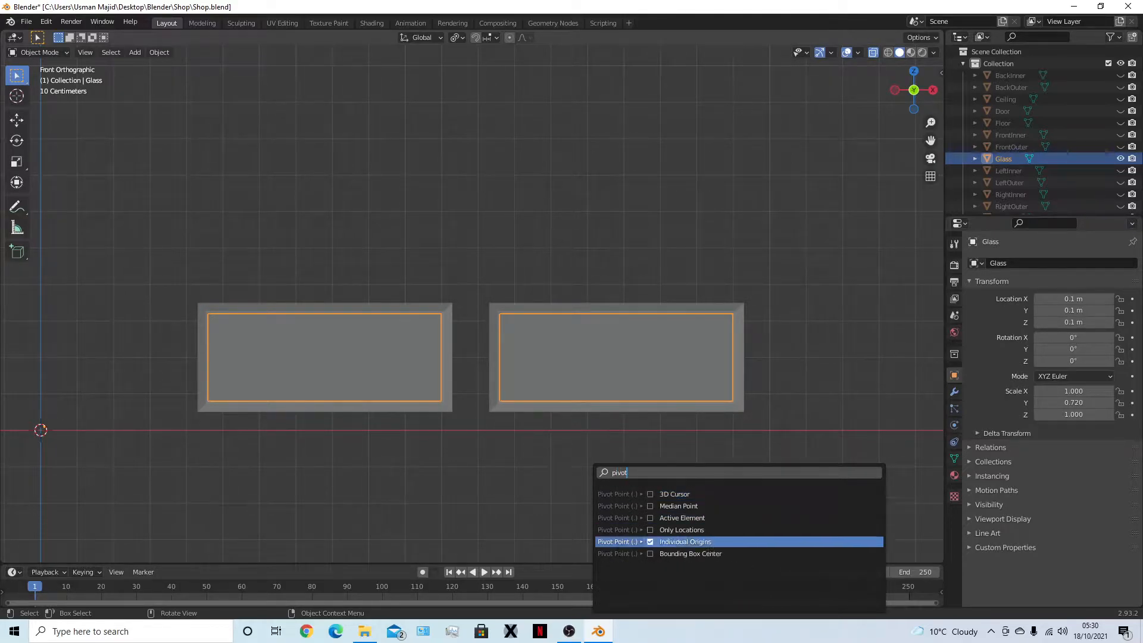
left_click(649, 518)
key("s")
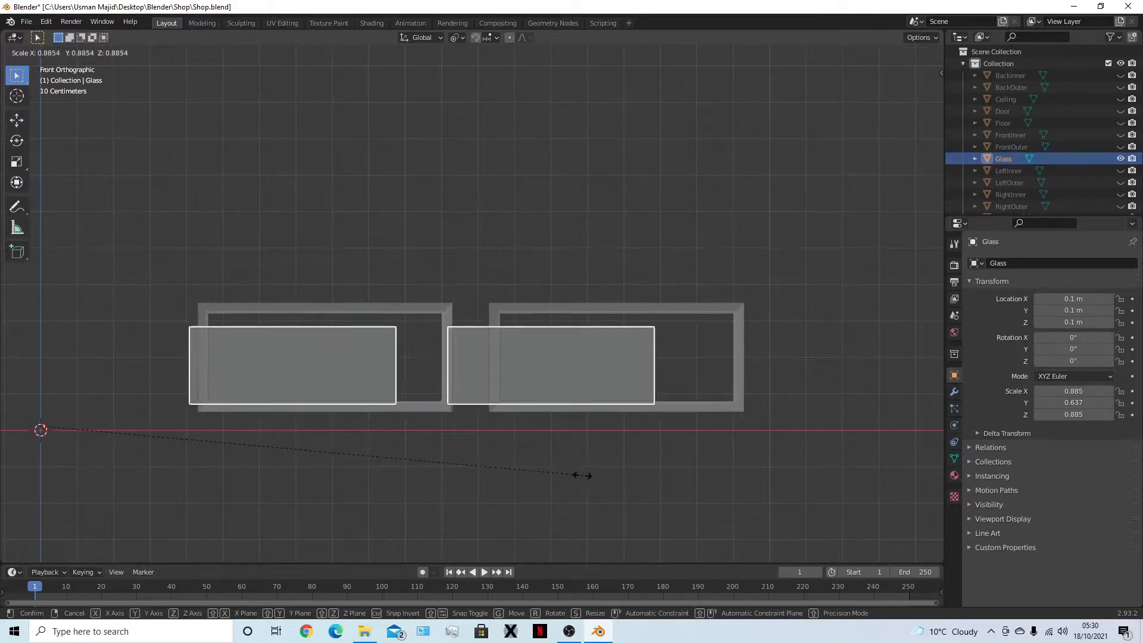
right_click(579, 471)
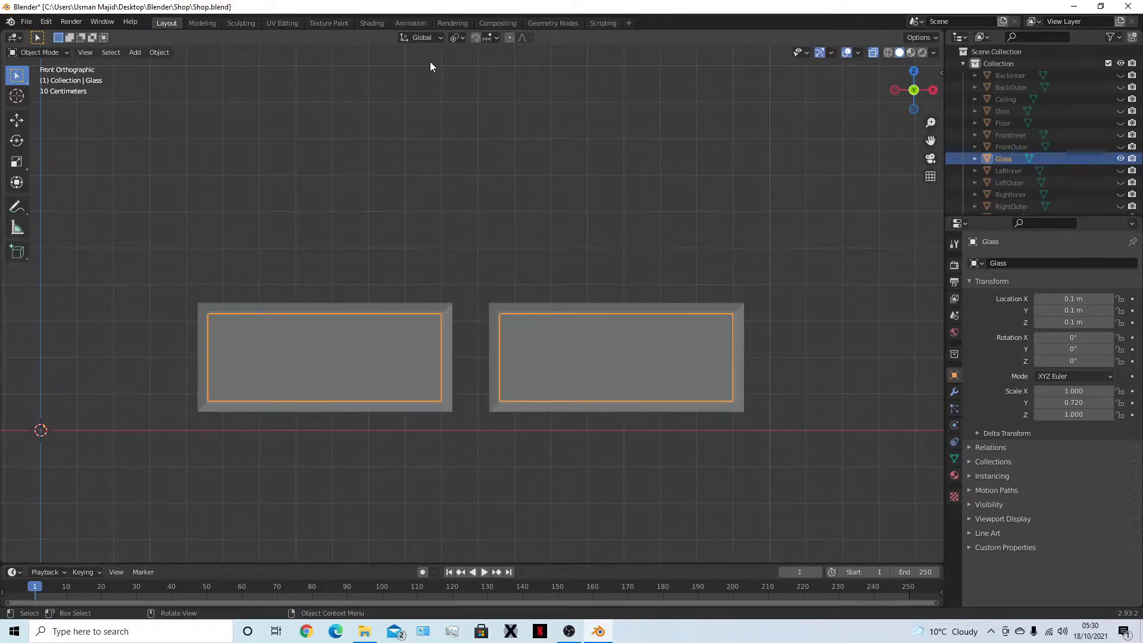
Try scaling the glass panes with the Local orientation and the Active Element pivot, and return the orientation to Global
left_click(421, 37)
left_click(423, 91)
key("s")
right_click(538, 459)
left_click(421, 37)
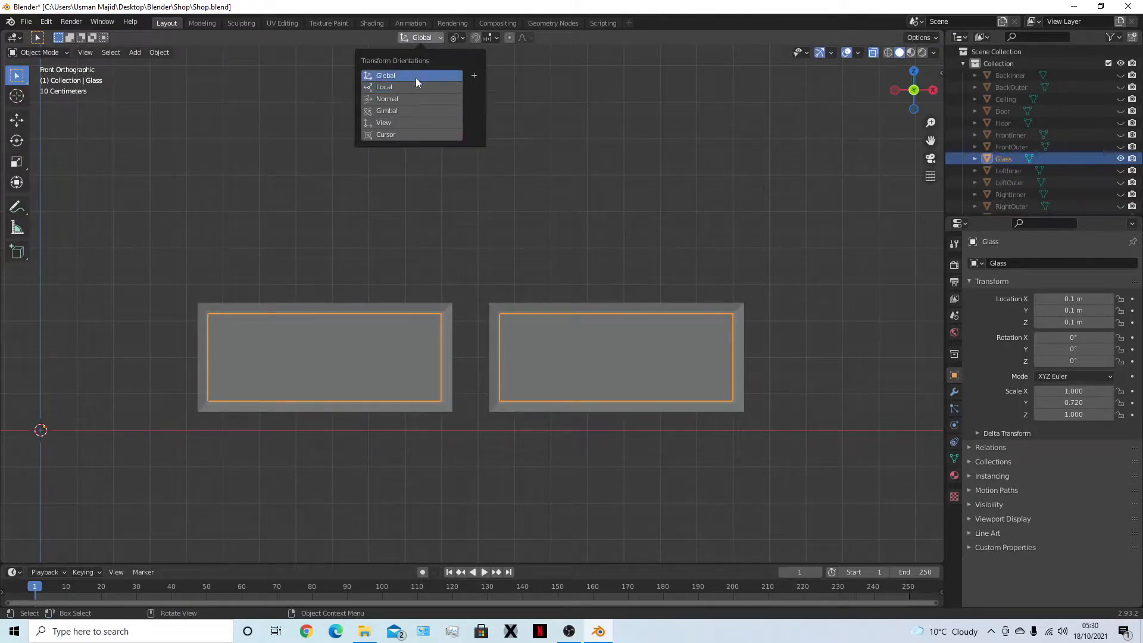
left_click(416, 76)
Set the transform pivot point back to Median Point
key("F3")
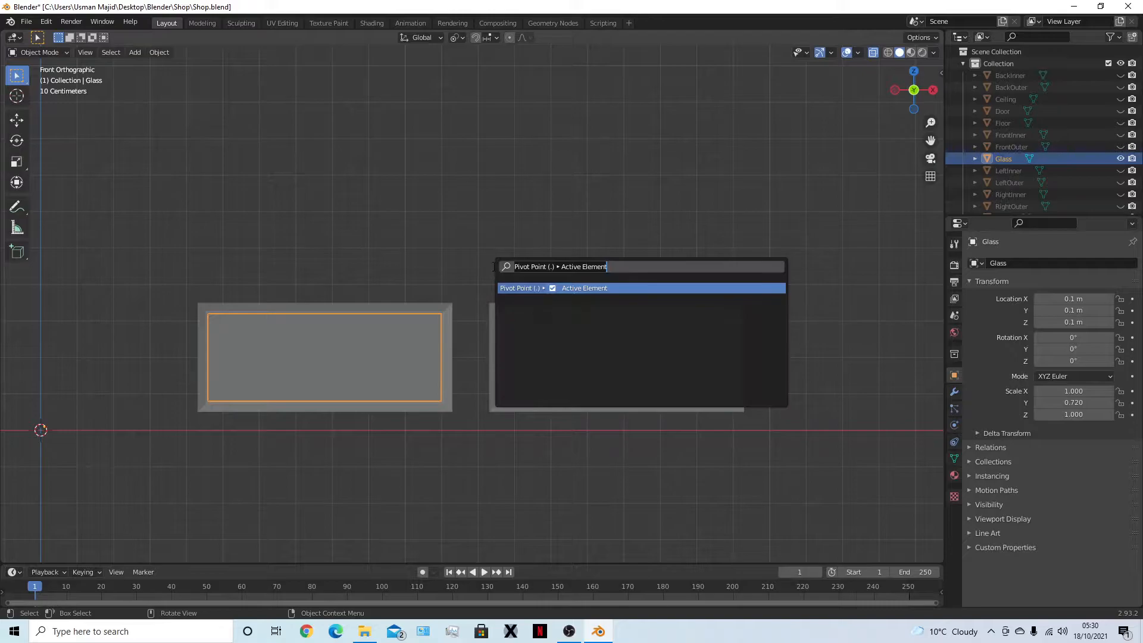
type("pivot")
key("BackSpace")
key("BackSpace")
type("ot")
left_click(572, 302)
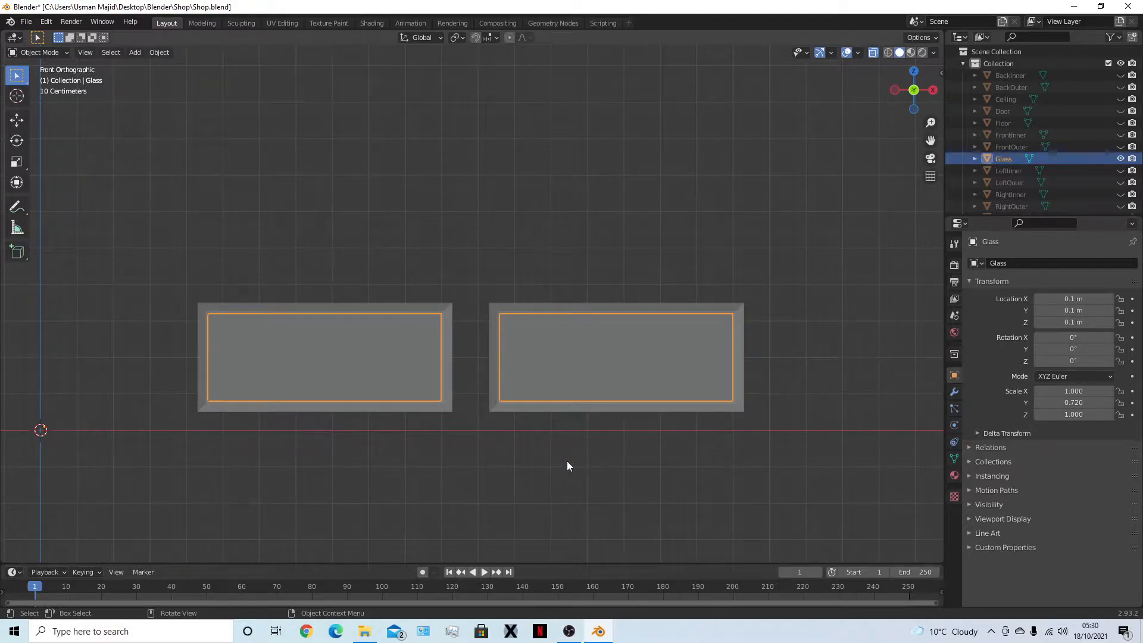
Try scaling the glass panes about Individual Origins, and restore the Median Point pivot while keeping the Global orientation
key("period")
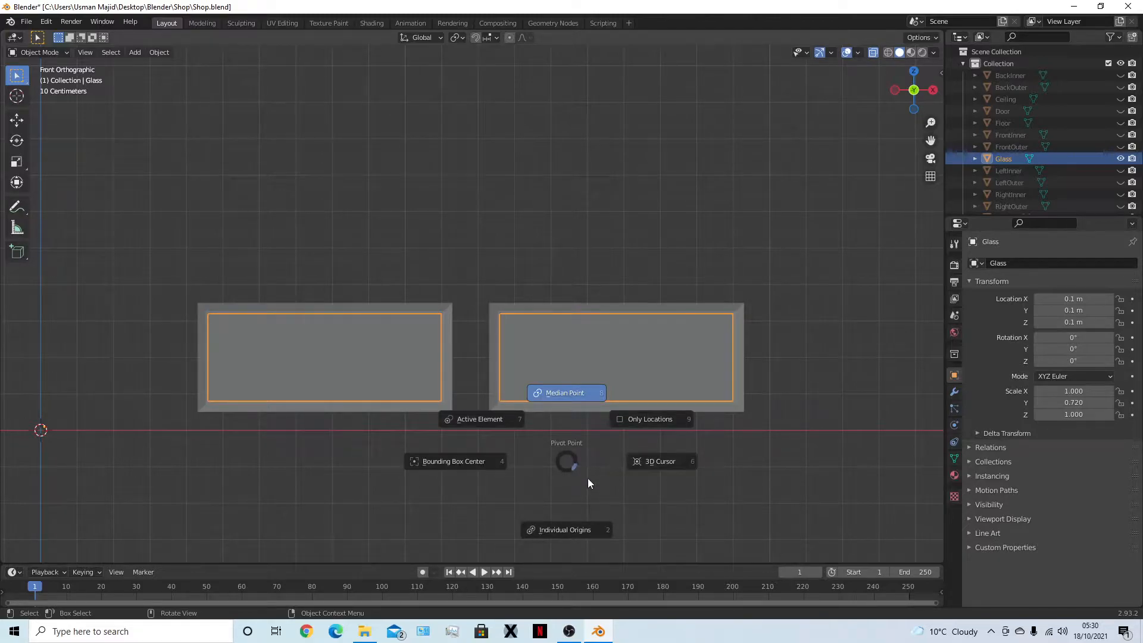
left_click(581, 530)
key("s")
key("Escape")
key("period")
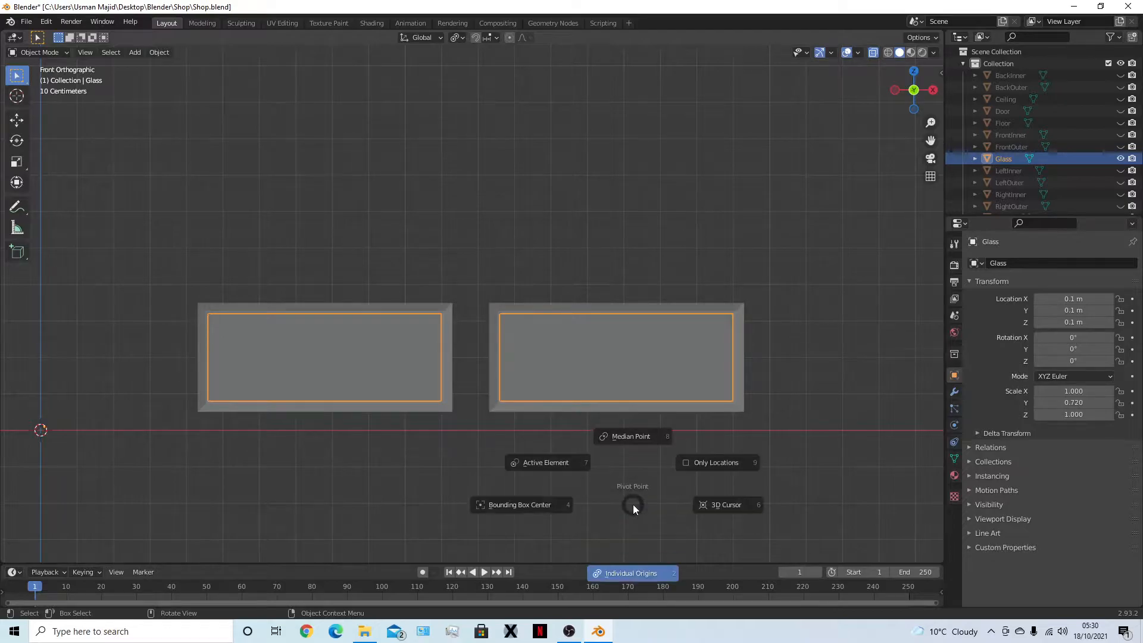
left_click(652, 437)
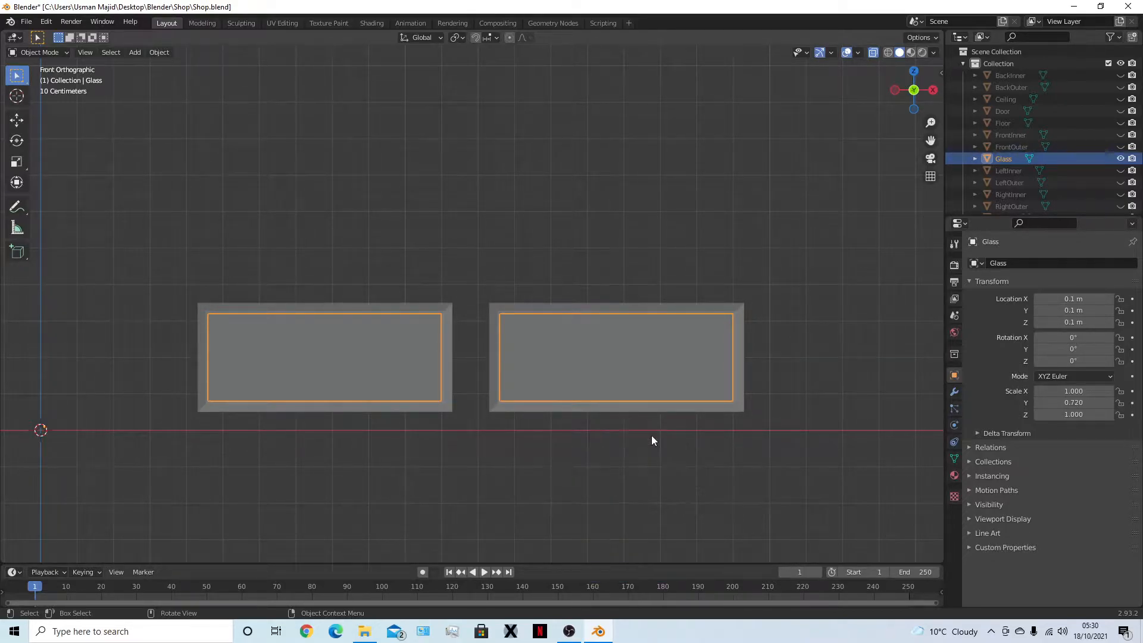
key("comma")
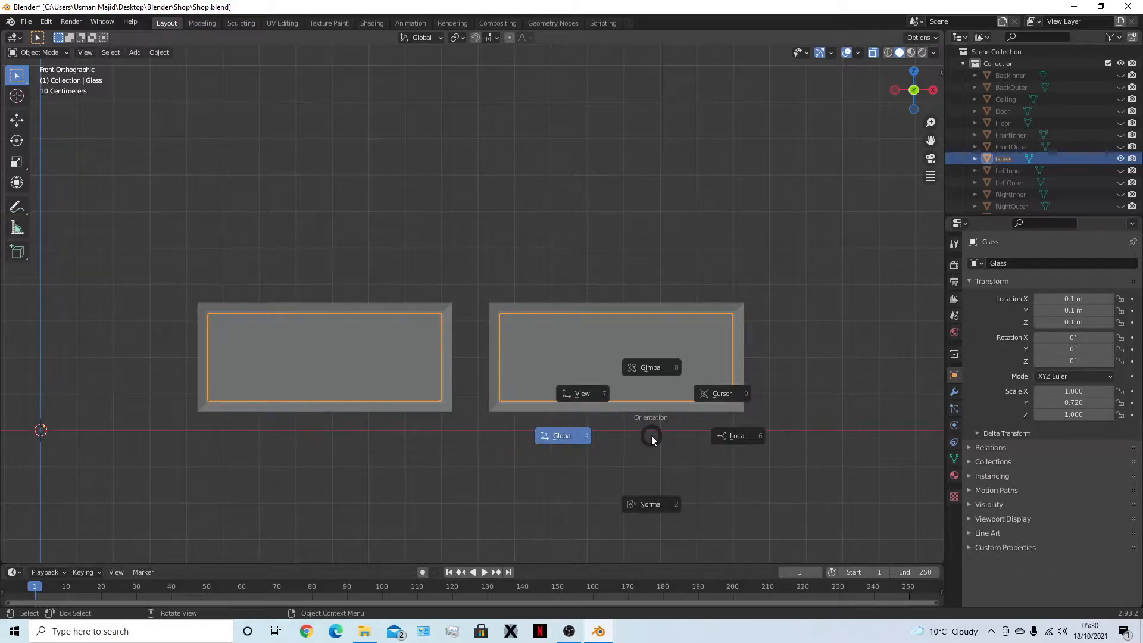
left_click(652, 437)
Enter Edit Mode on the Glass object and select all faces of both panes
middle_click_drag(648, 475, 623, 506)
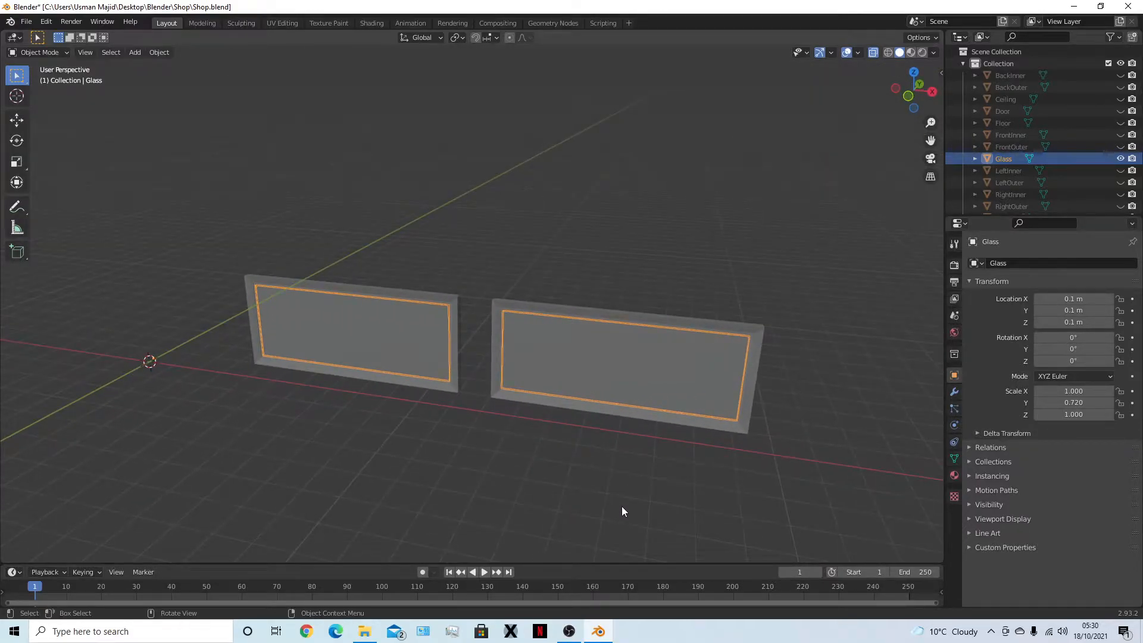
key("Tab")
key("a")
key("alt+a")
key("a")
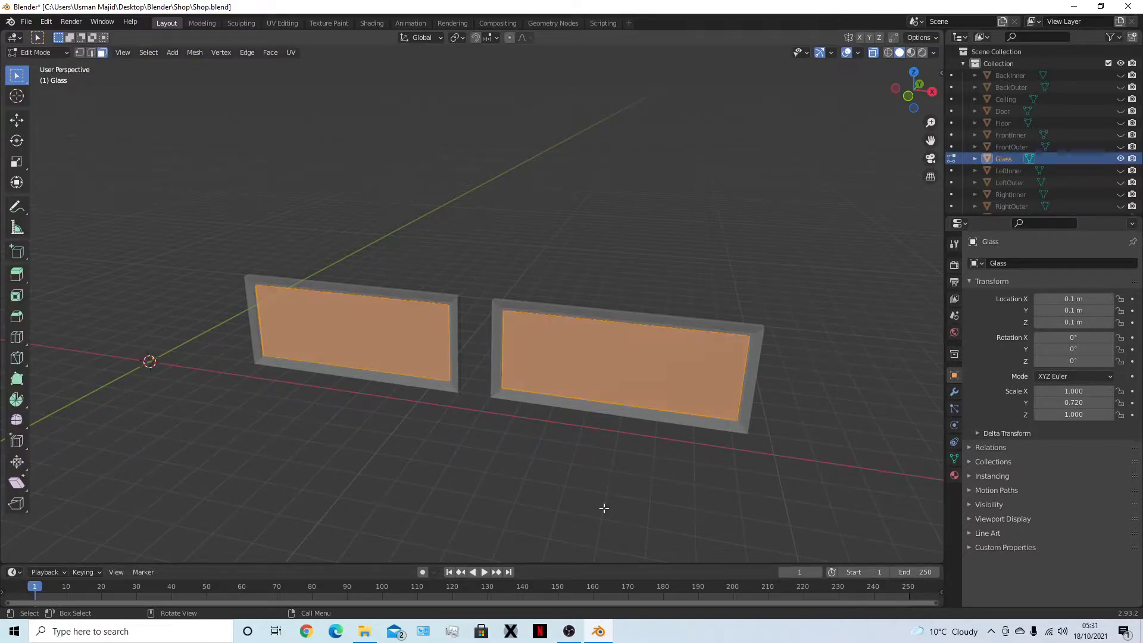
Try insetting the selected glass faces and try scaling them uniformly in front orthographic view
key("i")
key("Escape")
key("KP_1")
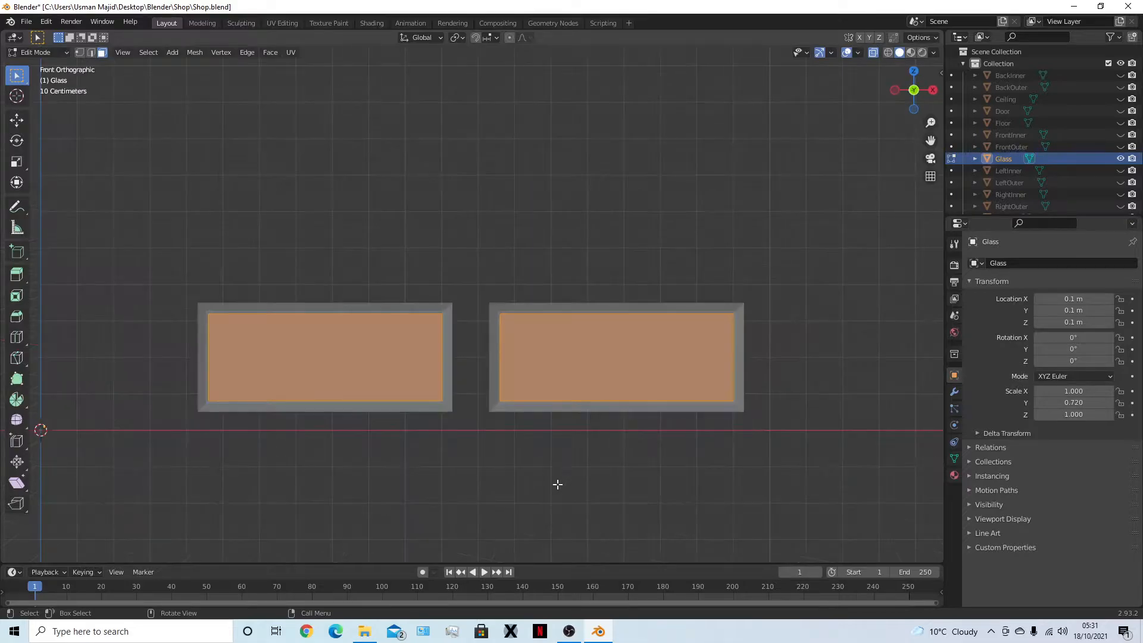
key("i")
key("Escape")
key("s")
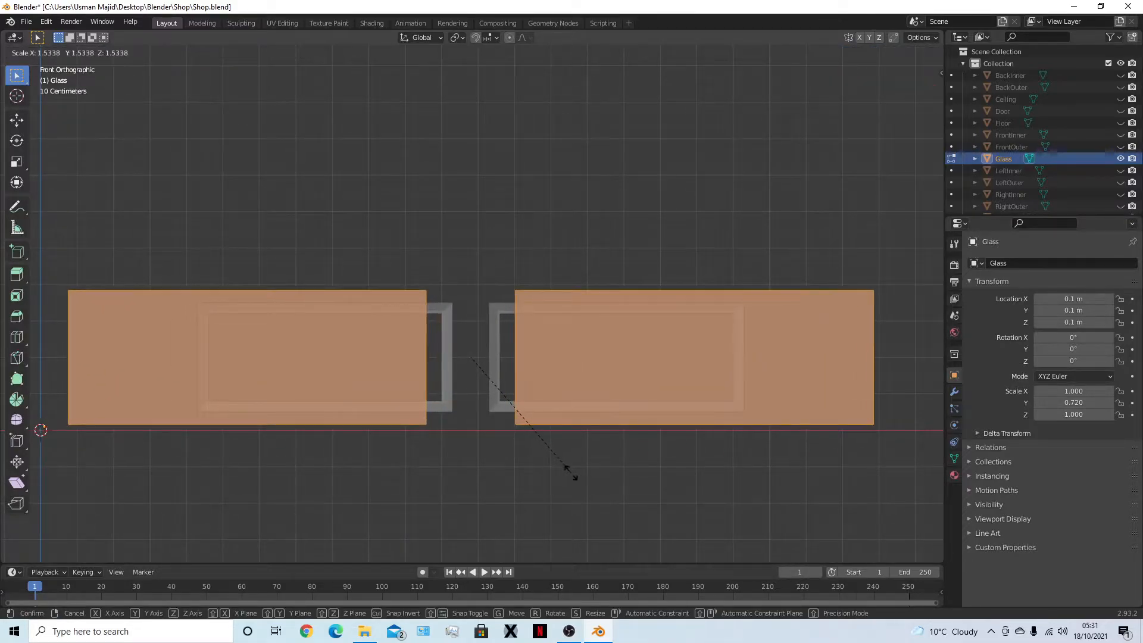
key("Escape")
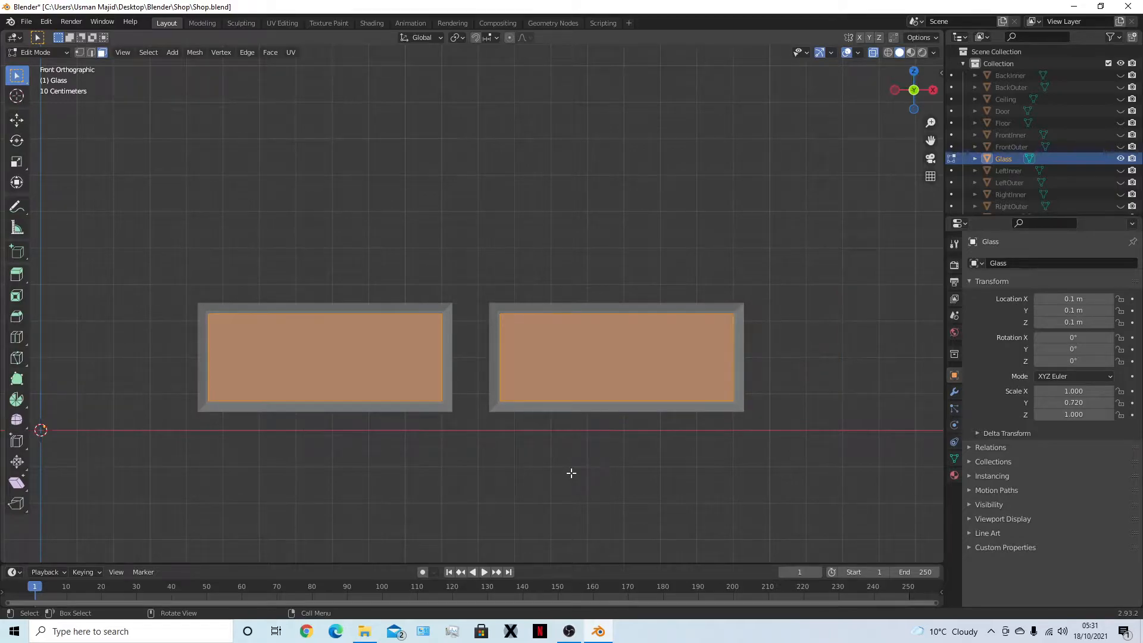
Set the transform pivot point to Individual Origins and try a uniform scale of the selected glass faces
key("period")
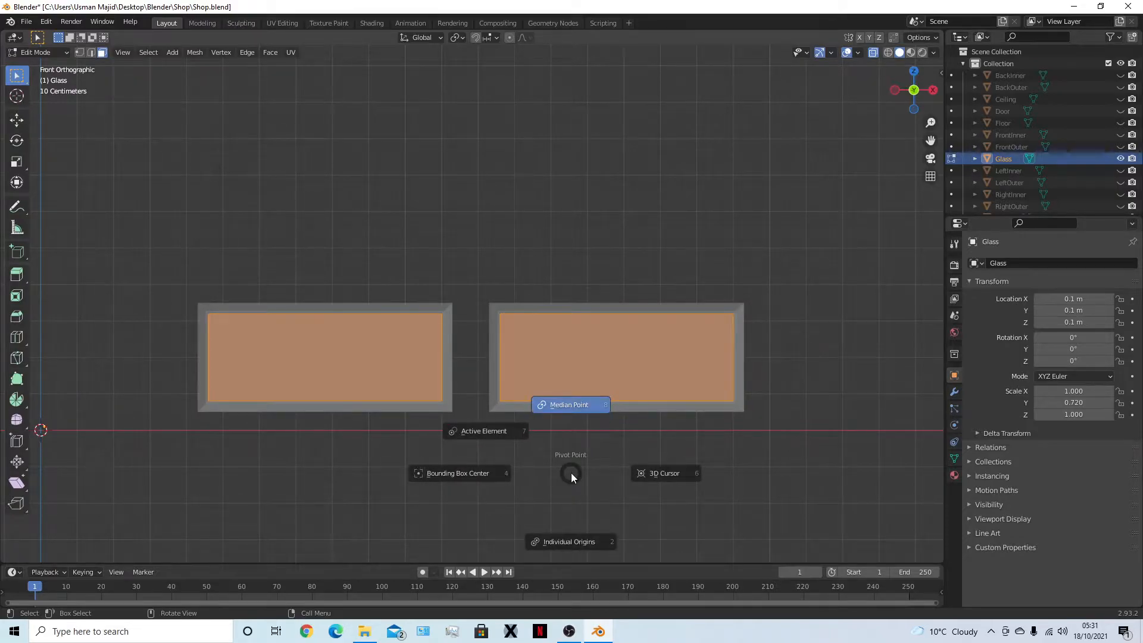
left_click(573, 538)
key("s")
key("Escape")
middle_click_drag(633, 537, 574, 508)
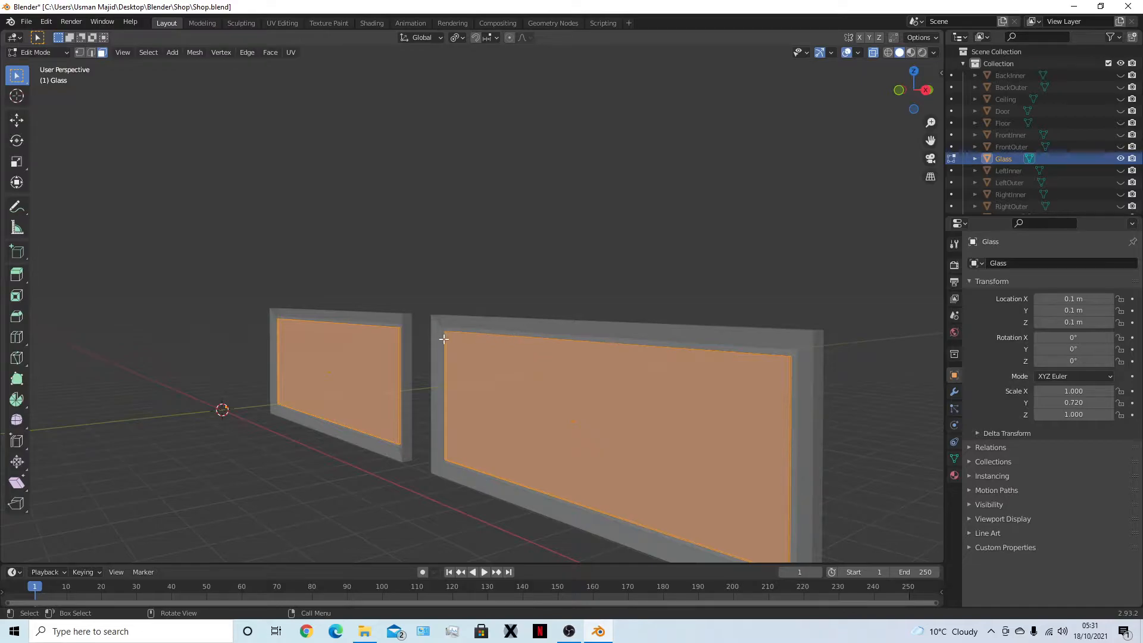
middle_click_drag(508, 451, 536, 451)
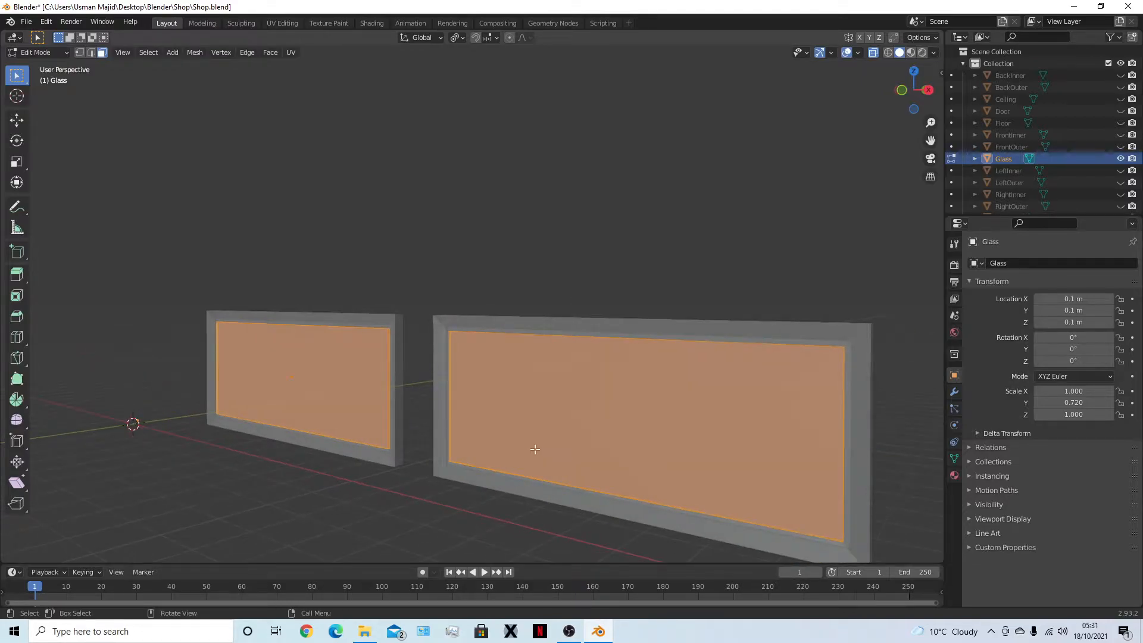
key("s")
key("x")
key("z")
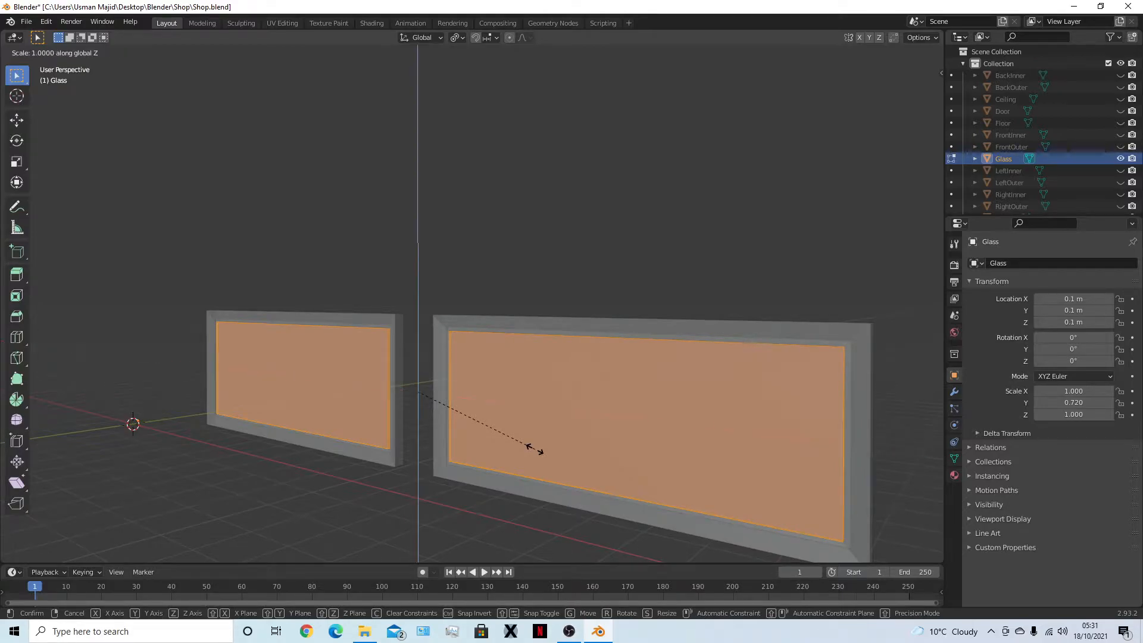
key("x")
key("z")
key("y")
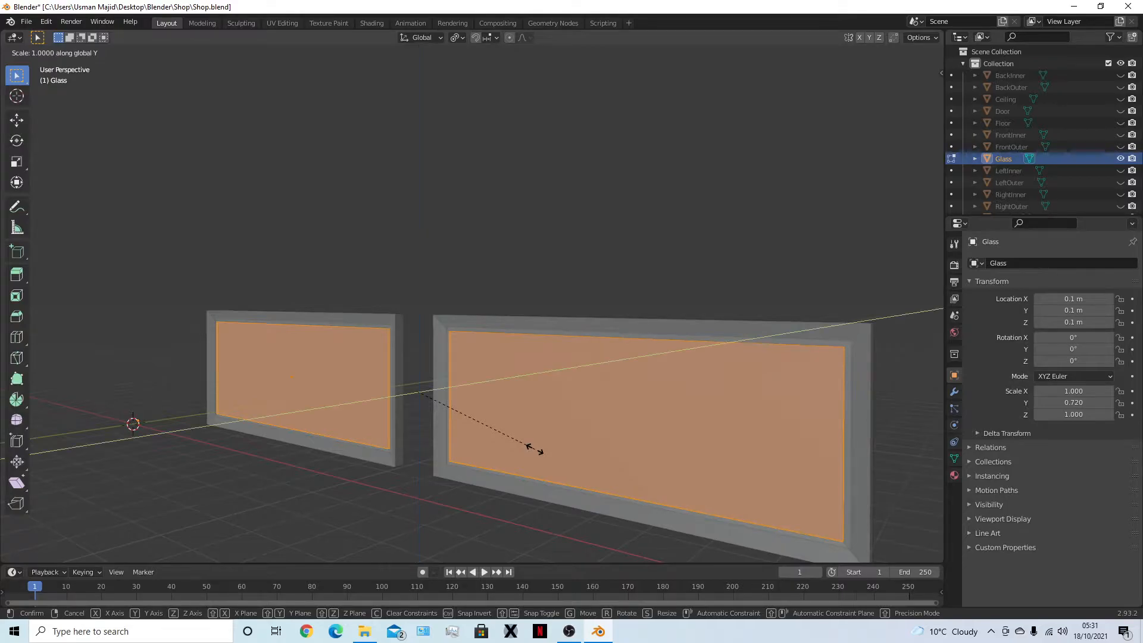
key("z")
key("y")
key("z")
key("y")
key("z")
key("x")
key("y")
key("y")
key("y")
key("y")
key("y")
key("y")
key("z")
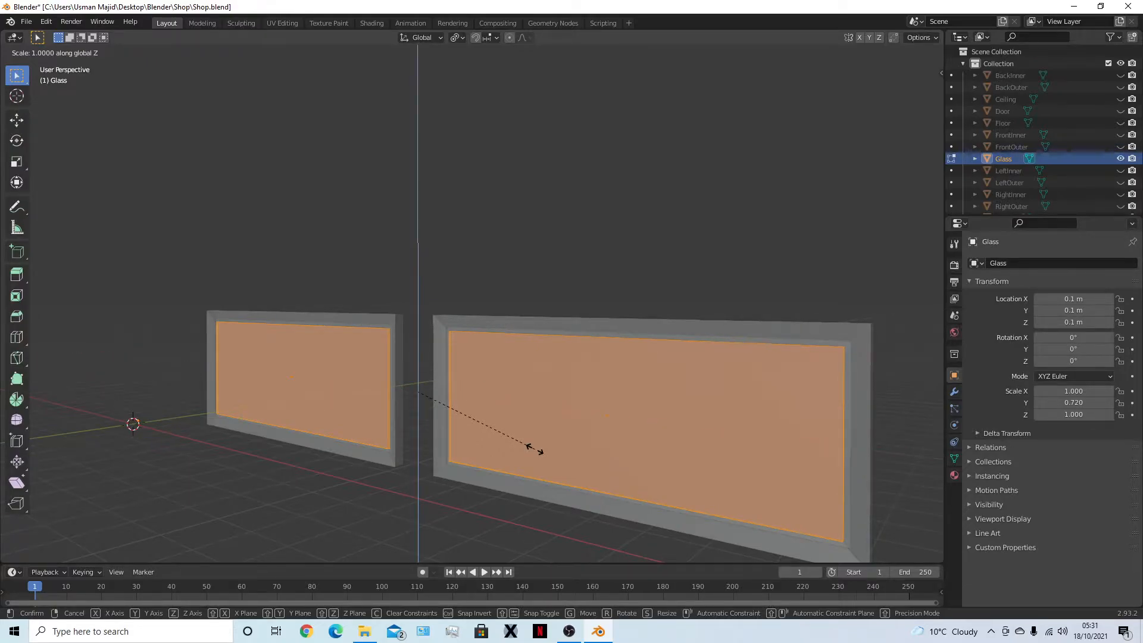
right_click(559, 467)
Select all faces of both glass panes and scale them by 1.01 along X and Z, with the Y axis locked
middle_click_drag(555, 462, 587, 454)
left_click(623, 155)
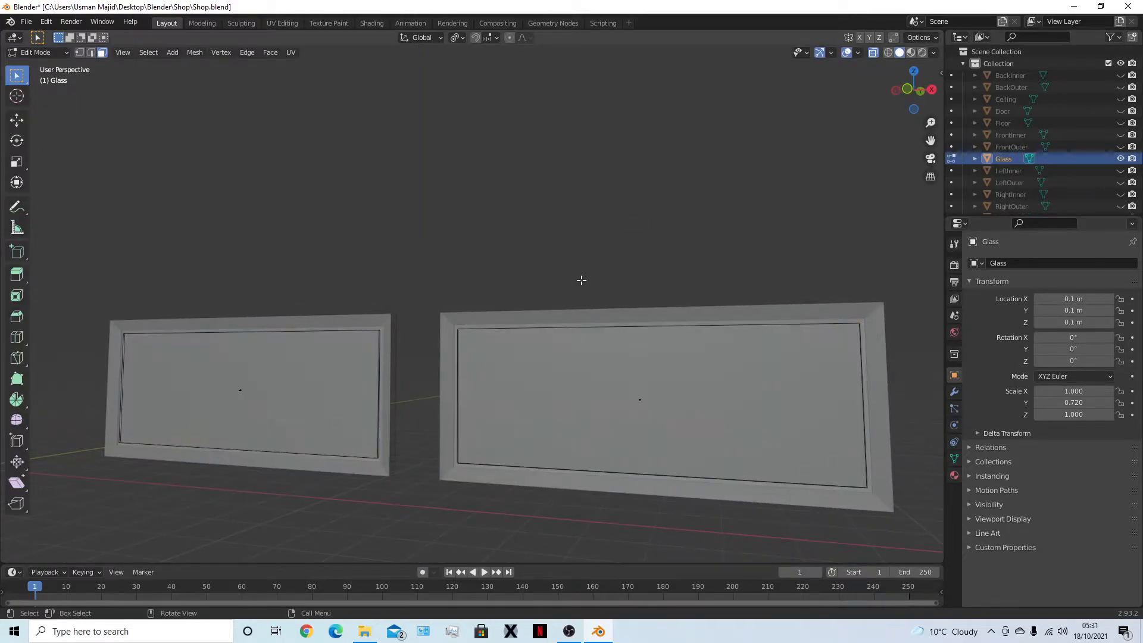
middle_click_drag(580, 283, 525, 360)
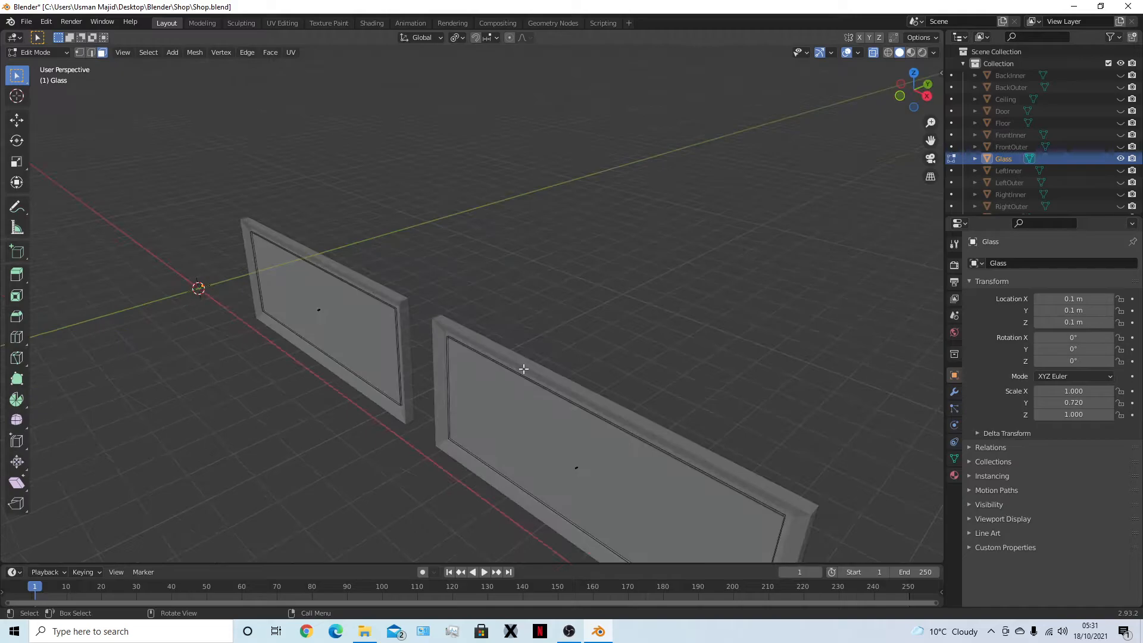
key("a")
key("s")
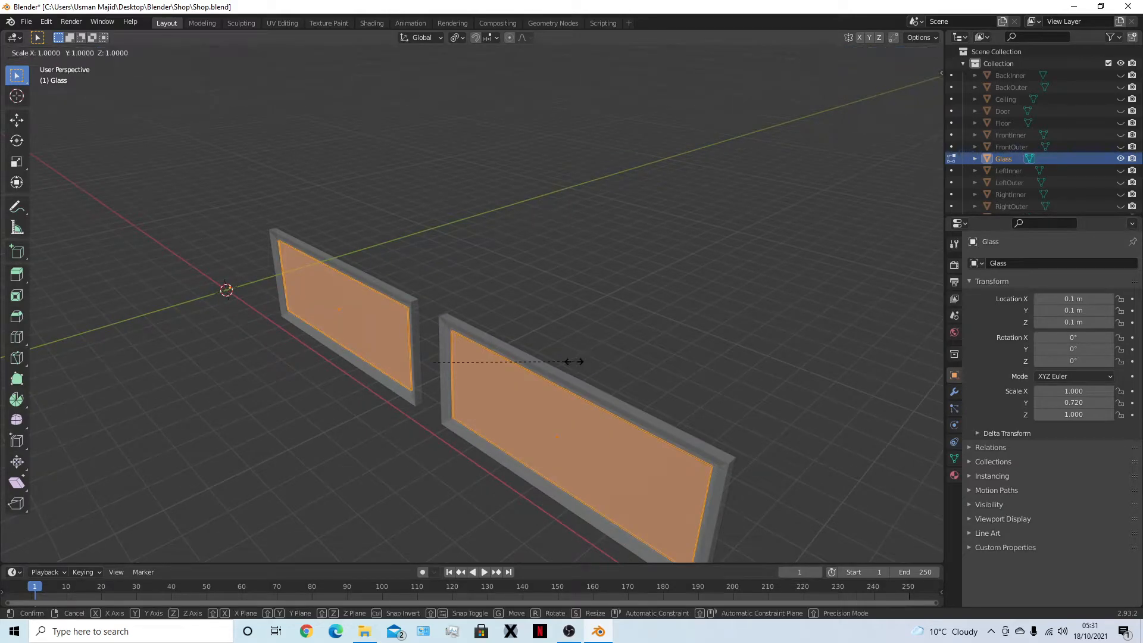
key("shift+z")
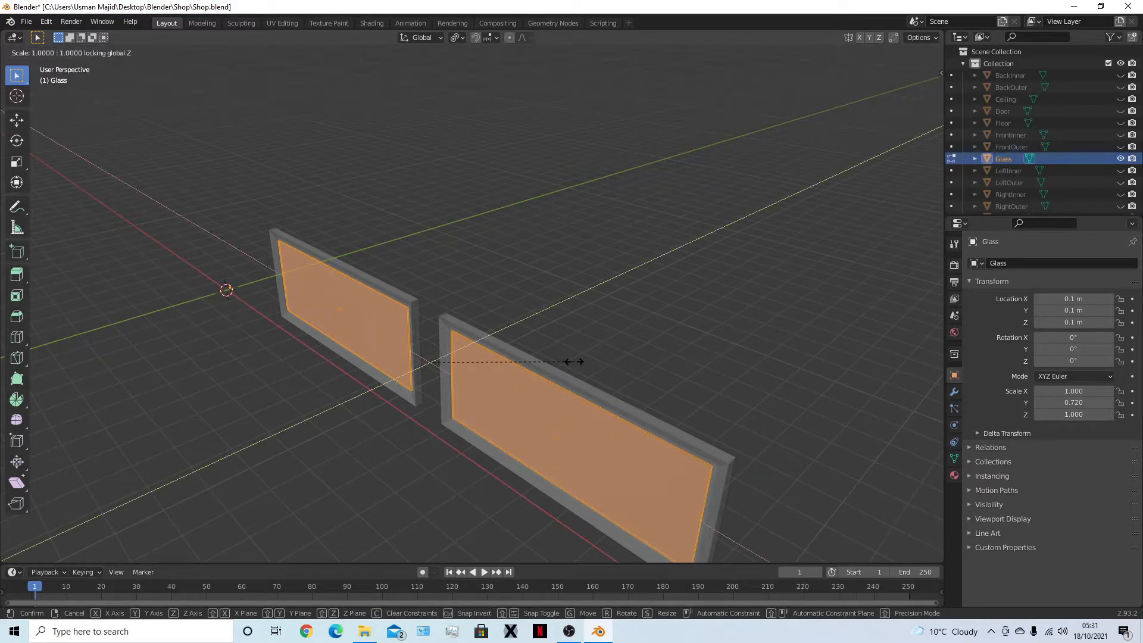
key("shift+y")
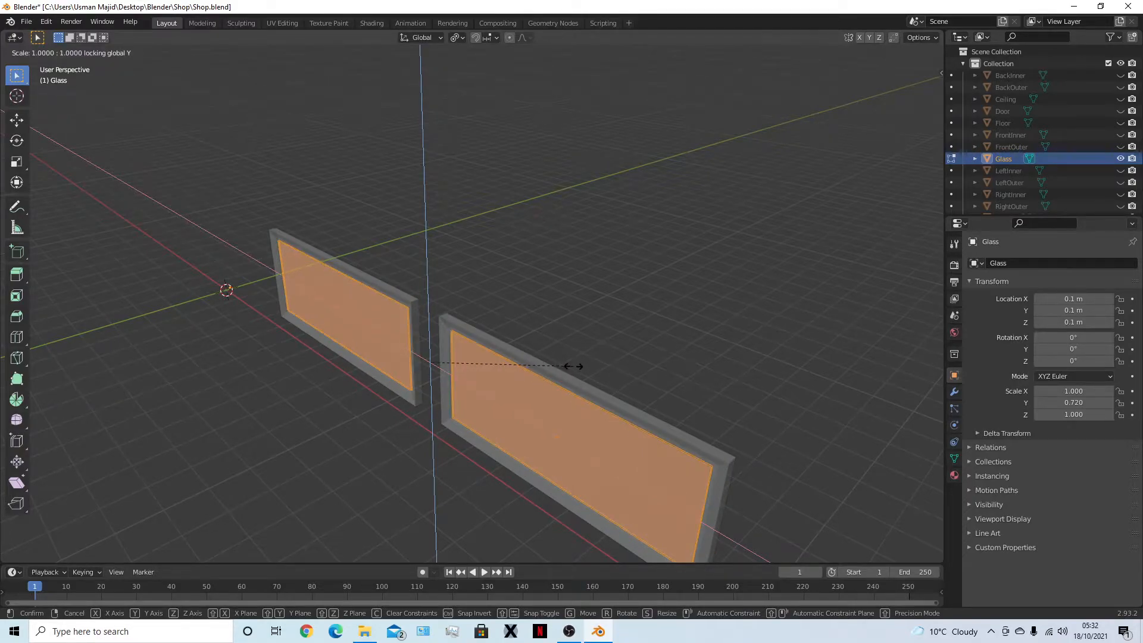
type("1.05")
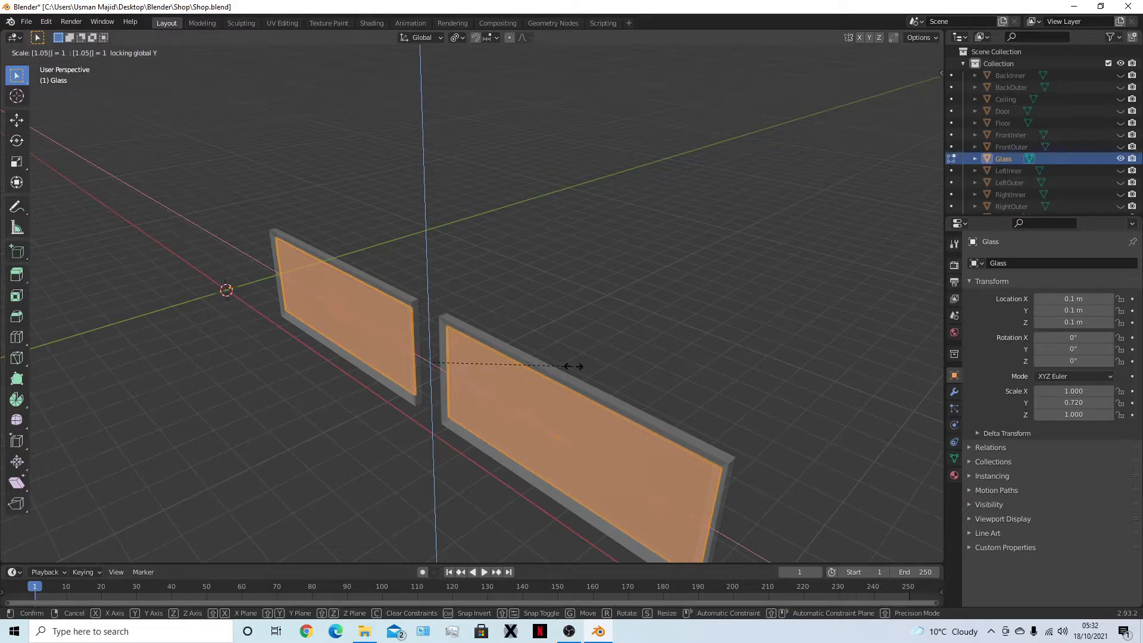
key("BackSpace")
type("1")
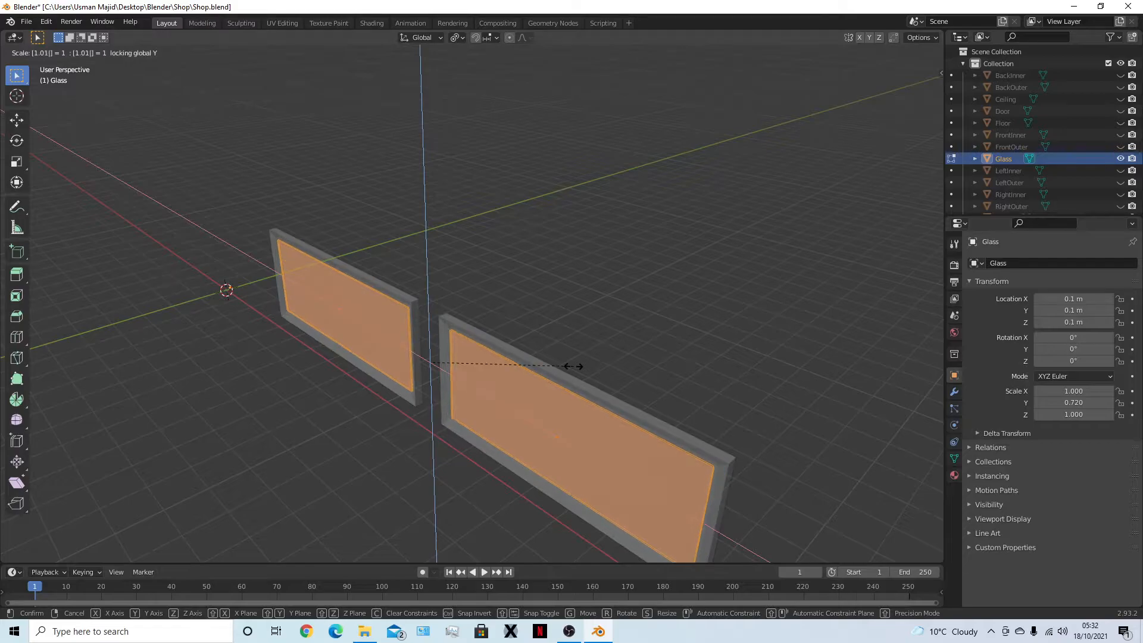
key("Return")
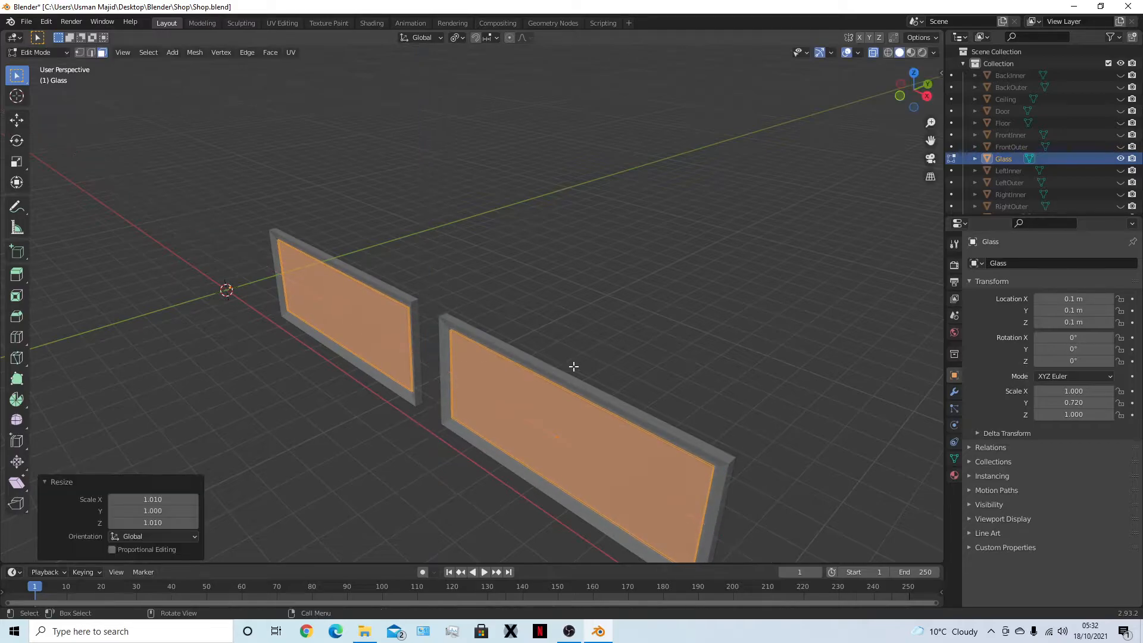
Temporarily hide the glass faces to examine the grooves inside the window frames, and reveal and deselect the faces
middle_click_drag(643, 375, 685, 396)
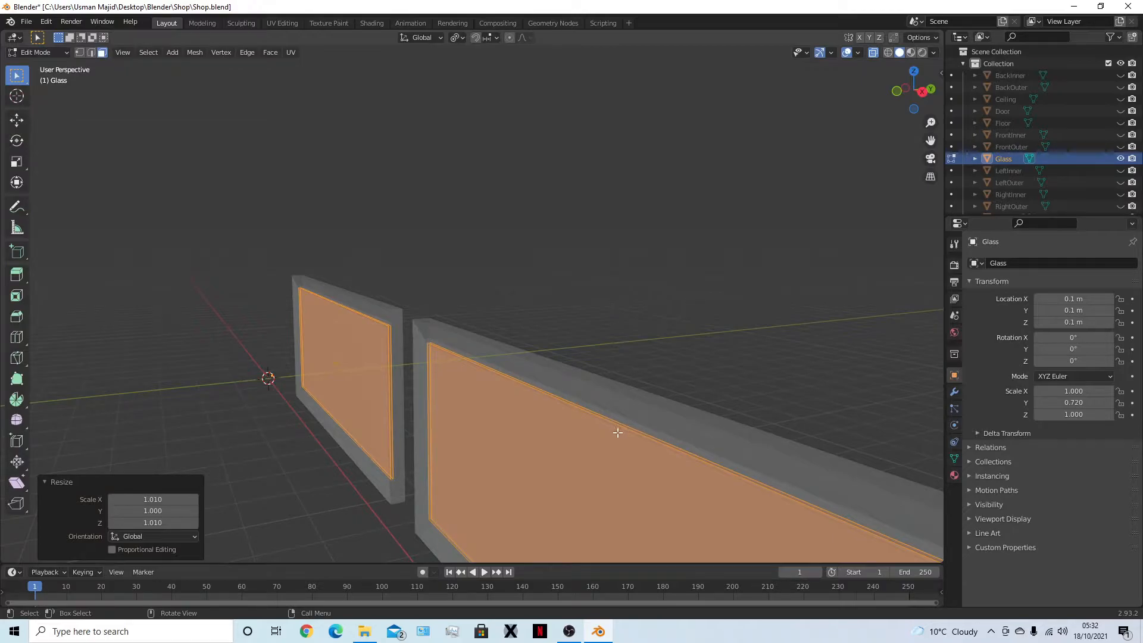
key("h")
scroll(593, 466, "up", 3)
middle_click_drag(593, 466, 564, 429)
scroll(423, 375, "up", 2)
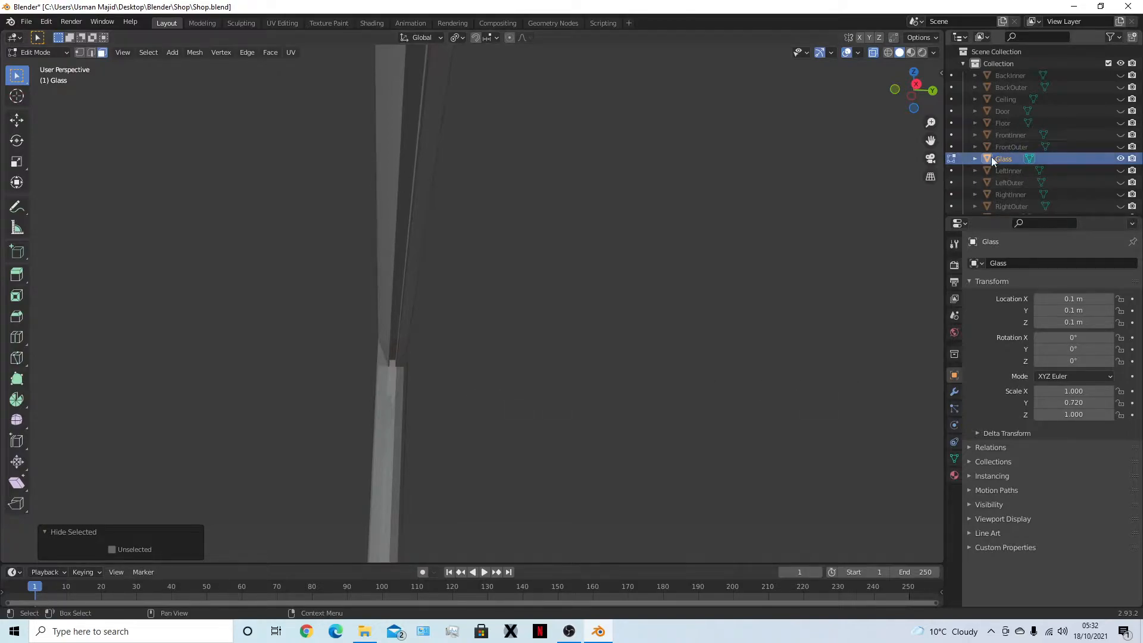
scroll(1007, 167, "down", 3)
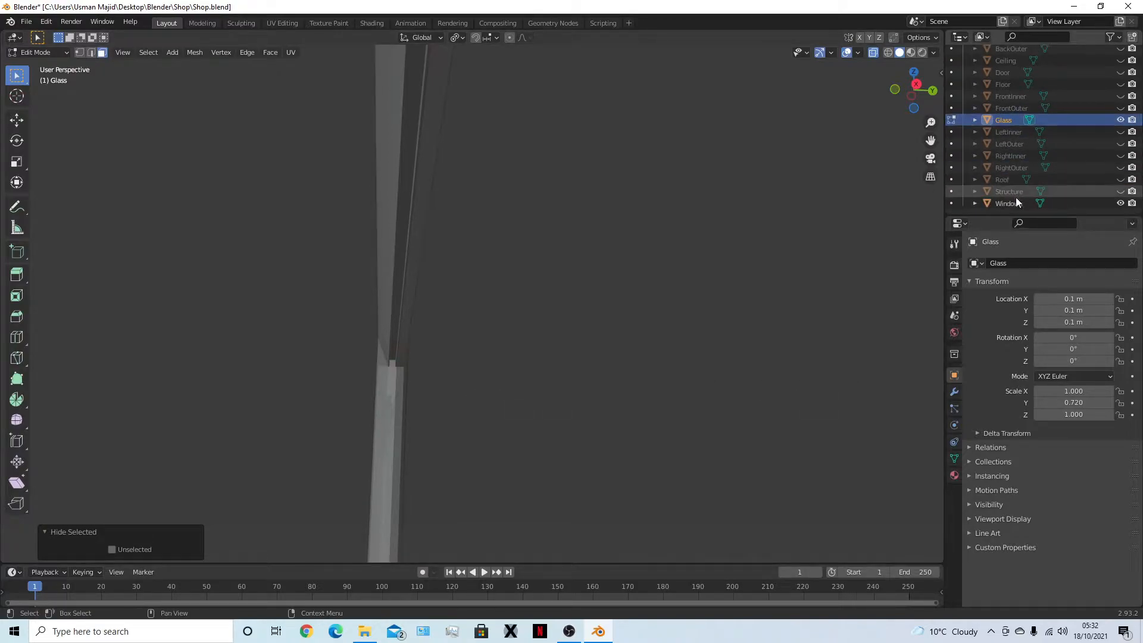
middle_click_drag(637, 289, 657, 306)
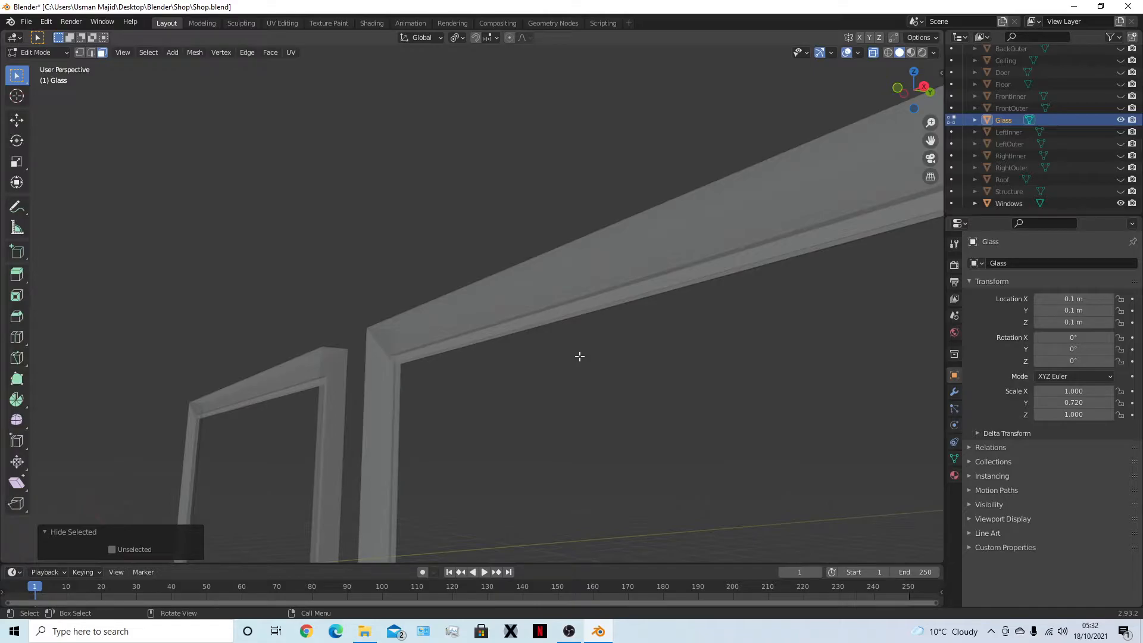
key("alt+h")
left_click(491, 181)
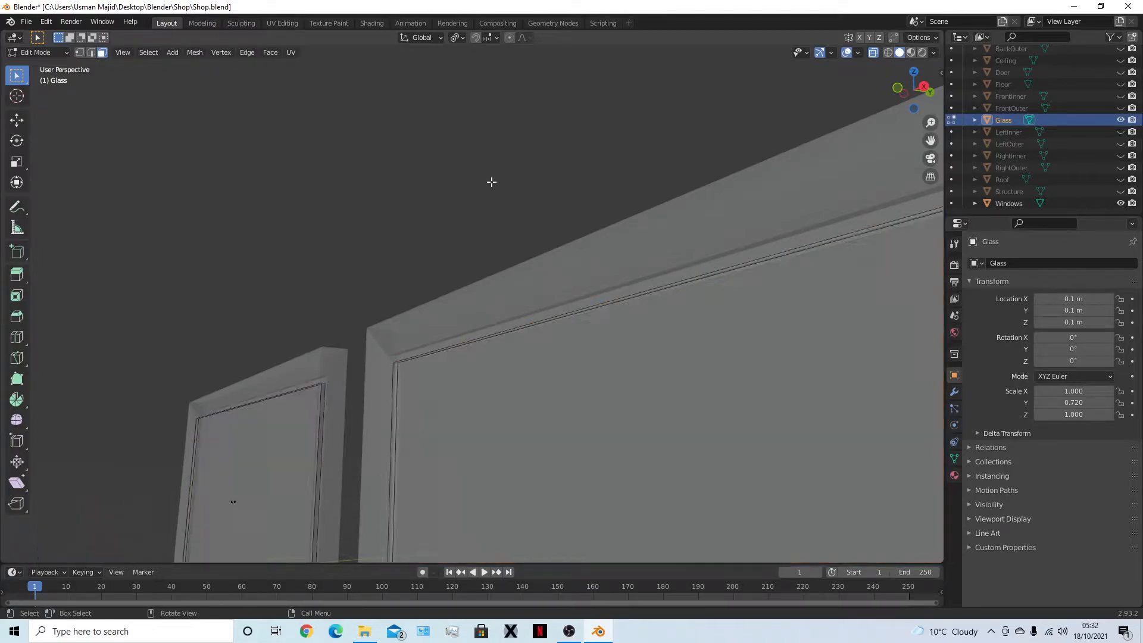
Return to Object Mode and select the Glass object to check how its edges sit within the window frames
key("Tab")
left_click(489, 182)
middle_click_drag(480, 200, 561, 194)
middle_click_drag(530, 201, 551, 227)
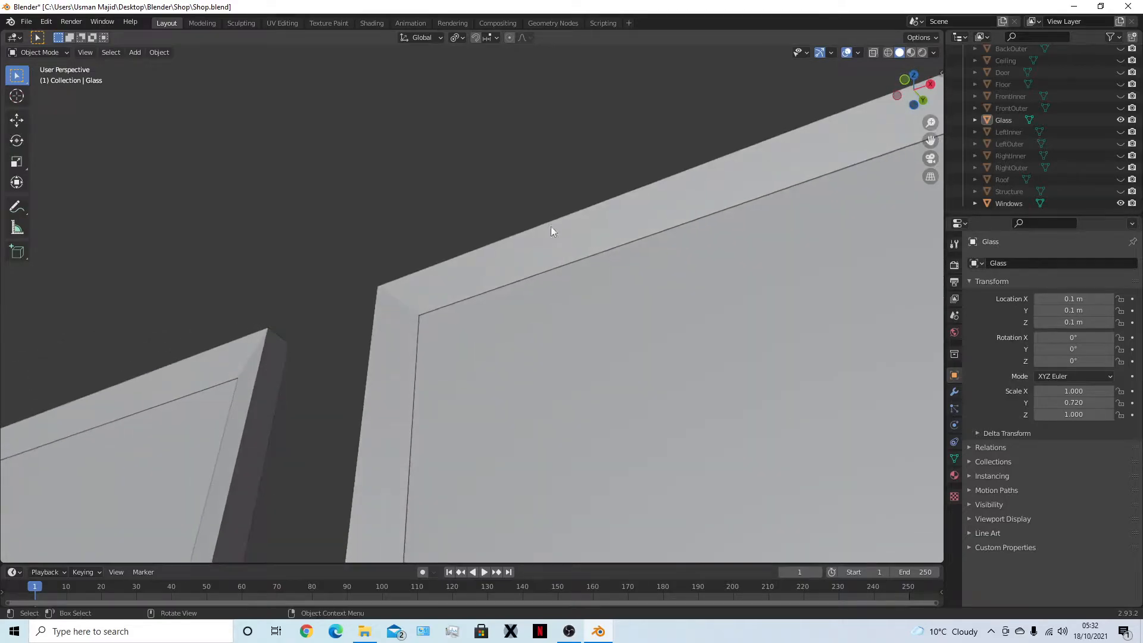
left_click(549, 299)
middle_click_drag(587, 344, 505, 368)
scroll(505, 369, "up", 5)
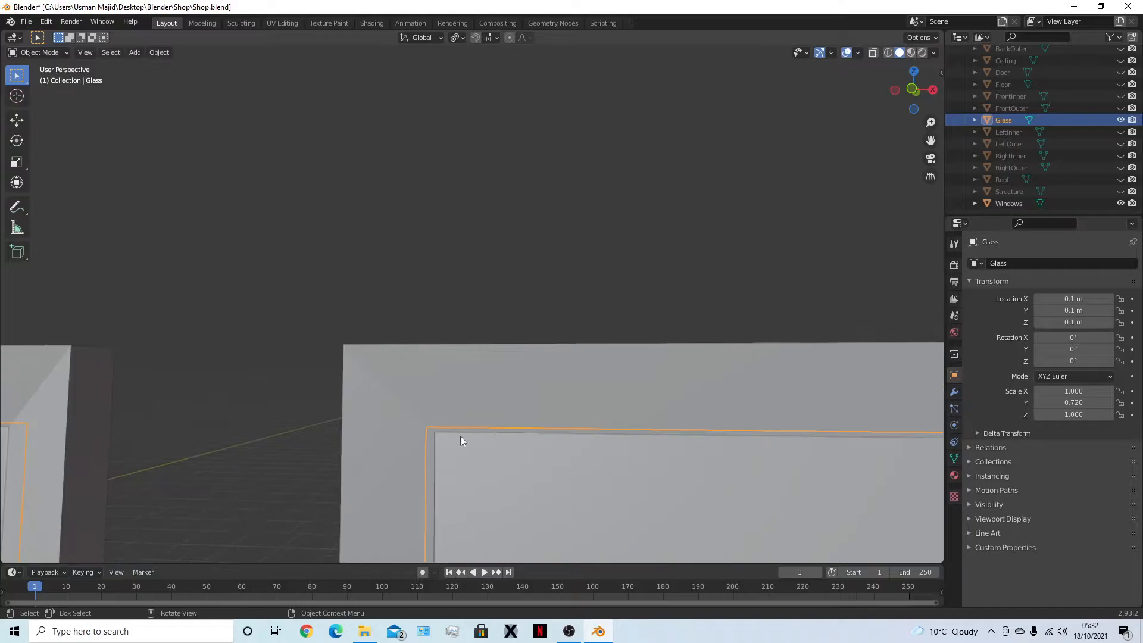
scroll(761, 462, "down", 4)
middle_click_drag(761, 463, 739, 437)
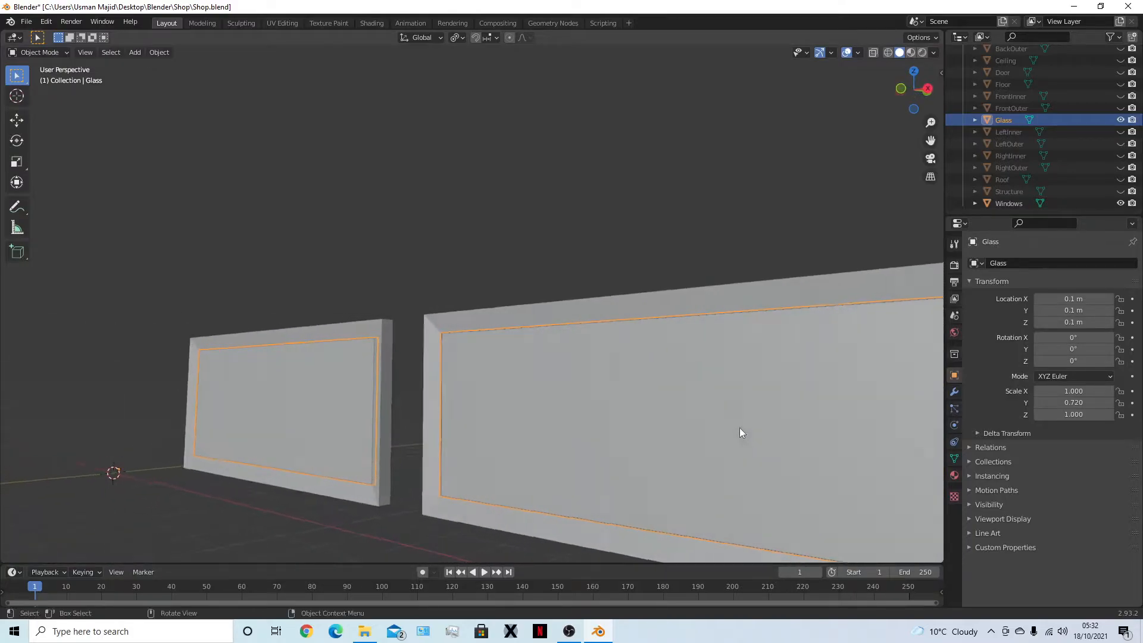
Hide the Glass object to examine the frame groove at a corner, show it again, and inspect the Windows object
left_click(692, 305)
scroll(581, 355, "up", 4)
middle_click_drag(506, 381, 361, 375)
left_click(482, 361)
key("h")
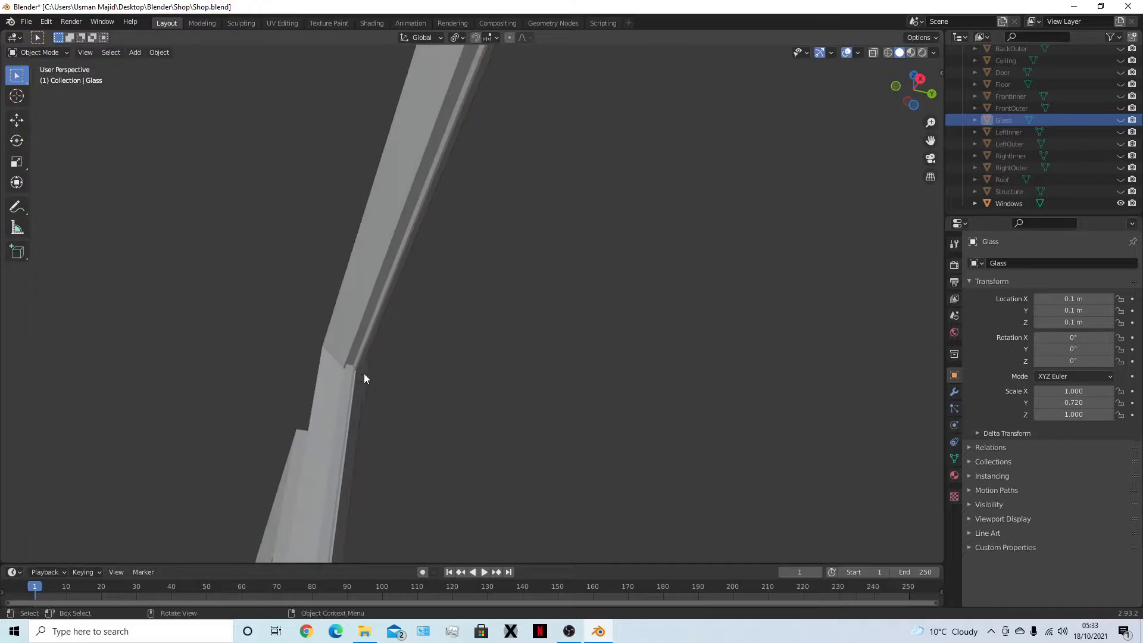
left_click(1121, 120)
middle_click_drag(638, 284, 544, 371)
left_click(562, 398)
scroll(596, 417, "down", 8)
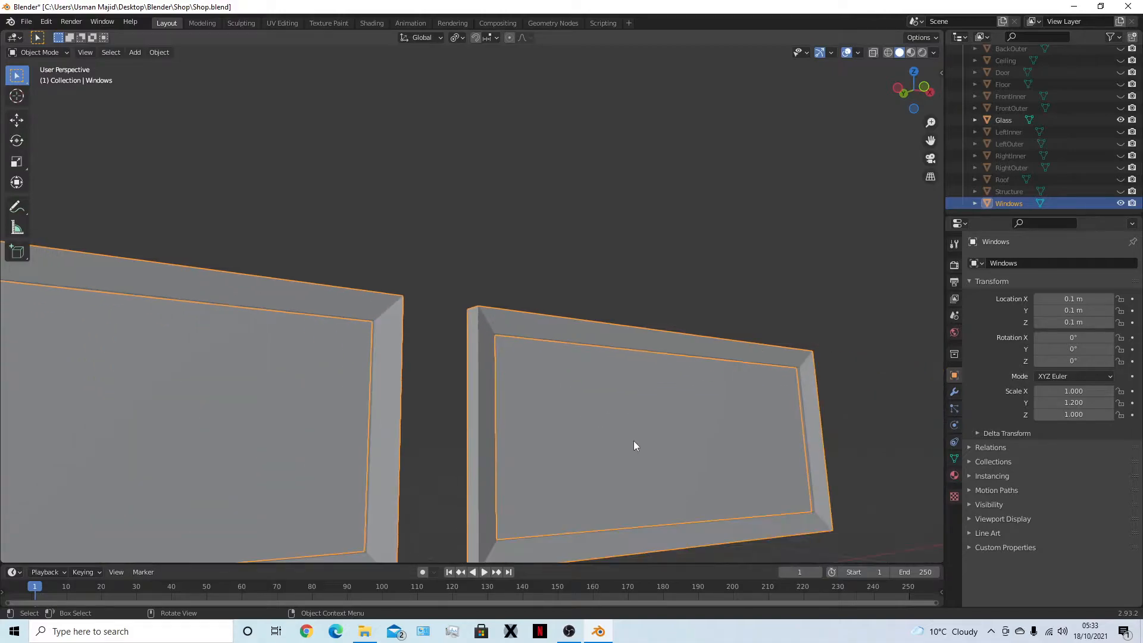
Save the file, and reveal all hidden objects of the shop with nothing selected
middle_click_drag(634, 441, 553, 481)
left_click(542, 474)
key("ctrl+s")
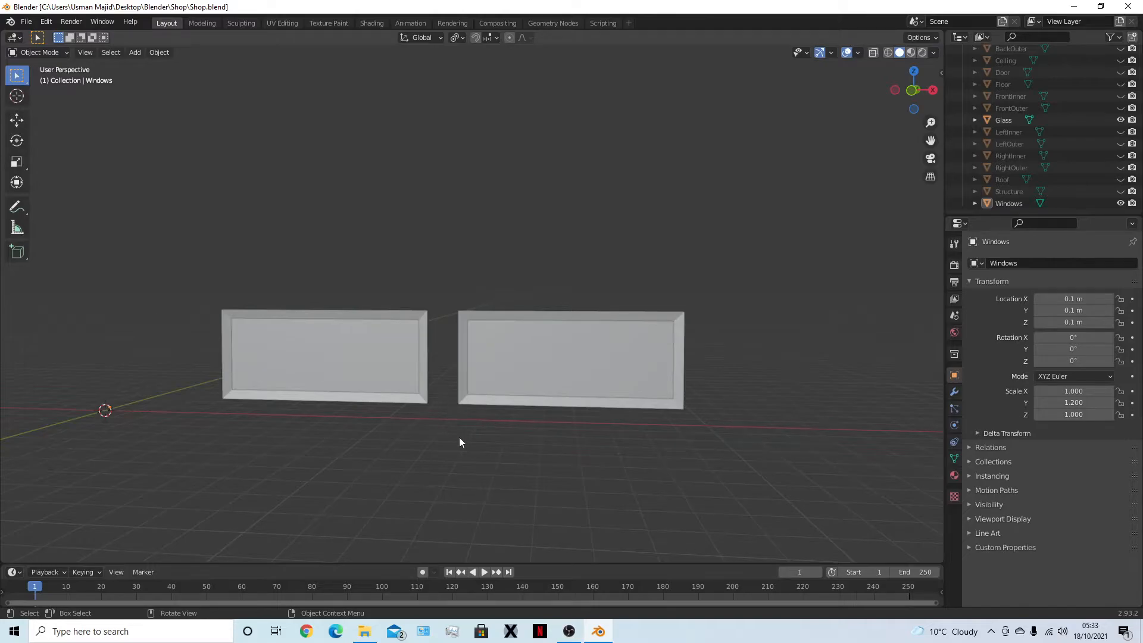
key("alt+h")
key("alt+a")
Examine the shop's facade in front orthographic view and select the Door object
middle_click_drag(511, 479, 427, 476)
middle_click_drag(304, 419, 379, 397)
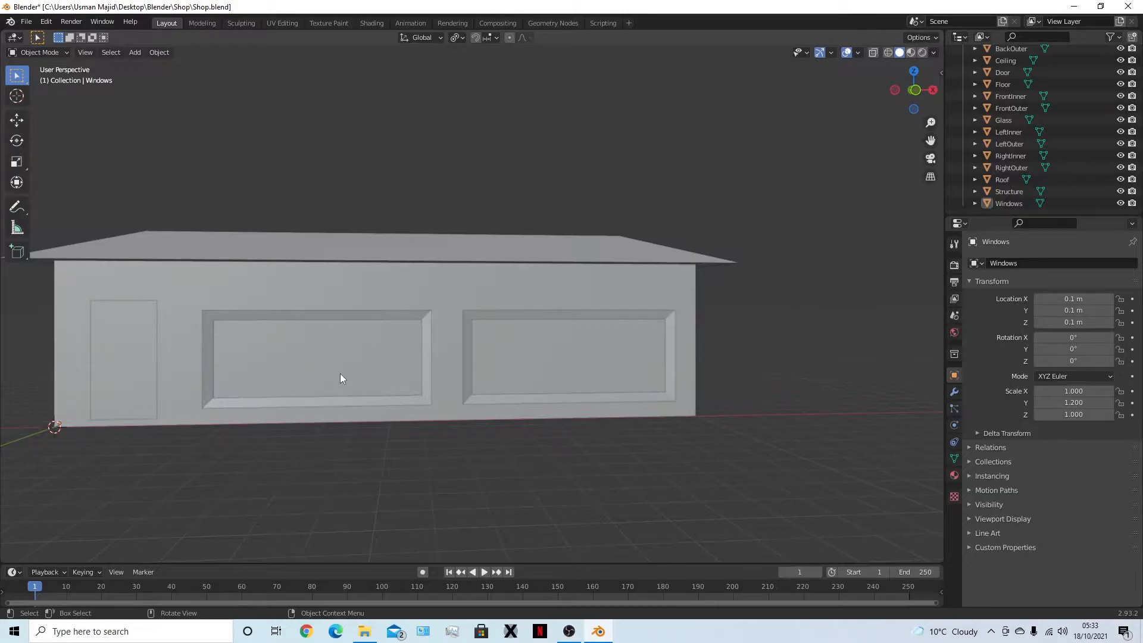
key("KP_1")
middle_click_drag(204, 388, 554, 410, "shift")
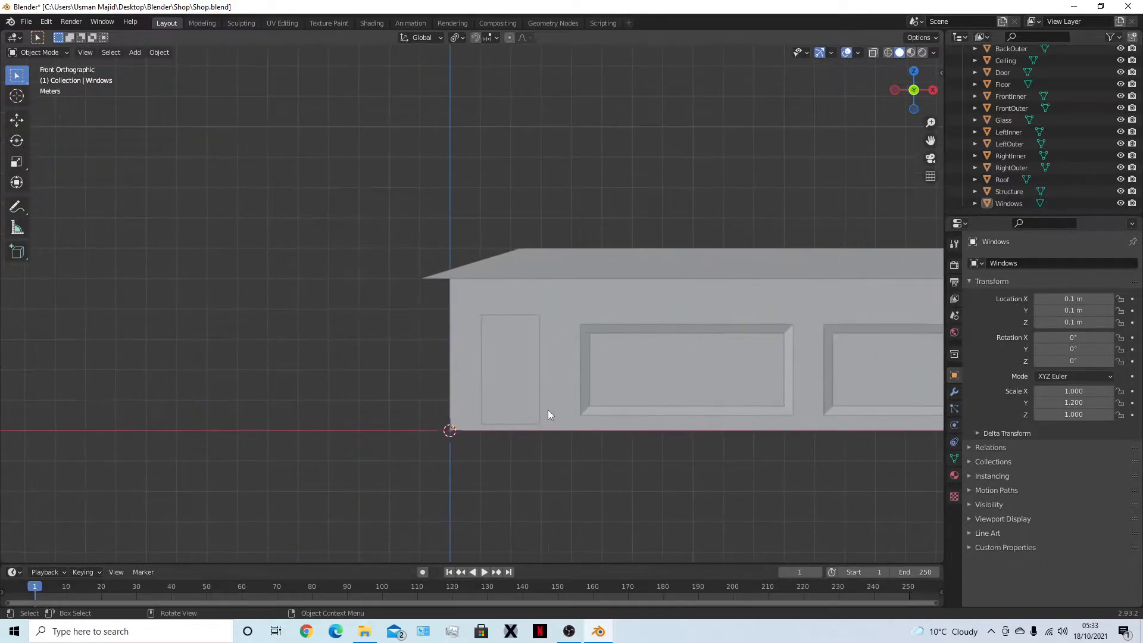
scroll(563, 422, "up", 3)
left_click(551, 415)
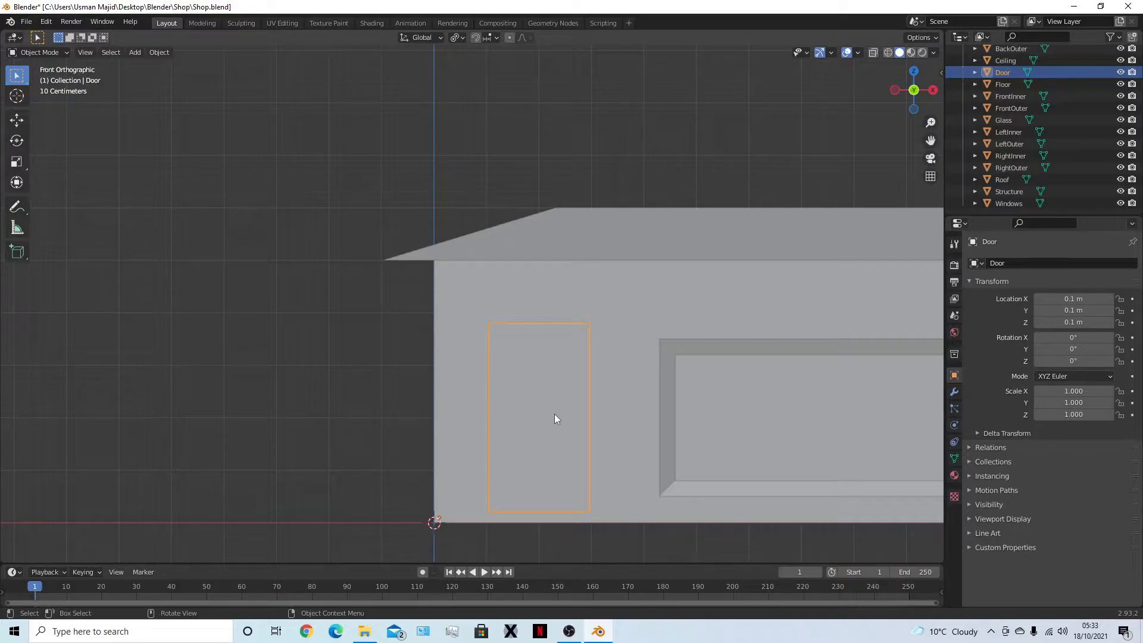
mouse_move(555, 413)
middle_mouse_down()
mouse_move(484, 473)
mouse_move(564, 465)
mouse_move(538, 484)
mouse_move(472, 467)
mouse_move(617, 492)
mouse_move(380, 481)
mouse_move(487, 477)
mouse_move(337, 437)
mouse_move(449, 428)
mouse_move(380, 435)
mouse_move(319, 354)
mouse_move(389, 402)
mouse_move(572, 420)
mouse_move(560, 395)
middle_mouse_up()
Hide the LeftOuter and LeftInner walls to open up the side of the shop
left_click(369, 438)
left_click(319, 354)
left_click(320, 290)
middle_click_drag(320, 290, 423, 396)
key("h")
scroll(420, 398, "up", 5)
middle_click_drag(560, 379, 555, 381)
scroll(555, 381, "up", 2)
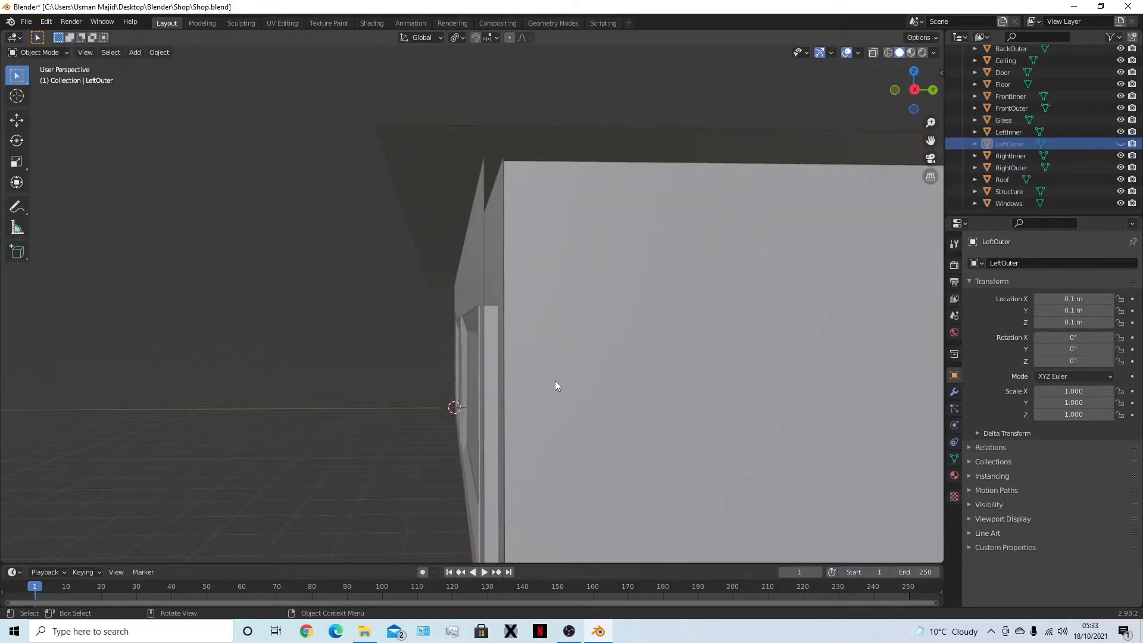
middle_click_drag(576, 257, 534, 365, "shift")
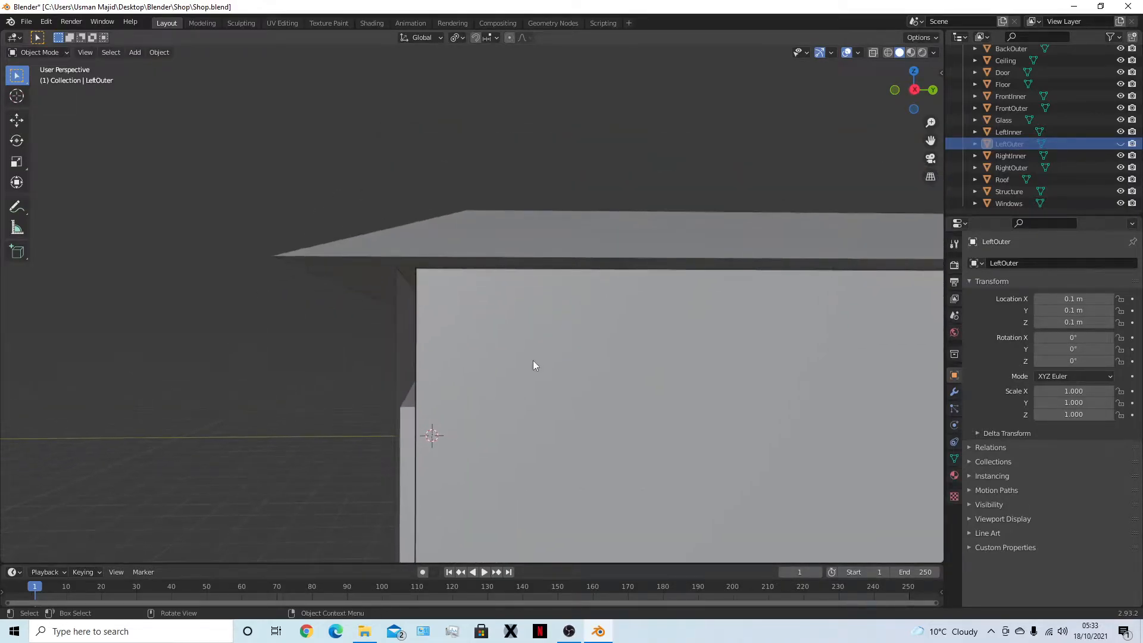
left_click(534, 365)
key("h")
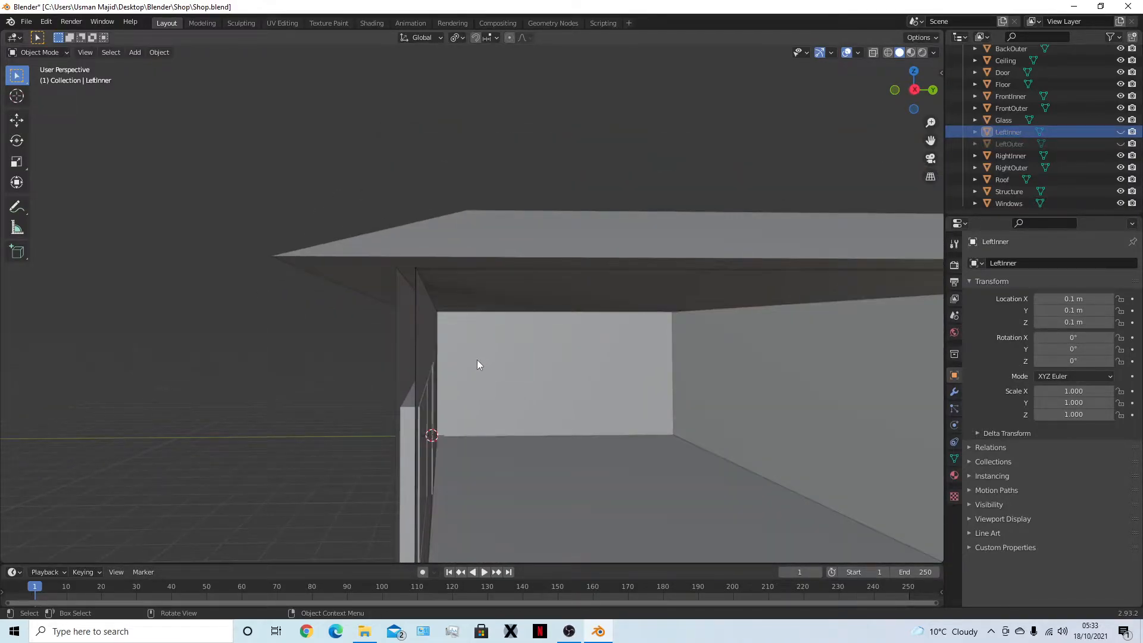
Hide the FrontOuter and FrontInner walls so that the windows stand free
left_click(410, 337)
key("h")
left_click(420, 337)
middle_click_drag(399, 356, 691, 338)
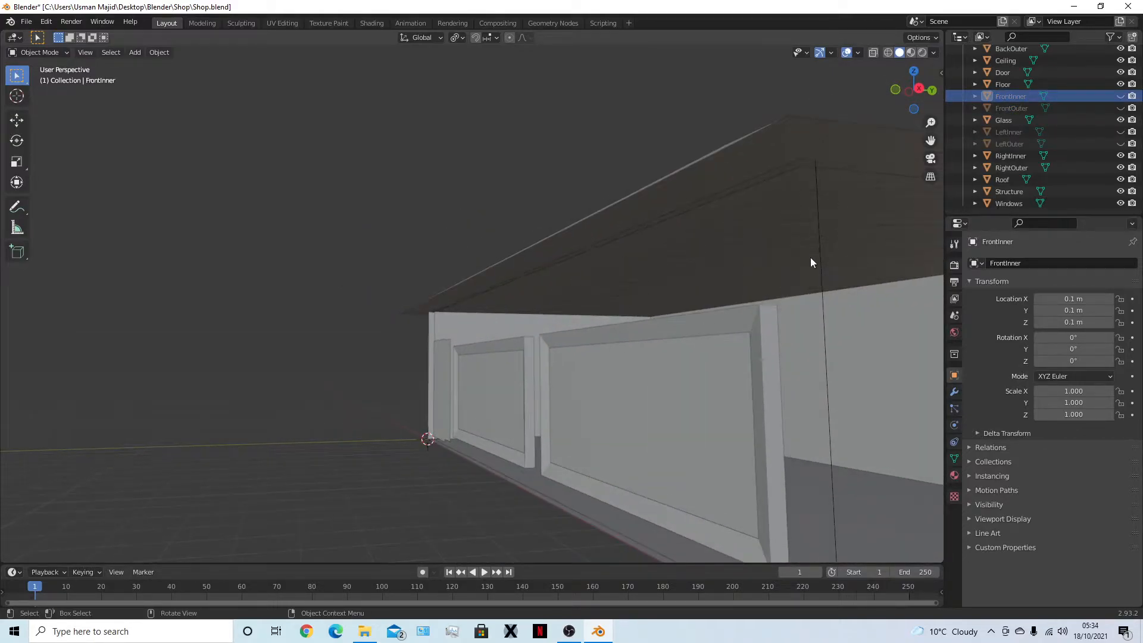
Select the Roof from below and hide it, leaving the ceiling in place
scroll(804, 371, "up", 6)
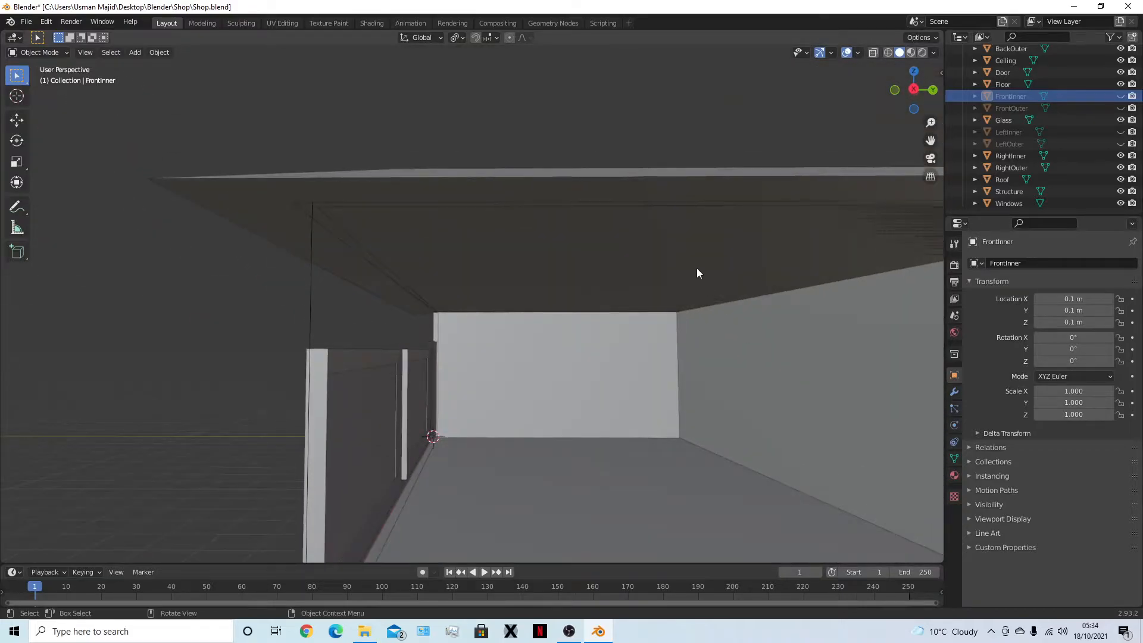
left_click(631, 196)
middle_click_drag(613, 243, 574, 170)
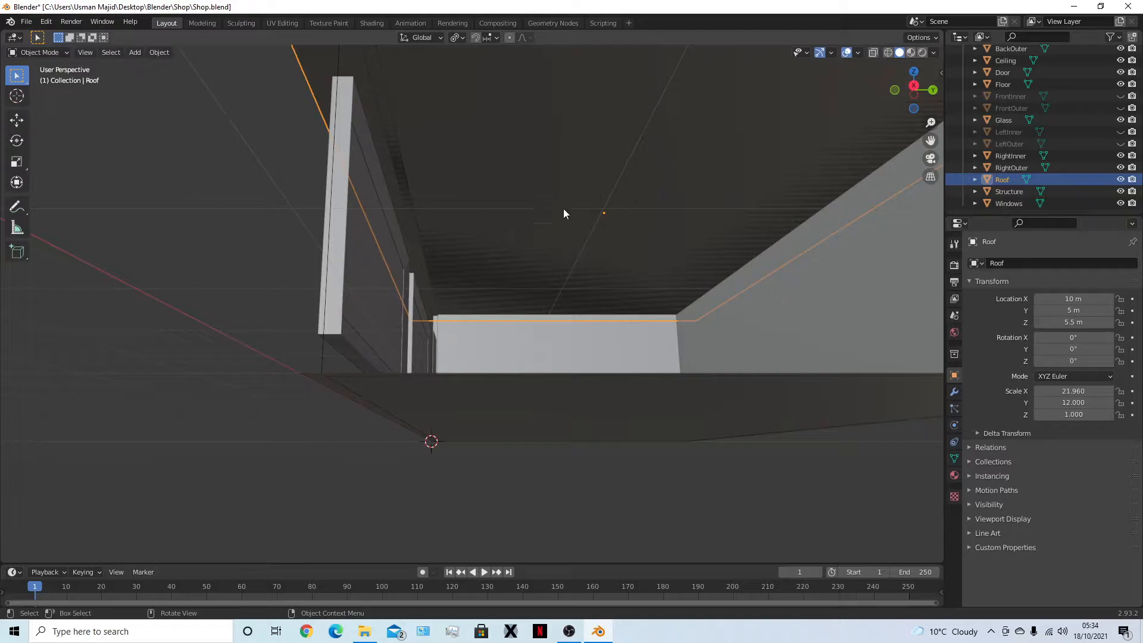
middle_click_drag(527, 278, 566, 249)
scroll(567, 262, "down", 6)
middle_click_drag(543, 325, 557, 268)
scroll(561, 263, "up", 4)
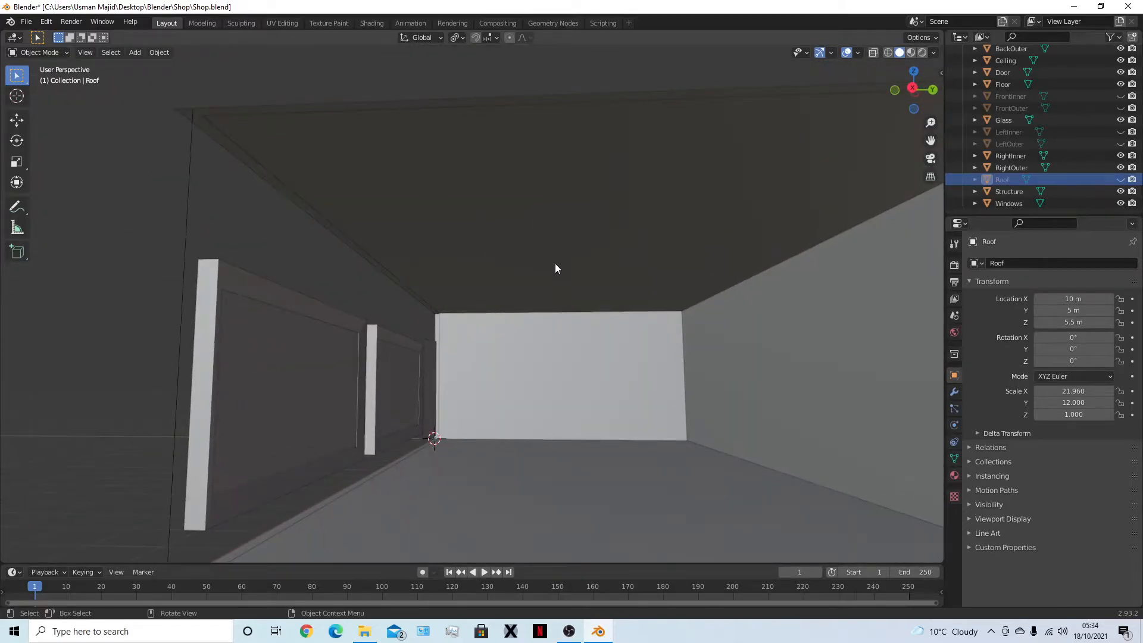
Unhide the Roof and compare the shop's front with and without it in front orthographic view
left_click(1120, 179)
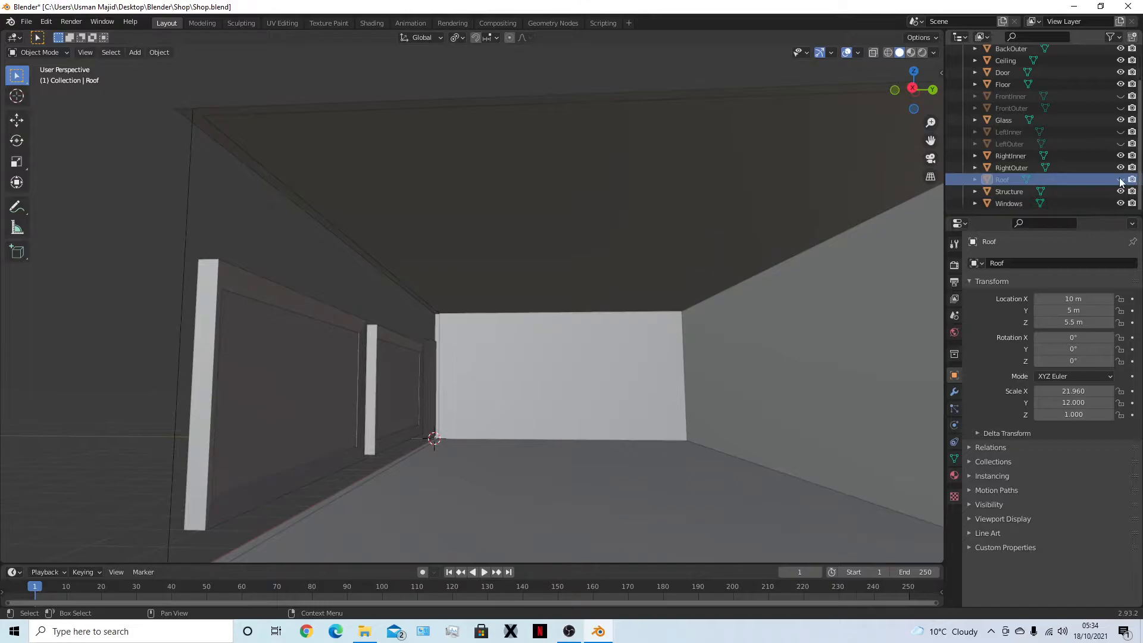
left_click(1120, 179)
scroll(475, 262, "down", 6)
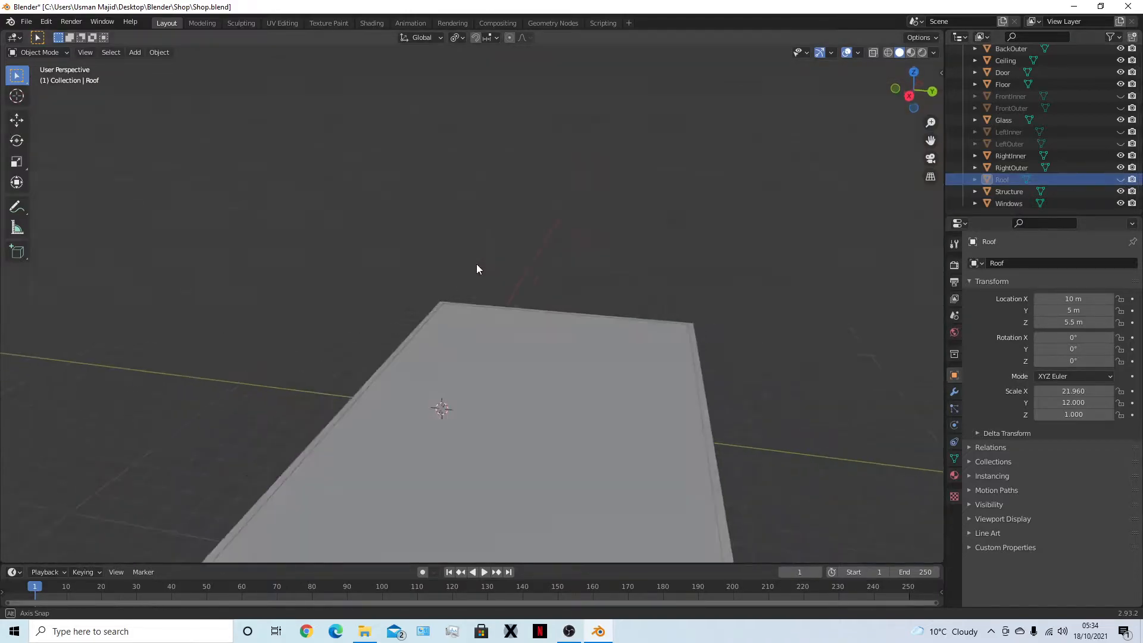
middle_click_drag(474, 433, 573, 426)
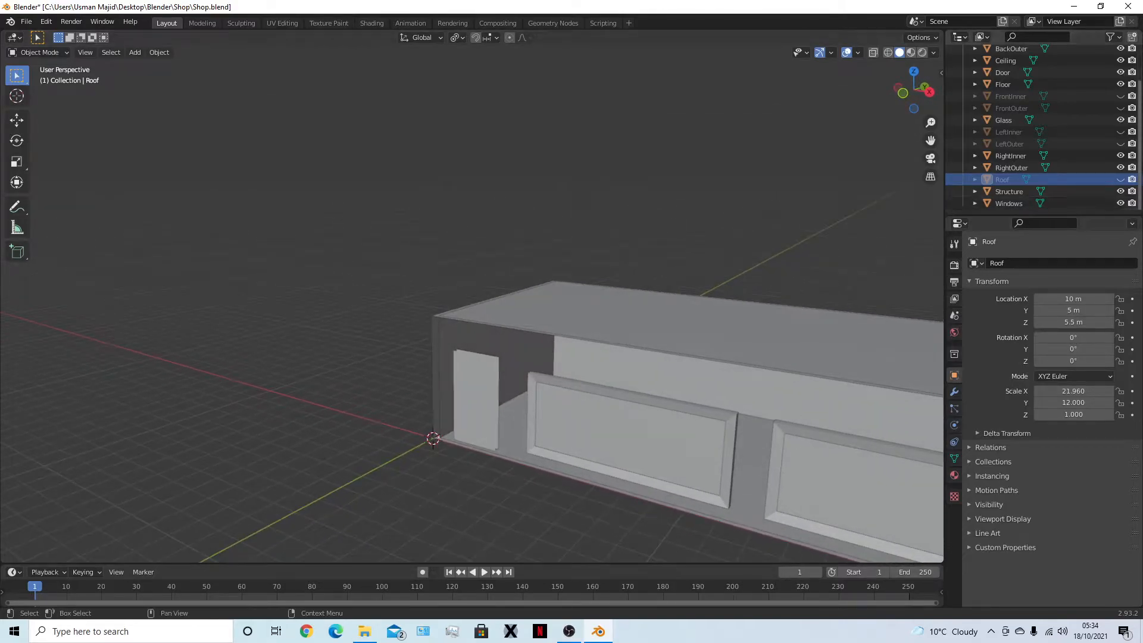
left_click(1121, 179)
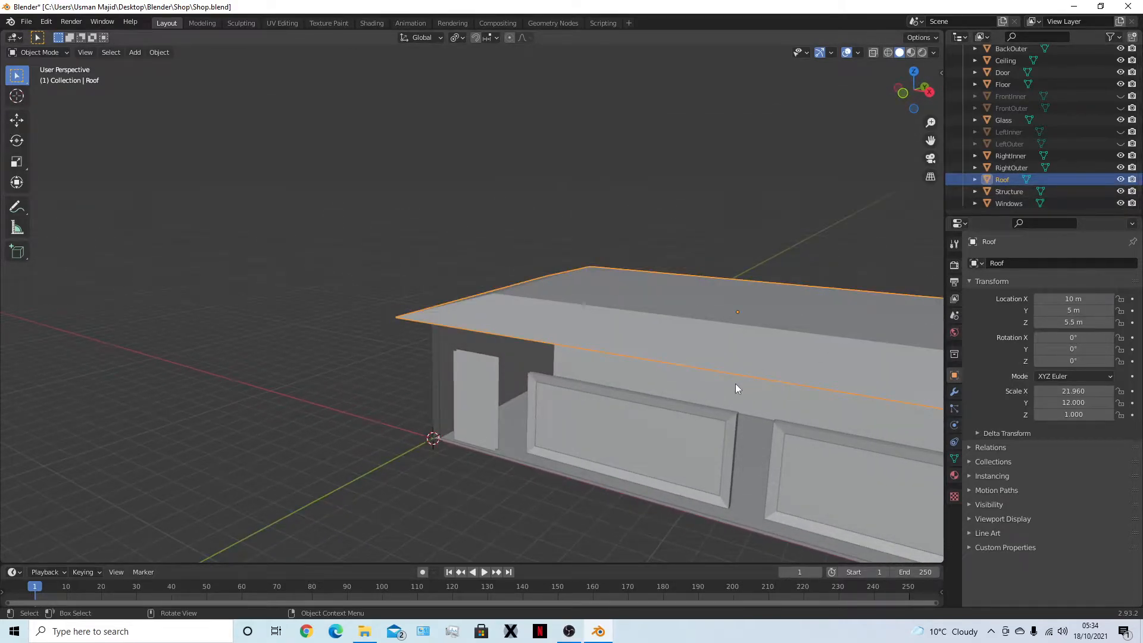
key("KP_1")
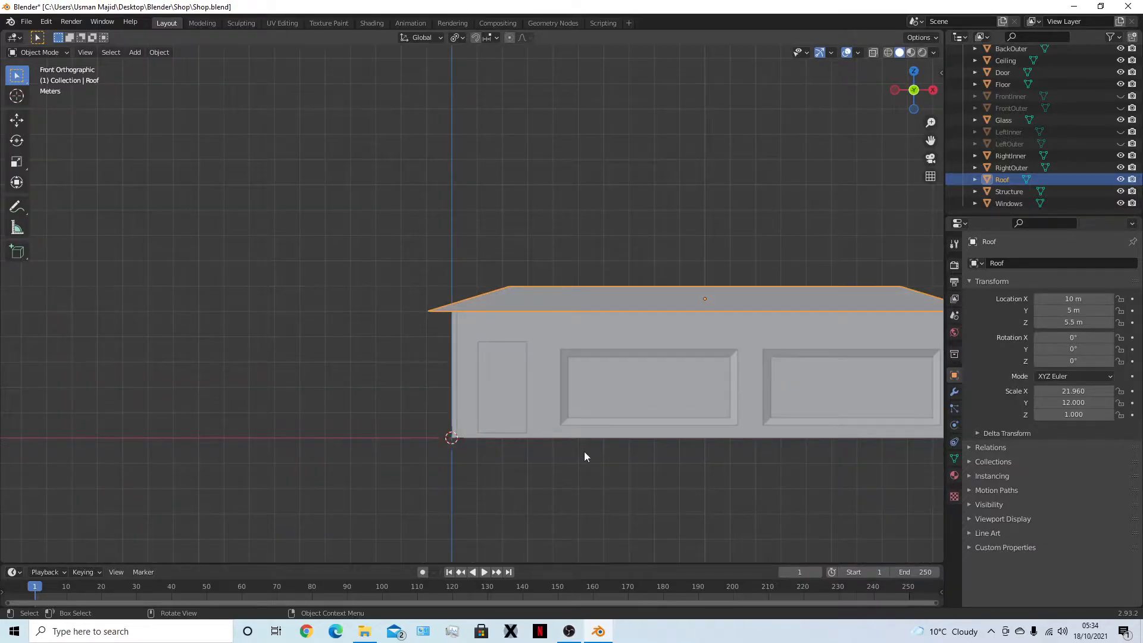
key("h")
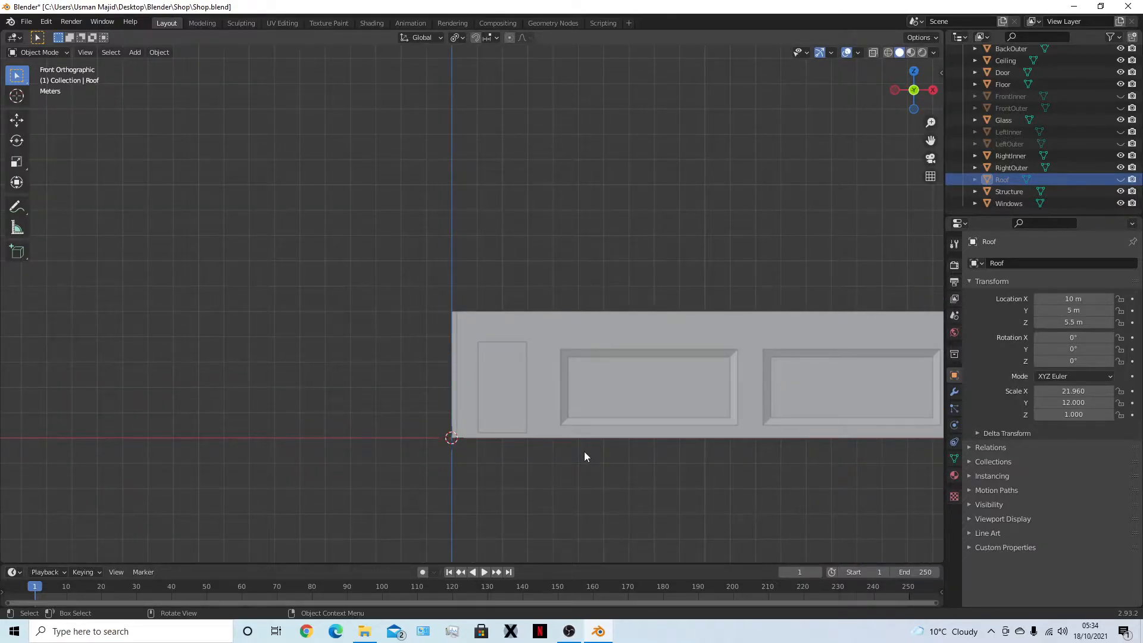
key("alt+h")
Move the Roof up 0.1 m along Z and check its fit over the walls from the front and below
key("g")
key("z")
type(".1")
key("Return")
middle_click_drag(716, 447, 624, 443)
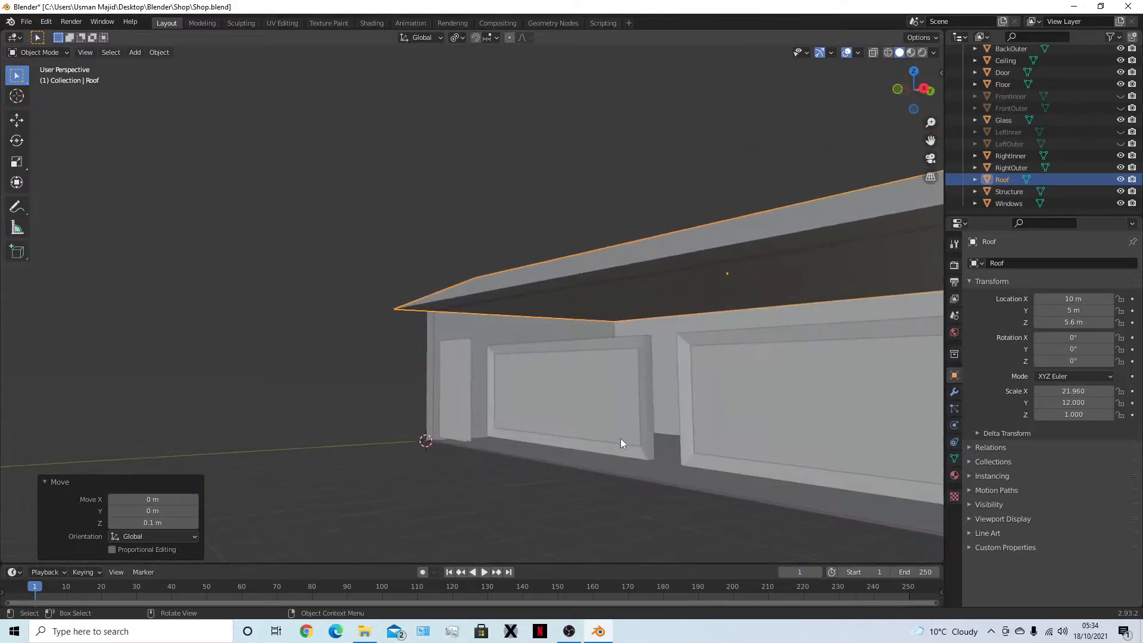
key("KP_1")
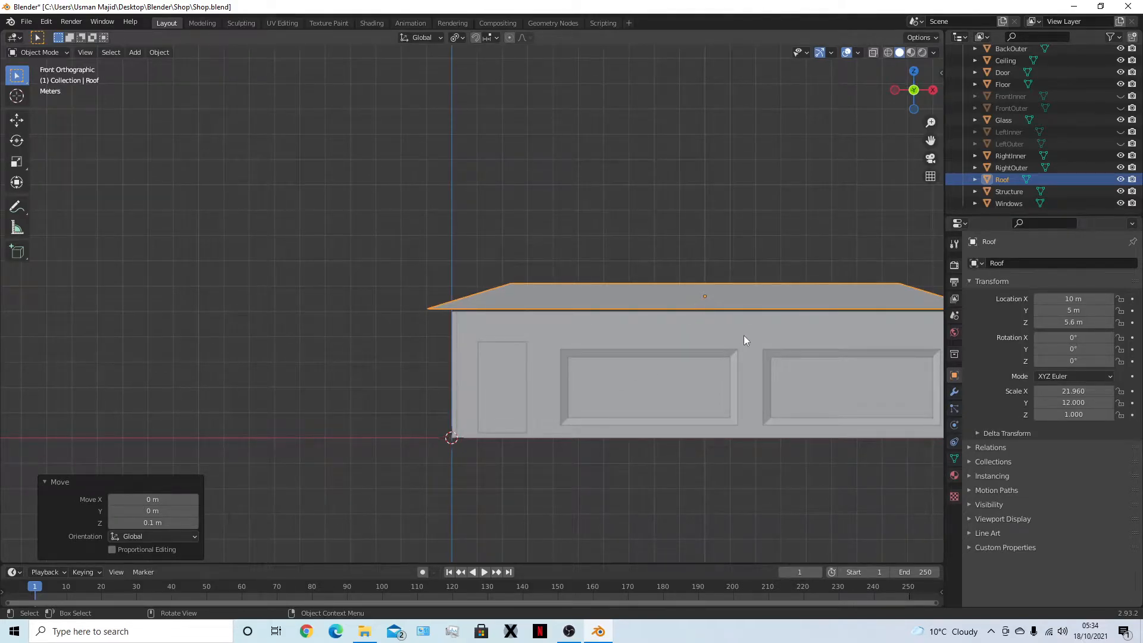
middle_click_drag(535, 347, 584, 278)
middle_click_drag(642, 369, 515, 247)
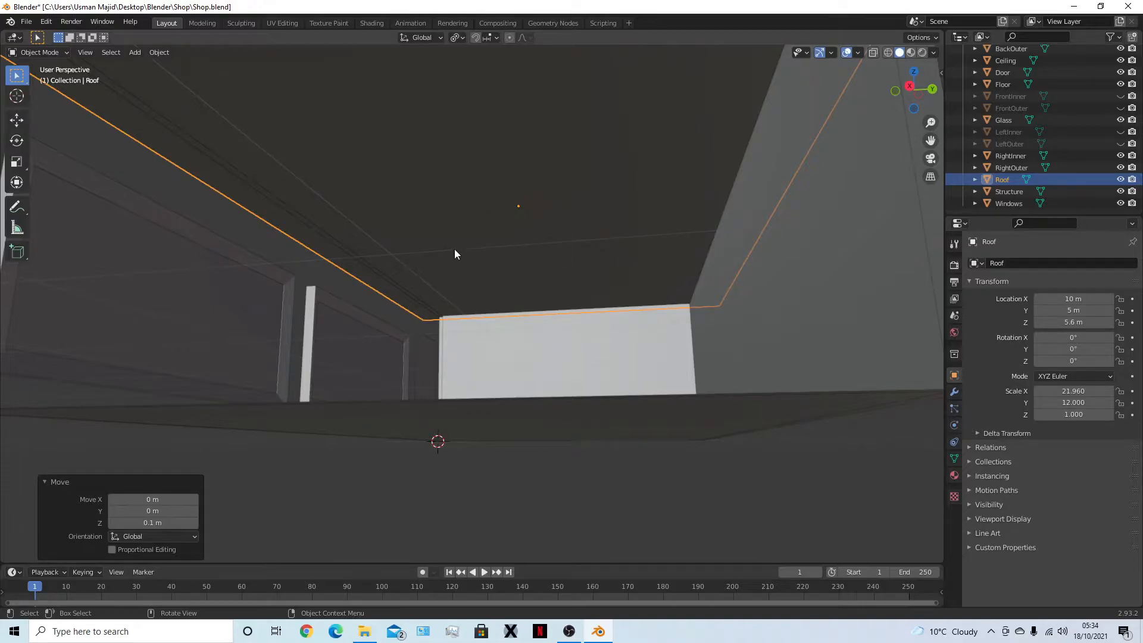
scroll(505, 256, "down", 8)
middle_click_drag(505, 256, 652, 278)
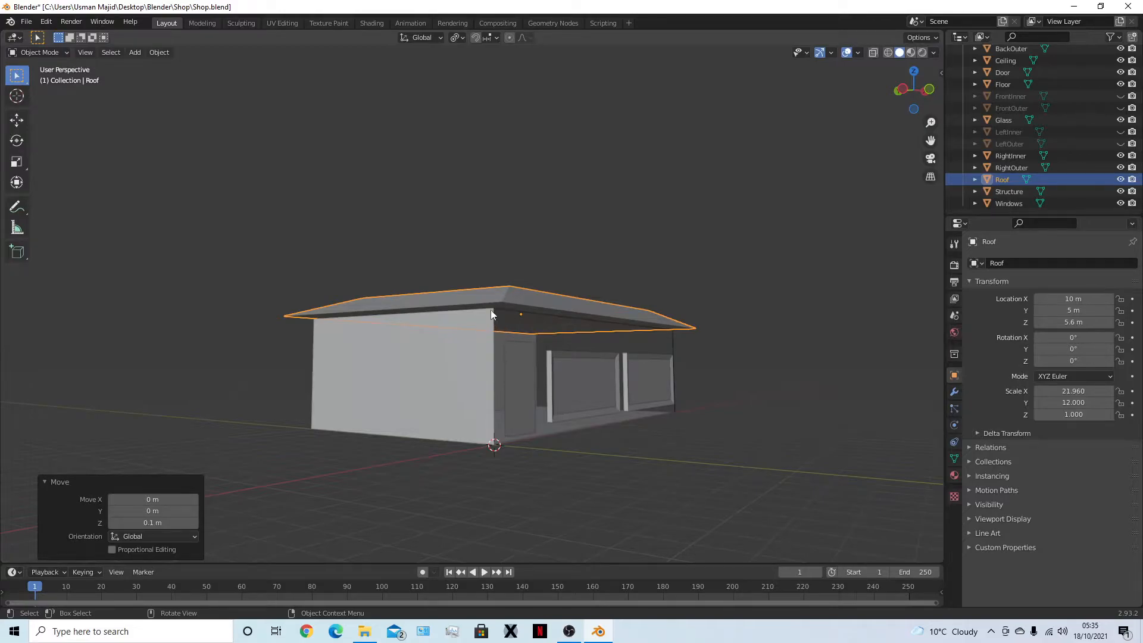
Try to thicken the Roof by selecting its base corners and extruding the underside about 0.2 m downward
key("Tab")
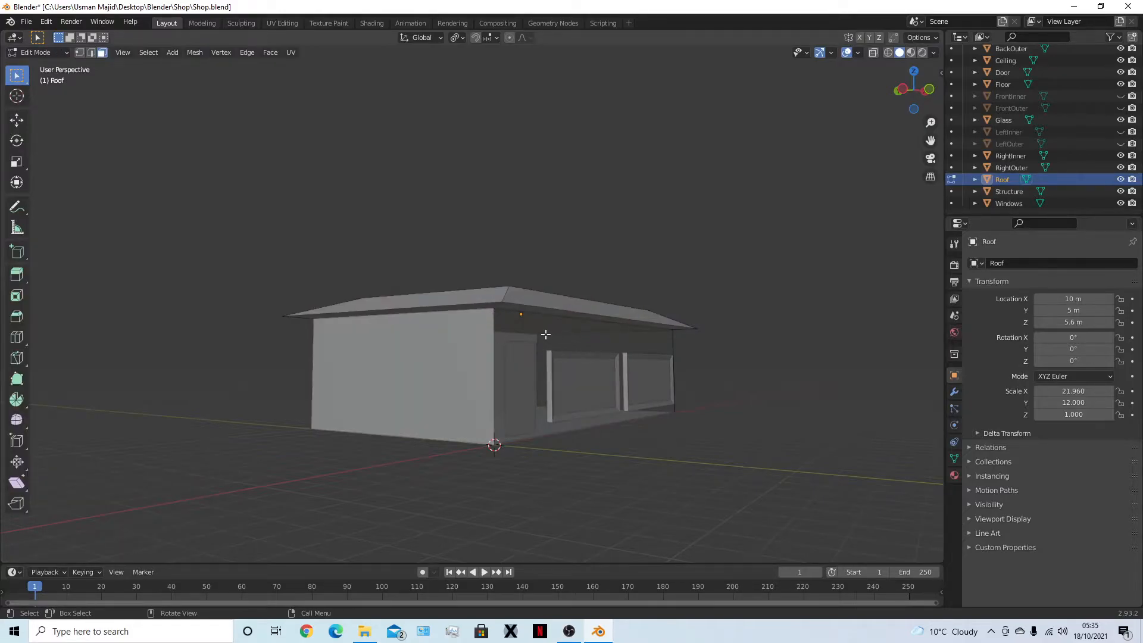
left_click(511, 305, "alt")
key("2")
scroll(513, 315, "up", 2)
left_click(534, 305)
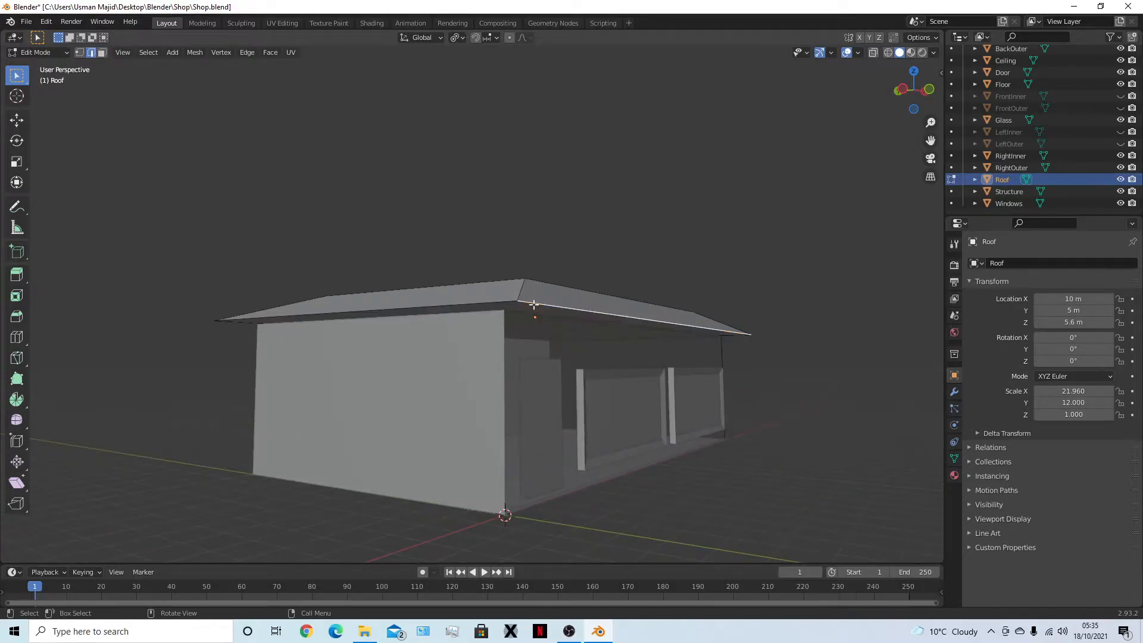
left_click(516, 302)
left_click(518, 302)
middle_click_drag(517, 302, 531, 309)
key("1")
left_click(570, 288)
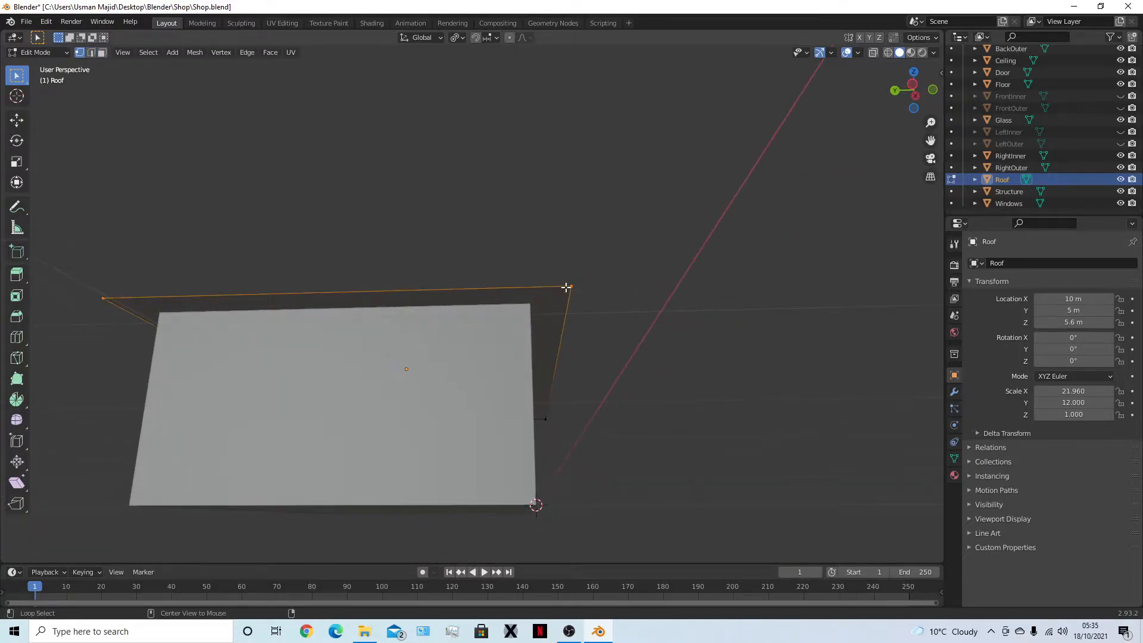
middle_click_drag(447, 322, 474, 316)
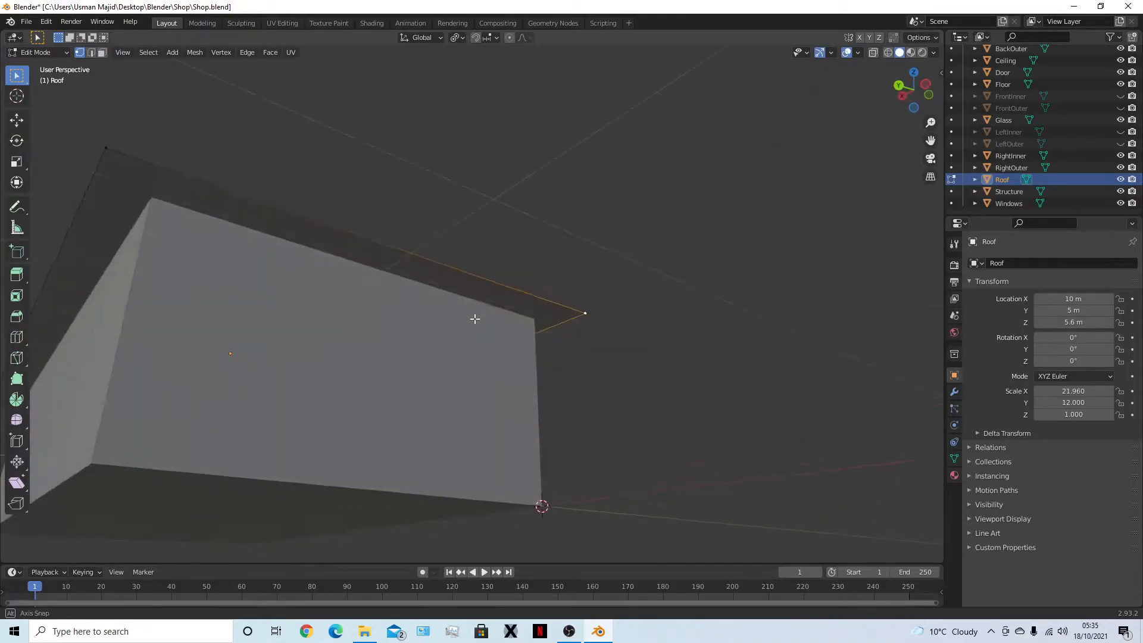
middle_click_drag(150, 231, 209, 232)
key("e")
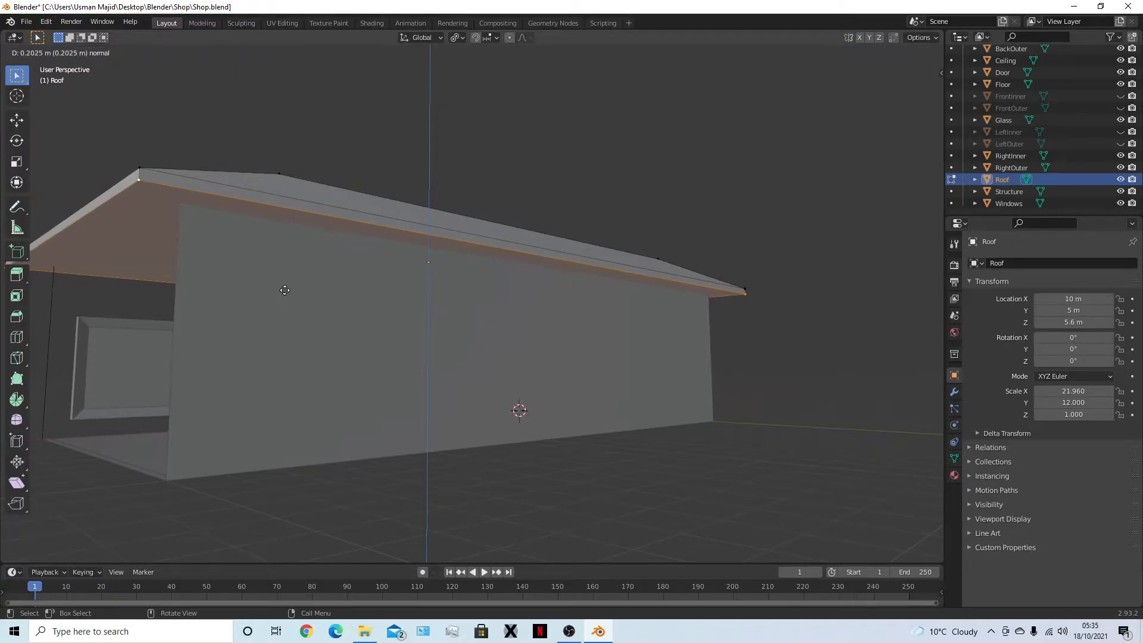
left_click(284, 290)
middle_click_drag(284, 290, 296, 296)
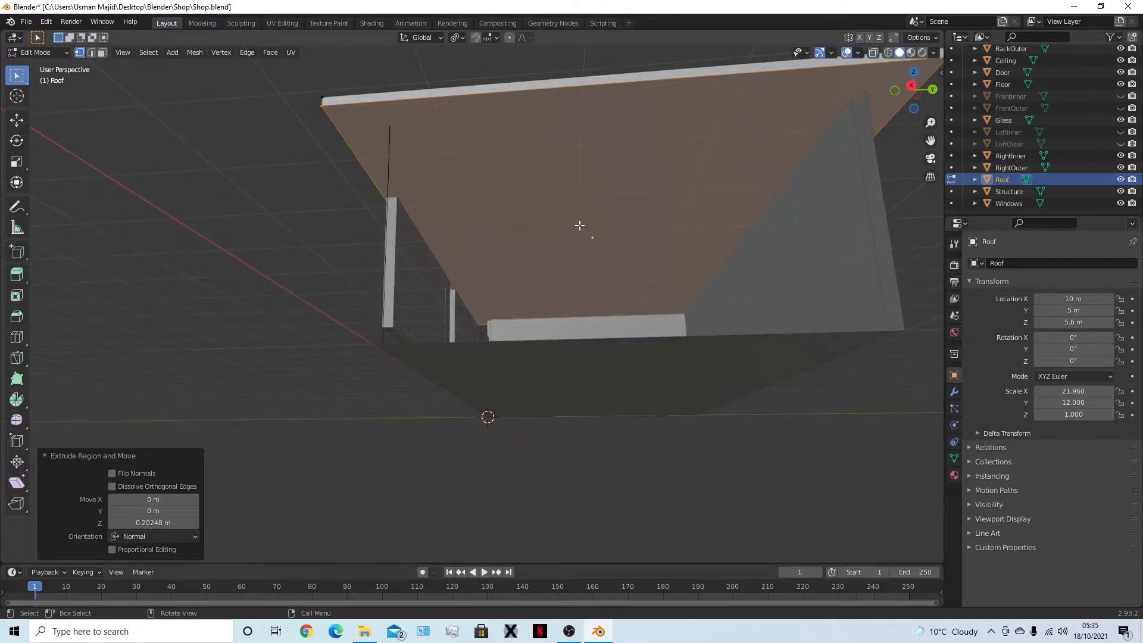
key("ctrl+i")
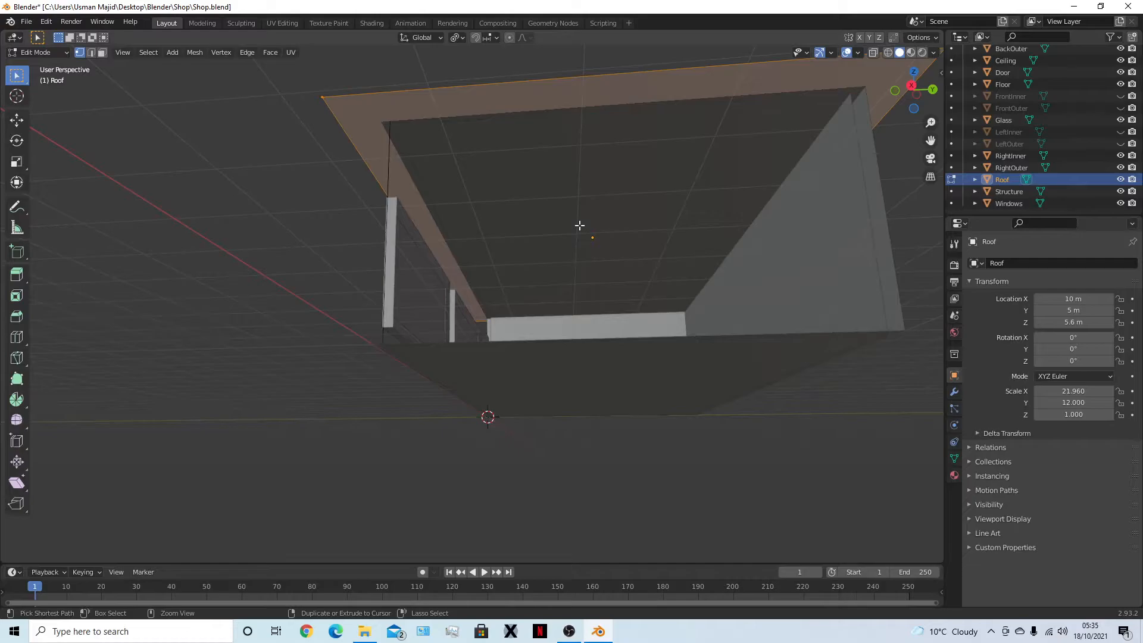
left_click(580, 225, "ctrl")
Return to Object Mode and isolate the Roof by hiding every other object
scroll(592, 276, "down", 10)
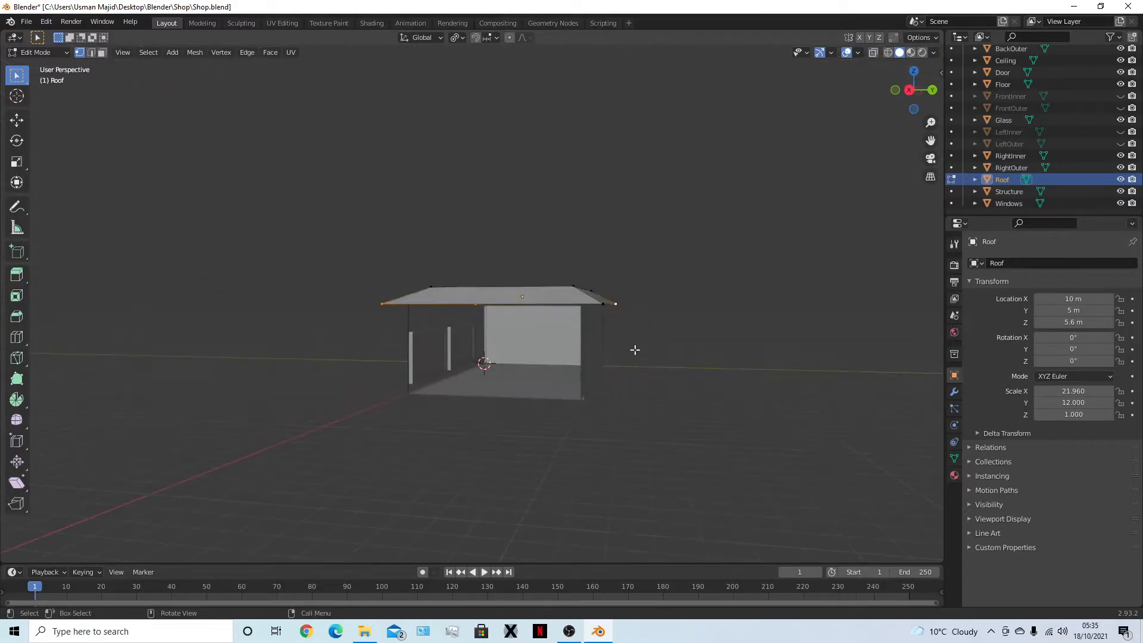
key("Tab")
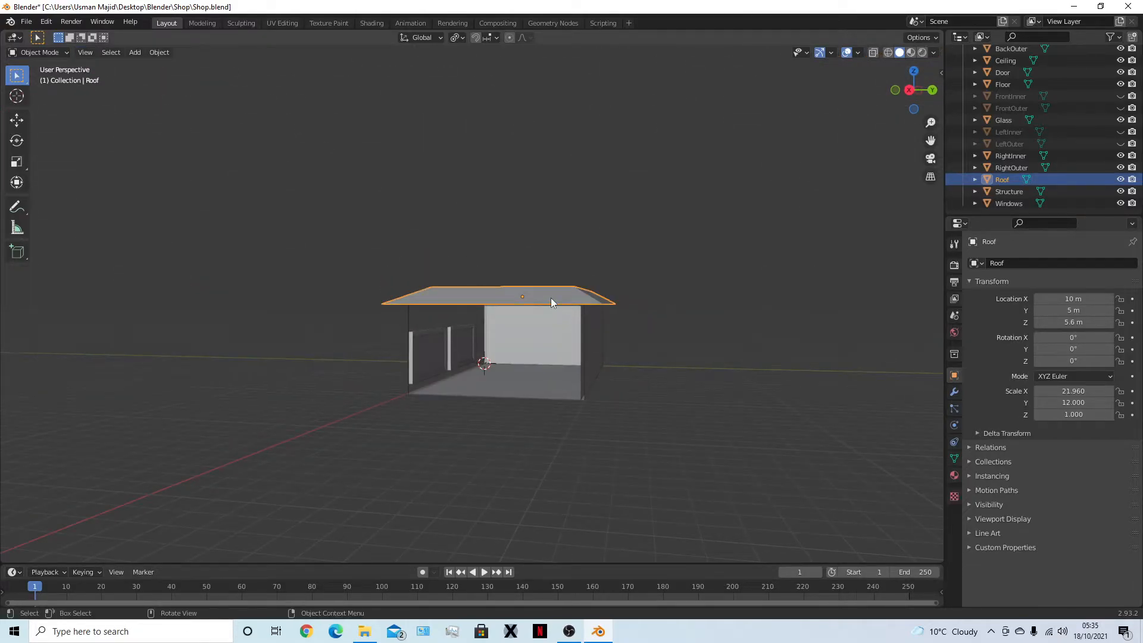
key("shift+h")
mouse_move(552, 352)
middle_mouse_down()
mouse_move(523, 319)
mouse_move(531, 352)
mouse_move(551, 341)
middle_mouse_up()
Inset the Roof's underside face with a thickness of 0.05
key("Tab")
key("3")
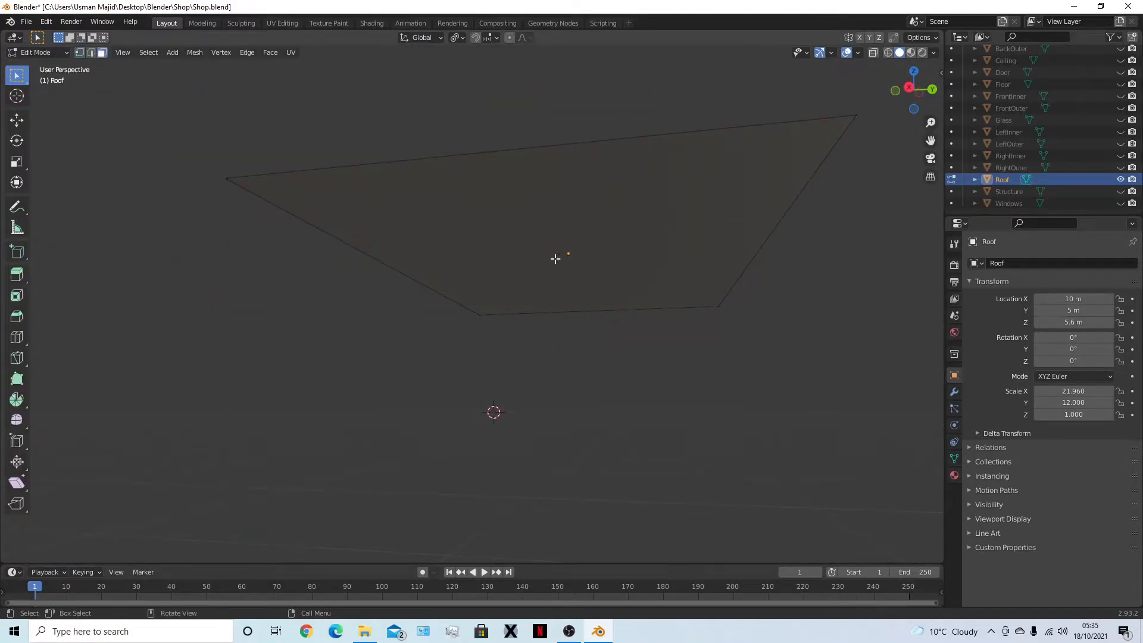
left_click(498, 298)
mouse_move(498, 299)
middle_mouse_down()
mouse_move(543, 339)
mouse_move(511, 302)
middle_mouse_up()
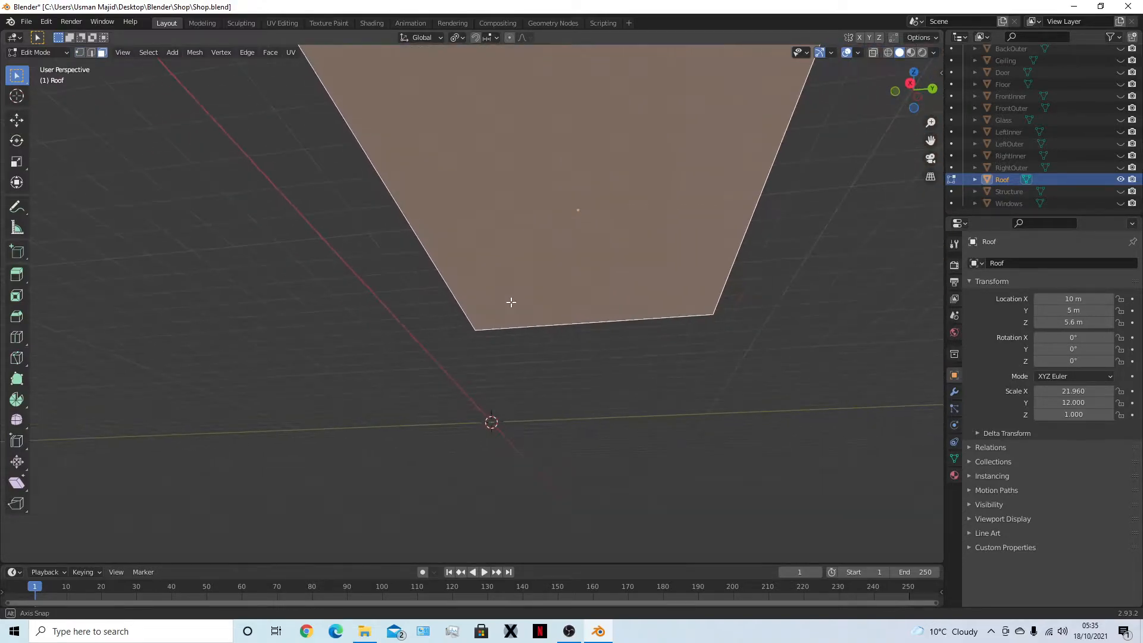
scroll(715, 264, "down", 1)
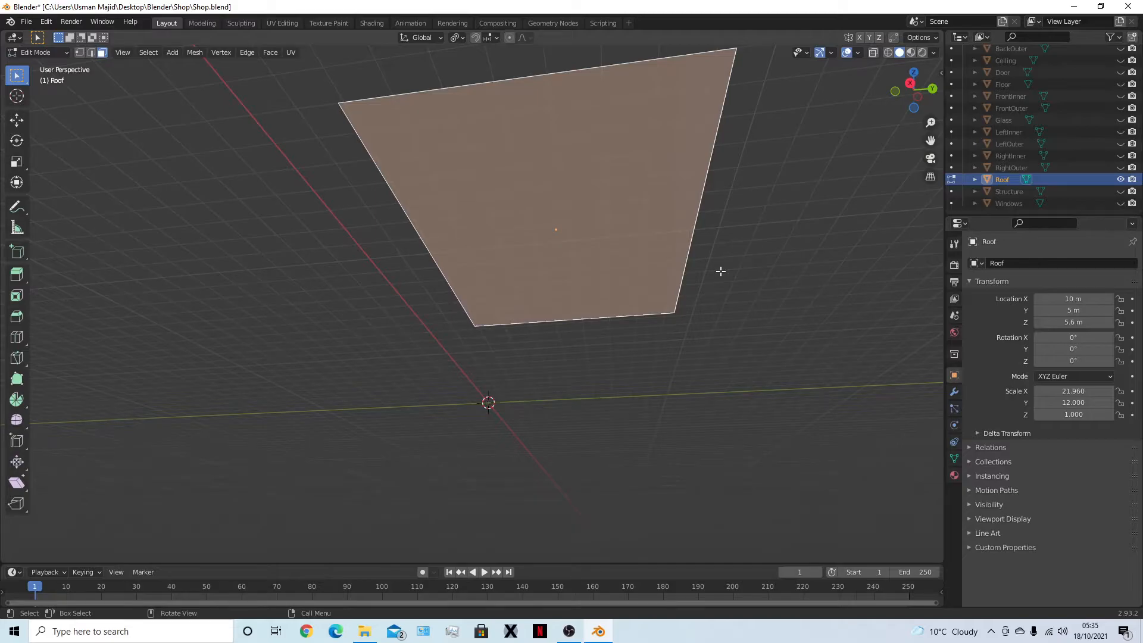
type("i")
type("0.1")
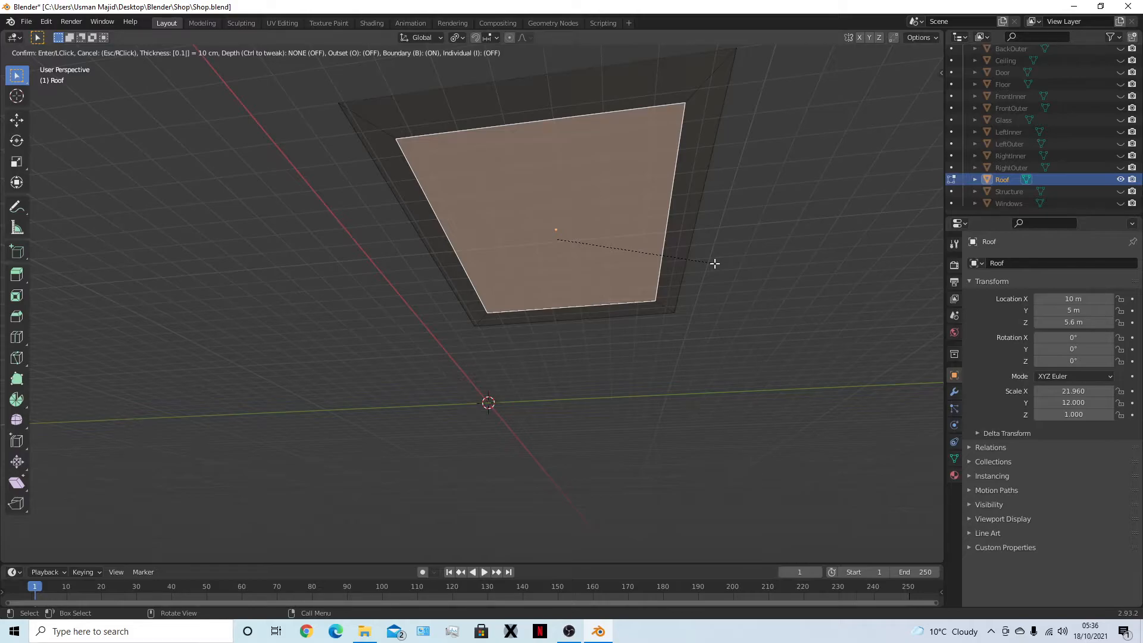
key("BackSpace")
type("0")
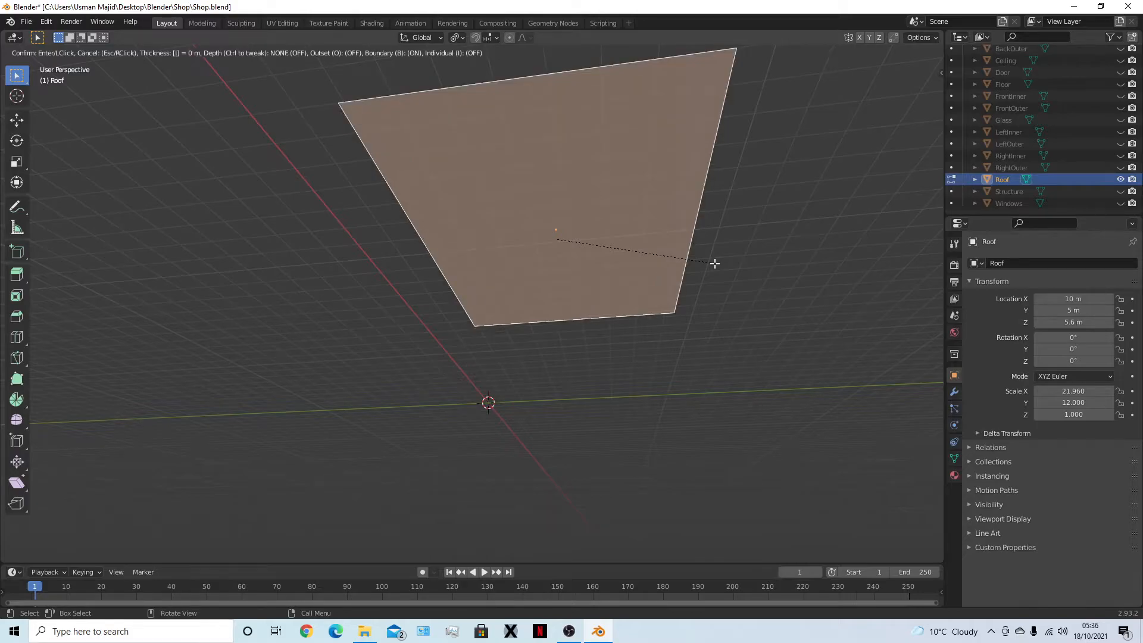
type(".05")
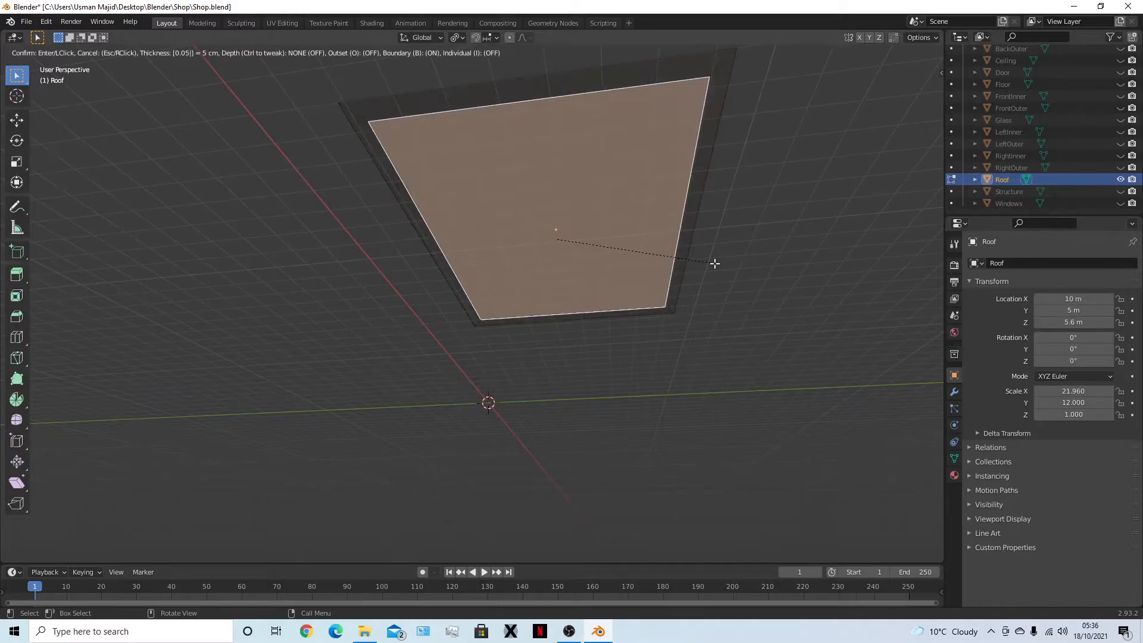
key("Return")
Select the border faces around the inset on the Roof's underside and extrude them 0.2 m downward
middle_click_drag(747, 252, 716, 329)
left_click(703, 267)
left_click(481, 256, "shift")
left_click(530, 321, "shift")
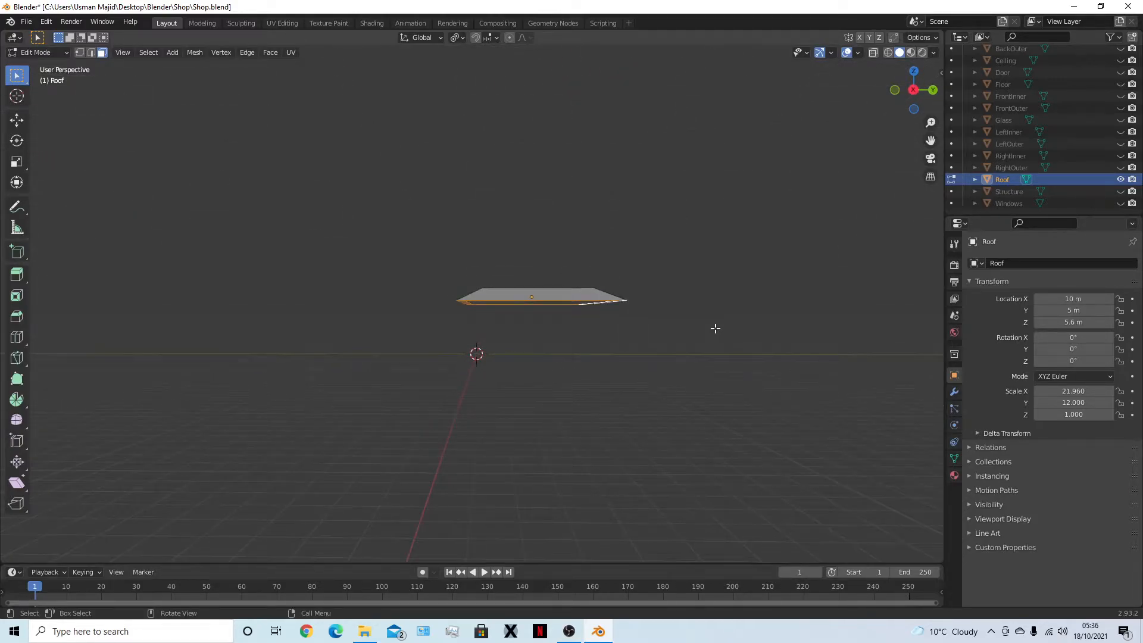
key("e")
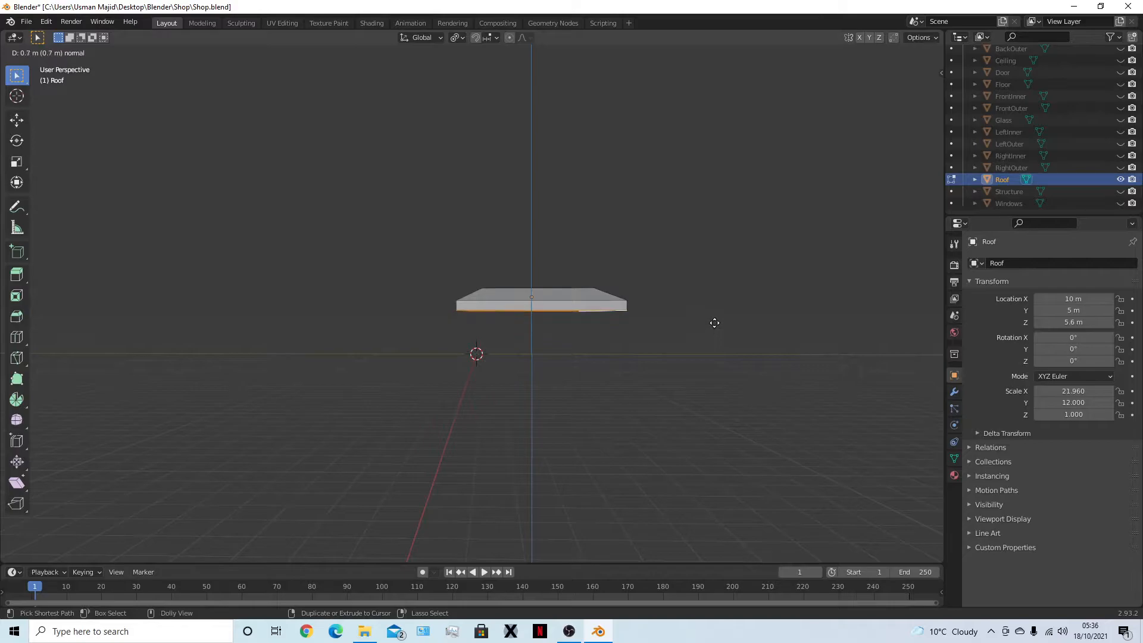
left_click(708, 261)
middle_click_drag(623, 385, 567, 300)
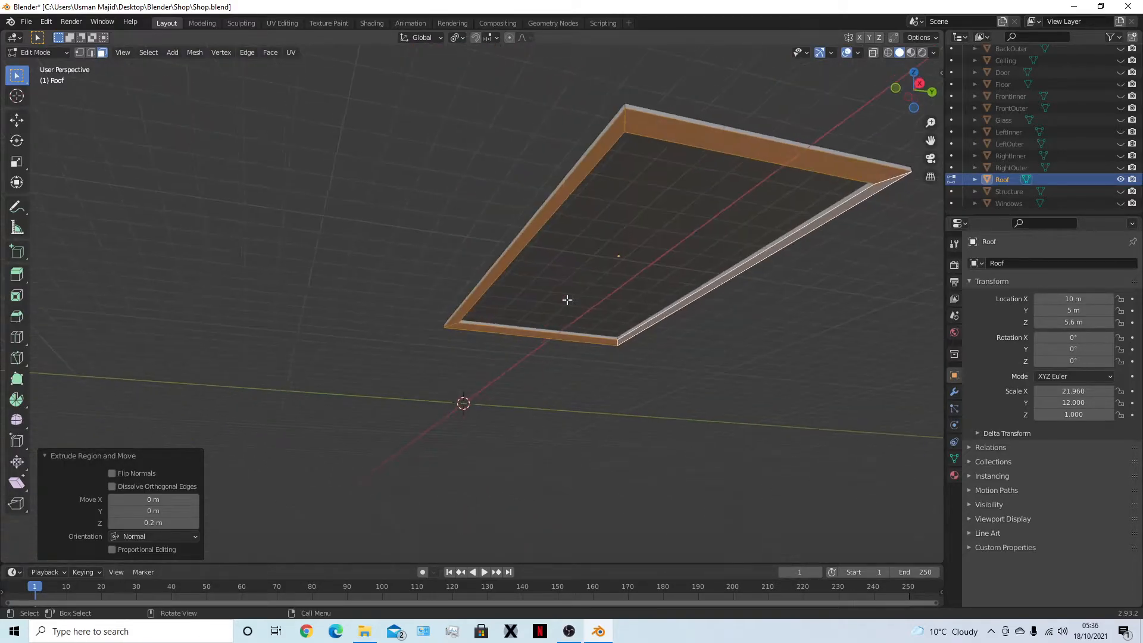
left_click(464, 244)
middle_click_drag(464, 245, 456, 281)
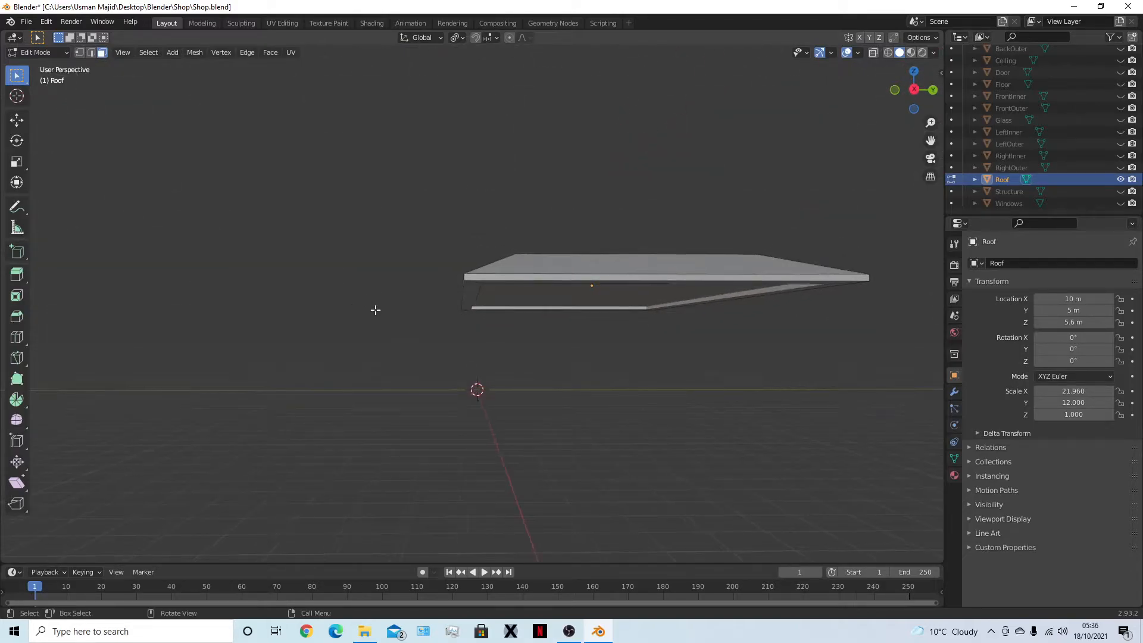
Return to Object Mode, unhide all the shop's parts and clear the selection
key("Tab")
middle_click_drag(524, 375, 507, 349)
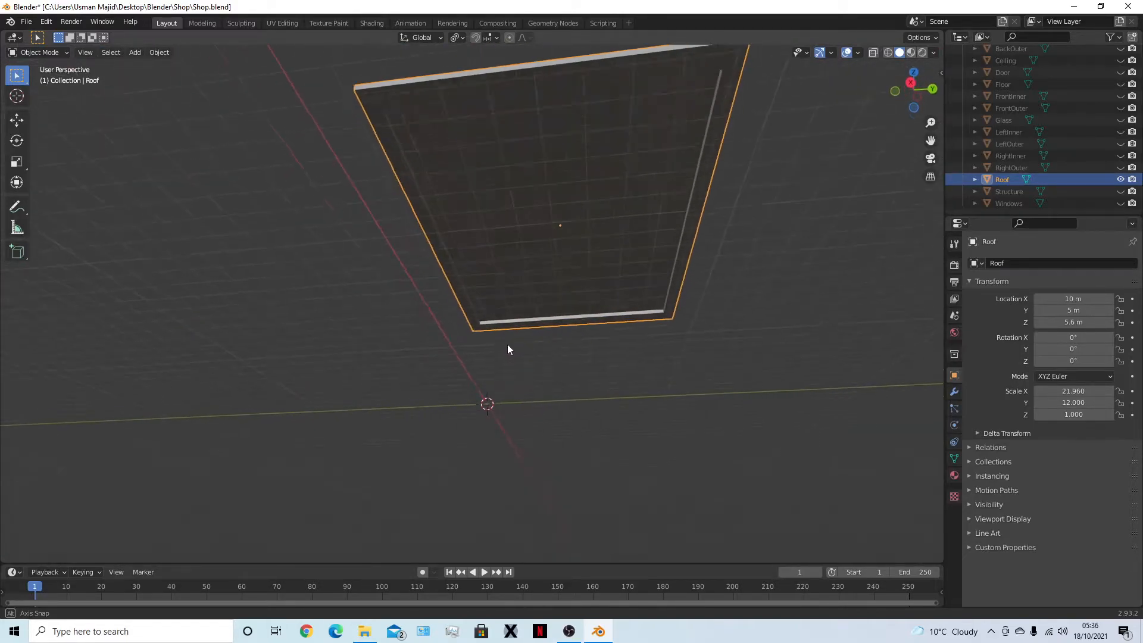
key("alt+h")
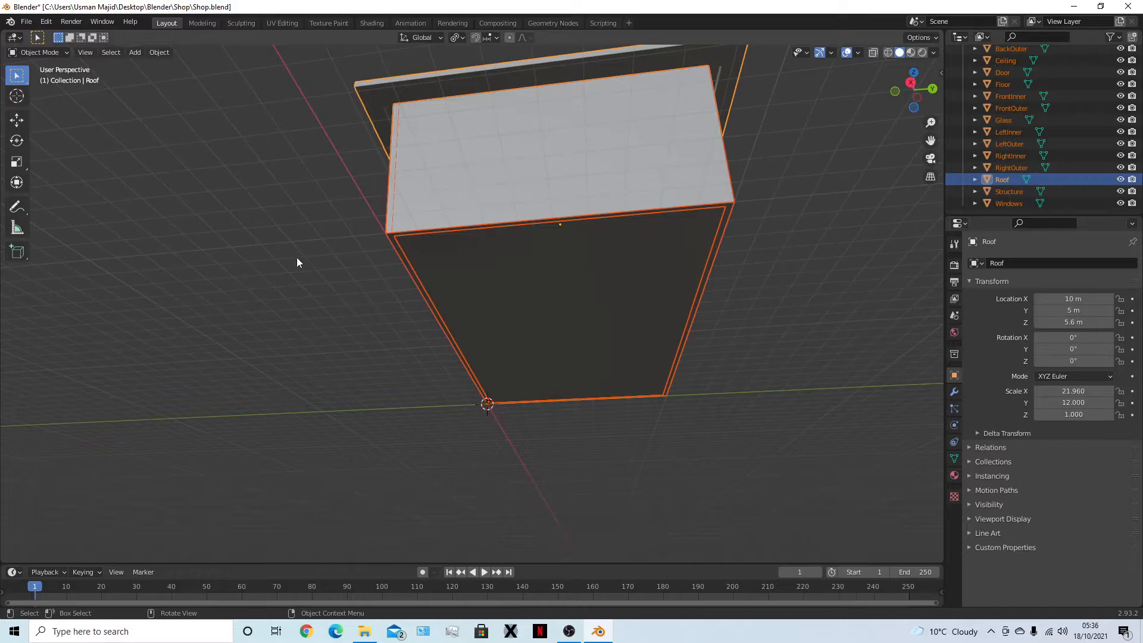
left_click(319, 267)
middle_click_drag(266, 266, 577, 298)
Select the Roof and compare the wall corner beneath its overhang with the Roof hidden and shown
left_click(577, 298)
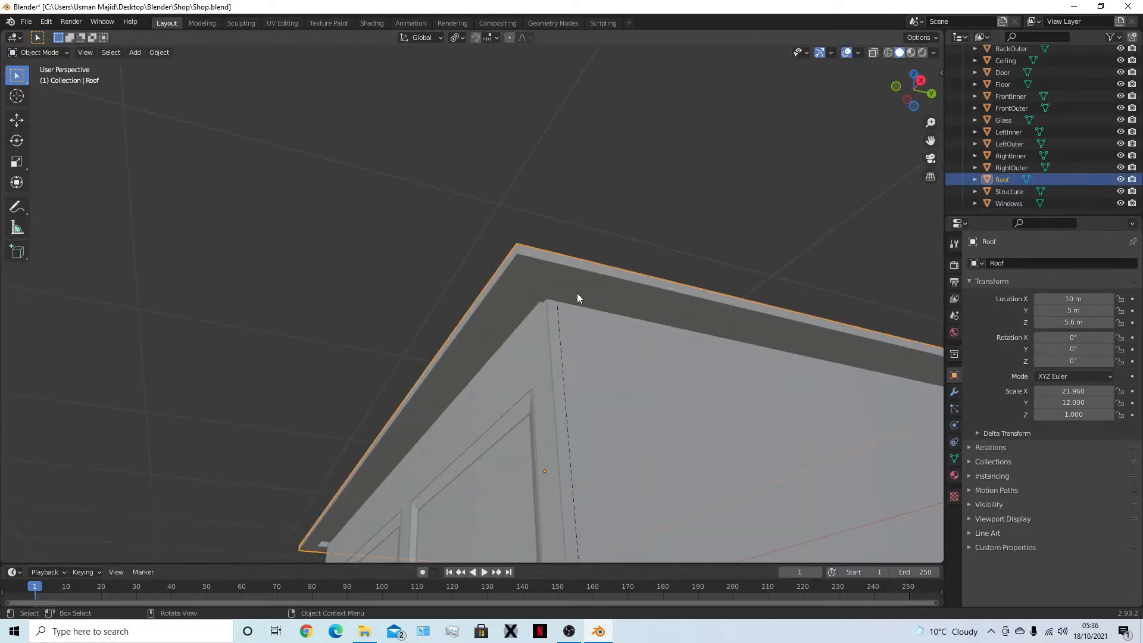
key("h")
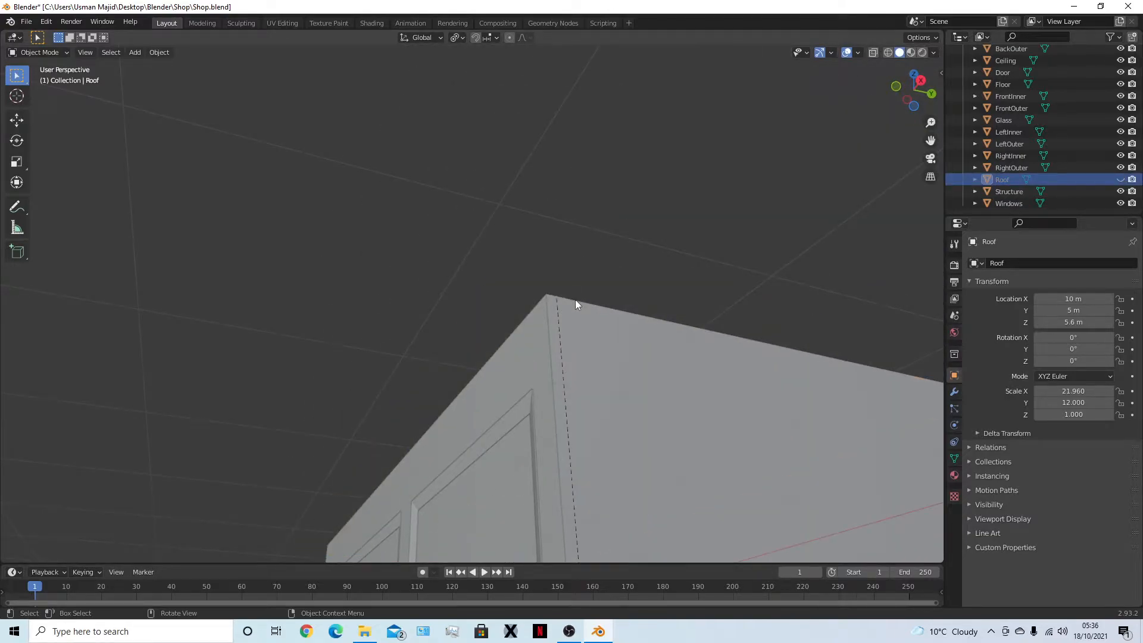
key("alt")
key("alt+h")
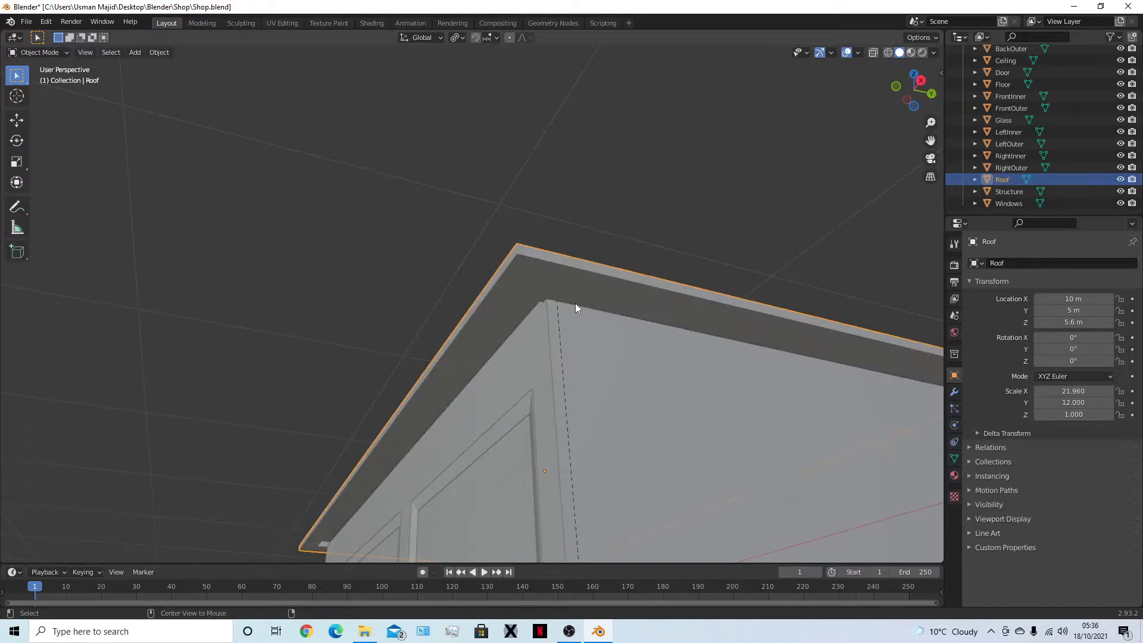
scroll(556, 300, "up", 3)
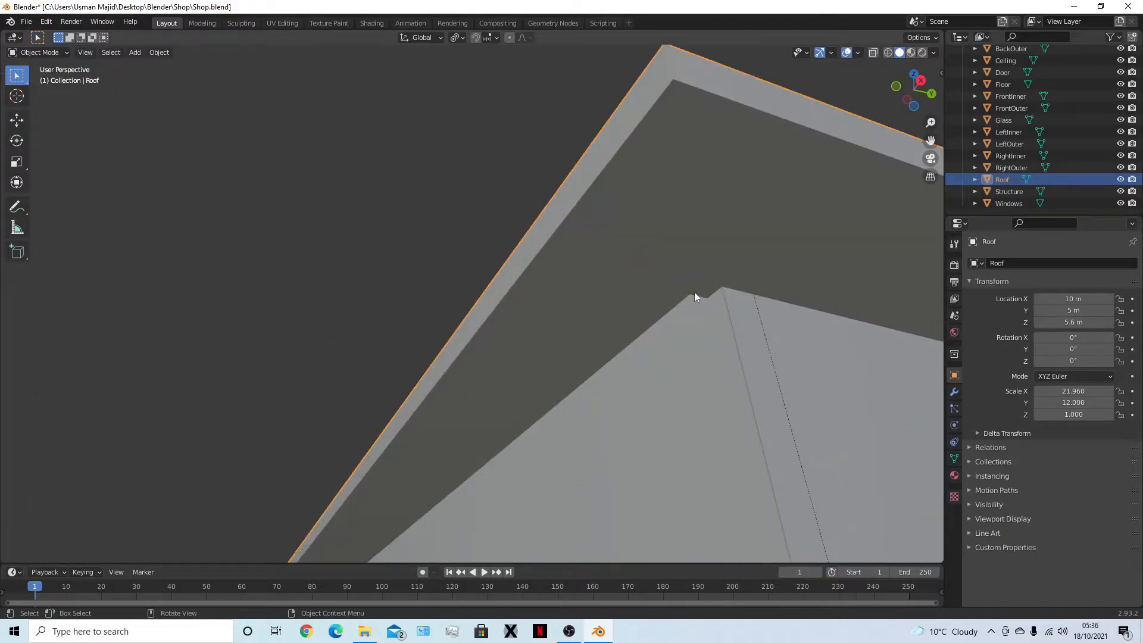
Inspect the Roof's overhang from below and toggle the Roof's visibility above the corner of the front wall
scroll(689, 305, "down", 8)
middle_click_drag(676, 344, 632, 273)
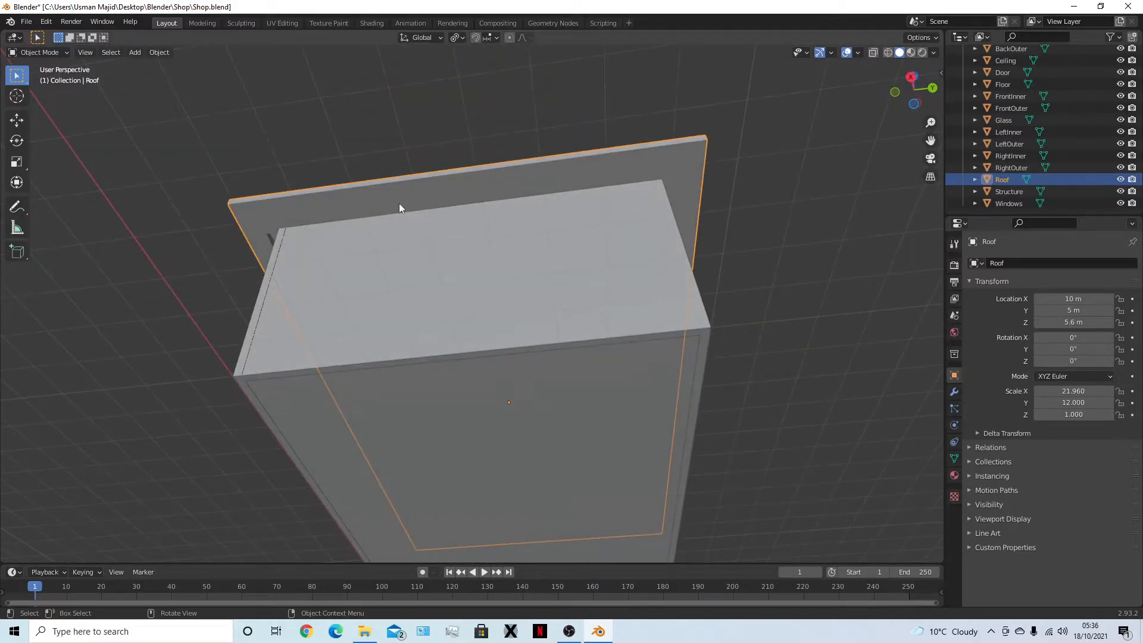
middle_click_drag(284, 231, 416, 284)
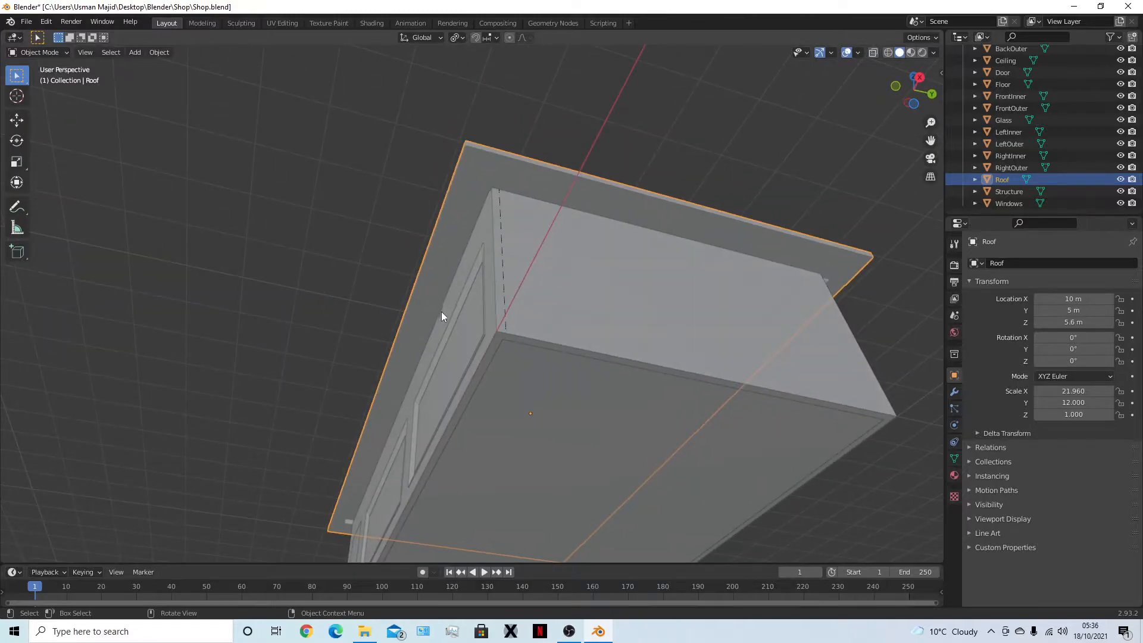
scroll(441, 312, "up", 8)
middle_click_drag(344, 258, 369, 241)
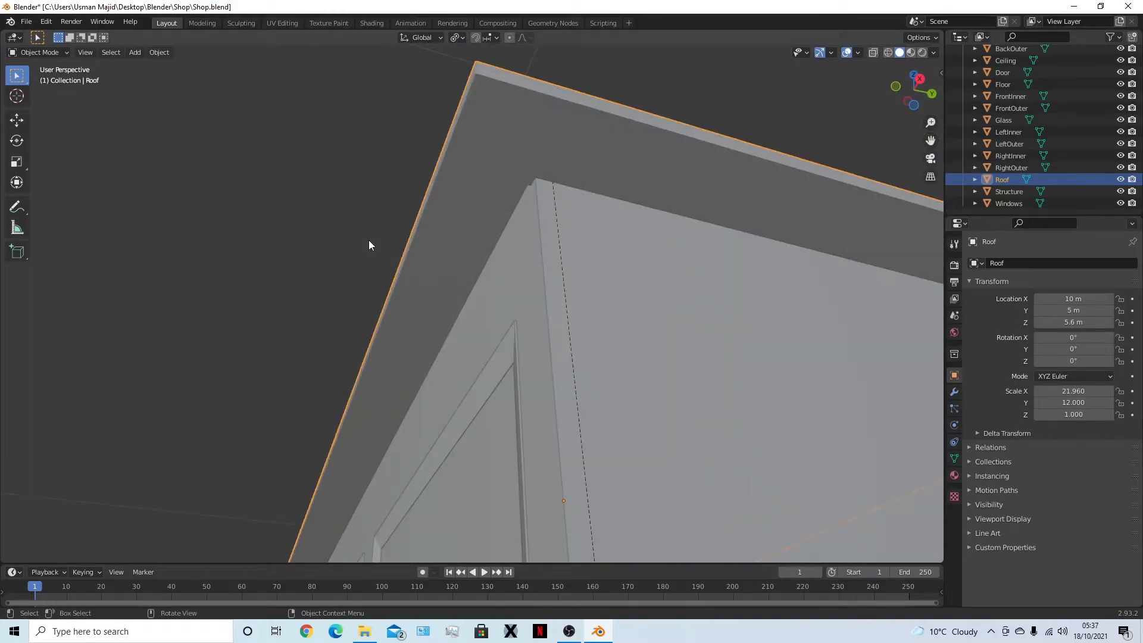
key("h")
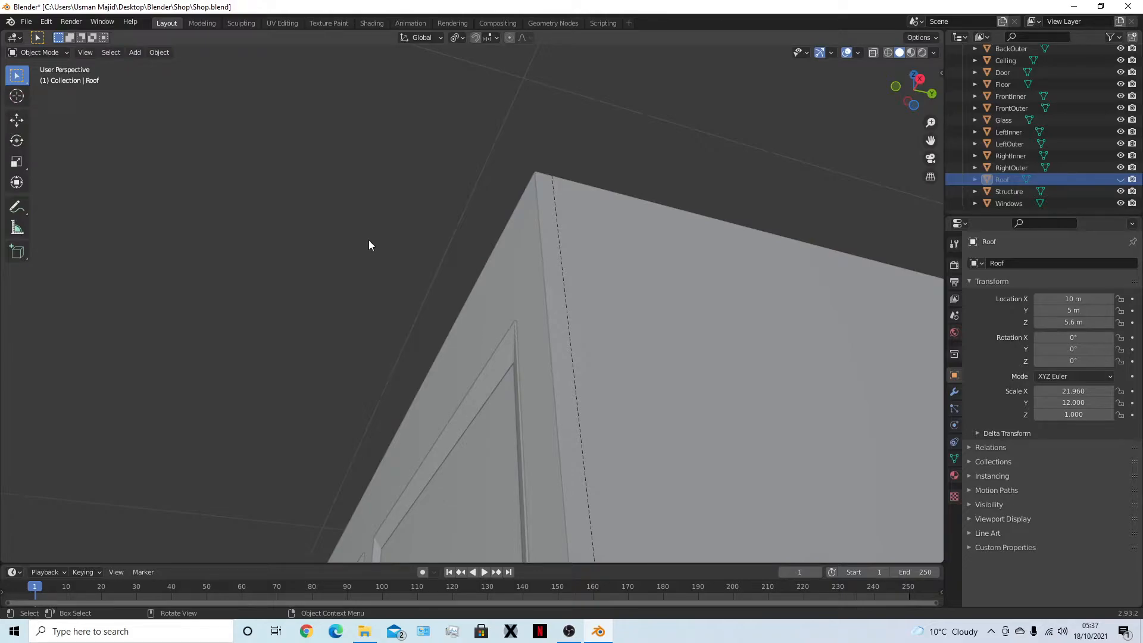
key("alt+h")
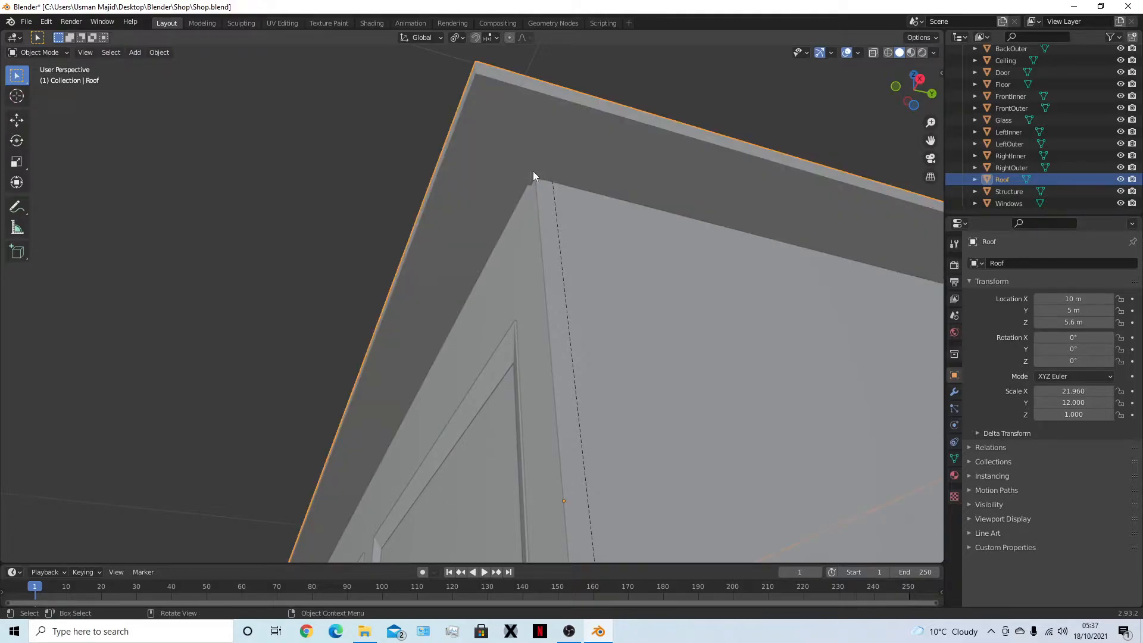
Open the Roof for vertex editing and try to move the underside inset's right-end corner vertices along X
key("Tab")
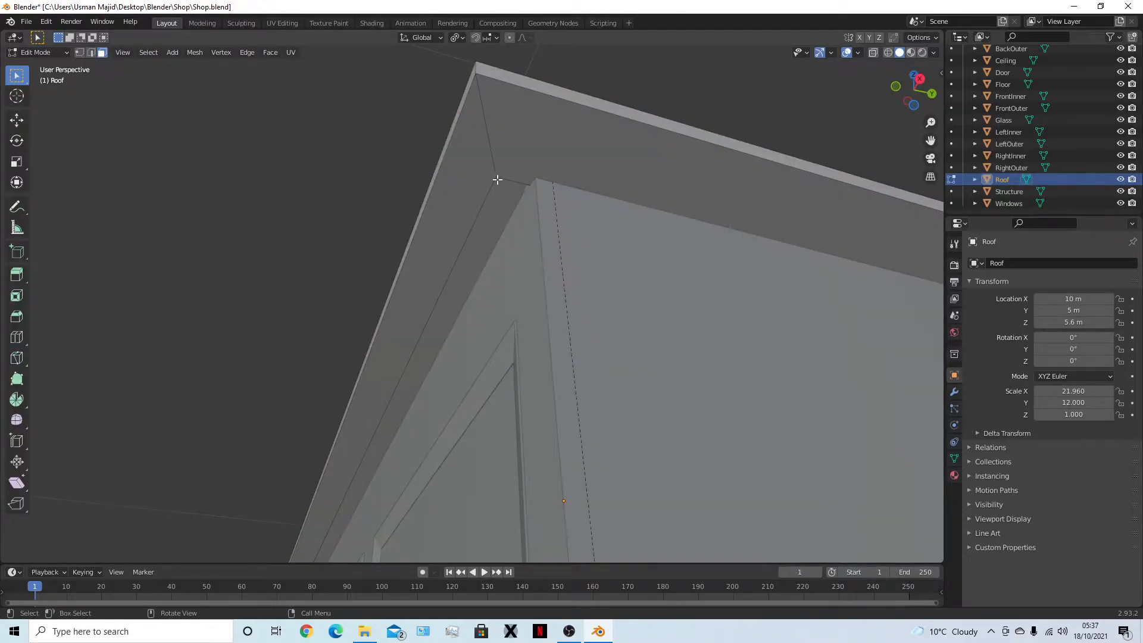
key("1")
scroll(640, 295, "down", 3)
left_click(483, 250, "shift")
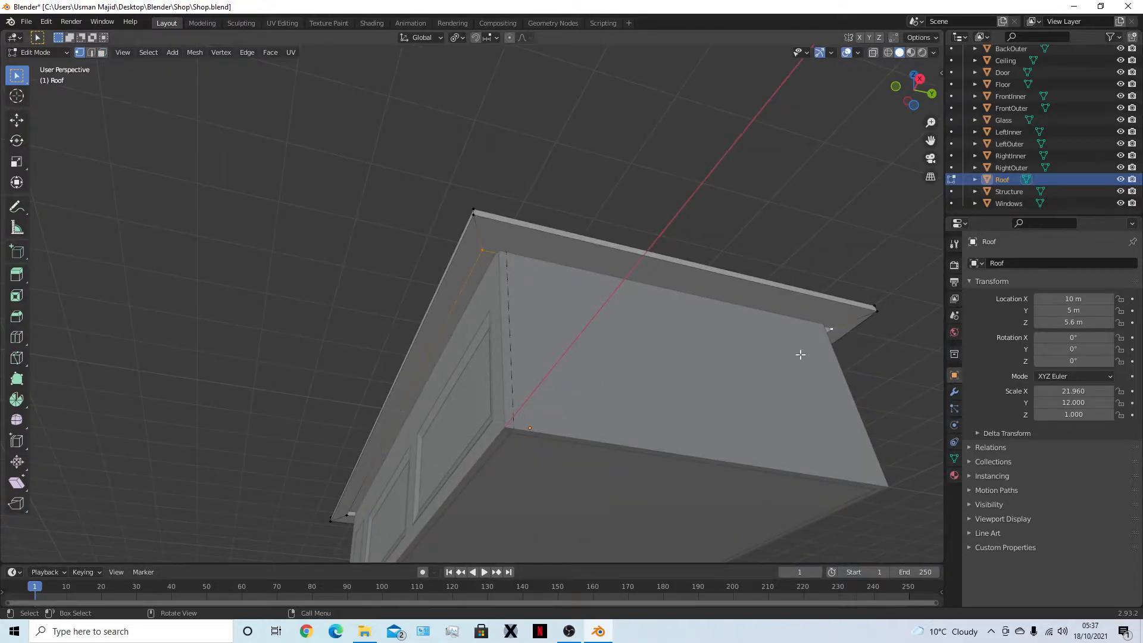
key("g")
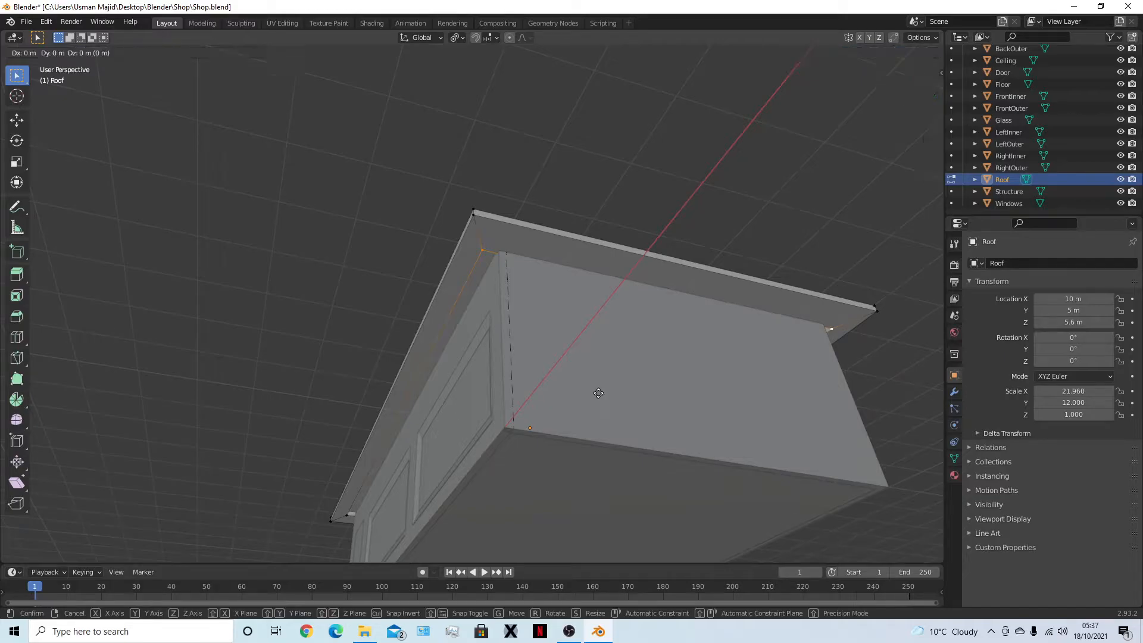
key("x")
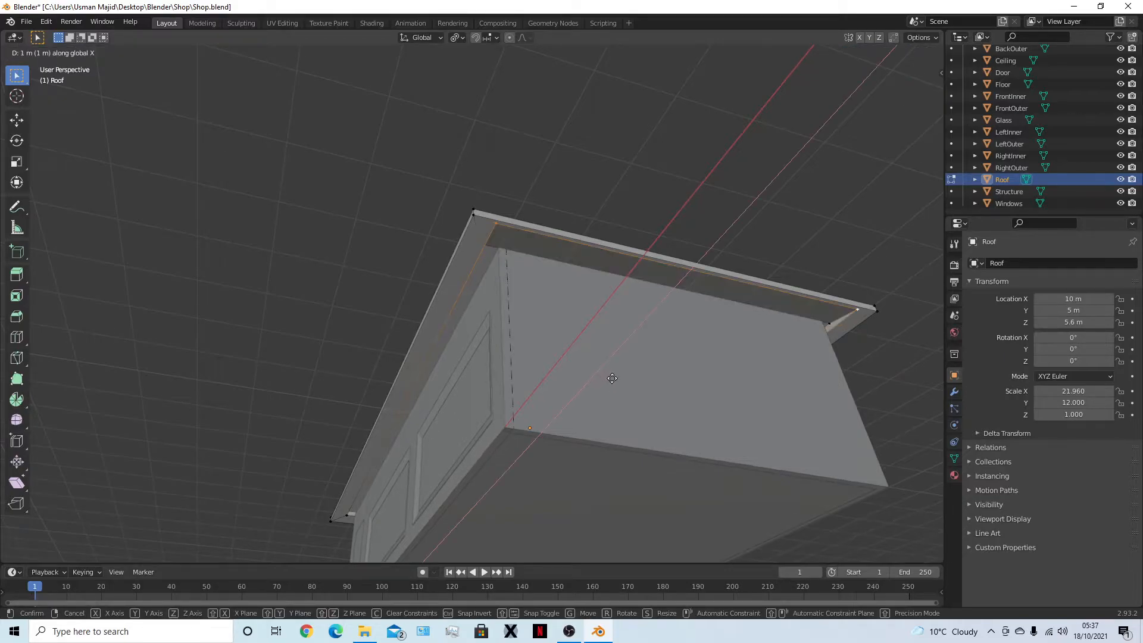
right_click(570, 427)
Using wireframe shading, select the inset's right-end corner vertices on the Roof's underside and move them 0.4 m along X
key("shift+z")
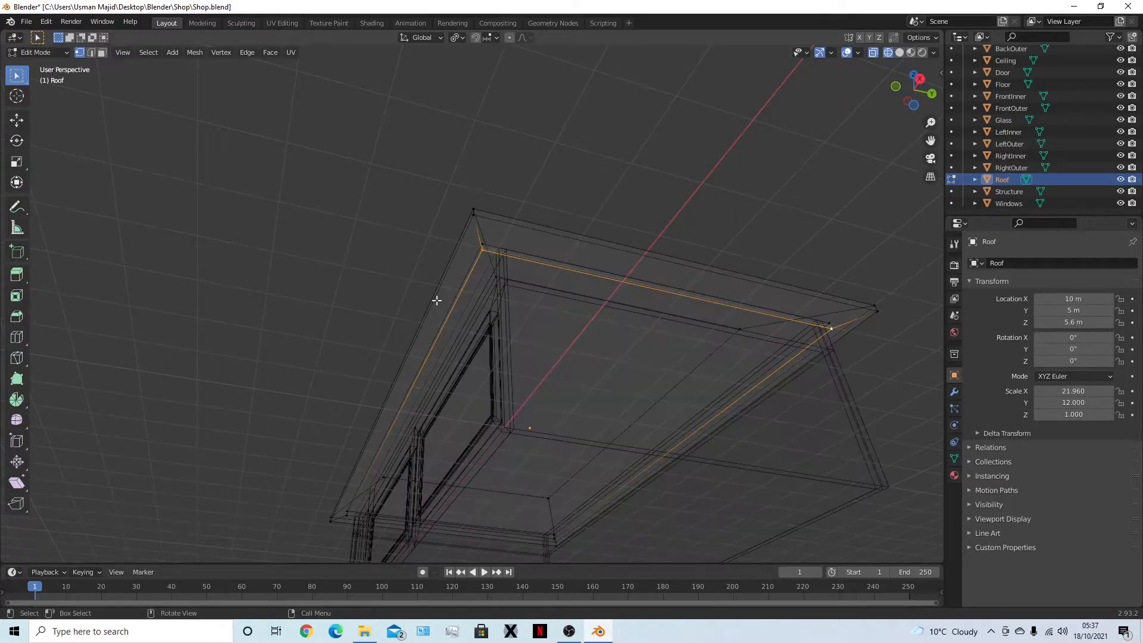
left_click(477, 244)
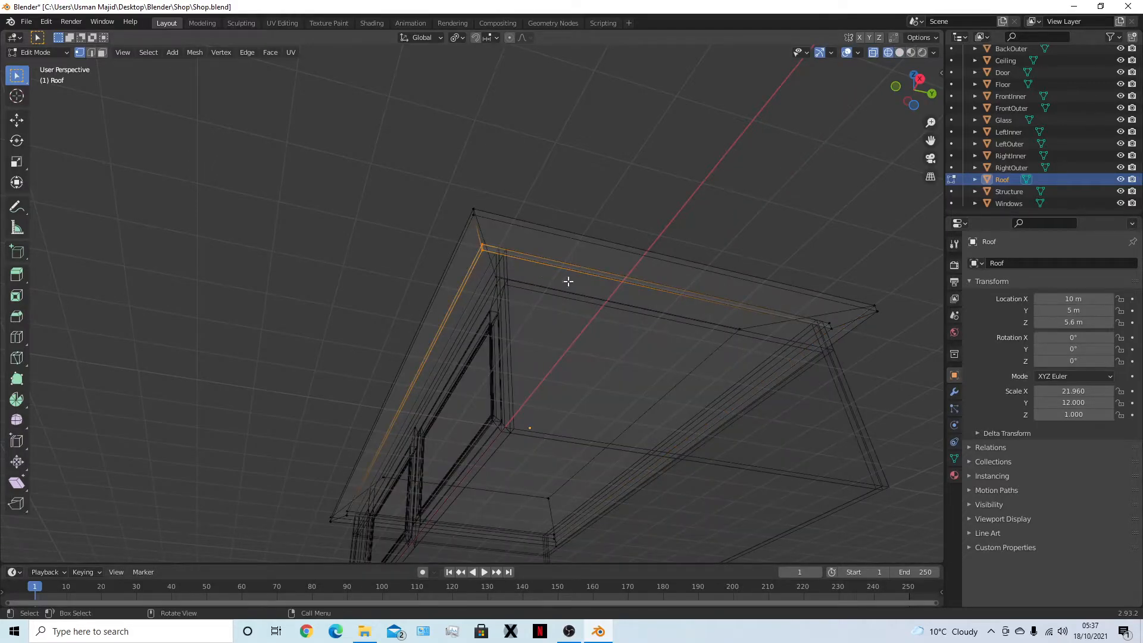
left_click(832, 326, "shift")
key("shift+z")
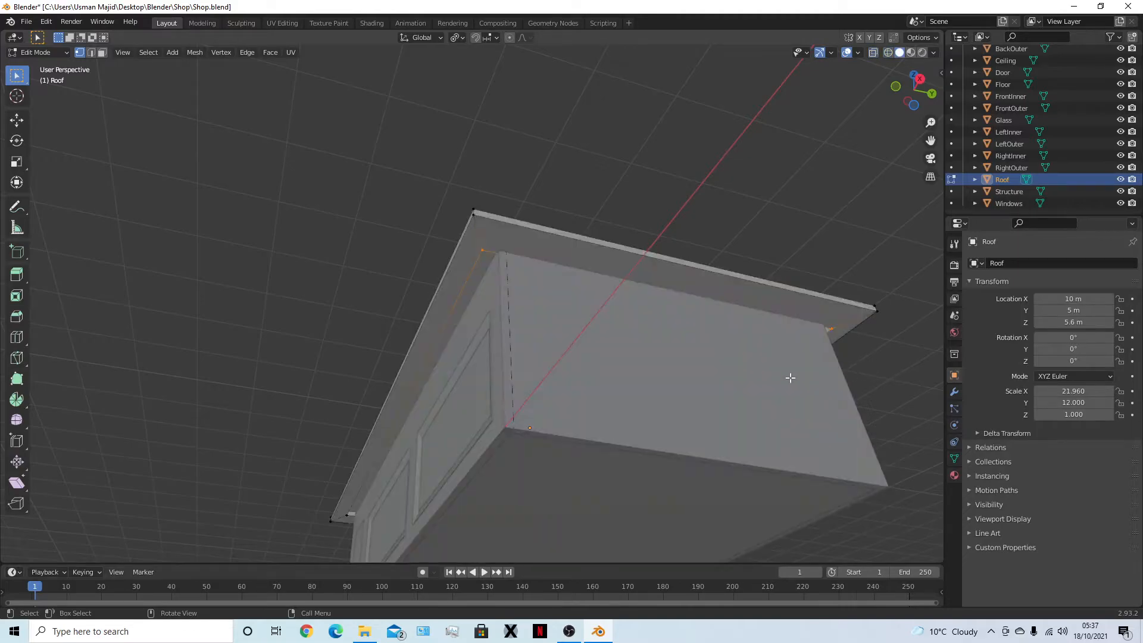
key("g")
key("x")
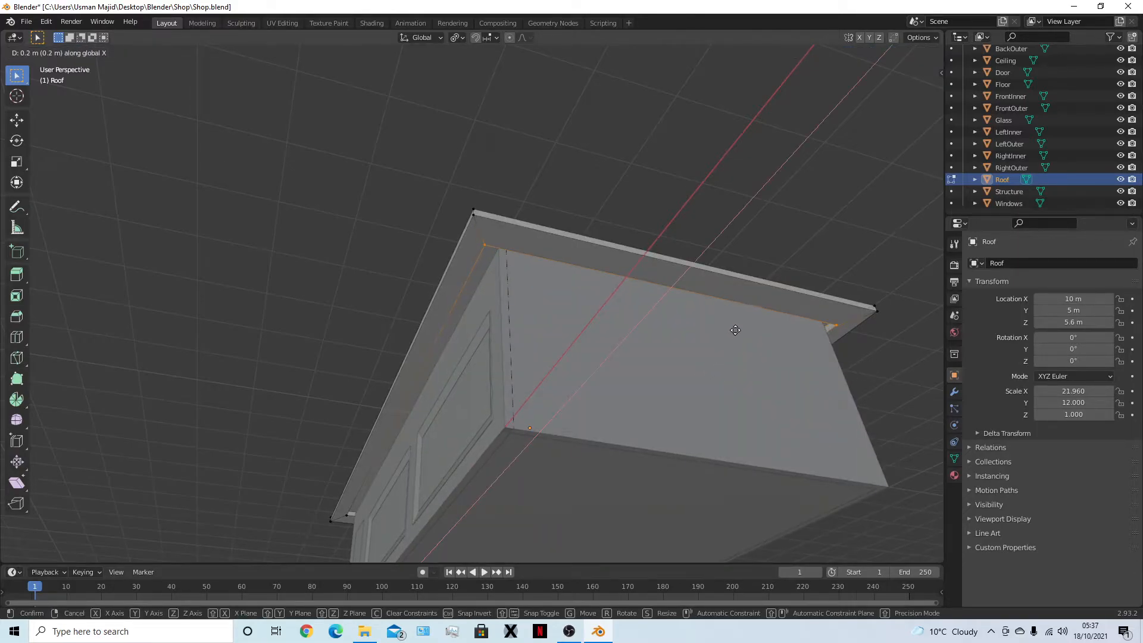
left_click(758, 278)
Select the inset's left-end corner vertices on the Roof's underside, move them outward along X, and return to Object Mode
middle_click_drag(757, 279, 529, 369)
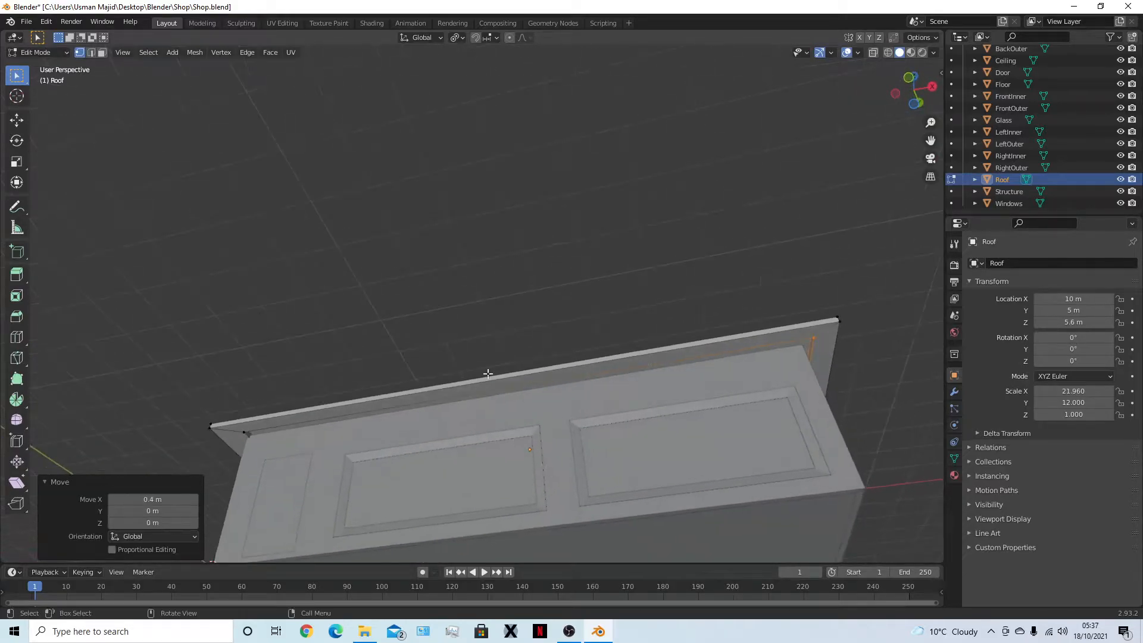
middle_click_drag(272, 480, 430, 338)
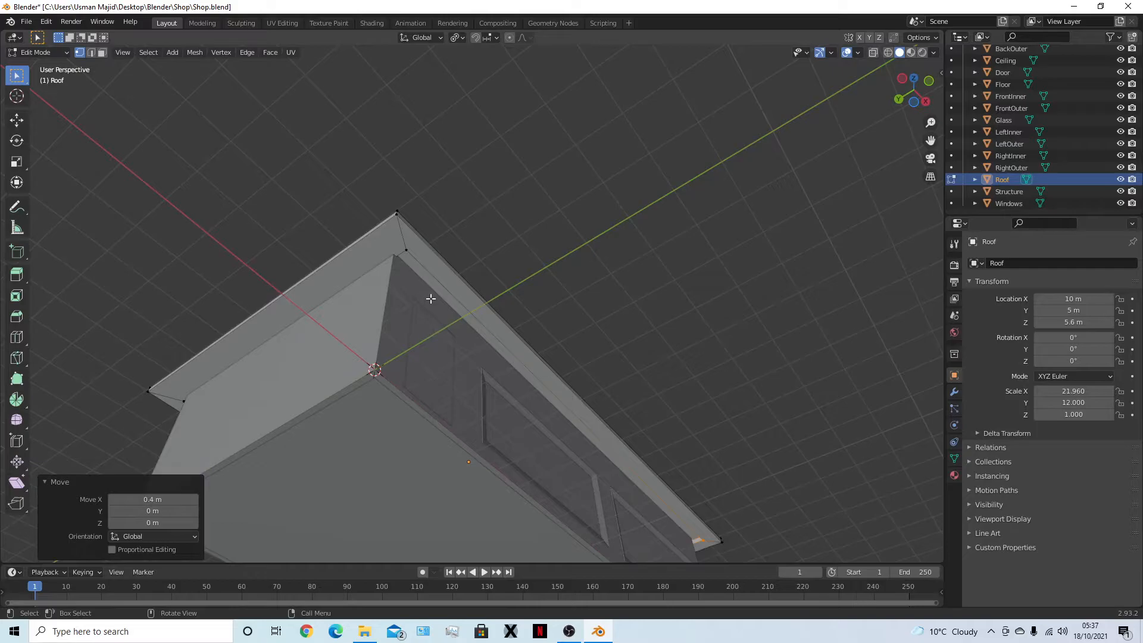
key("alt+z")
left_click(405, 247)
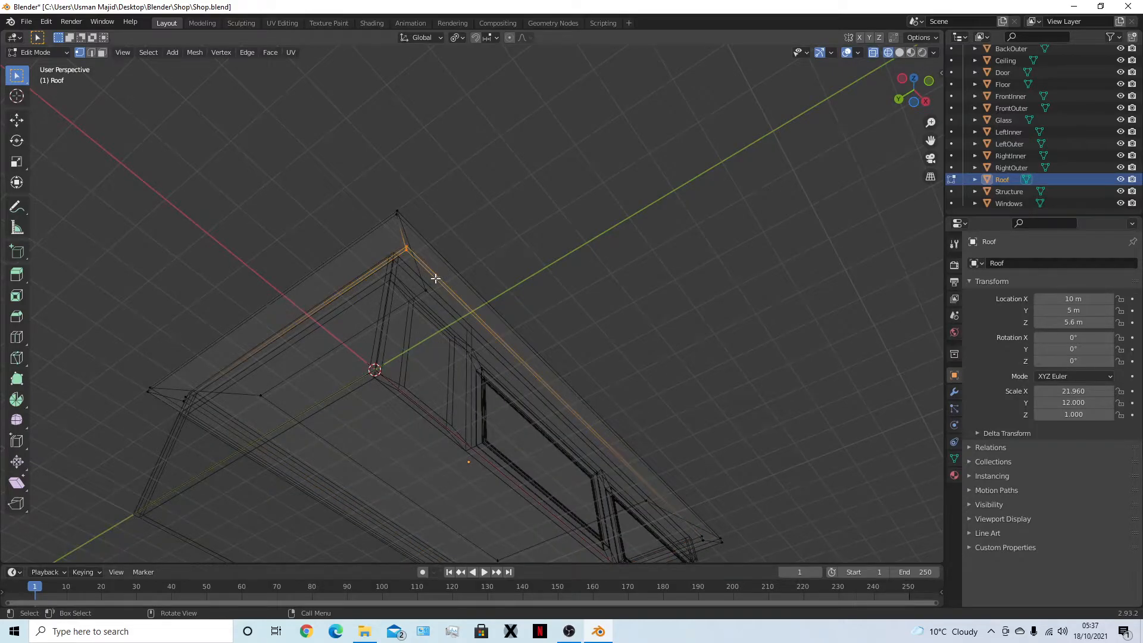
left_click(181, 395, "shift")
key("alt+z")
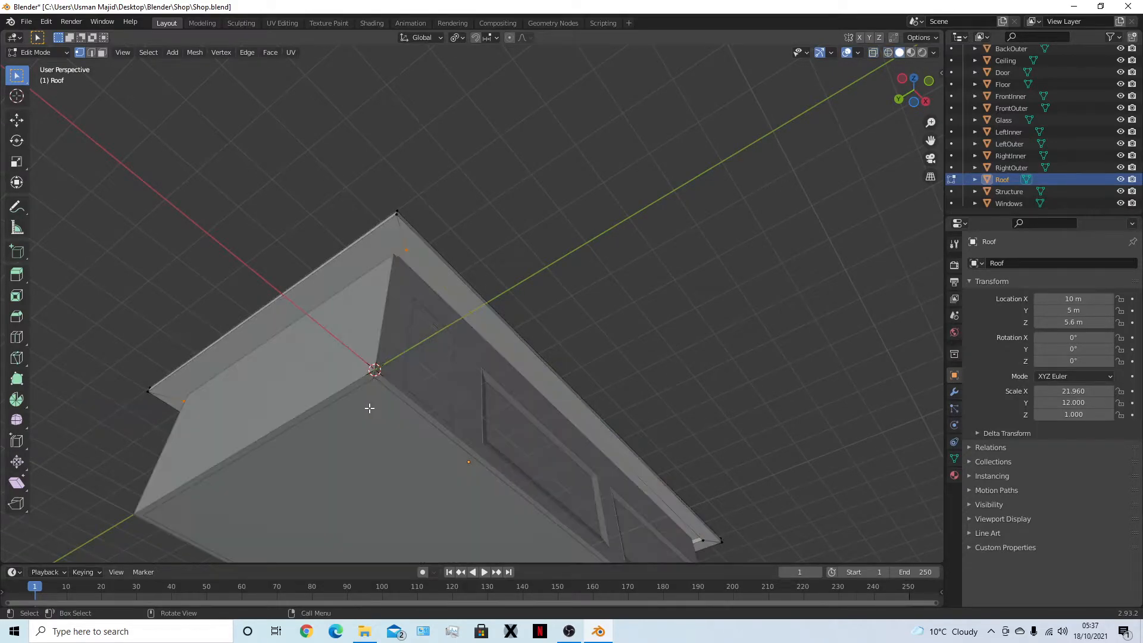
key("g")
key("x")
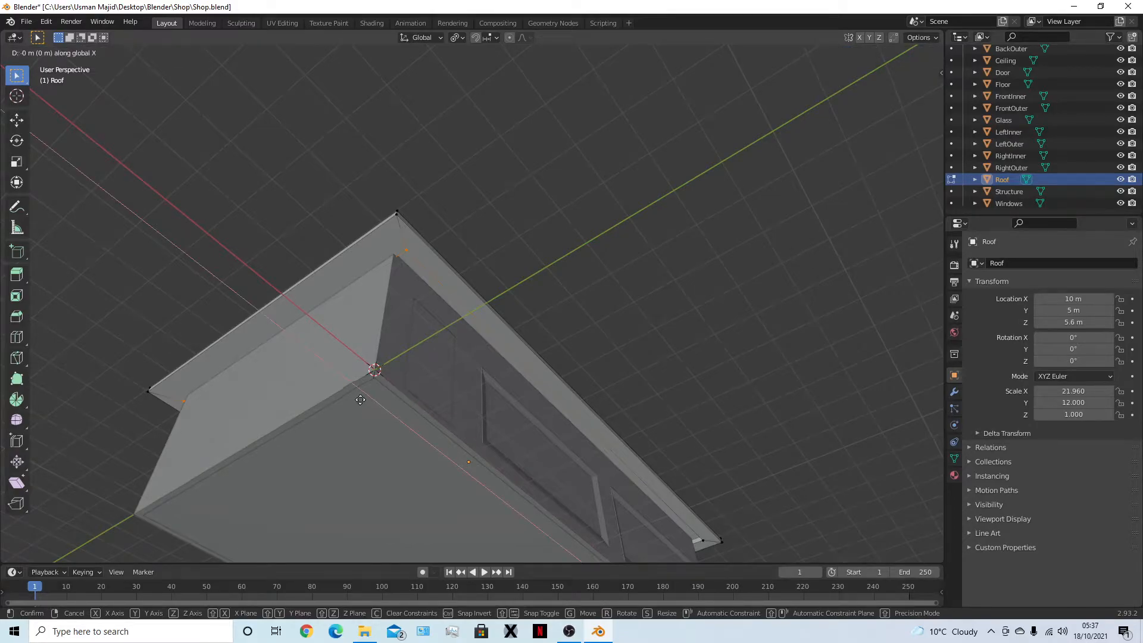
left_click(313, 324)
middle_click_drag(313, 324, 517, 427)
key("Tab")
Examine how the Roof sits on the shop's outer walls from the front and the sides
left_click(501, 324)
left_click(516, 438)
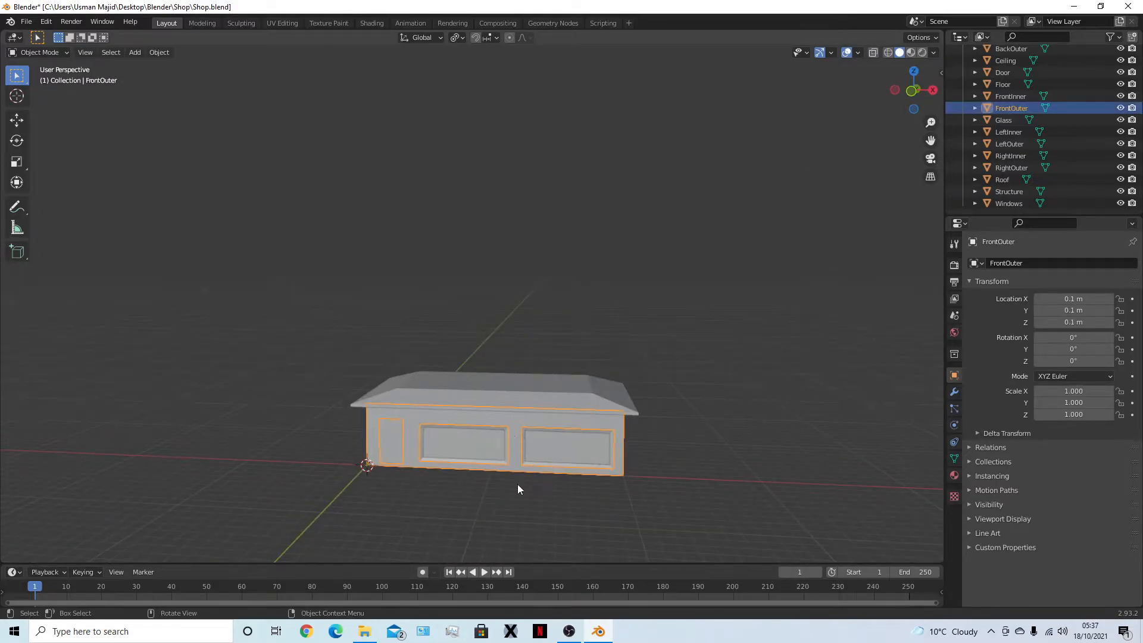
left_click(462, 391)
middle_click_drag(462, 390, 484, 434)
left_click(485, 434)
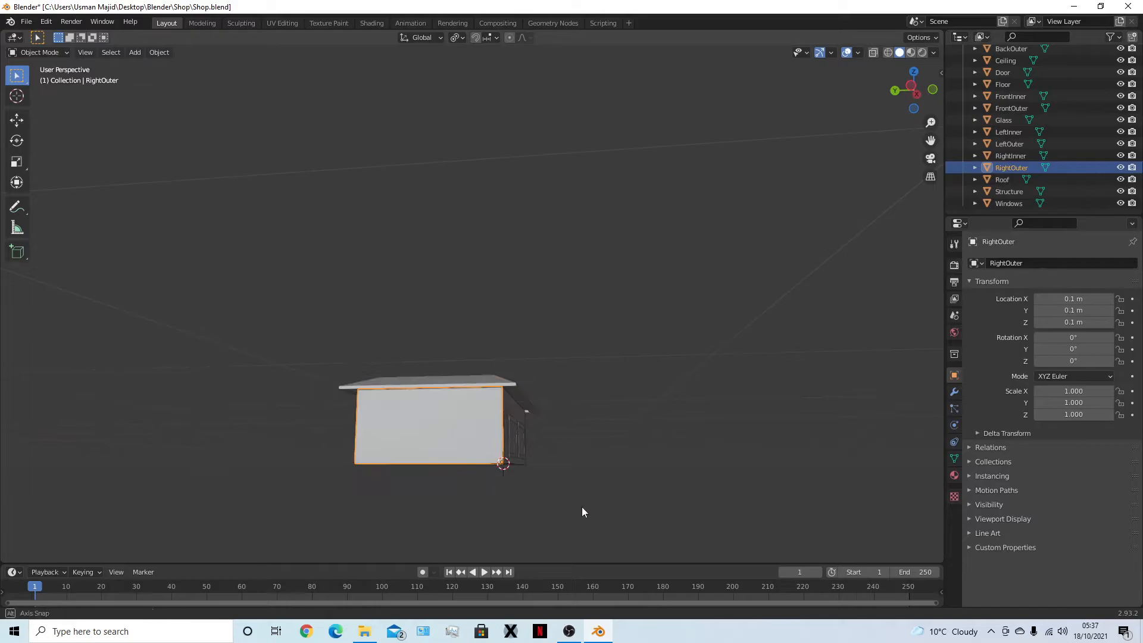
middle_click_drag(591, 512, 578, 510)
left_click(578, 510)
Select the Roof, hide all other parts and examine it on its own
left_click(502, 387)
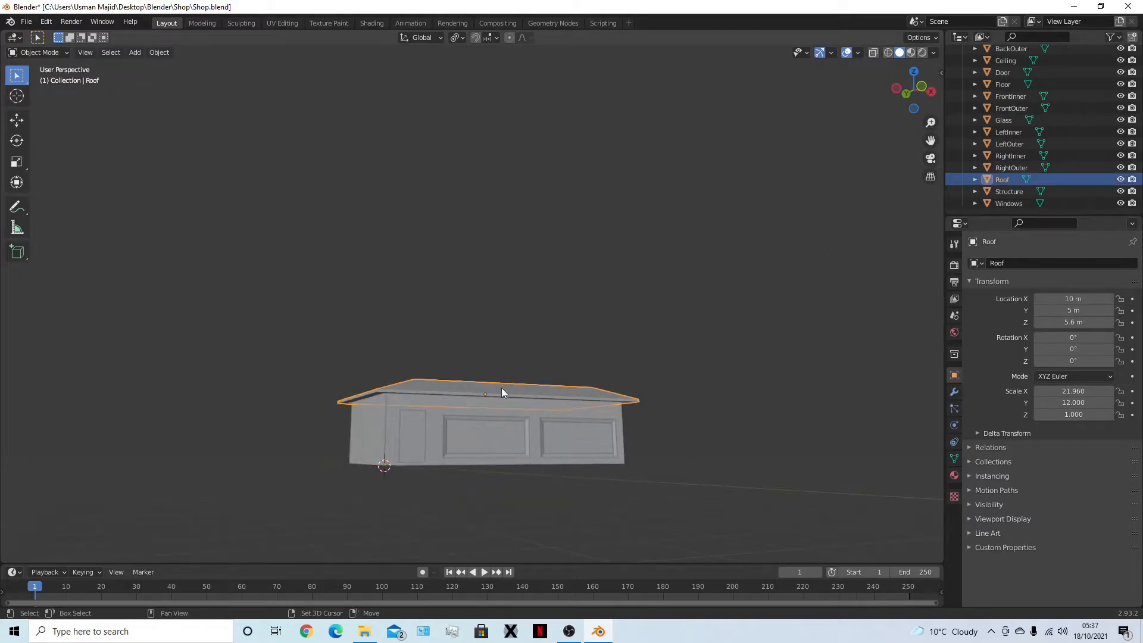
key("shift+h")
middle_click_drag(512, 456, 516, 375)
middle_click_drag(466, 404, 494, 470)
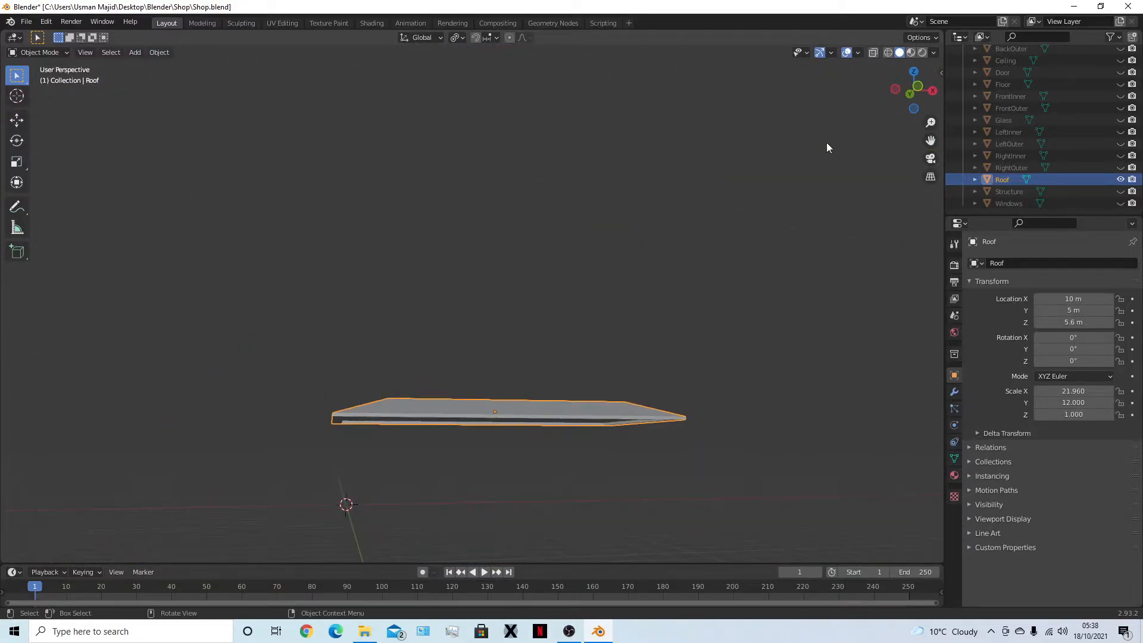
Preview the isolated Roof in Rendered shading and set the render engine to Cycles
left_click(922, 52)
mouse_move(587, 348)
middle_mouse_down()
mouse_move(537, 333)
mouse_move(496, 348)
middle_mouse_up()
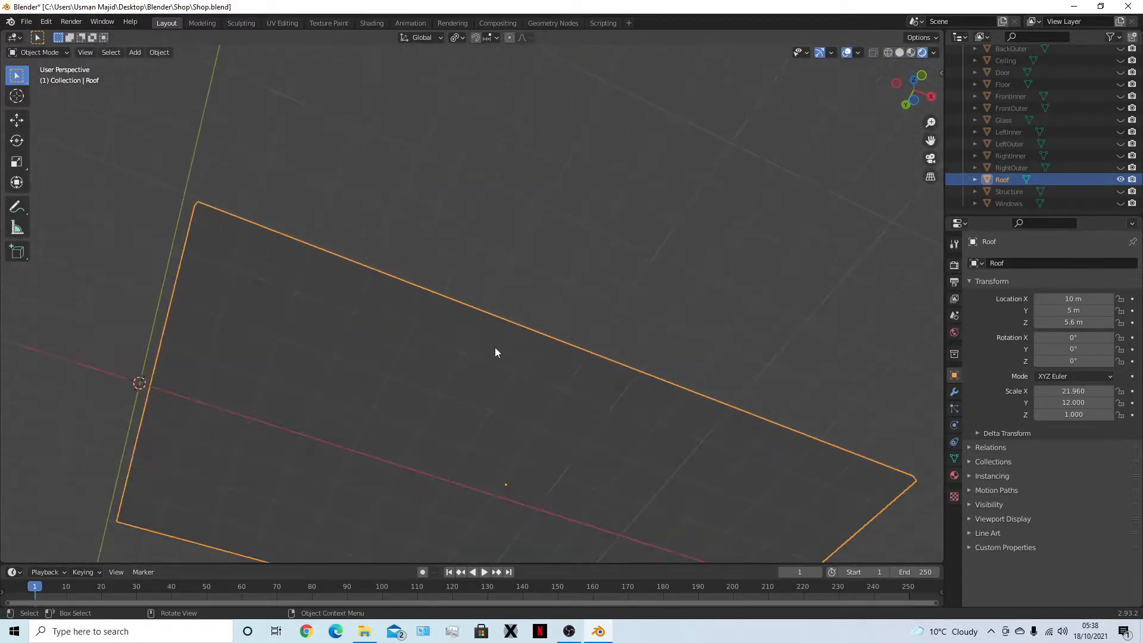
left_click(955, 264)
left_click(1041, 266)
left_click(1052, 303)
middle_click_drag(720, 387, 578, 390)
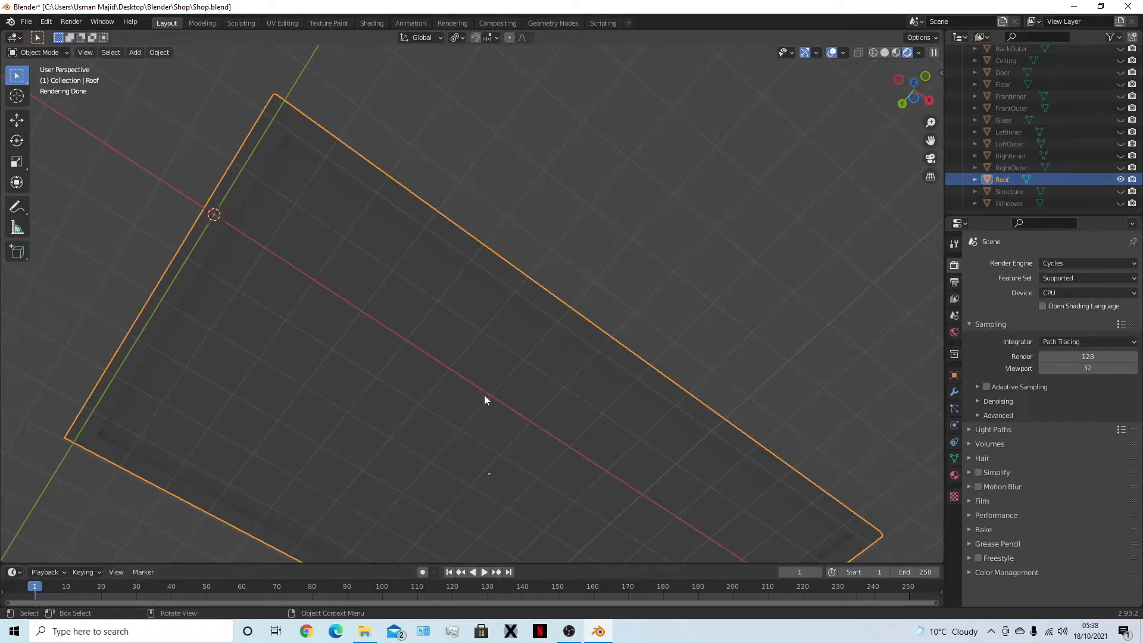
Return the viewport to Solid shading, deselect the Roof and switch to the front orthographic view
left_click(885, 52)
mouse_move(701, 263)
middle_mouse_down()
mouse_move(584, 259)
mouse_move(546, 321)
middle_mouse_up()
left_click(584, 260)
key("KP_1")
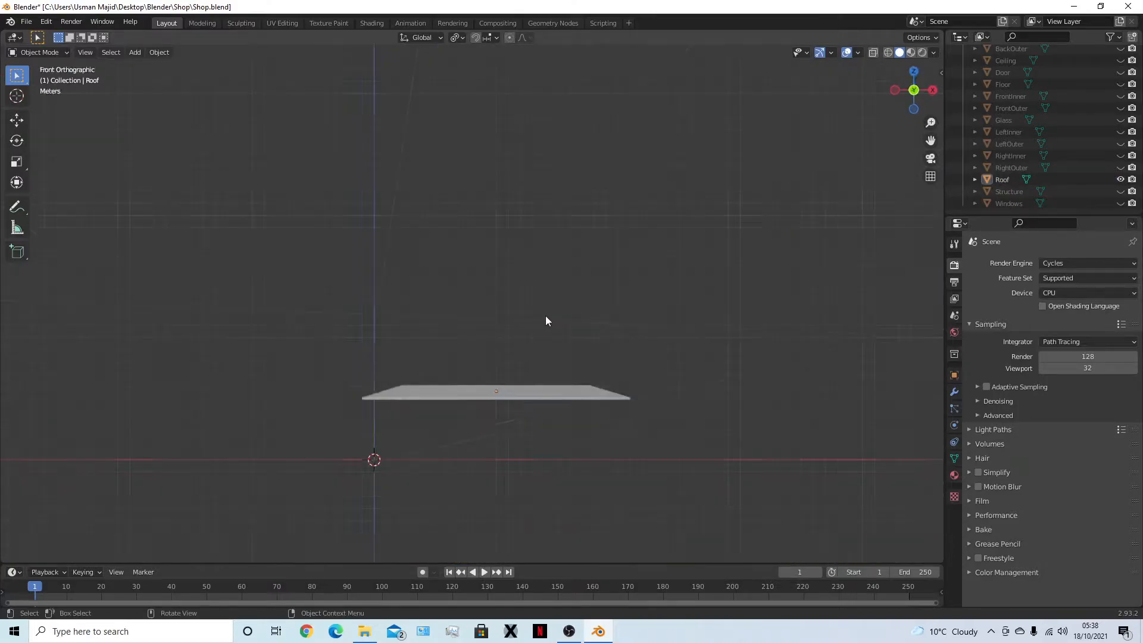
Unhide all the shop's parts, clear the selection and save the file
key("alt+h")
key("alt+a")
key("ctrl+s")
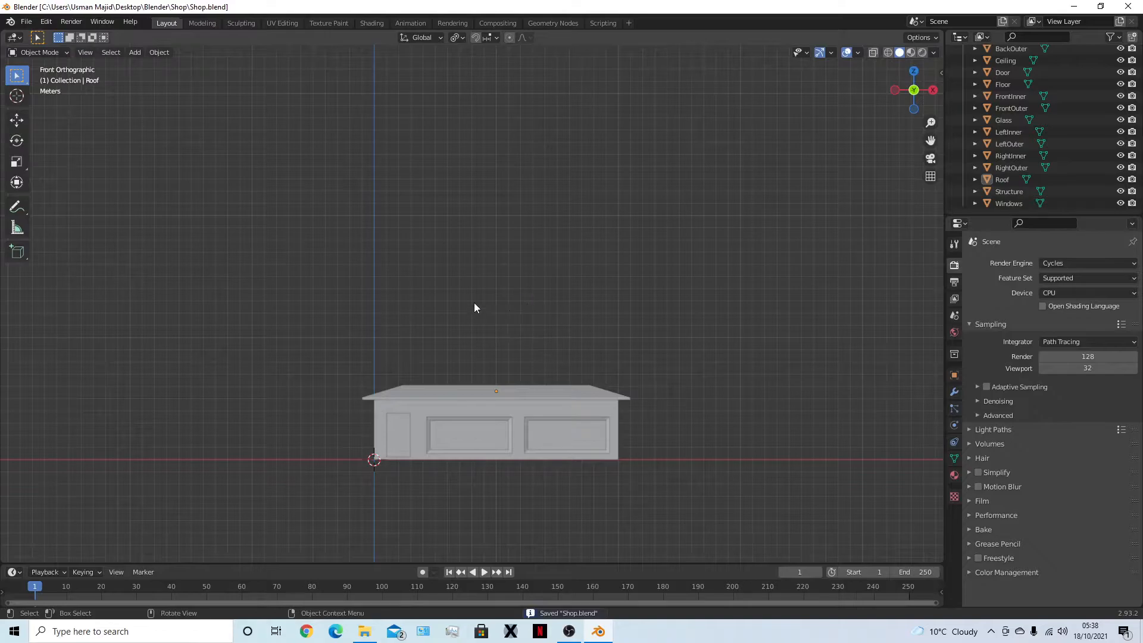
Isolate the Door by hiding every other part, and select it in a close-up view
left_click(393, 444)
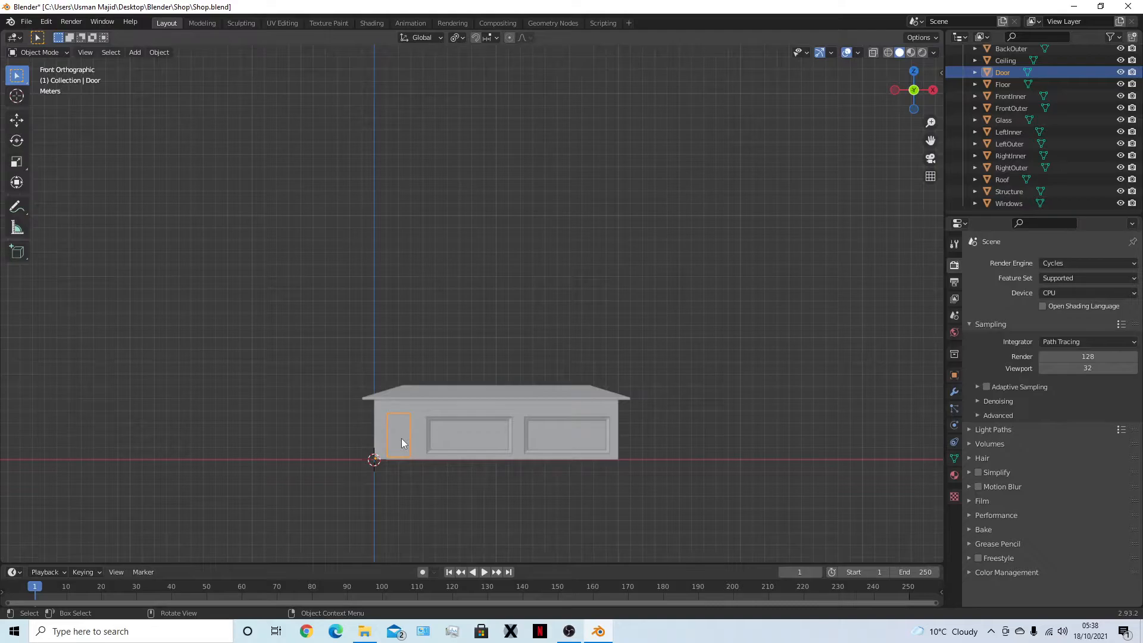
key("shift+h")
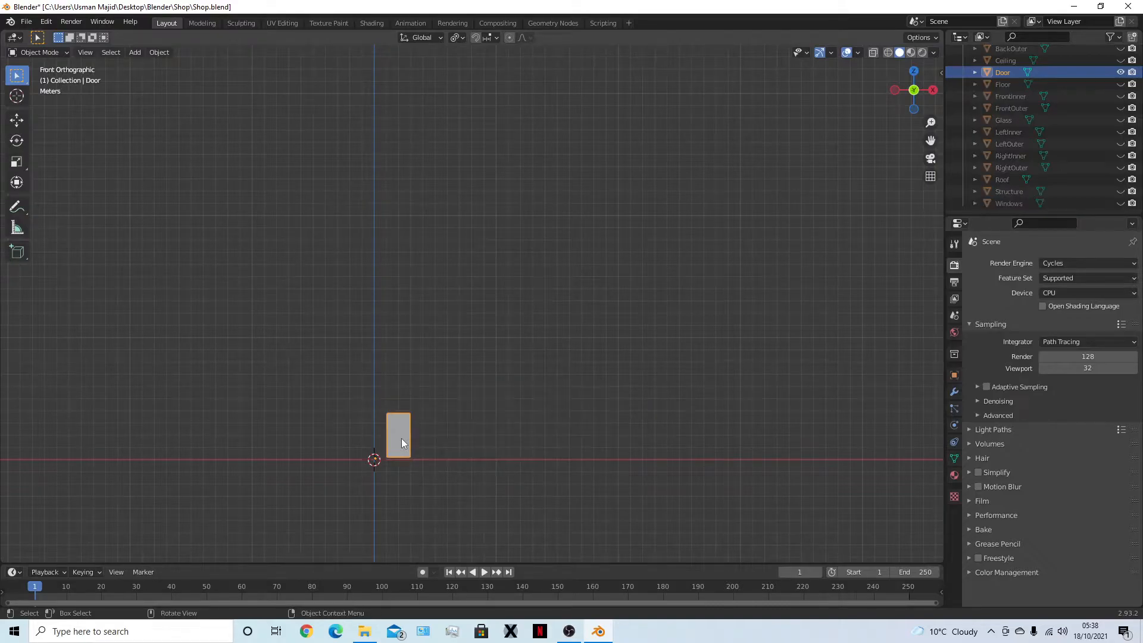
middle_click_drag(400, 417, 505, 437)
left_click(520, 416)
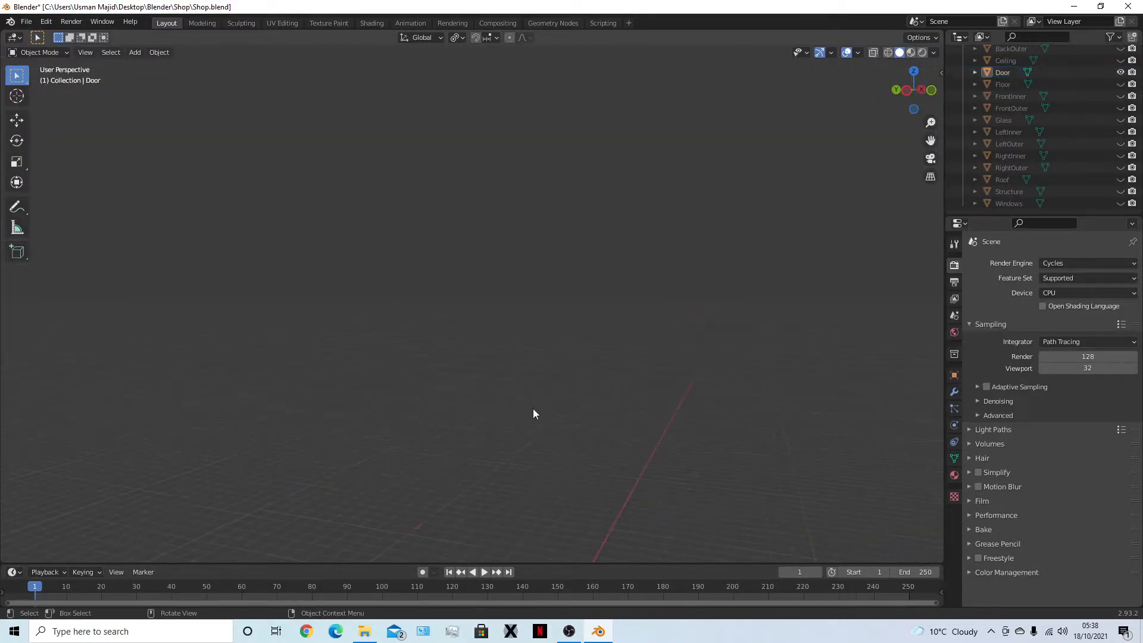
scroll(481, 128, "up", 5)
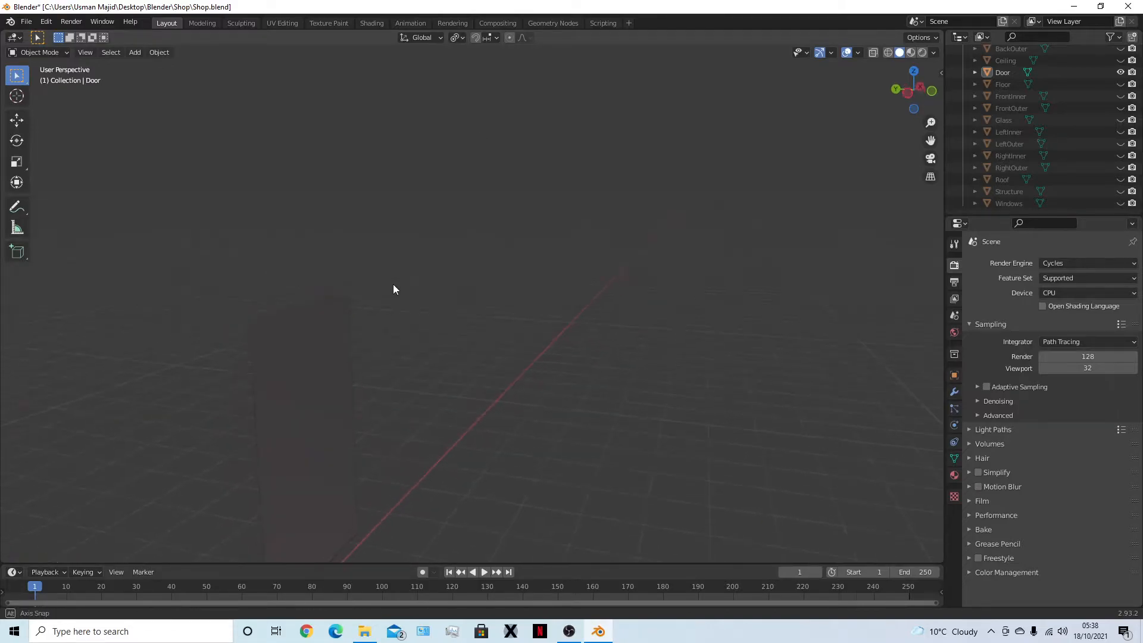
left_click(337, 341)
Inspect the Door's mesh in Edit Mode by selecting its corner vertices from several angles, and return to Object Mode
key("Tab")
middle_click_drag(447, 370, 393, 316)
left_click_drag(287, 284, 337, 325)
left_click_drag(399, 289, 434, 296, "shift")
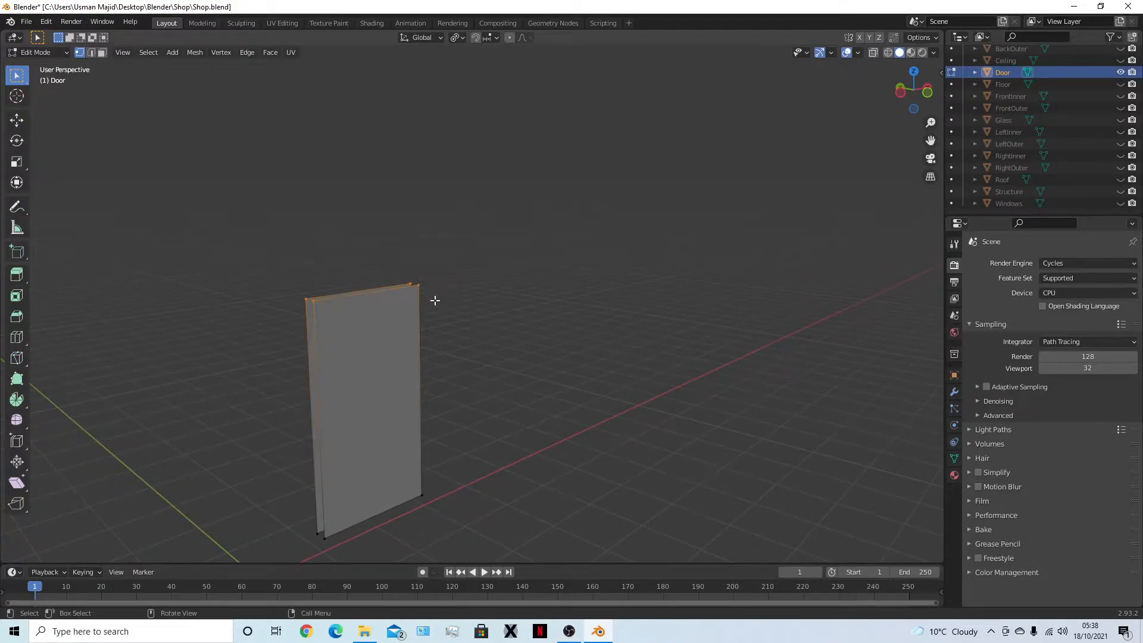
middle_click_drag(503, 355, 336, 343)
left_click_drag(242, 237, 321, 293)
left_click_drag(250, 408, 295, 458, "shift")
middle_click_drag(302, 439, 227, 167)
left_click_drag(225, 166, 383, 278)
middle_click_drag(355, 331, 651, 345)
left_click(631, 277, "shift")
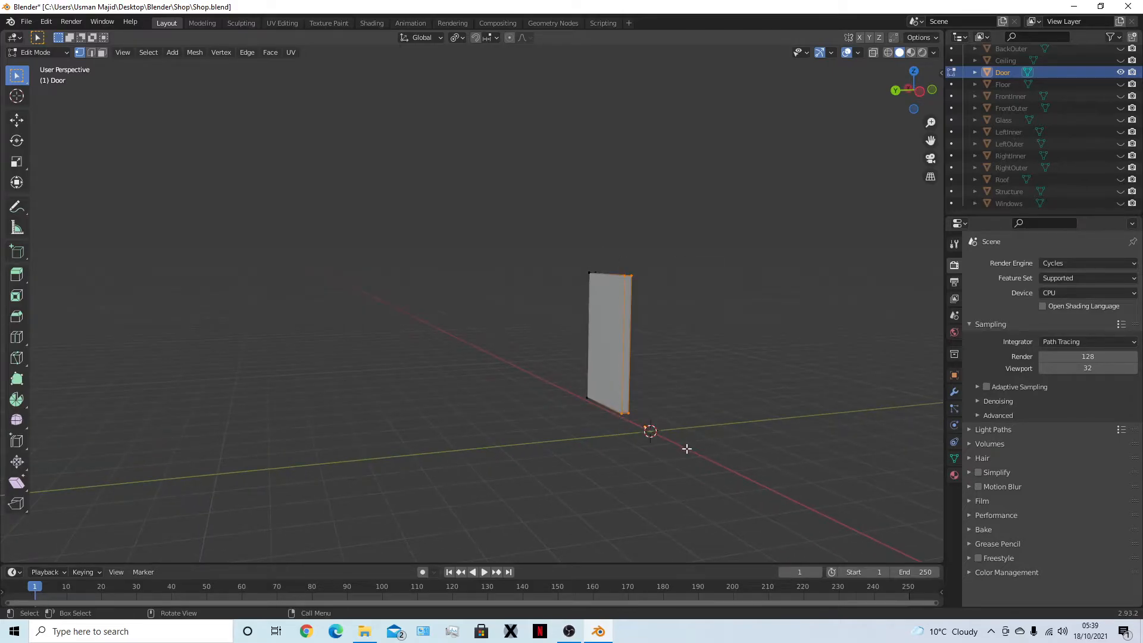
key("Tab")
Show the Door in front orthographic view, save the file and reselect the Door in Object Mode
middle_click_drag(706, 427, 559, 384)
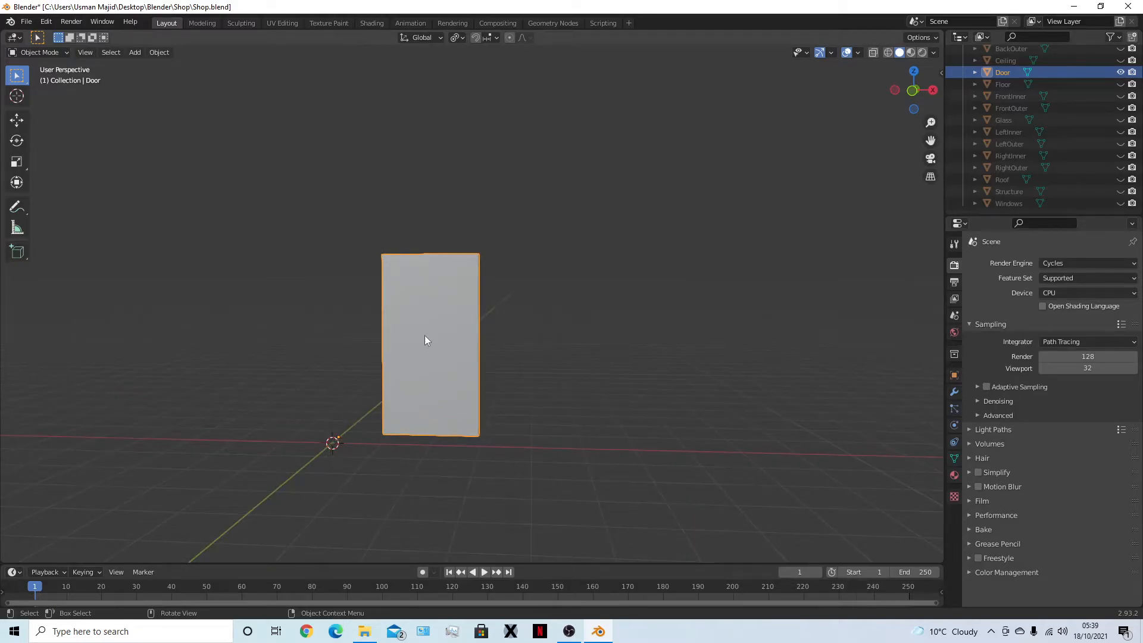
key("KP_1")
key("Tab")
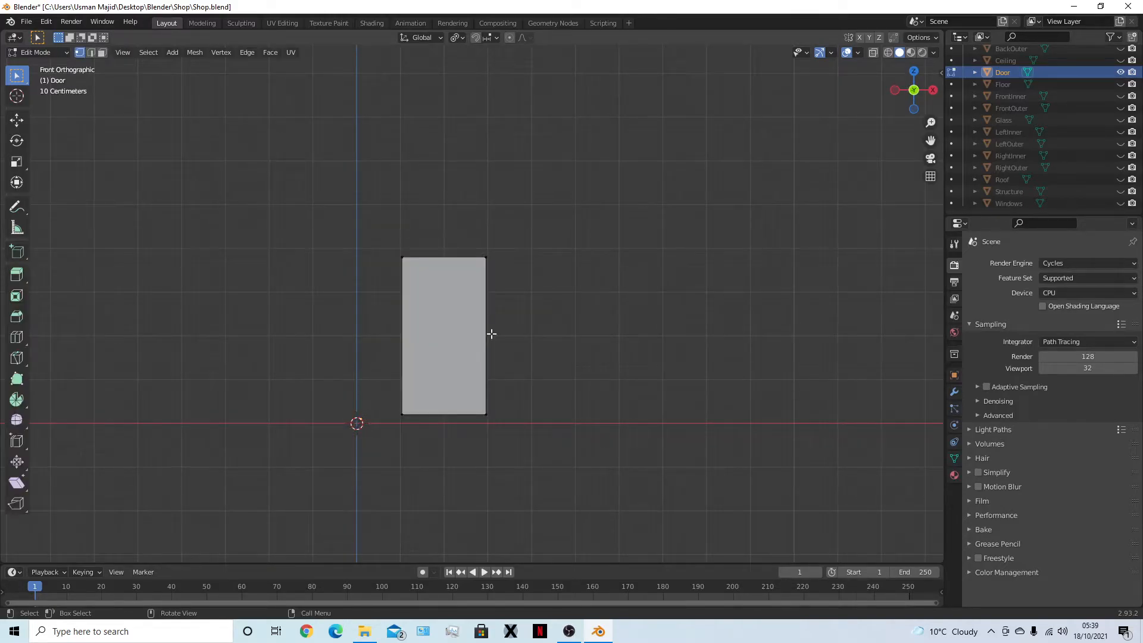
key("Tab")
left_click(570, 353)
key("ctrl+s")
left_click(439, 324)
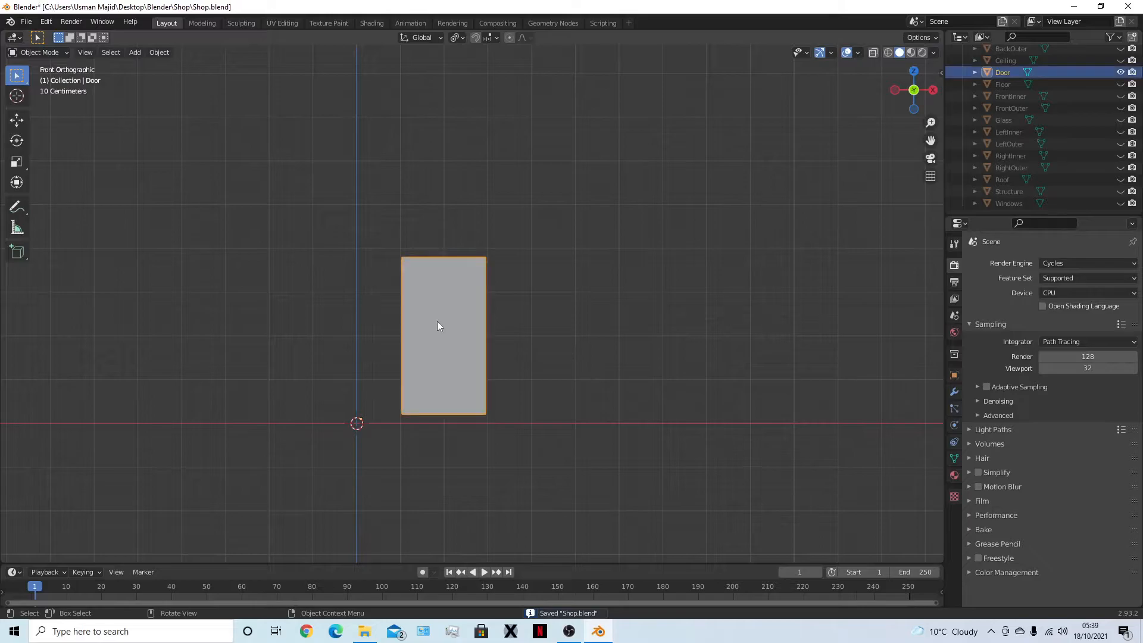
Select the Door's entire mesh in Edit Mode and scale it by 1.2 along the Y axis
key("Tab")
scroll(386, 242, "up", 2)
left_click_drag(317, 175, 633, 500)
key("3")
middle_click_drag(565, 432, 400, 428)
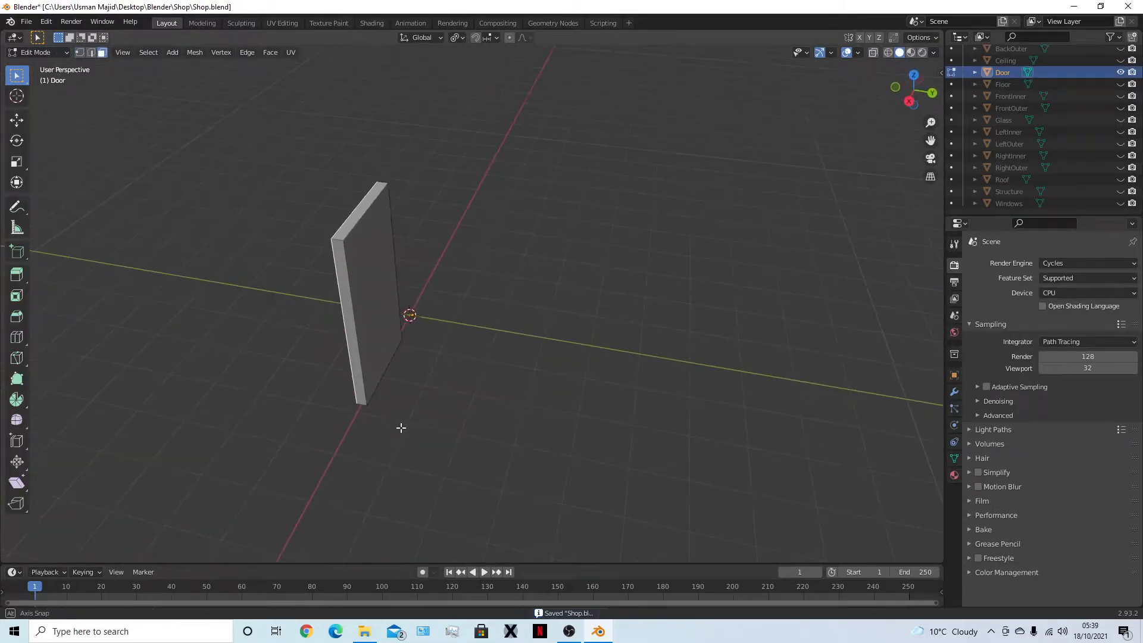
key("a")
middle_click_drag(605, 385, 626, 437)
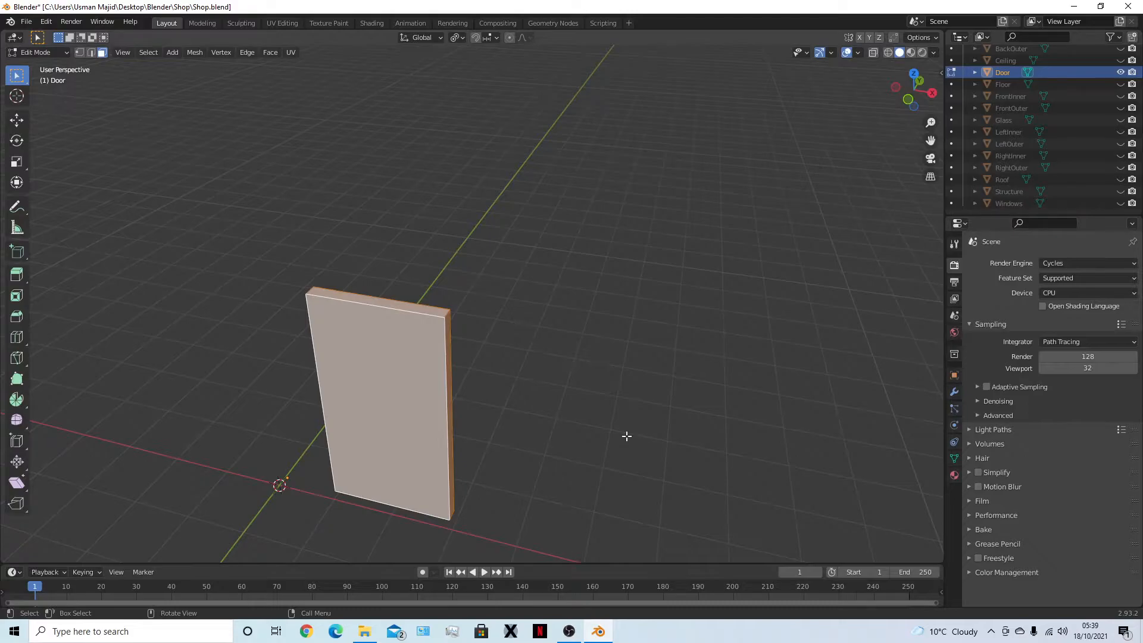
key("KP_1")
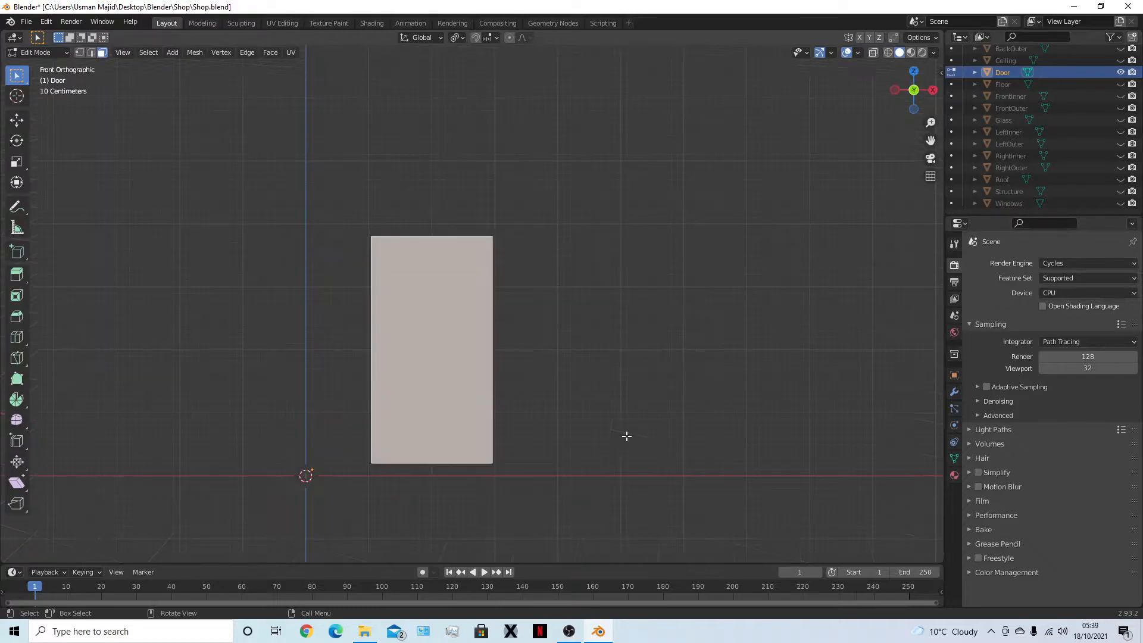
middle_click_drag(587, 381, 567, 415)
key("s")
type("y1.2")
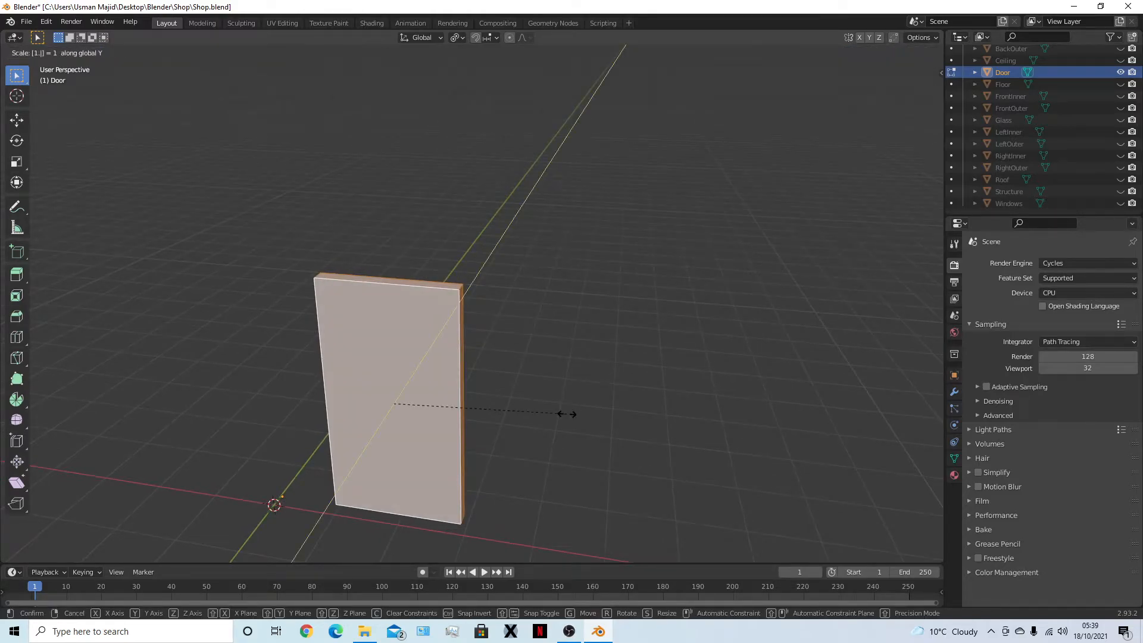
key("Return")
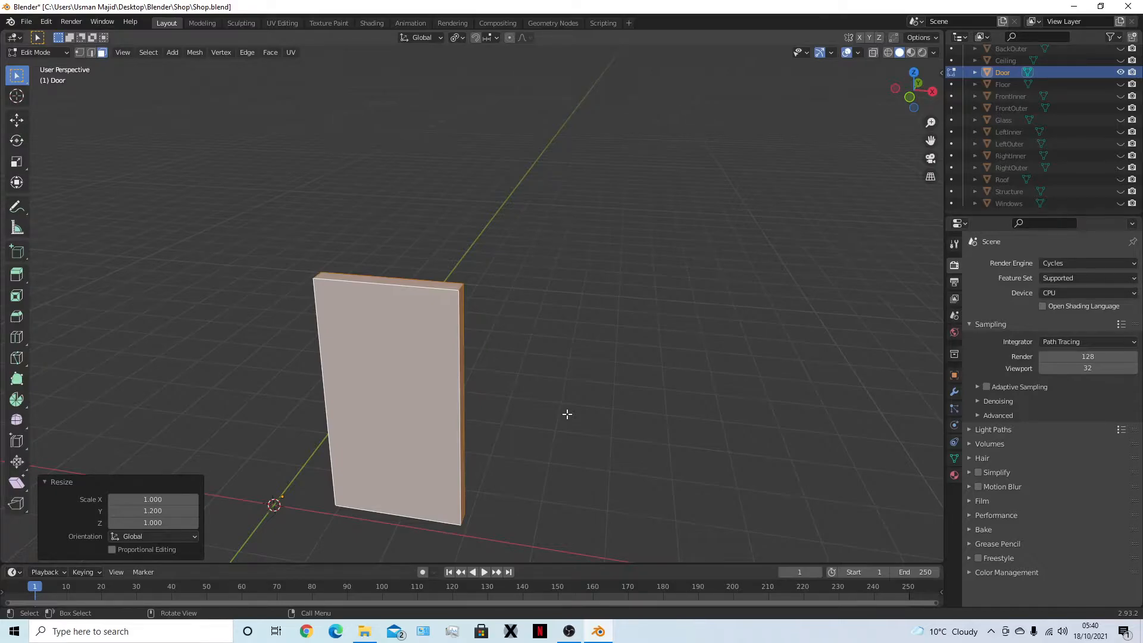
Inset the Door's front and back faces by 0.2 m to outline a border on both sides
left_click(646, 378)
mouse_move(689, 447)
middle_mouse_down()
mouse_move(625, 476)
mouse_move(636, 459)
mouse_move(674, 457)
middle_mouse_up()
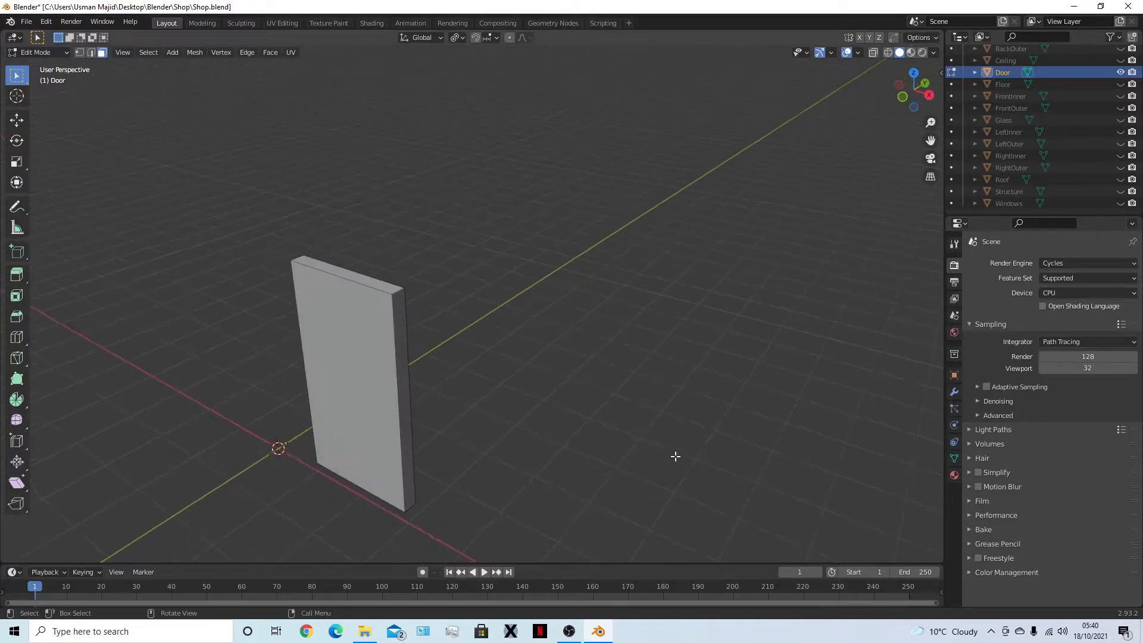
left_click(383, 397)
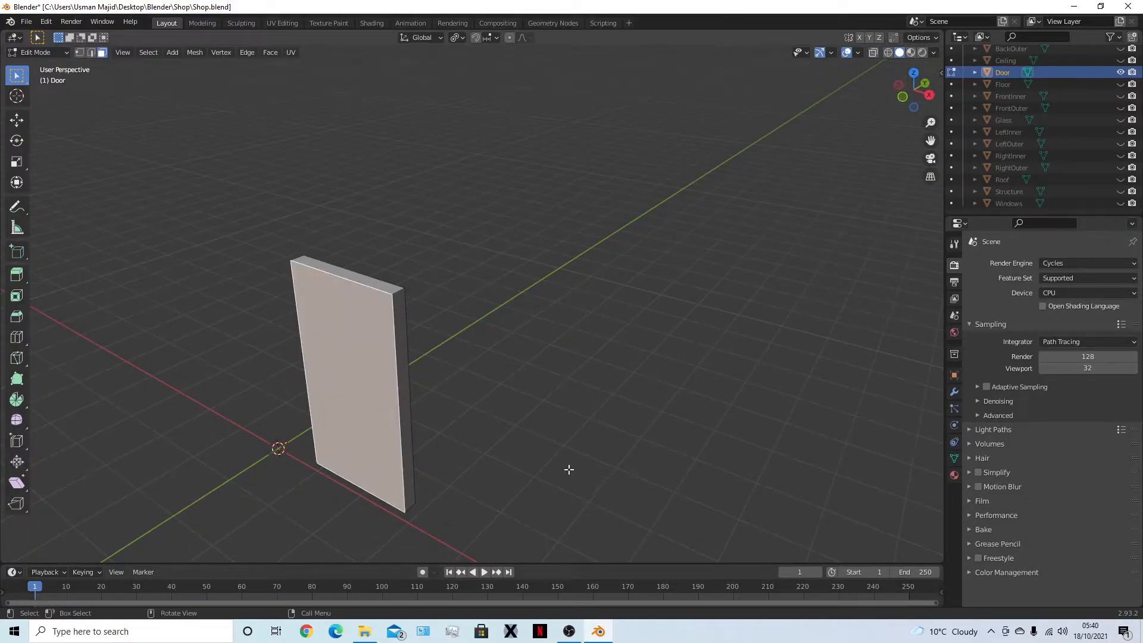
key("a")
key("alt+a")
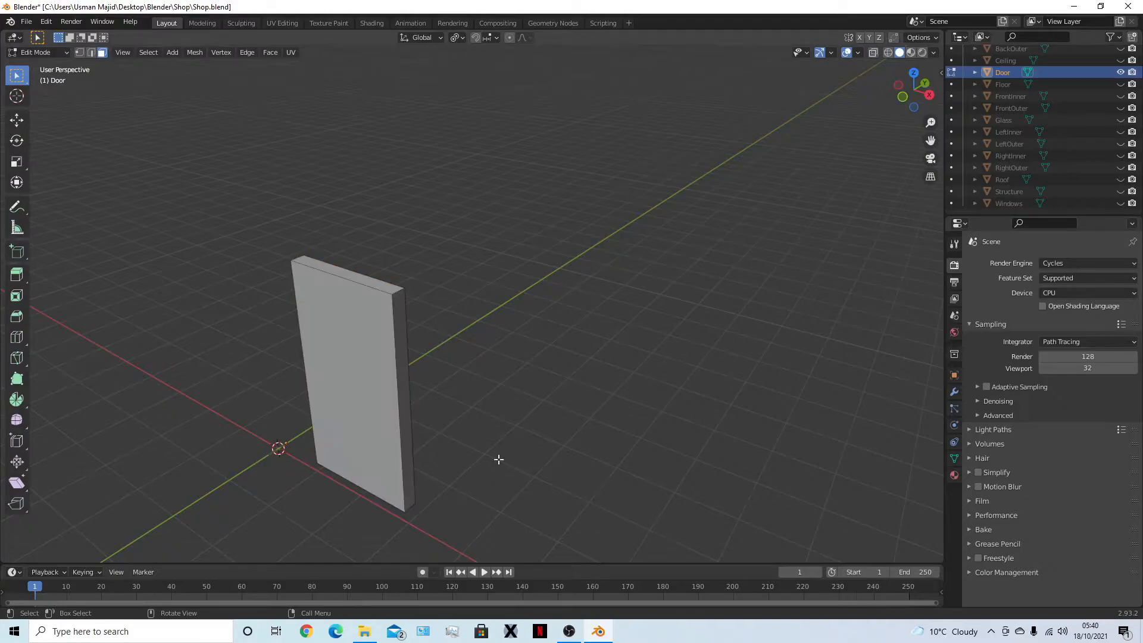
left_click(376, 397)
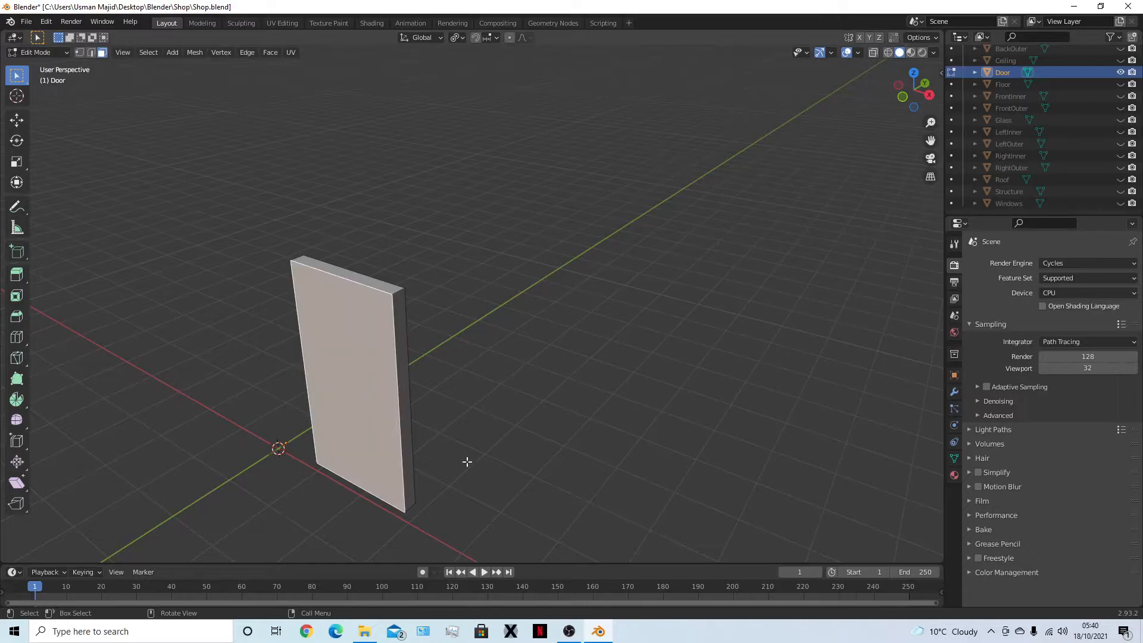
middle_click_drag(444, 454, 401, 462)
middle_click_drag(401, 373, 623, 445)
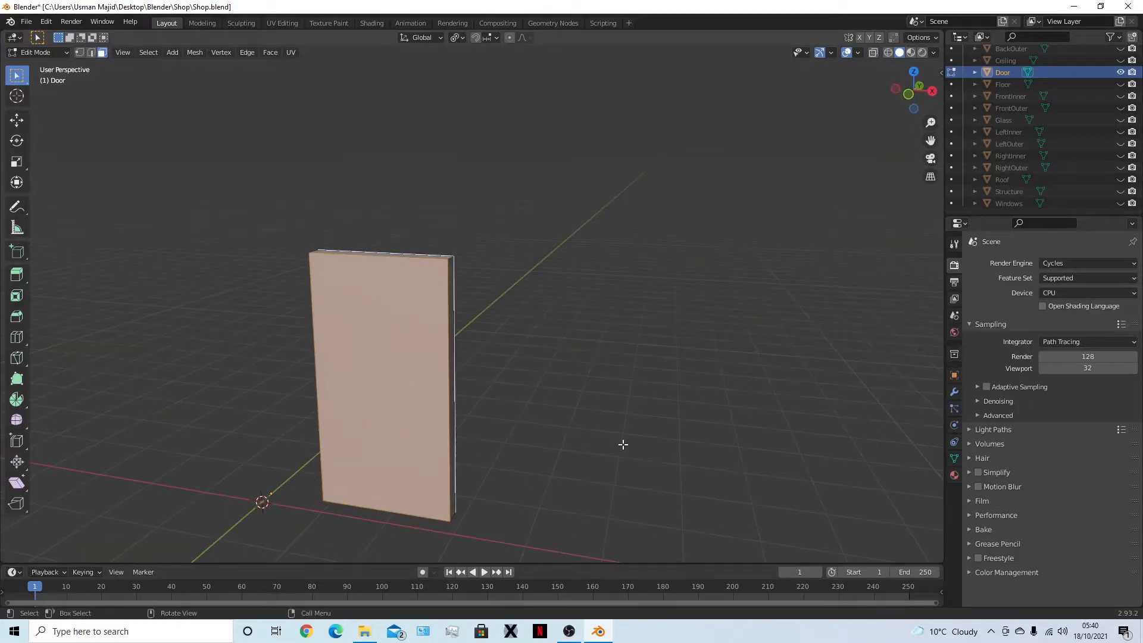
key("KP_1")
type("i")
type("0.2")
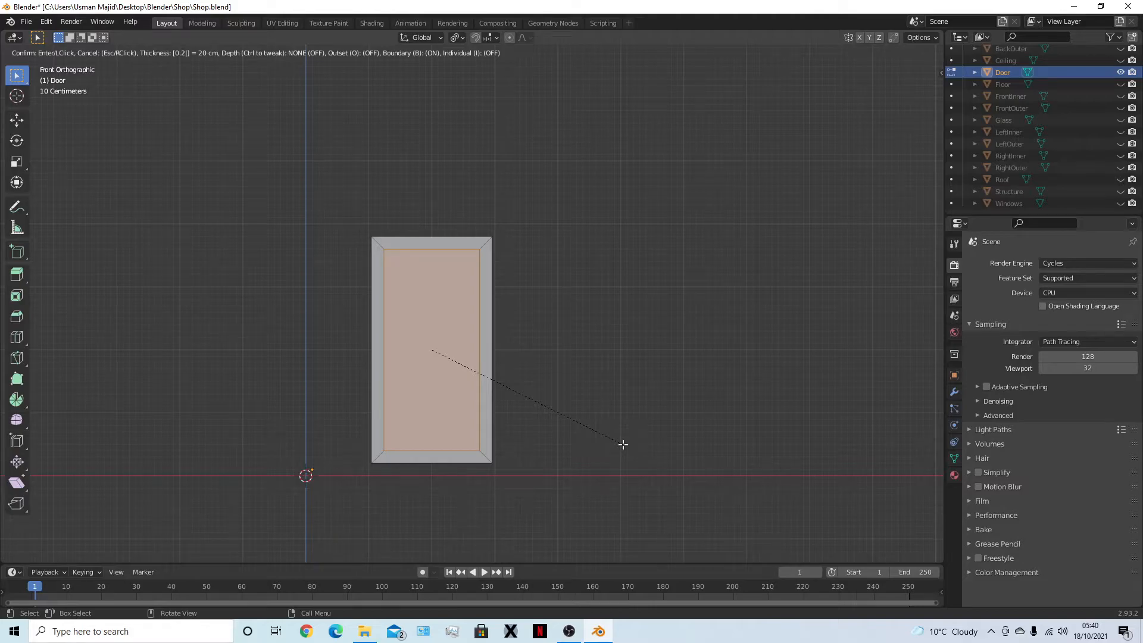
key("BackSpace")
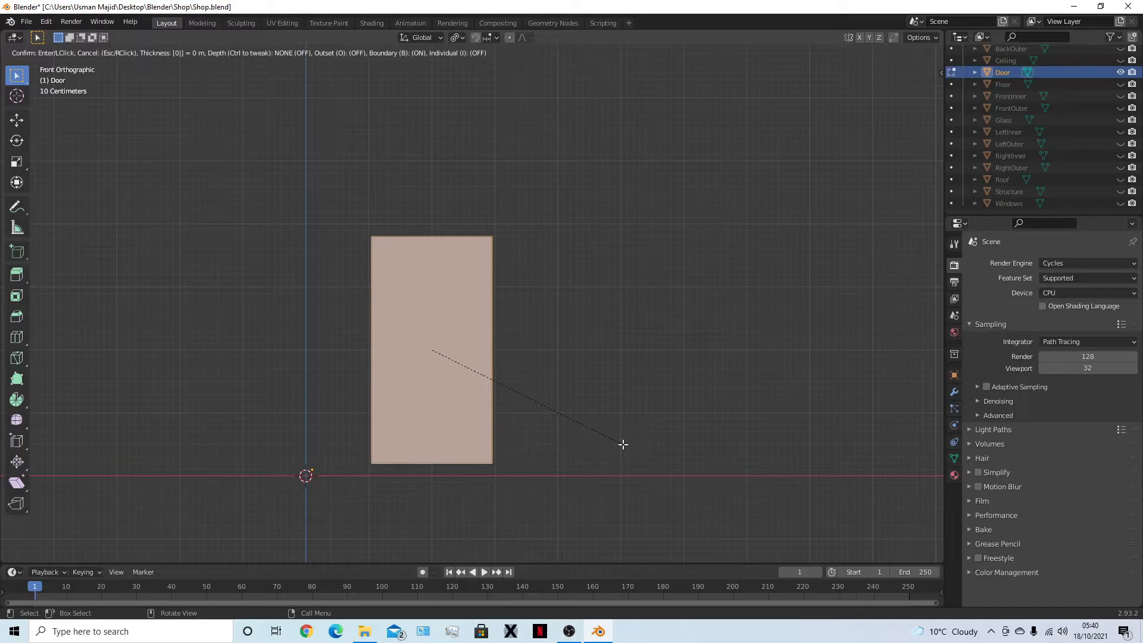
type("2")
key("Return")
Try scaling the Door's front and back inset panels along the Y axis
middle_click_drag(620, 402, 351, 370)
left_click(320, 310)
left_click(480, 409)
left_click(390, 297)
middle_click_drag(390, 298, 545, 405)
key("s")
key("y")
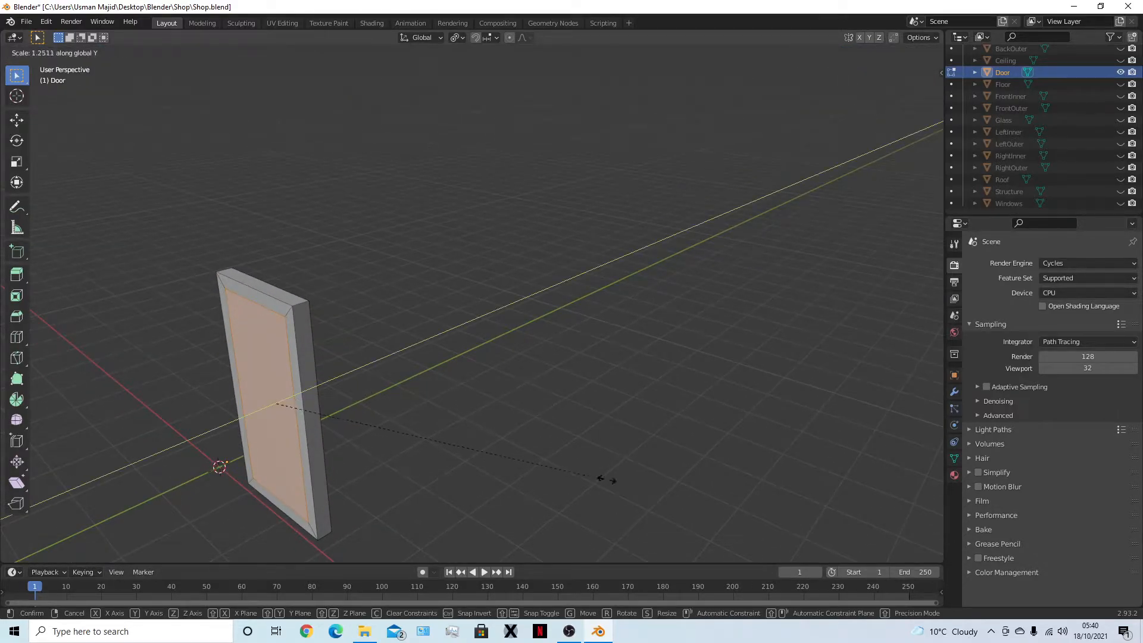
left_click(584, 483)
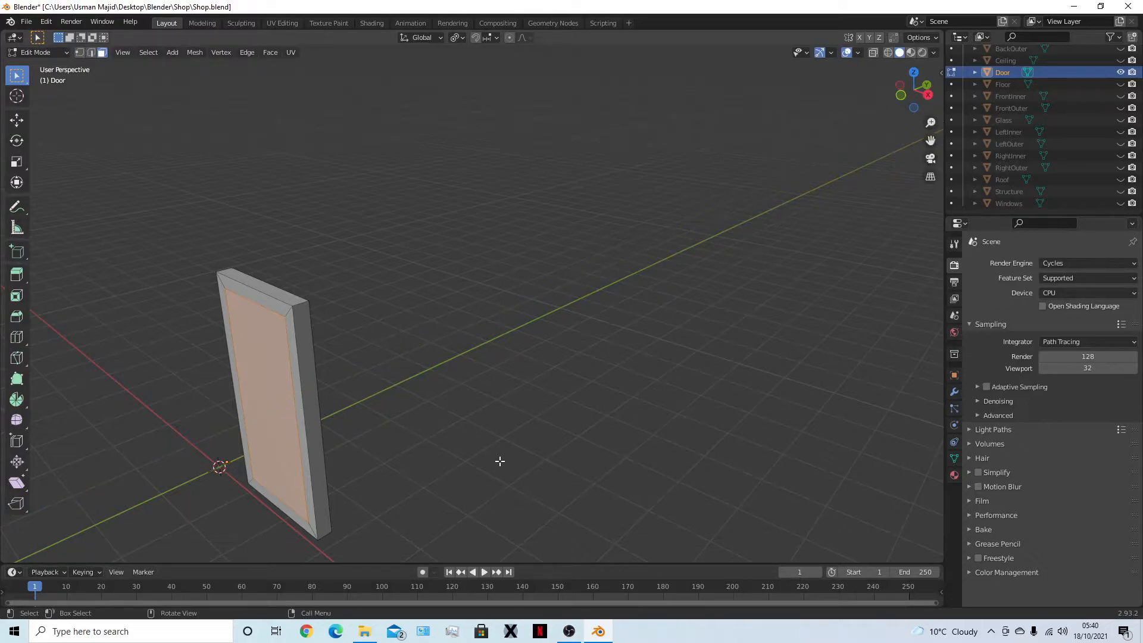
Separate the front and back inset panels from the Door's frame into their own object
middle_click_drag(500, 461, 560, 447)
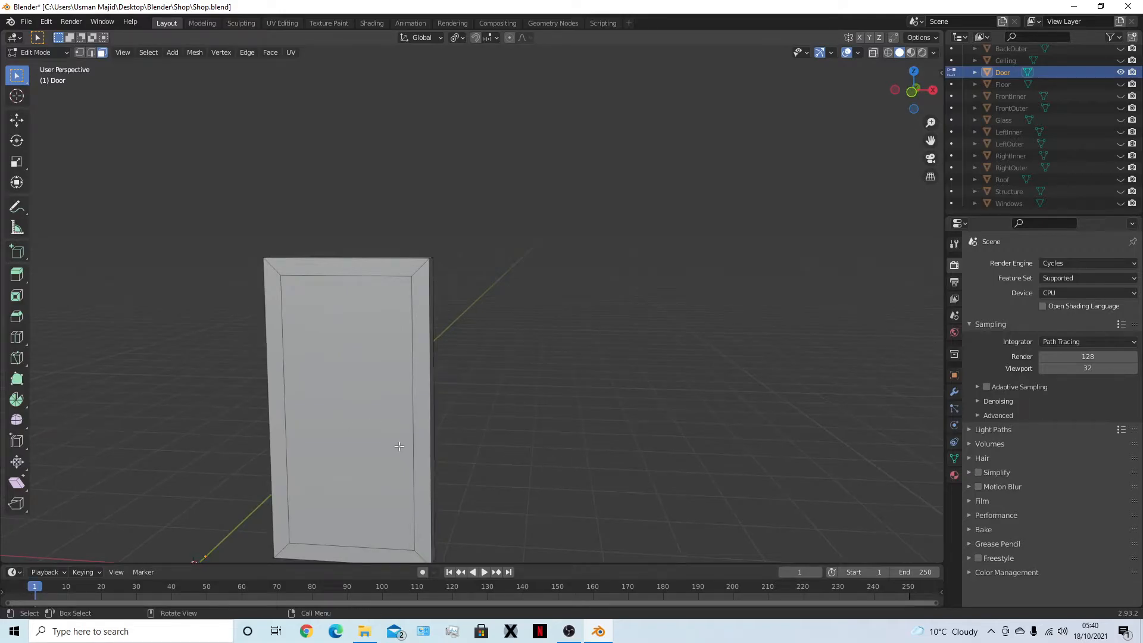
middle_click_drag(489, 471, 493, 444)
key("p")
left_click(493, 442)
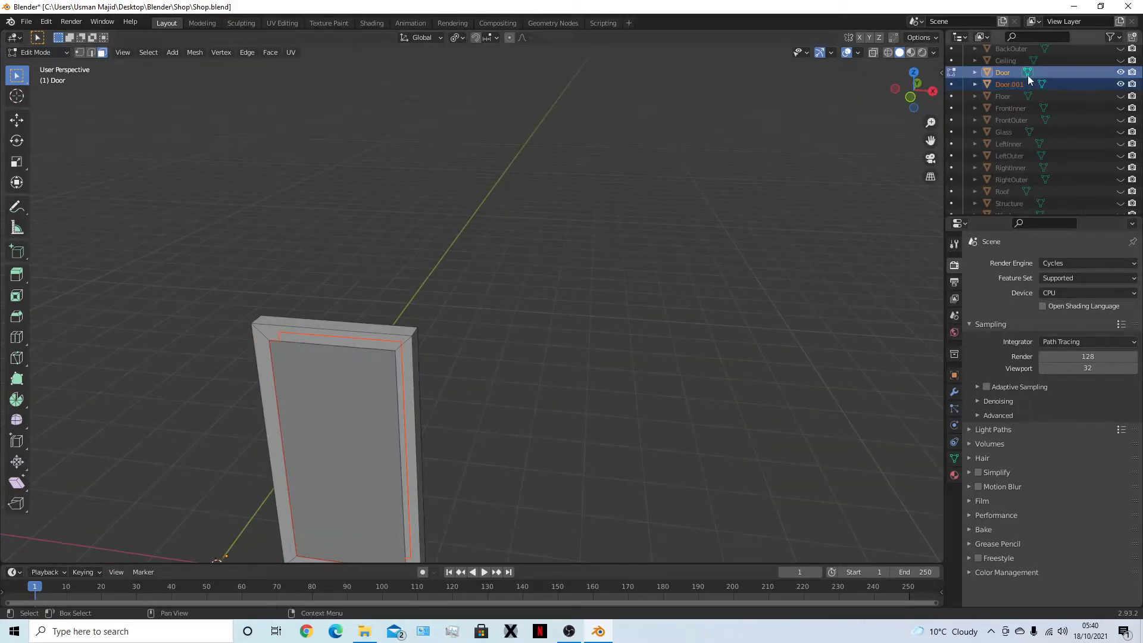
Rename the frame object to DoorFrame and the separated panel object to Door
scroll(1020, 85, "up", 3)
double_click(1010, 110)
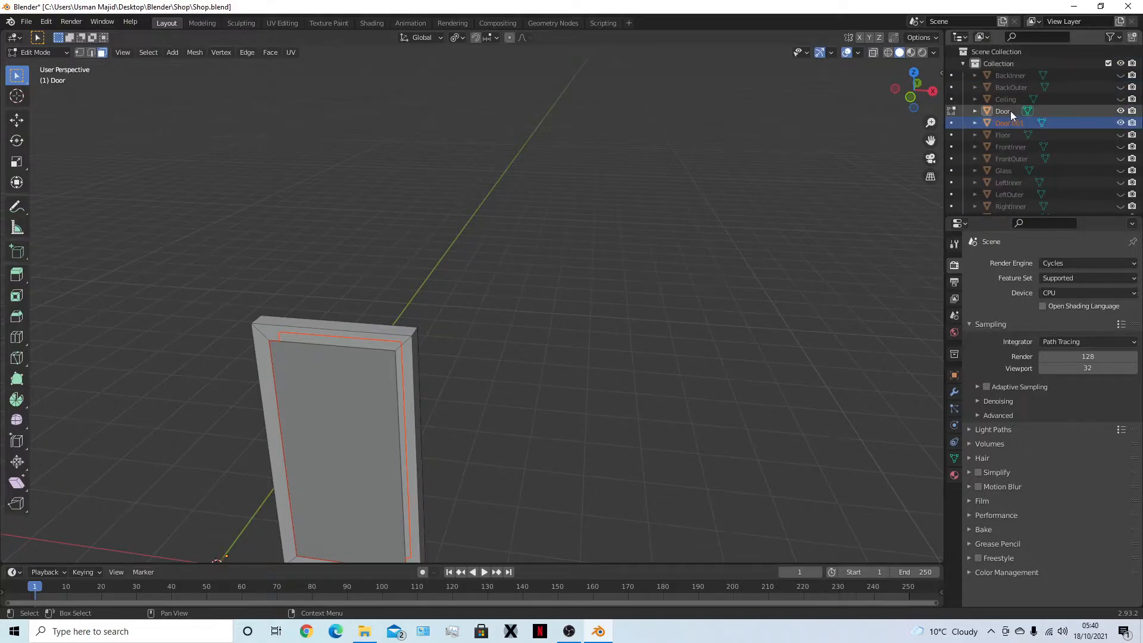
type("Fra")
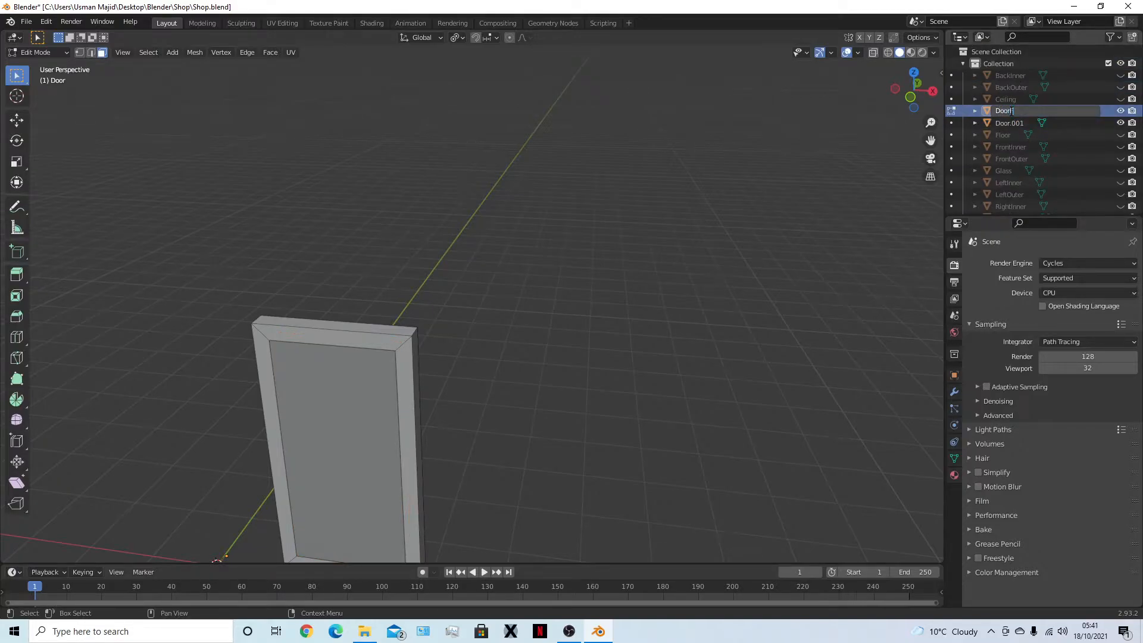
type("me")
key("Return")
double_click(1010, 111)
type("Door")
key("Return")
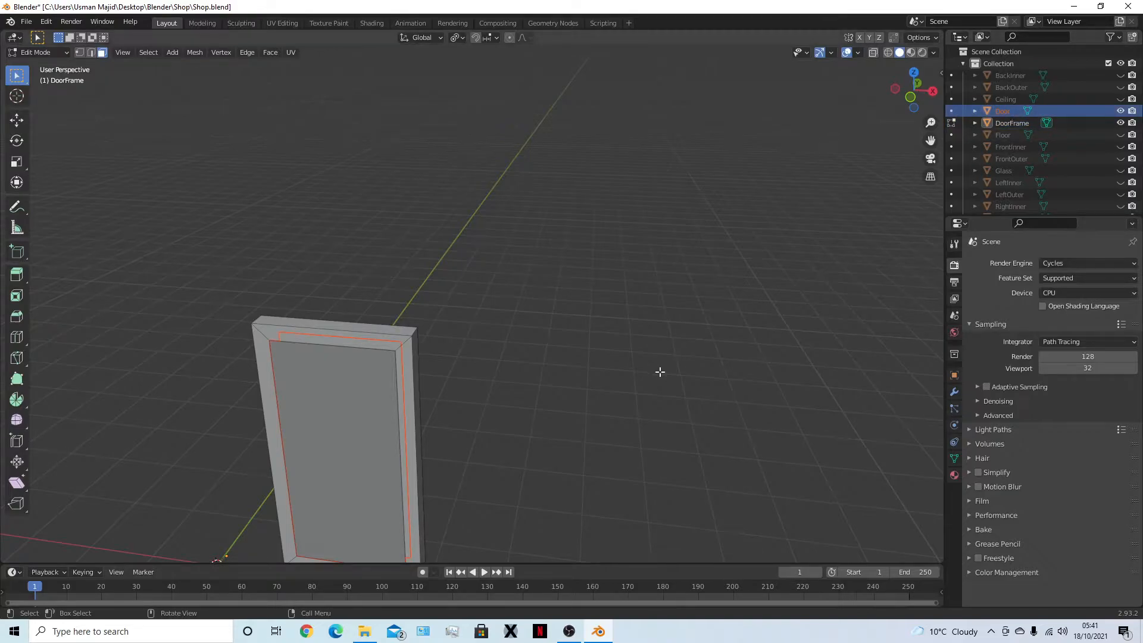
Hide the Door panels in Object Mode and open the DoorFrame's mesh in Edit Mode
key("Tab")
left_click(419, 447)
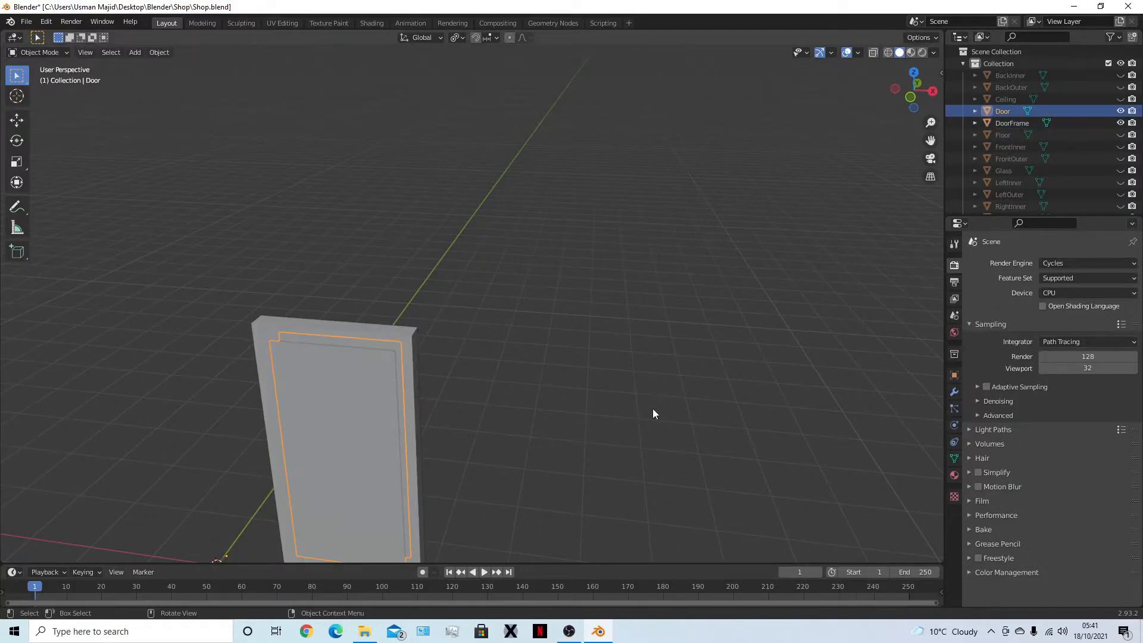
key("h")
middle_click_drag(658, 464, 424, 343)
left_click(423, 342)
key("Tab")
middle_click_drag(528, 365, 549, 428)
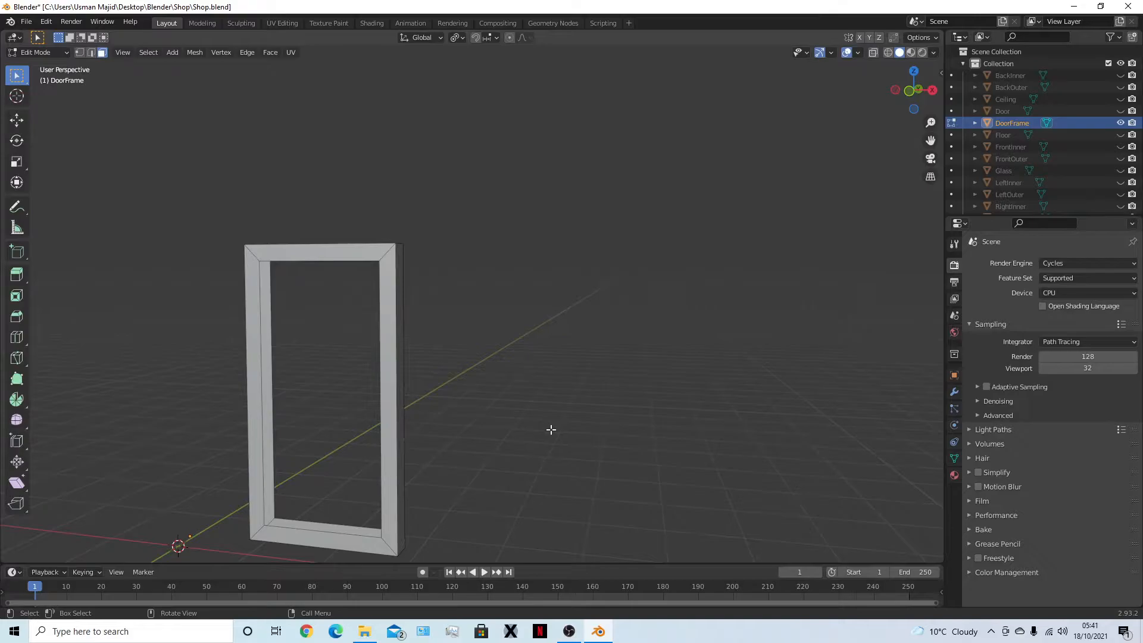
Try selecting the inner corner vertices along the top and right side of the DoorFrame's opening in vertex mode
key("1")
middle_click_drag(534, 426, 336, 334)
left_click(310, 203)
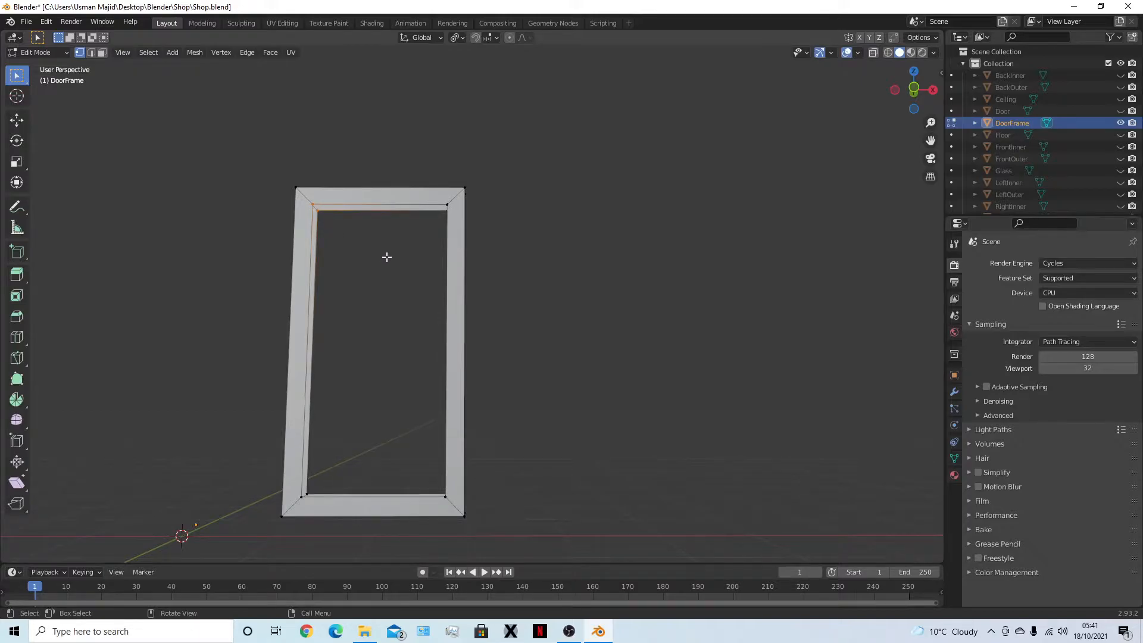
middle_click_drag(386, 257, 403, 214)
left_click_drag(326, 121, 470, 169)
middle_click_drag(413, 204, 480, 244)
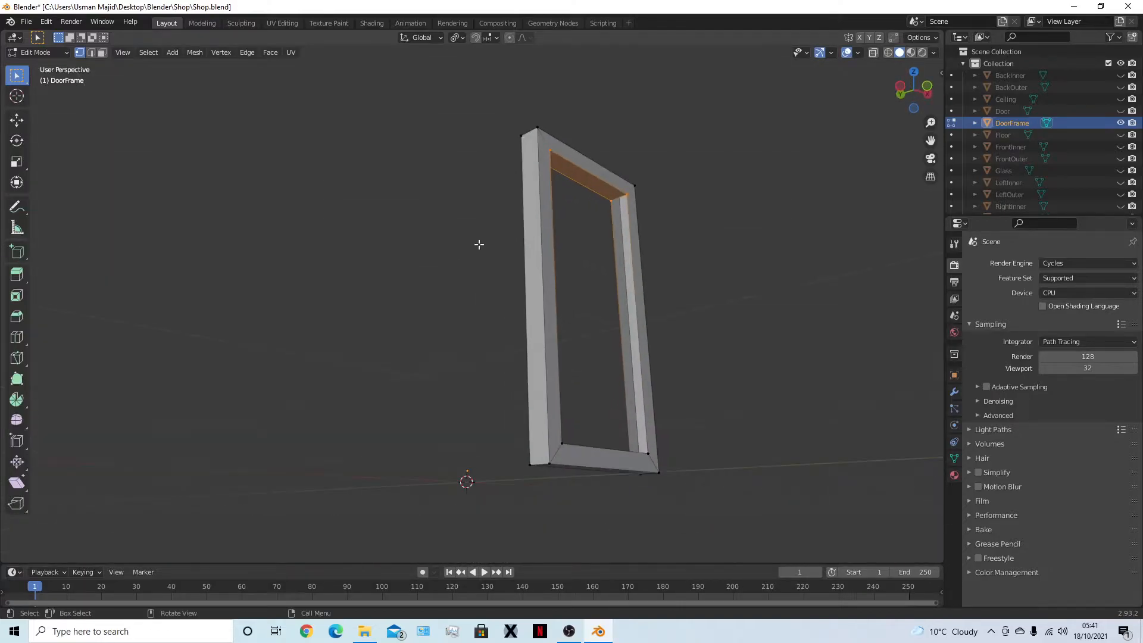
left_click(625, 197)
middle_click_drag(619, 321, 572, 430)
left_click(607, 521, "shift")
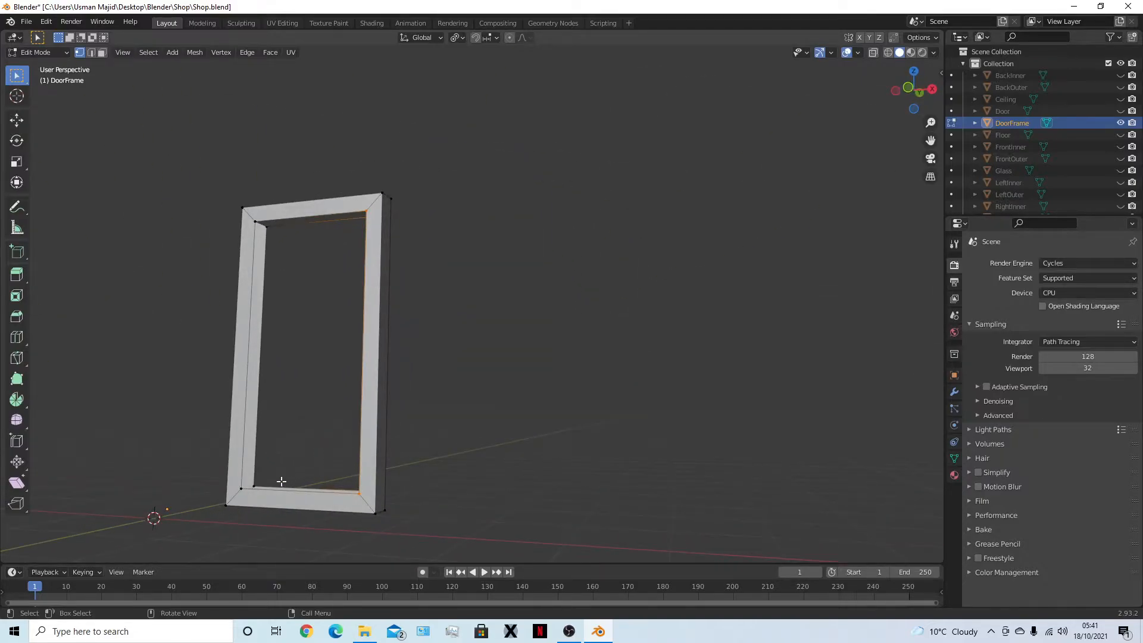
Try selecting the inner corner vertices along the bottom and left side of the DoorFrame's opening, and clear the selection
left_click(244, 485)
middle_click_drag(358, 494, 262, 265)
left_click(507, 503, "shift")
left_click(488, 511, "shift")
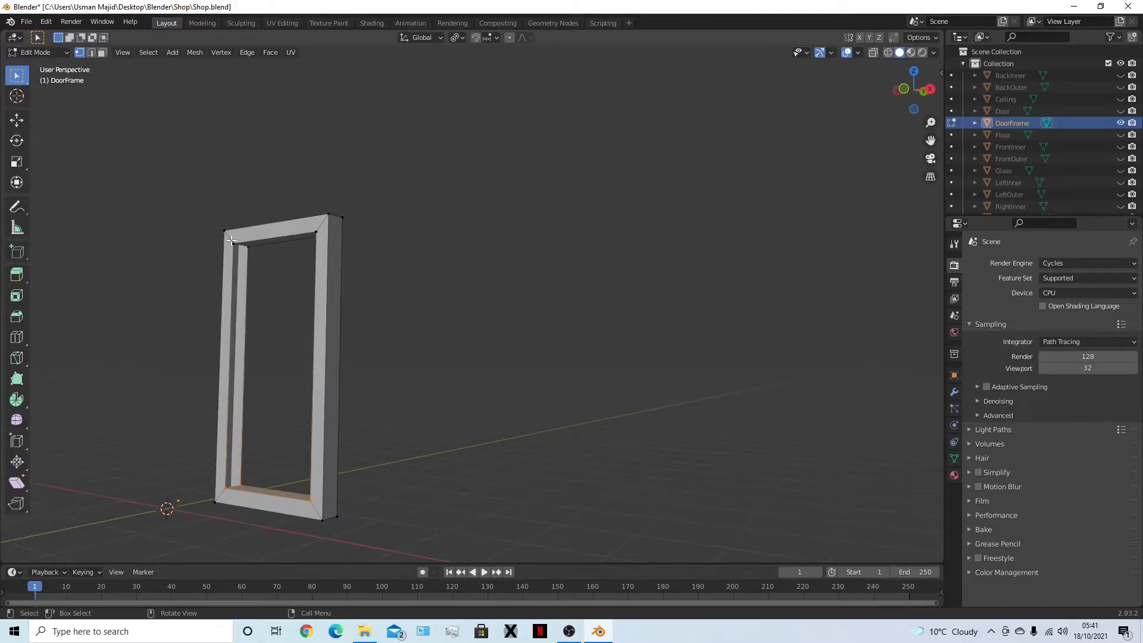
left_click(256, 252, "shift")
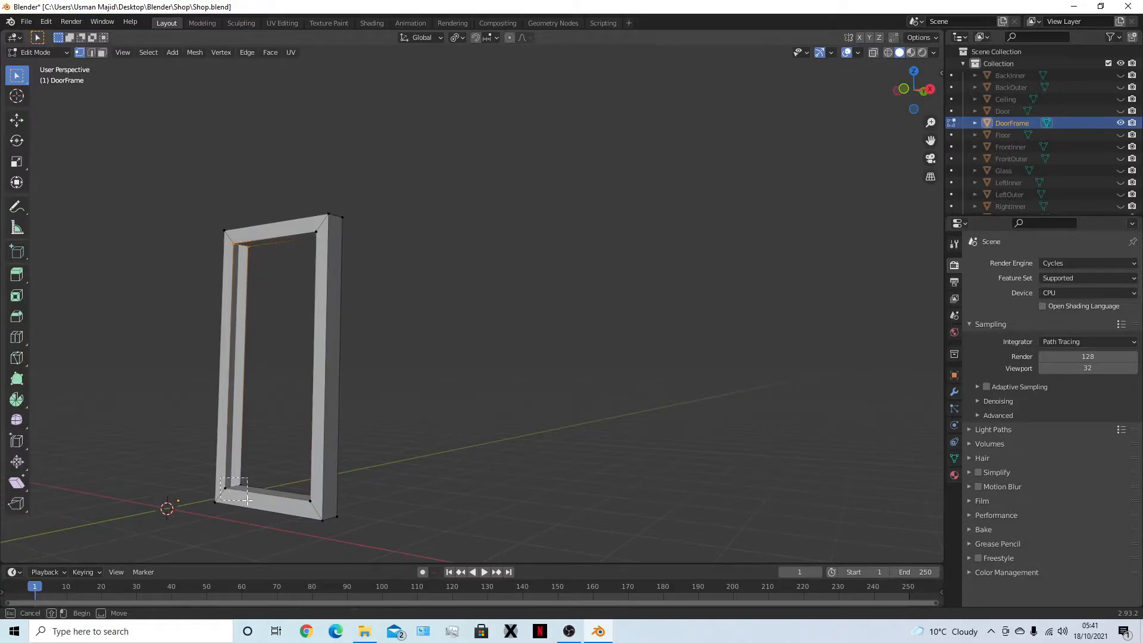
left_click(239, 381, "shift")
left_click(415, 415)
Select the front and back inner vertices at the top of the DoorFrame's opening from below, and deselect them
middle_click_drag(268, 294, 248, 181)
left_click(296, 191, "alt")
middle_click_drag(317, 283, 377, 283)
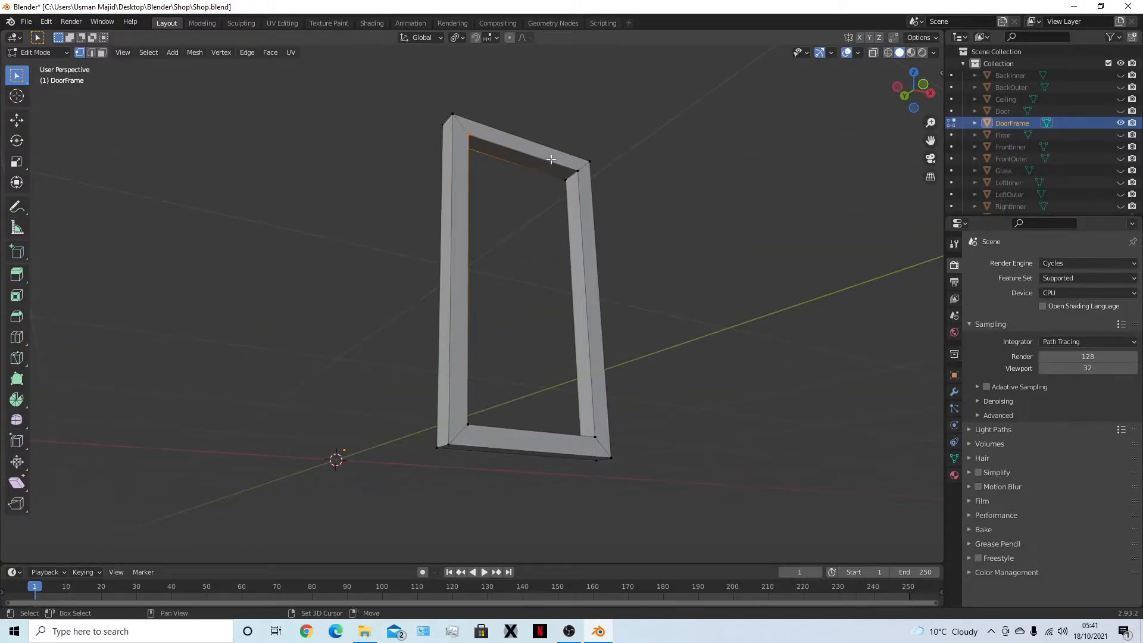
left_click(573, 181, "alt+shift")
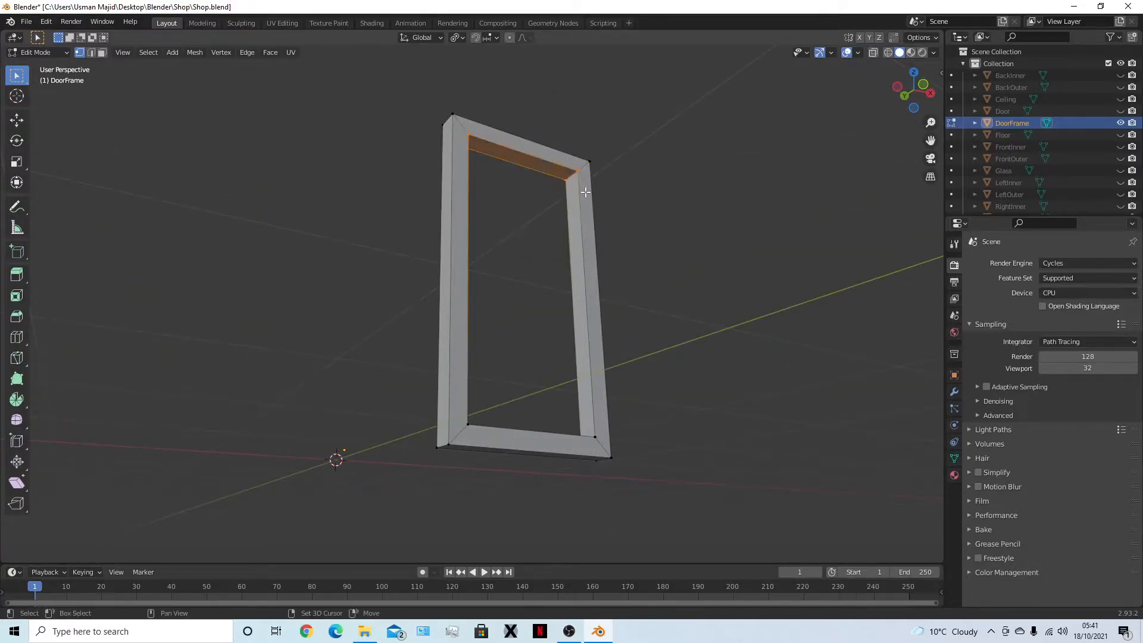
left_click(542, 269)
Undo the DoorFrame's vertex work and the hiding of the Door panels
key("ctrl+z")
key("ctrl+z")
key("ctrl+z")
key("ctrl+z")
key("ctrl+z")
key("ctrl+z")
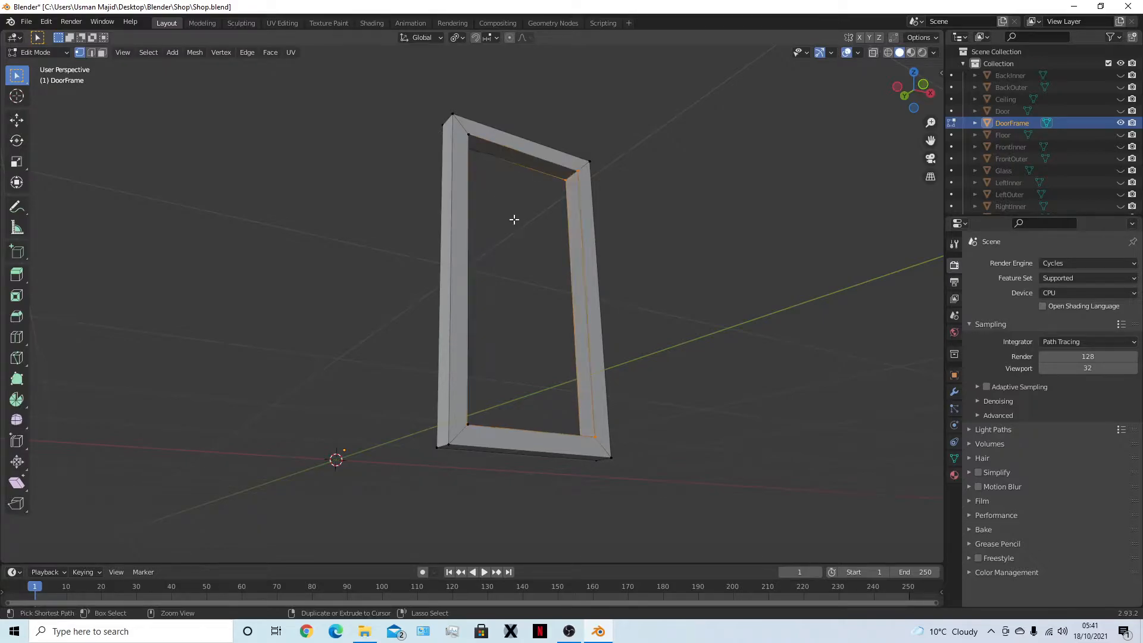
key("ctrl+z")
key("ctrl+z")
key("ctrl+z")
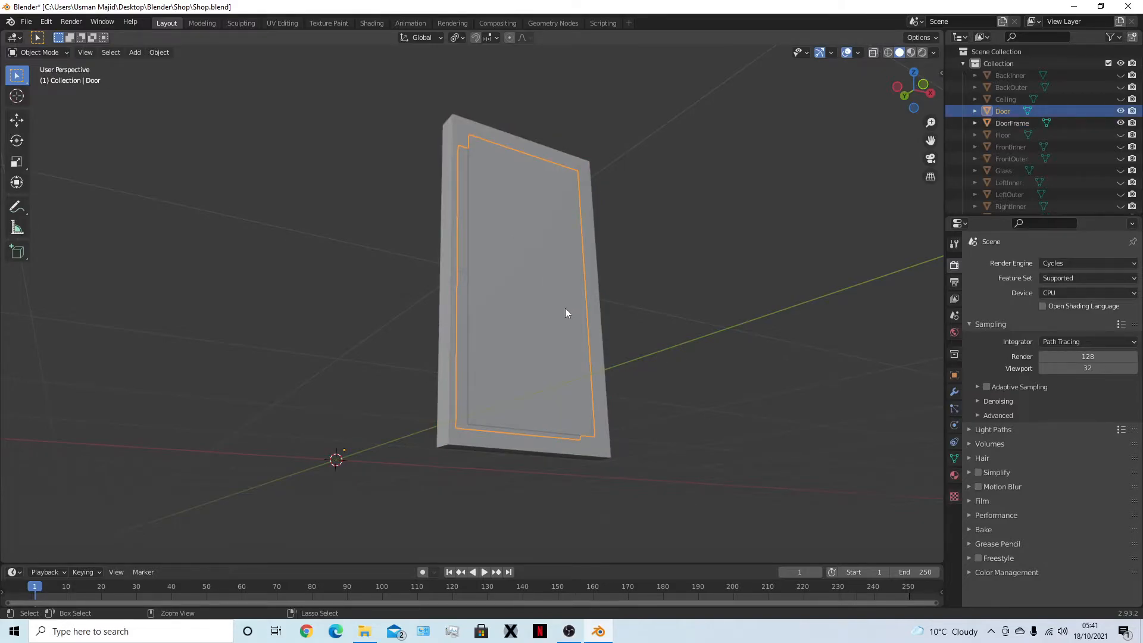
Undo the renaming of both door objects, back to the state right after the separation, and return to Object Mode
key("ctrl+shift+z")
key("ctrl+shift+z")
key("ctrl+shift+z")
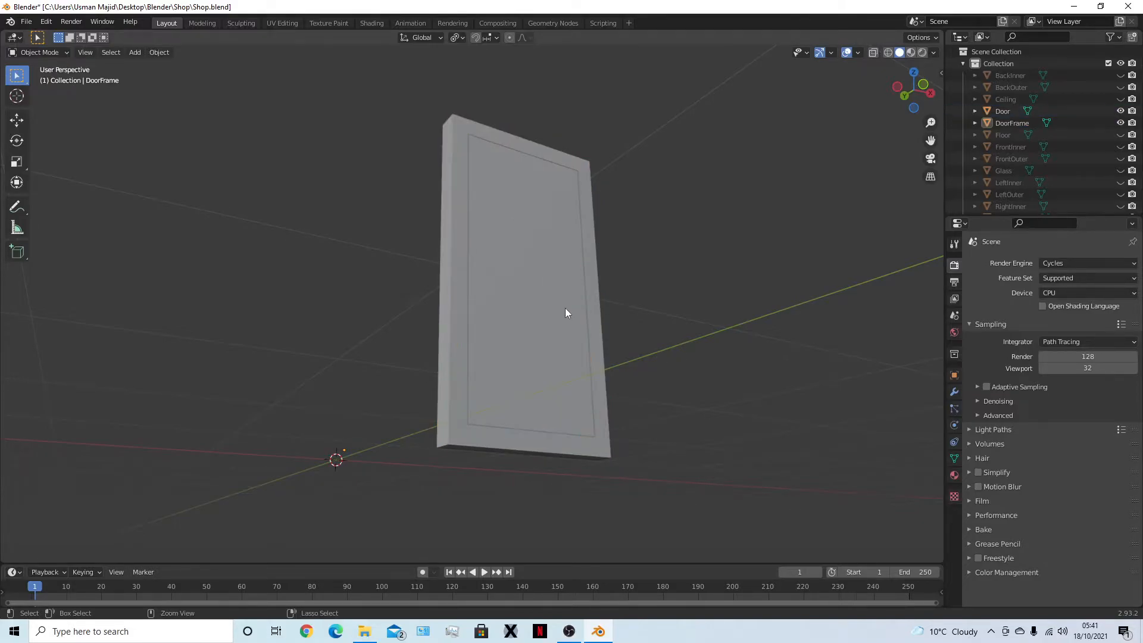
key("ctrl+shift+z")
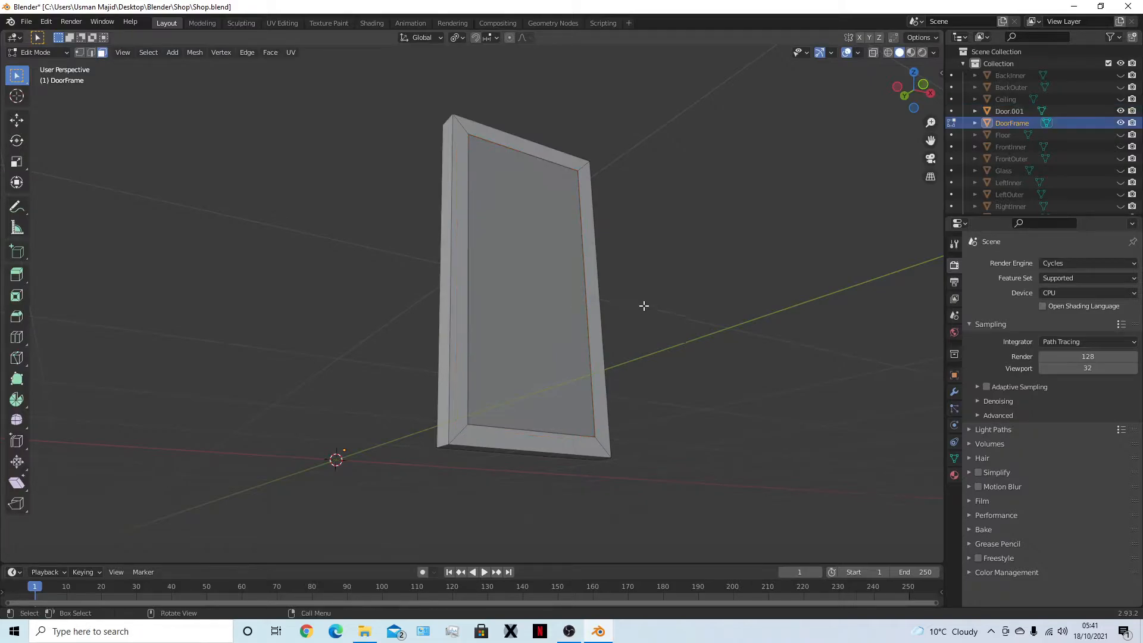
middle_click_drag(661, 327, 627, 357)
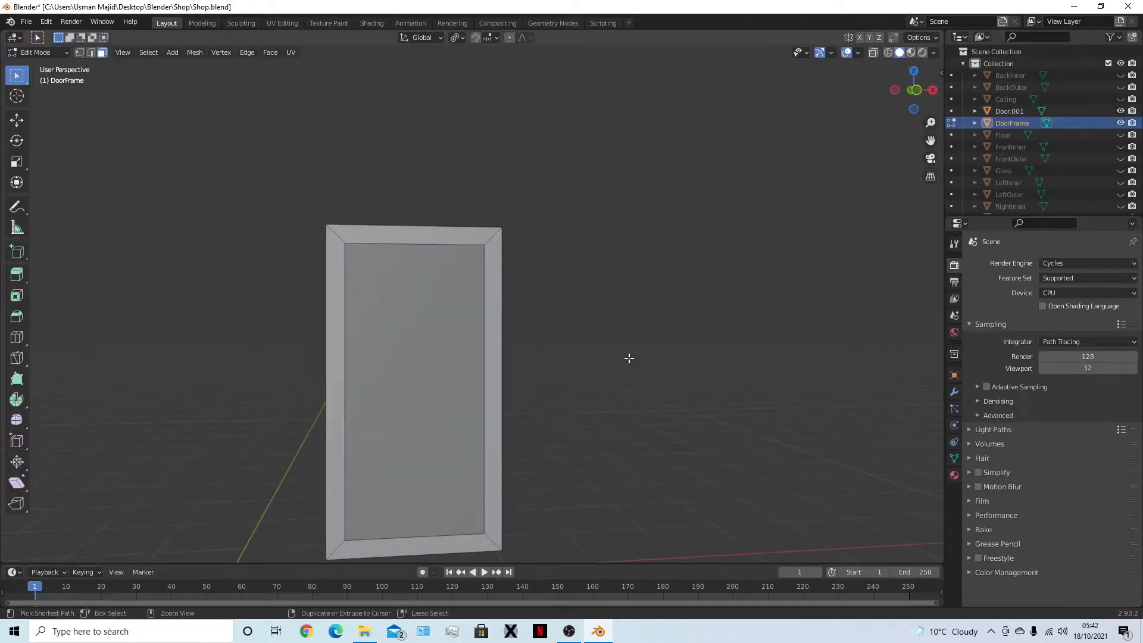
key("ctrl+shift+z")
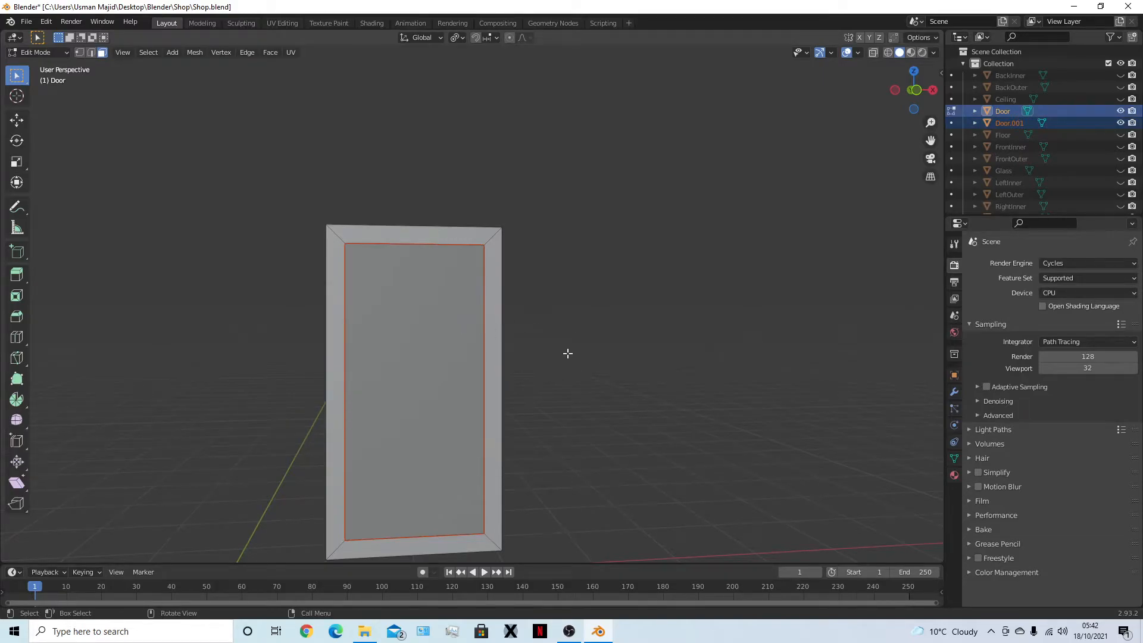
key("Tab")
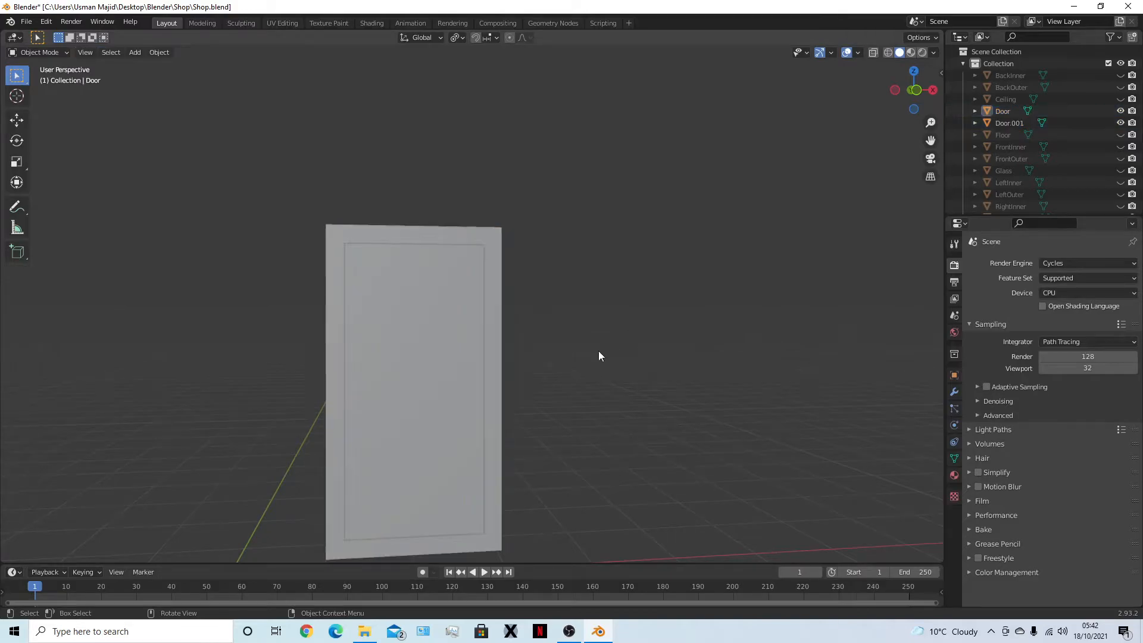
Hide the separated inner panel Door.001 to isolate the Door frame, and show the panel again
left_click(382, 364)
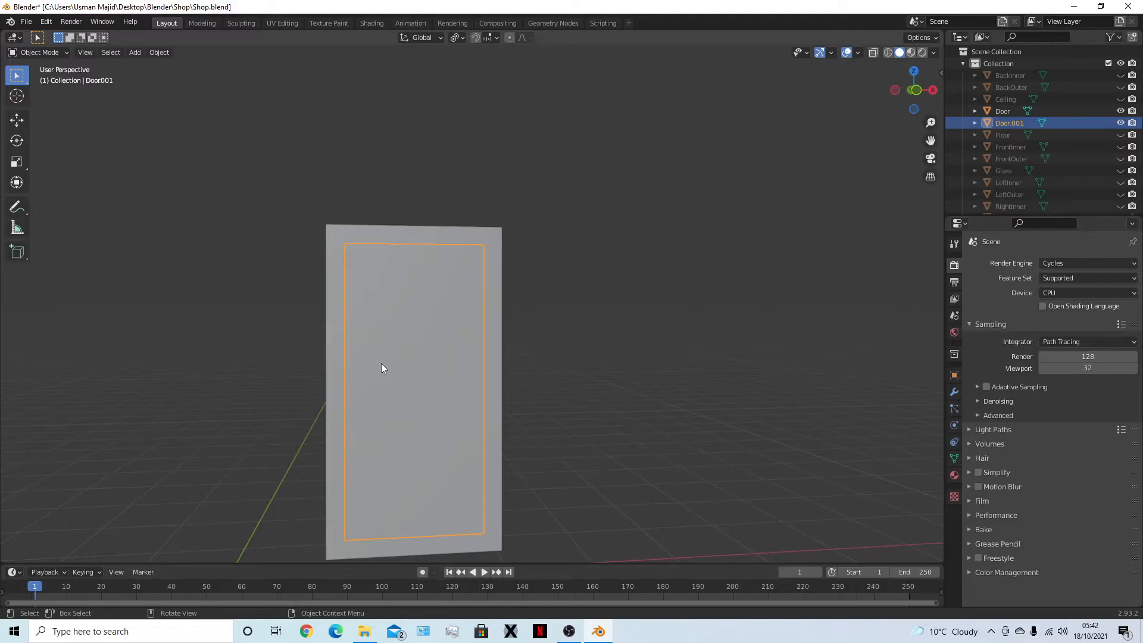
key("h")
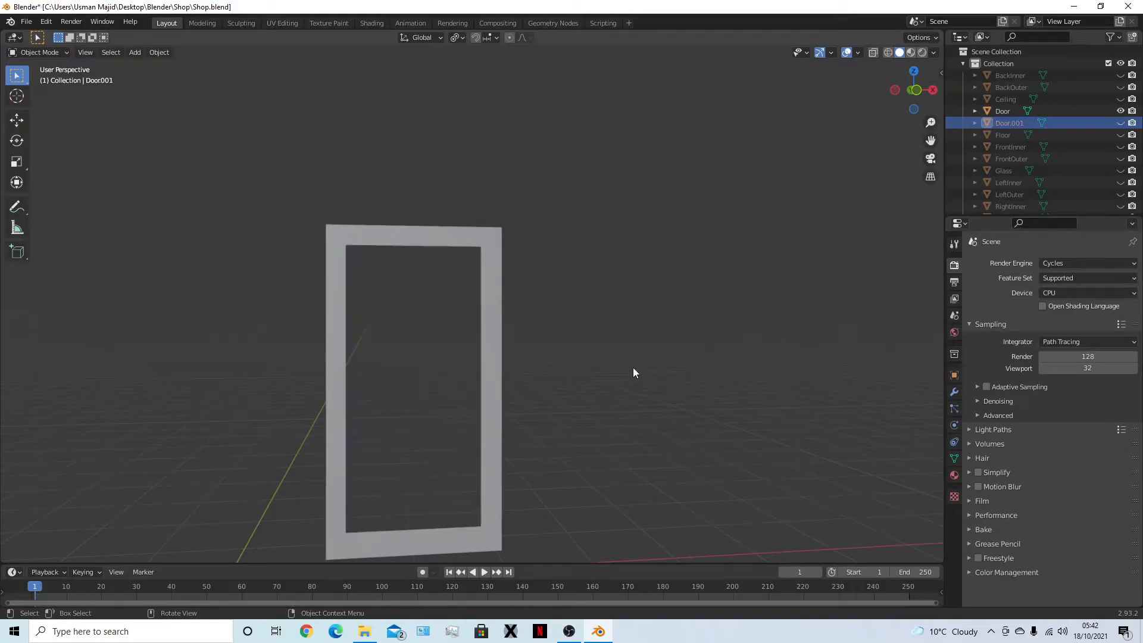
left_click(1010, 113)
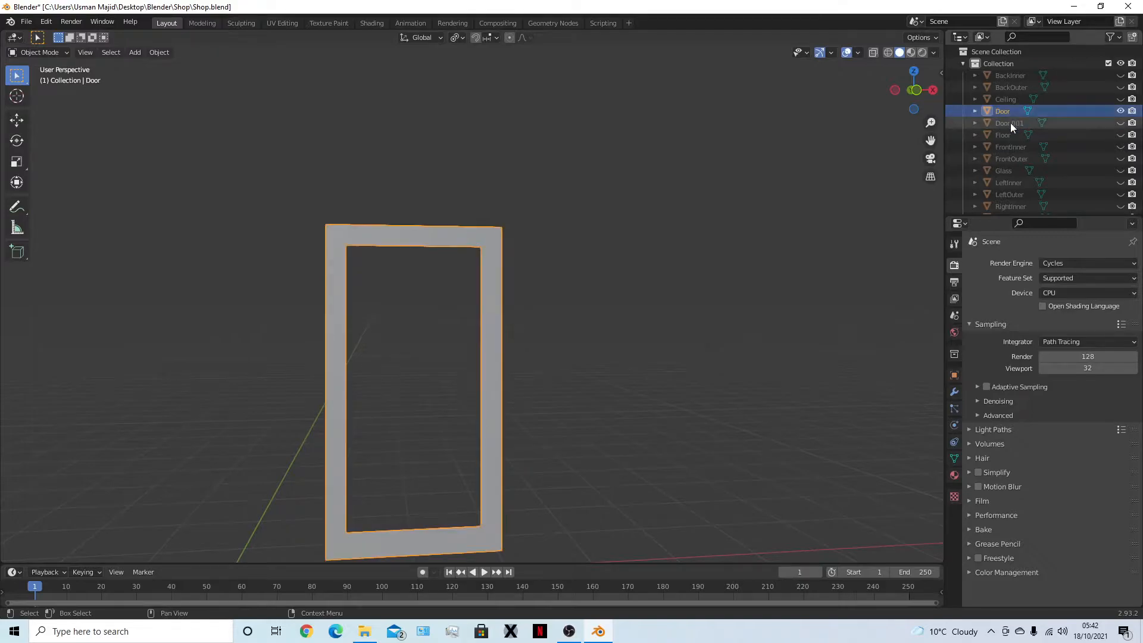
left_click(1010, 124)
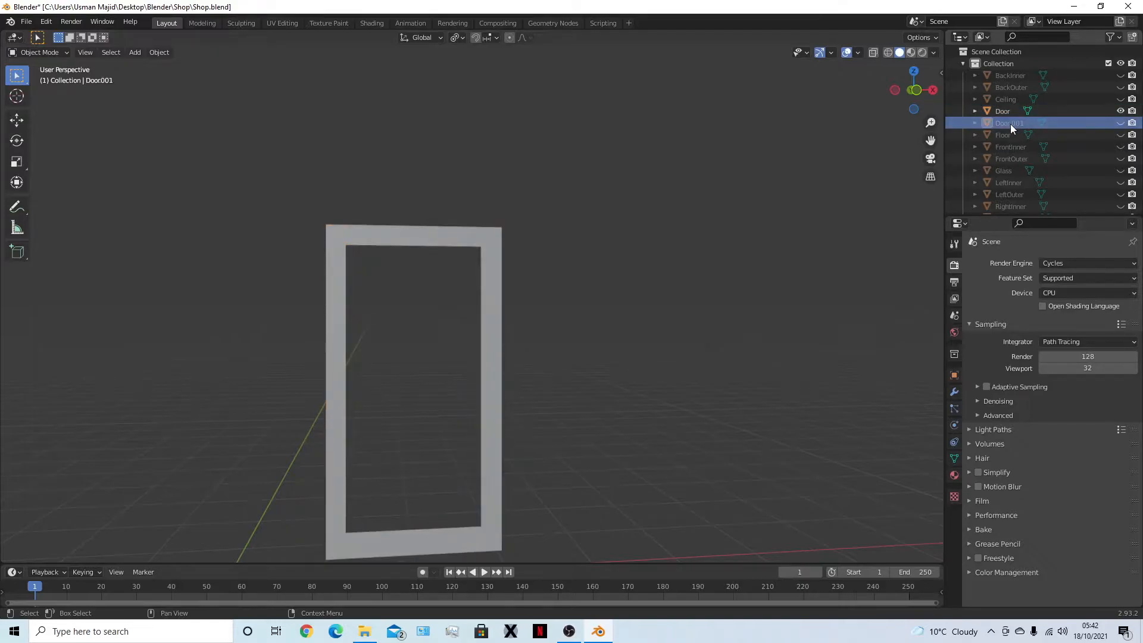
left_click(1120, 123)
Delete the separated inner panel object Door.001
left_click(441, 323)
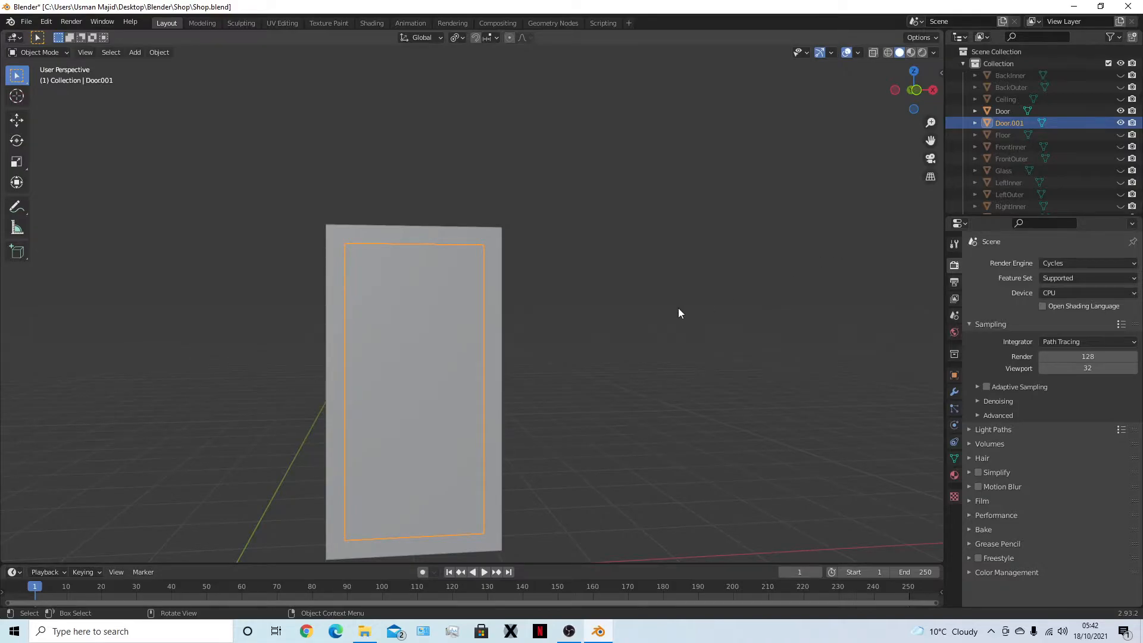
key("Delete")
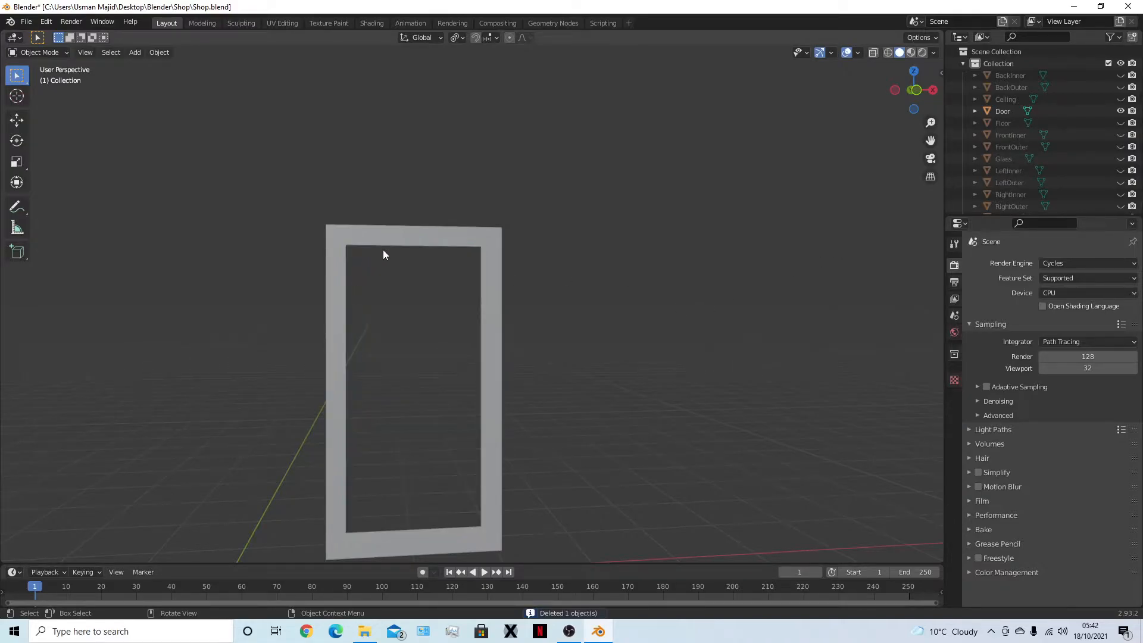
In Edit Mode on the Door frame, fill its front opening with a face between the four inner corner vertices
left_click(389, 235)
key("Tab")
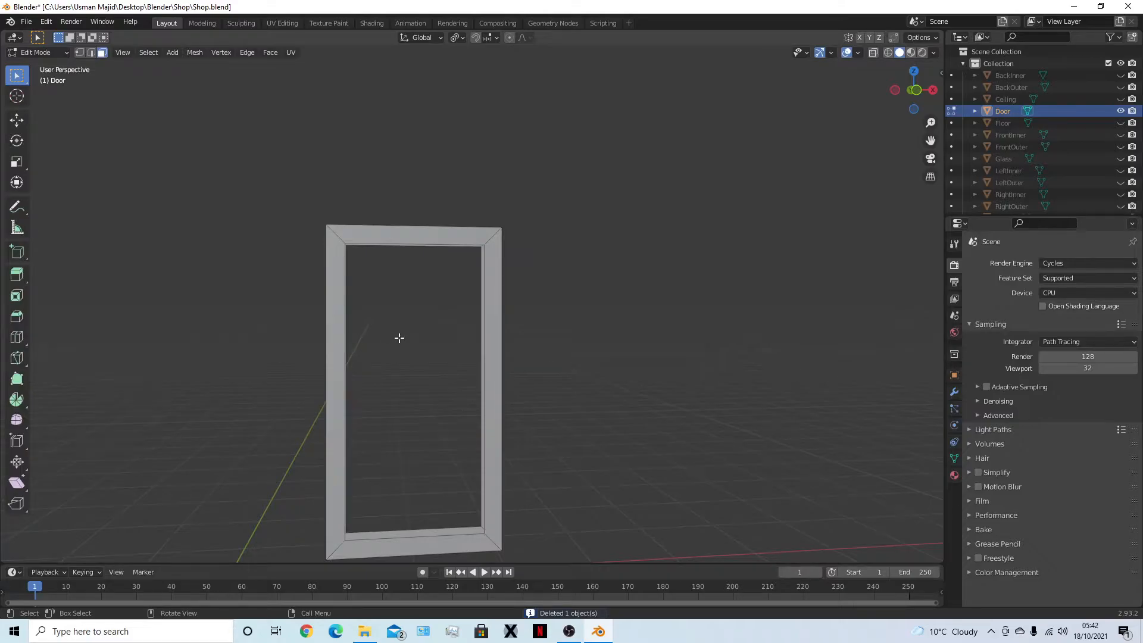
key("KP_1")
key("1")
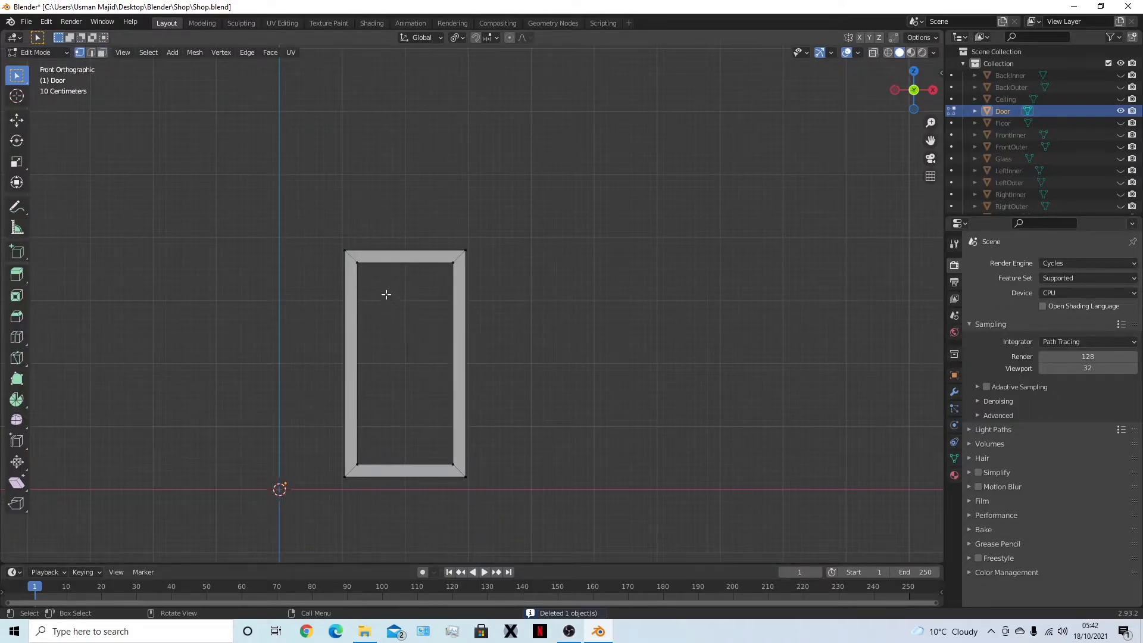
left_click(357, 262)
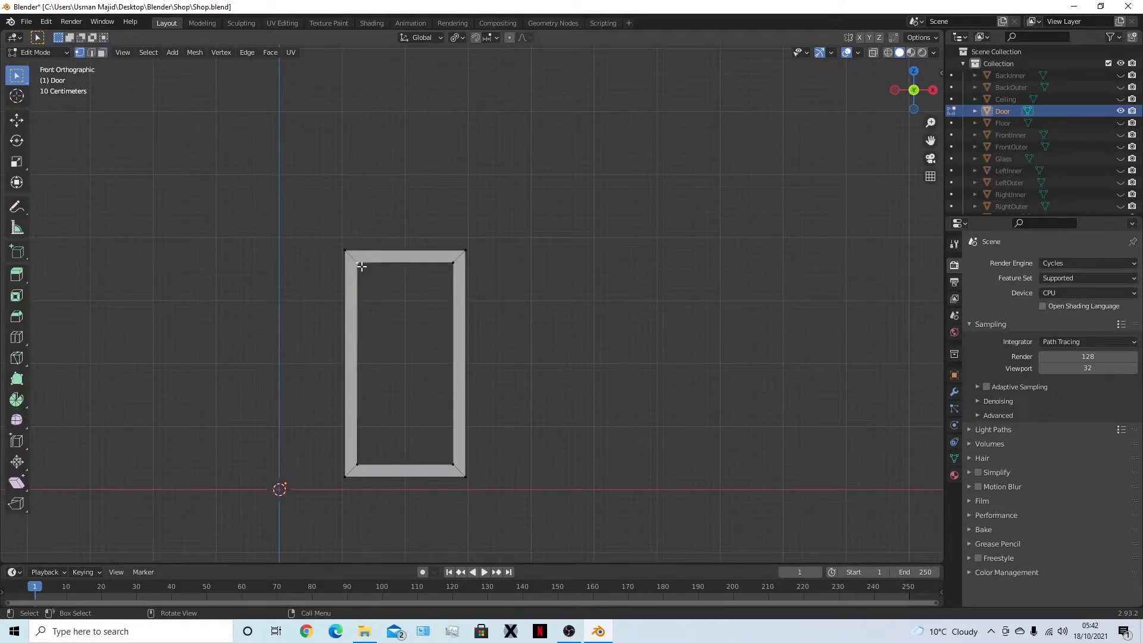
left_click(455, 262, "shift")
left_click(453, 464, "shift")
left_click(357, 464, "shift")
key("f")
Fill the back opening of the Door frame with a face between its four inner corner vertices, and deselect
middle_click_drag(516, 435, 355, 420)
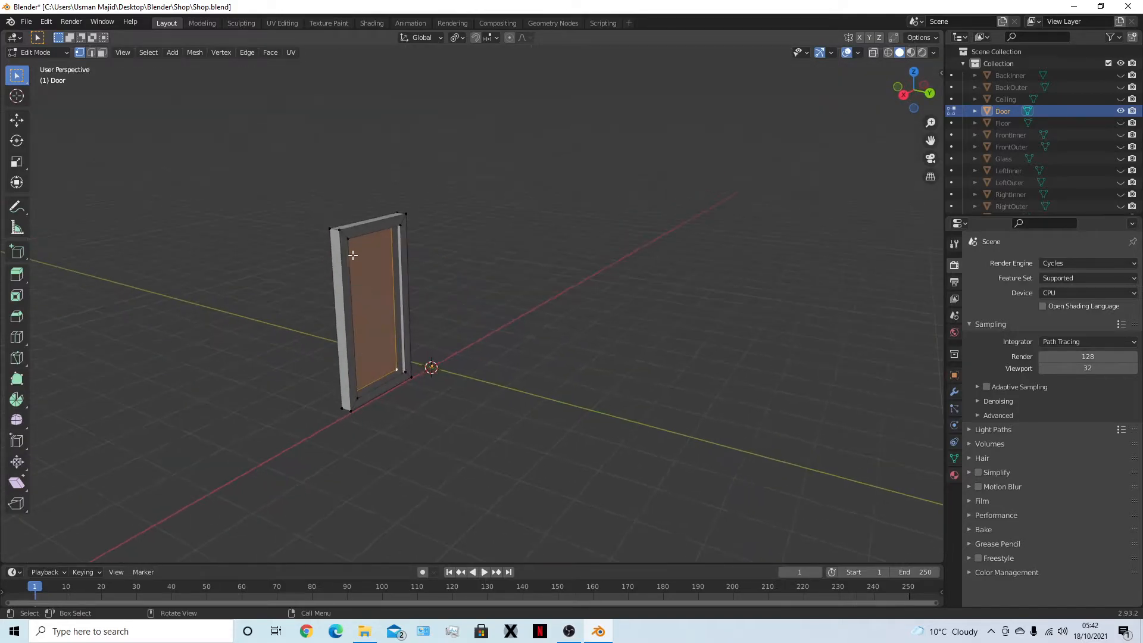
left_click(349, 239)
left_click(400, 225, "shift")
left_click(406, 372, "shift")
left_click(358, 397, "shift")
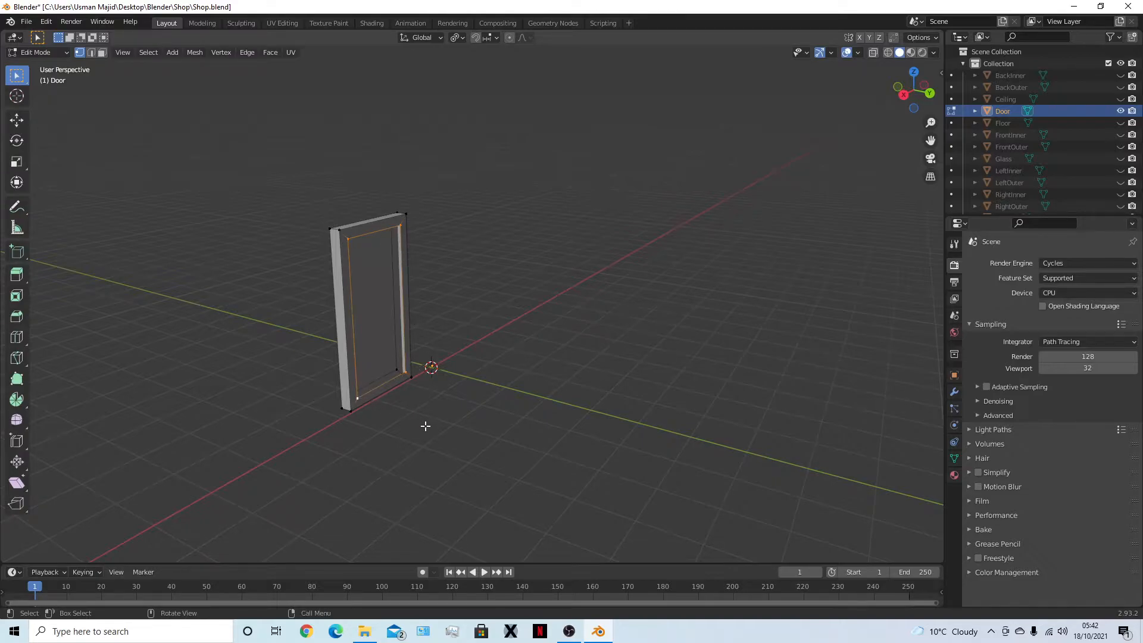
left_click(441, 443)
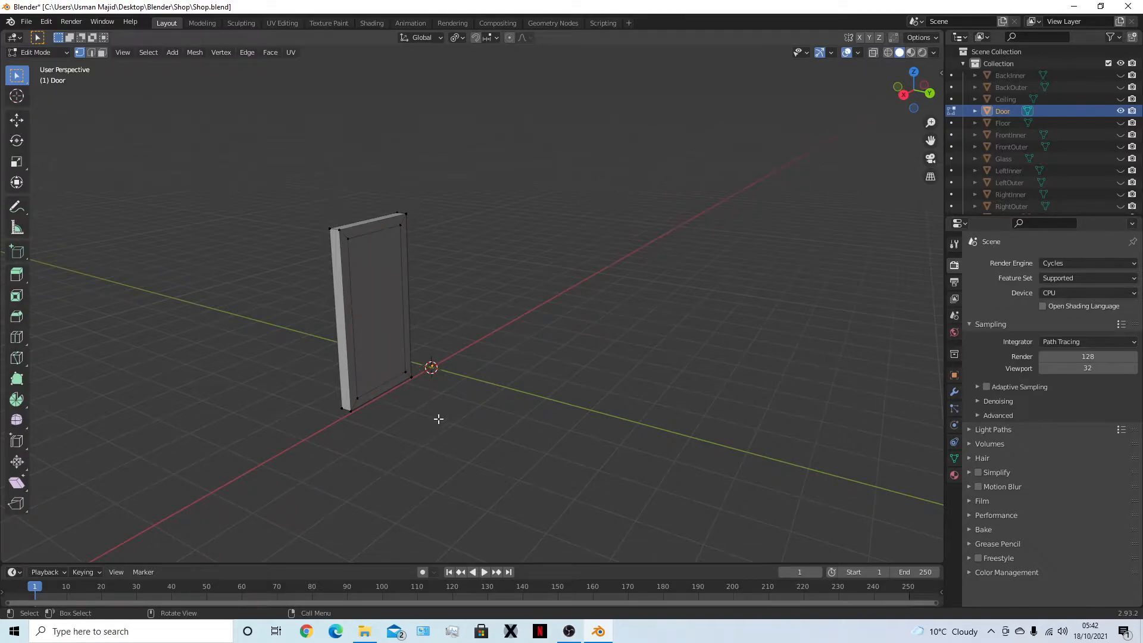
Select the front and back inner panel faces of the Door and switch to vertex selection
middle_click_drag(533, 427, 256, 305)
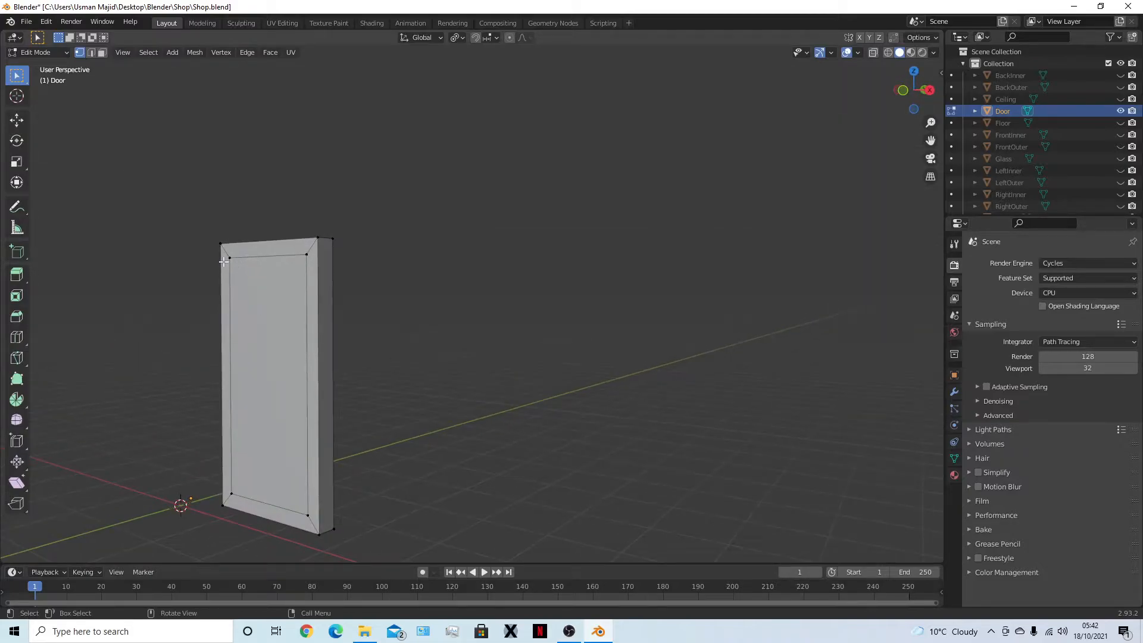
key("3")
left_click(274, 335)
middle_click_drag(359, 390, 481, 425)
key("1")
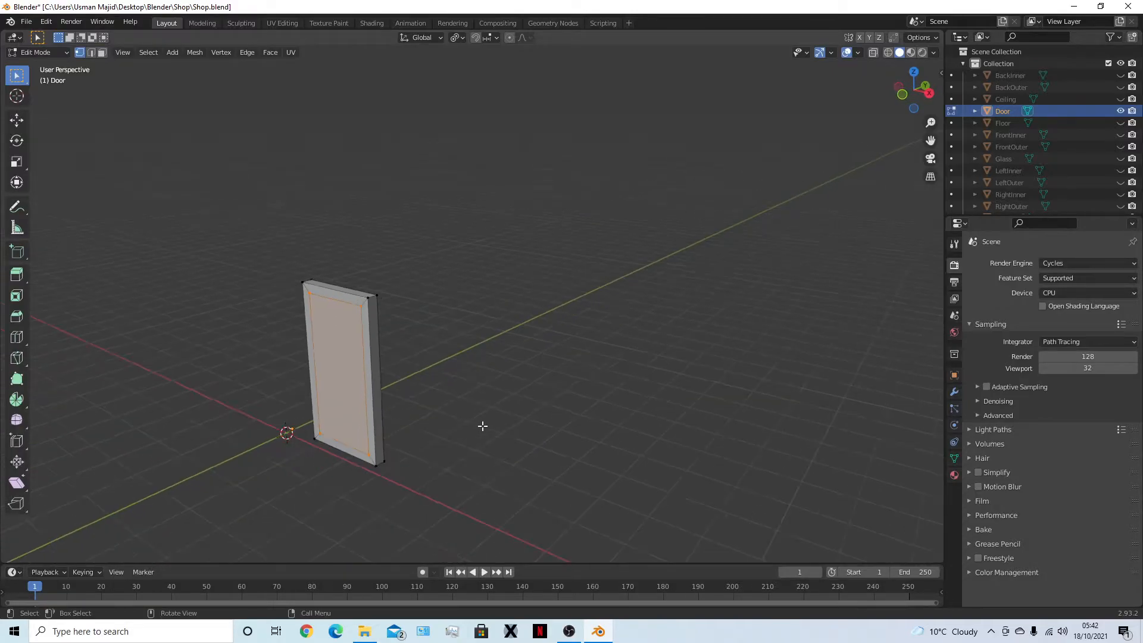
Try to scale the two inner panel faces along single axes, mainly Y, to inset them
key("s")
key("y")
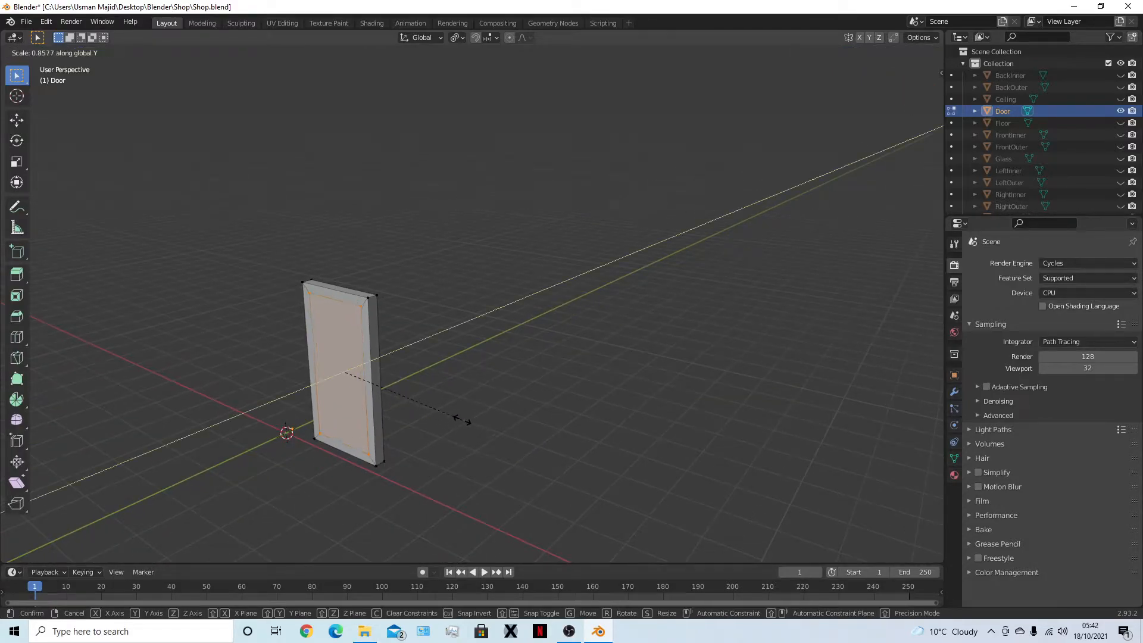
left_click(503, 433)
middle_click_drag(396, 414, 373, 399)
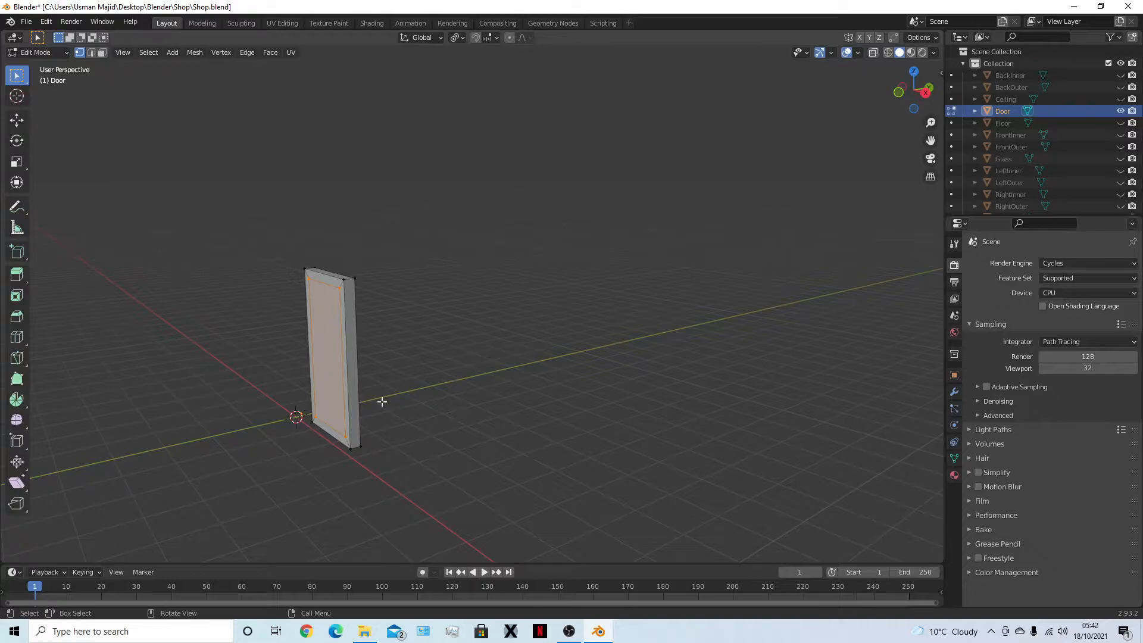
key("s")
key("z")
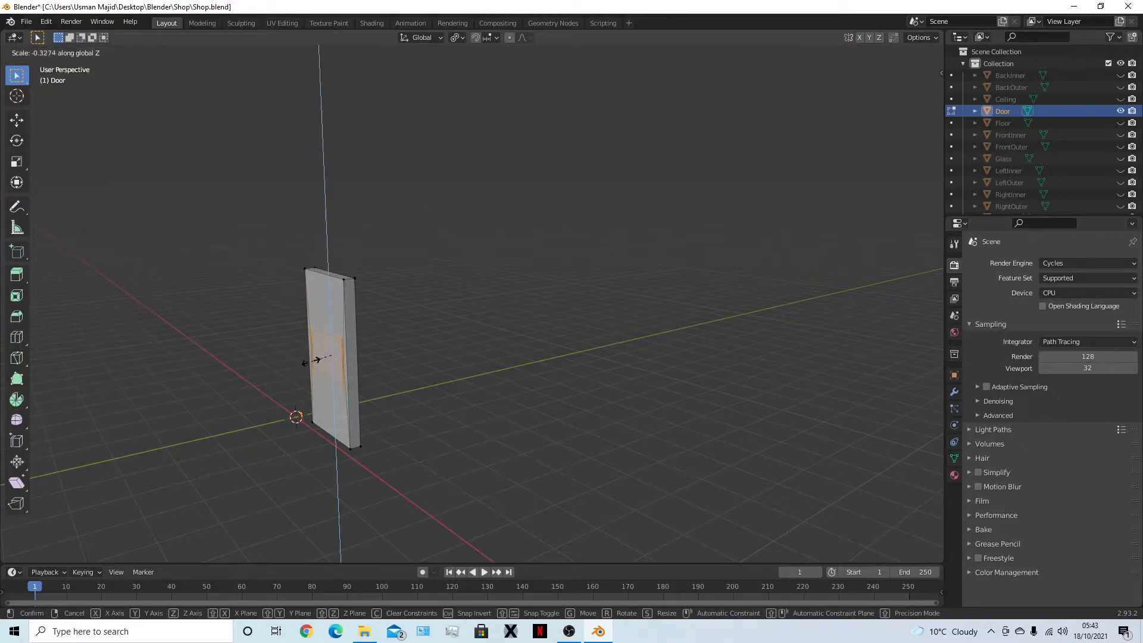
key("x")
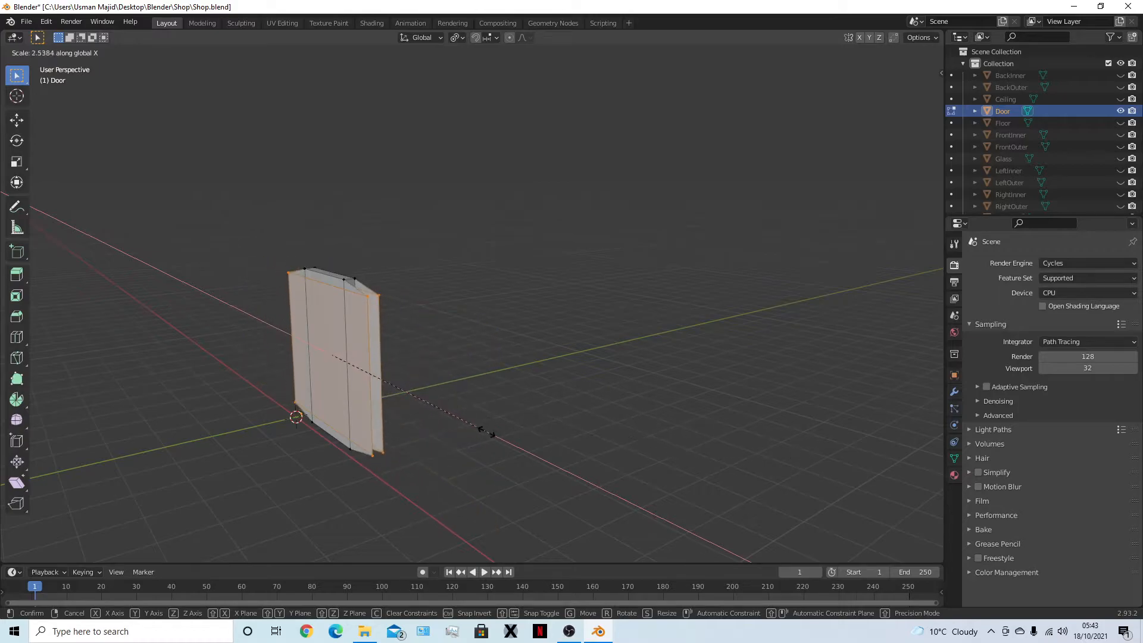
key("y")
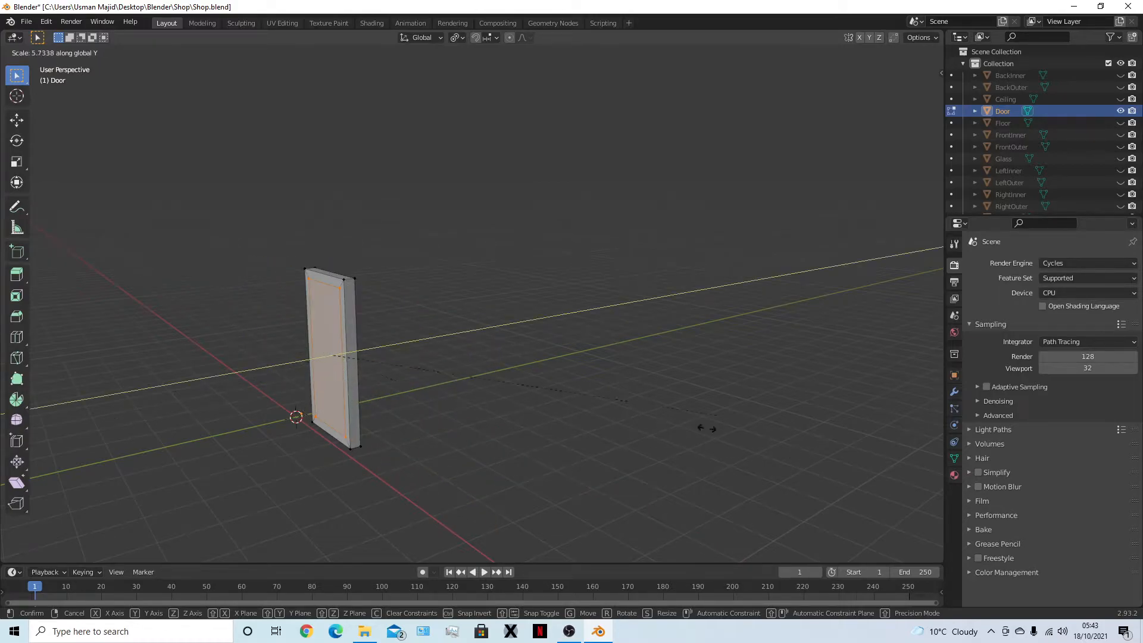
left_click(456, 321)
middle_click_drag(618, 352, 537, 394)
key("s")
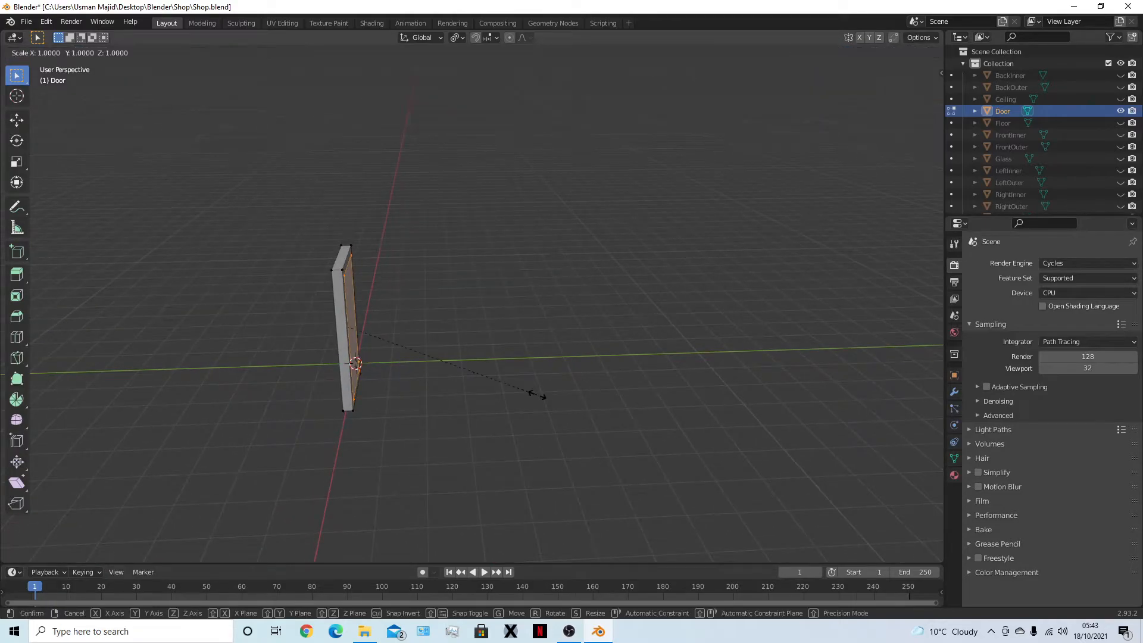
right_click(475, 373)
key("s")
right_click(474, 373)
Try to push the front and back panel faces inward by -0.1 m with Shrink/Fatten
key("alt")
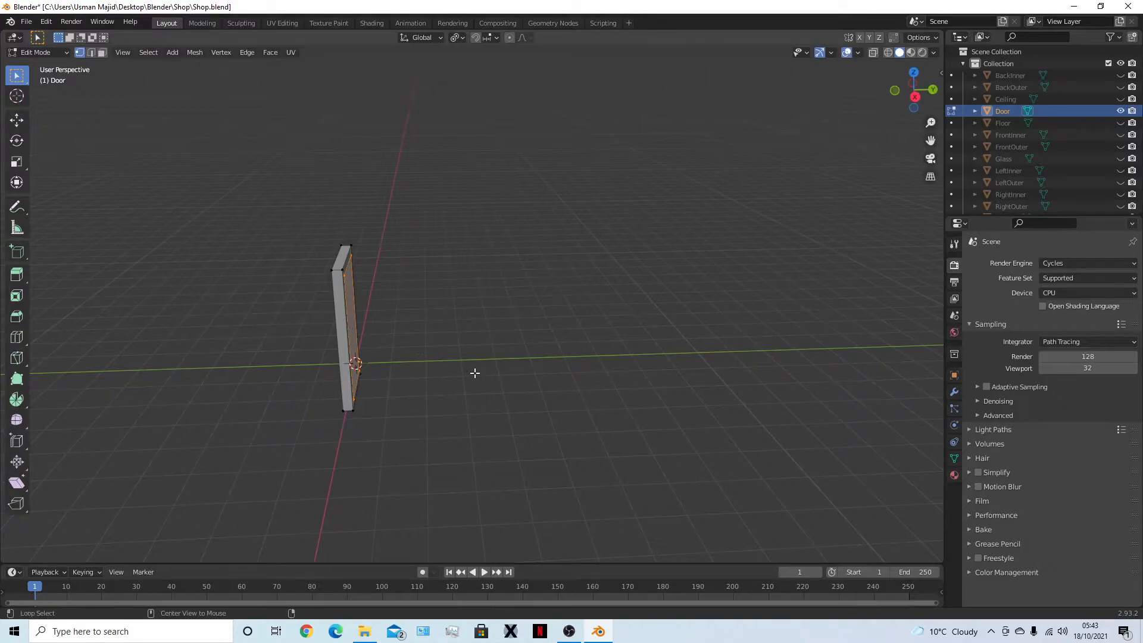
key("alt+s")
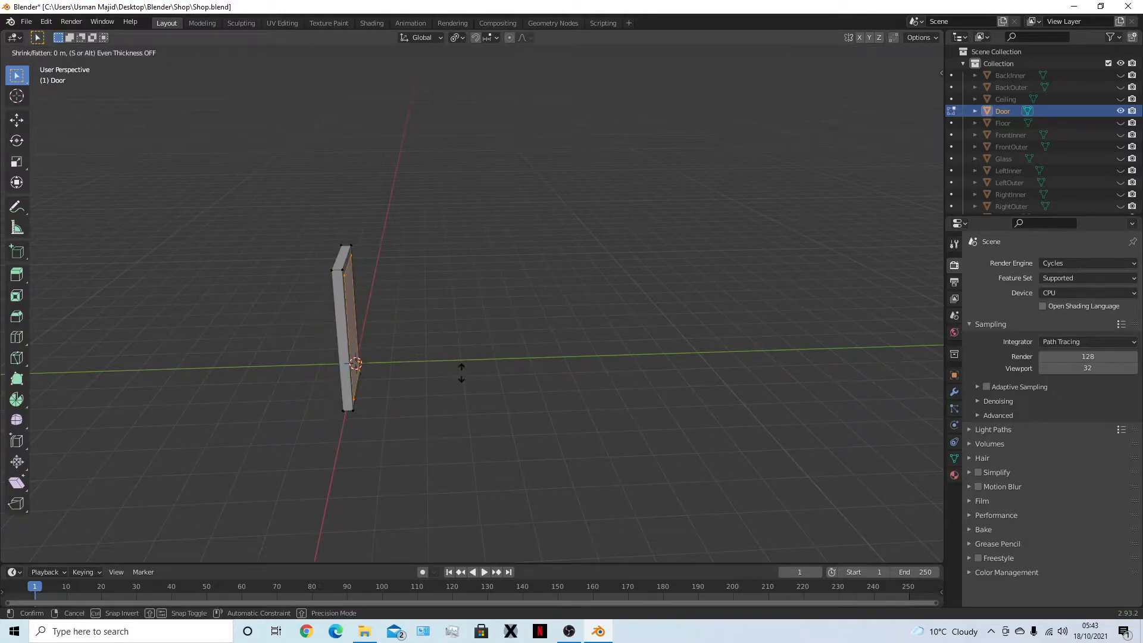
left_click(462, 376)
mouse_move(355, 369)
middle_mouse_down()
mouse_move(408, 357)
mouse_move(364, 361)
middle_mouse_up()
key("alt+s")
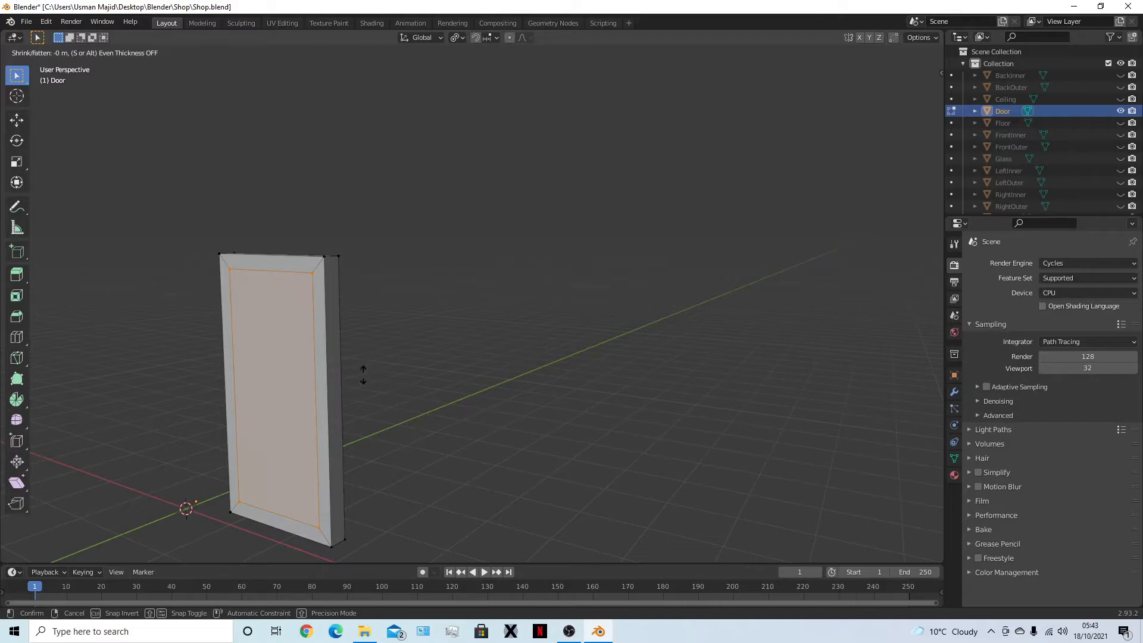
type("-1")
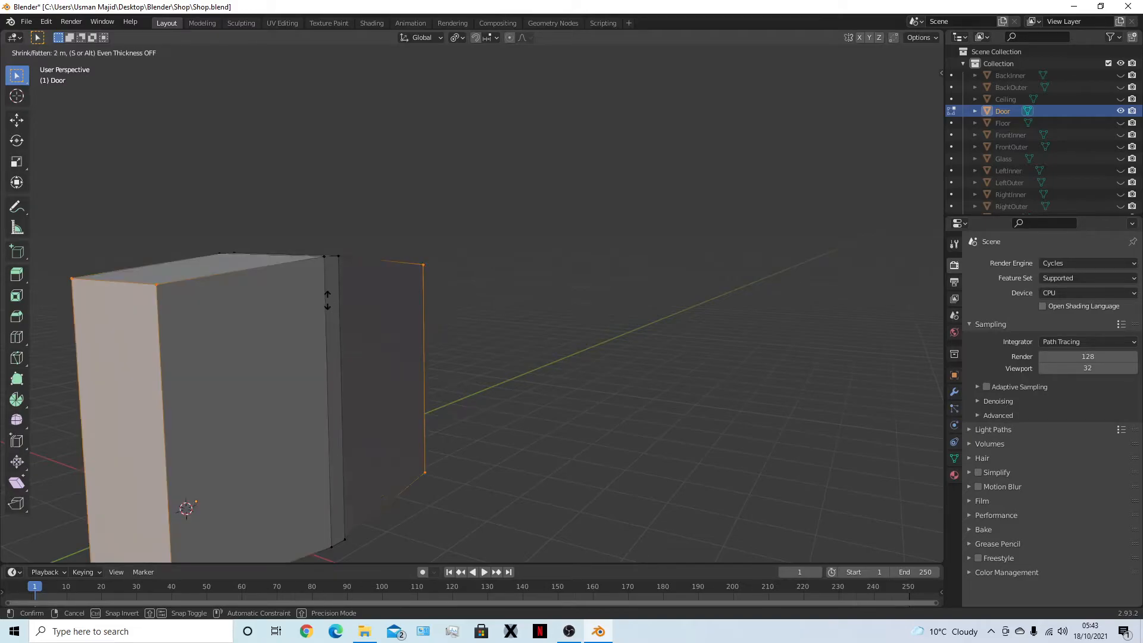
key("BackSpace")
type("1")
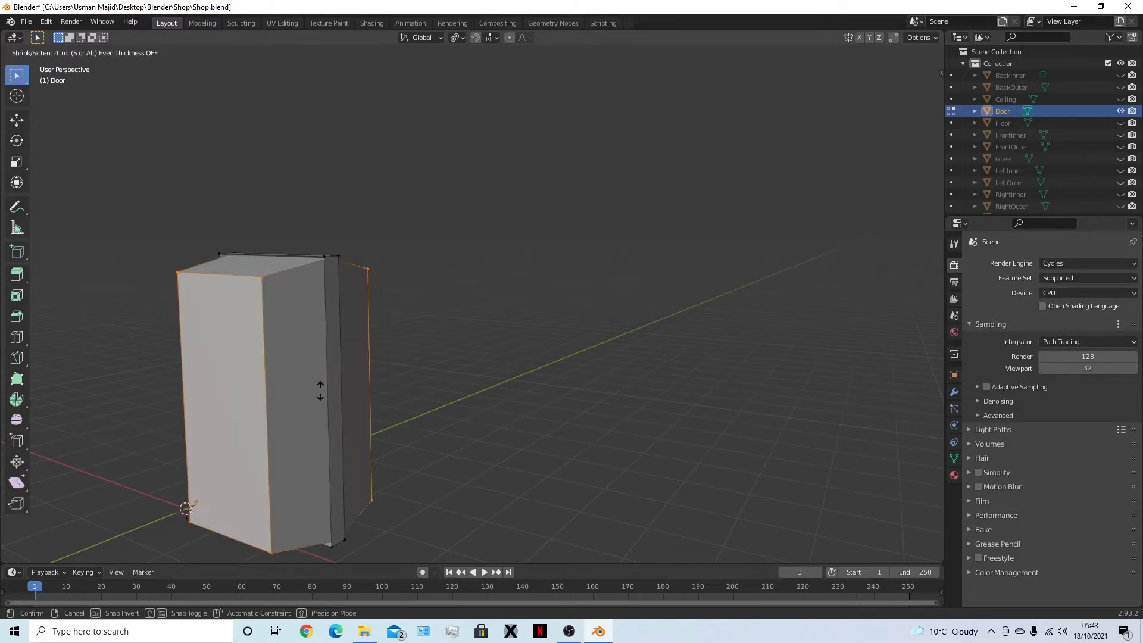
key("BackSpace")
type("10")
key("BackSpace")
key("BackSpace")
type("0.1")
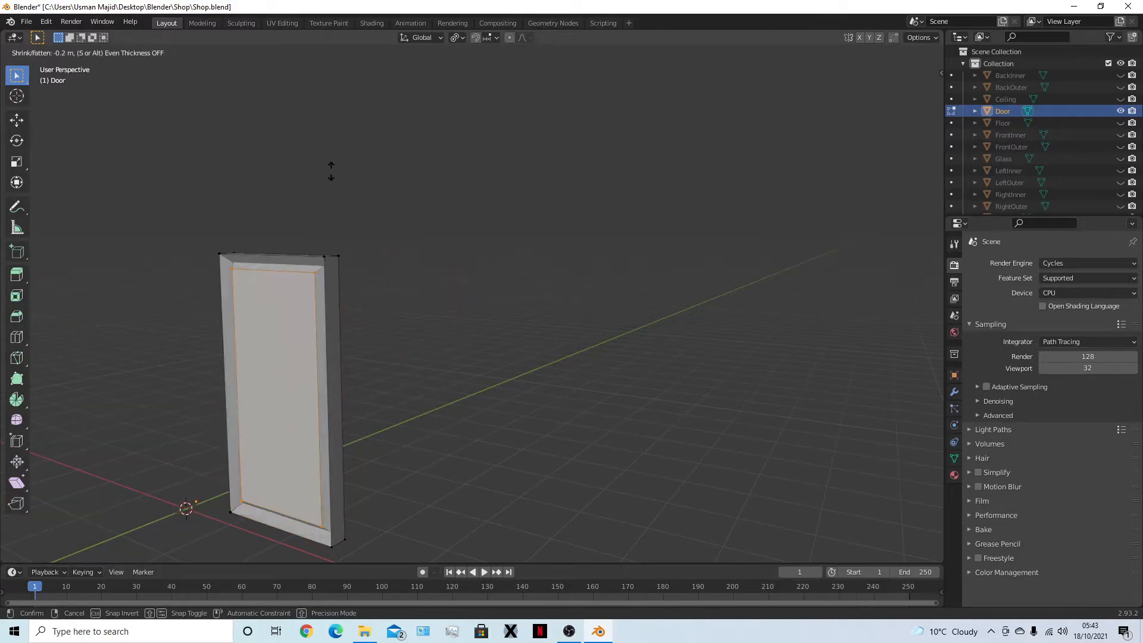
key("BackSpace")
key("BackSpace")
key("BackSpace")
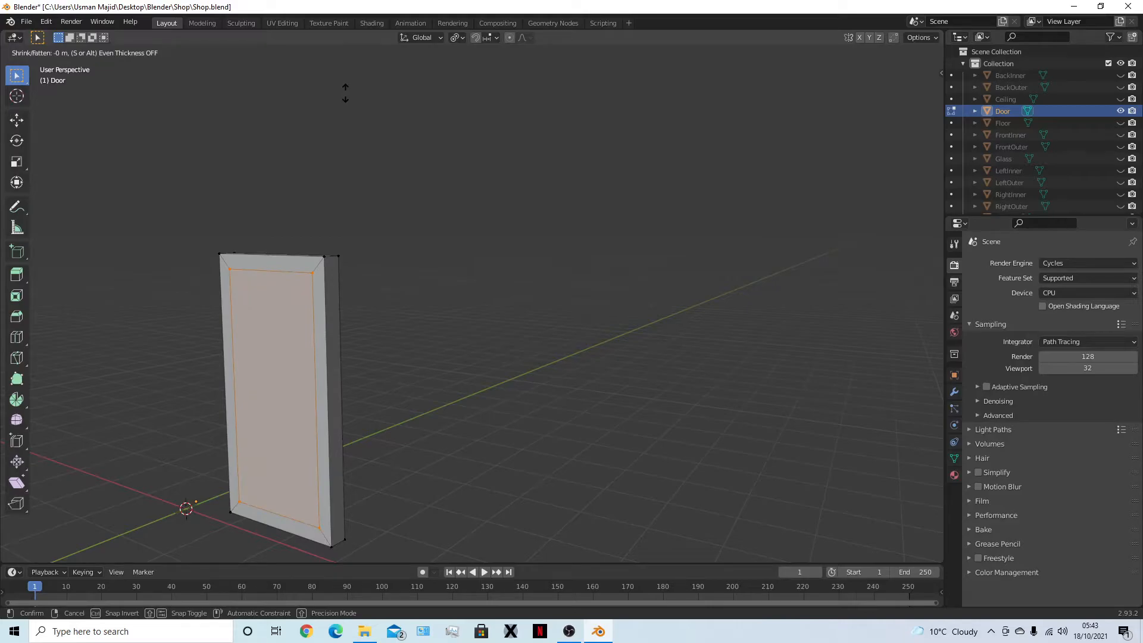
type("0.1")
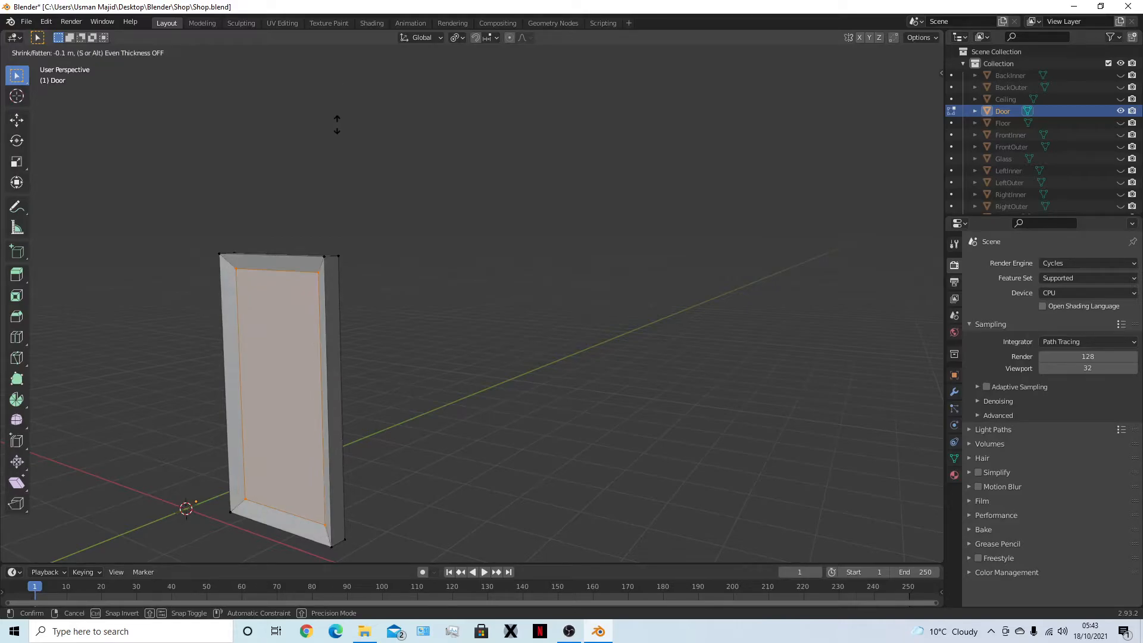
key("Return")
Try a Shrink/Fatten offset of 0.05 m on both panel faces, and clear the entered value
middle_click_drag(342, 176, 723, 289)
key("alt+s")
type("0.05")
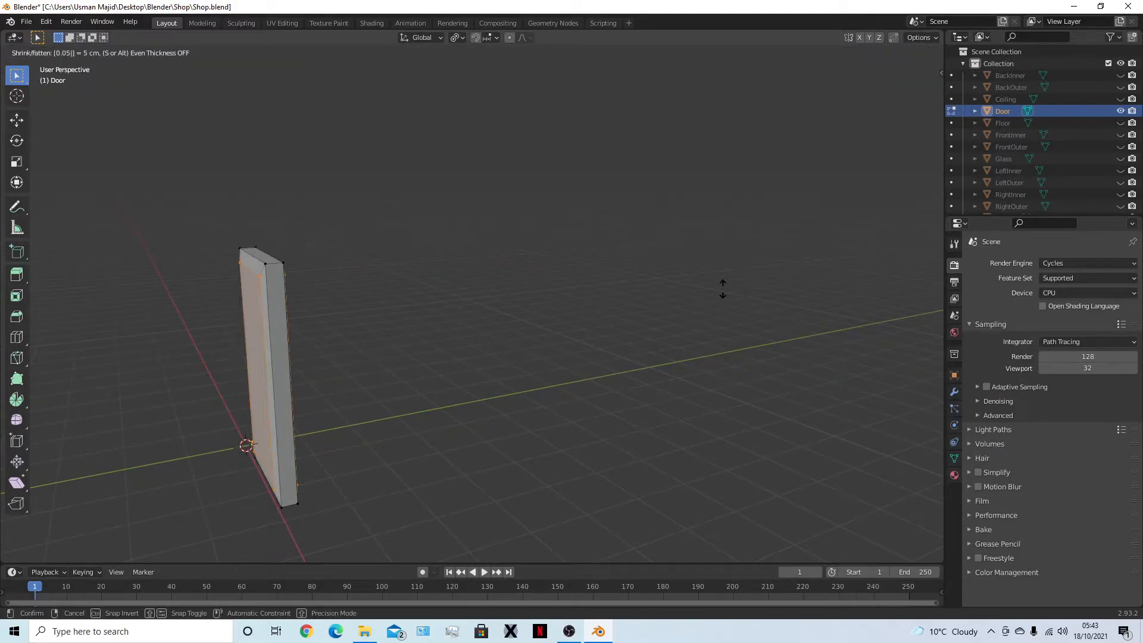
key("BackSpace")
key("BackSpace")
key("BackSpace")
key("BackSpace")
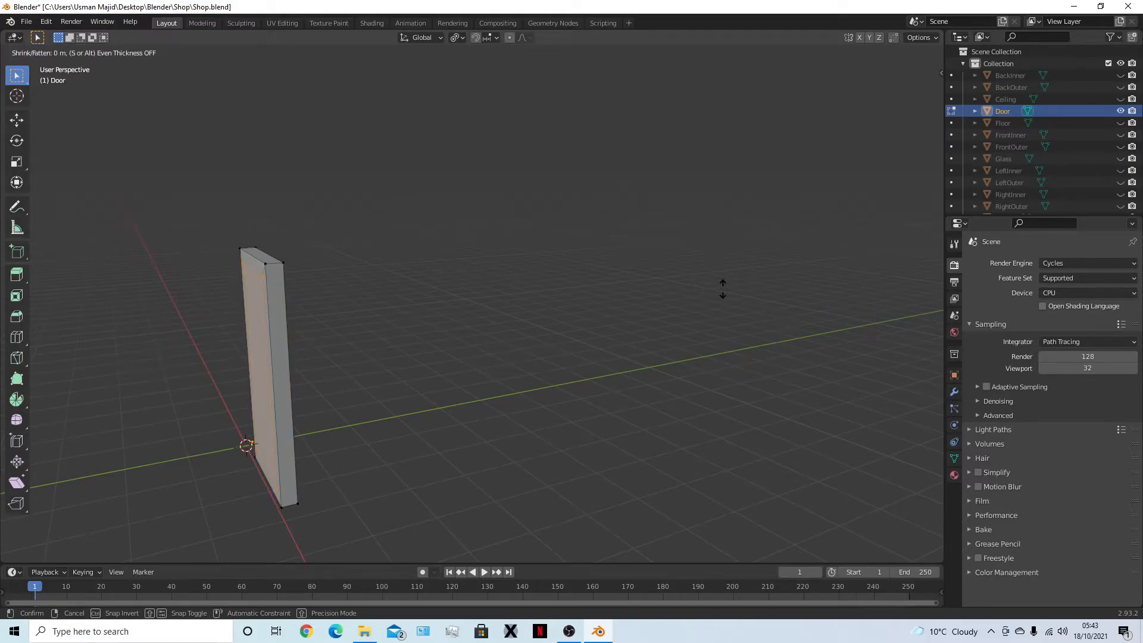
type("0")
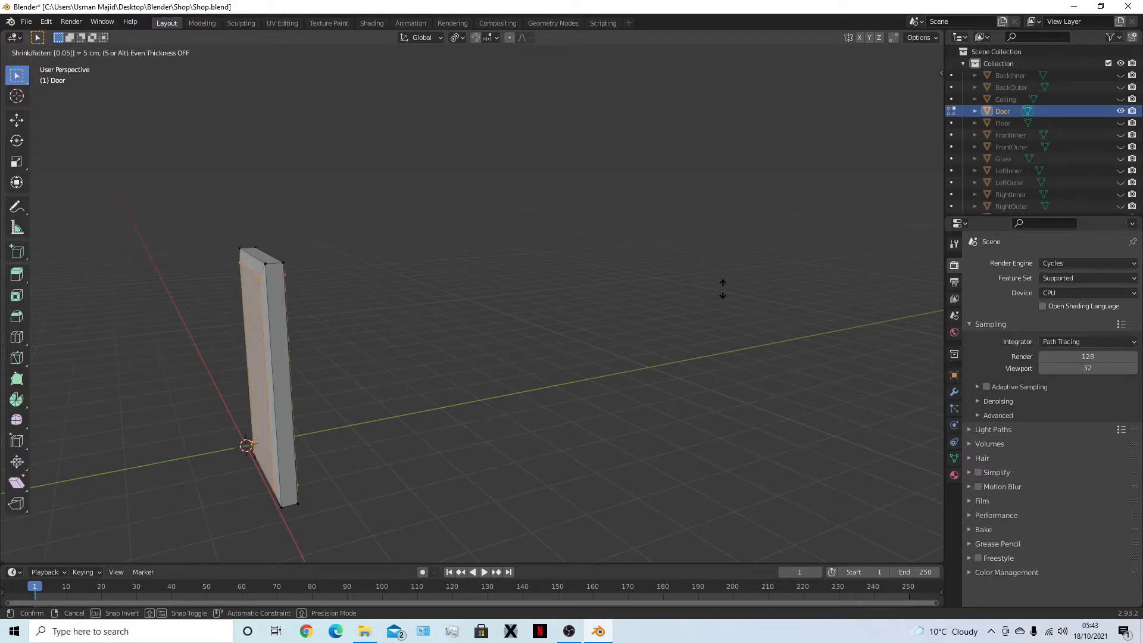
key("BackSpace")
Try negative and inverted Shrink/Fatten values on the panel faces, and cancel the operation
type("-1/(0.0)")
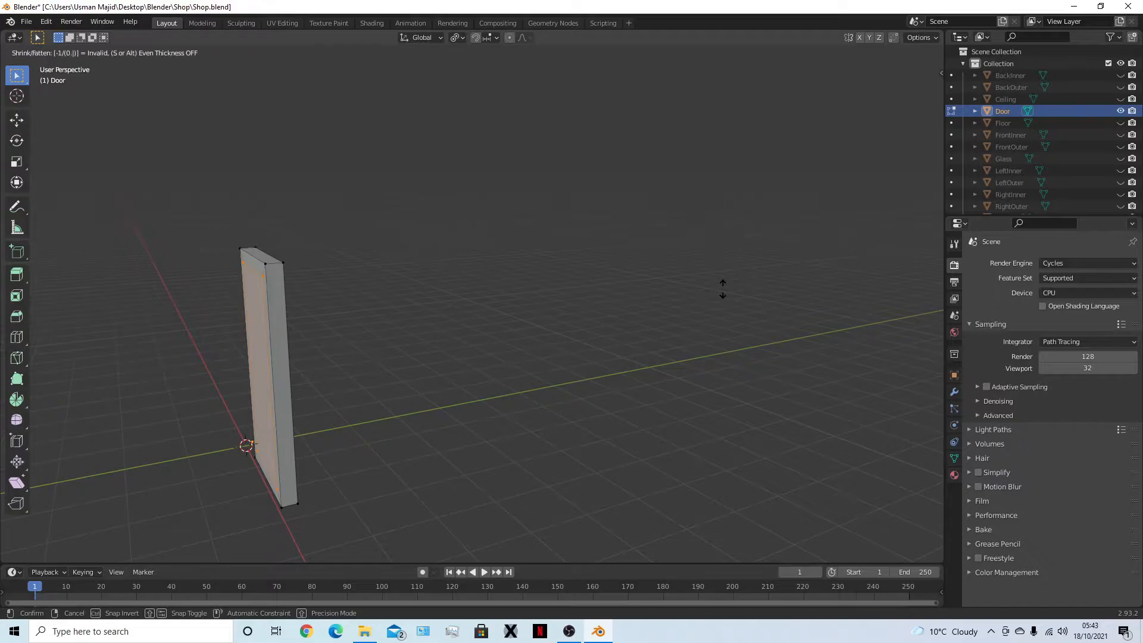
key("BackSpace")
key("BackSpace")
key("BackSpace")
key("BackSpace")
key("BackSpace")
key("BackSpace")
key("BackSpace")
key("BackSpace")
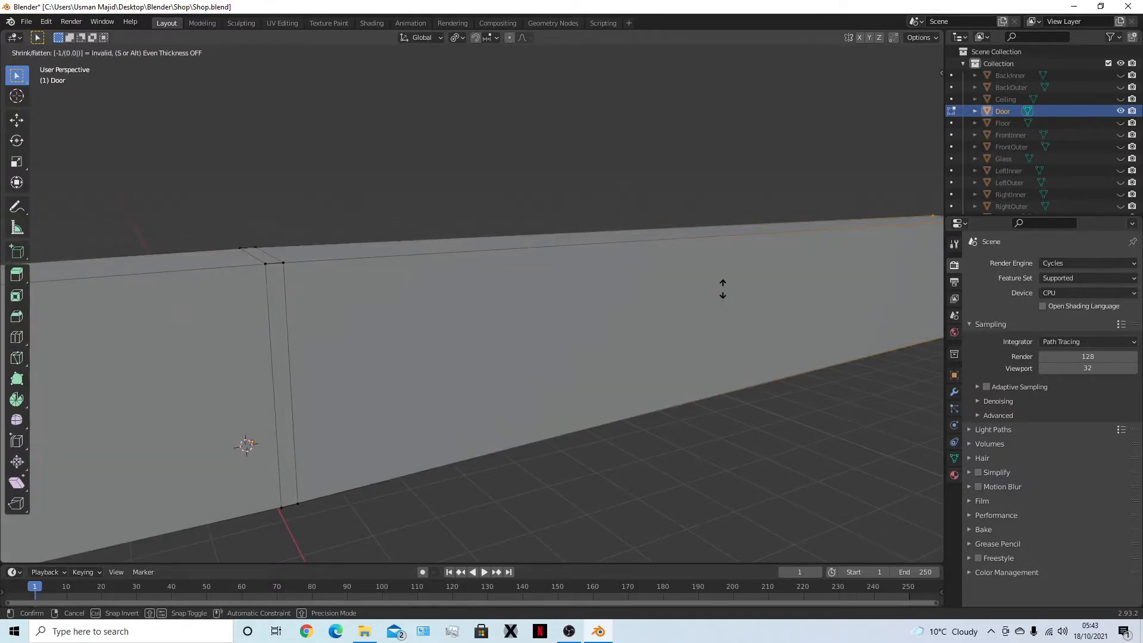
type("1/(0.0)")
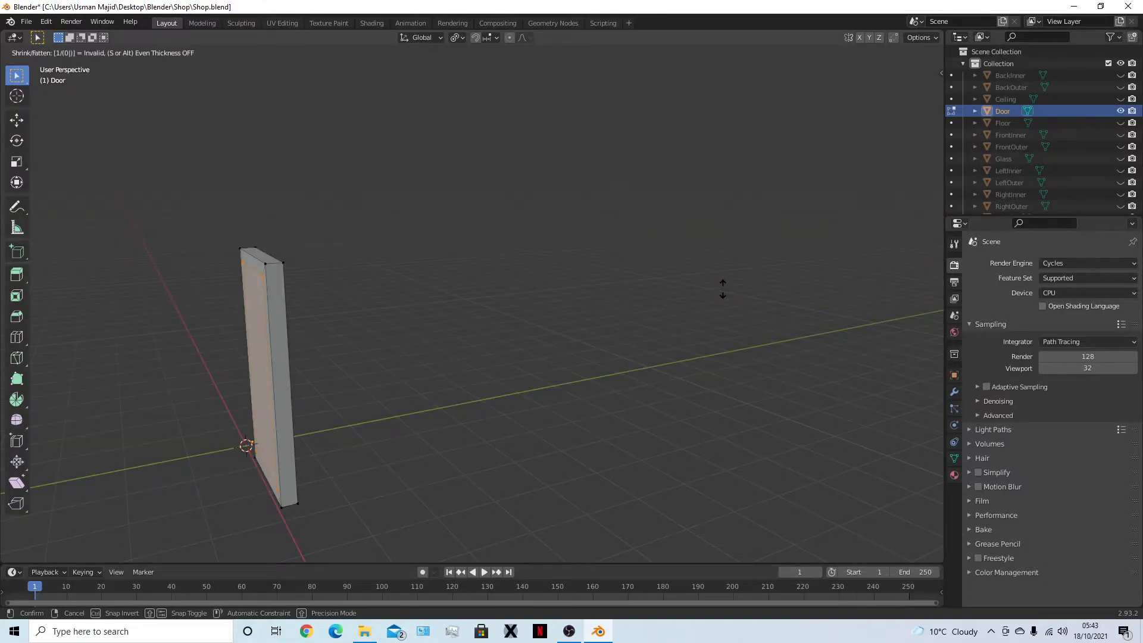
key("BackSpace")
key("BackSpace")
key("BackSpace")
key("BackSpace")
key("BackSpace")
key("BackSpace")
key("BackSpace")
key("Escape")
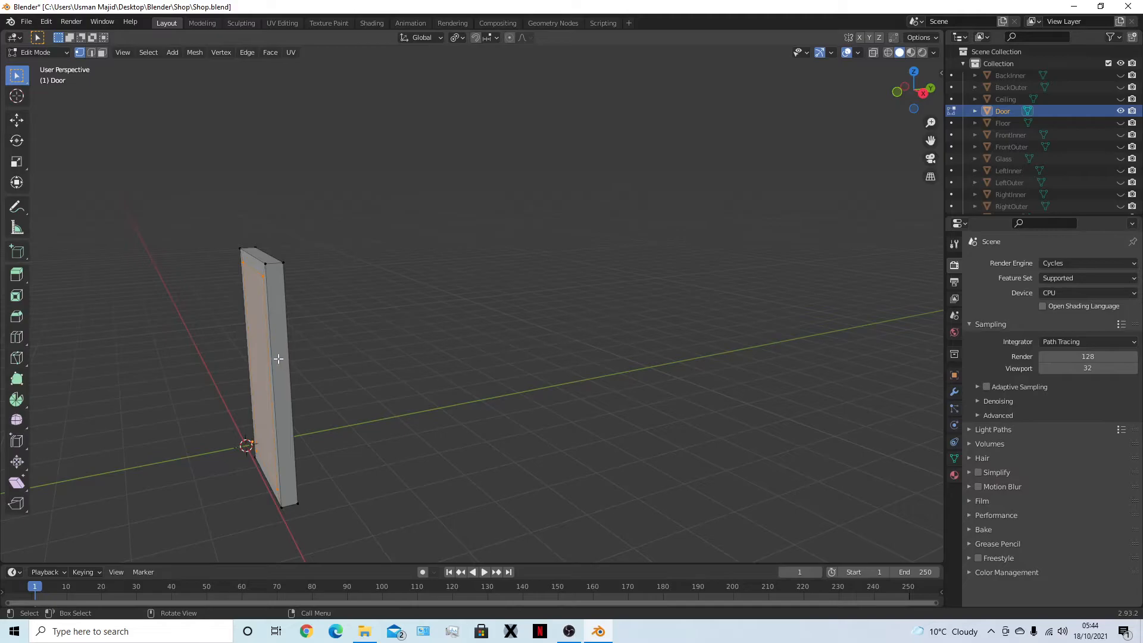
Apply Push/Pull to the door's front and back panel faces with a distance of 0.05, and inspect both sides
right_click(243, 352)
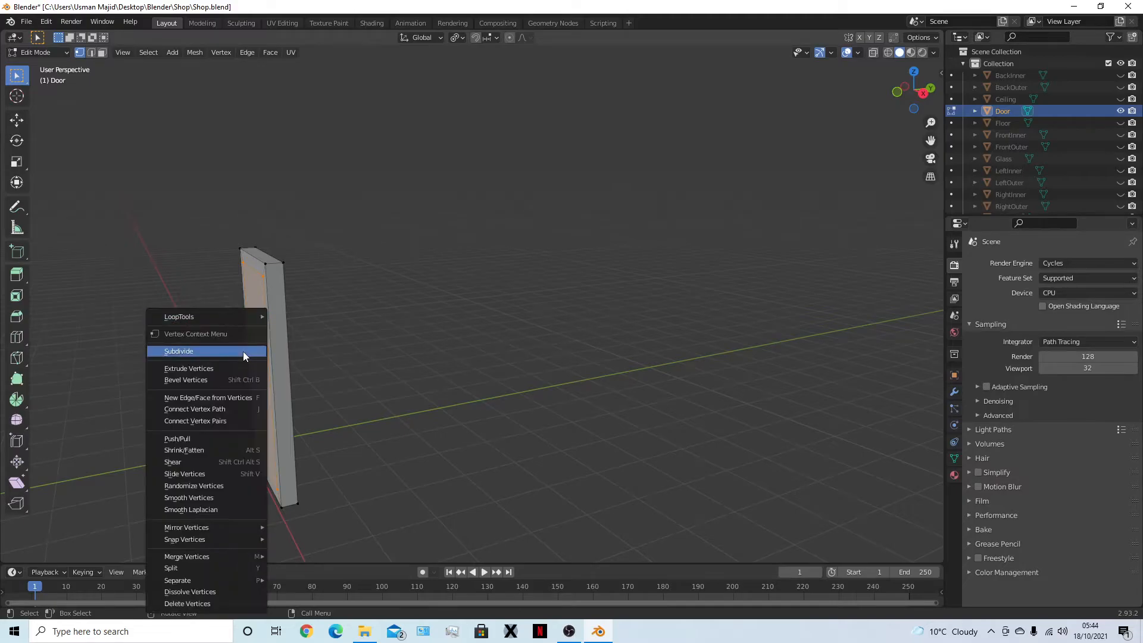
left_click(208, 440)
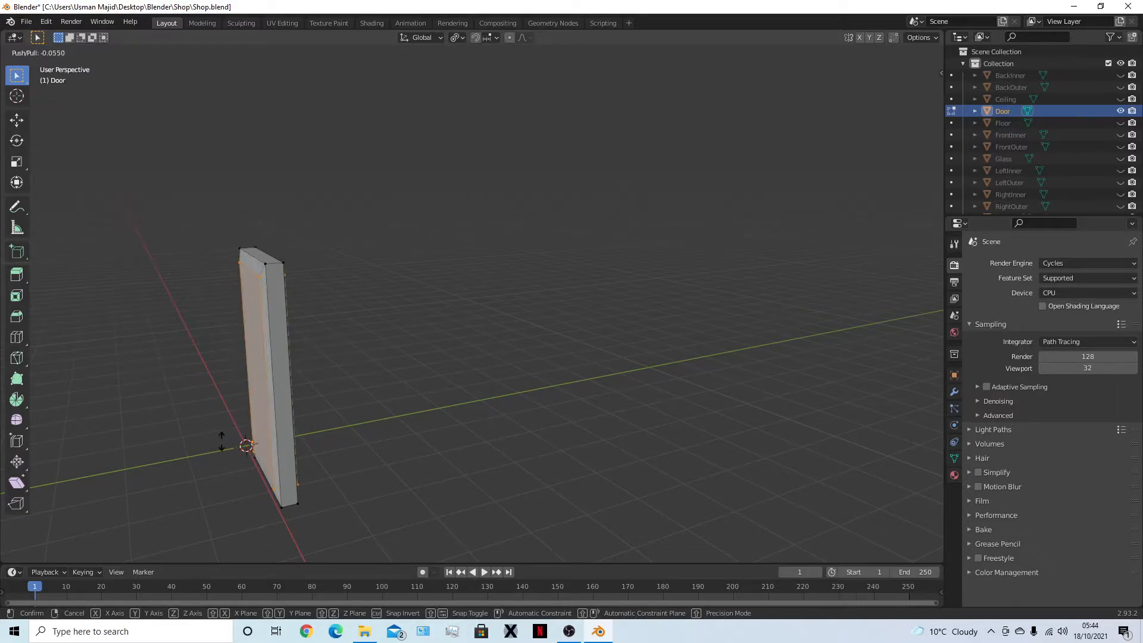
type("0.05")
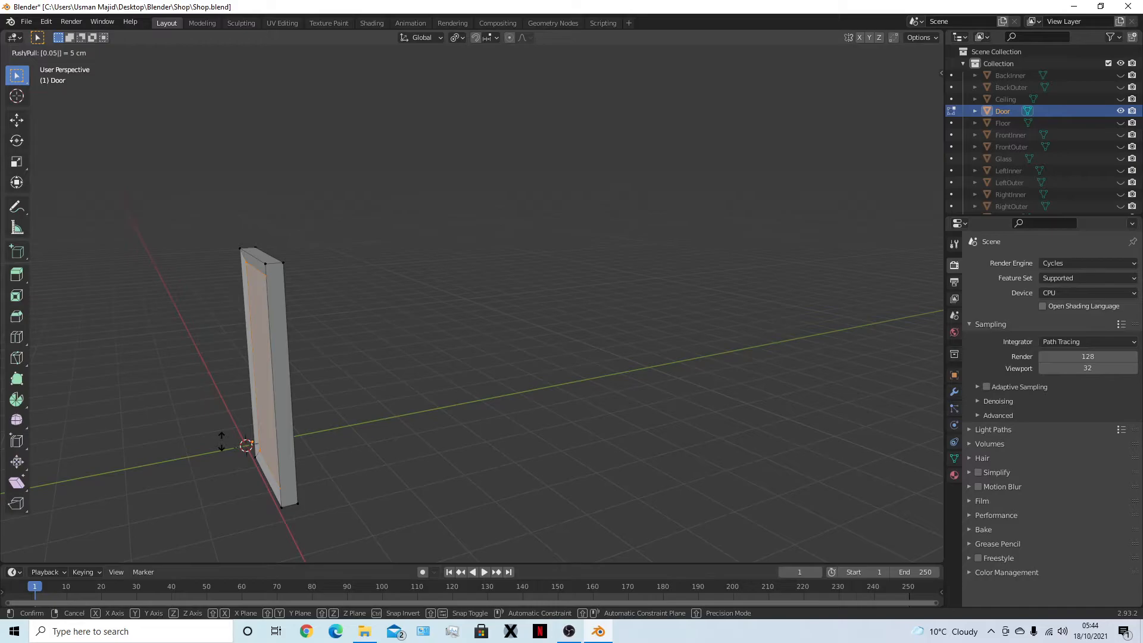
key("Return")
middle_click_drag(291, 424, 429, 352)
scroll(317, 355, "up", 3)
middle_click_drag(324, 387, 363, 356)
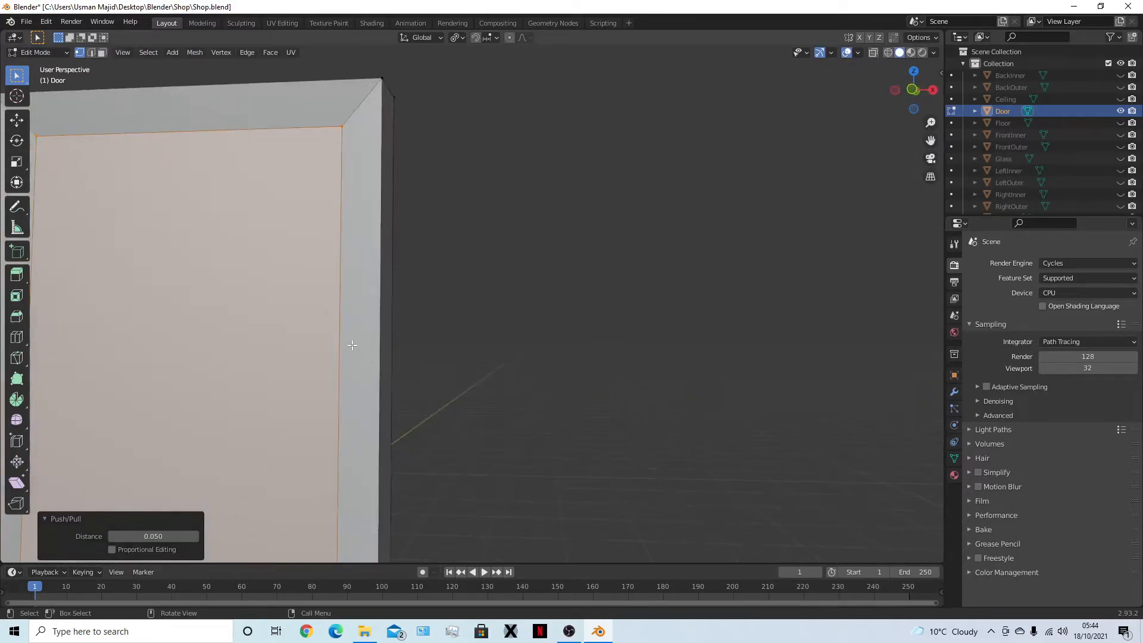
scroll(316, 164, "down", 3)
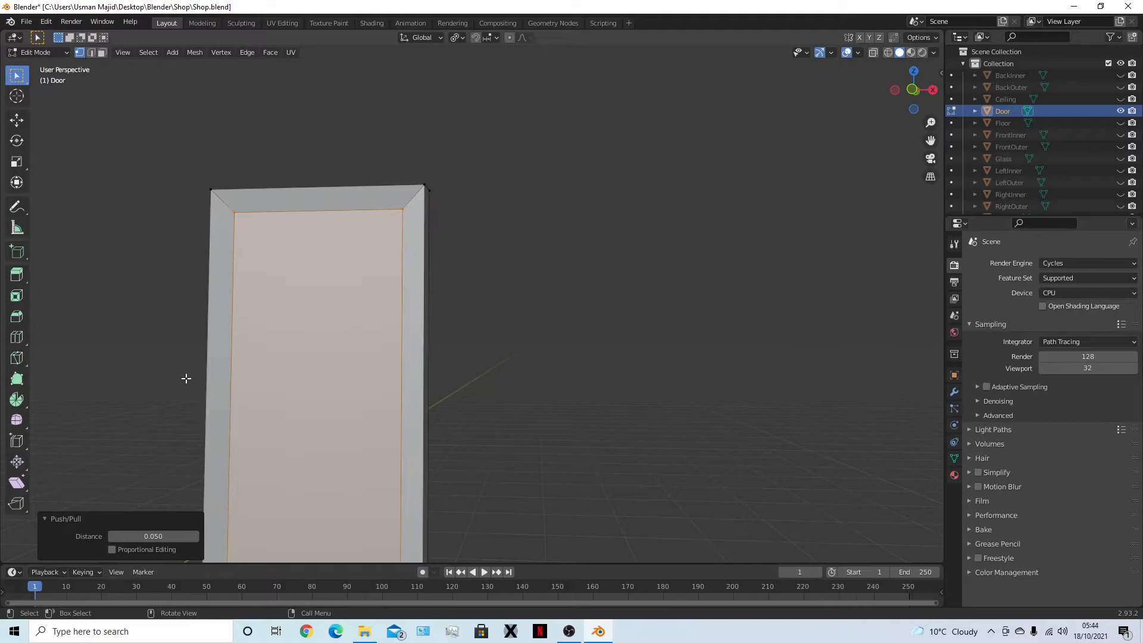
middle_click_drag(497, 479, 304, 521)
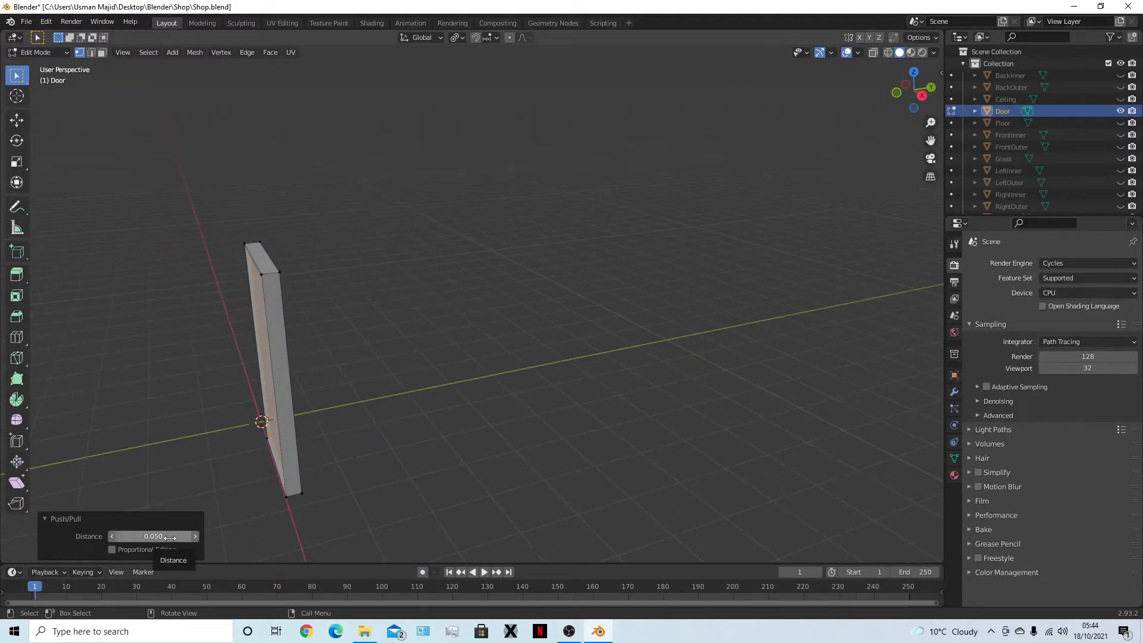
middle_click_drag(140, 442, 262, 361)
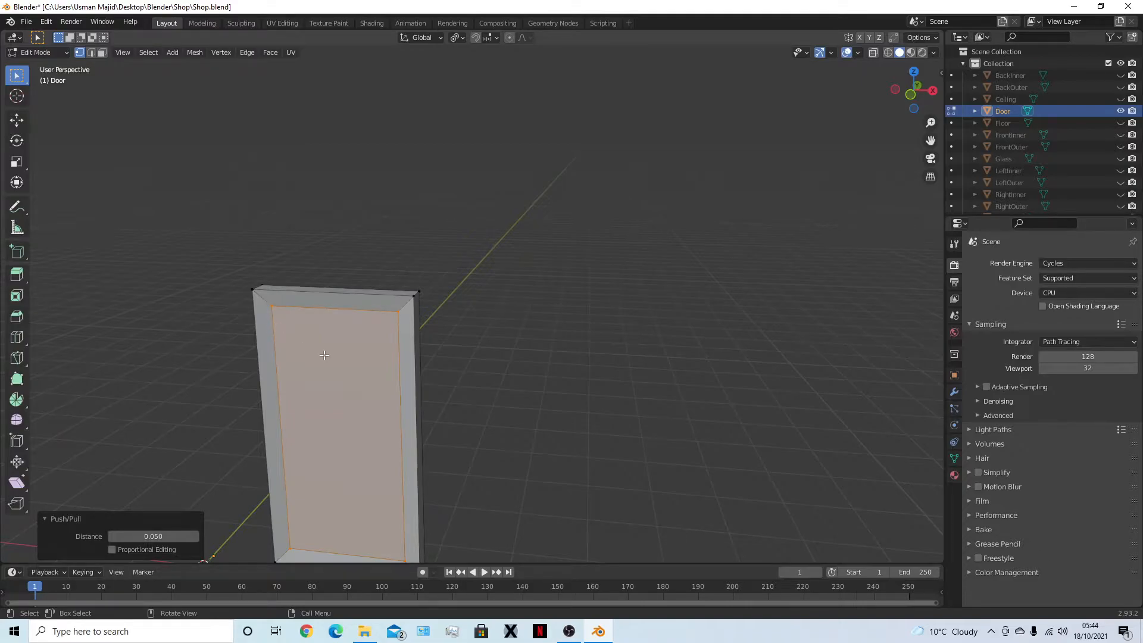
Select the door's front and back panel faces and separate the selection into its own object
key("3")
left_click(641, 341)
key("KP_1")
middle_click_drag(399, 340, 368, 358)
left_click(345, 350)
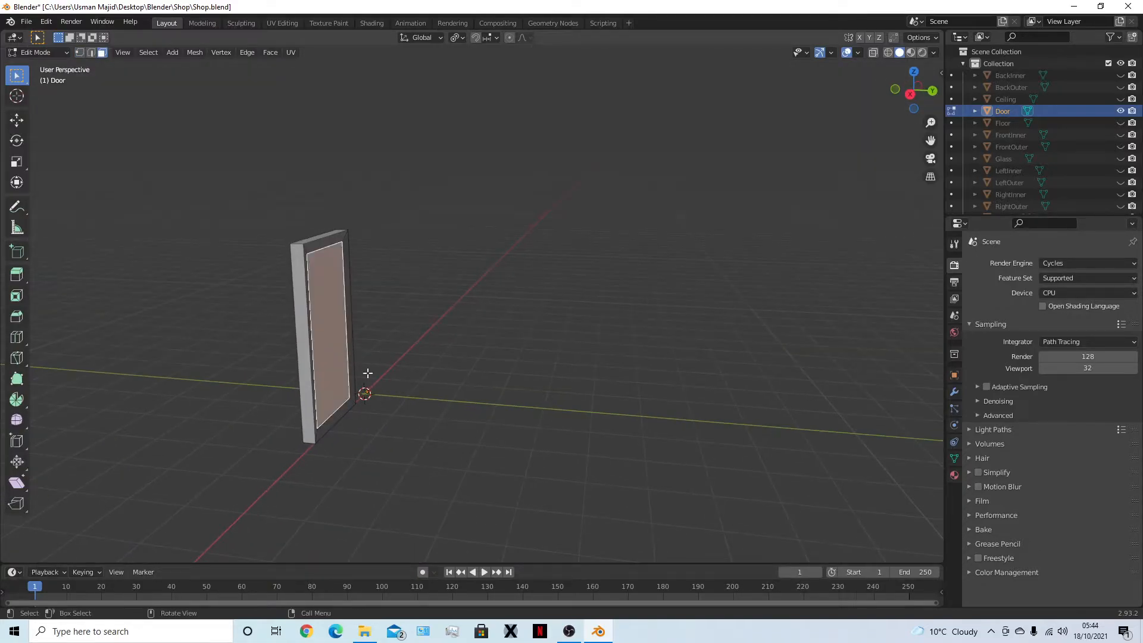
key("p")
left_click(454, 410)
middle_click_drag(455, 411, 562, 439)
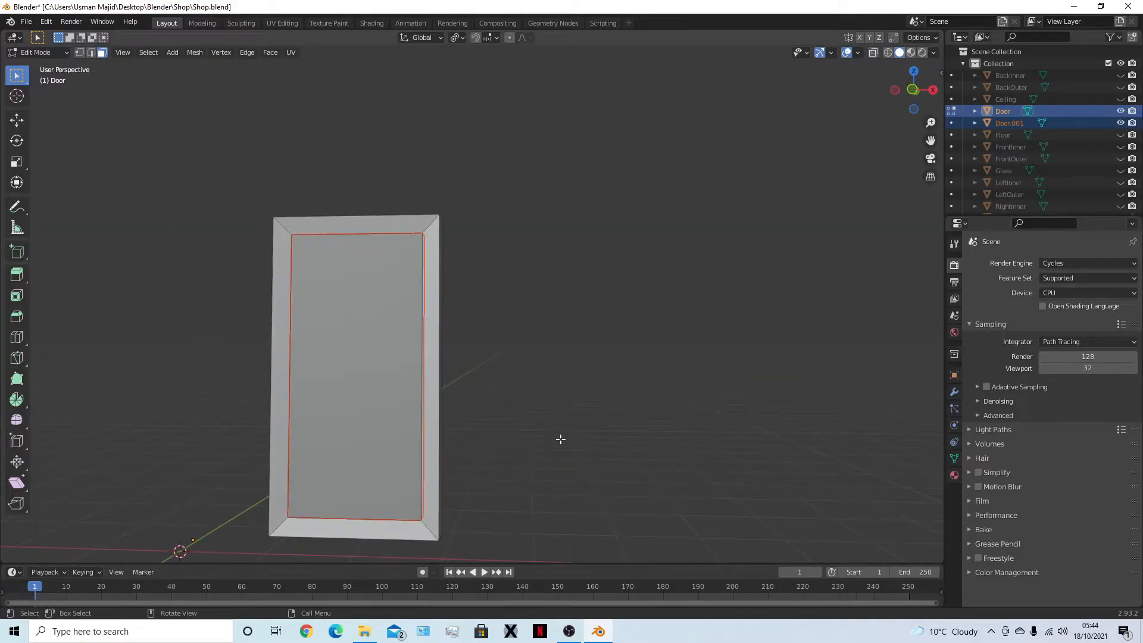
Hide the separated door panels in Object Mode and save the file
key("Tab")
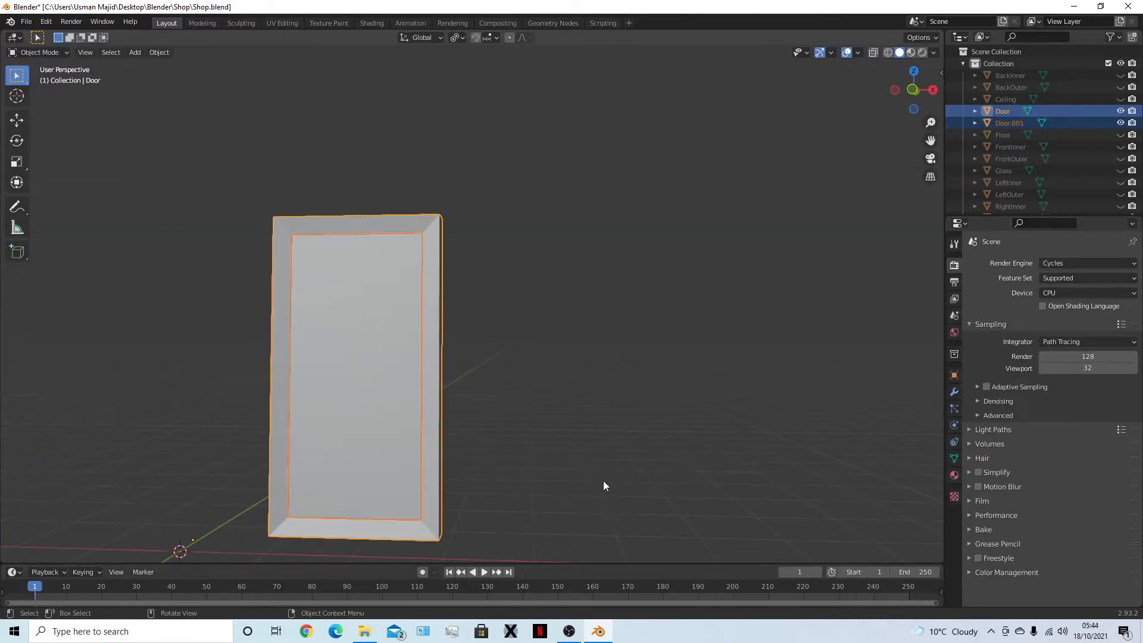
key("h")
key("alt+h")
left_click(390, 393)
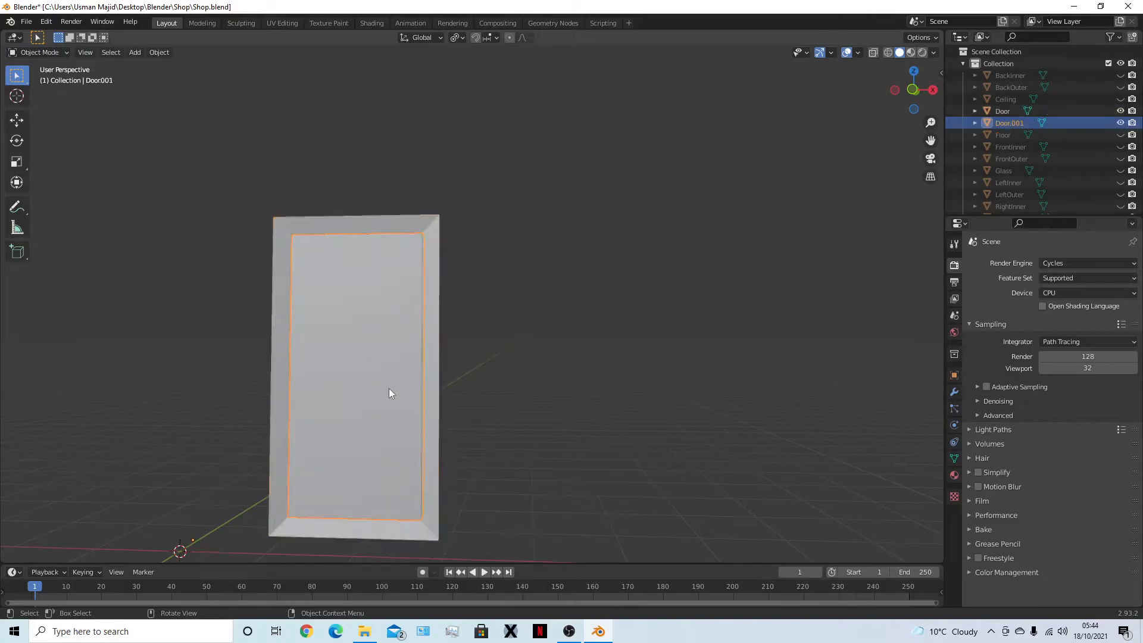
key("h")
key("ctrl+s")
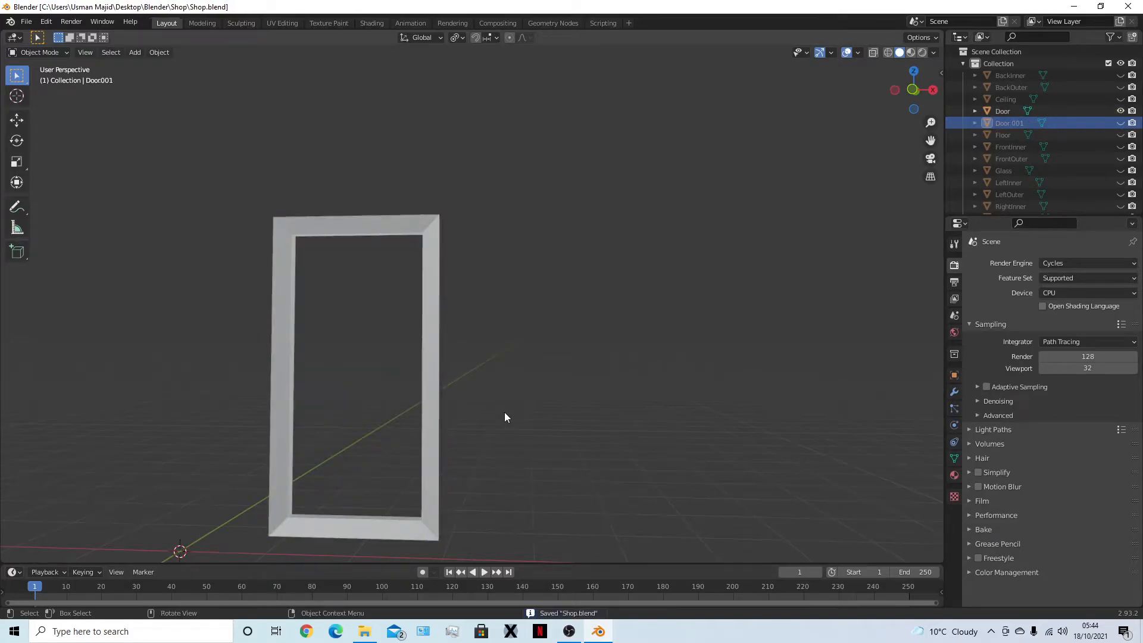
Edit the door frame's mesh and select inner corner vertices to start filling the open inner sides between its front and back edges
left_click(438, 323)
key("Tab")
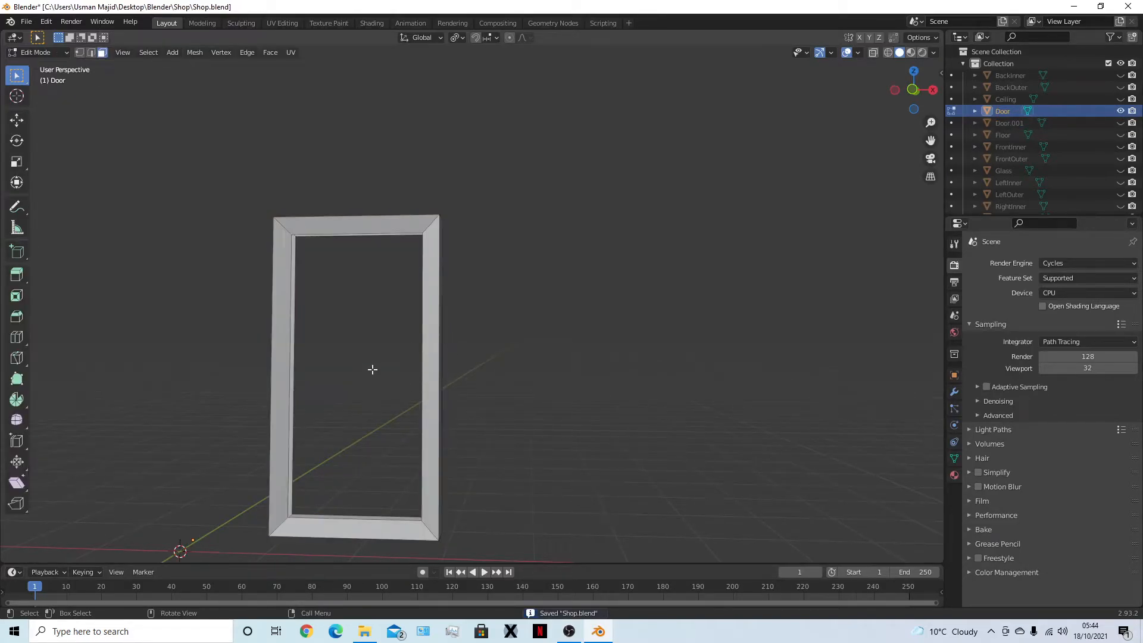
middle_click_drag(372, 371, 360, 303)
key("1")
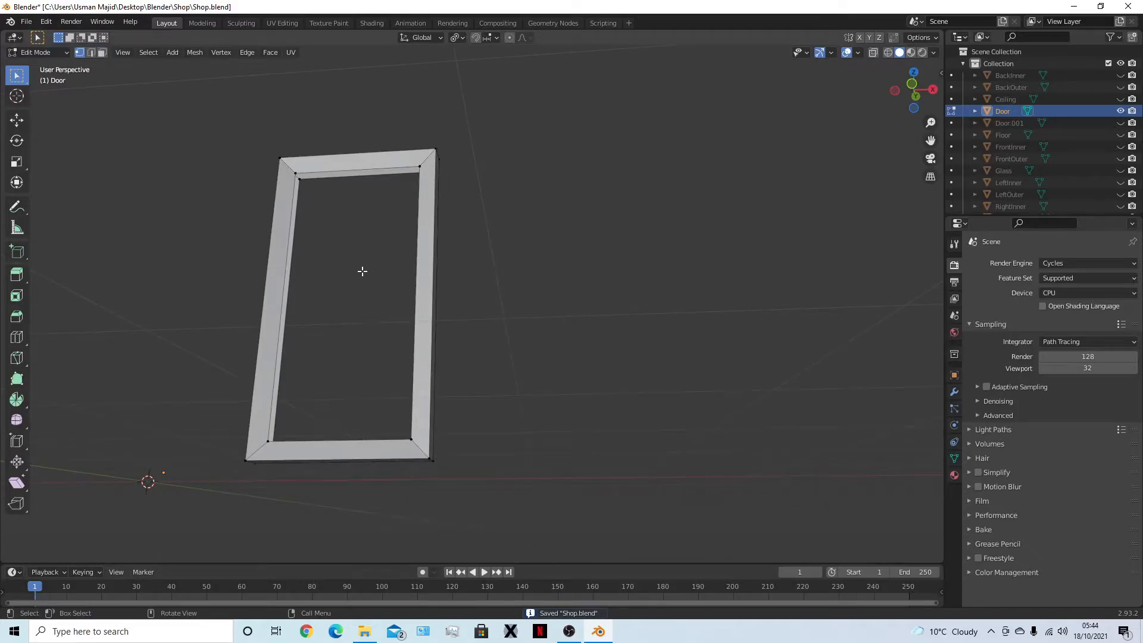
left_click(297, 173)
middle_click_drag(324, 280, 343, 279)
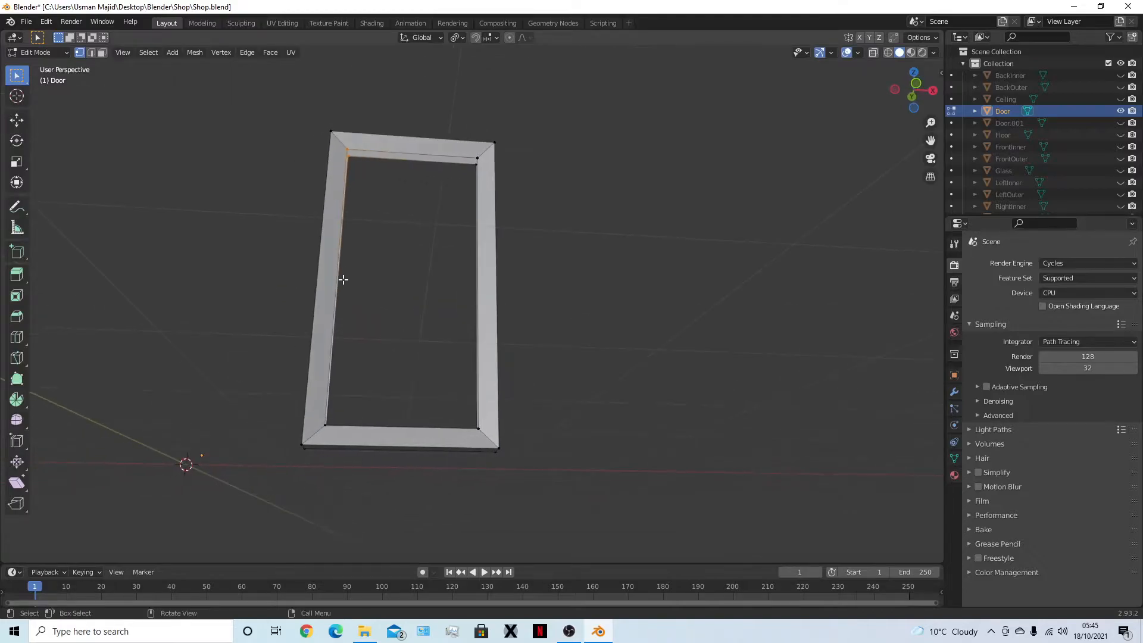
left_click(471, 206, "alt")
middle_click_drag(424, 262, 393, 502)
left_click_drag(368, 450, 459, 469)
middle_click_drag(416, 493, 469, 467)
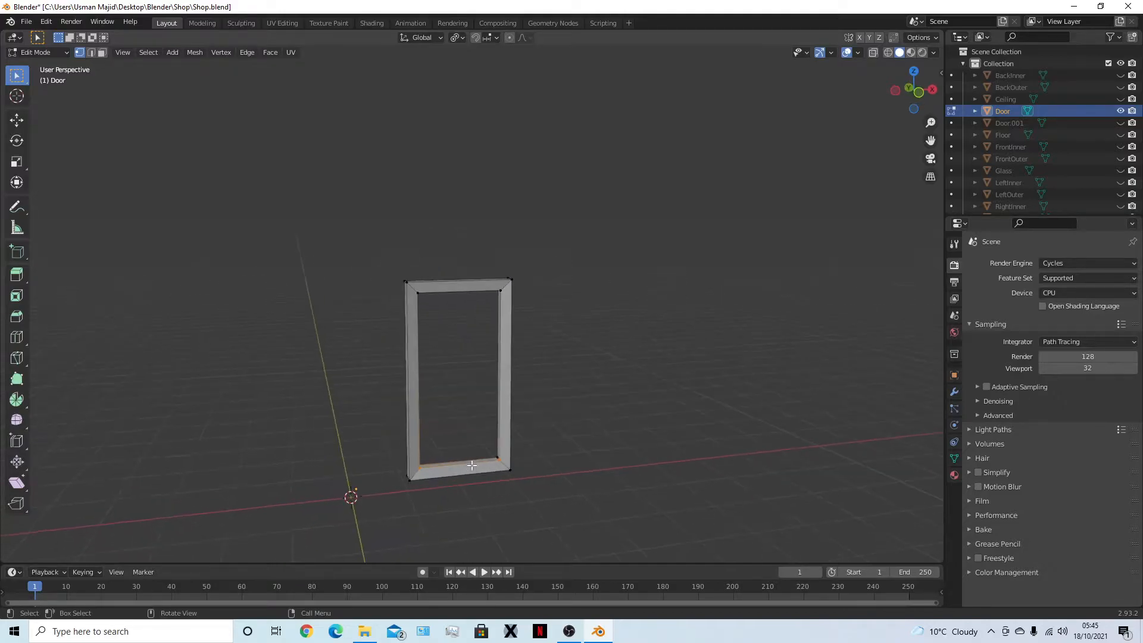
Fill the remaining inner sides of the door frame from their corner vertices, and return to face selection
left_click(494, 458, "shift")
middle_click_drag(491, 402, 587, 273)
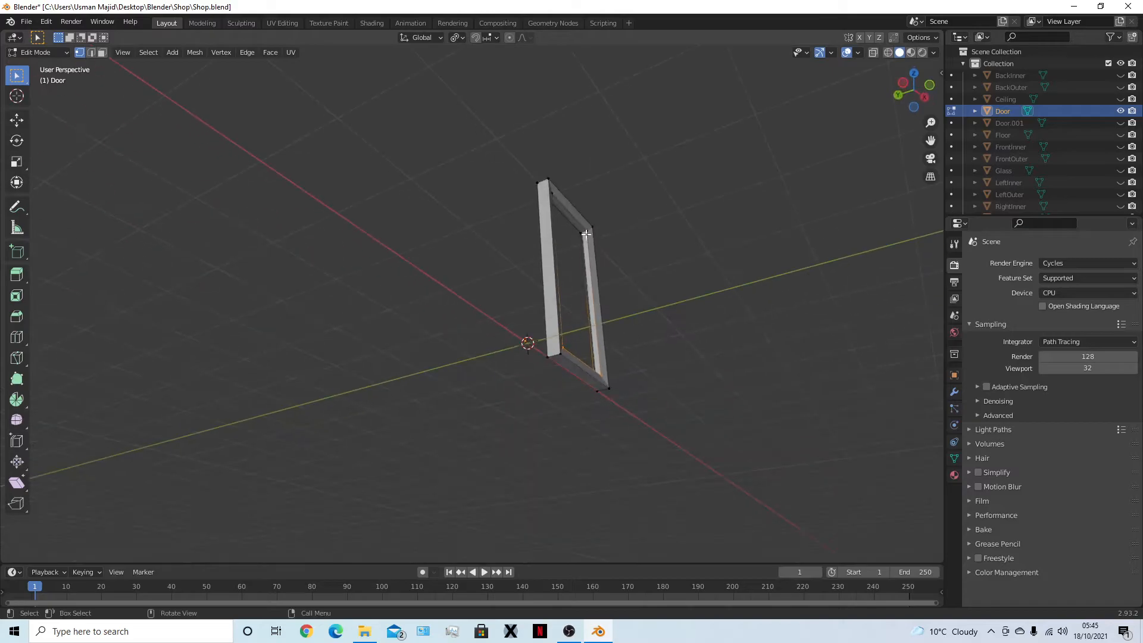
middle_click_drag(587, 364, 580, 432)
key("b")
left_click_drag(580, 431, 569, 354)
middle_click_drag(569, 354, 338, 278)
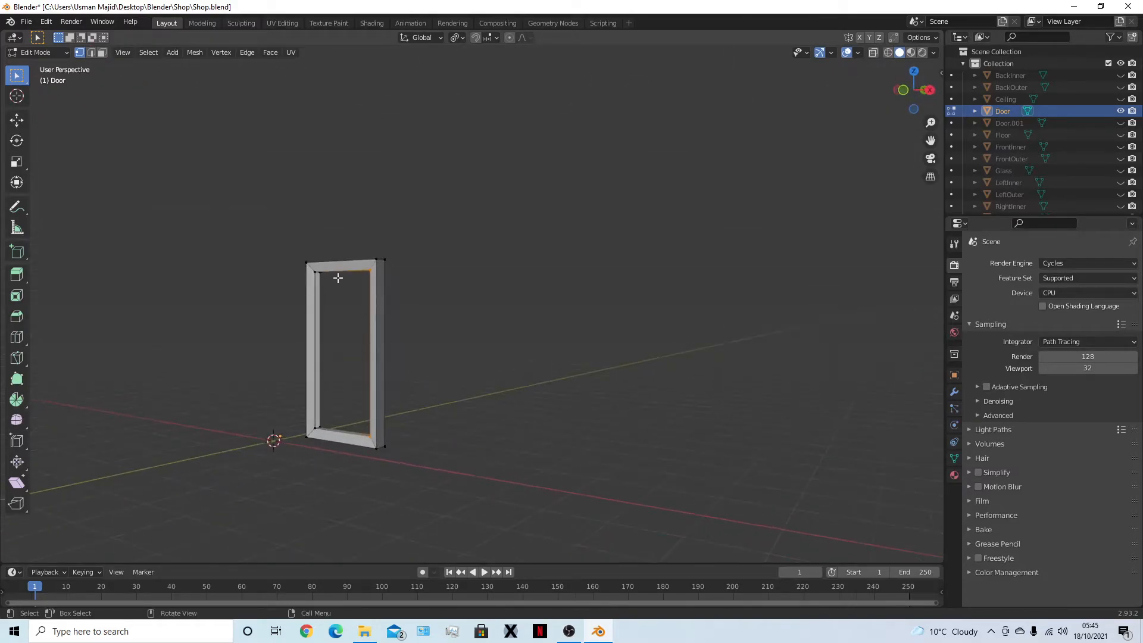
middle_click_drag(348, 333, 321, 424)
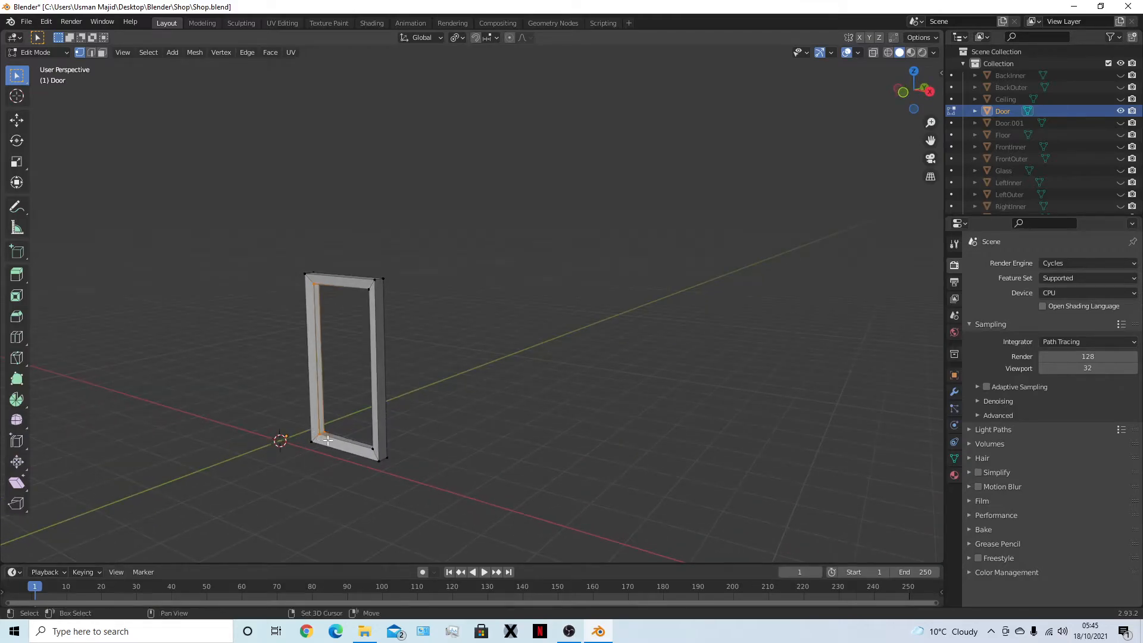
middle_click_drag(464, 425, 577, 362)
key("3")
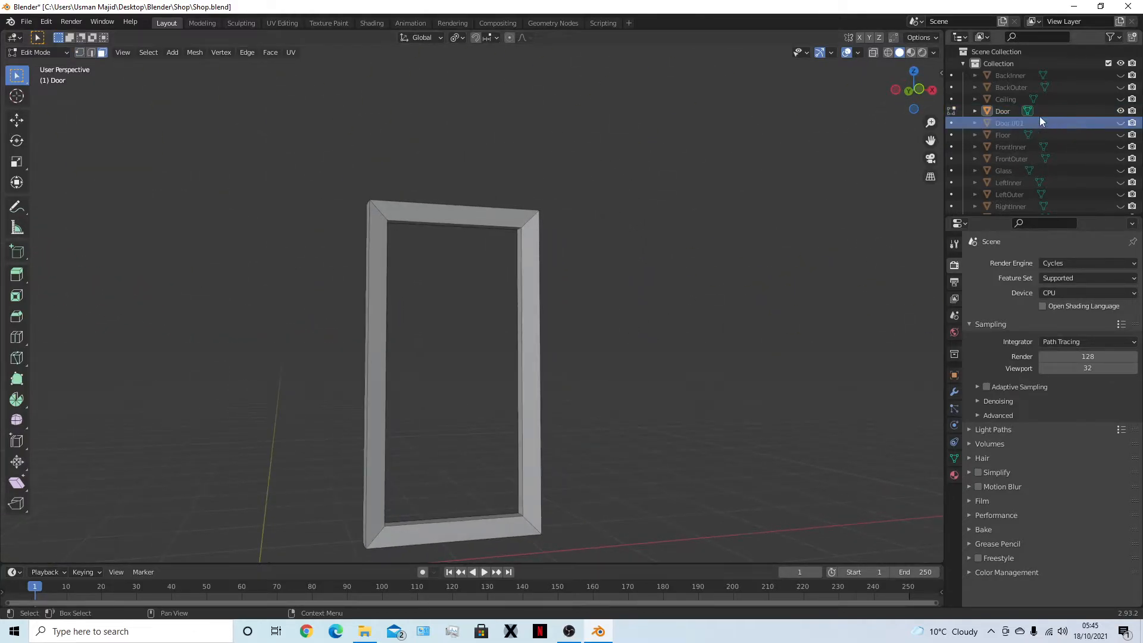
Rename the frame object to DoorFrame and the separated panel object to Door
double_click(1012, 113)
type("DoorFra")
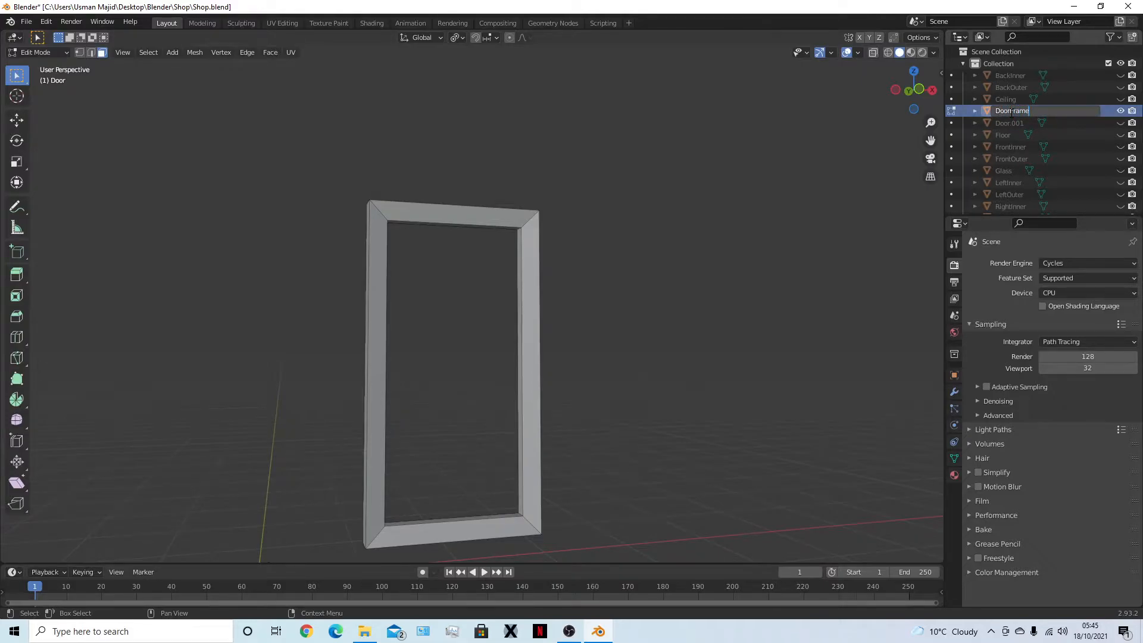
type("me")
key("Return")
double_click(1008, 111)
type("Door")
key("Return")
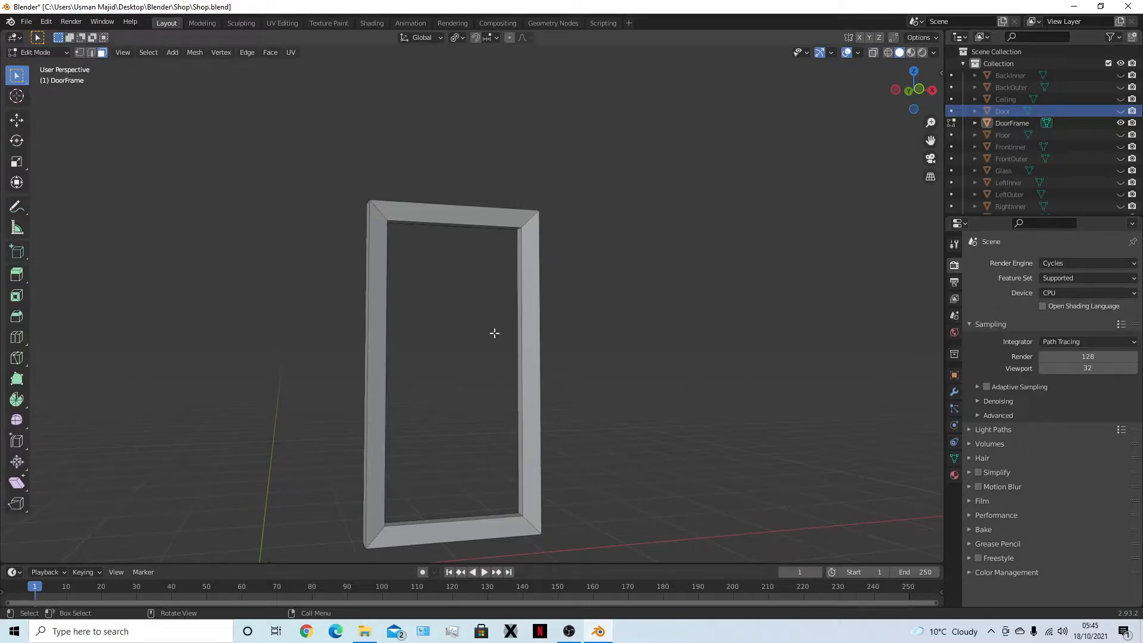
Unhide the Door panels, return to Object Mode and select the Door object
left_click(1121, 110)
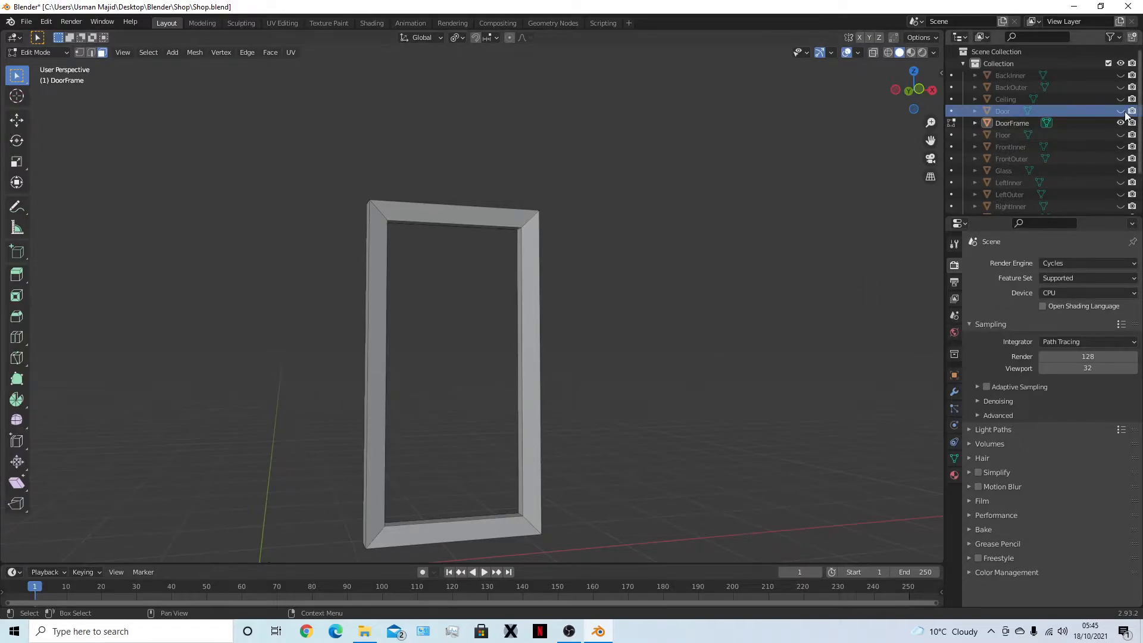
middle_click_drag(502, 402, 444, 403)
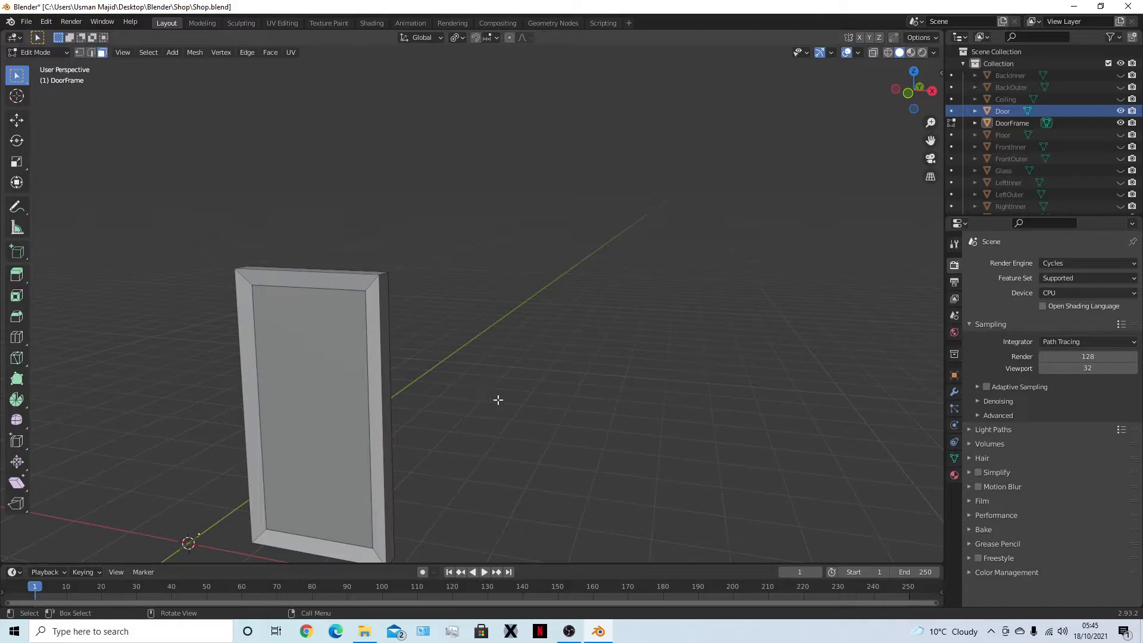
key("Tab")
key("Tab")
key("Tab")
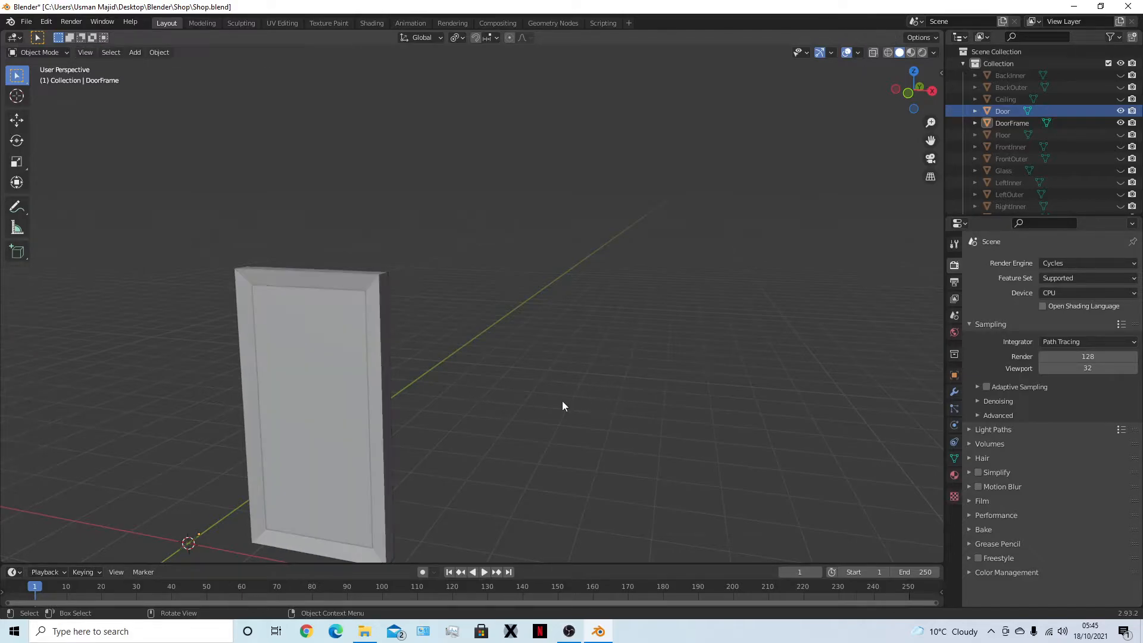
left_click(263, 401)
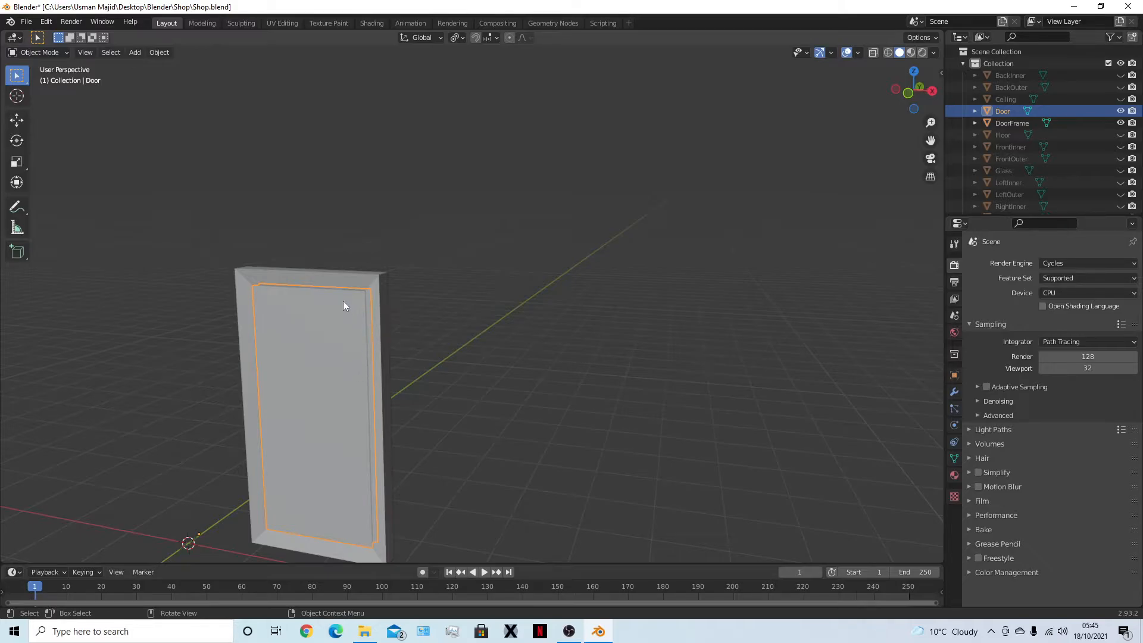
Unhide the Glass object so it shows beside the door
scroll(572, 385, "down", 2)
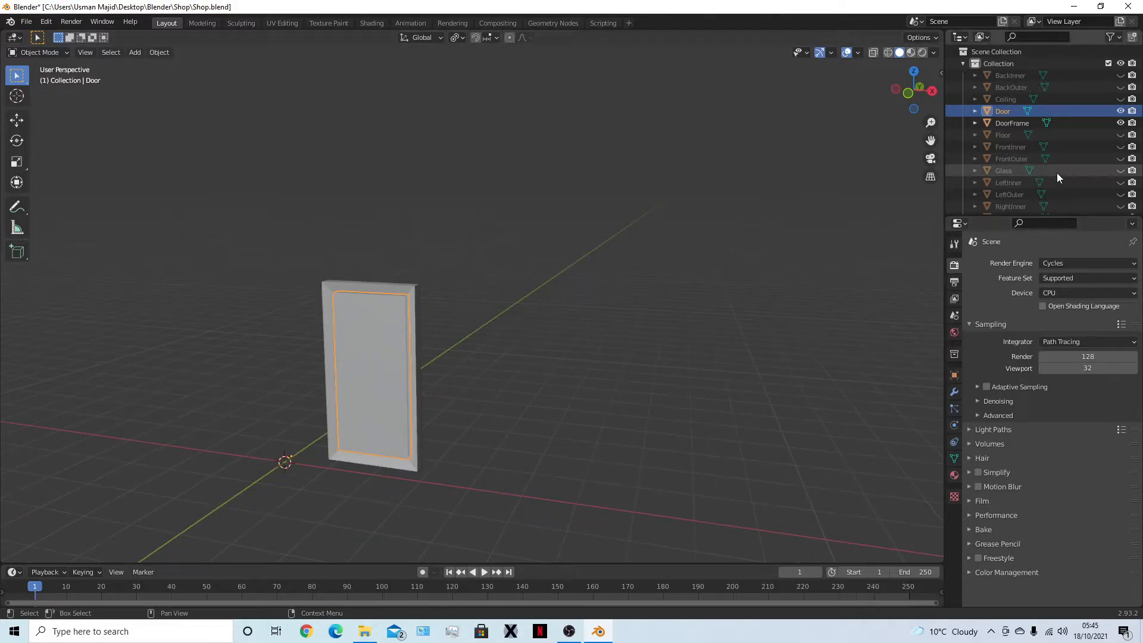
left_click(1120, 170)
middle_click_drag(823, 275, 772, 311)
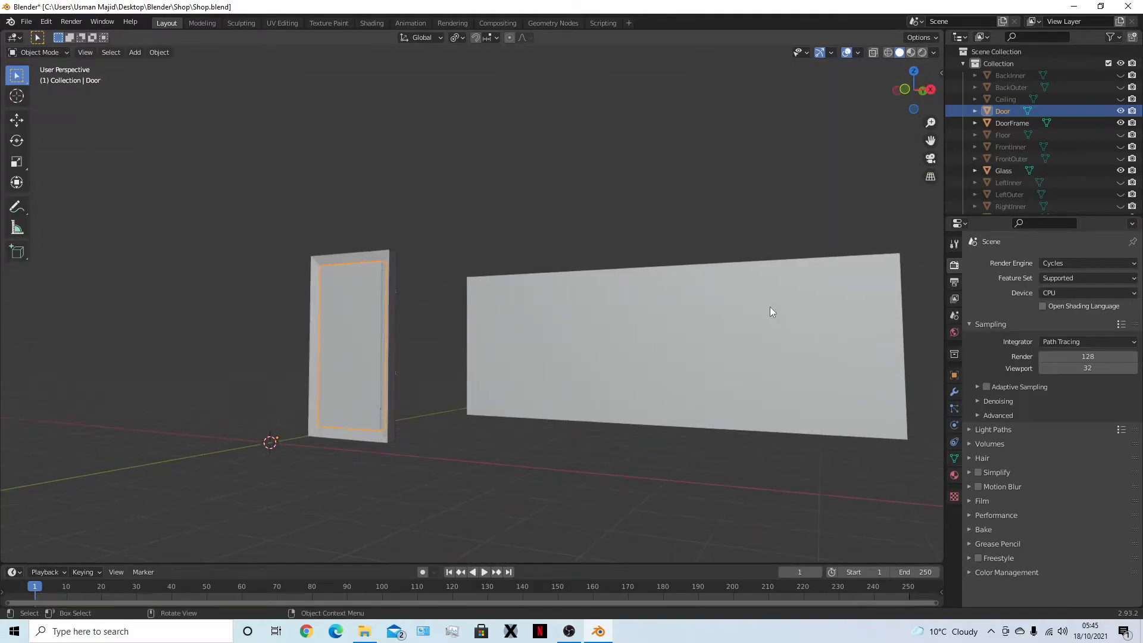
Examine the corner vertices of the Glass object's first window pane in Edit Mode from several angles
left_click(771, 309)
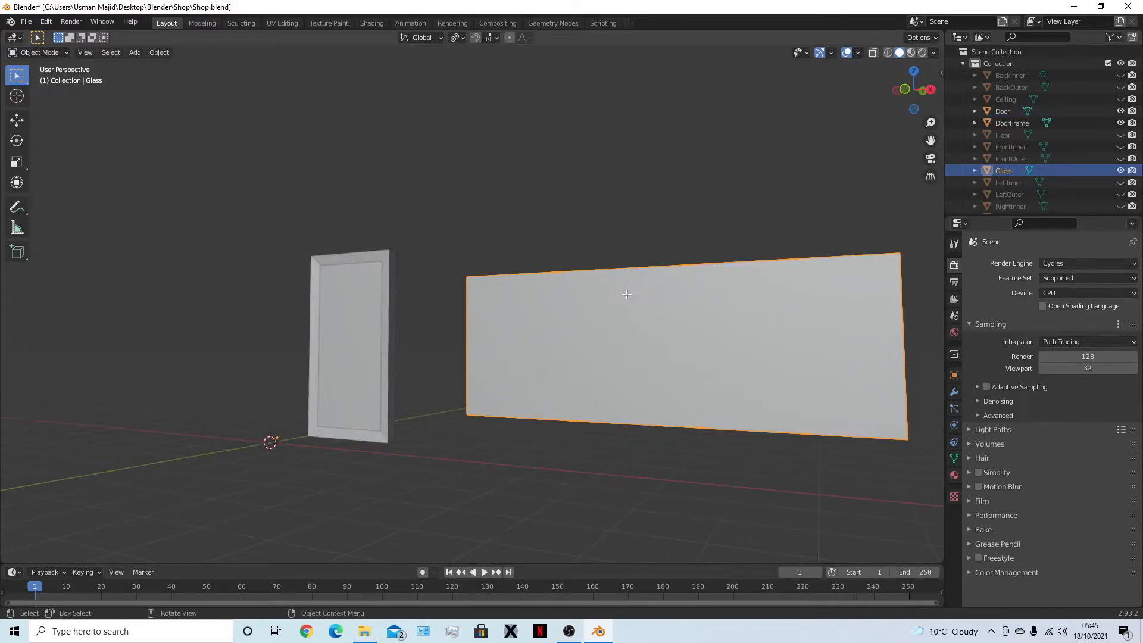
key("Tab")
middle_click_drag(628, 299, 595, 345)
key("1")
left_click(381, 365)
scroll(564, 436, "down", 2)
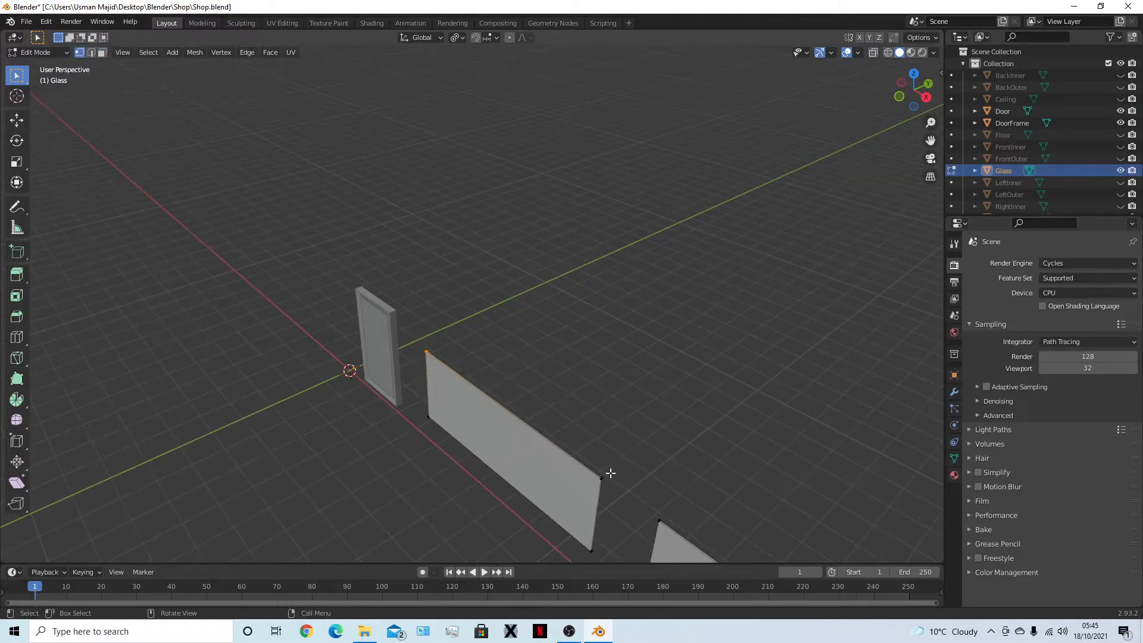
left_click(601, 478, "shift")
middle_click_drag(610, 490, 496, 272)
left_click_drag(552, 345, 530, 405)
middle_click_drag(515, 412, 582, 343)
left_click_drag(481, 269, 774, 321)
left_click_drag(720, 232, 775, 279)
left_click_drag(483, 276, 555, 344, "shift")
middle_click_drag(526, 366, 626, 399)
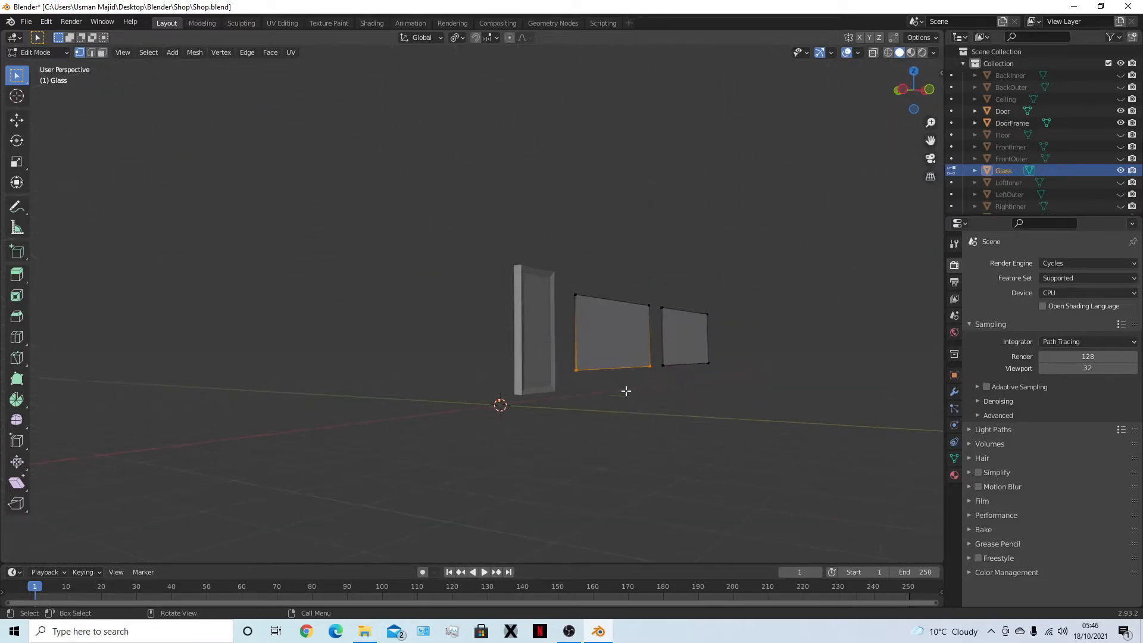
left_click_drag(563, 269, 591, 407)
middle_click_drag(591, 407, 669, 512)
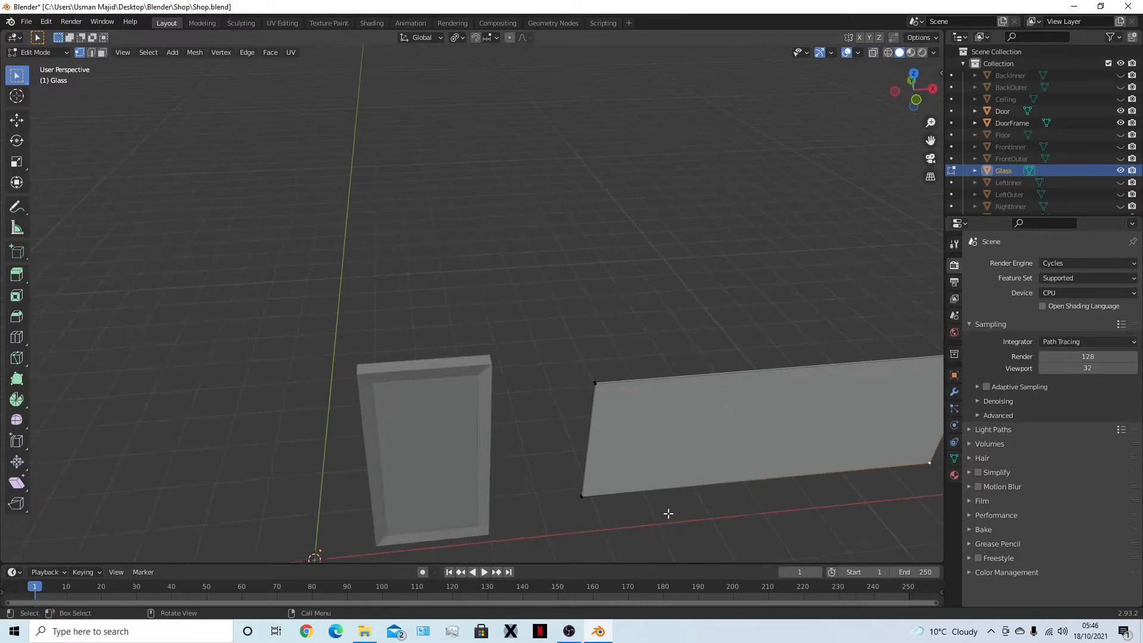
Examine the corner vertices of the second window pane and the gap between the two panes, then return to Object Mode
scroll(703, 463, "up", 2)
scroll(556, 445, "up", 2)
middle_click_drag(556, 445, 629, 469)
key("1")
middle_click_drag(738, 485, 365, 398, "shift")
left_click(735, 368)
middle_click_drag(801, 421, 703, 470)
scroll(703, 470, "up", 5)
scroll(342, 385, "down", 3)
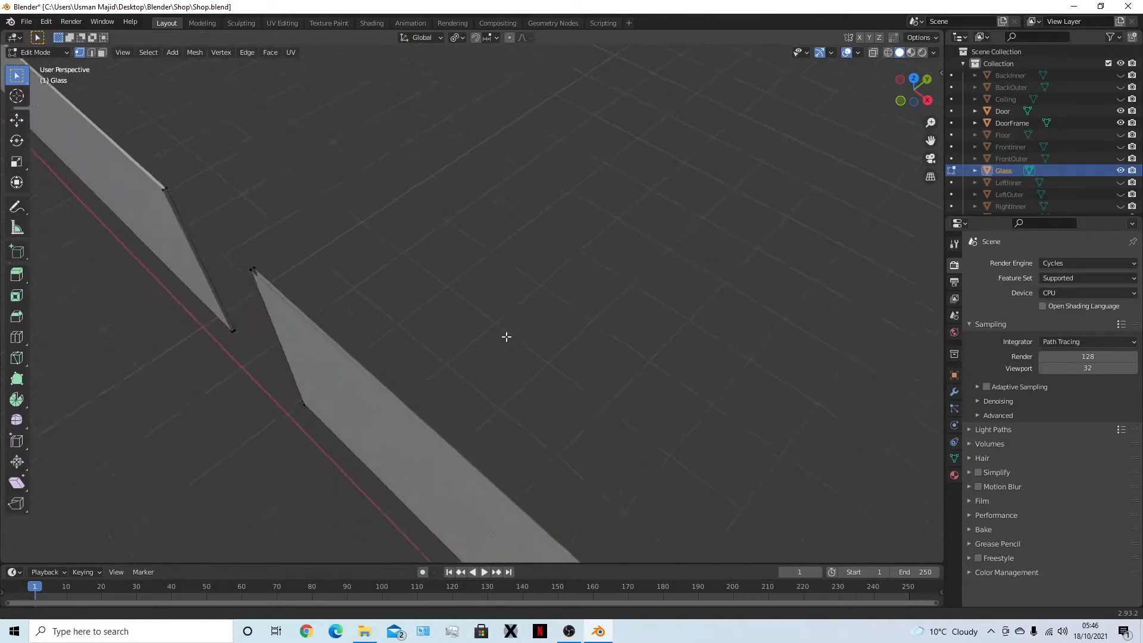
left_click(312, 262)
scroll(543, 377, "down", 4)
middle_click_drag(544, 378, 499, 349)
left_click_drag(446, 295, 532, 502)
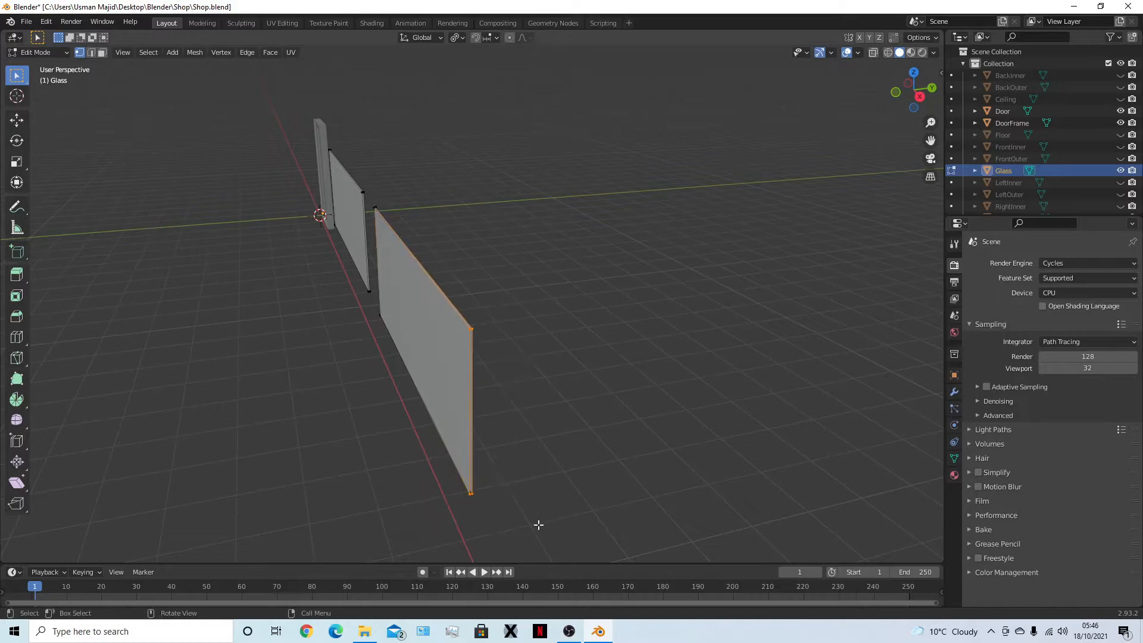
middle_click_drag(538, 522, 462, 227)
left_click_drag(451, 219, 798, 369)
middle_click_drag(741, 370, 506, 145)
left_click_drag(499, 114, 634, 417)
mouse_move(568, 419)
middle_mouse_down()
mouse_move(567, 449)
mouse_move(676, 334)
mouse_move(643, 369)
mouse_move(646, 355)
mouse_move(597, 289)
mouse_move(534, 299)
mouse_move(572, 296)
mouse_move(651, 319)
mouse_move(570, 432)
middle_mouse_up()
key("Tab")
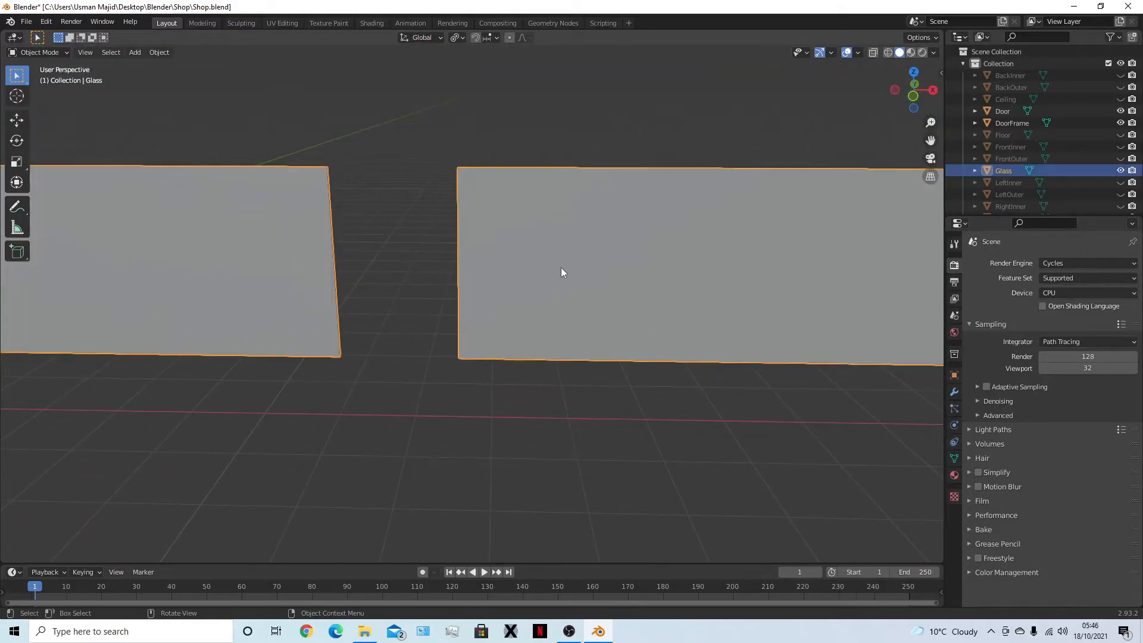
Hide the Glass object and isolate the Door by hiding every other visible object
key("h")
middle_click_drag(447, 340, 660, 347)
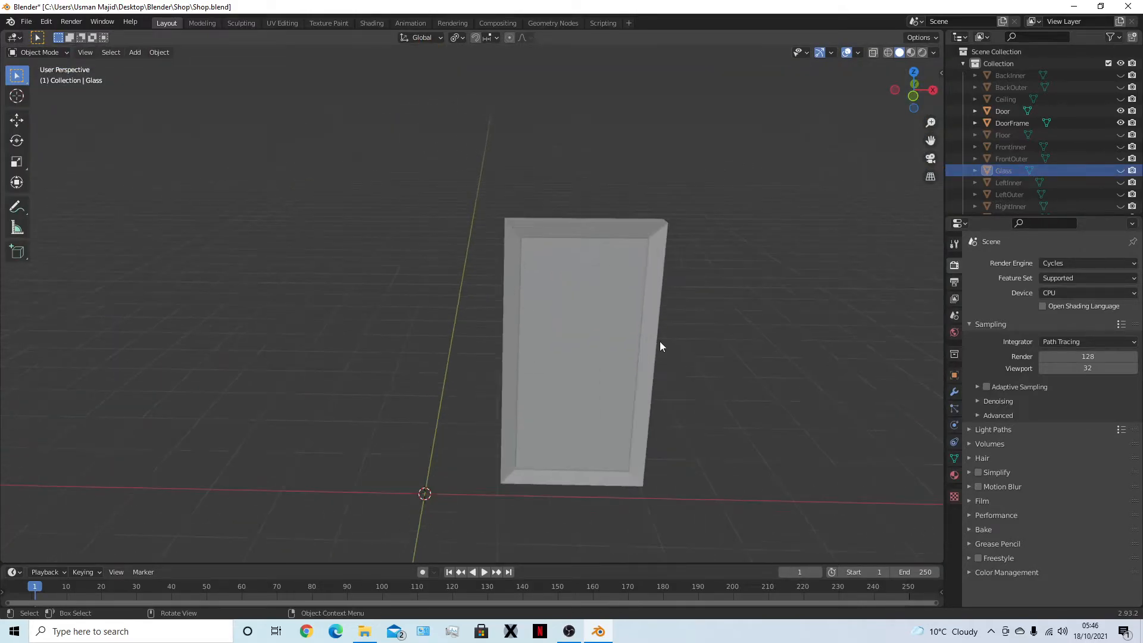
left_click(604, 348)
middle_click_drag(745, 378, 725, 379)
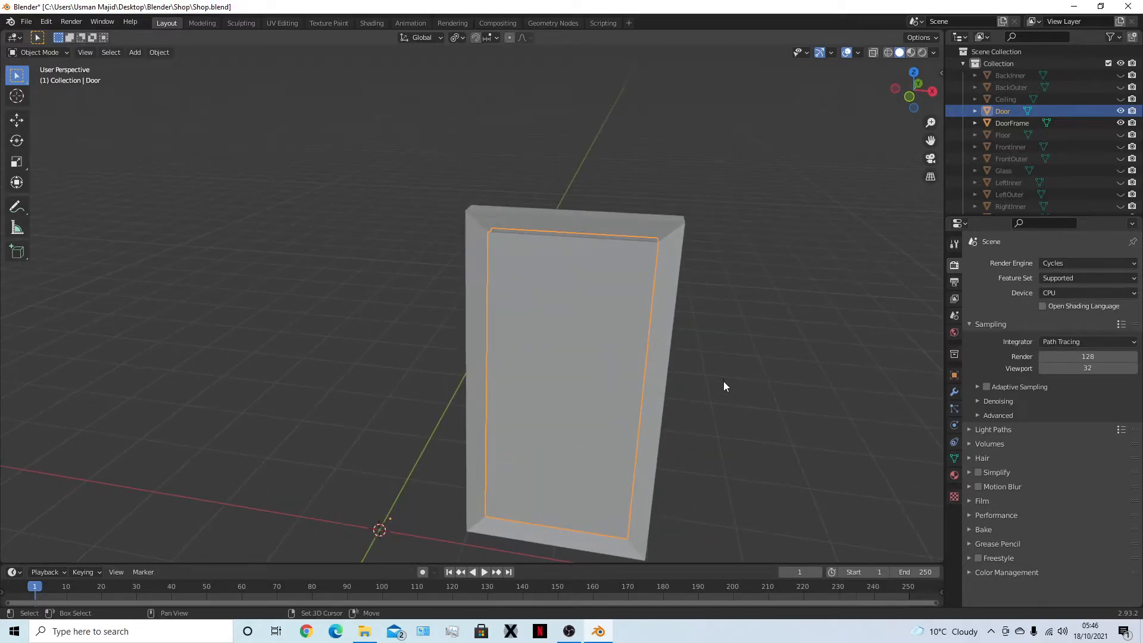
key("shift+h")
left_click(724, 386)
Examine the top and bottom corner vertices of the Door mesh in Edit Mode, then return to Object Mode
left_click(595, 396)
key("Tab")
middle_click_drag(646, 412, 401, 313)
left_click_drag(337, 271, 609, 500)
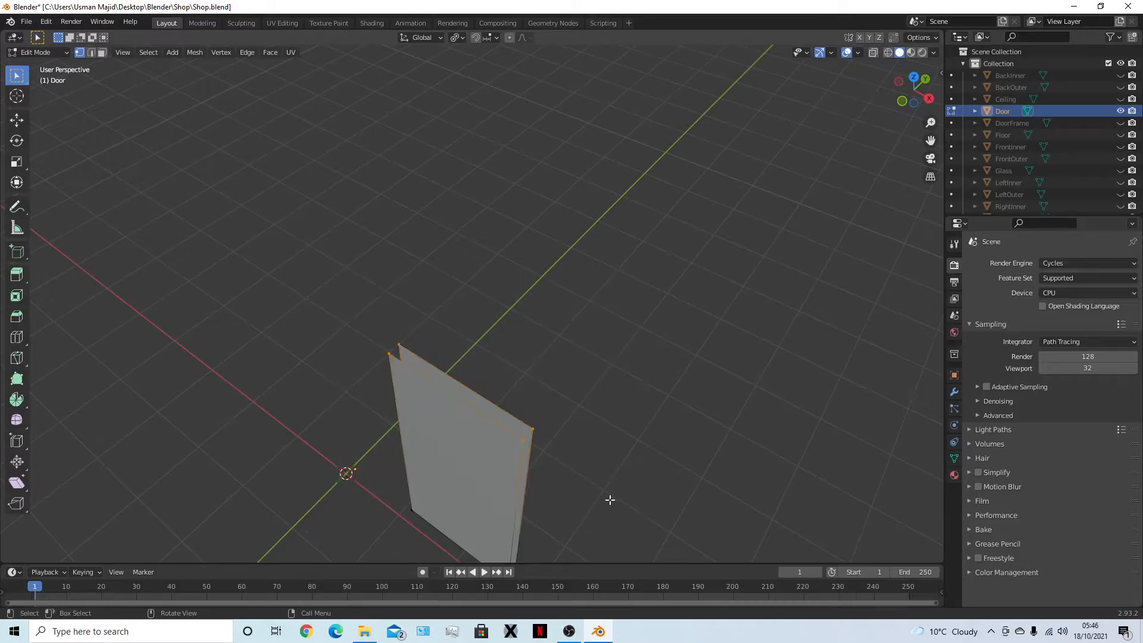
middle_click_drag(610, 500, 442, 143)
left_click_drag(414, 84, 511, 498)
middle_click_drag(511, 498, 641, 214)
left_click_drag(602, 130, 687, 464)
middle_click_drag(686, 464, 769, 368)
middle_click_drag(566, 499, 607, 460)
left_click_drag(489, 398, 598, 502)
middle_click_drag(666, 481, 605, 502)
key("Tab")
Deselect the door and save Shop.blend
left_click(723, 334)
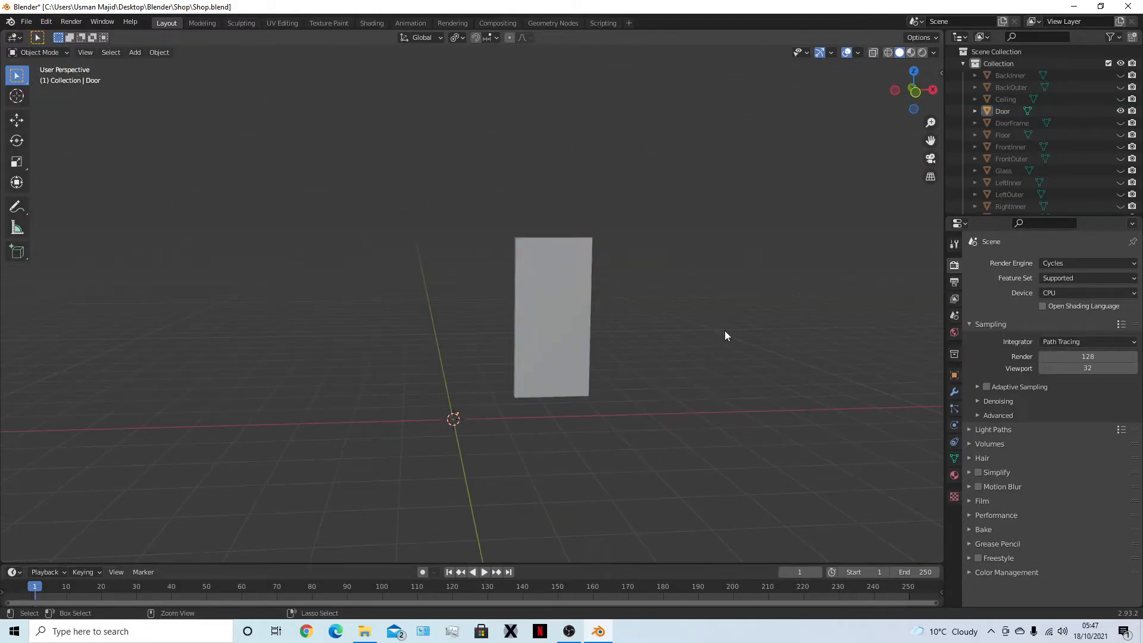
key("ctrl+s")
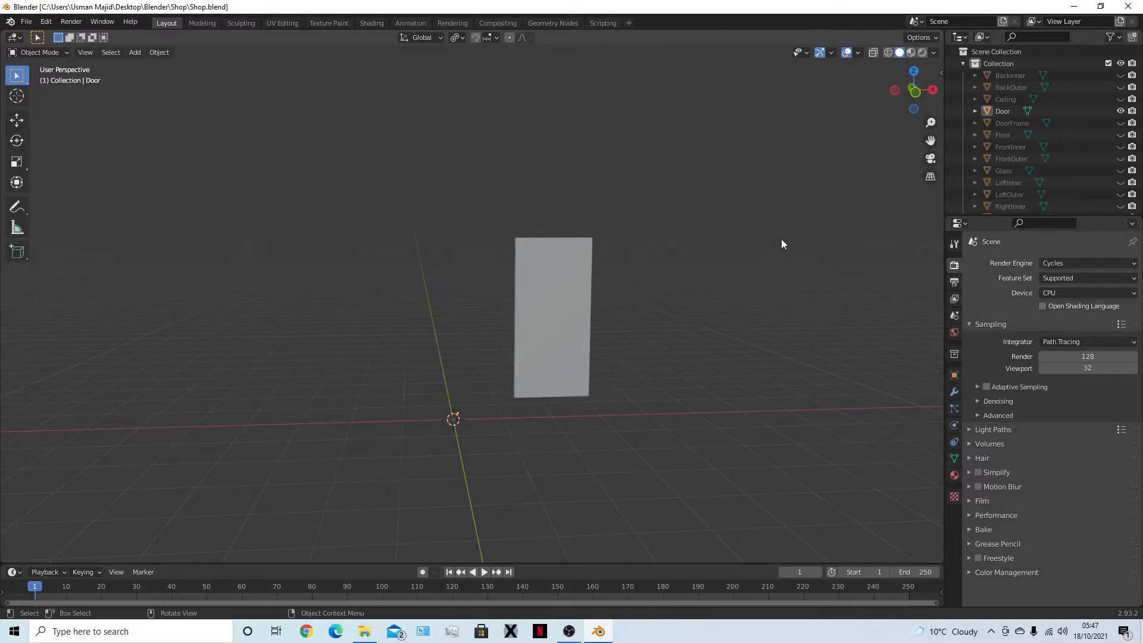
key("ctrl+s")
Select all faces of the Door mesh in Edit Mode using face selection
left_click(574, 281)
middle_click_drag(574, 281, 564, 350)
key("Tab")
key("3")
key("a")
middle_click_drag(626, 396, 700, 327)
key("KP_1")
key("KP_Decimal")
middle_click_drag(660, 408, 705, 316)
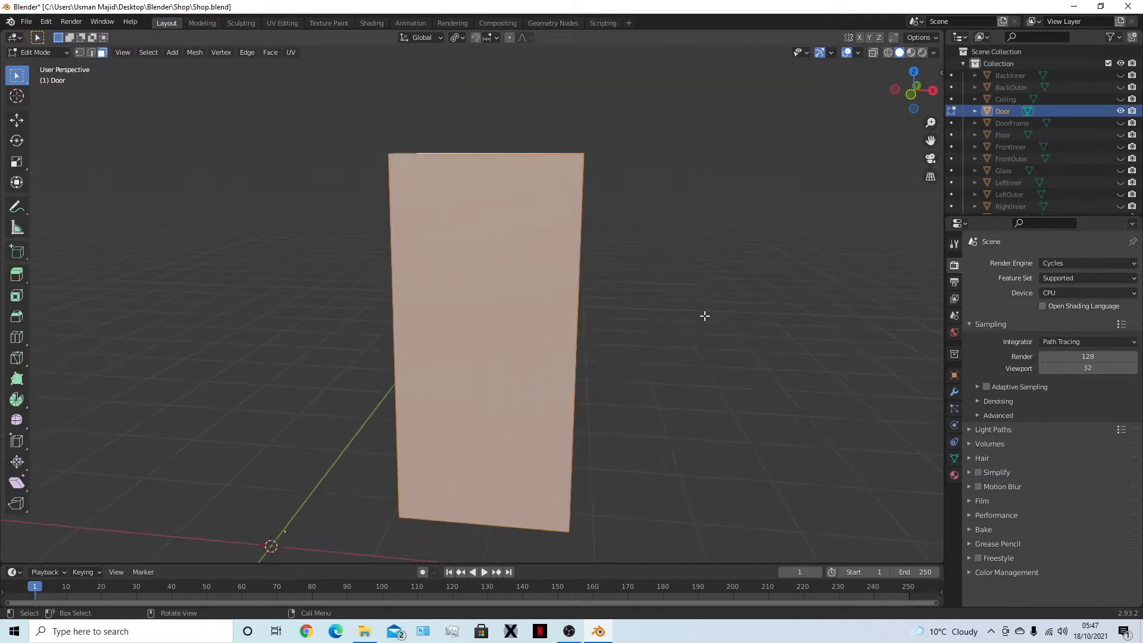
scroll(705, 316, "down", 1)
Try insetting the selected door faces by 0.2 m, then undo the inset
type("i")
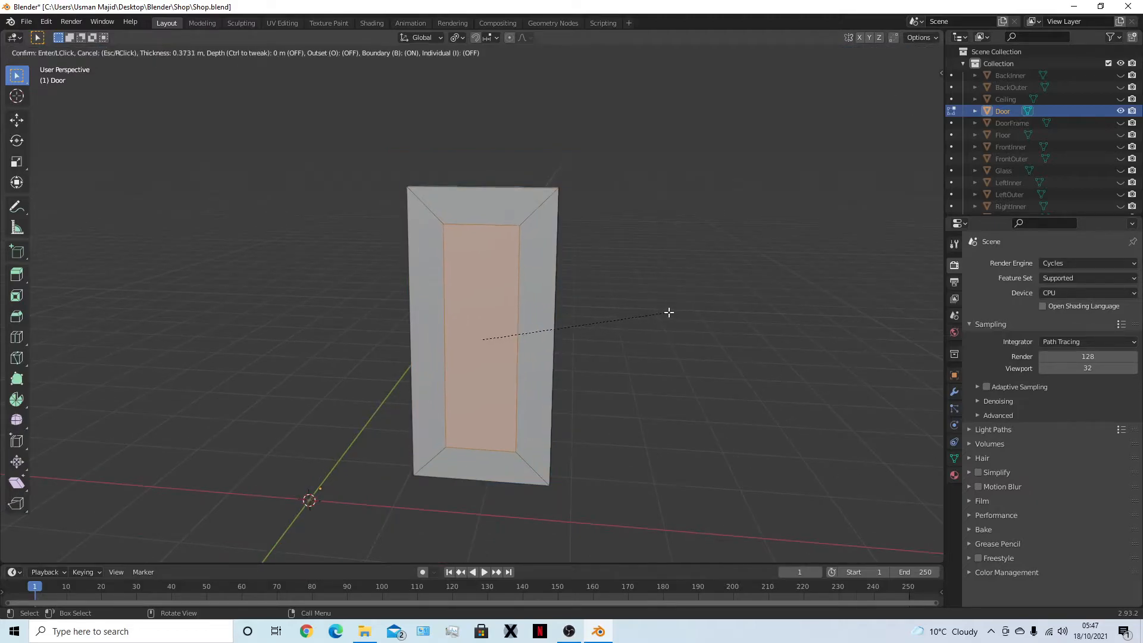
type("0.1")
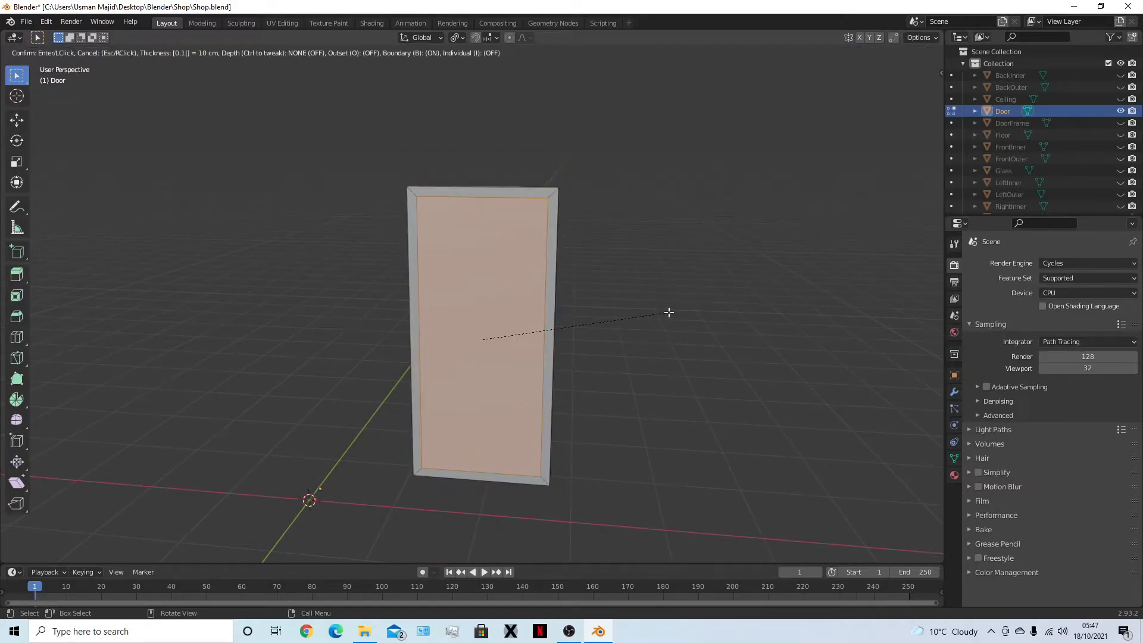
key("BackSpace")
type("2")
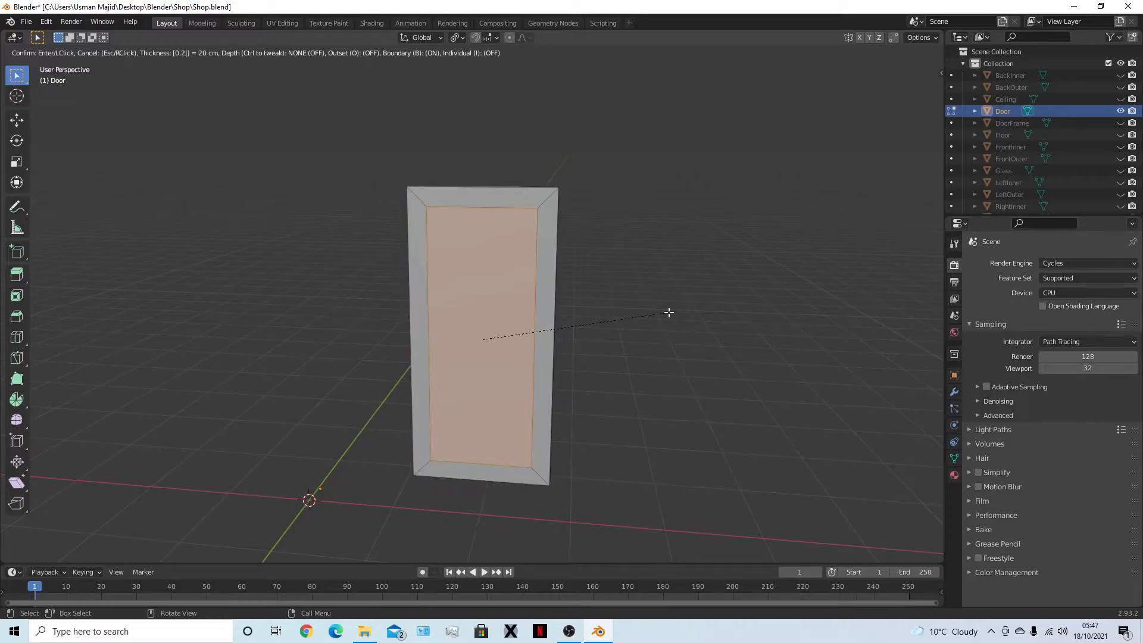
key("Return")
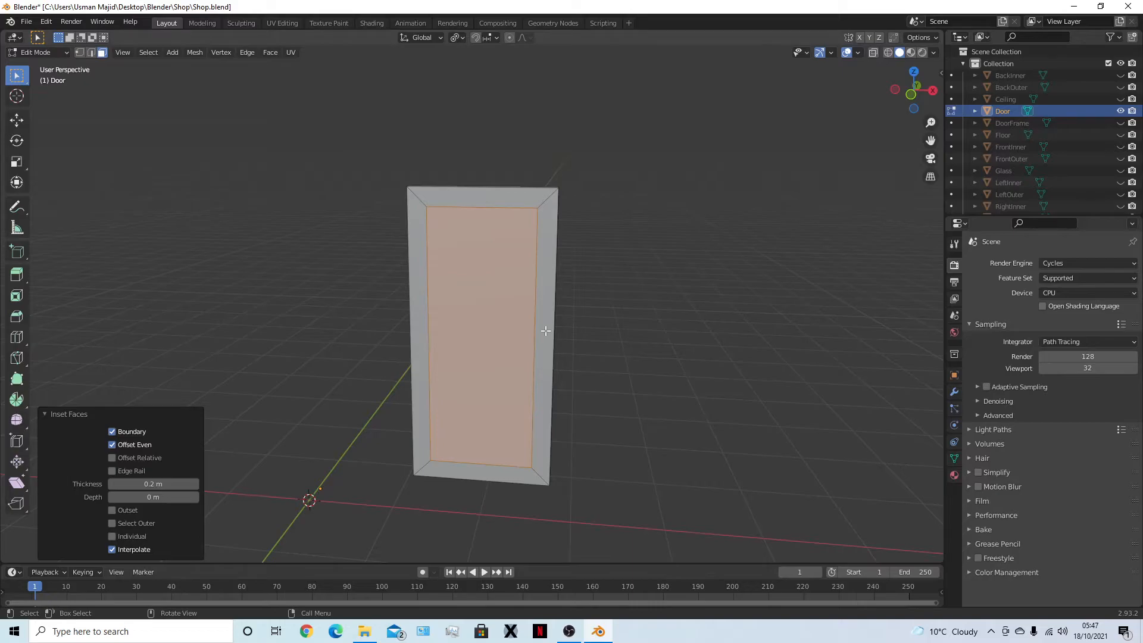
key("ctrl+z")
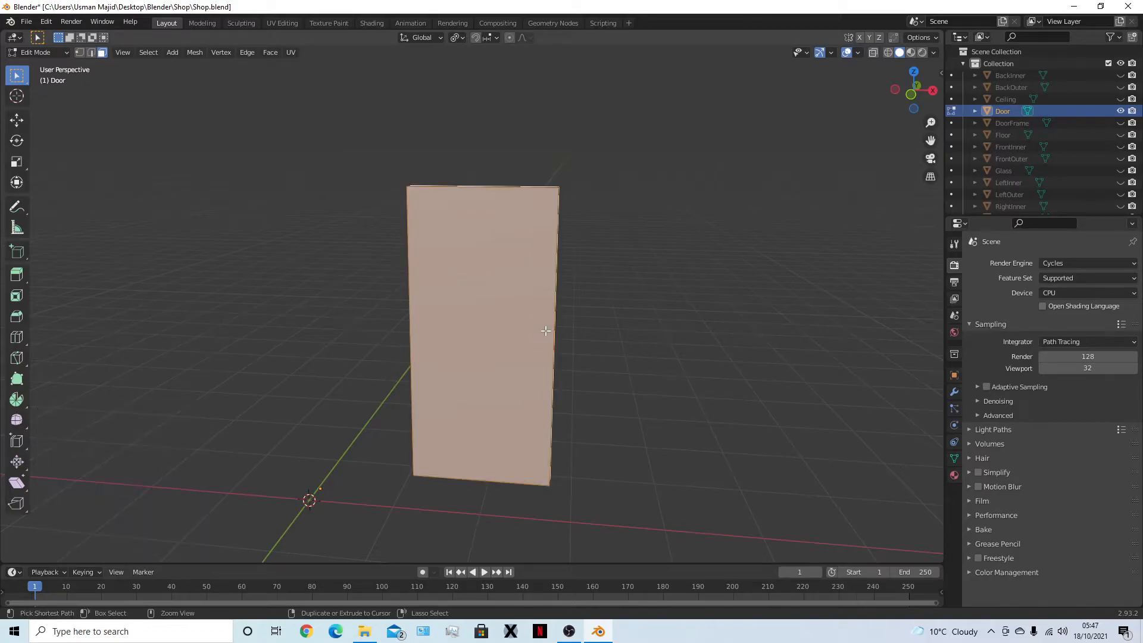
Inset the selected door faces by 0.25 m and clear the selection
type("i0.3")
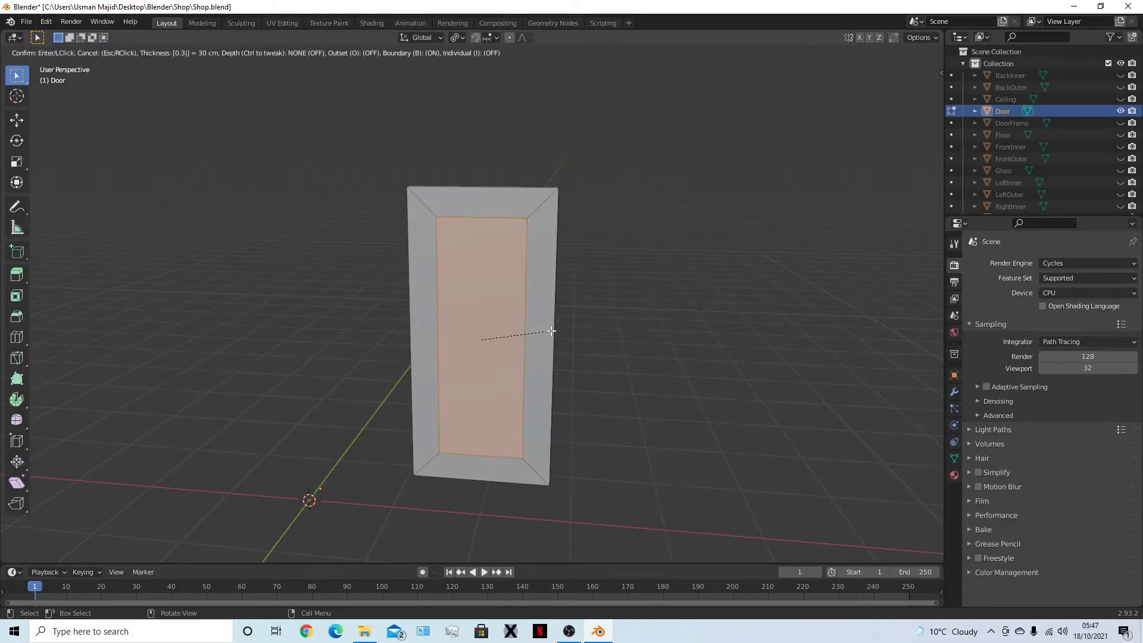
key("BackSpace")
type("25")
key("Return")
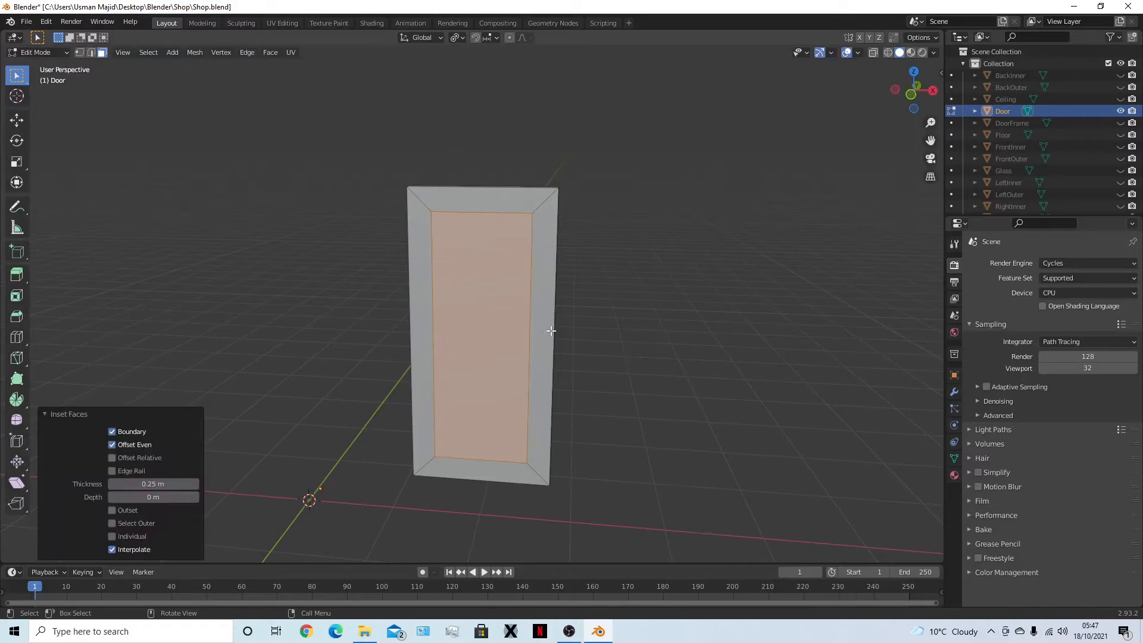
left_click(604, 333)
Separate the door's inner panel faces from the surrounding border into their own object
middle_click_drag(638, 360, 622, 268)
left_click(465, 318)
middle_click_drag(465, 318, 369, 294)
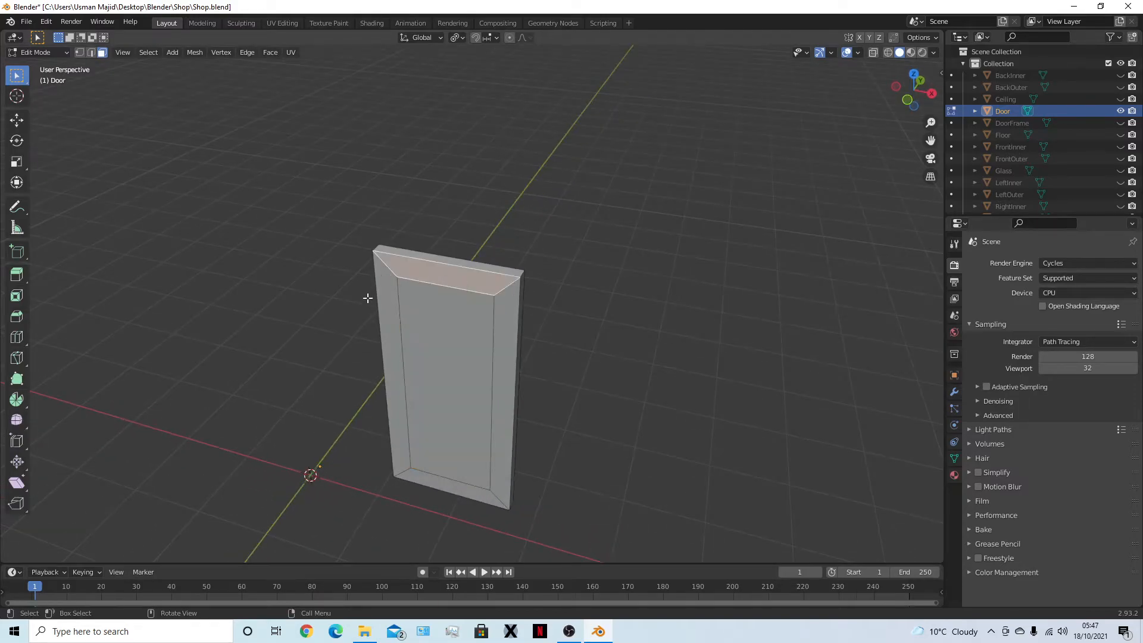
middle_click_drag(454, 372, 678, 370)
key("p")
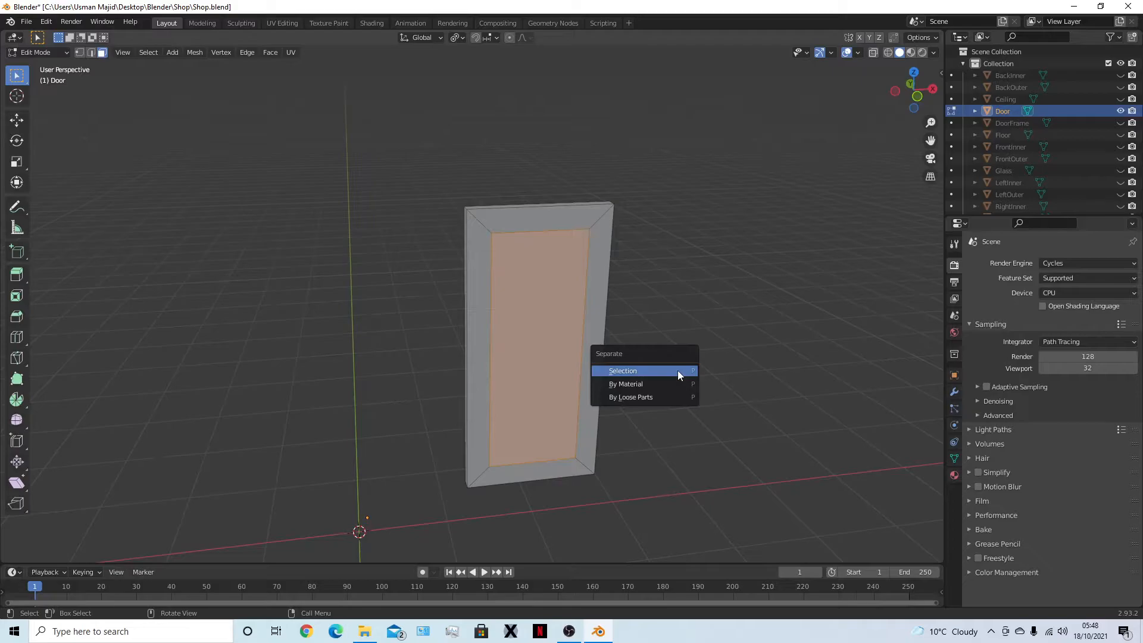
left_click(680, 371)
Rename the separated door panel object as Glass and return to Object Mode
double_click(1013, 123)
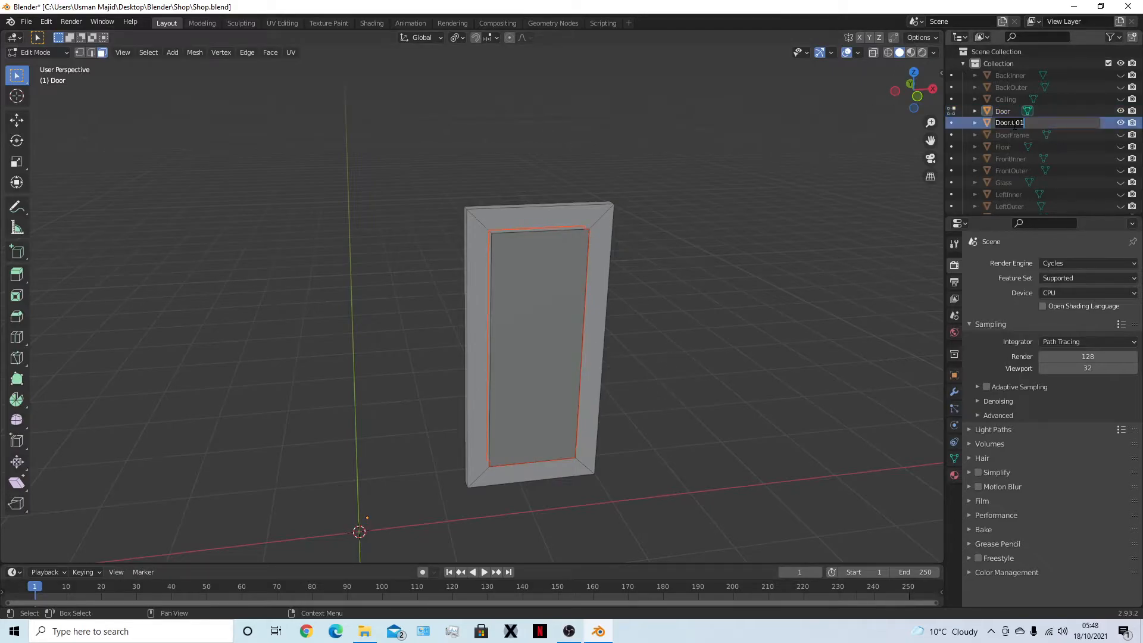
type("Glass")
key("Return")
key("Tab")
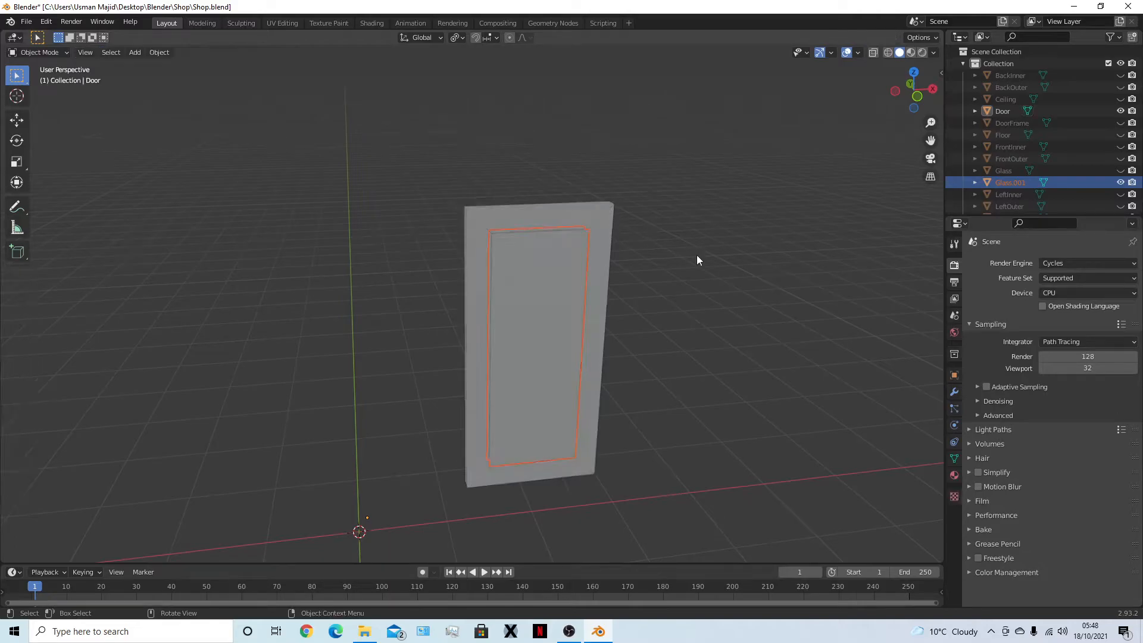
Rename the separated door panel as DoorGlass and the hidden window pane object as WindowGlass
left_click(538, 280)
left_click(1010, 172)
double_click(1014, 184)
scroll(1013, 185, "down", 3)
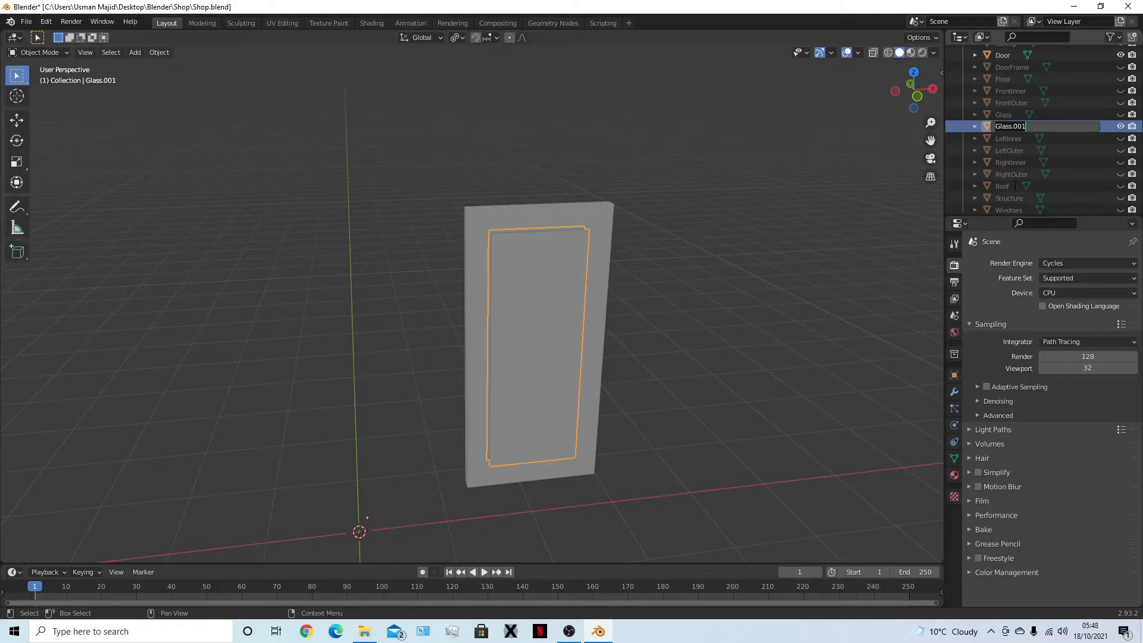
type("DoorGlass")
key("Return")
double_click(1017, 128)
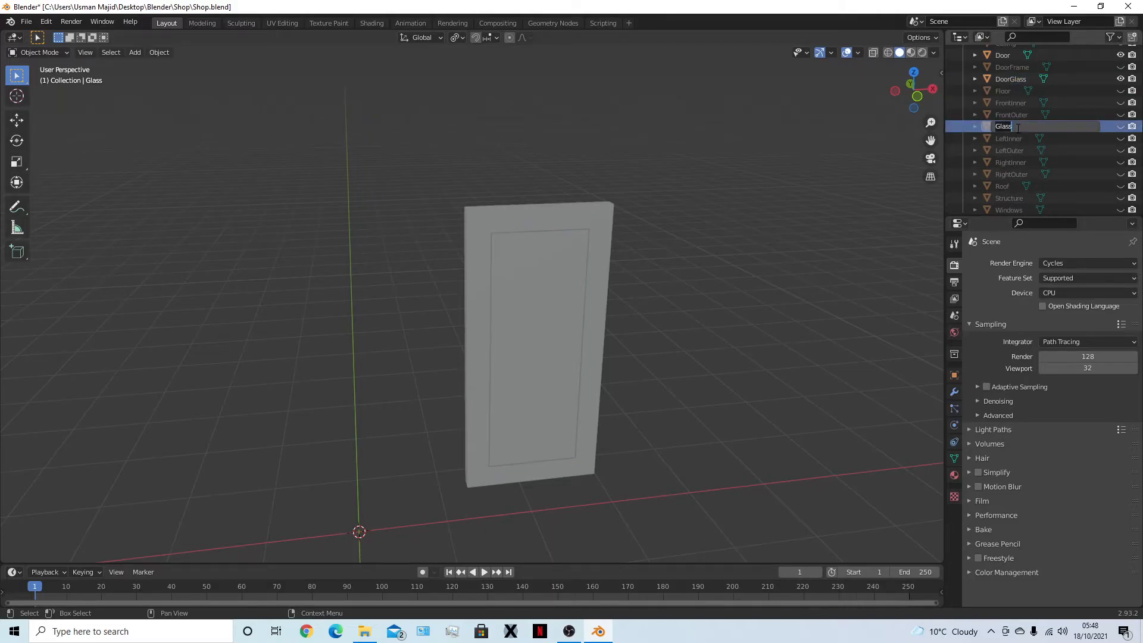
type("WindowGlass")
key("Return")
Hide the DoorGlass object and select the remaining Door border
left_click(582, 257)
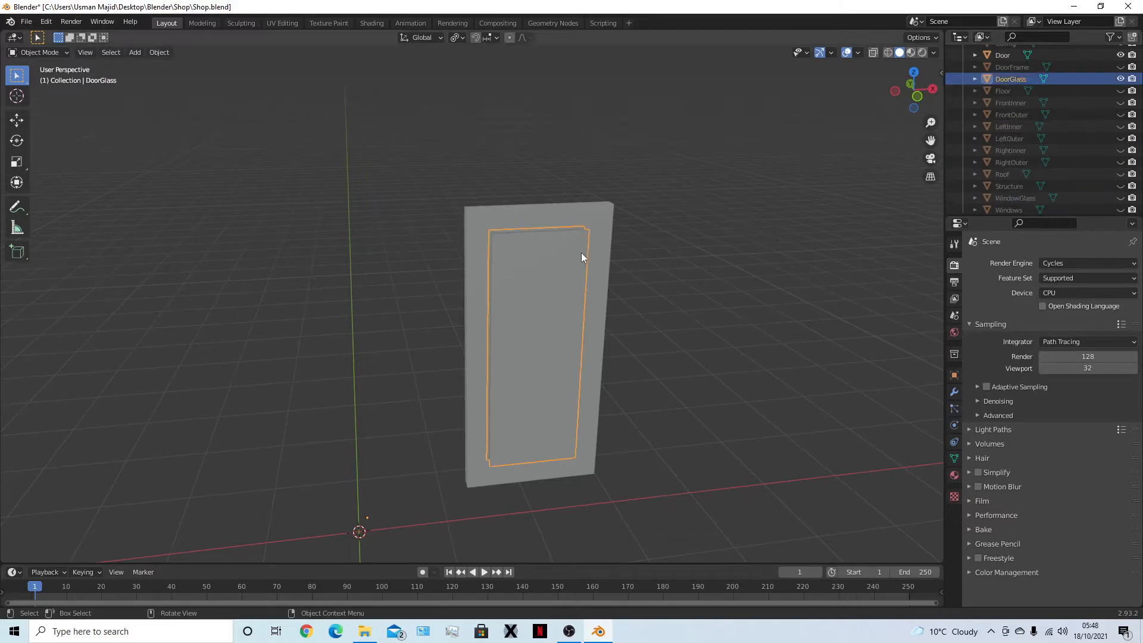
left_click(597, 234)
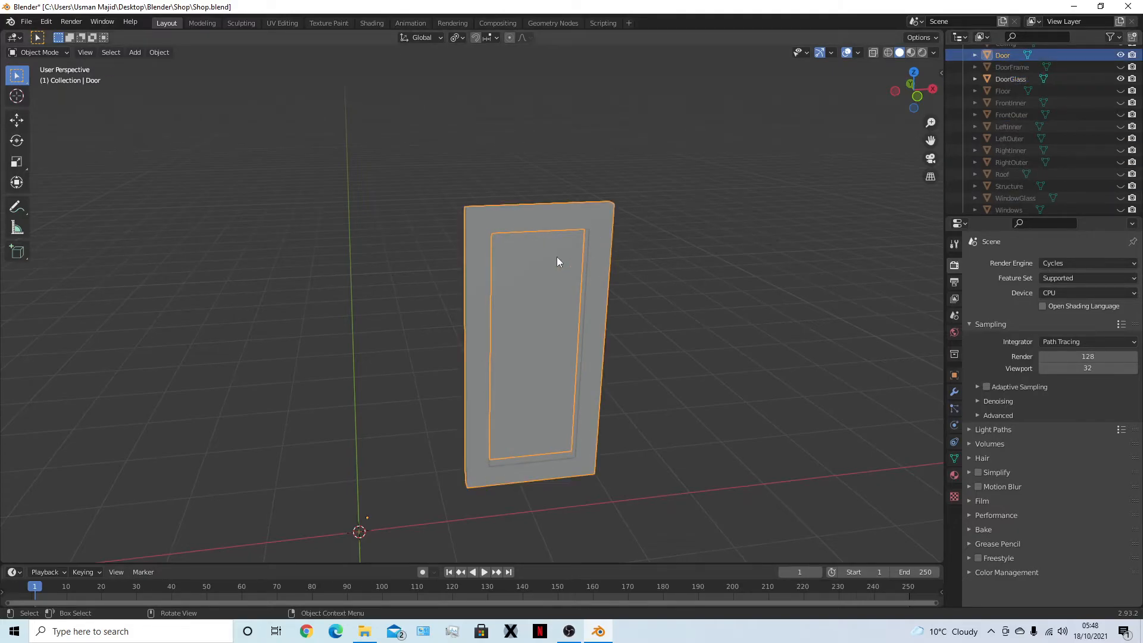
left_click(556, 256)
key("h")
left_click(603, 260)
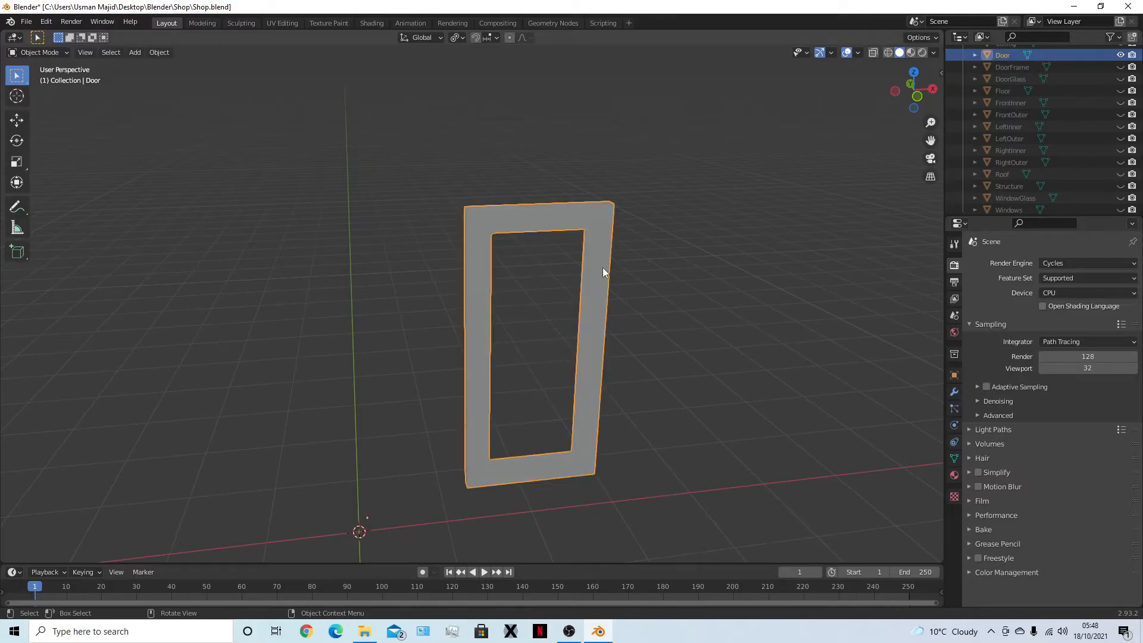
Inspect the opening in the Door mesh in Edit Mode, then unhide the DoorGlass object
key("Tab")
scroll(684, 334, "up", 5)
key("1")
middle_click_drag(684, 339, 642, 304)
scroll(642, 304, "down", 3)
middle_click_drag(524, 314, 647, 225)
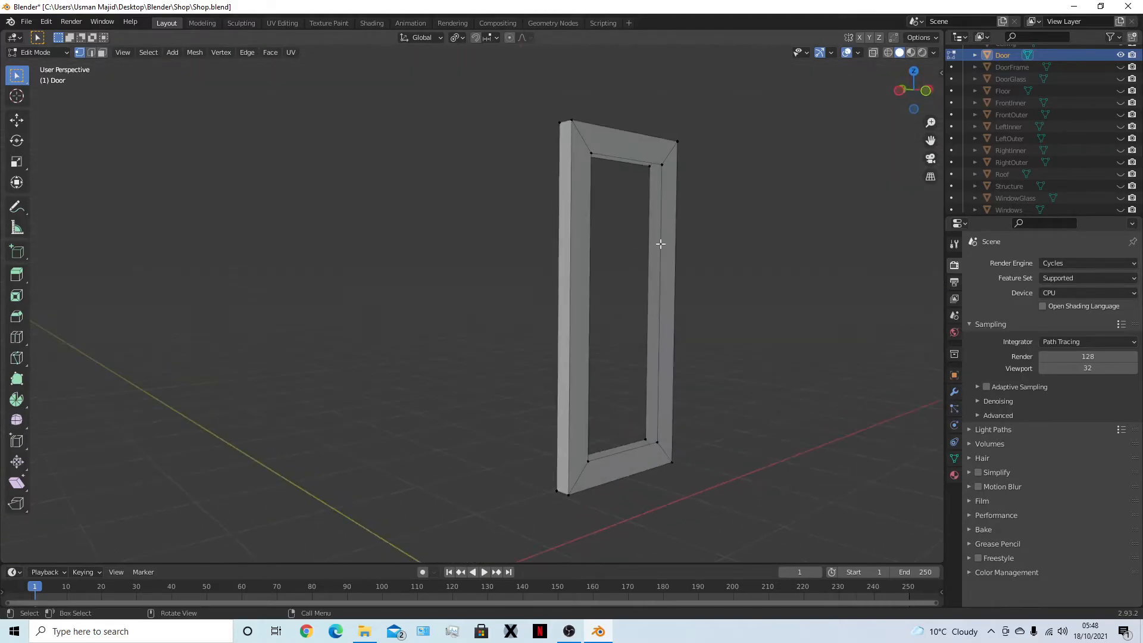
key("Tab")
key("alt+h")
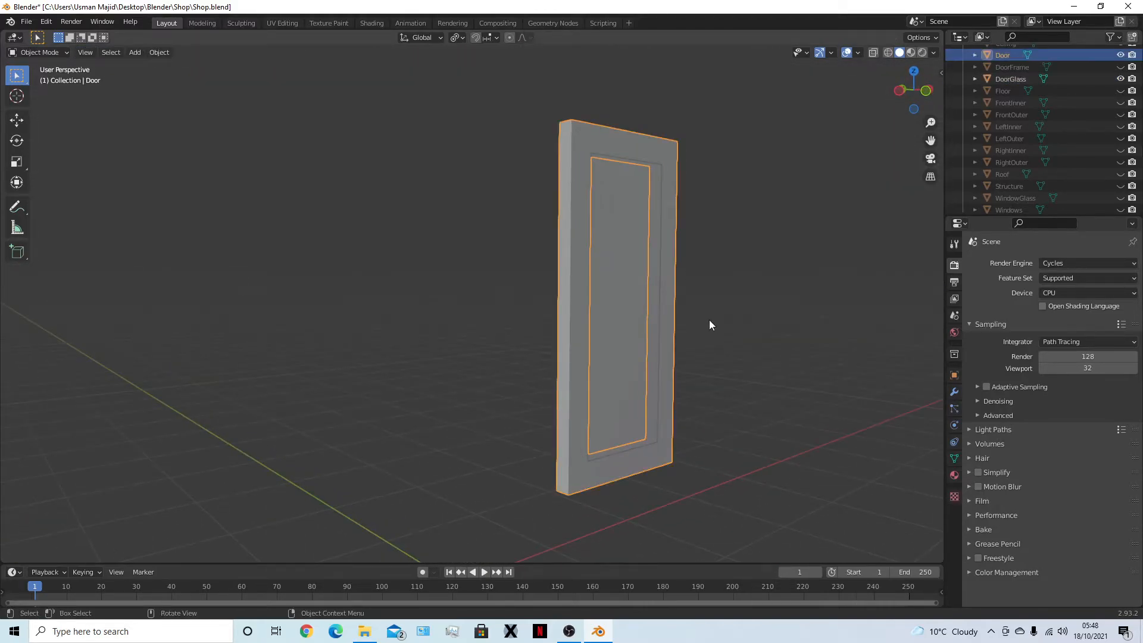
Undo the hiding, the object renames and the panel separation, back to the single inset Door mesh
key("ctrl+z")
key("ctrl+z")
key("ctrl+z")
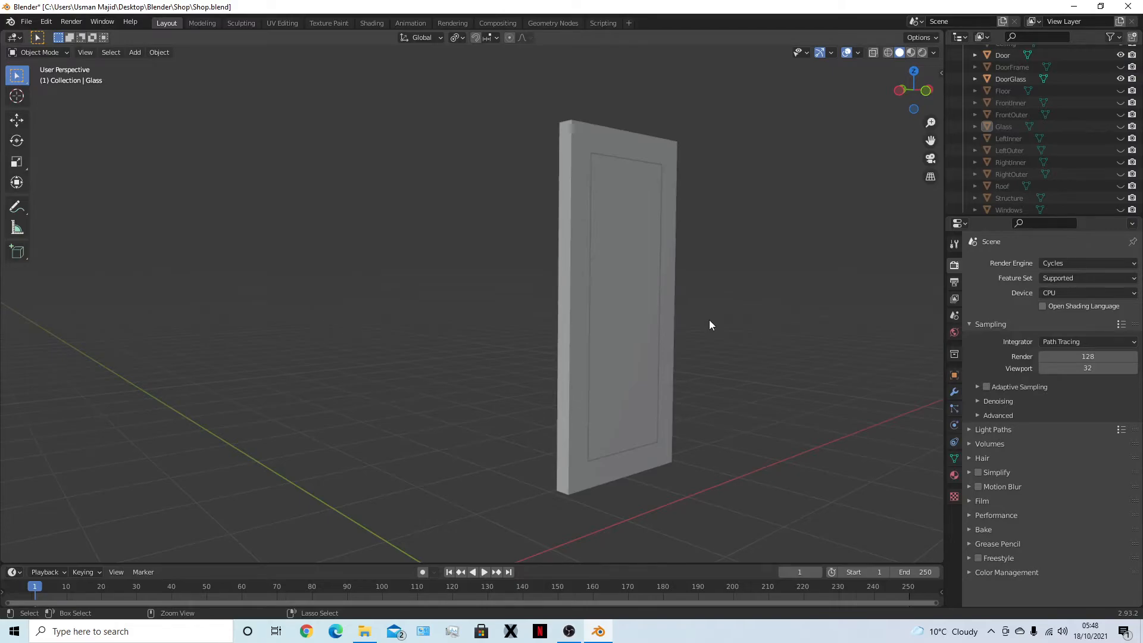
key("ctrl+z")
key("ctrl+z")
key("ctrl+z")
key("ctrl+shift+z")
key("ctrl+z")
key("ctrl+z")
key("ctrl+z")
key("ctrl+z")
key("ctrl+z")
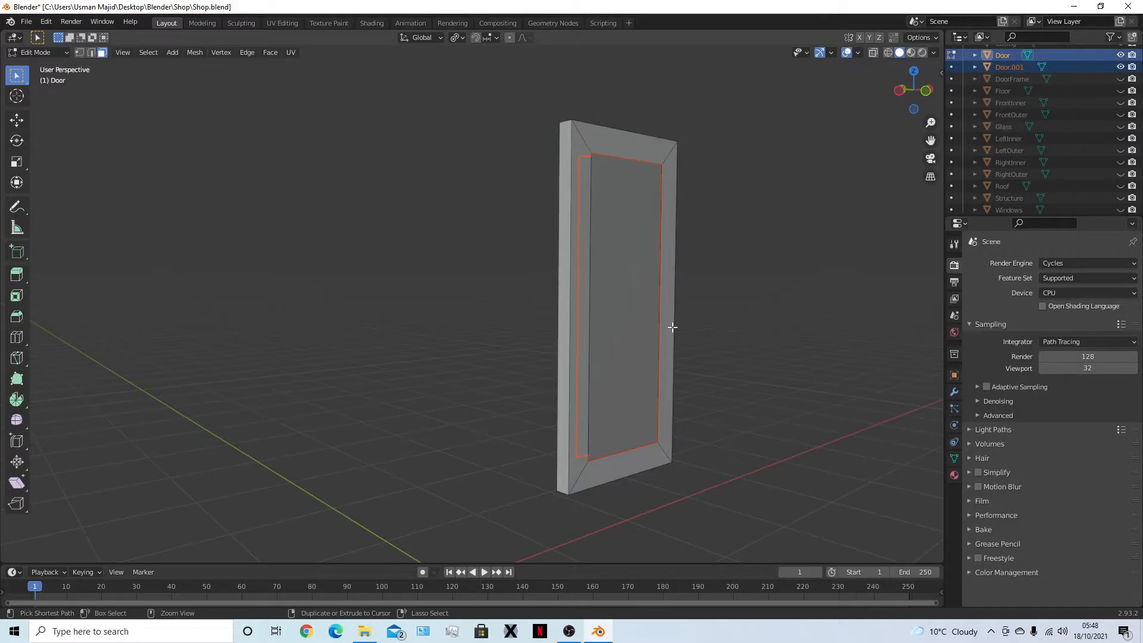
key("ctrl+z")
key("ctrl+z")
key("ctrl+z")
Save Shop.blend with the inset door
middle_click_drag(738, 327, 647, 389)
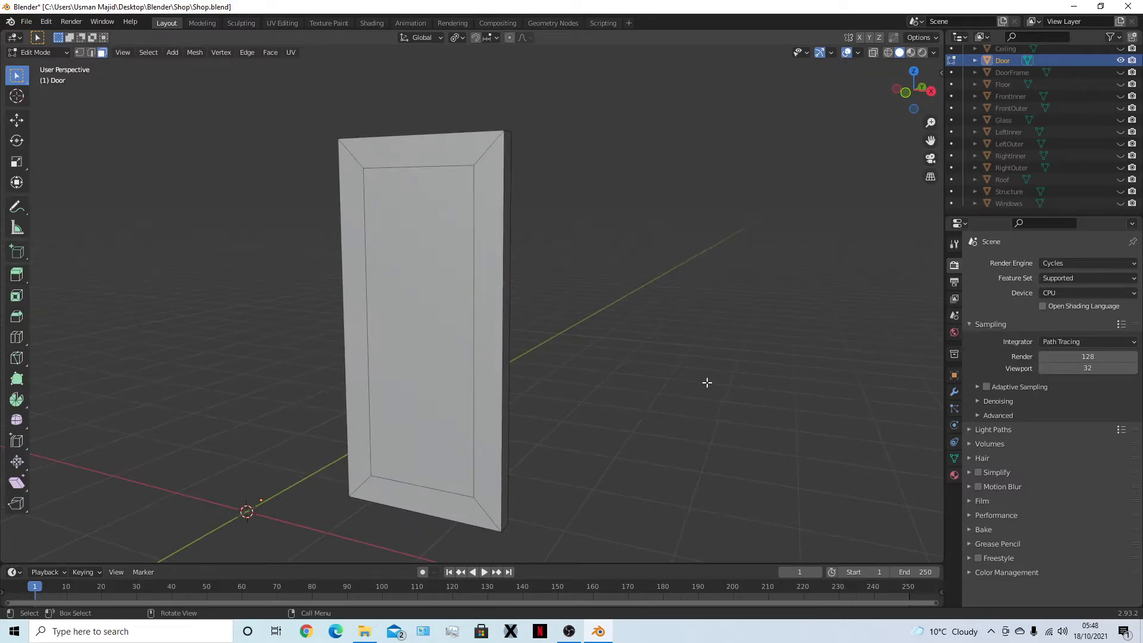
key("ctrl+s")
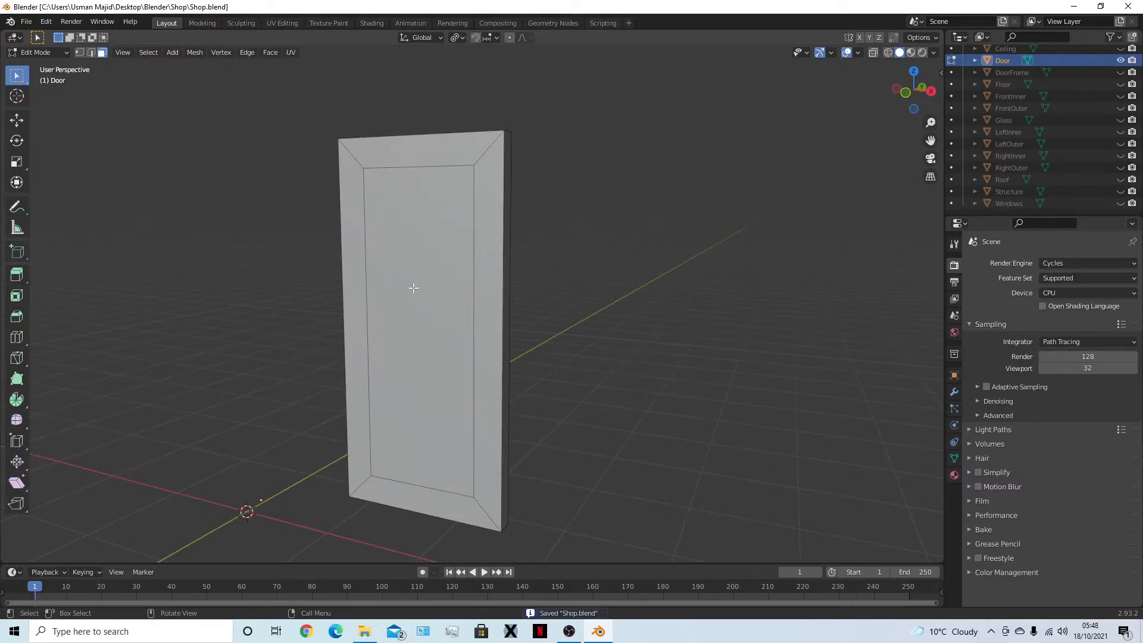
scroll(515, 398, "down", 5)
middle_click_drag(663, 413, 581, 394)
scroll(544, 391, "up", 5)
left_click(494, 318)
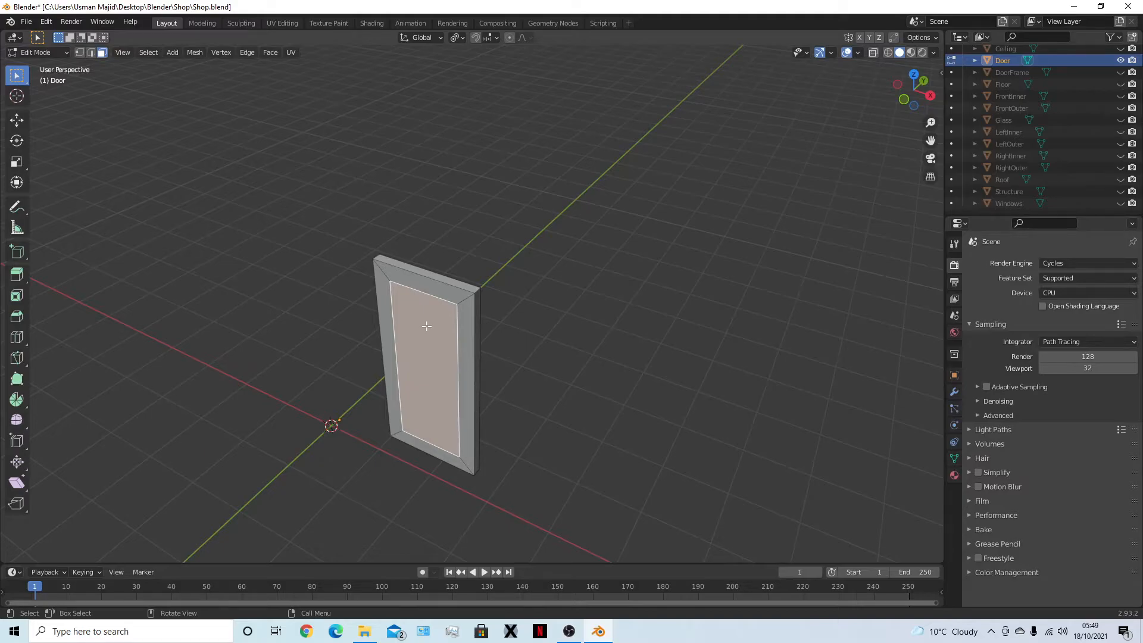
middle_click_drag(429, 332, 377, 305)
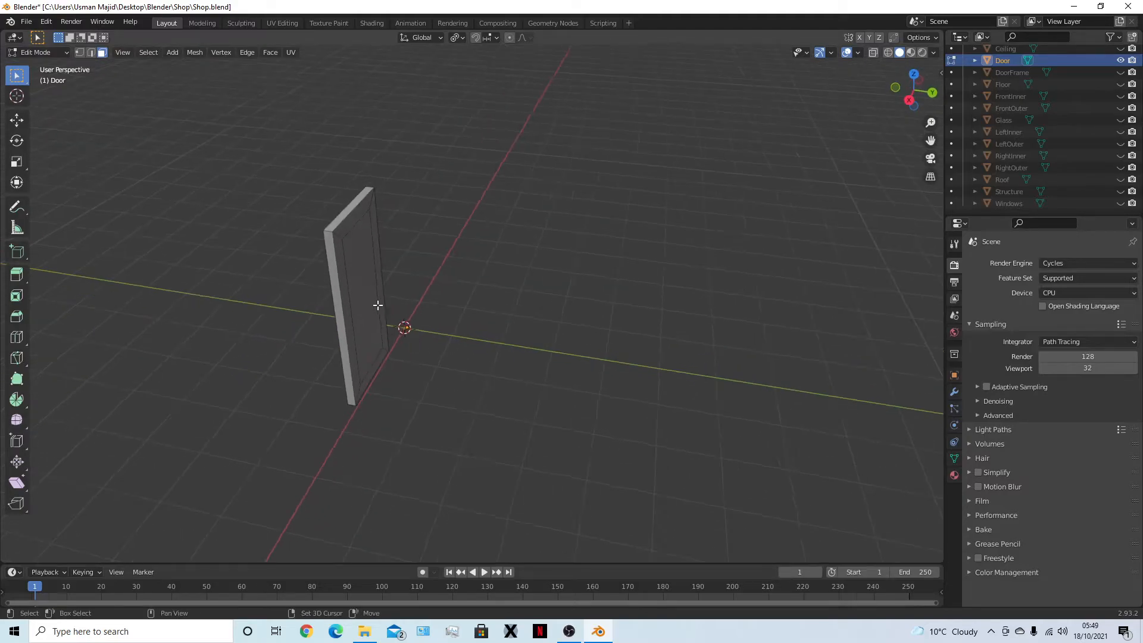
Save Shop.blend with the door in front view and quit Blender
key("KP_1")
key("ctrl+s")
key("ctrl+q")
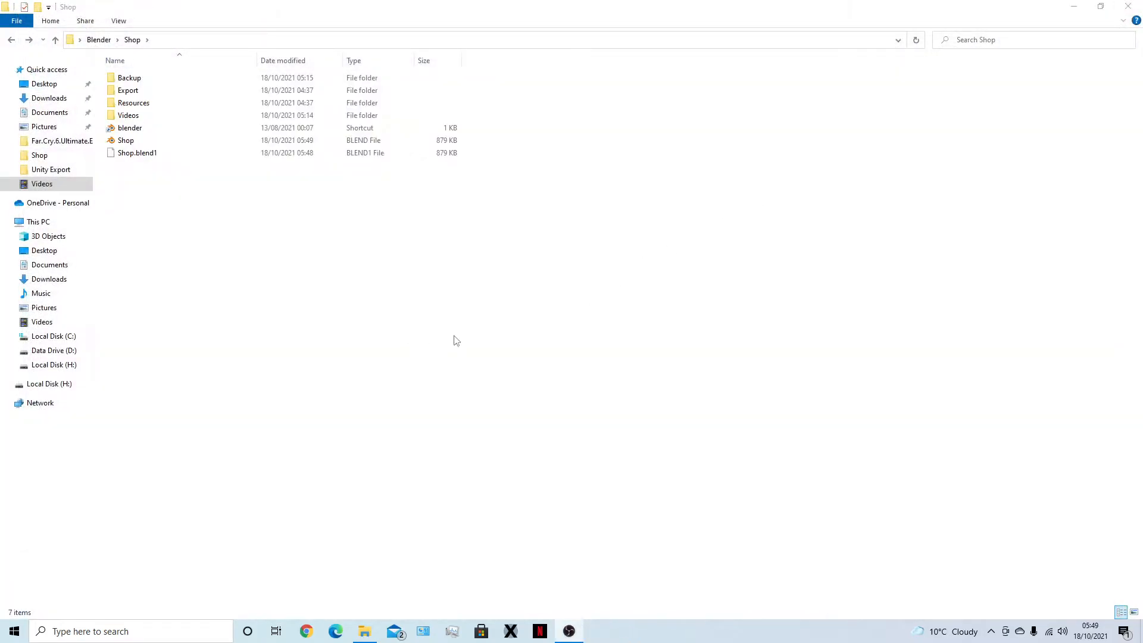
Put a copy of the Shop file in the Backup folder and rename it 2 First
key("ctrl+v")
left_click_drag(236, 143, 222, 79)
double_click(222, 78)
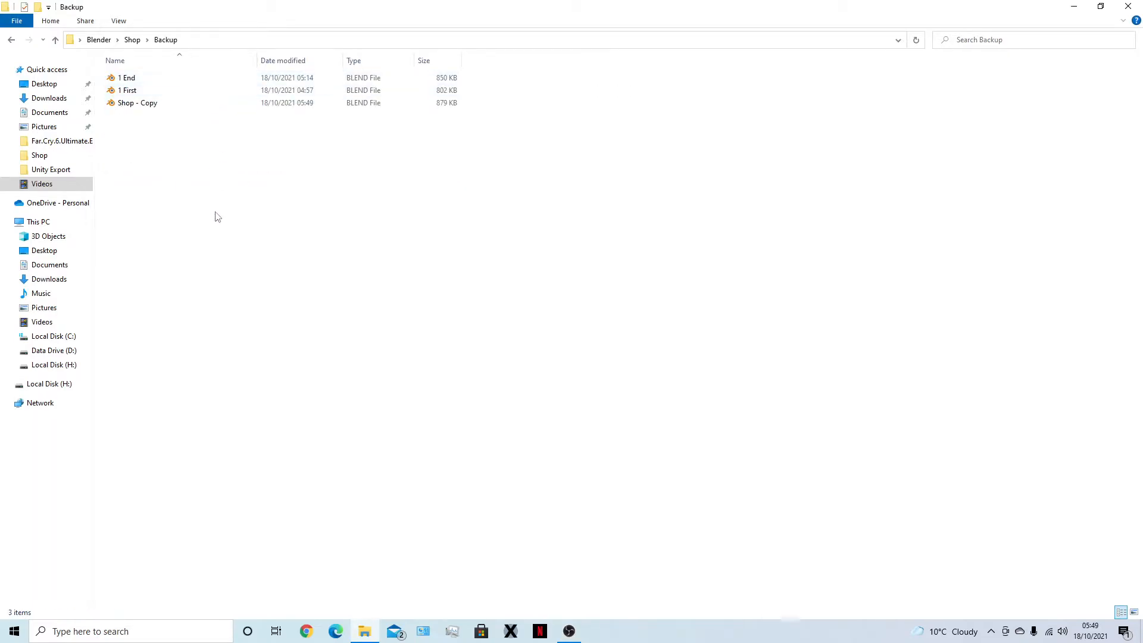
left_click(191, 106)
key("F2")
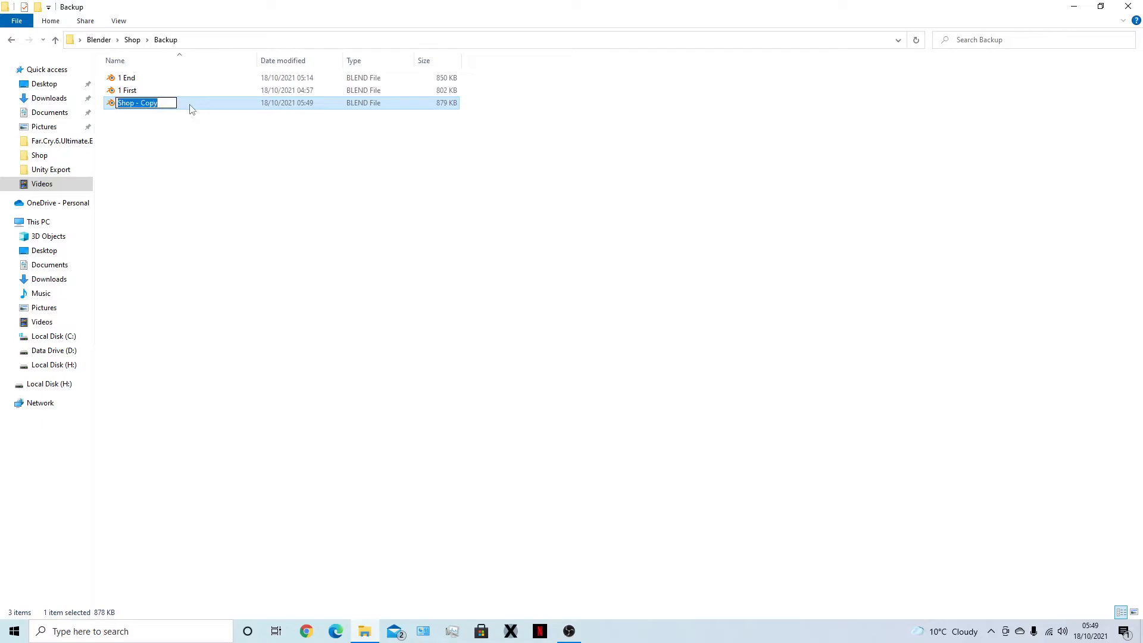
type("2 First")
key("Return")
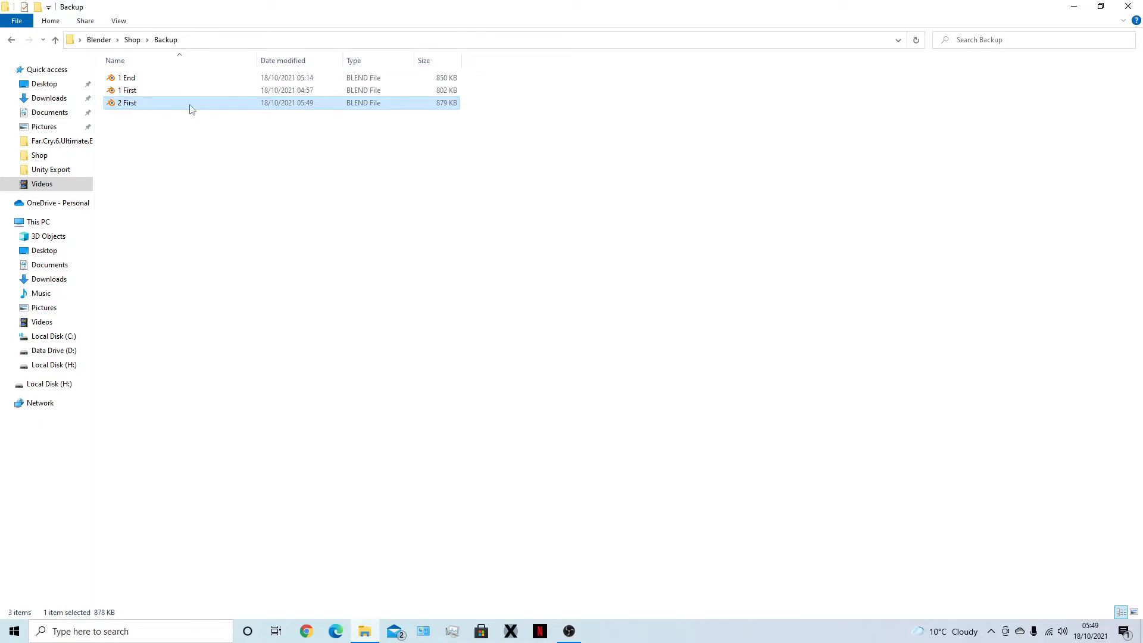
Return to the Shop folder and reopen the Shop file in Blender
left_click(427, 334)
key("BackSpace")
key("Down")
key("Down")
key("Down")
key("Down")
key("Down")
key("Return")
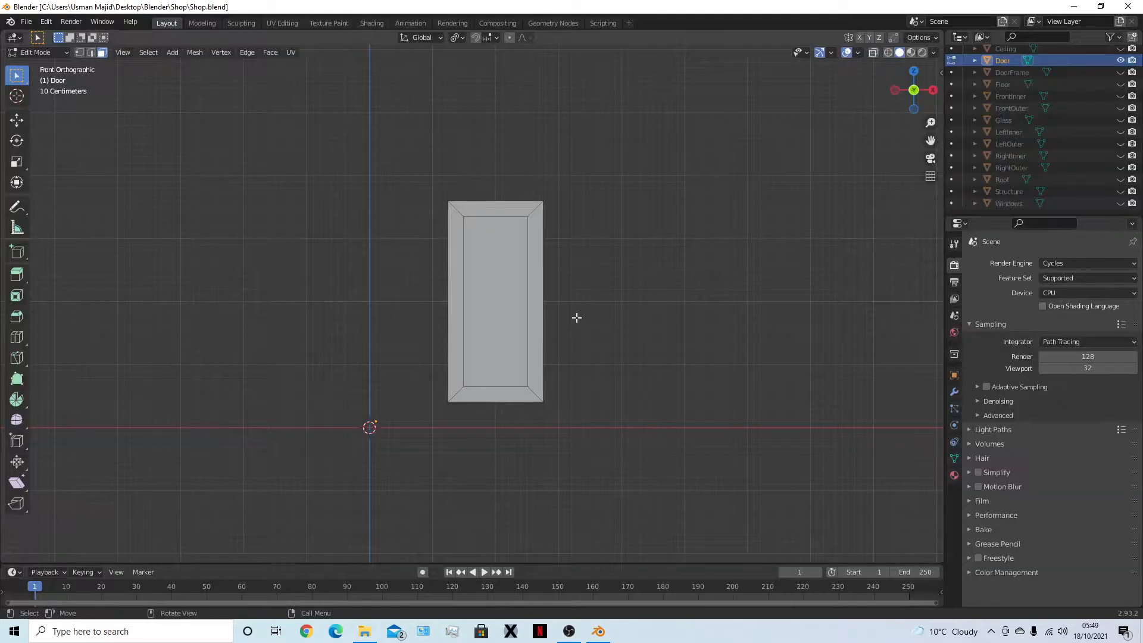
Select the inner panel faces of the inset Door mesh
middle_click_drag(608, 357, 406, 288)
left_click(407, 288)
middle_click_drag(482, 369, 630, 369)
key("a")
left_click(632, 367)
left_click(415, 366)
middle_click_drag(485, 408, 577, 452)
scroll(577, 452, "down", 3)
Try Shrink/Fatten on the selected inner panel faces of the door and cancel it
right_click(548, 408)
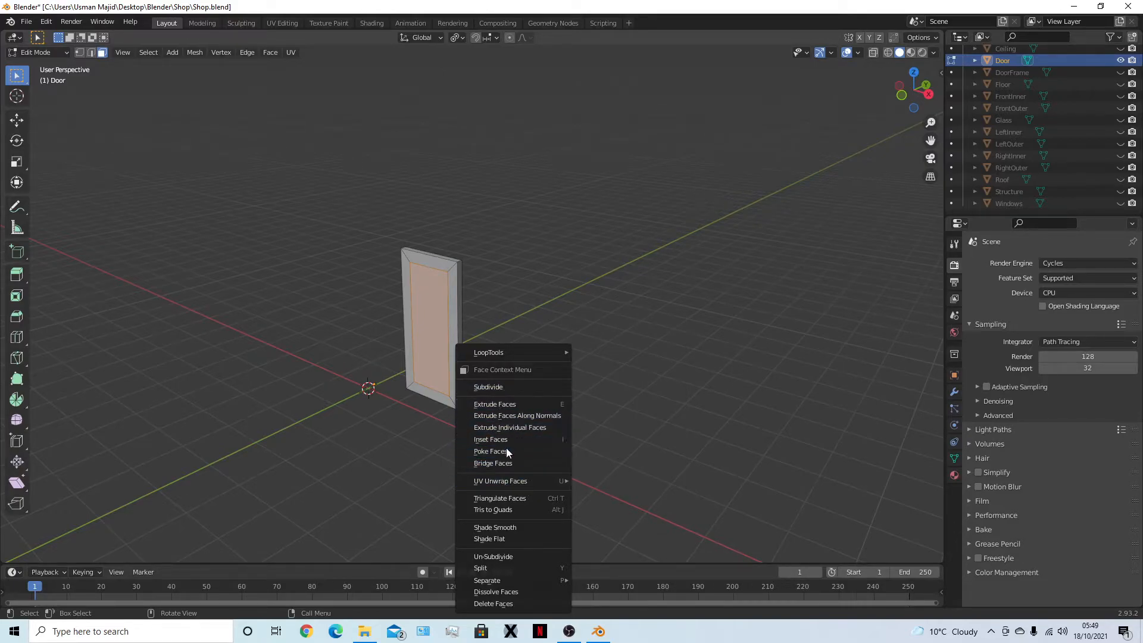
mouse_move(500, 480)
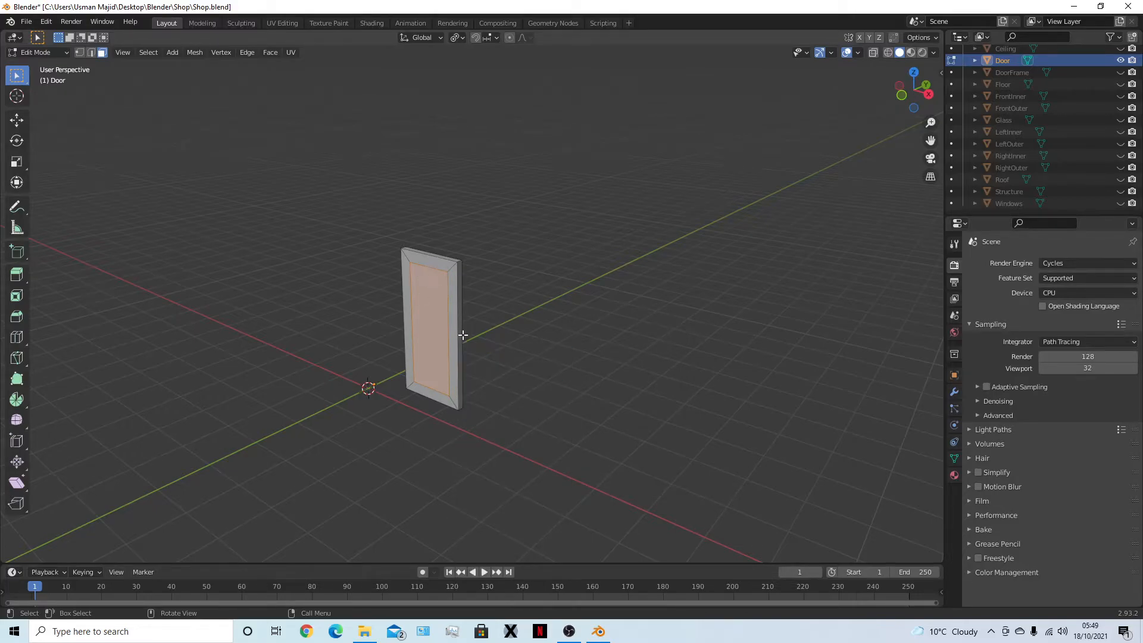
scroll(537, 446, "up", 2)
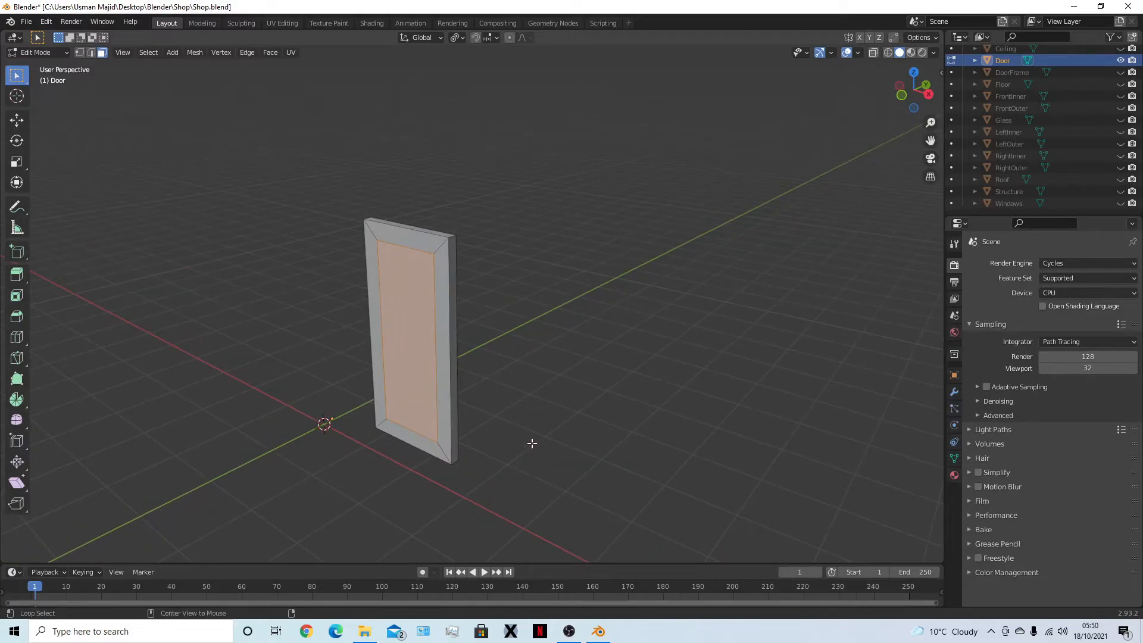
key("alt+s")
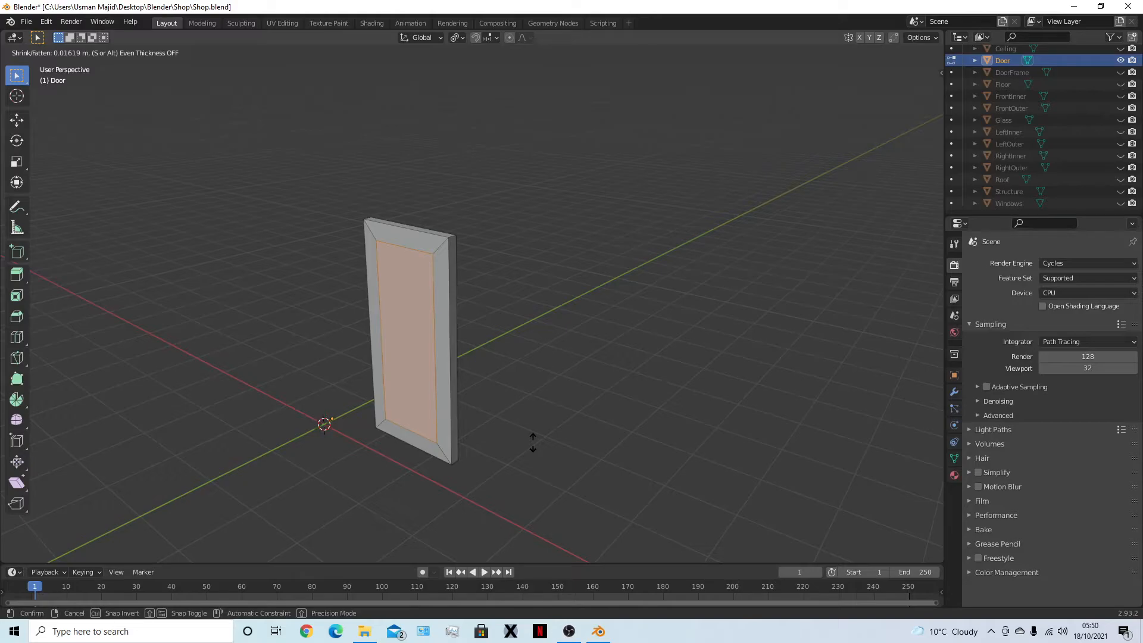
left_click(533, 442)
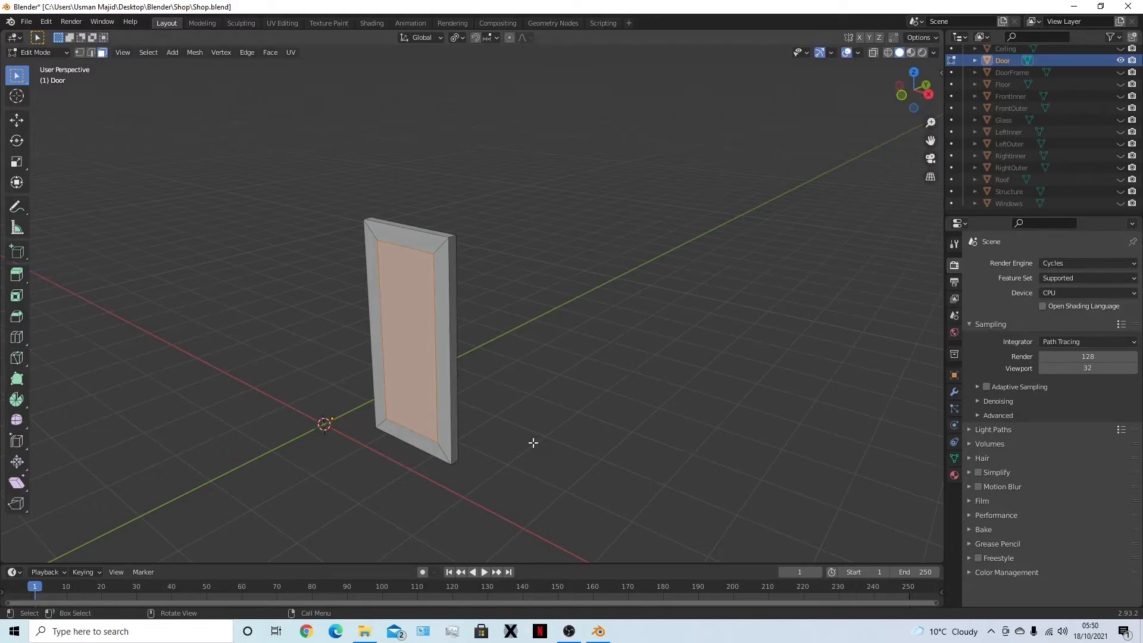
right_click(534, 442)
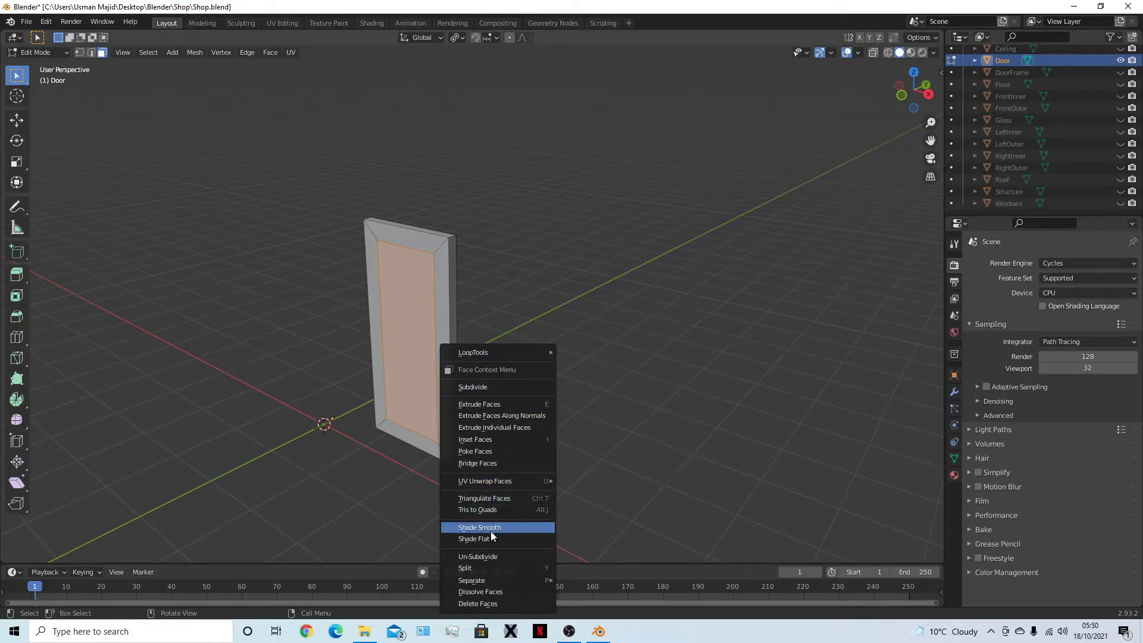
left_click(480, 592)
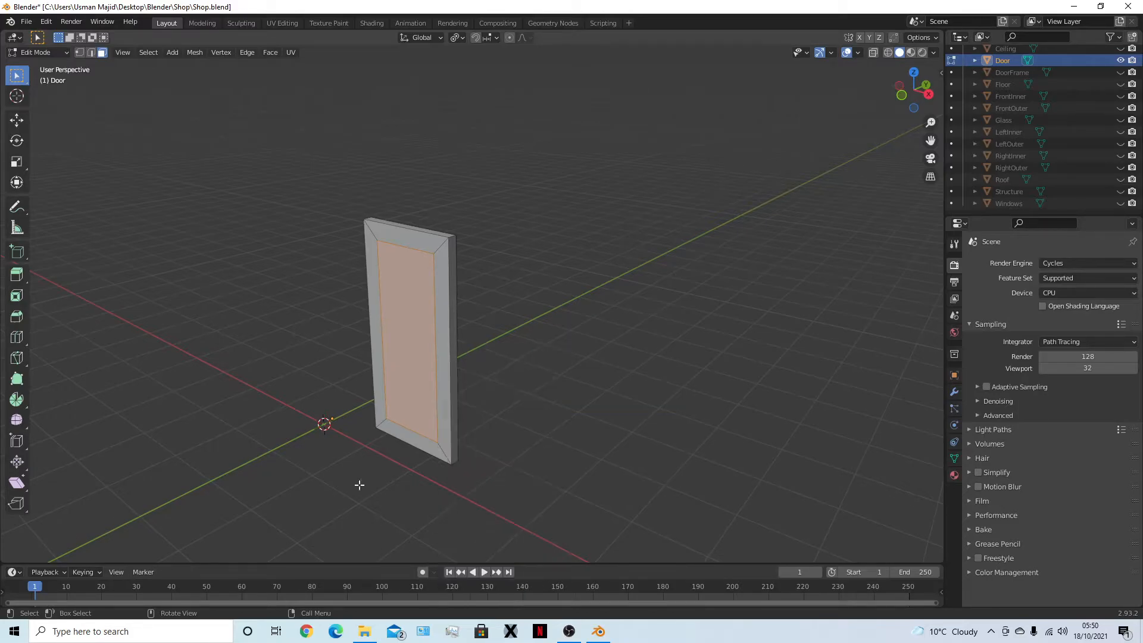
Apply flat shading to the Door object in Object Mode, and reselect all its faces in Edit Mode
key("a")
right_click(557, 425)
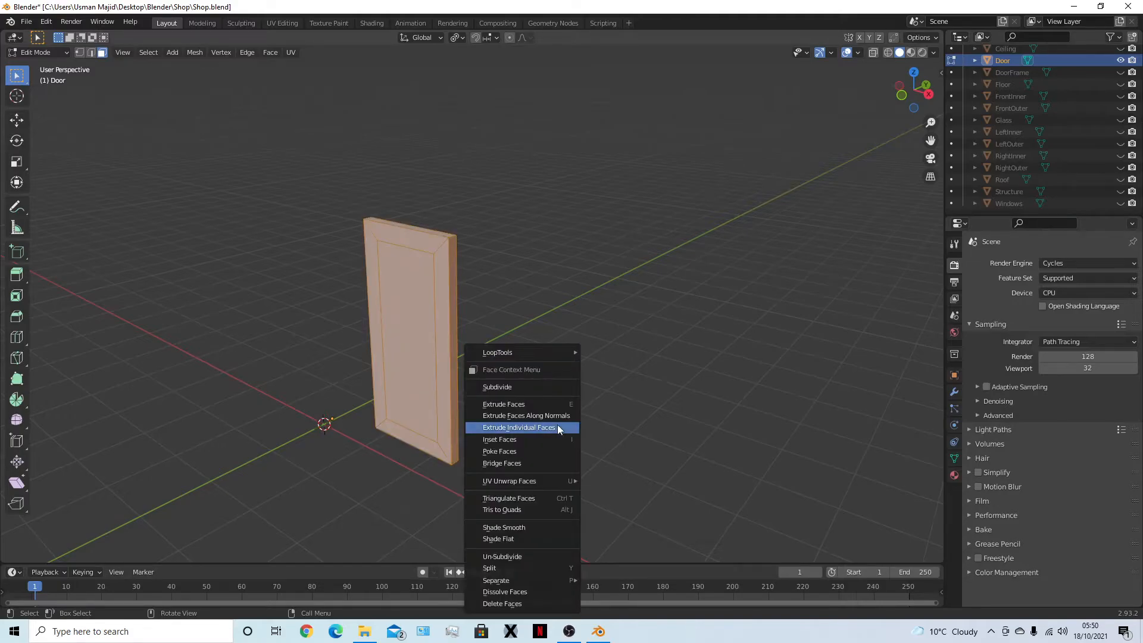
key("Tab")
right_click(569, 411)
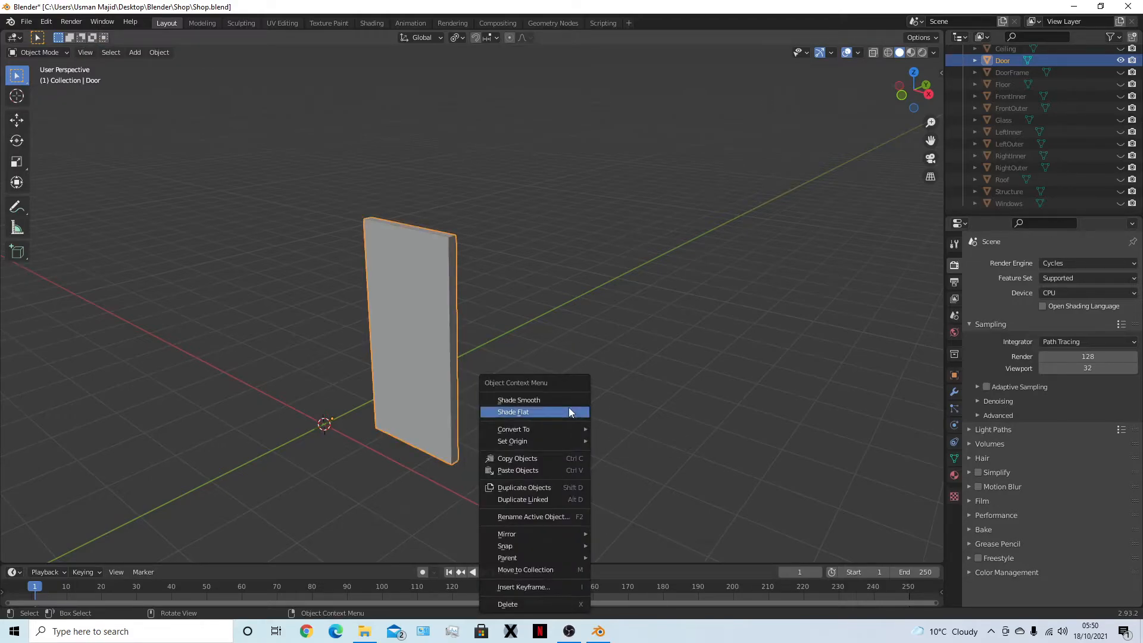
left_click(570, 411)
key("Tab")
key("alt+a")
key("a")
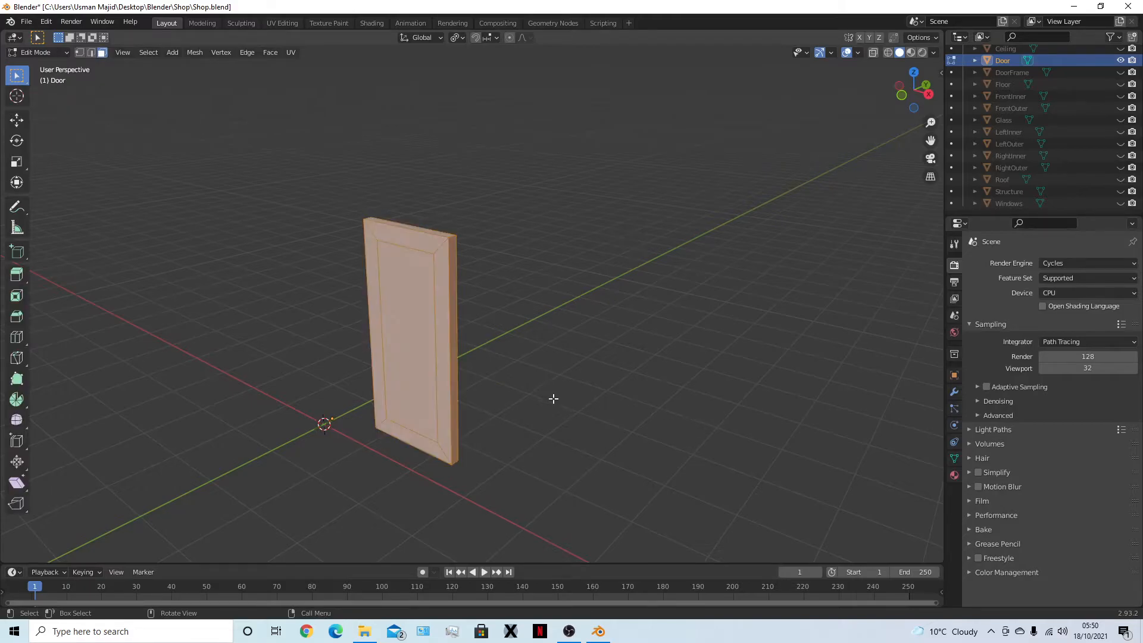
Try Inset Faces and Poke Faces on the whole Door mesh, and undo the poke
right_click(554, 398)
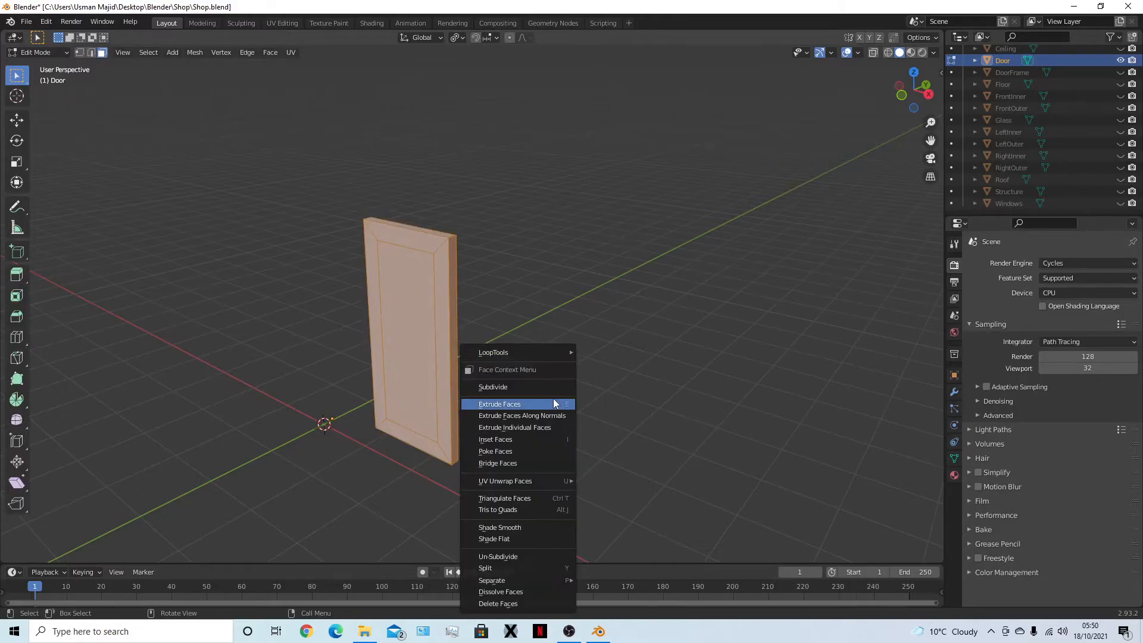
left_click(553, 444)
key("Escape")
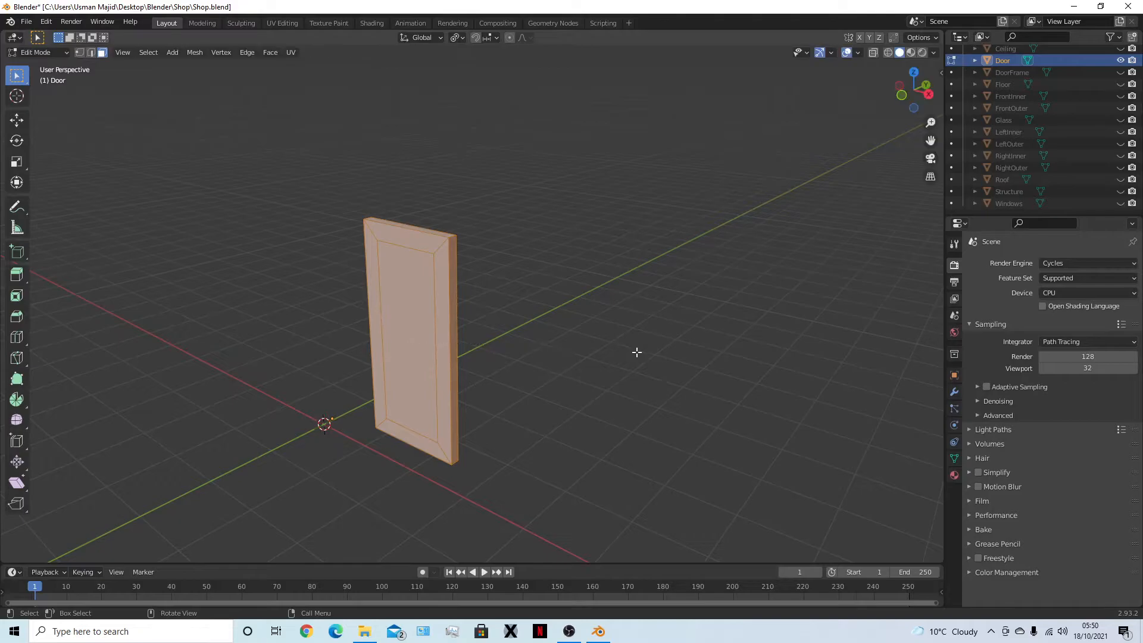
right_click(586, 370)
left_click(582, 381)
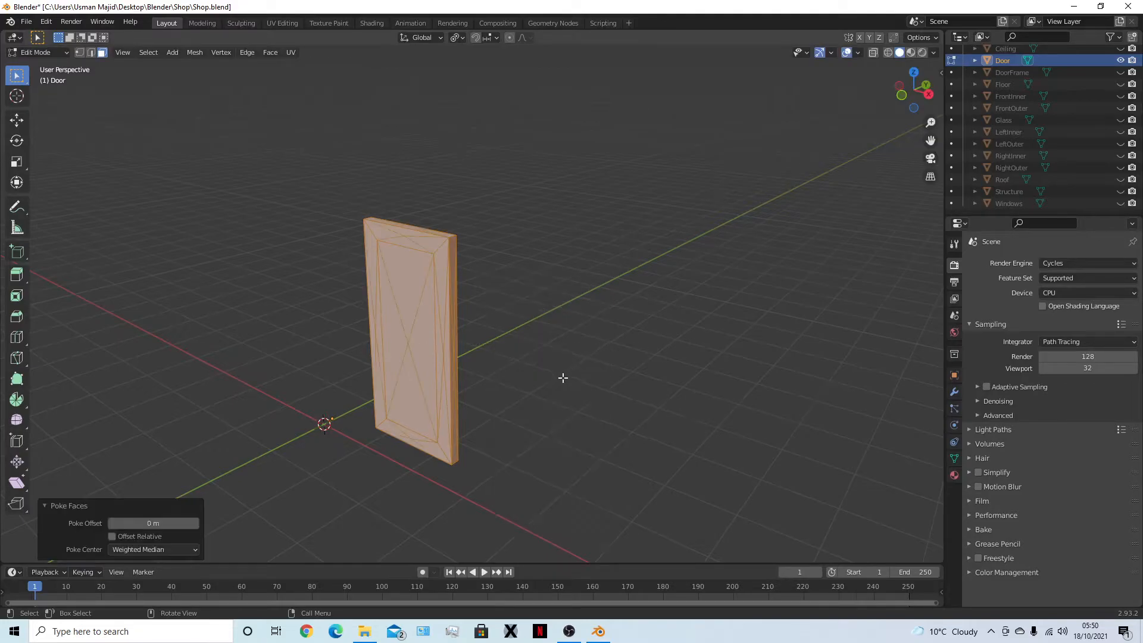
right_click(555, 348)
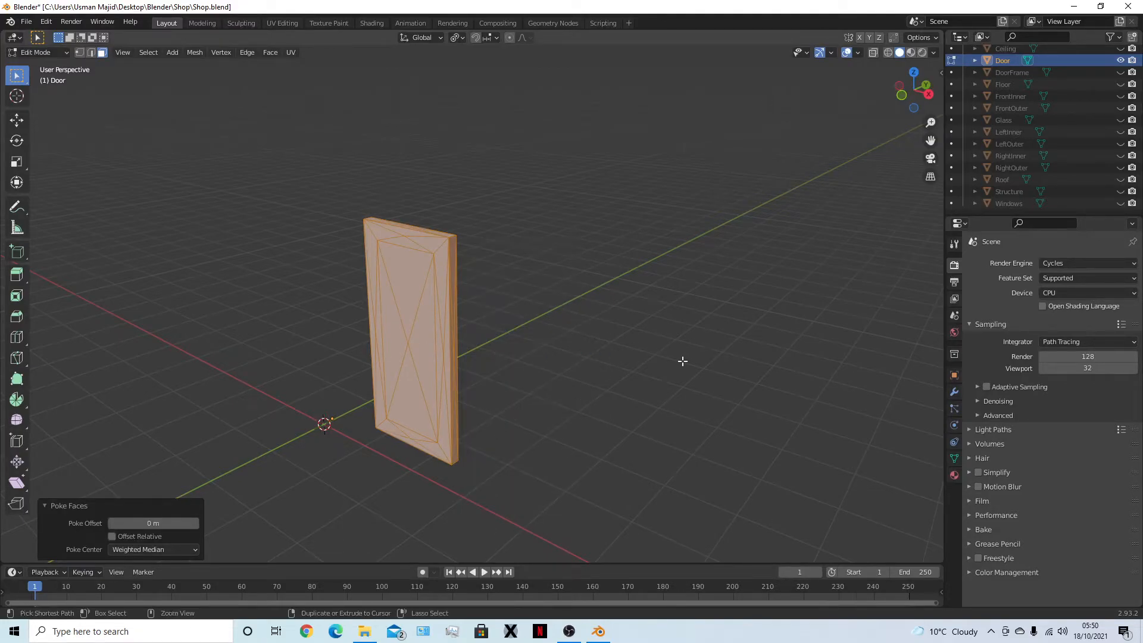
key("ctrl+z")
Subdivide all faces of the Door mesh with one cut
right_click(622, 360)
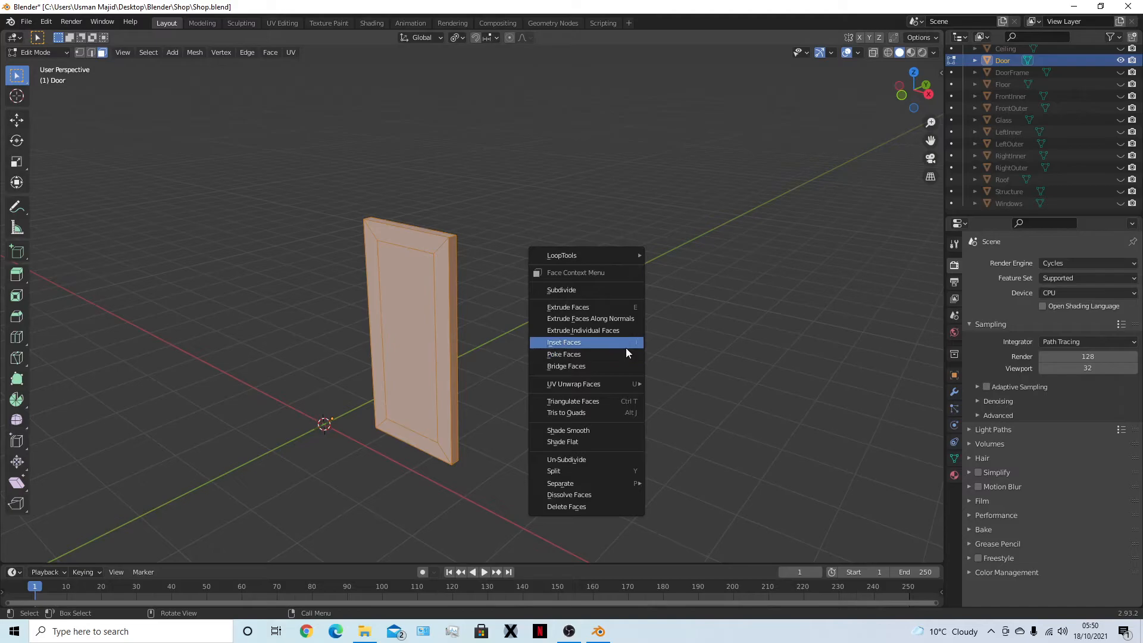
left_click(604, 291)
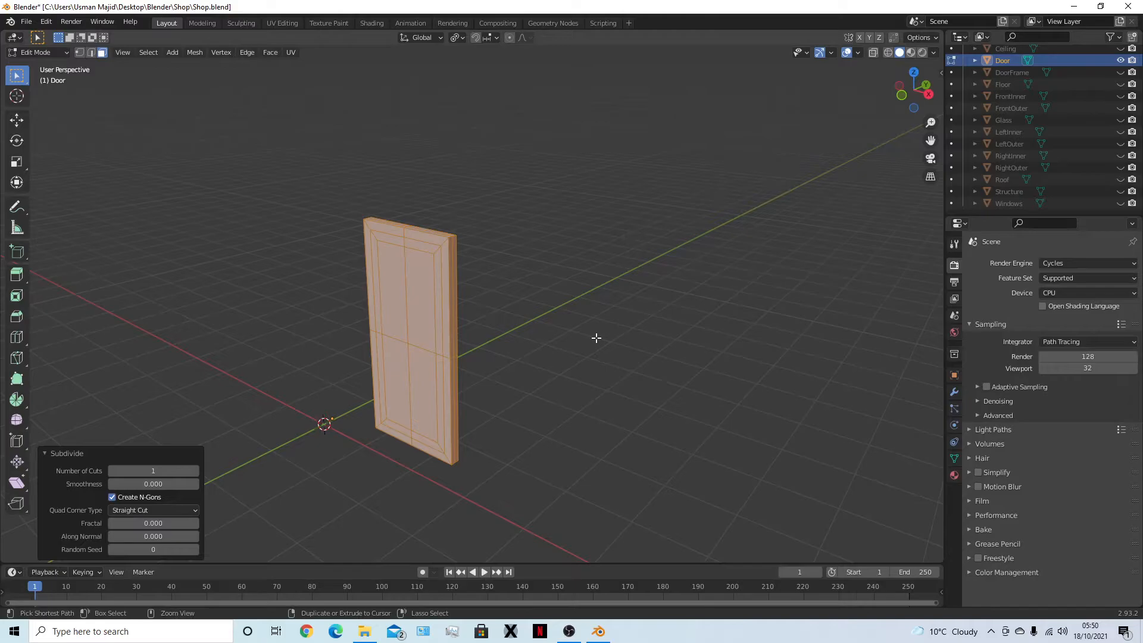
middle_click_drag(595, 337, 605, 457)
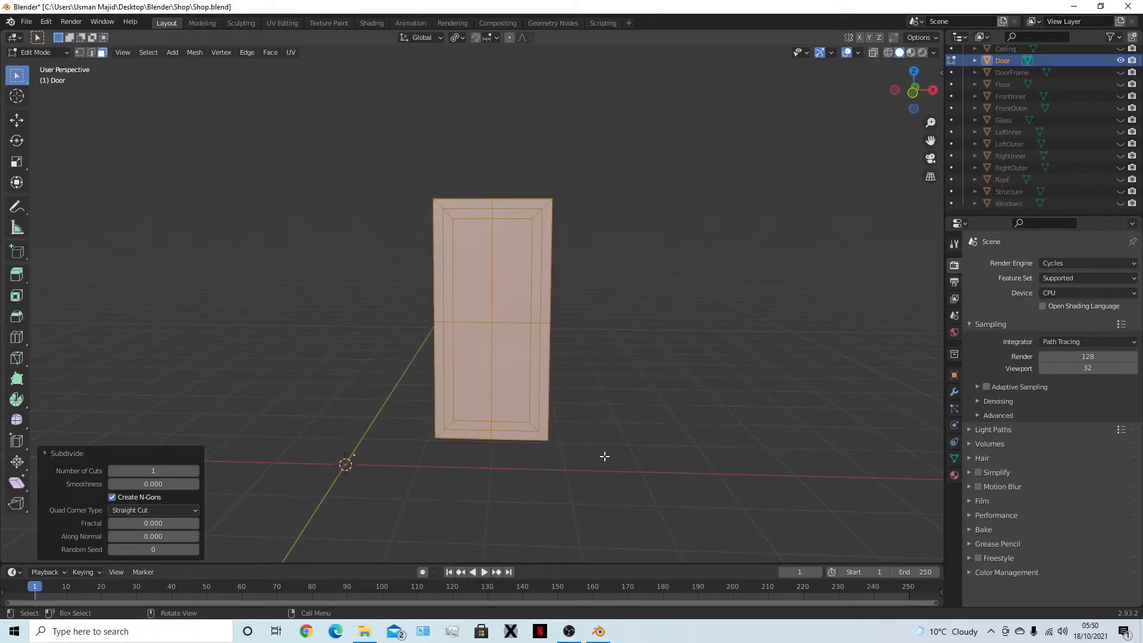
scroll(604, 456, "up", 3)
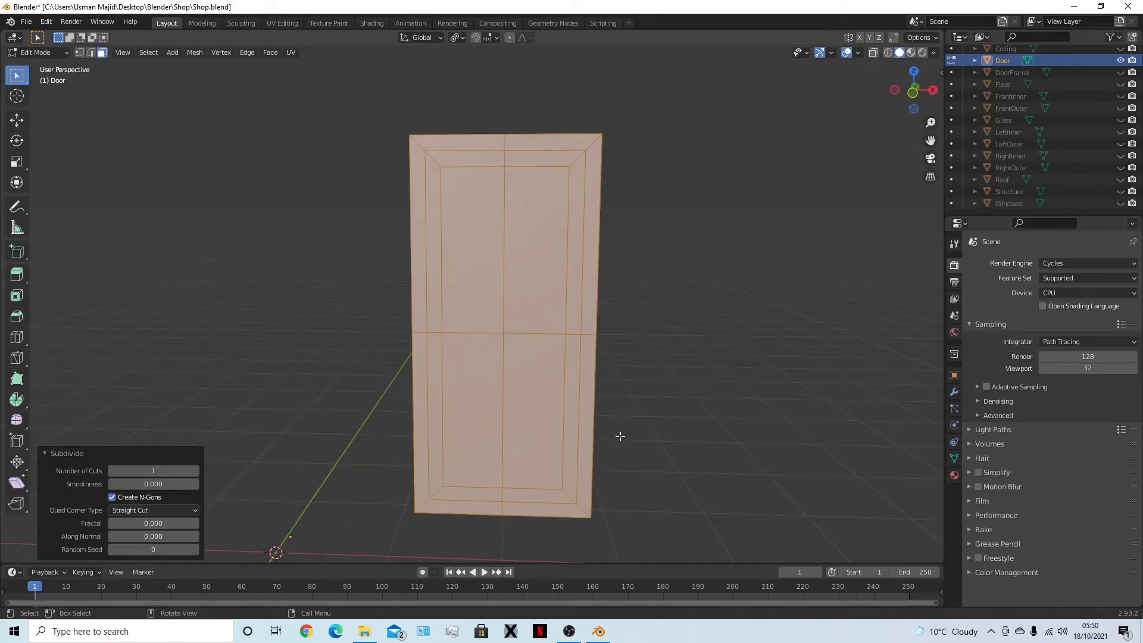
mouse_move(620, 437)
middle_mouse_down()
mouse_move(444, 434)
mouse_move(465, 447)
mouse_move(620, 439)
mouse_move(613, 431)
middle_mouse_up()
Examine the individual quarter faces of the subdivided inner door panel, and clear the selection
left_click(450, 209)
left_click(517, 220)
left_click(507, 387)
left_click(468, 398)
left_click(473, 274)
left_click(513, 275)
left_click(511, 374)
left_click(460, 363)
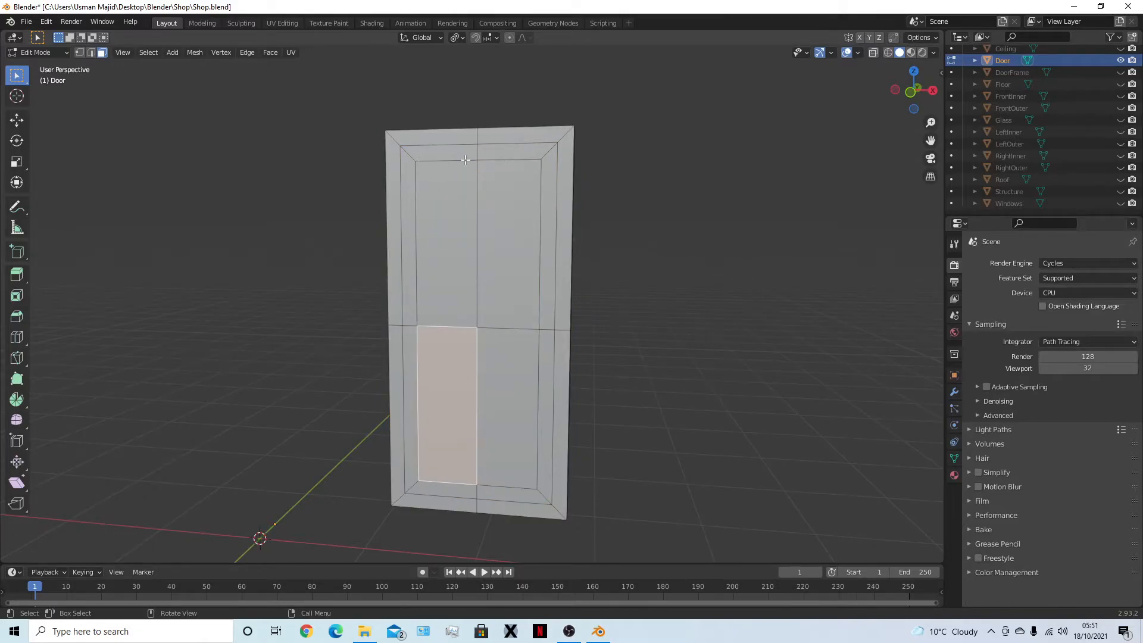
left_click(650, 336)
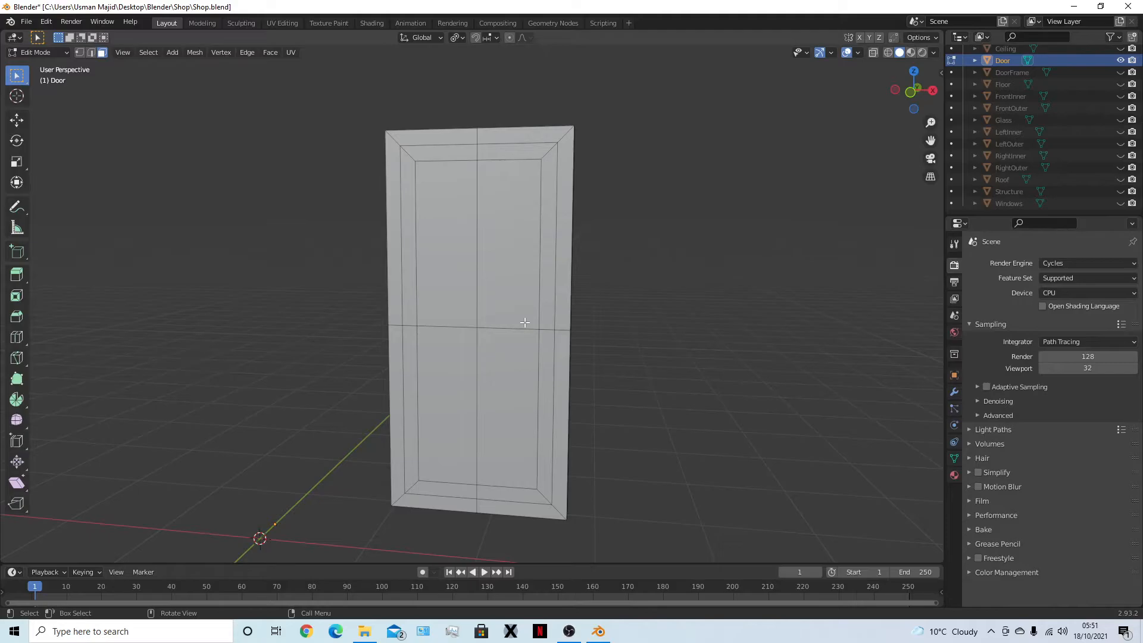
Separate the four inner panel faces on both the front and back of the door into their own object
left_click(430, 270)
left_click(513, 268, "shift")
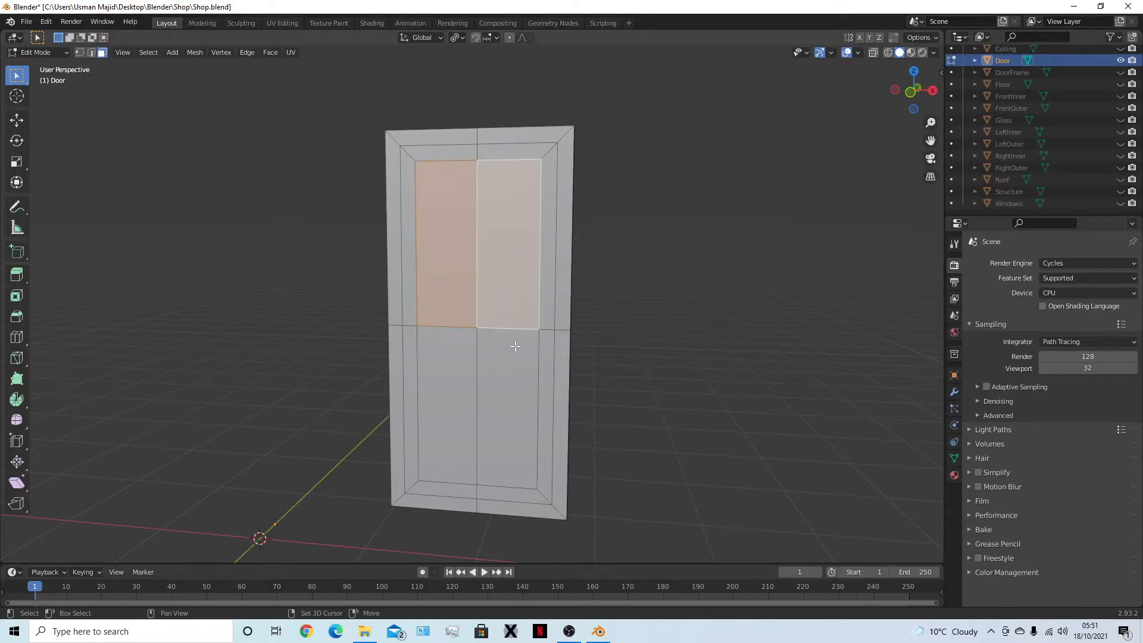
left_click(515, 346, "shift")
left_click(441, 350, "shift")
middle_click_drag(600, 434, 337, 250)
left_click(338, 250, "shift")
left_click(352, 309, "shift")
left_click(316, 301, "shift")
middle_click_drag(316, 302, 590, 385)
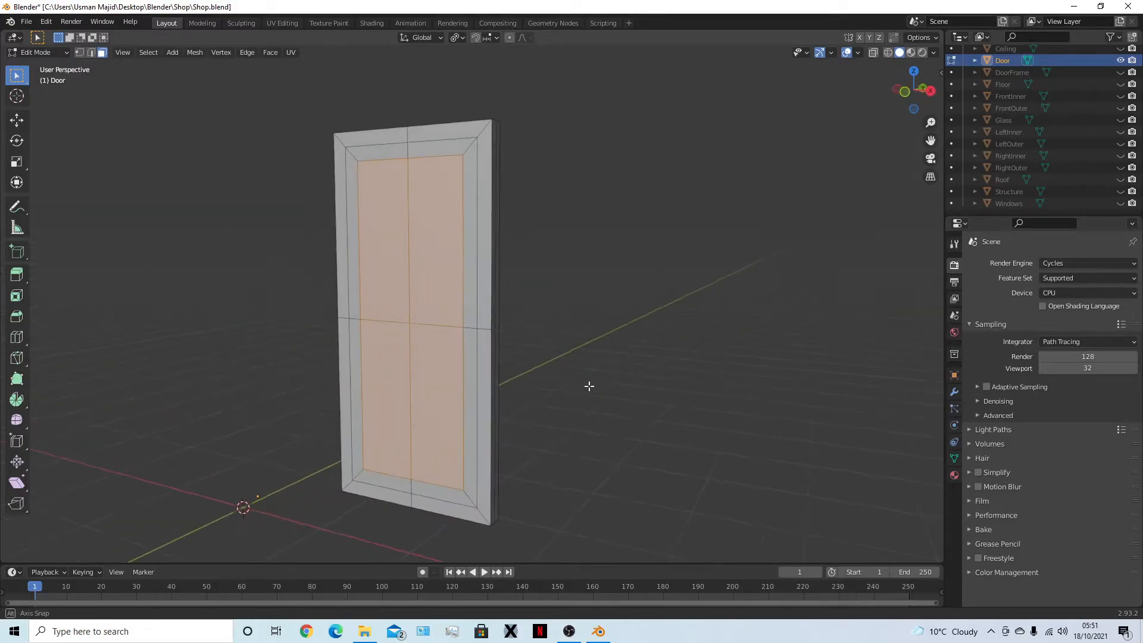
key("p")
left_click(591, 387)
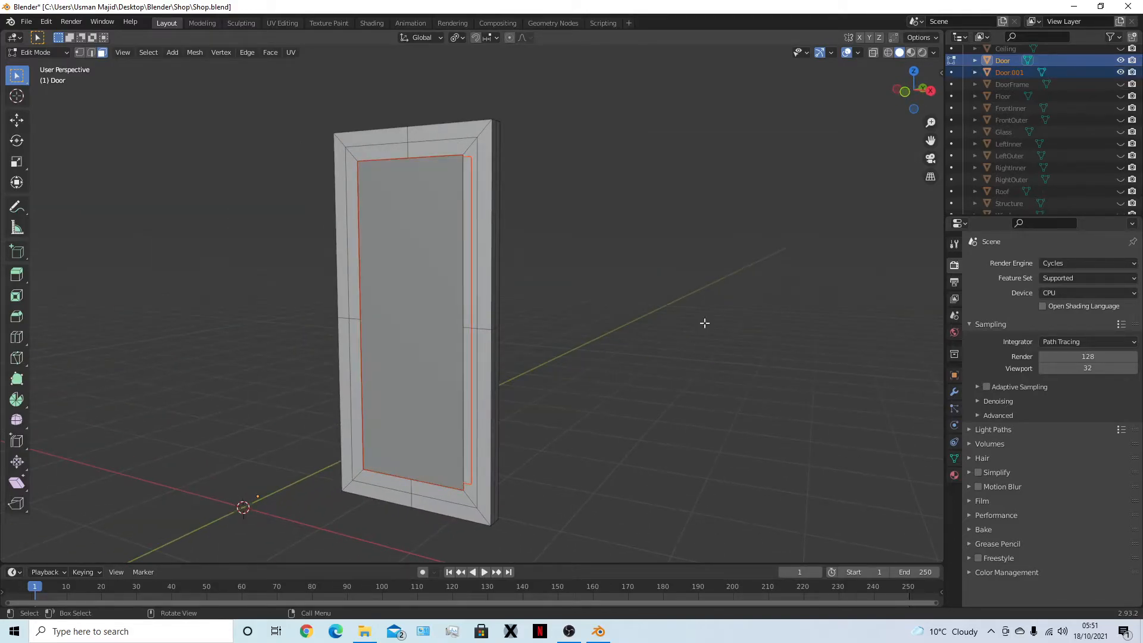
Rename the separated panel object Door.001 as DoorGlass
scroll(1021, 69, "up", 3)
key("F2")
type("DoorGlass")
key("Return")
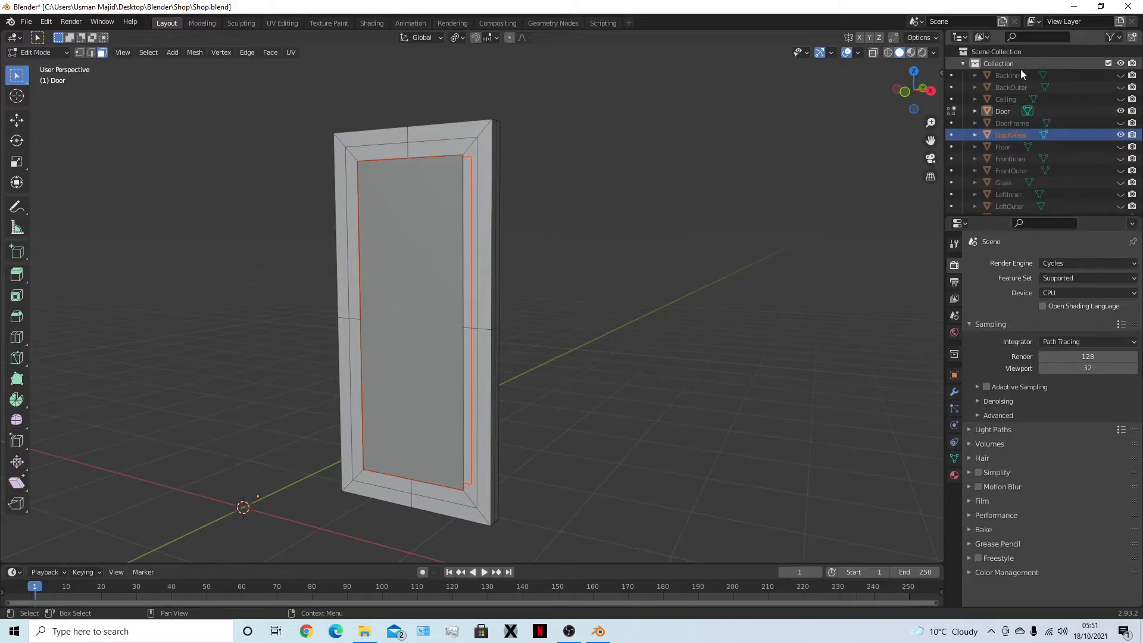
Hide the DoorGlass object, and show the Door border mesh in vertex select mode from the front view
key("Tab")
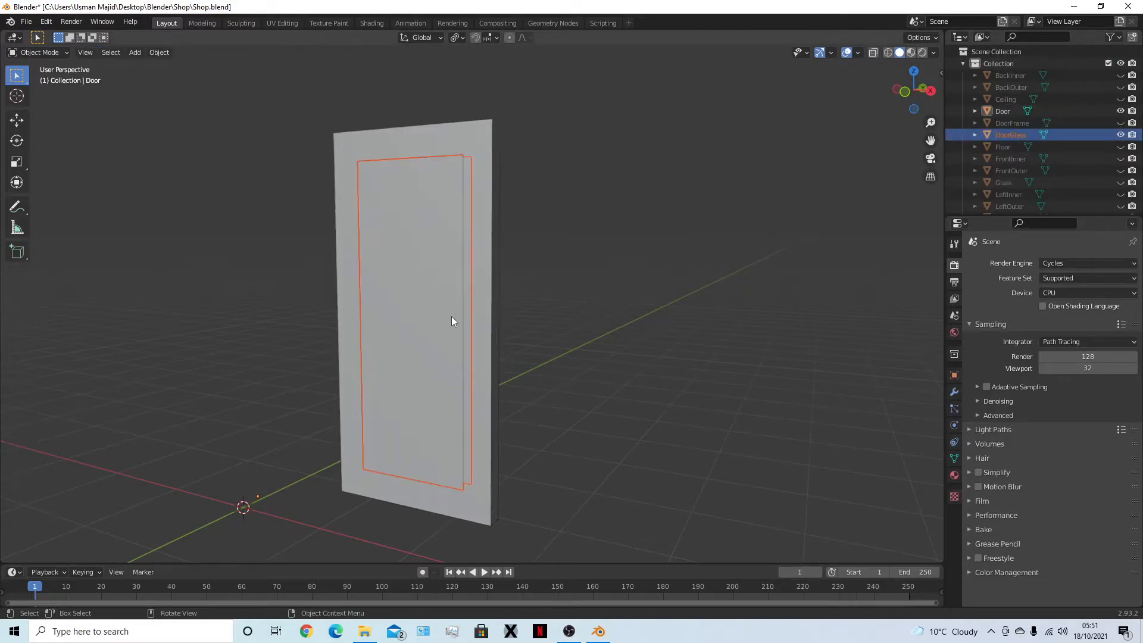
key("h")
left_click(499, 306)
key("Tab")
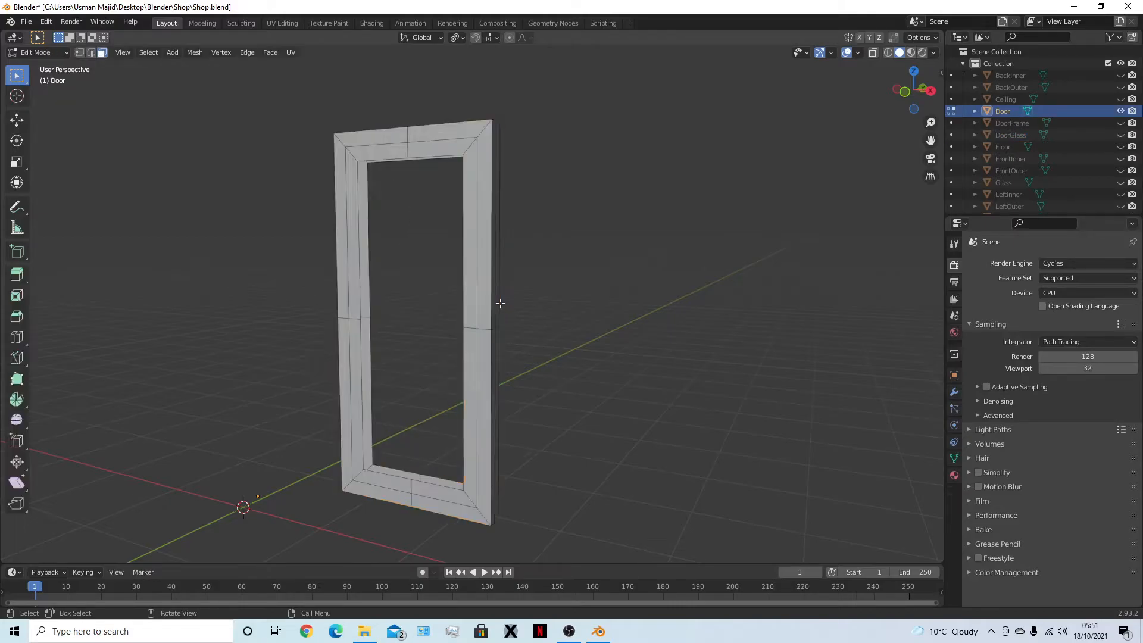
key("1")
mouse_move(629, 264)
middle_mouse_down()
mouse_move(638, 225)
mouse_move(582, 242)
mouse_move(613, 253)
middle_mouse_up()
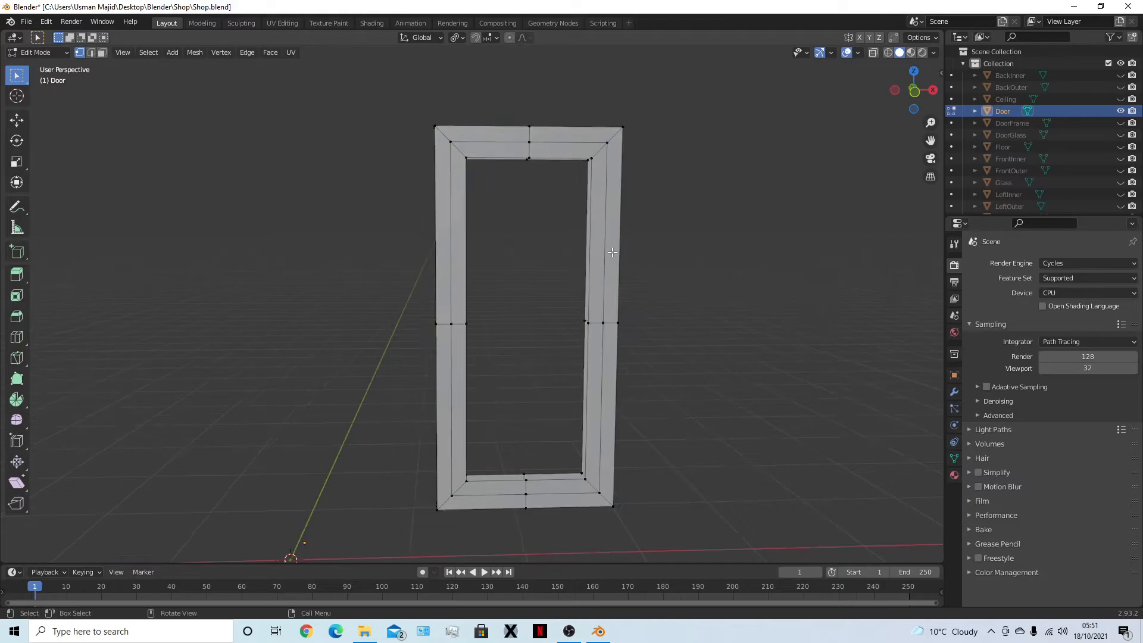
key("KP_1")
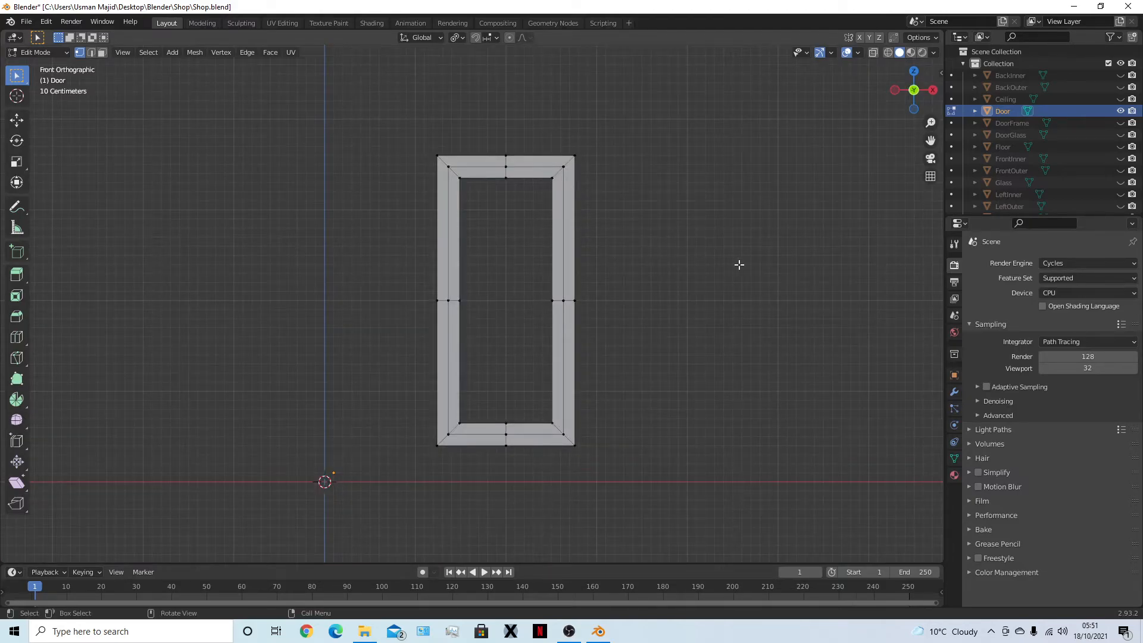
Try dissolving the midpoint vertices on all four sides of the door border together, and undo the dissolve
key("alt+z")
left_click_drag(477, 115, 529, 194)
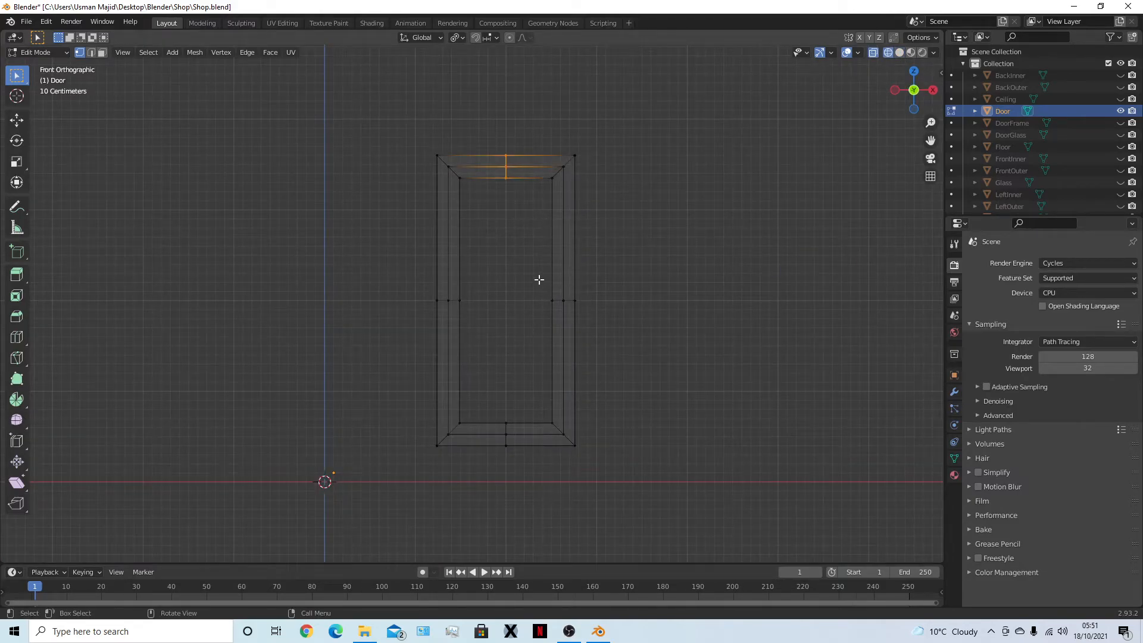
left_click_drag(532, 279, 624, 322, "shift")
left_click_drag(396, 280, 515, 329, "shift")
left_click_drag(498, 375, 520, 492, "shift")
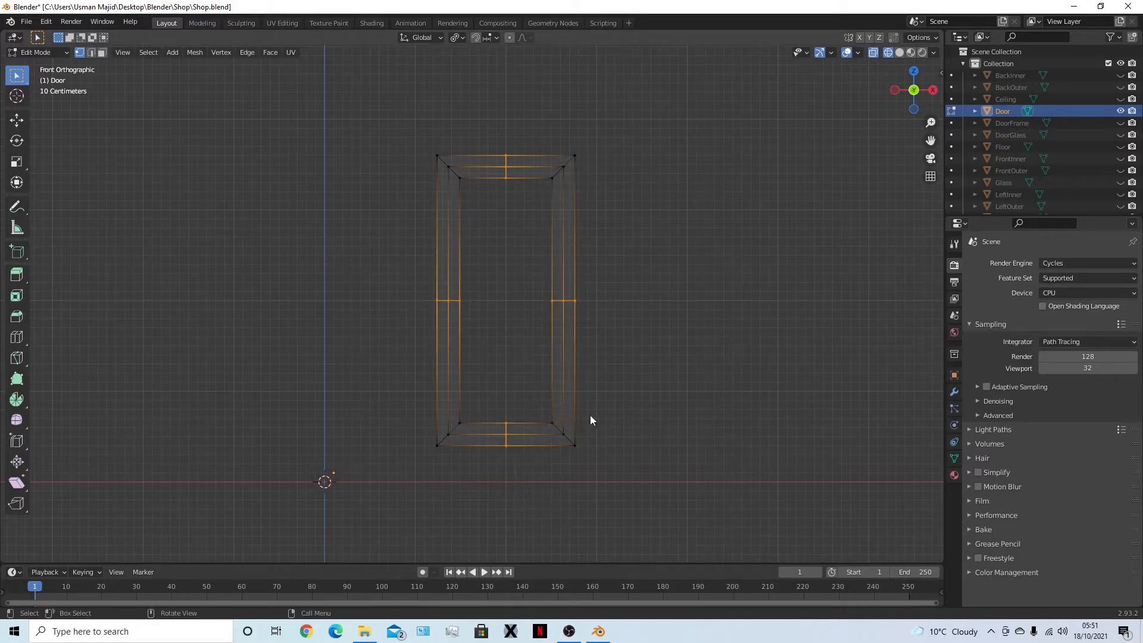
key("alt+z")
middle_click_drag(743, 408, 521, 379)
right_click(521, 379)
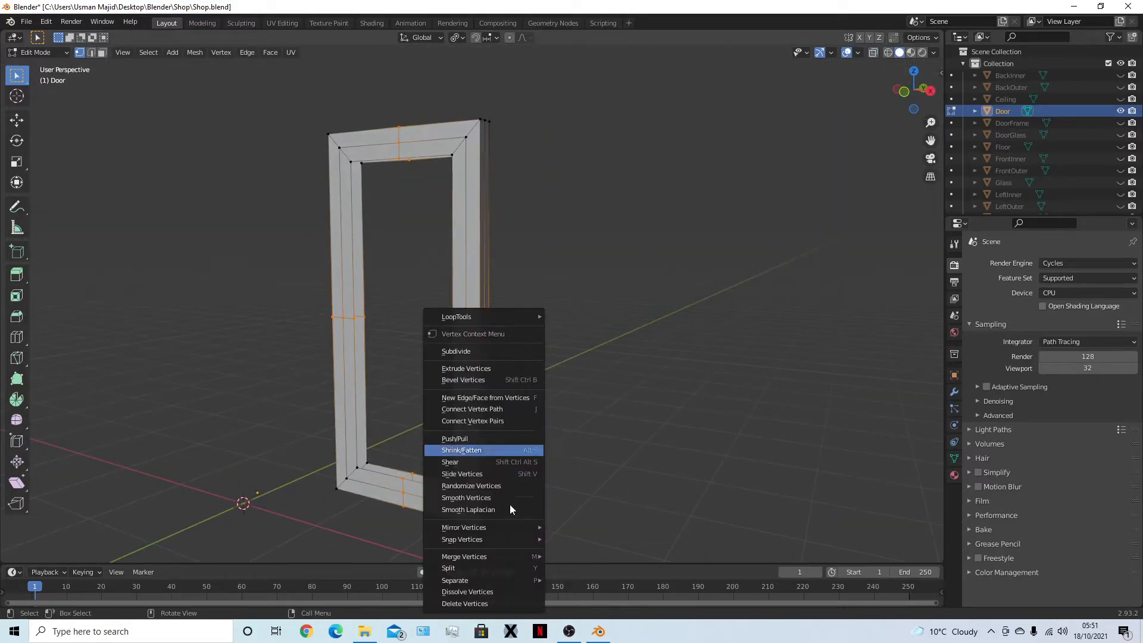
left_click(484, 591)
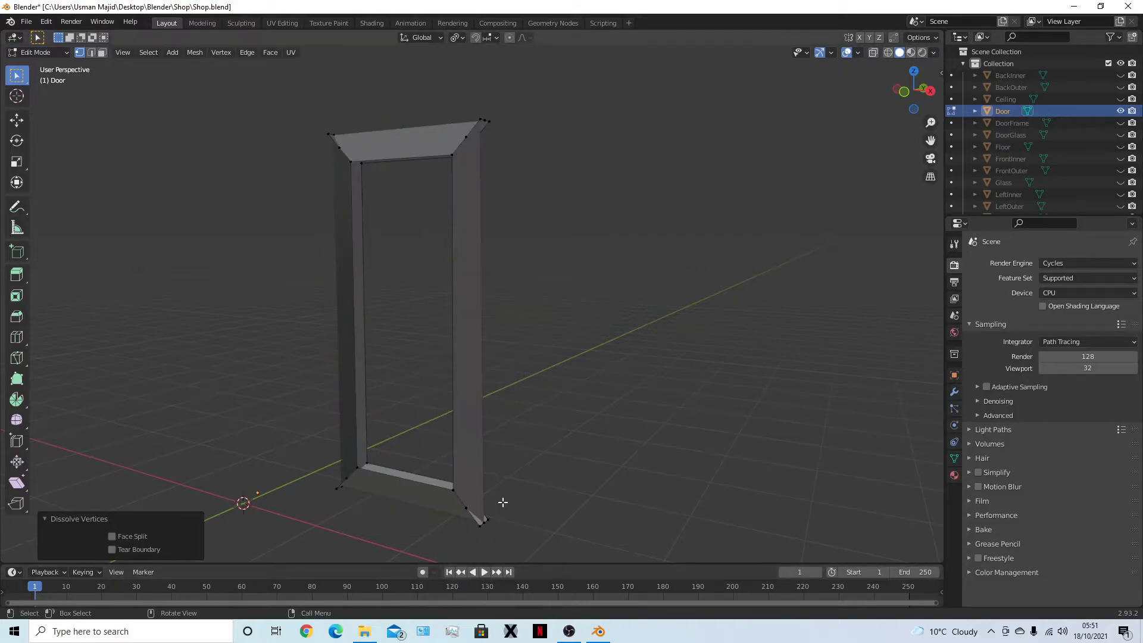
middle_click_drag(503, 502, 534, 459)
key("ctrl+z")
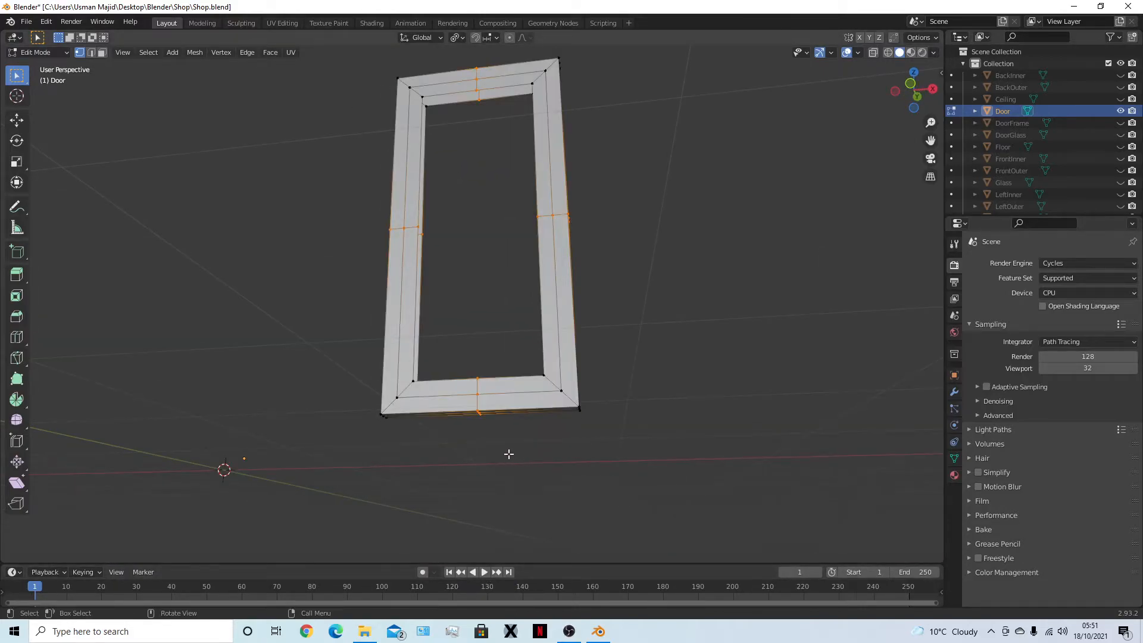
Try dissolving individual midpoint vertices on the door border's bottom rail
mouse_move(521, 498)
middle_mouse_down()
mouse_move(521, 426)
mouse_move(515, 464)
mouse_move(489, 442)
mouse_move(507, 504)
middle_mouse_up()
right_click(462, 406)
left_click(462, 406)
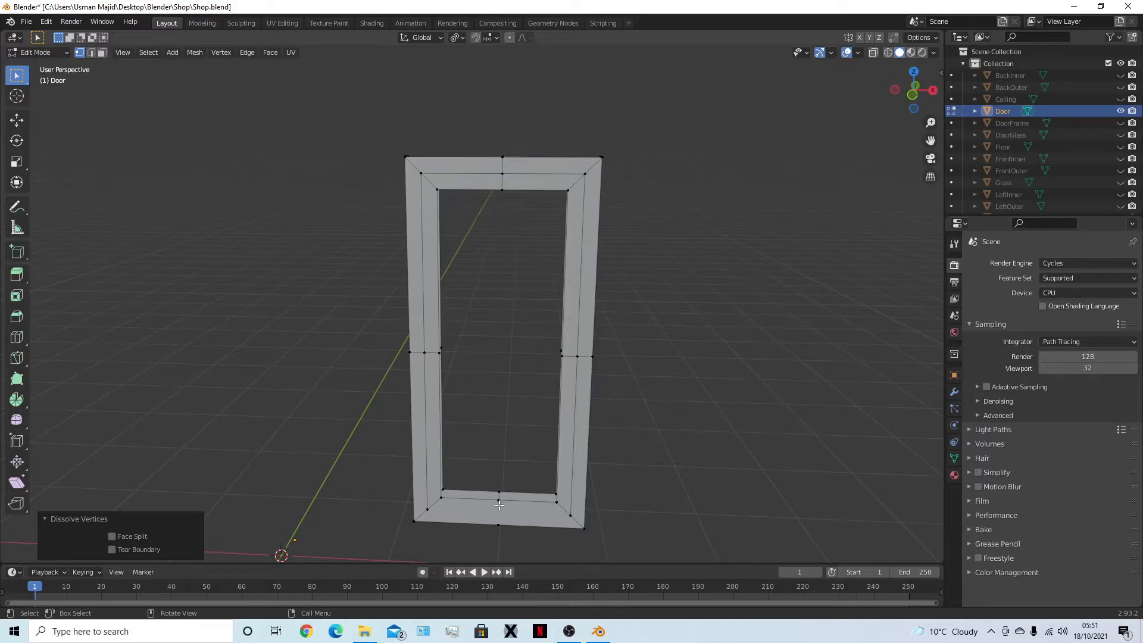
key("ctrl+r")
left_click(430, 510)
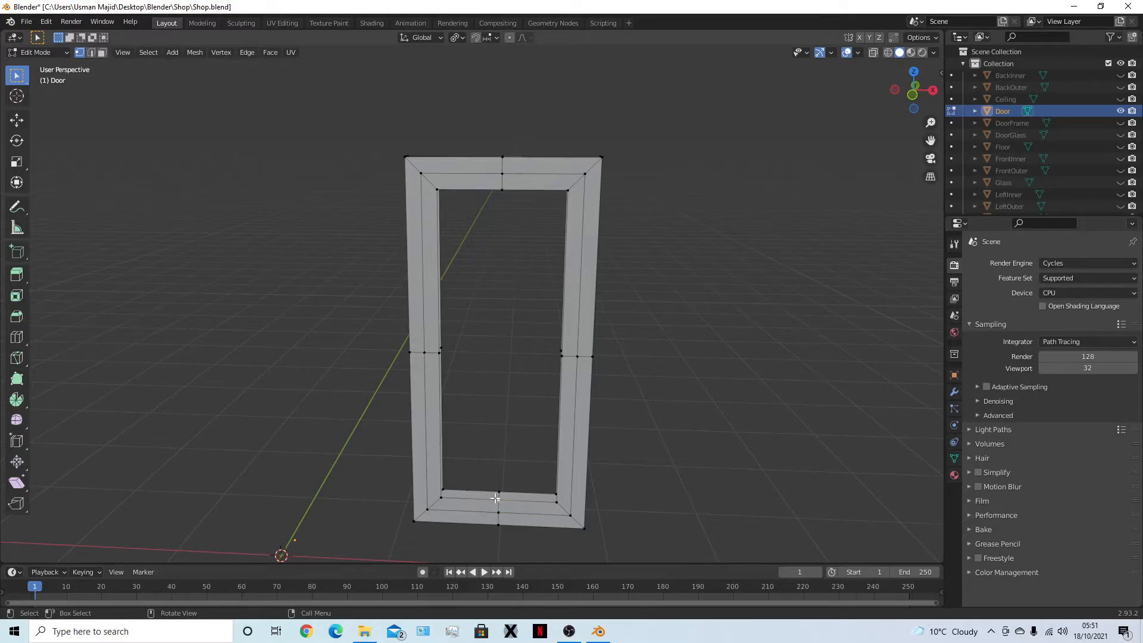
right_click(496, 498)
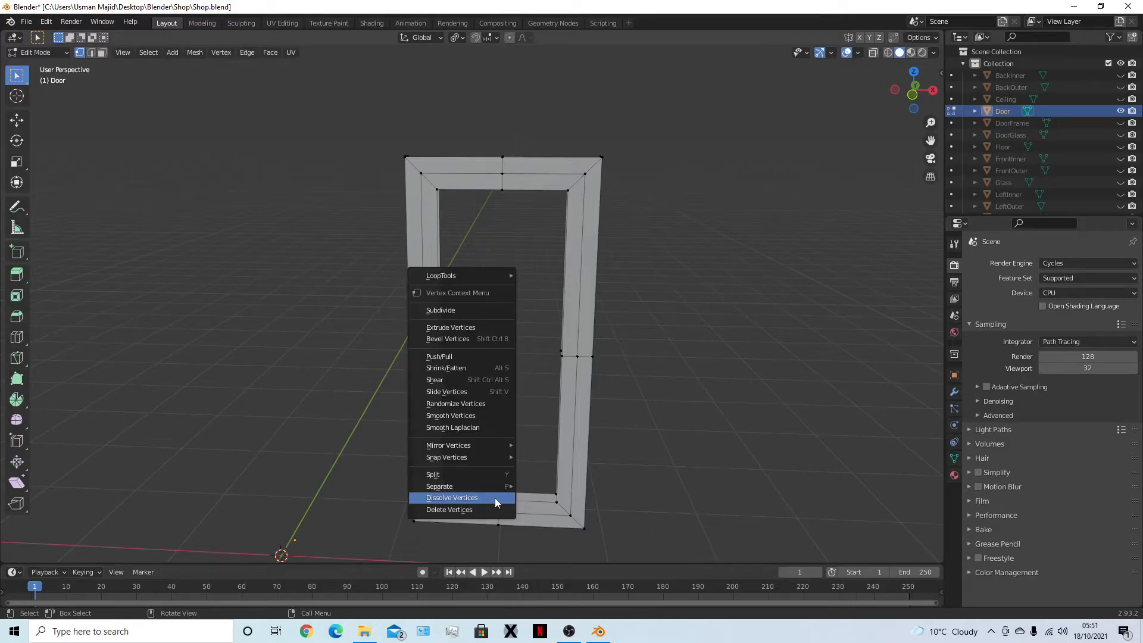
left_click(495, 497)
Try dissolving the next midpoint vertices across the front and inner edges of the bottom rail
middle_click_drag(493, 507, 467, 466)
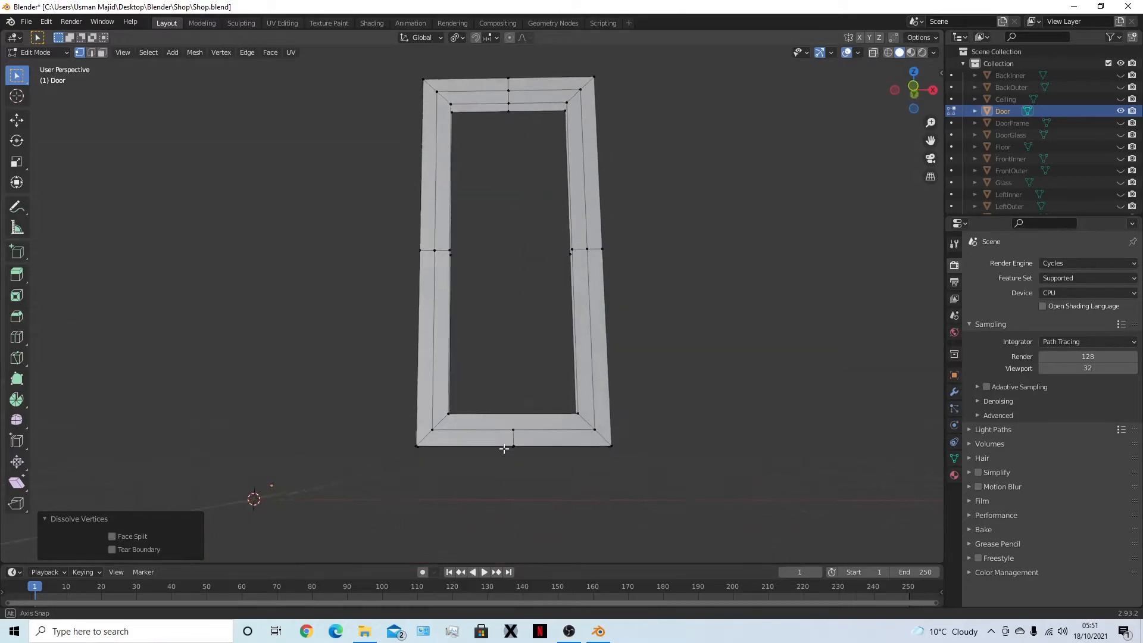
right_click(466, 493)
left_click(467, 495)
right_click(464, 468)
left_click(461, 466)
right_click(462, 476)
left_click(462, 477)
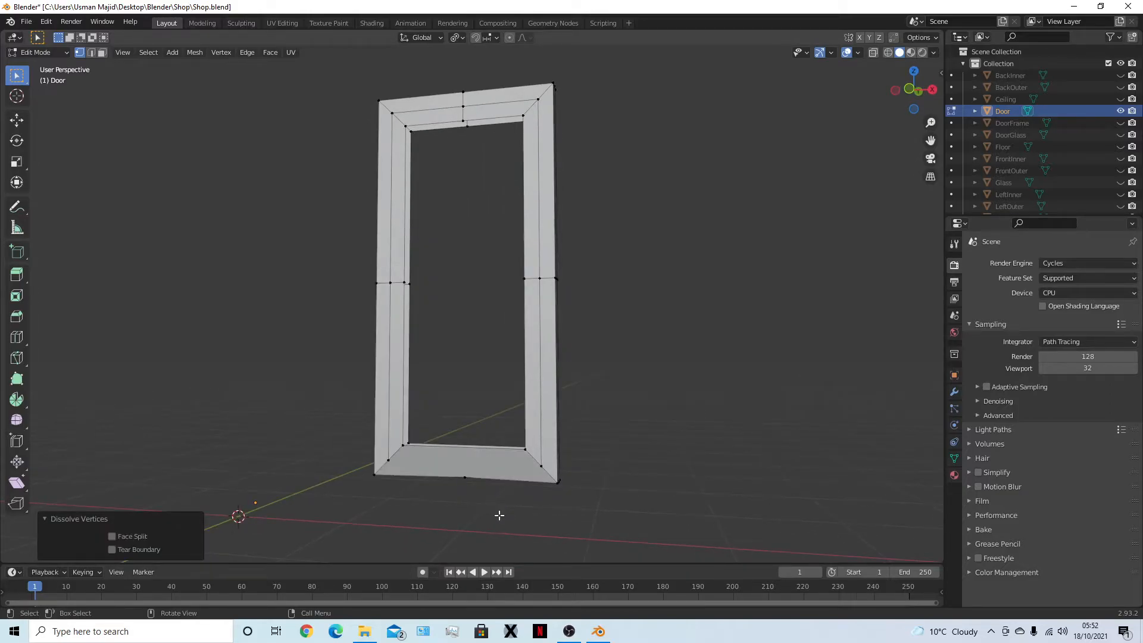
Try dissolving a midpoint vertex on the far side of the bottom rail, and undo all the individual bottom-rail dissolves
middle_click_drag(499, 515, 480, 455)
left_click(480, 454)
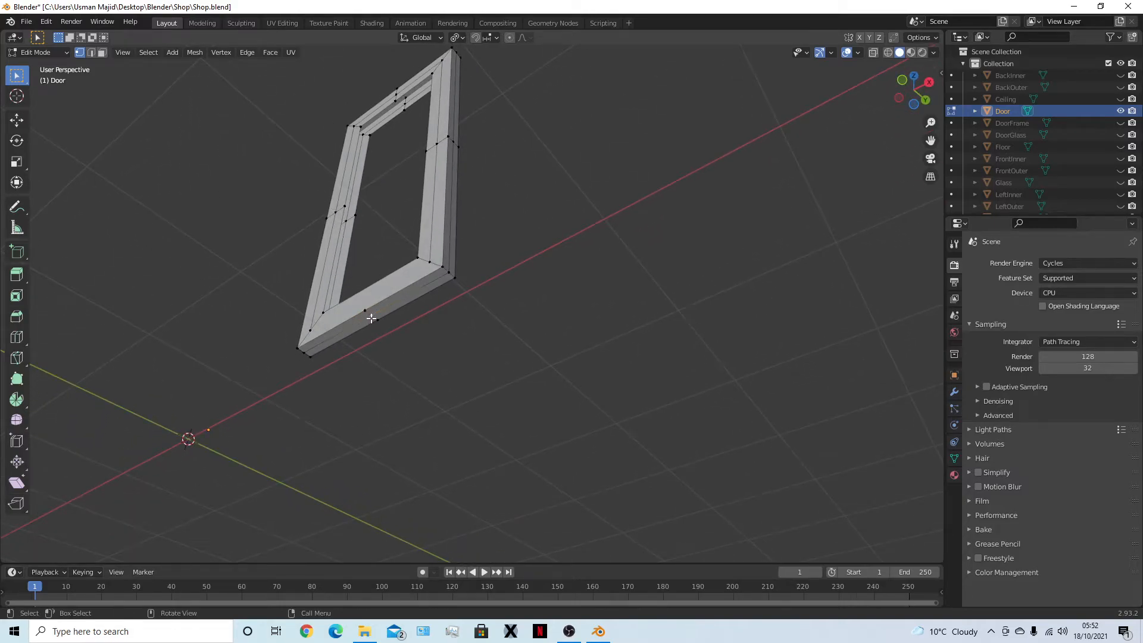
right_click(371, 318)
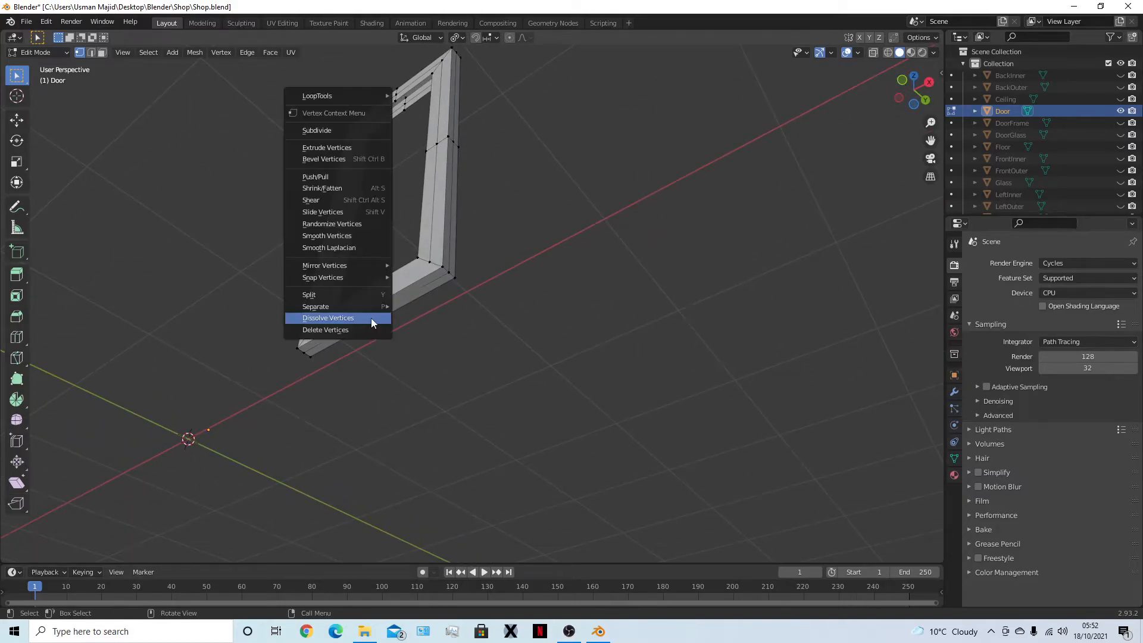
left_click(370, 318)
middle_click_drag(480, 432, 510, 492)
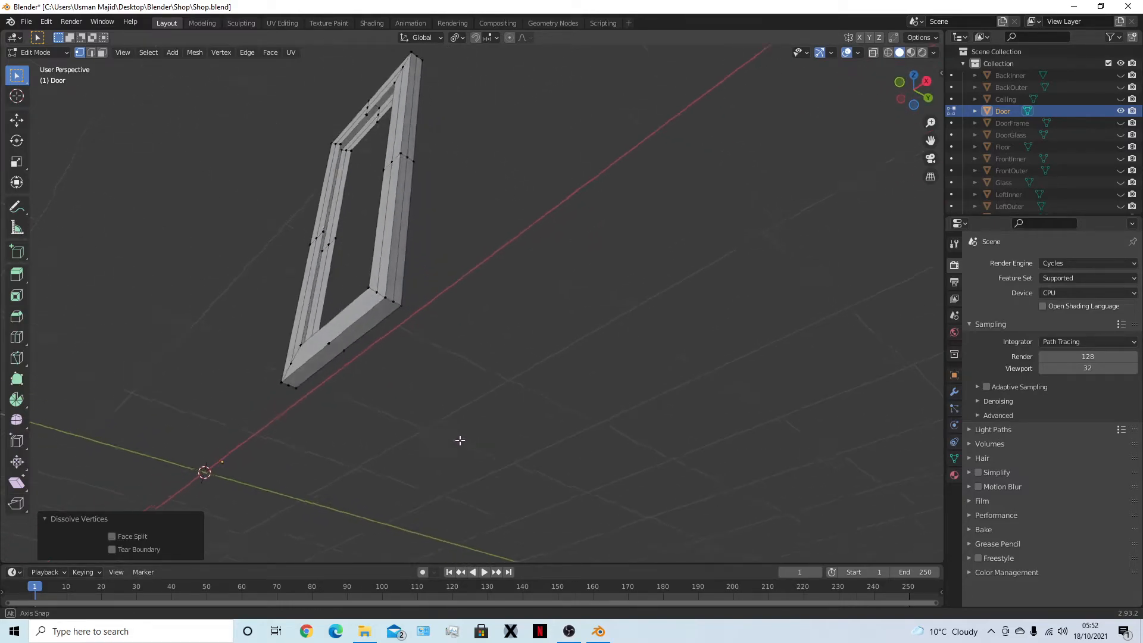
left_click(512, 492)
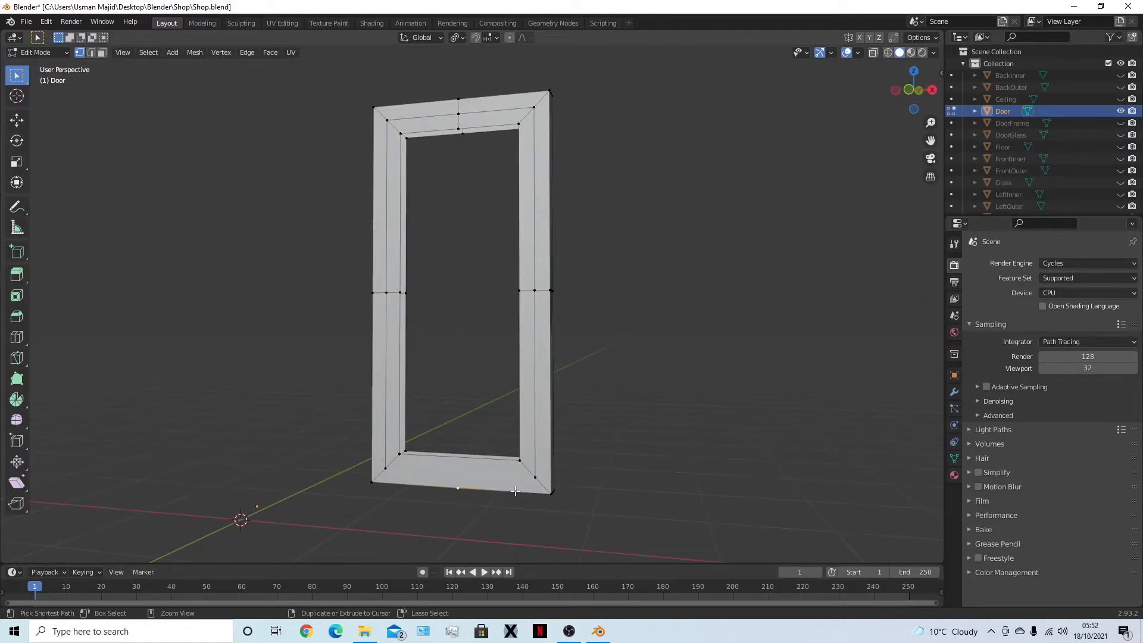
key("ctrl+z")
middle_click_drag(645, 439, 618, 460)
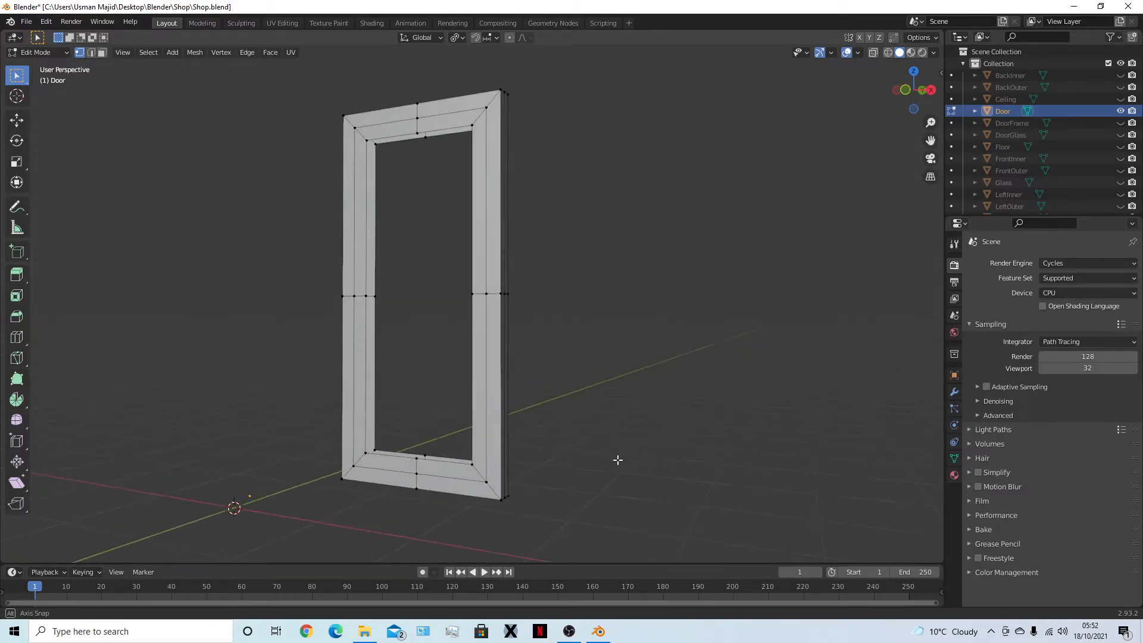
Select the front and back edge loops around the door opening, and try scaling them uniformly and along Y
left_click(369, 154, "alt")
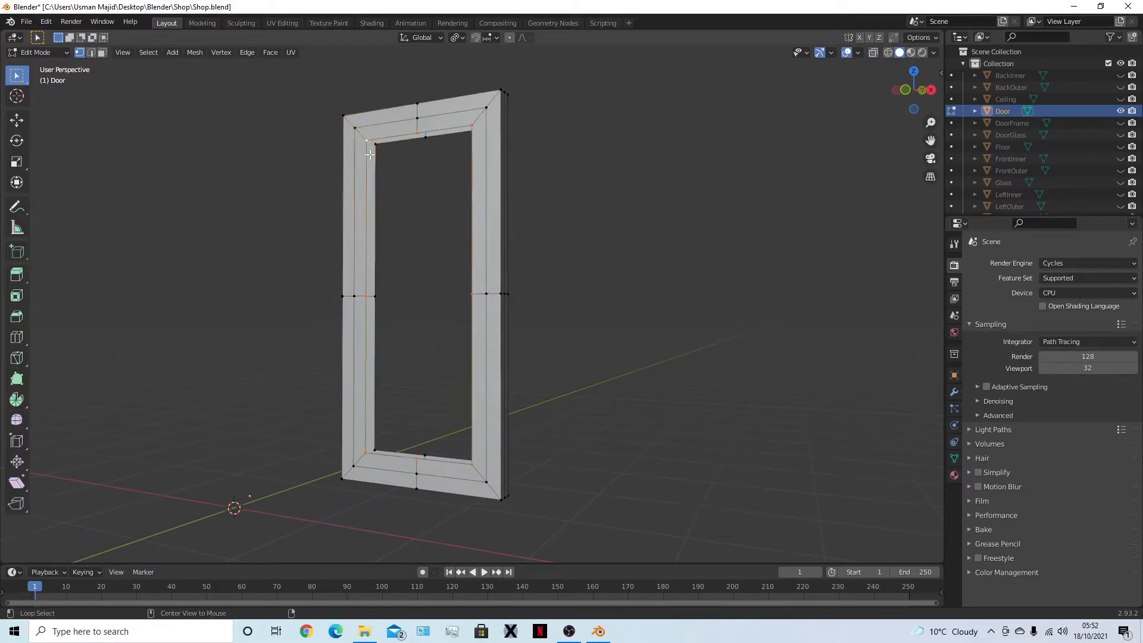
left_click(376, 237, "alt+shift")
key("s")
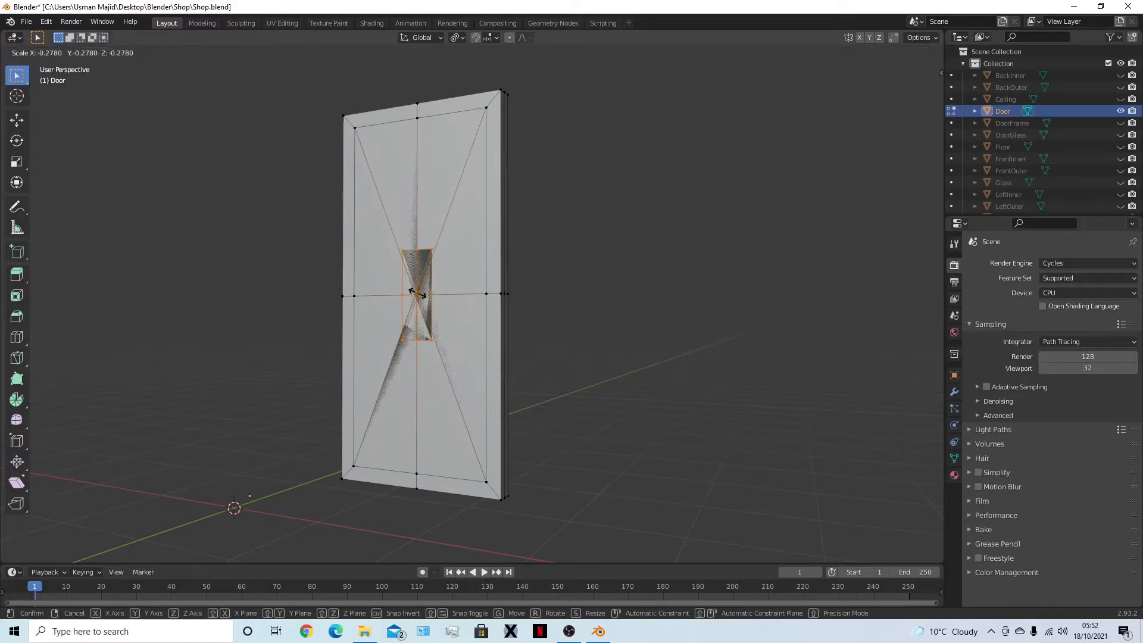
key("Escape")
key("s")
key("y")
key("Escape")
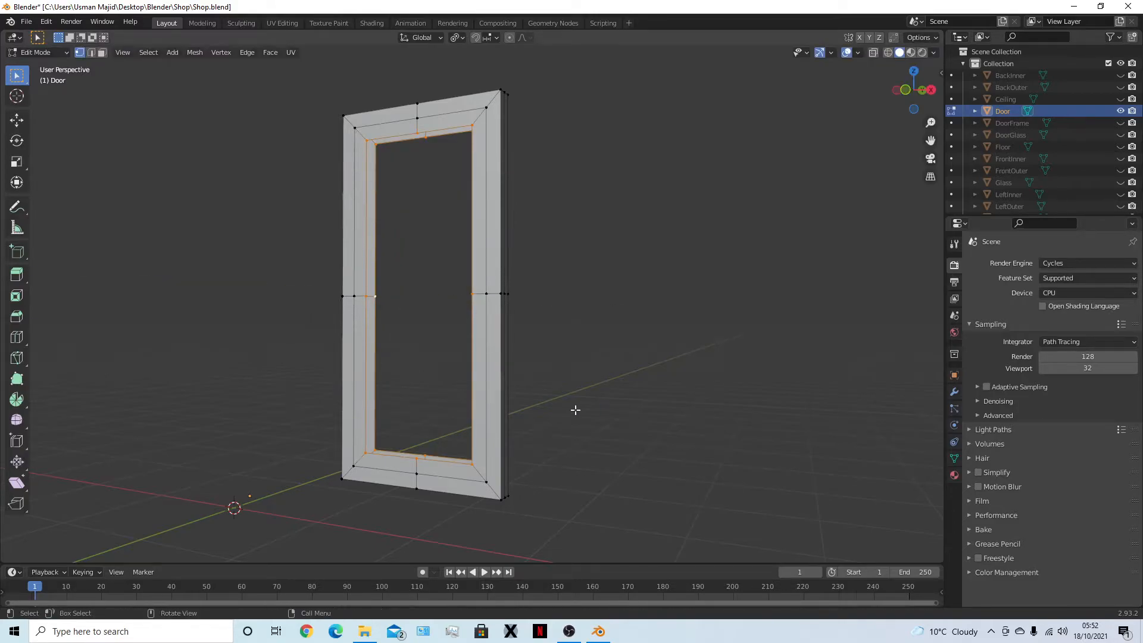
Try Push/Pull on the selected opening loops freehand and with trial distances such as 0.05 and 0.008
right_click(574, 411)
left_click(556, 259)
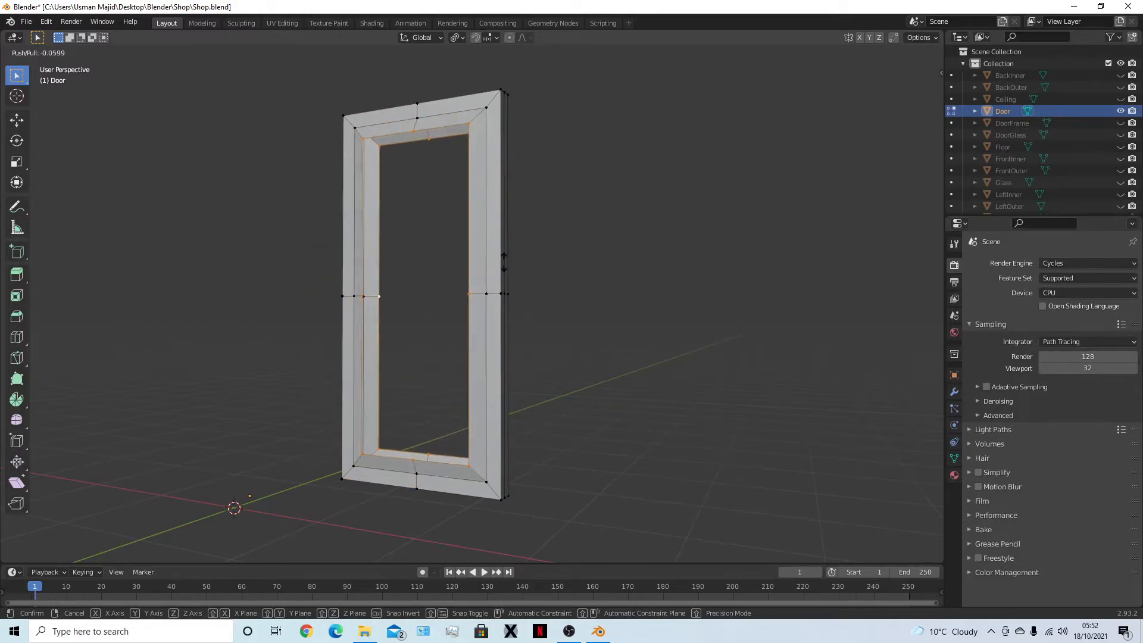
right_click(515, 264)
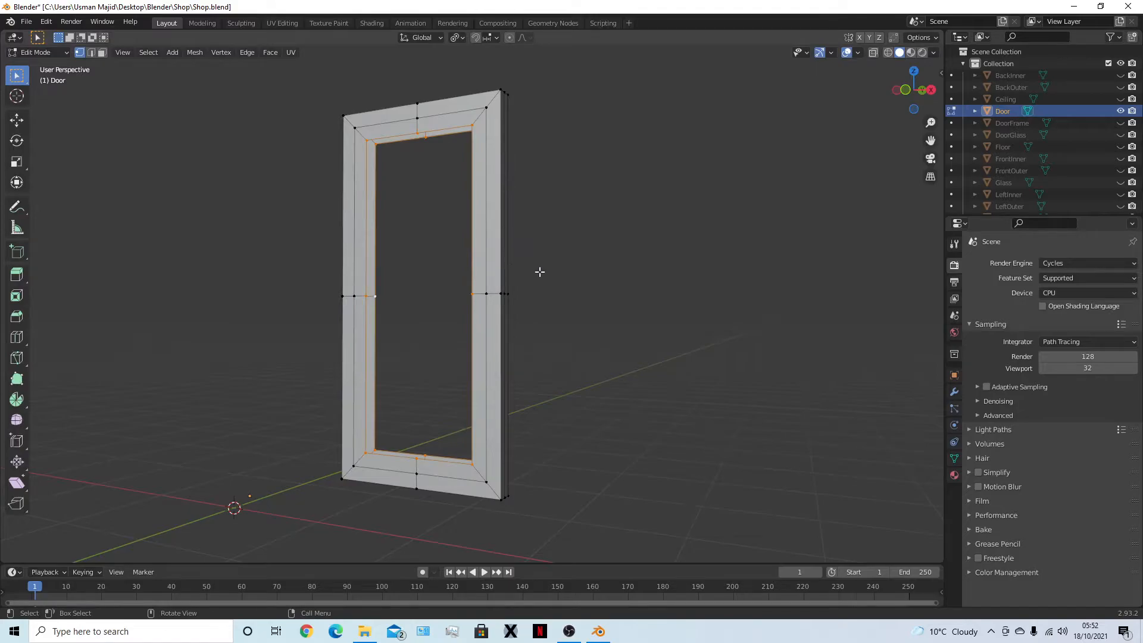
right_click(539, 271)
left_click(540, 271)
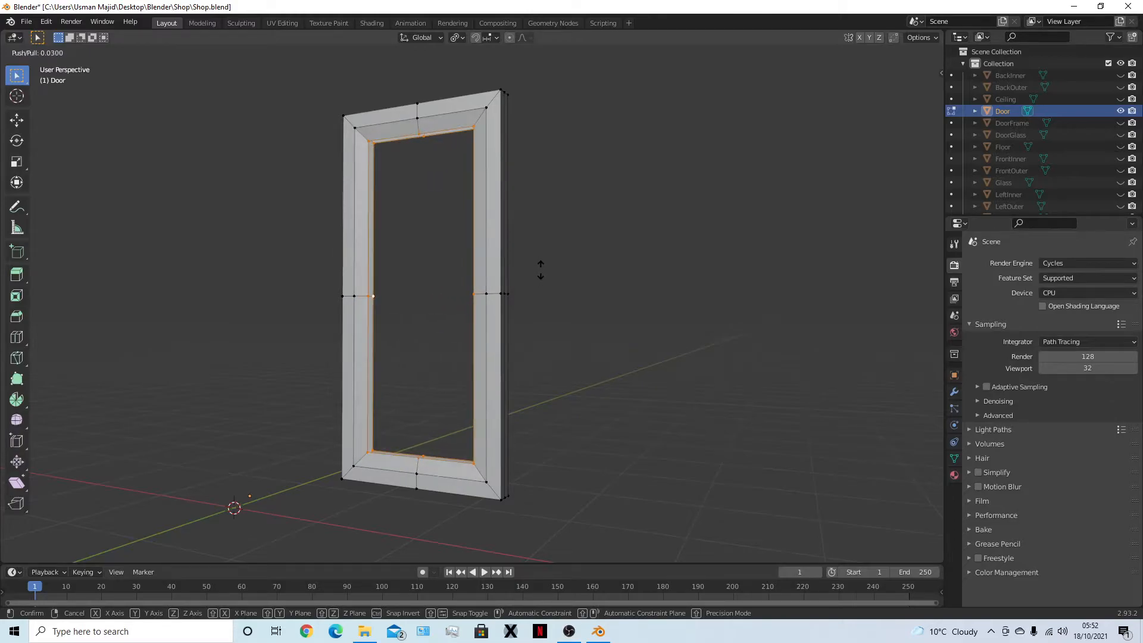
type("0.05")
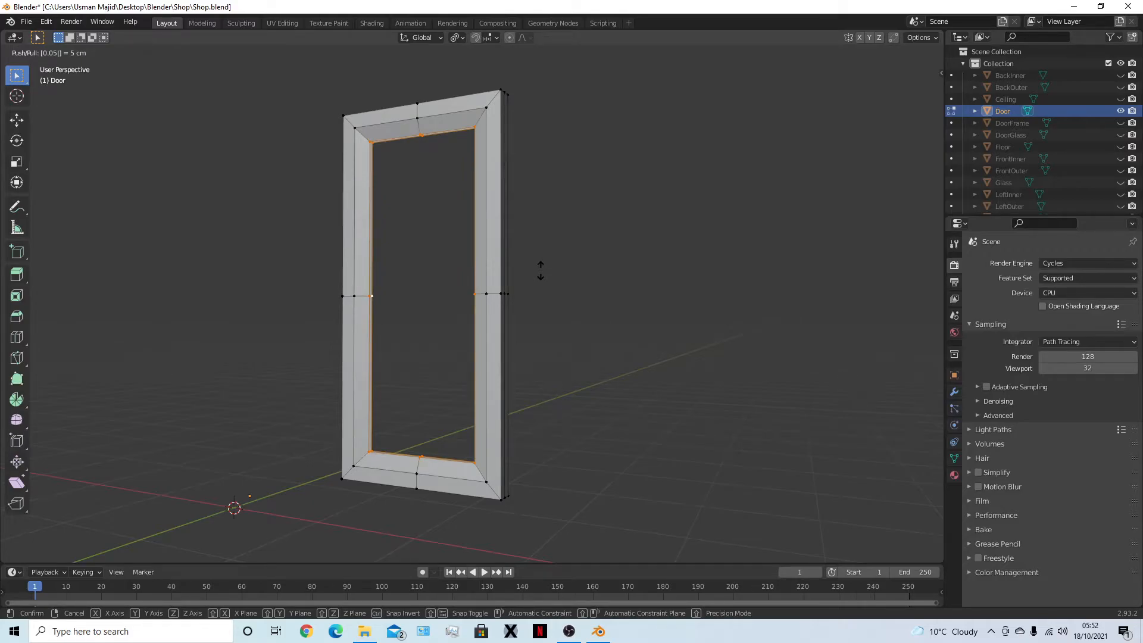
key("BackSpace")
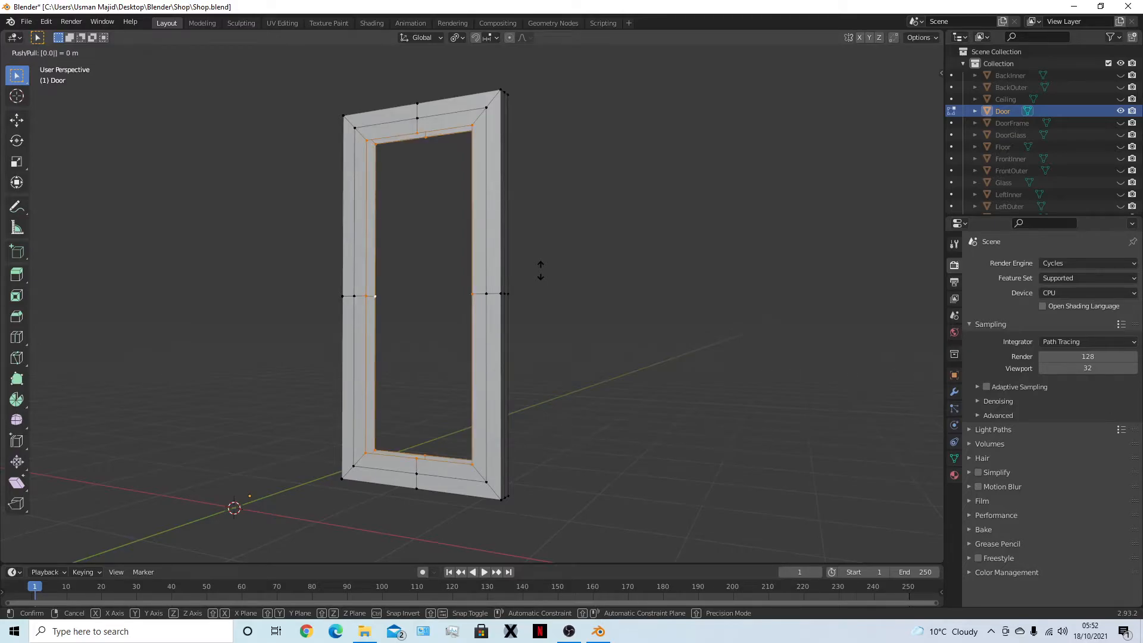
type("01")
key("BackSpace")
type("3")
key("BackSpace")
type("5")
key("BackSpace")
type("7")
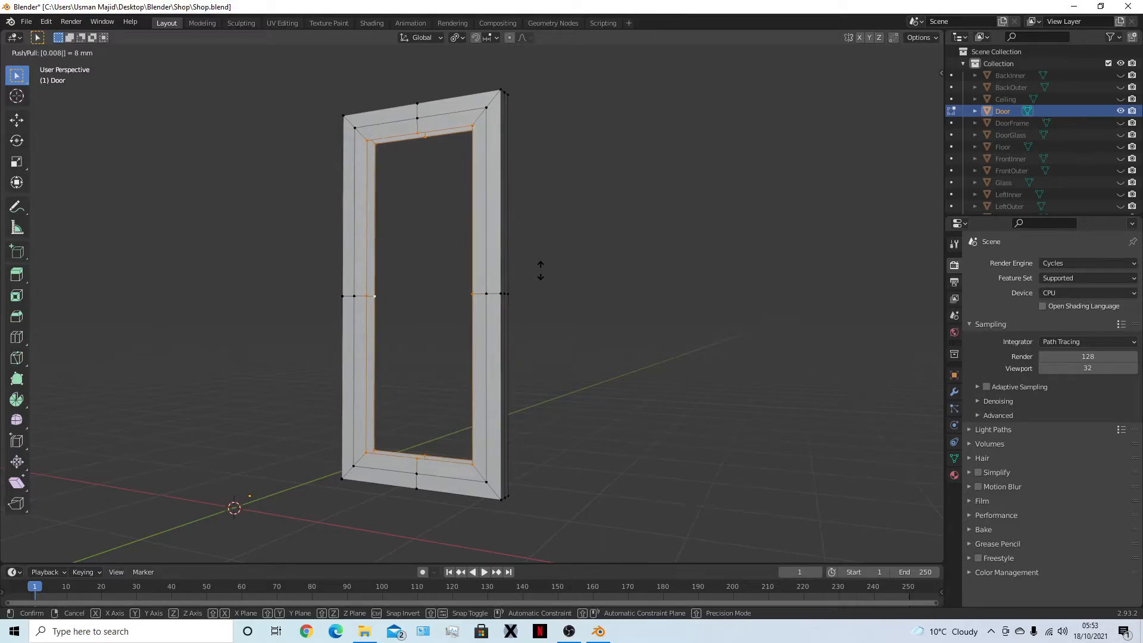
key("BackSpace")
key("BackSpace")
key("BackSpace")
key("BackSpace")
key("BackSpace")
key("BackSpace")
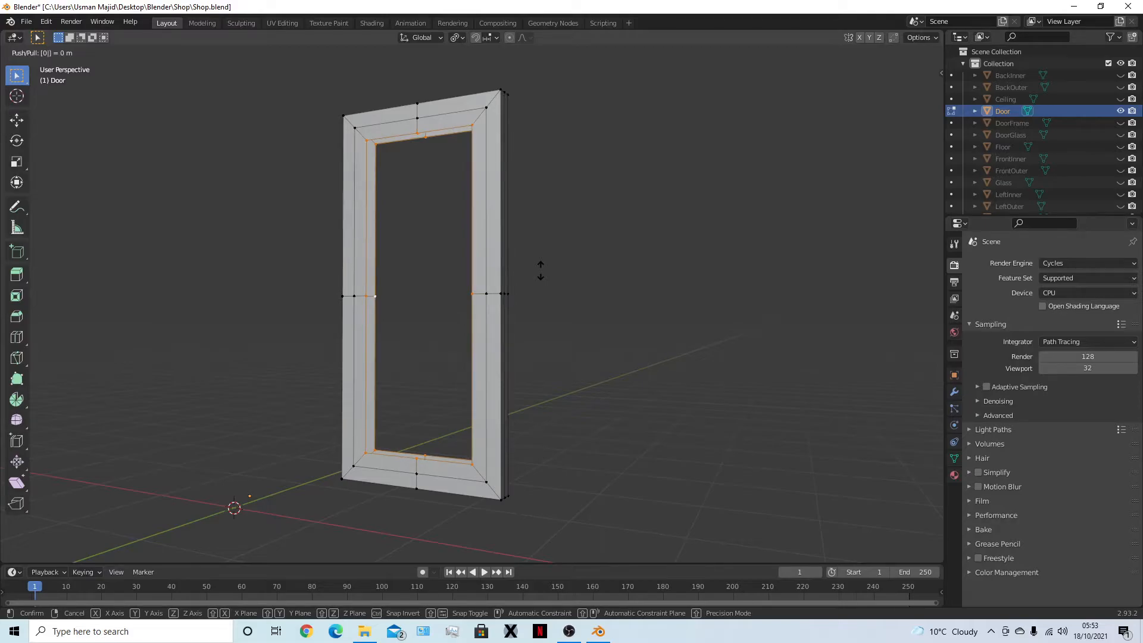
Try Push/Pull distances of 0.01, 0.1, 0.2 and 0.5 on the opening loops, and cancel the trials
type("0.01")
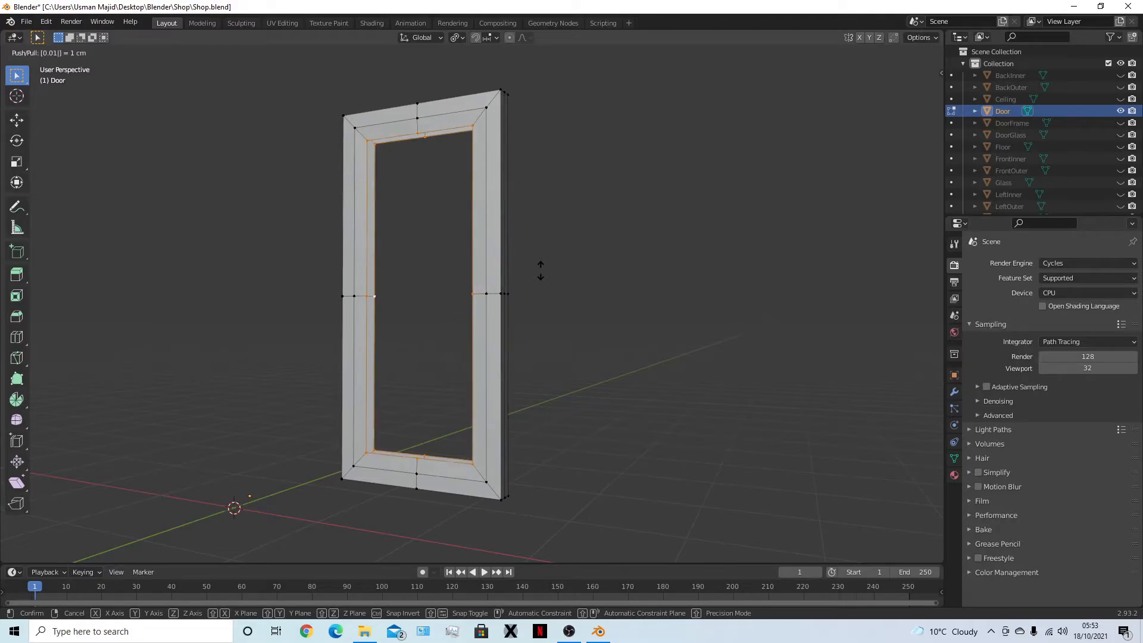
key("BackSpace")
key("BackSpace")
type("1")
key("BackSpace")
type("2")
key("BackSpace")
type("5")
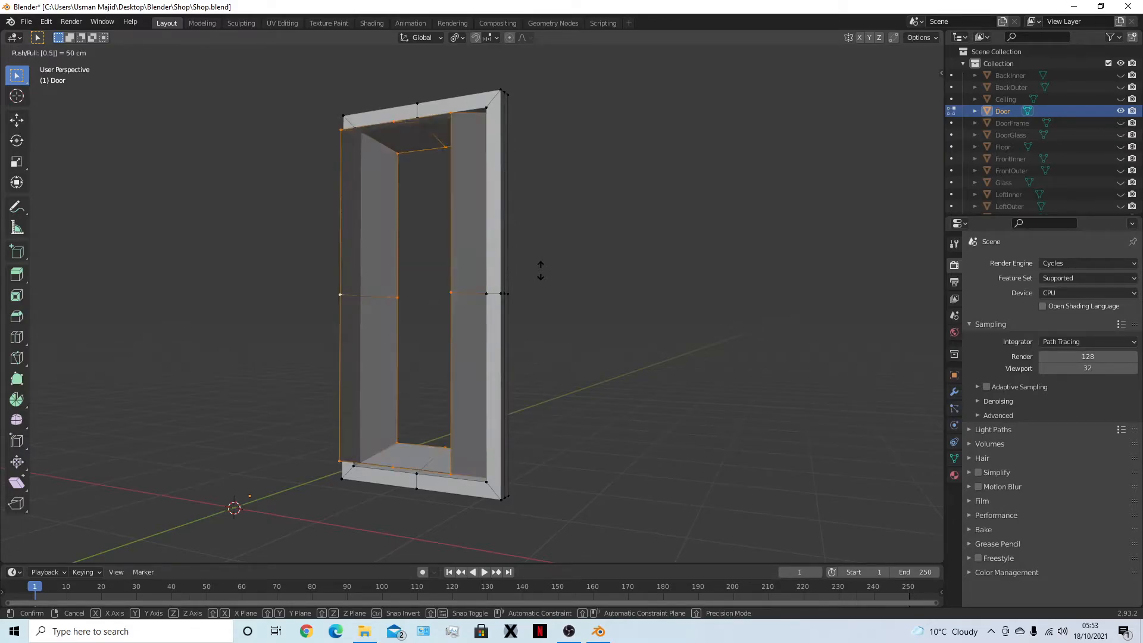
key("BackSpace")
key("BackSpace")
key("BackSpace")
key("BackSpace")
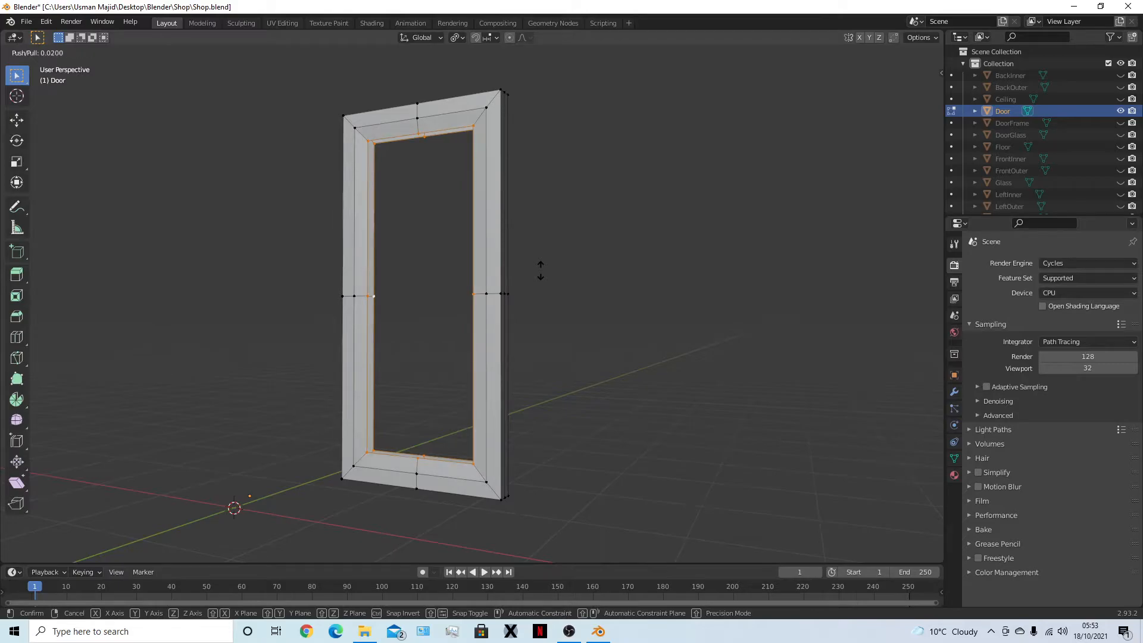
right_click(591, 287)
left_click(590, 287)
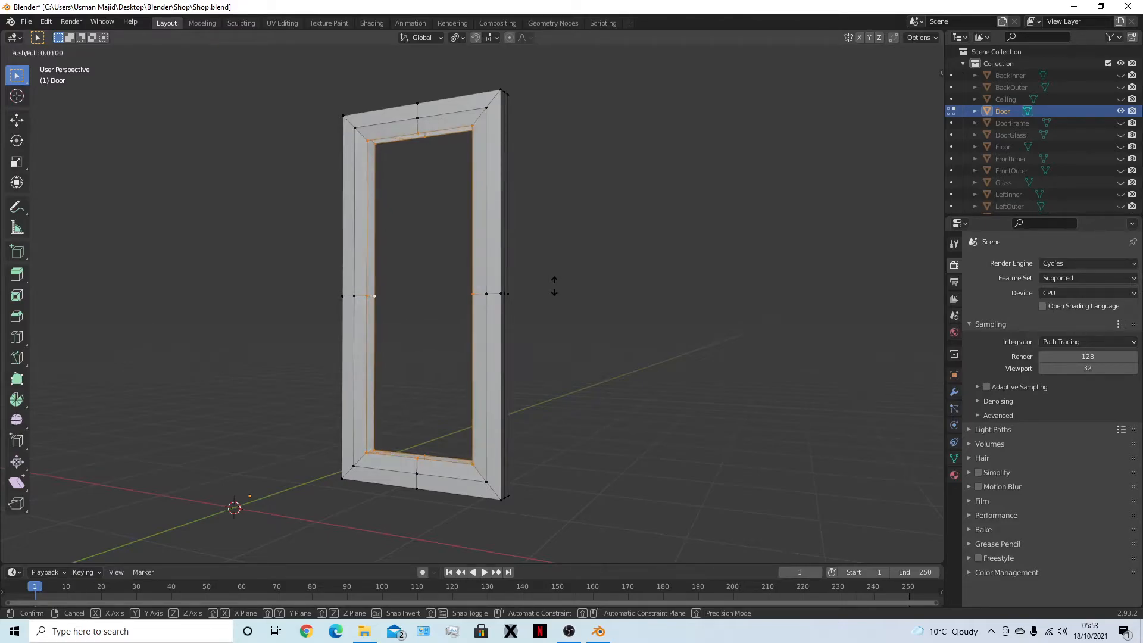
left_click(555, 284)
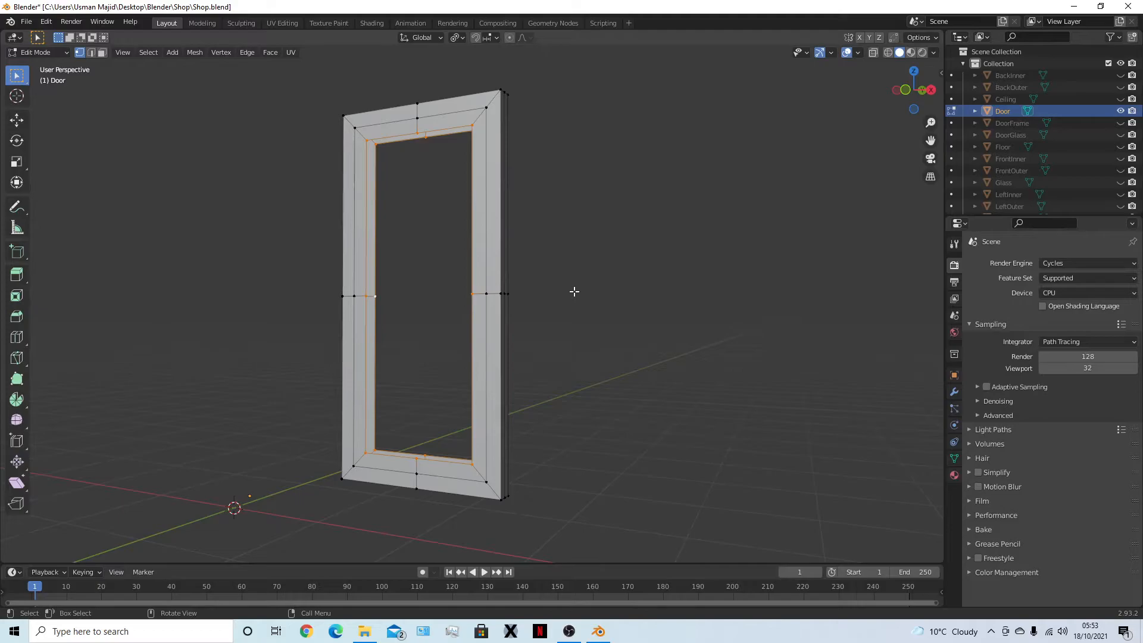
Push/Pull the front and back opening loops by 0.03, and inspect the border's inner edge around the upper corners
right_click(577, 292)
left_click(578, 291)
type("0.06")
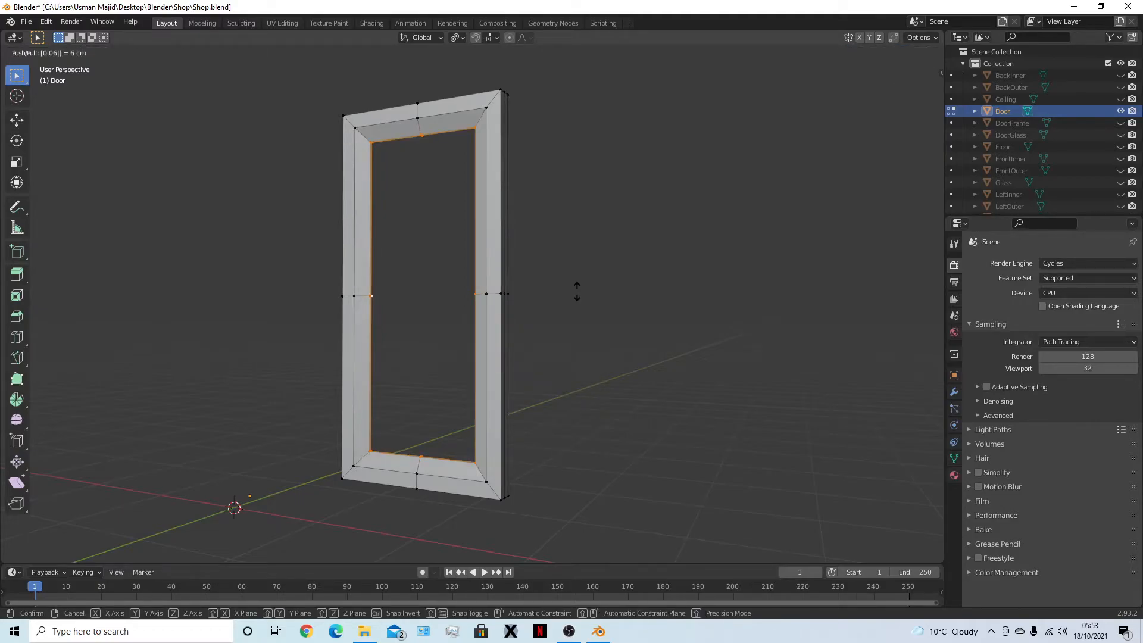
key("BackSpace")
type("3")
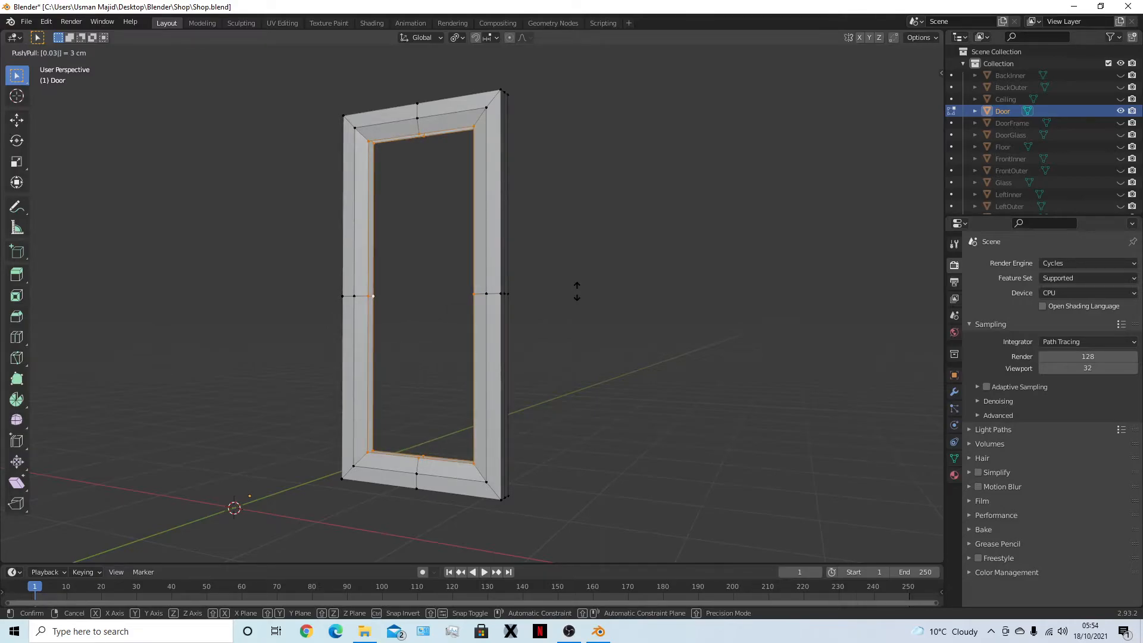
key("Return")
scroll(333, 291, "up", 6)
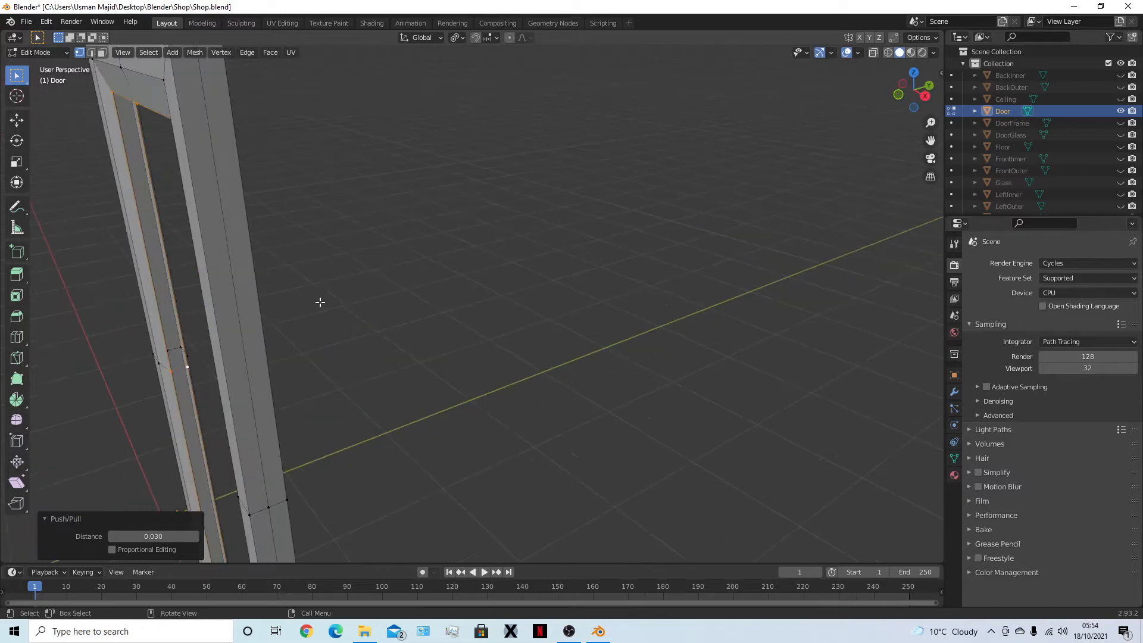
middle_click_drag(324, 276, 375, 265)
middle_click_drag(569, 294, 556, 256)
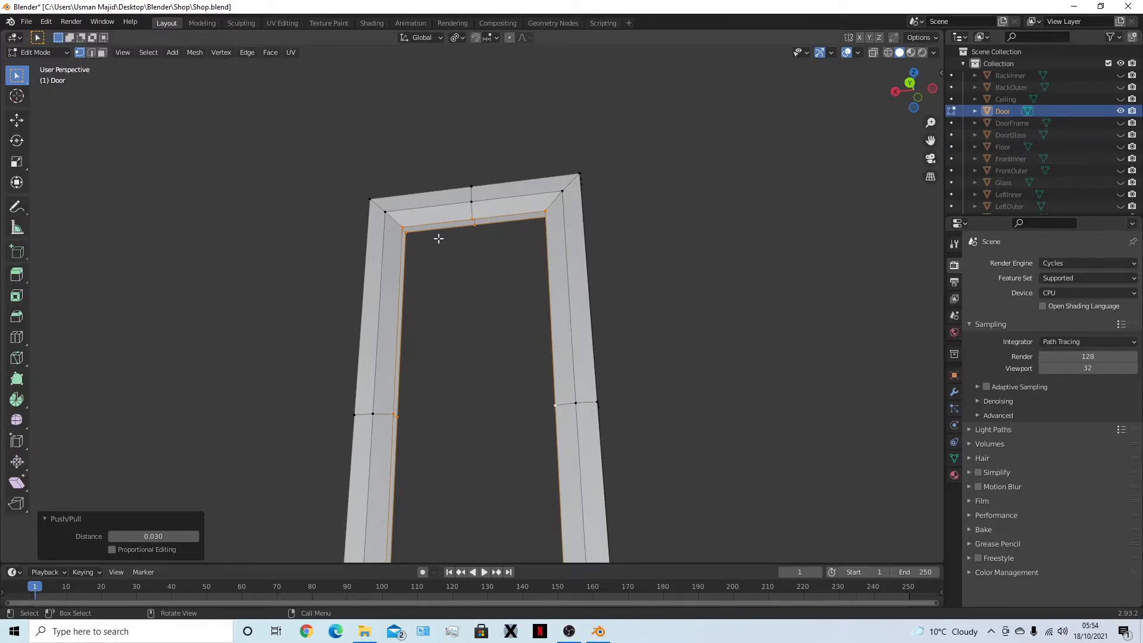
middle_click_drag(467, 256, 549, 289)
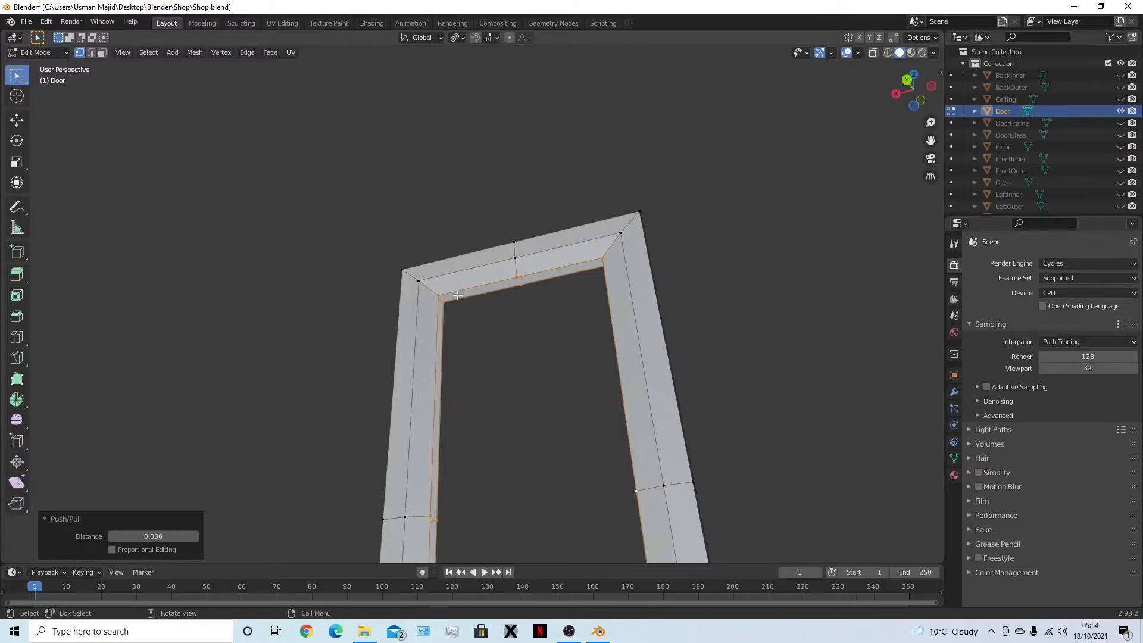
Try filling the selected loops of the door opening with a face, and undo the fill
middle_click_drag(556, 309, 560, 341)
key("f")
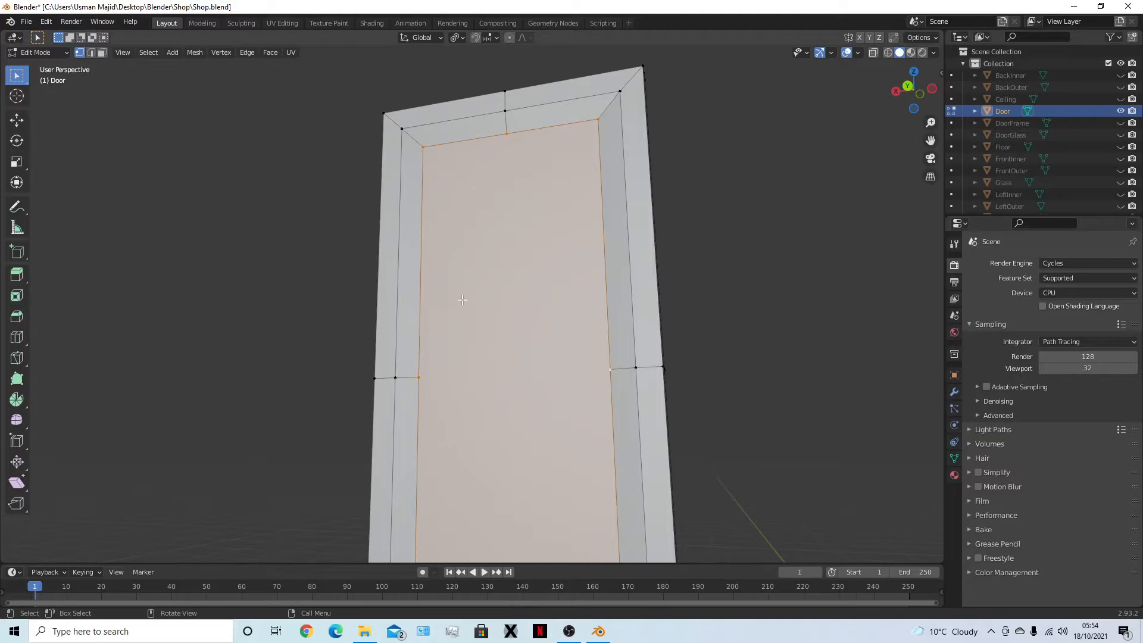
key("ctrl+z")
middle_click_drag(472, 302, 494, 278)
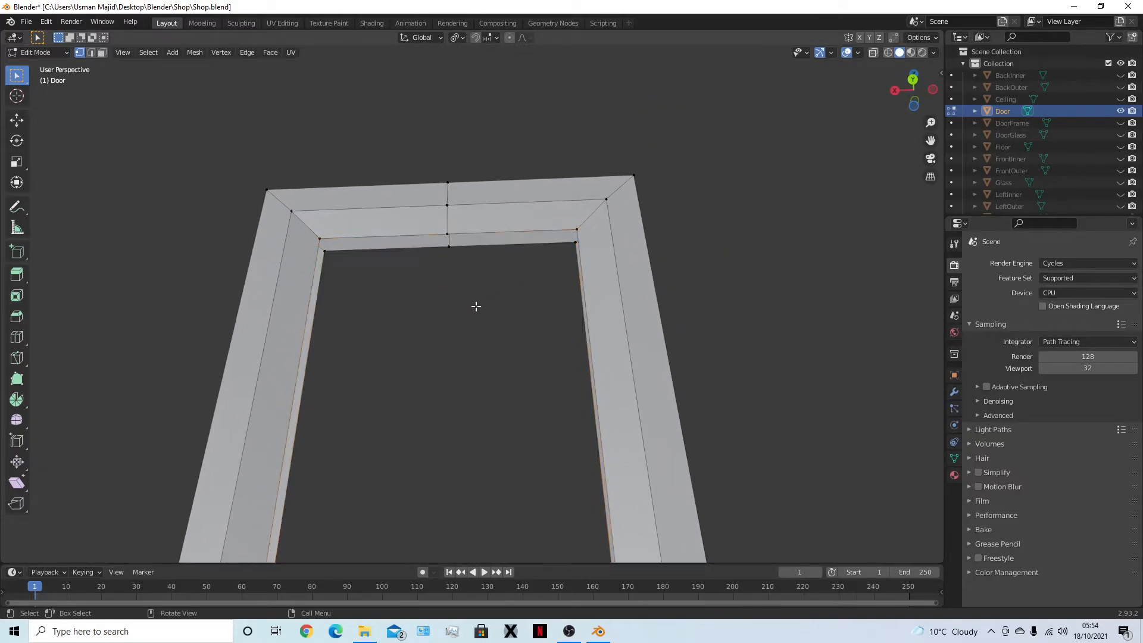
Select the front and back inner edges along one vertical side of the door opening, and fill the gap with a face
left_click(369, 247, "alt+shift")
left_click(602, 267, "alt+shift")
scroll(458, 374, "down", 1)
middle_click_drag(457, 374, 429, 354)
middle_click_drag(290, 122, 407, 253)
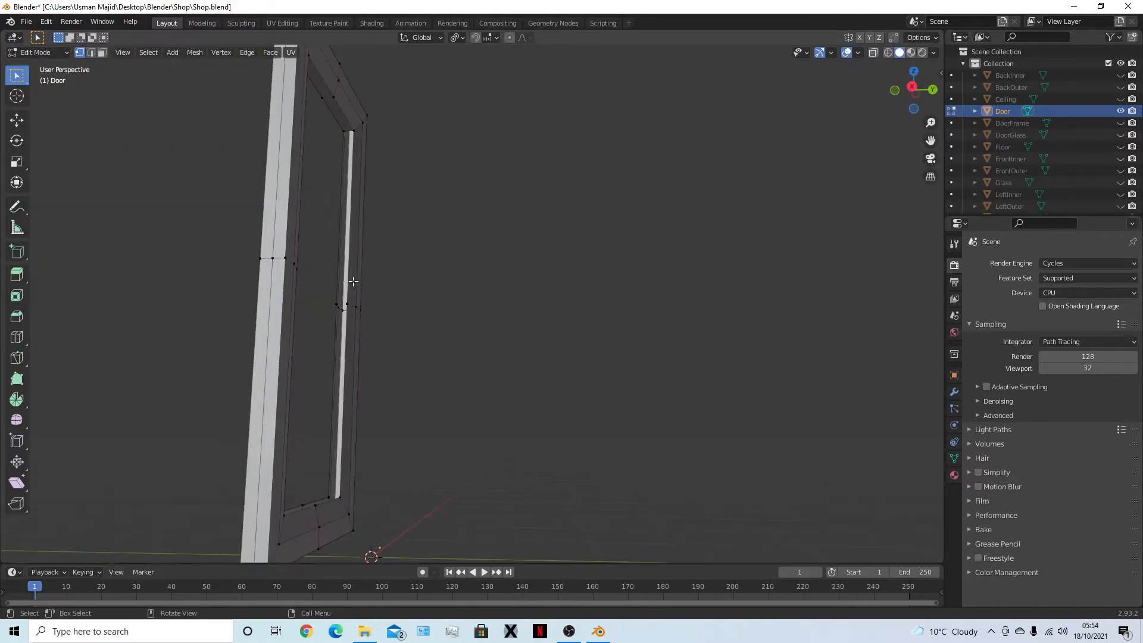
scroll(356, 269, "up", 2)
left_click(292, 299)
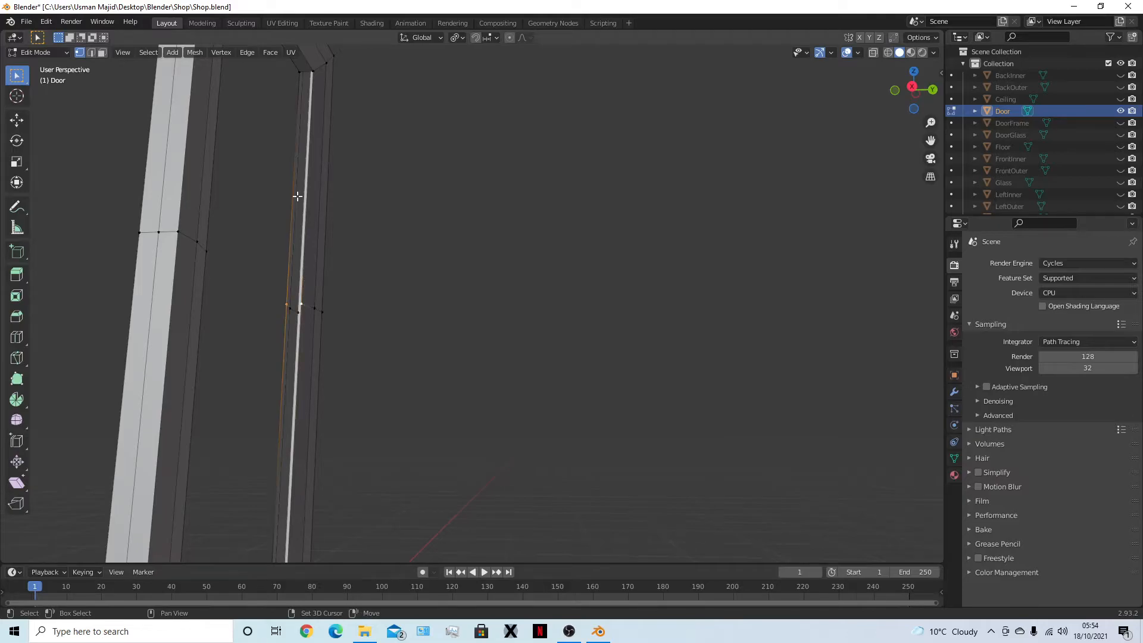
middle_click_drag(357, 186, 332, 366)
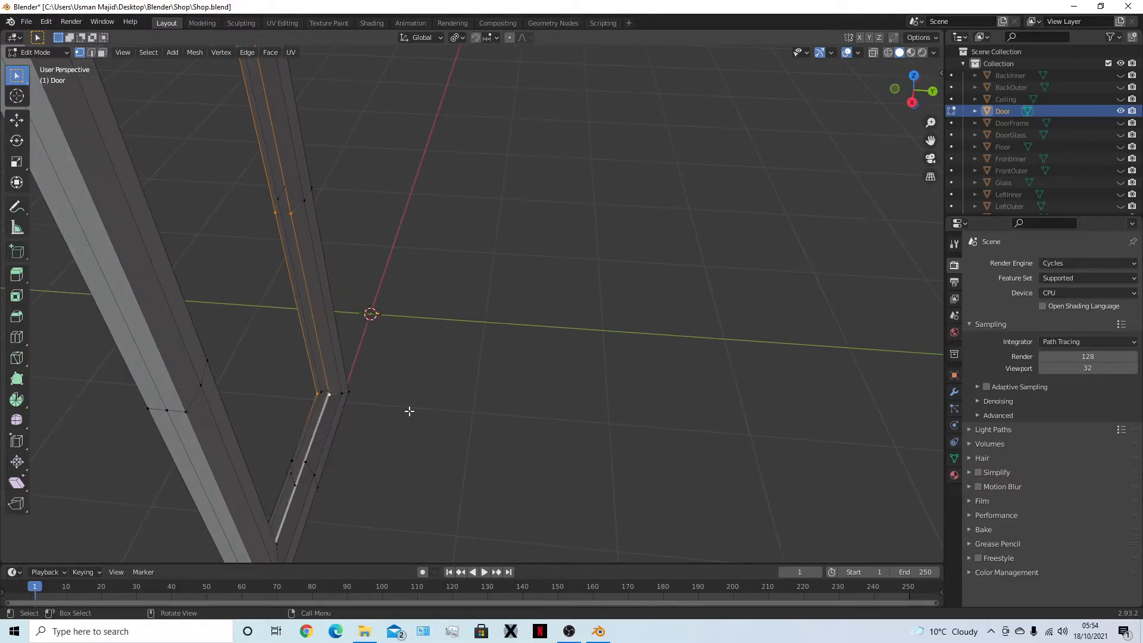
key("f")
middle_click_drag(416, 412, 494, 369)
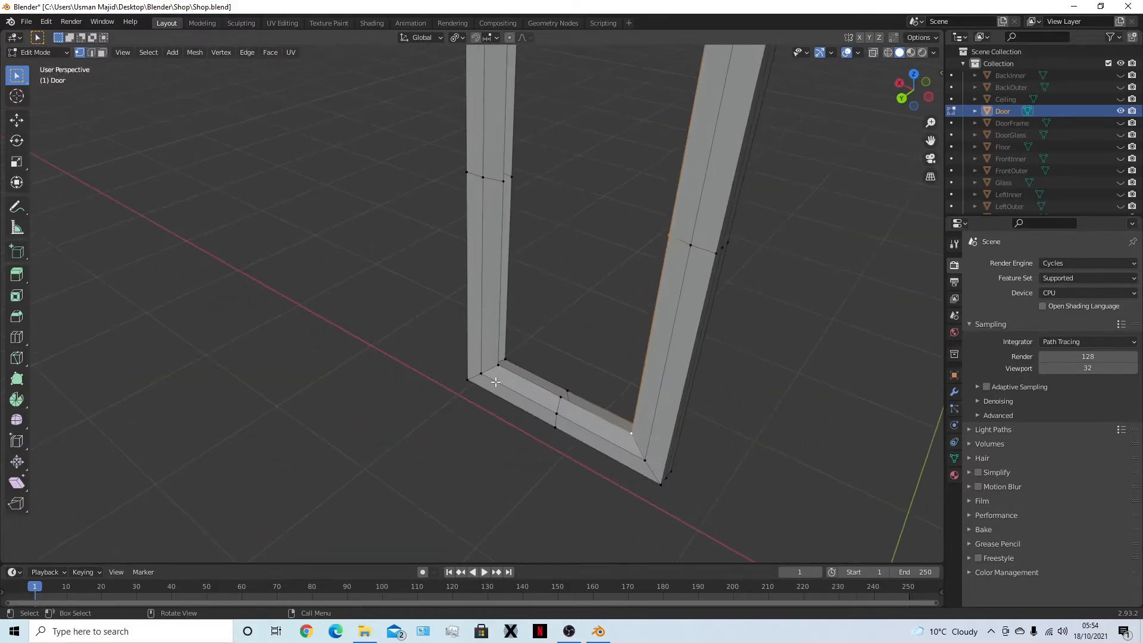
Fill the inner faces between the front and back edges along the bottom and the opposite side of the opening
left_click(502, 361, "shift")
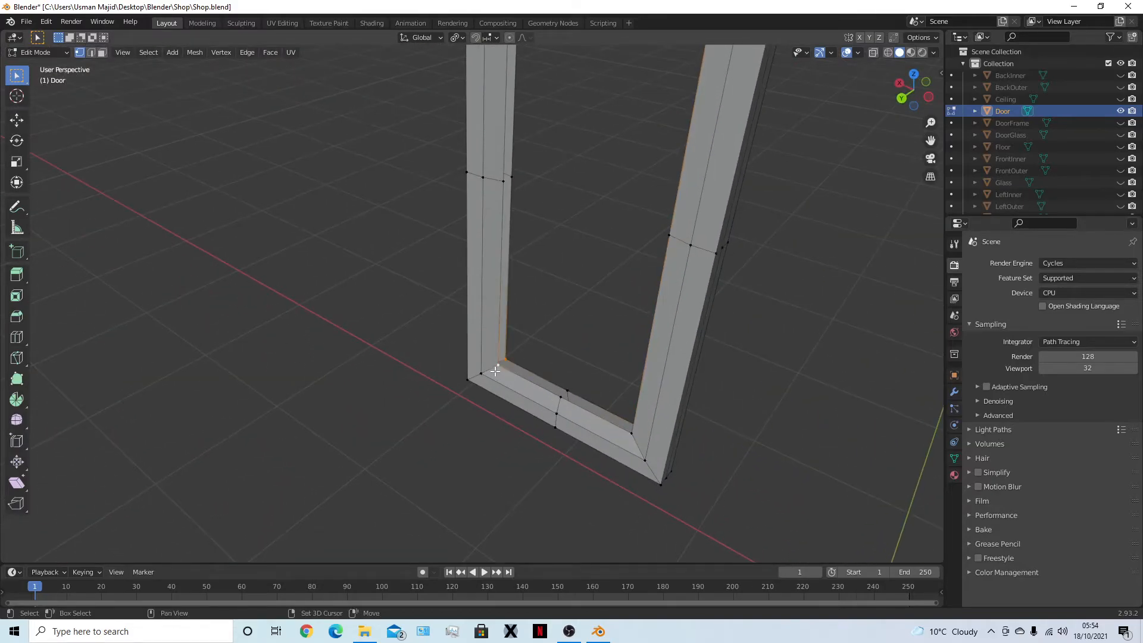
middle_click_drag(557, 399, 566, 280)
left_click(498, 372, "shift")
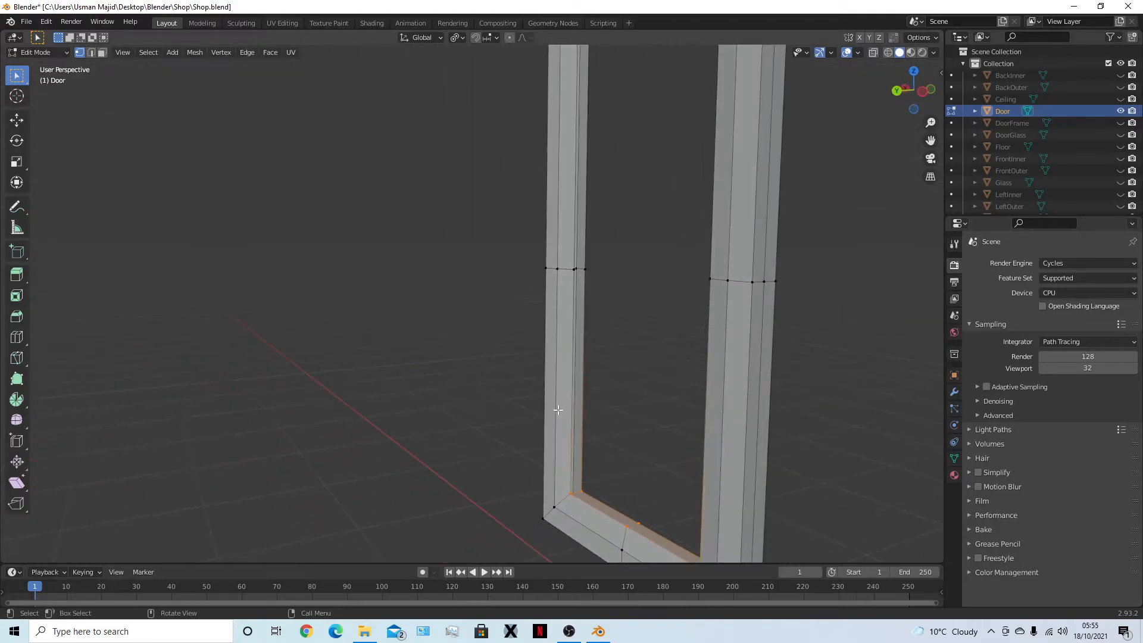
left_click(573, 277)
left_click(585, 271, "shift")
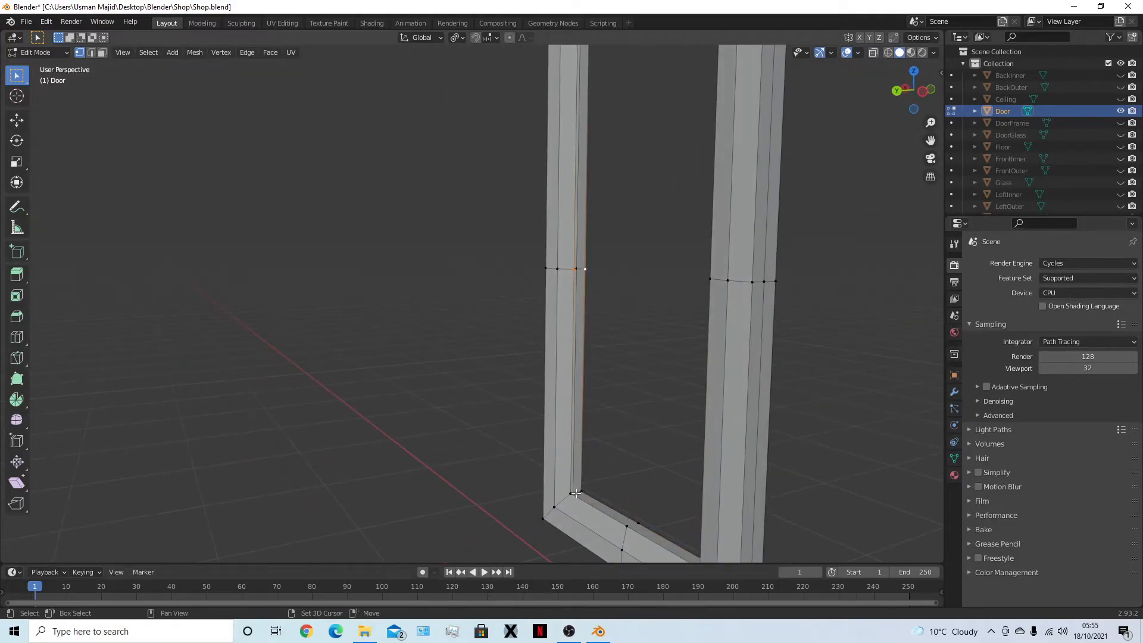
scroll(633, 421, "down", 5)
middle_click_drag(592, 238, 561, 284)
left_click(529, 322, "shift")
left_click(549, 321, "shift")
key("f")
Clear the selection and select the four inner faces around the door opening in face mode
key("alt+a")
key("3")
left_click(568, 283)
left_click(544, 374, "shift")
middle_click_drag(545, 374, 445, 462)
left_click(415, 354, "shift")
left_click(388, 437, "shift")
scroll(374, 406, "up", 5)
middle_click_drag(374, 406, 453, 262)
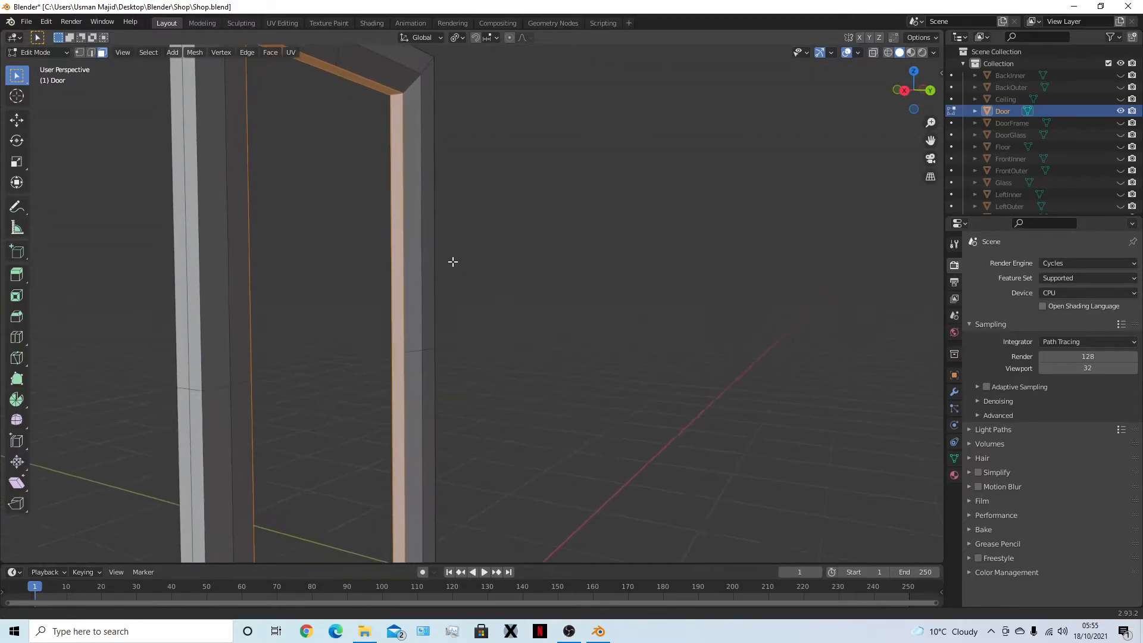
Extrude the four inner faces in place and scale them by 0.6 along Y
key("e")
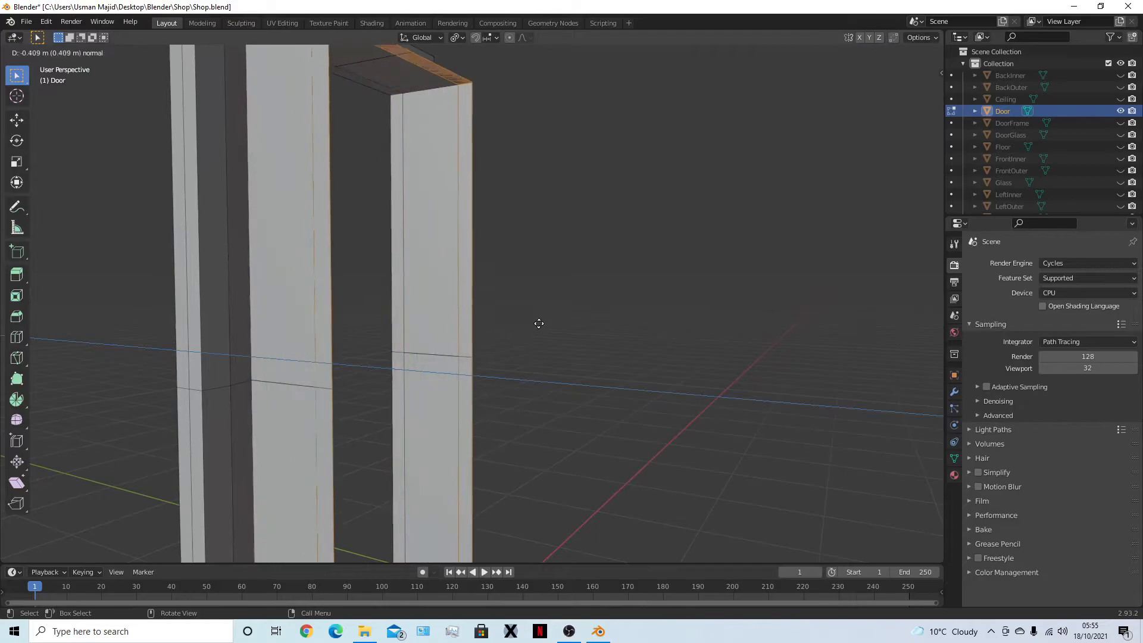
right_click(572, 330)
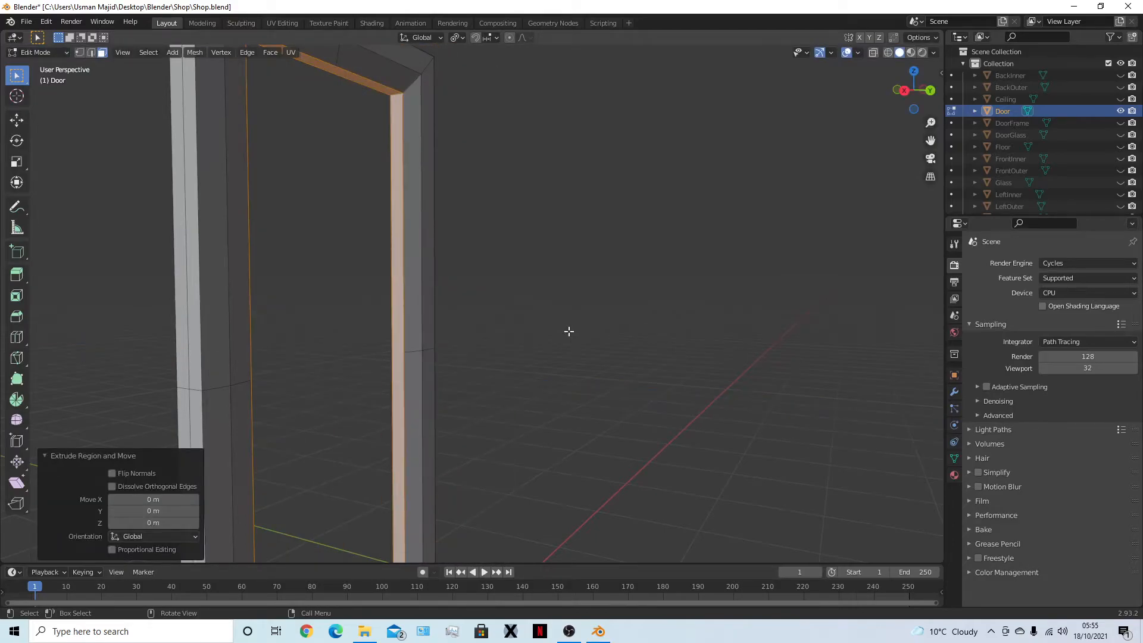
key("s")
key("y")
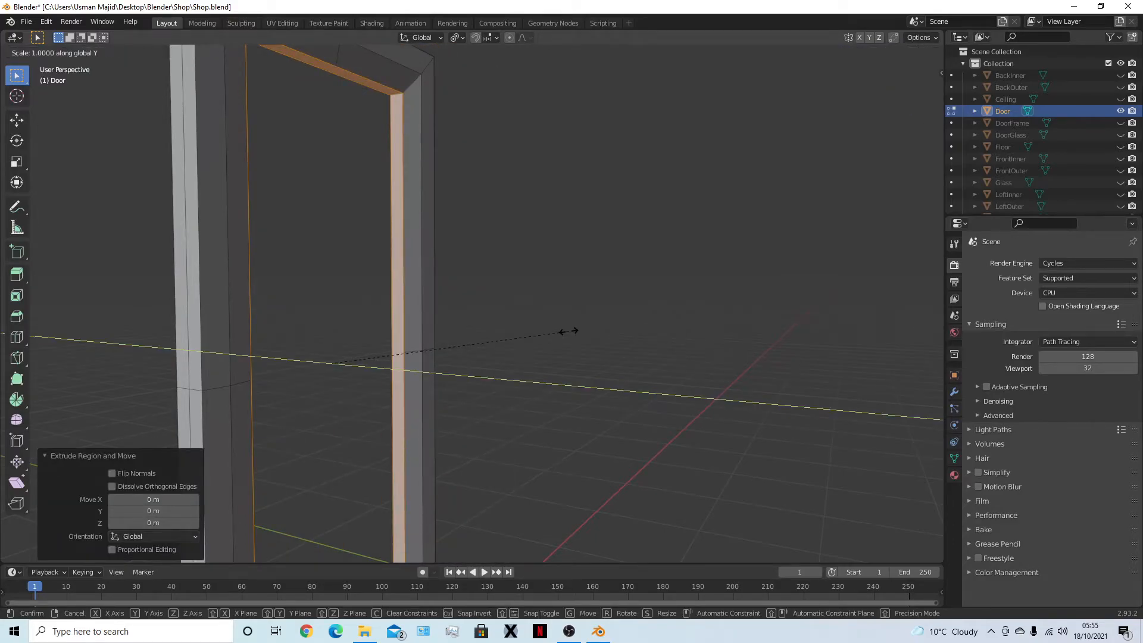
type("0.2")
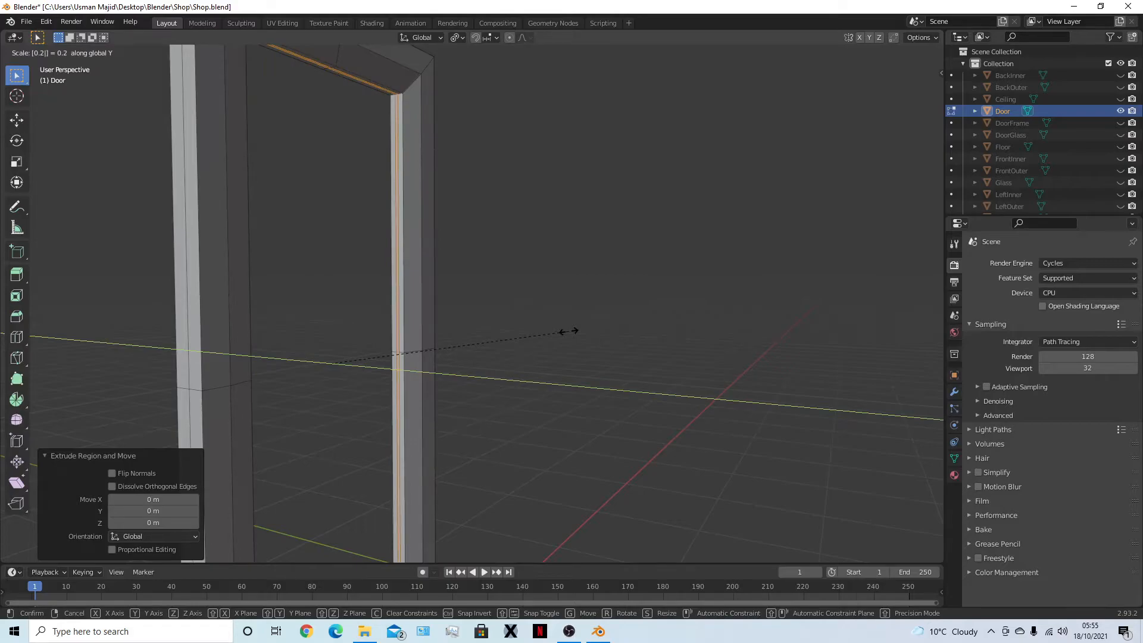
key("BackSpace")
type("5")
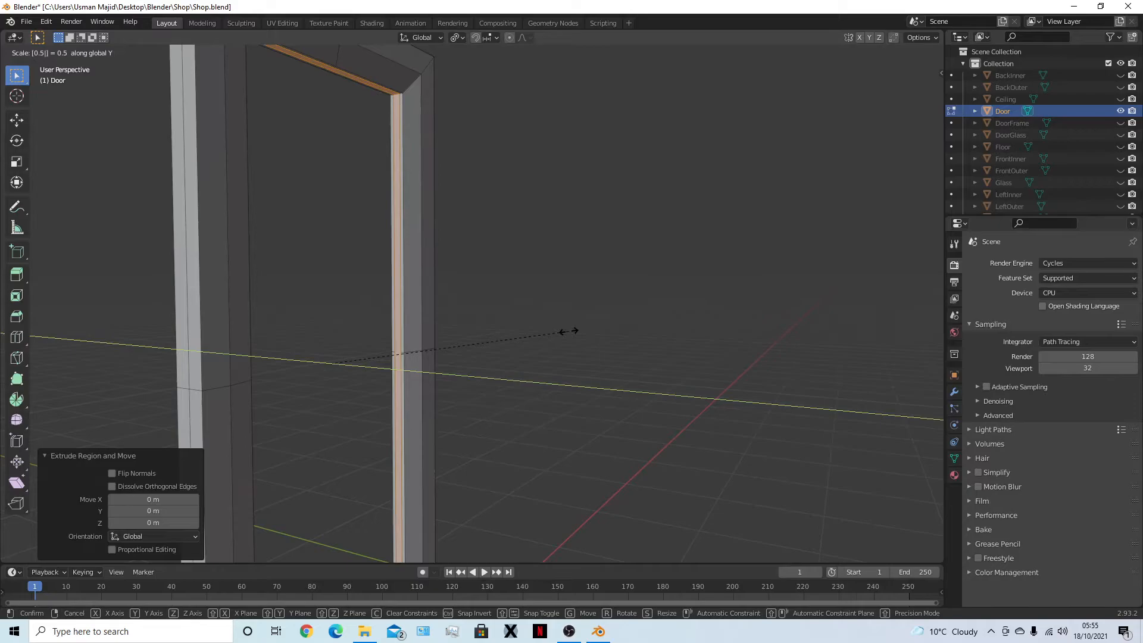
key("BackSpace")
type("6")
key("Return")
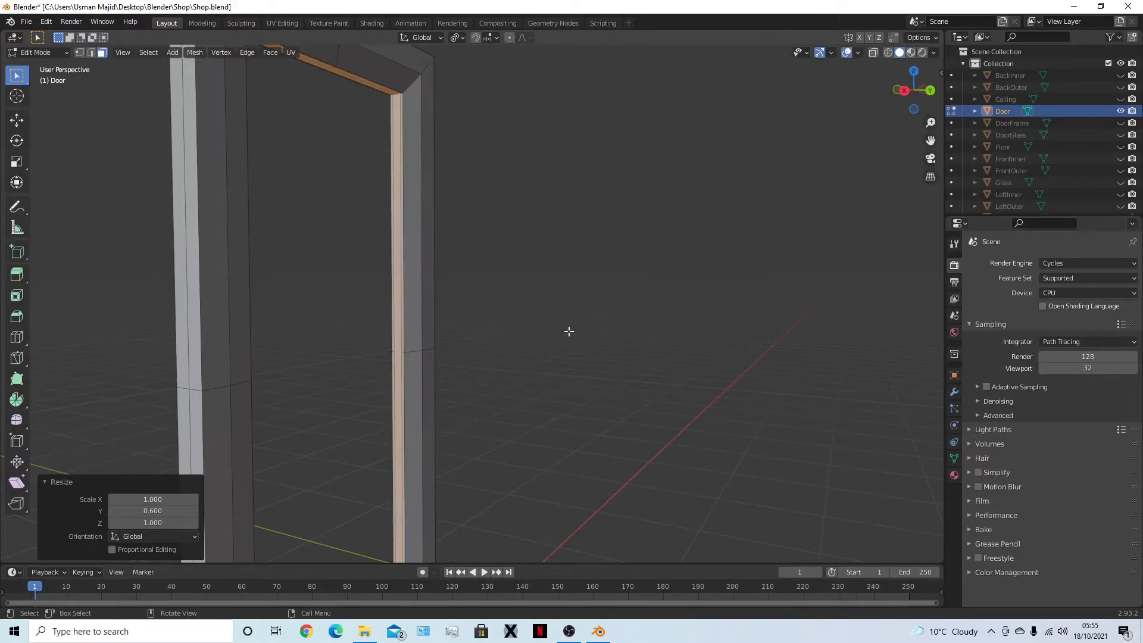
Extrude the narrowed inner faces along their normals by -0.05 m to cut a groove around the opening
right_click(569, 331)
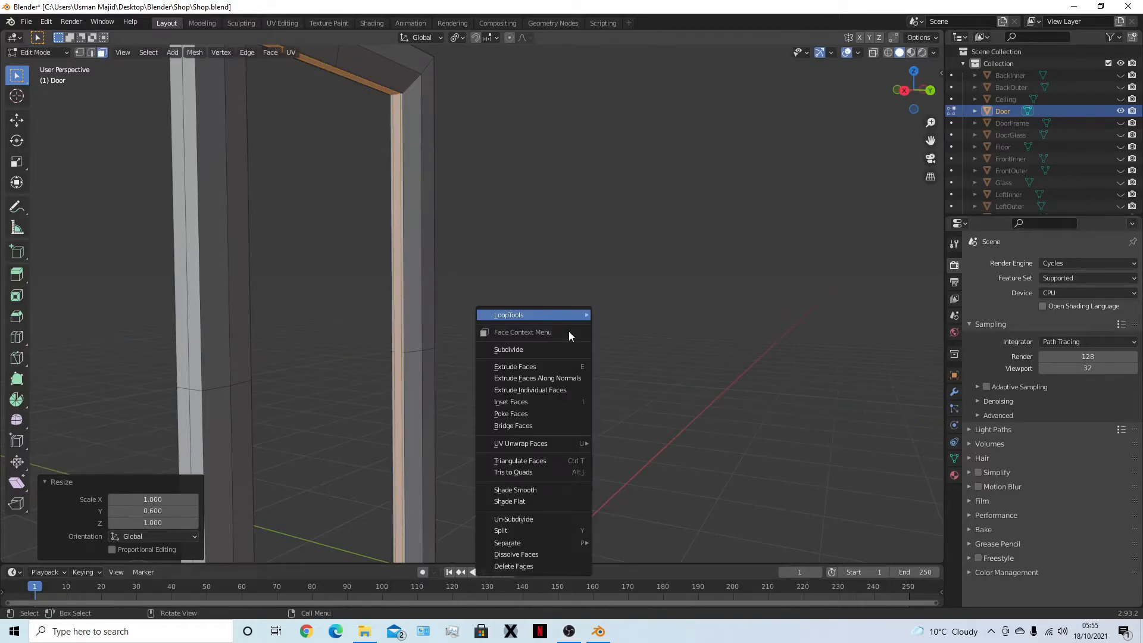
left_click(557, 378)
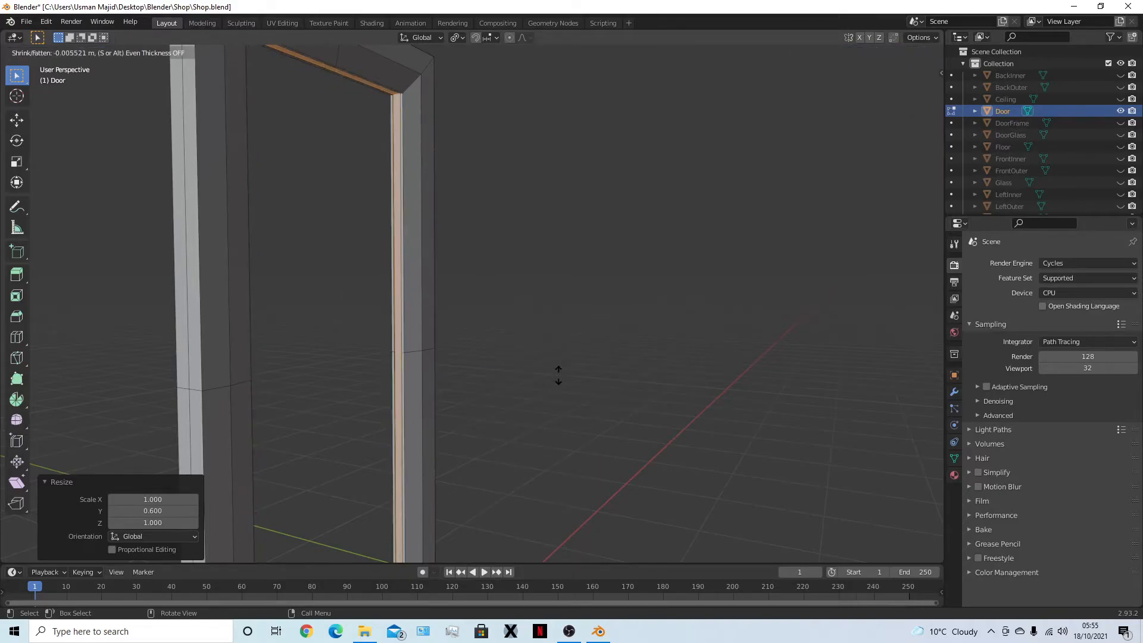
key("ctrl")
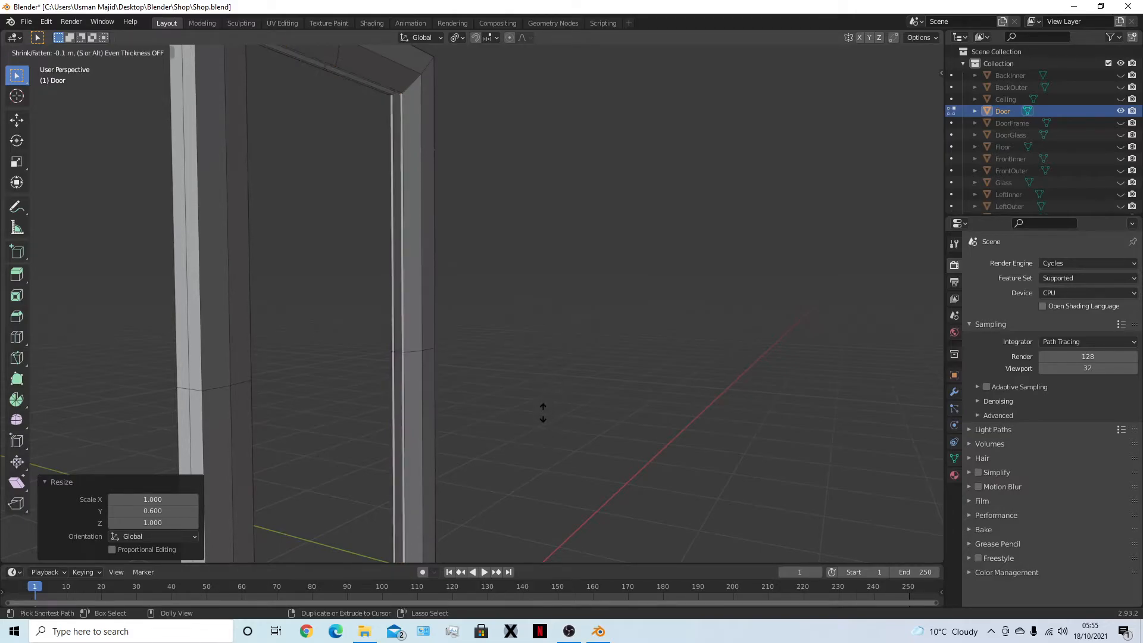
type("-0.05")
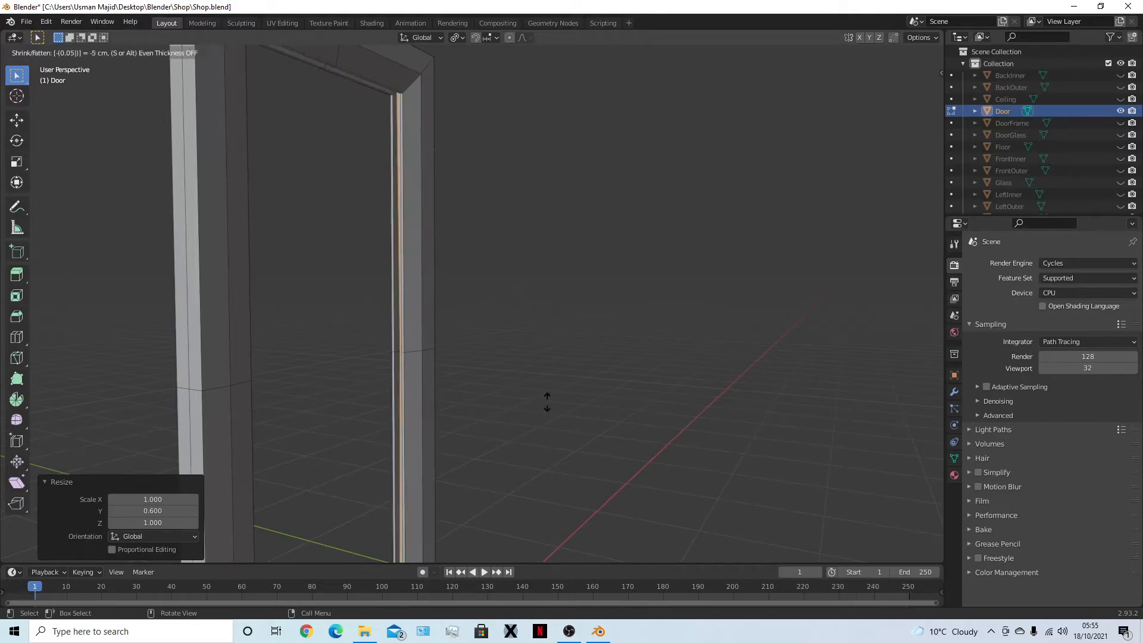
key("Return")
Inspect the groove along the inner edge of the door border up close and in Object Mode
scroll(338, 301, "up", 3)
middle_click_drag(285, 258, 383, 273, "shift")
scroll(206, 164, "up", 2)
left_click(442, 266)
key("1")
scroll(474, 258, "down", 2)
middle_click_drag(472, 271, 441, 224)
middle_click_drag(440, 229, 459, 208)
key("Tab")
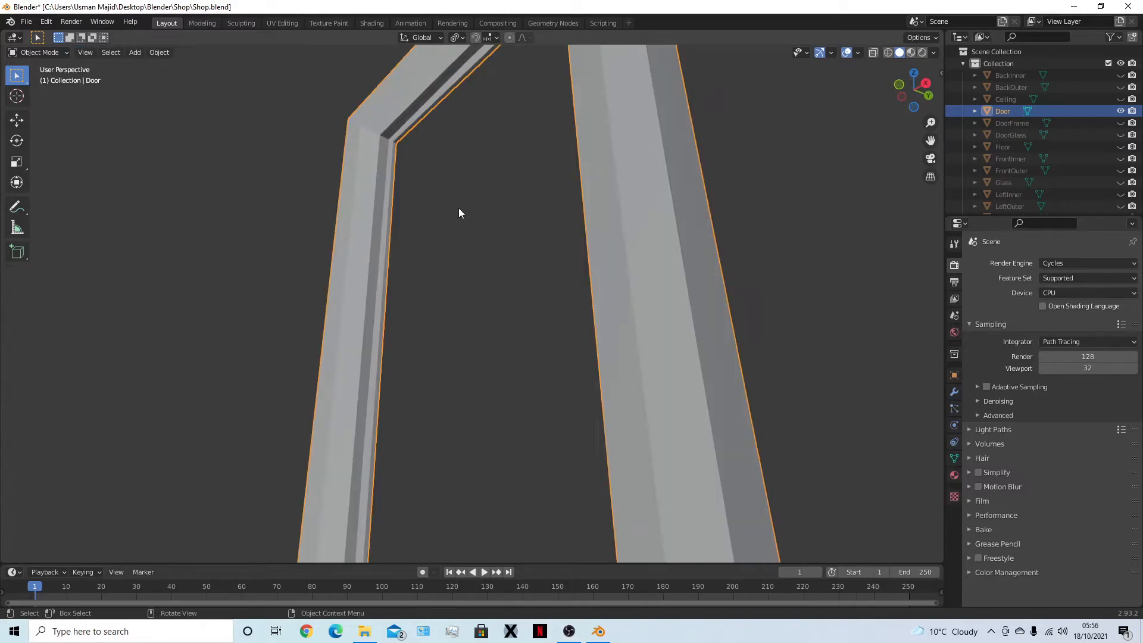
Delete the hidden DoorGlass object
left_click(1006, 135)
left_click(1120, 135)
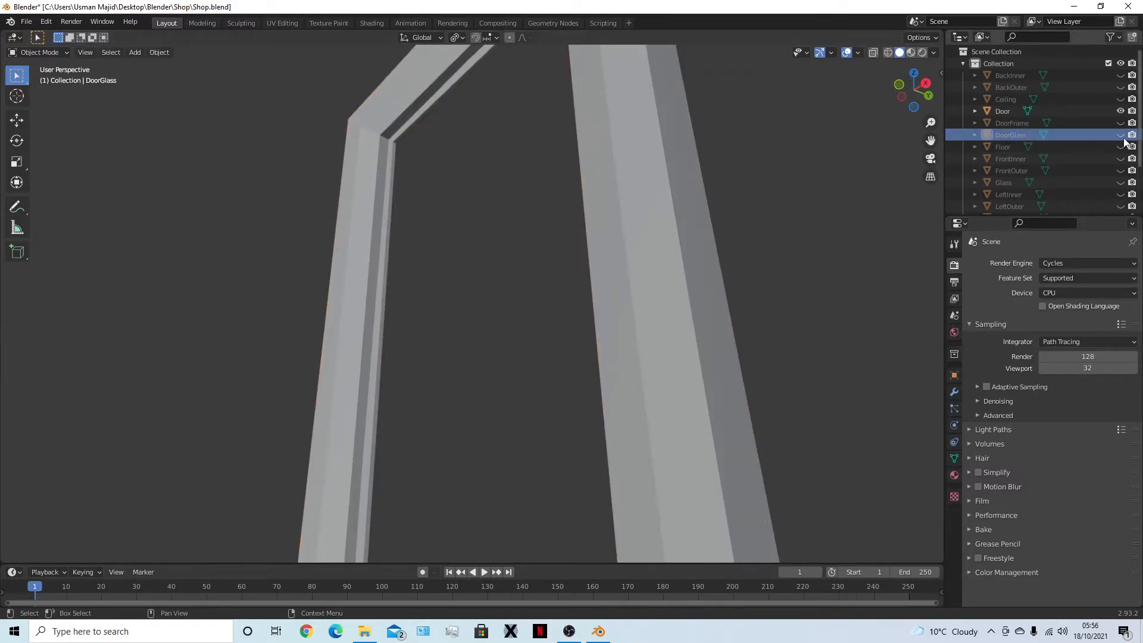
left_click(1121, 135)
key("Delete")
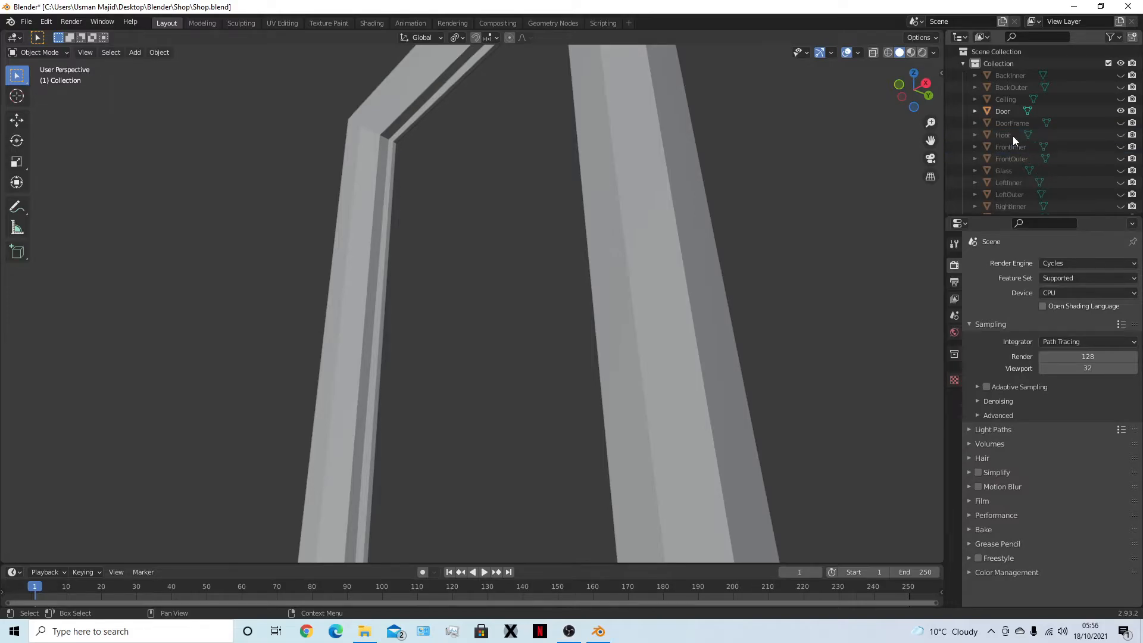
Examine the isolated door border, unhide all objects, and check how the door sits in the shop's wall
middle_click_drag(702, 233, 467, 298)
scroll(1022, 152, "down", 3)
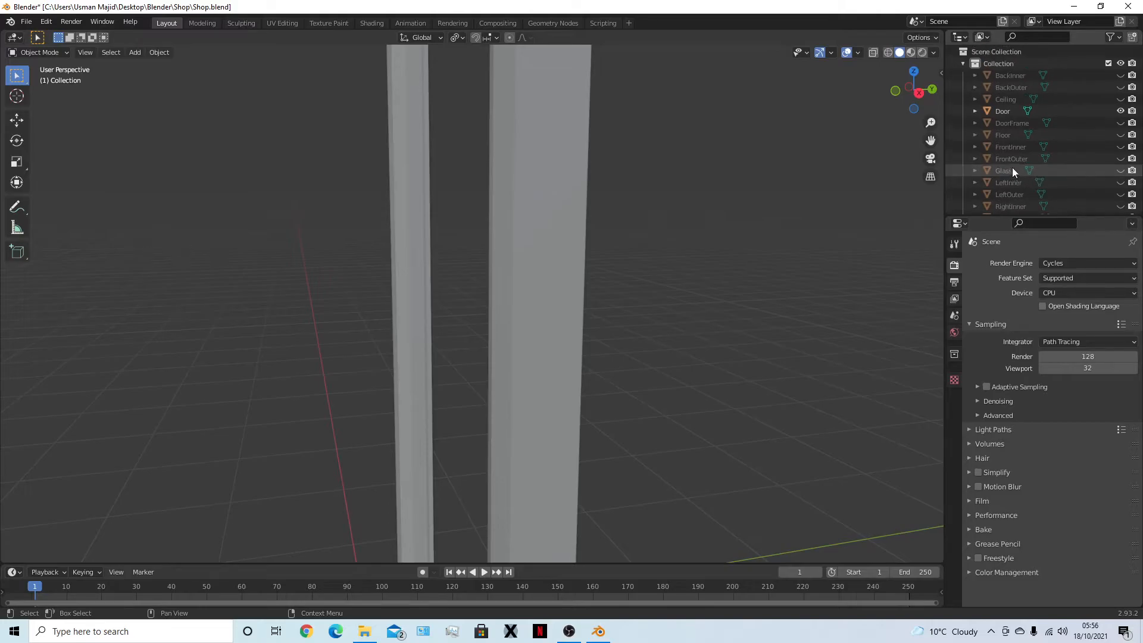
scroll(1013, 169, "up", 3)
scroll(714, 235, "down", 5)
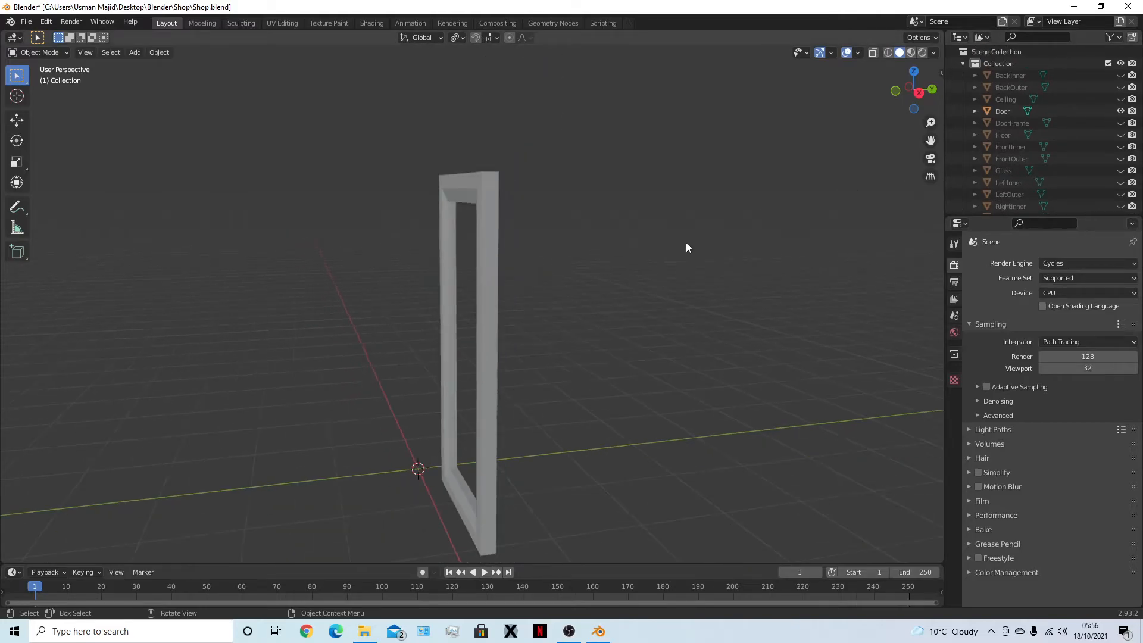
left_click(505, 269)
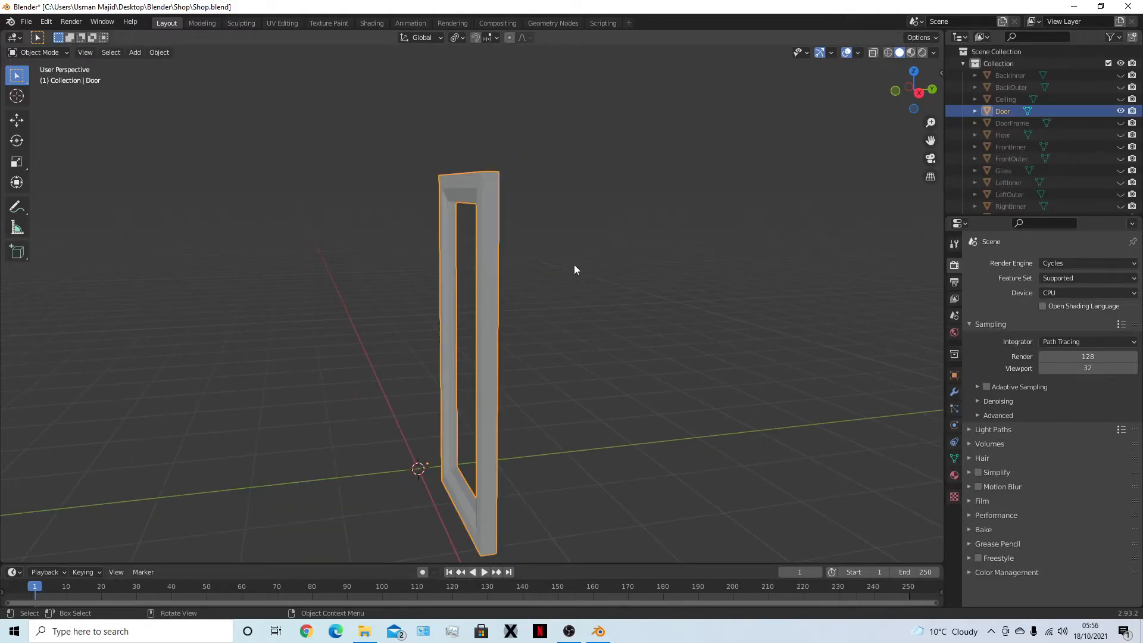
left_click(574, 267)
middle_click_drag(630, 272, 736, 269)
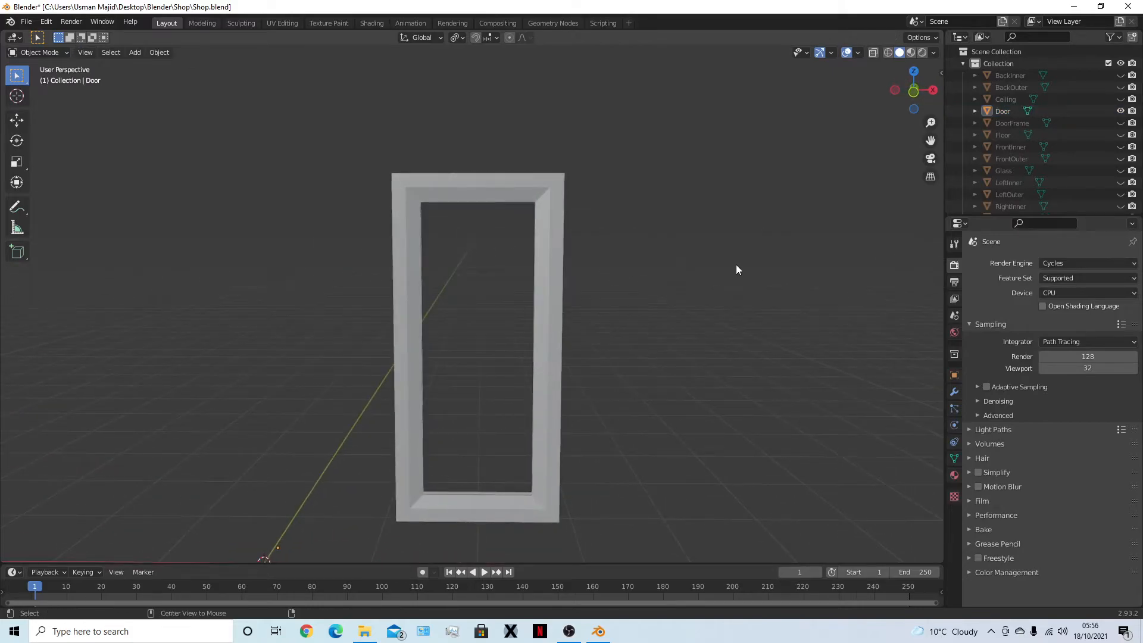
key("alt+h")
left_click(464, 297)
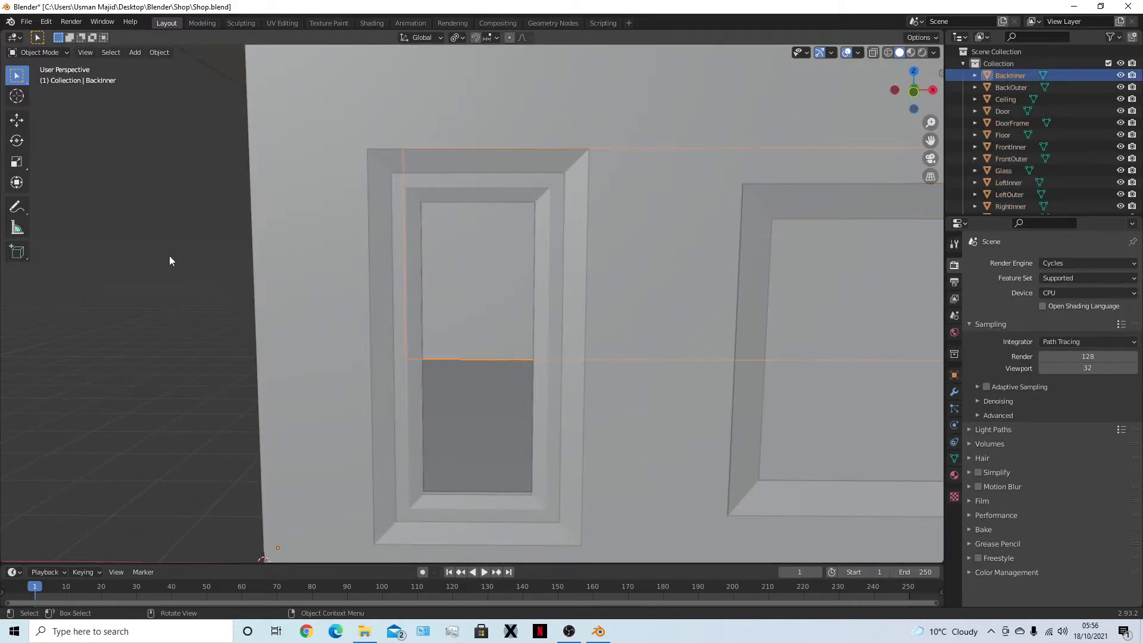
middle_click_drag(386, 247, 690, 203)
middle_click_drag(642, 121, 674, 194)
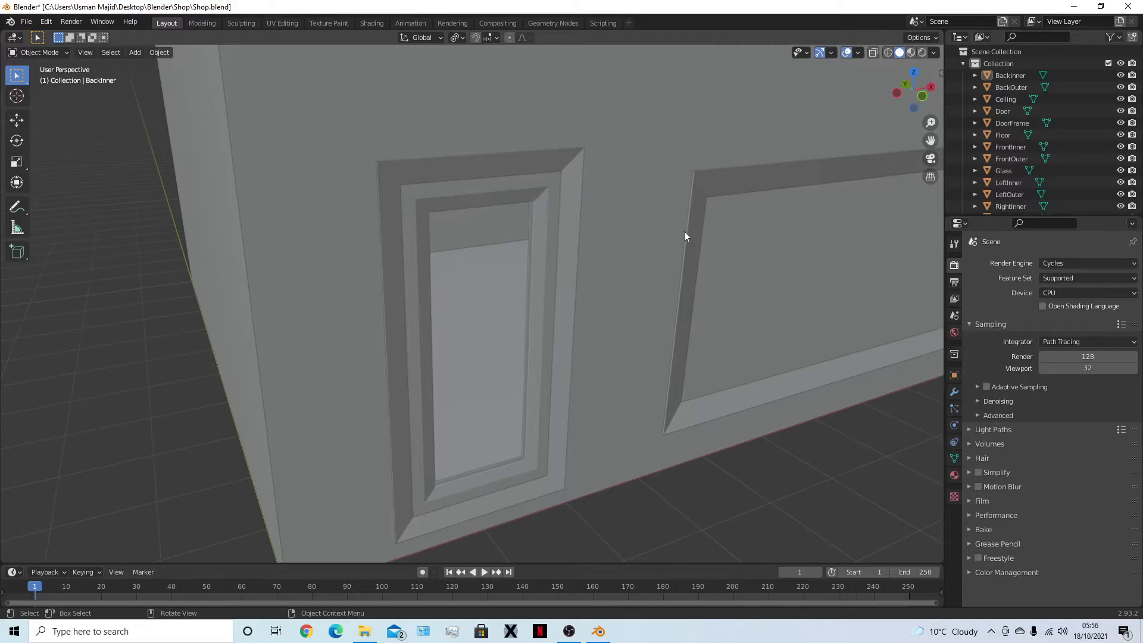
middle_click_drag(685, 236, 741, 305)
middle_click_drag(791, 375, 557, 334)
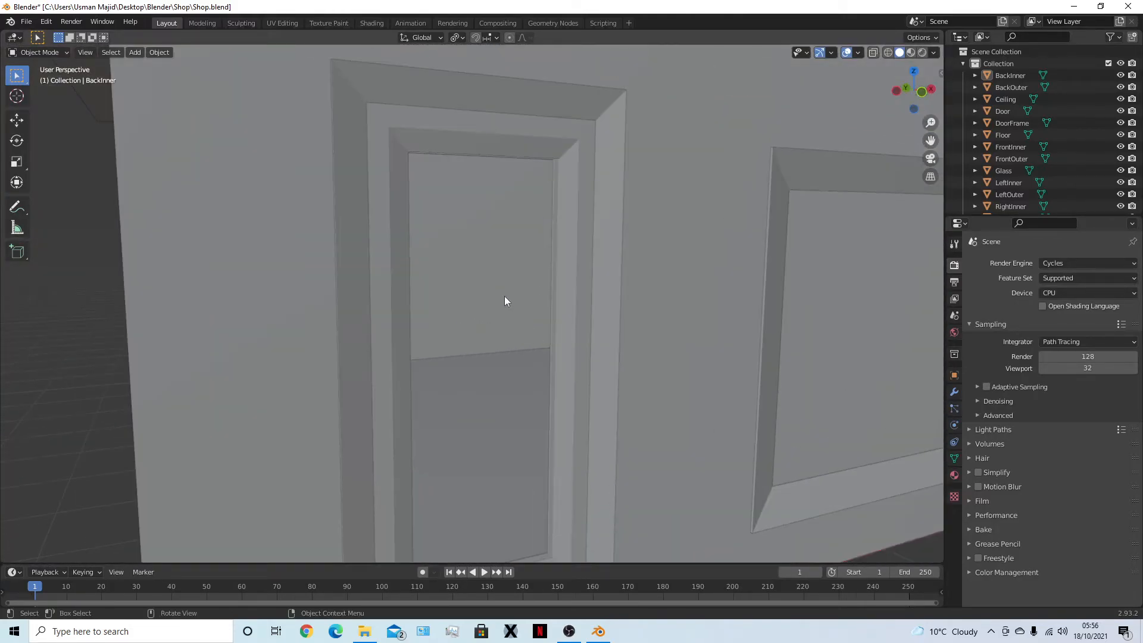
Isolate the Door object by hiding everything else, and save the file
left_click(583, 293)
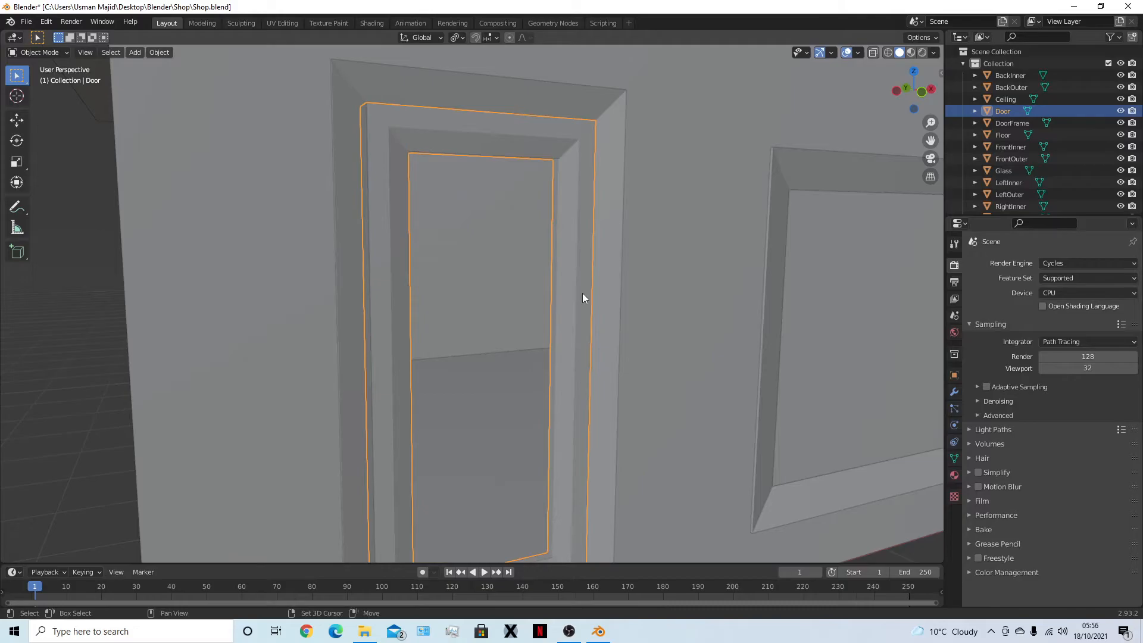
key("shift+h")
left_click(829, 323)
key("ctrl+s")
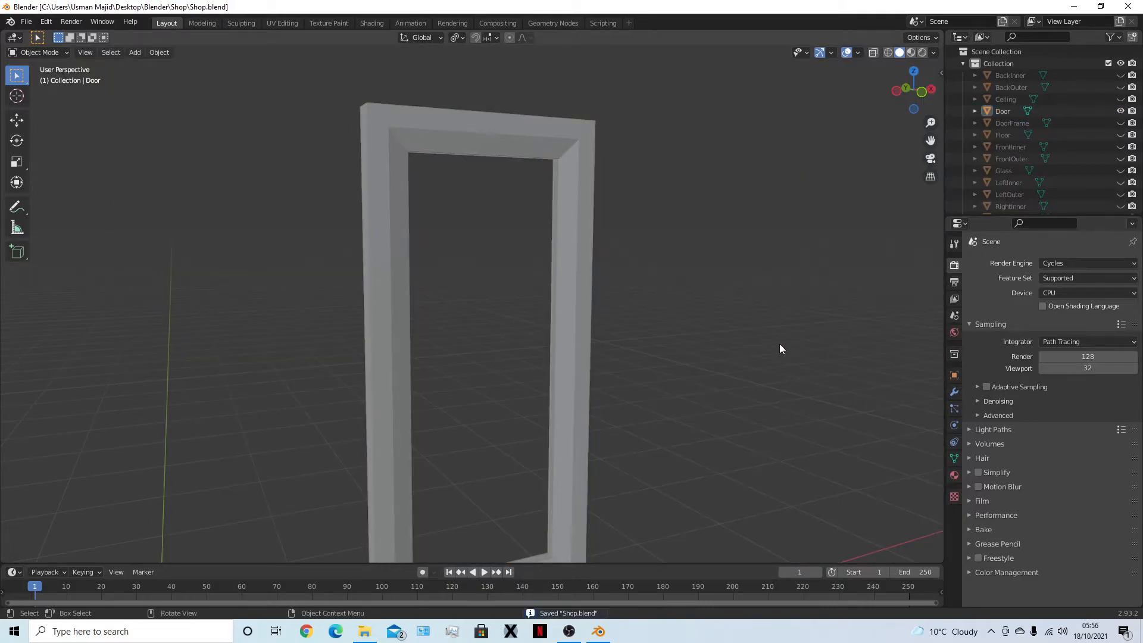
Fill the edge loop along the groove on one side of the Door's opening with a face
key("KP_1")
middle_click_drag(520, 303, 633, 276)
left_click(534, 287)
key("Tab")
scroll(591, 266, "up", 4)
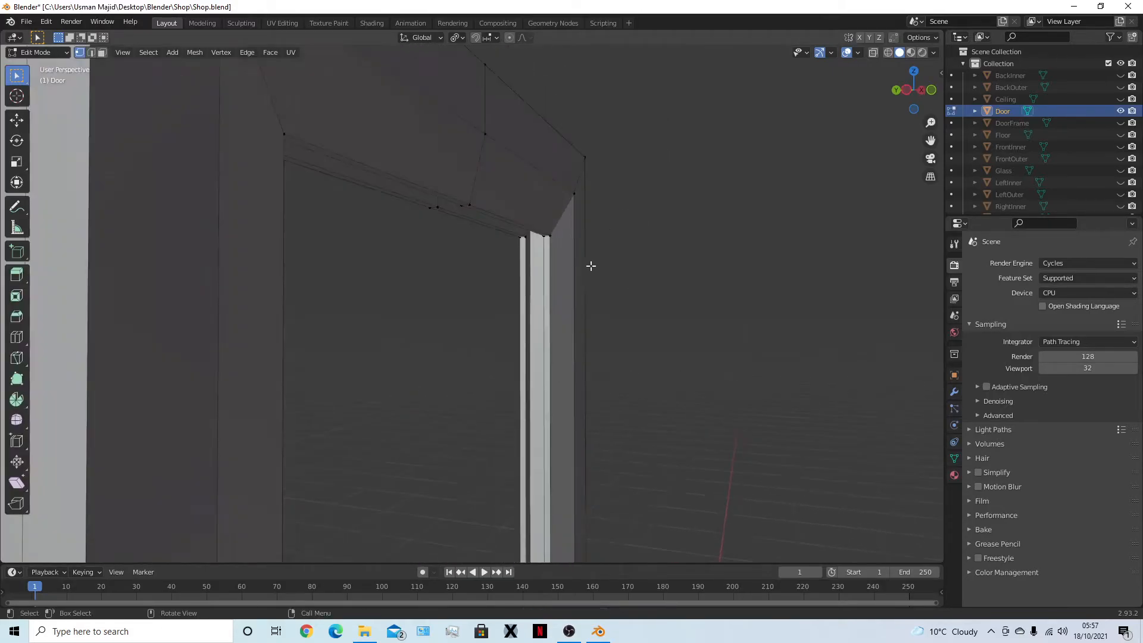
scroll(588, 257, "up", 2)
middle_click_drag(545, 206, 708, 271)
scroll(654, 361, "down", 3)
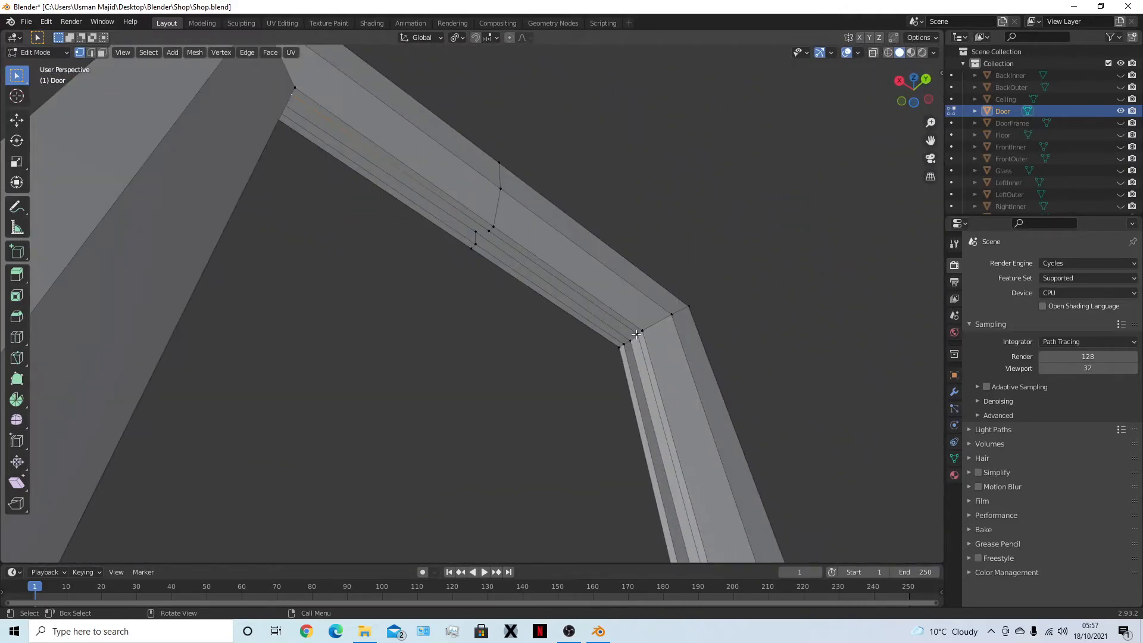
left_click(503, 246, "alt")
middle_click_drag(532, 254, 472, 284)
scroll(526, 348, "down", 6)
scroll(494, 356, "up", 4)
scroll(519, 358, "up", 4)
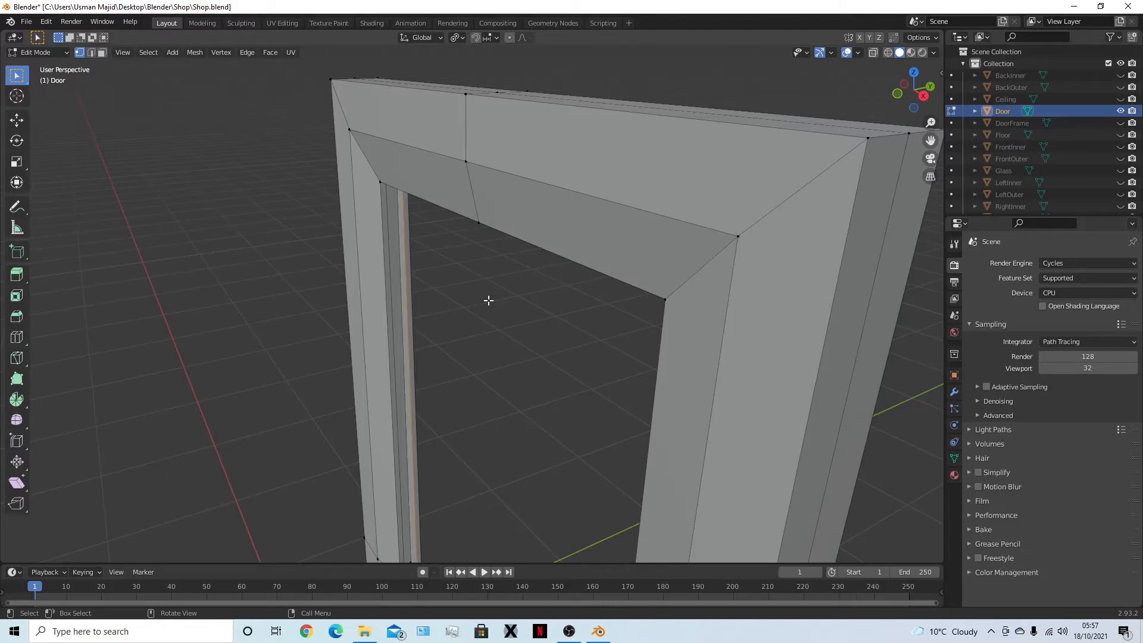
middle_click_drag(570, 307, 594, 258)
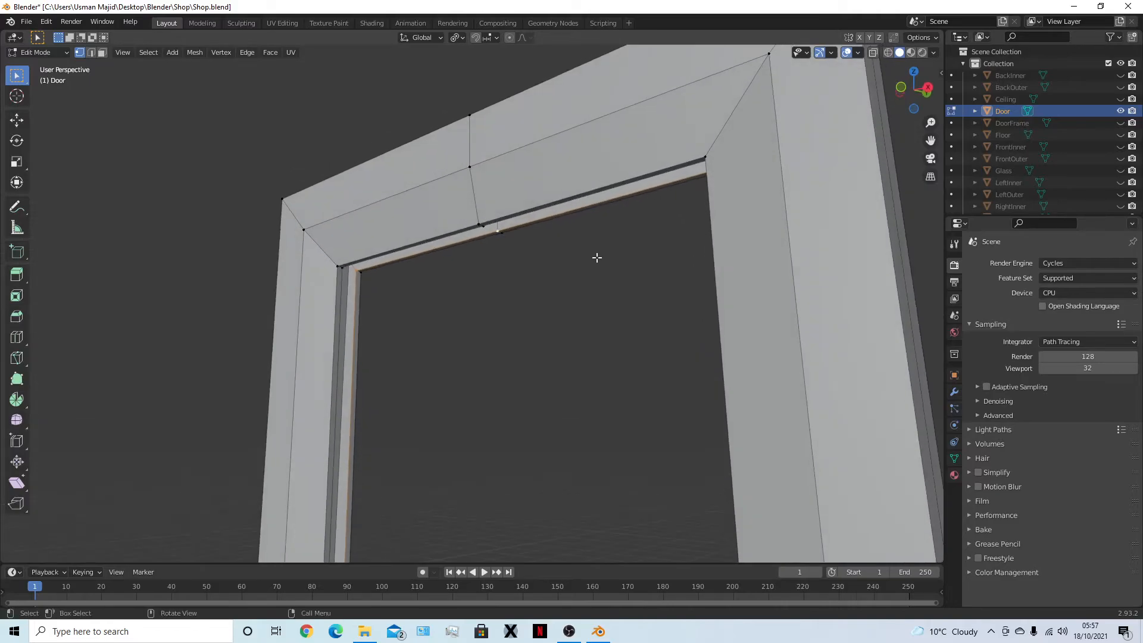
key("f")
scroll(545, 301, "down", 3)
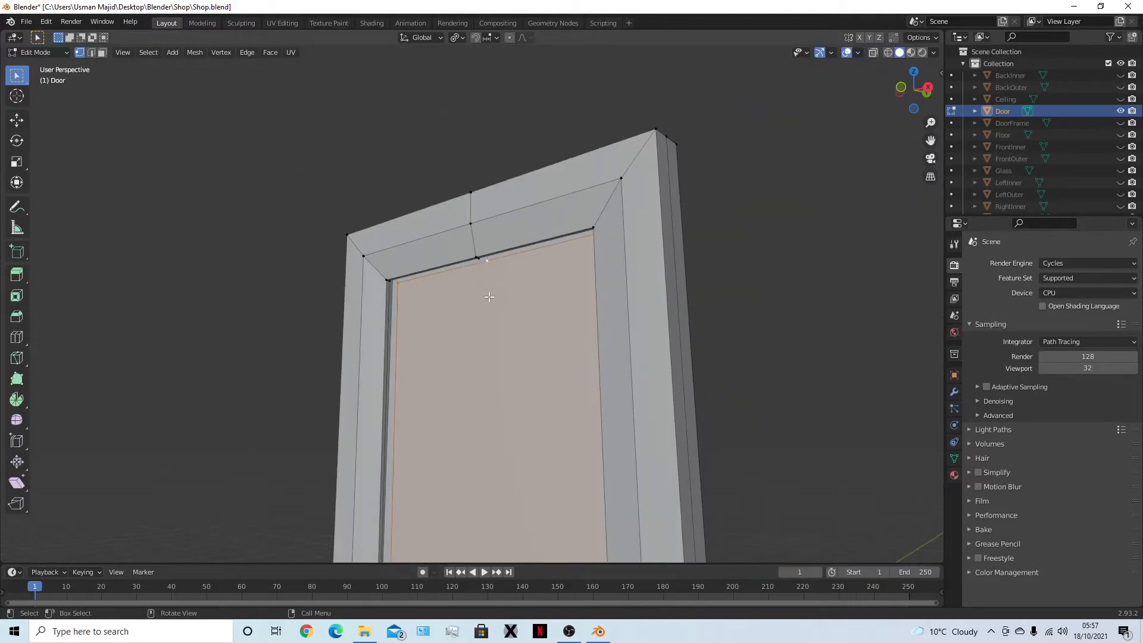
Fill the groove's other edge loop around the Door's opening with a second face
left_click(390, 278)
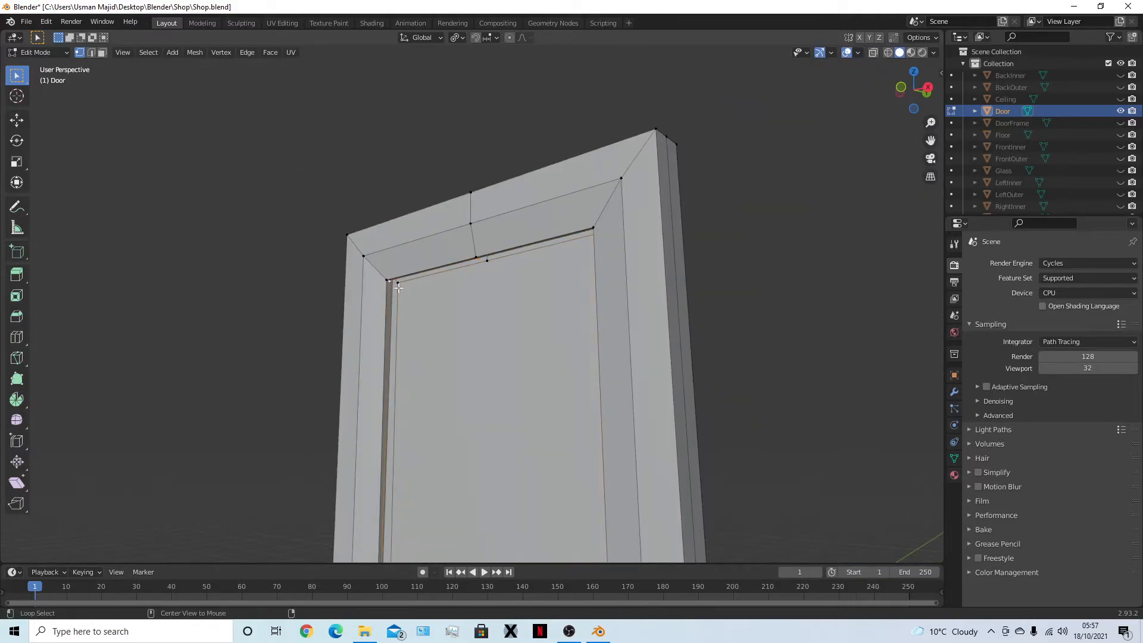
middle_click_drag(429, 324, 465, 351)
scroll(466, 351, "down", 5)
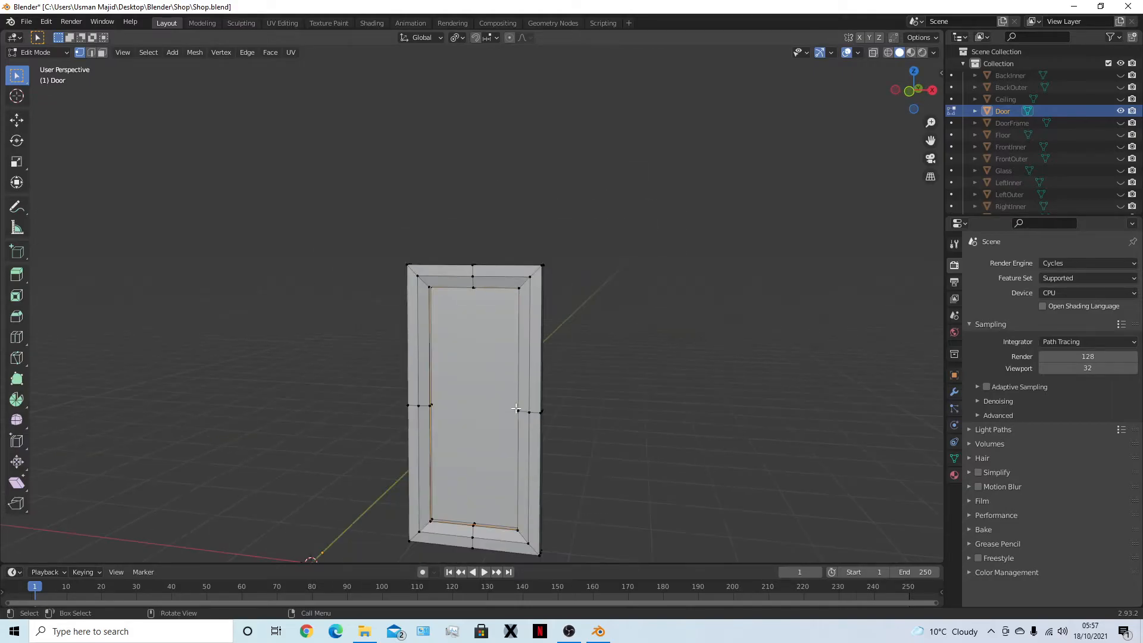
key("3")
scroll(658, 384, "up", 7)
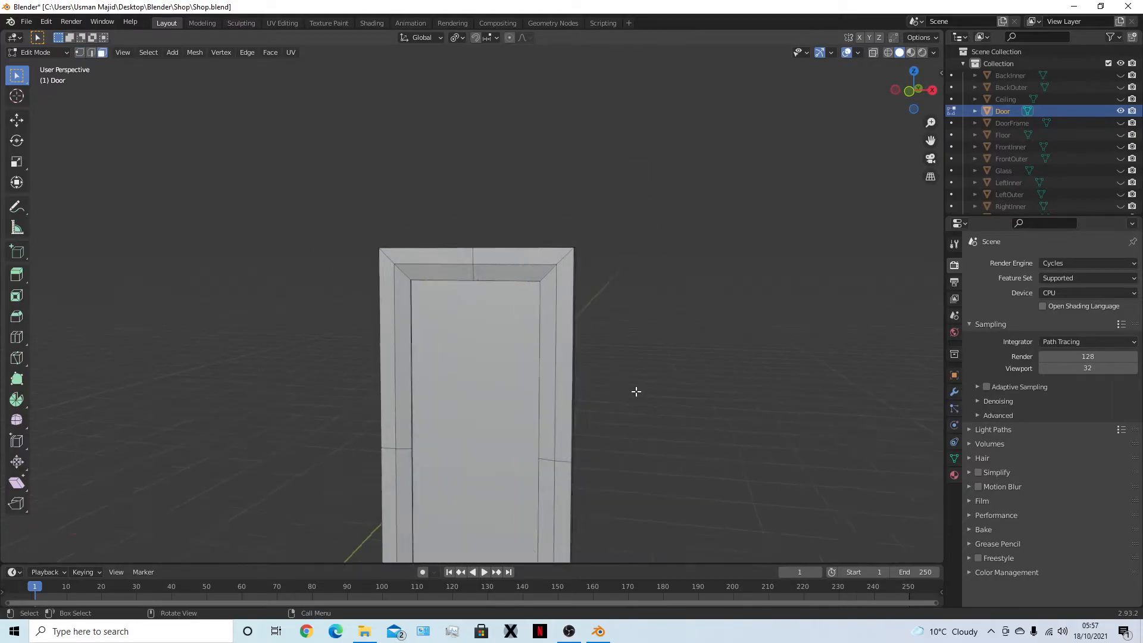
middle_click_drag(659, 352, 493, 344)
key("ctrl+z")
key("ctrl+z")
key("ctrl+z")
middle_click_drag(512, 334, 537, 276)
left_click(536, 298)
key("KP_Decimal")
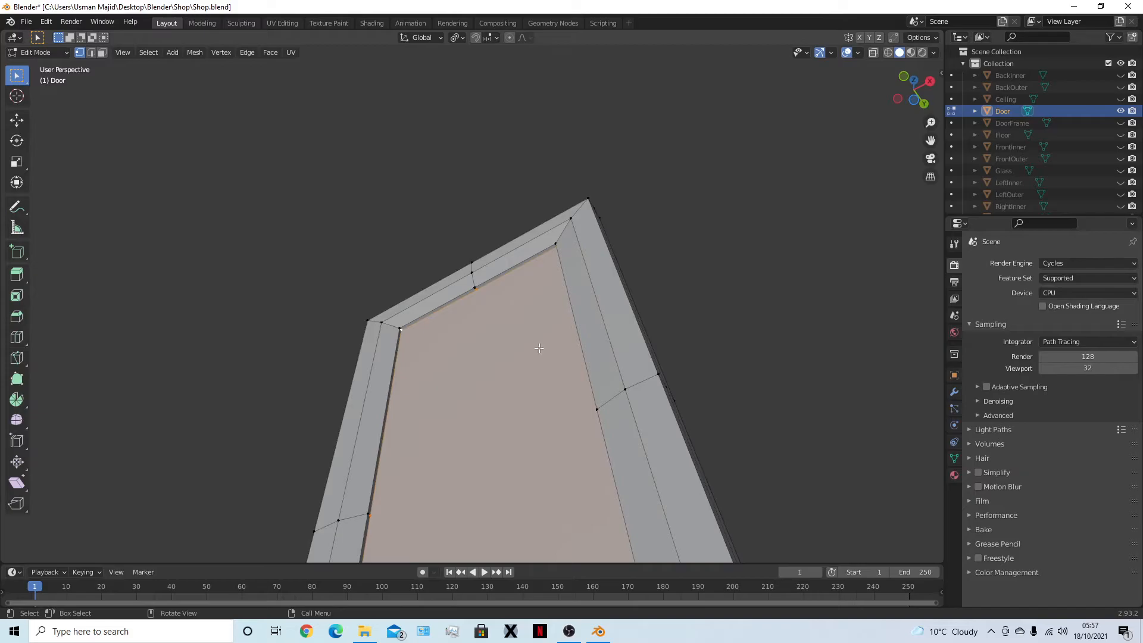
key("3")
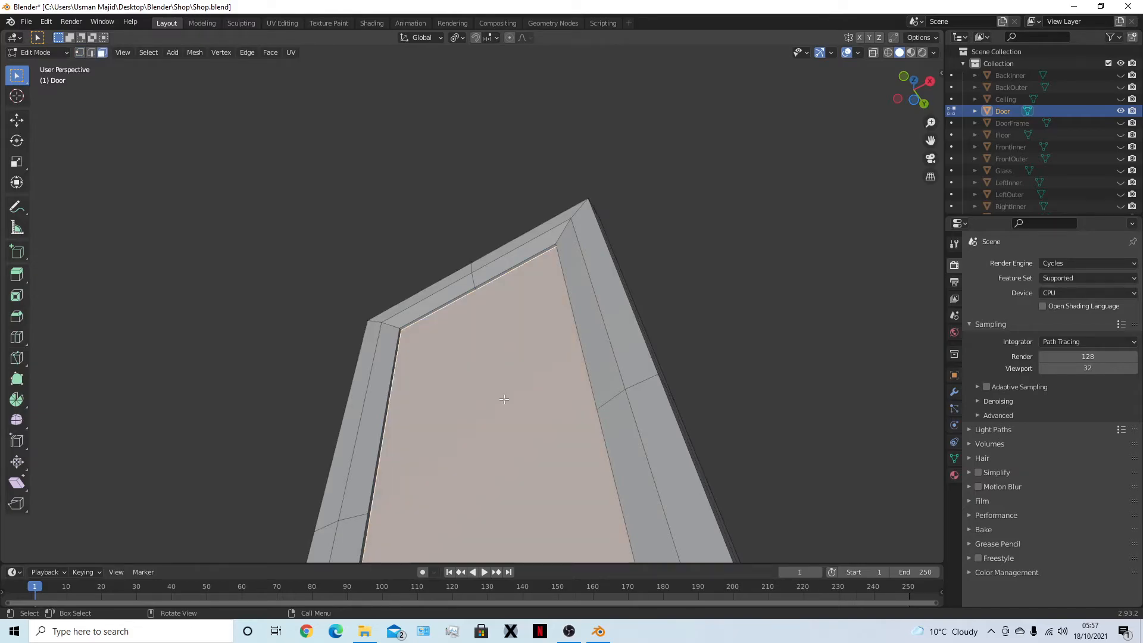
Separate the faces filling the door opening from the Door mesh into their own object
left_click(725, 350)
left_click(462, 373)
middle_click_drag(462, 373, 547, 406)
key("p")
left_click(548, 406)
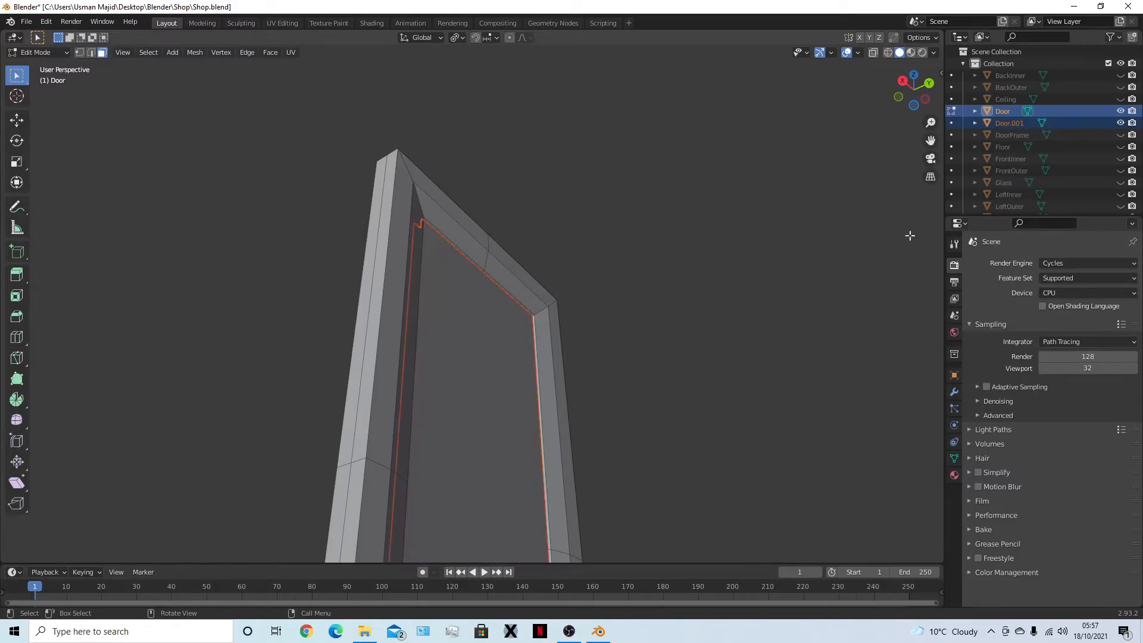
Rename the separated panel object as DoorGlass and return to Object Mode
double_click(1010, 123)
type("Door")
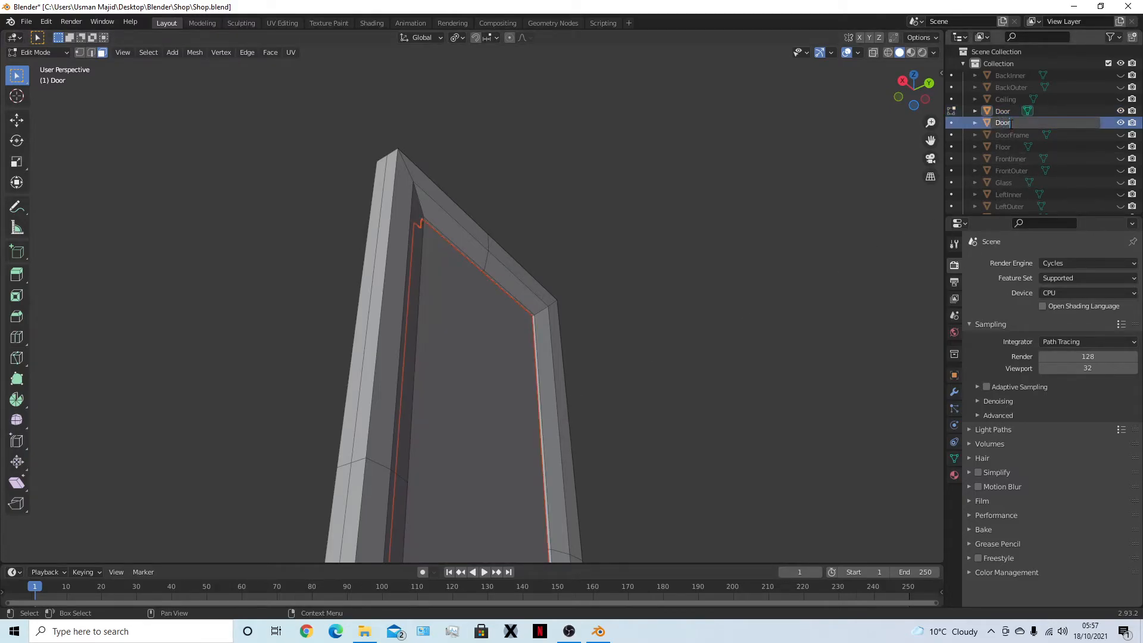
type("Glass")
key("Return")
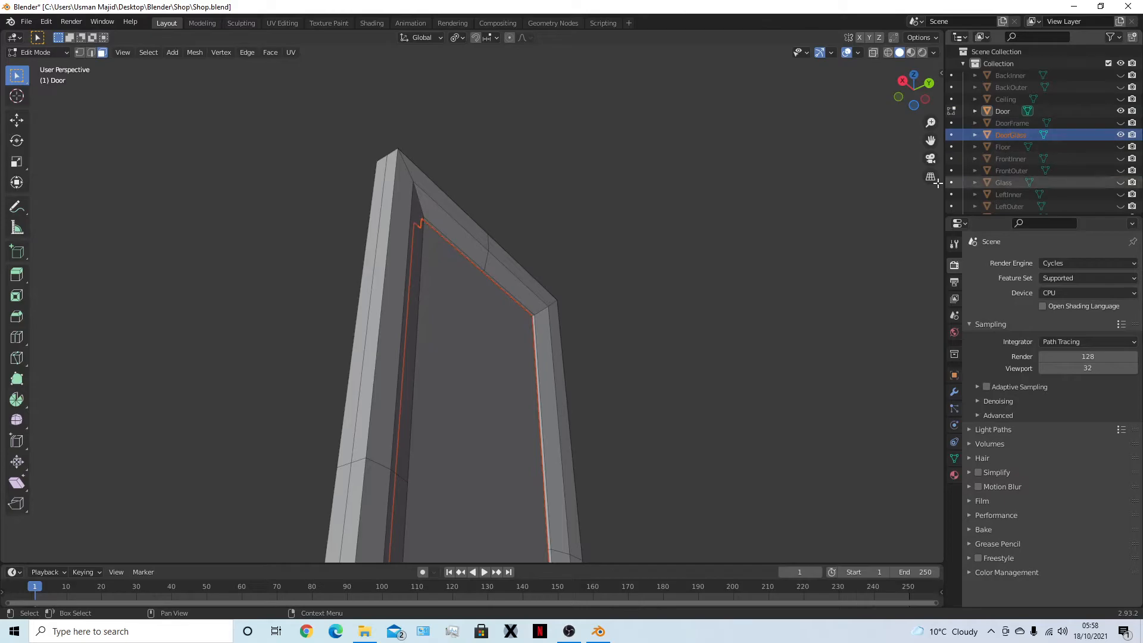
key("Tab")
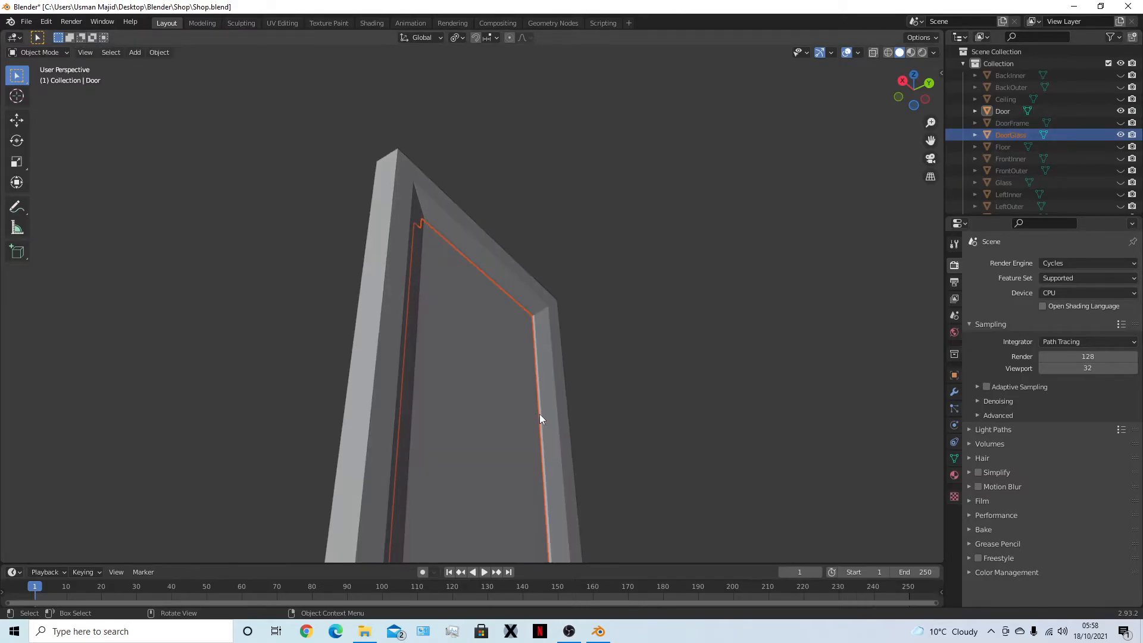
Hide DoorGlass and examine the inner groove of the Door border up close in Edit Mode
key("h")
middle_click_drag(556, 427, 492, 288)
left_click(491, 284)
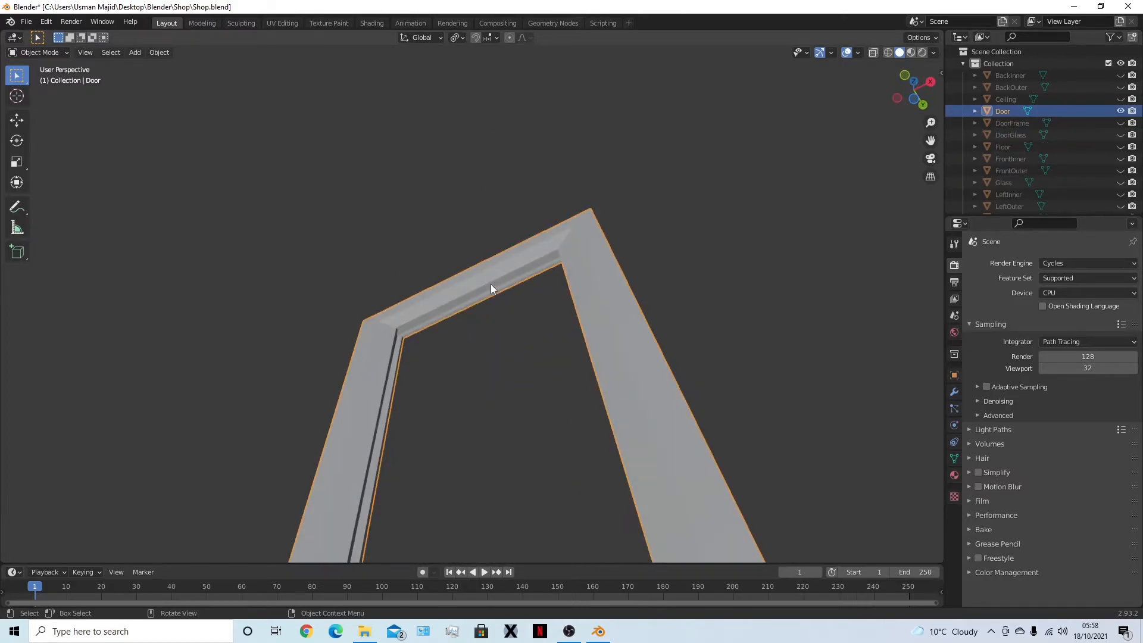
key("Tab")
scroll(527, 359, "up", 3)
middle_click_drag(554, 393, 502, 344)
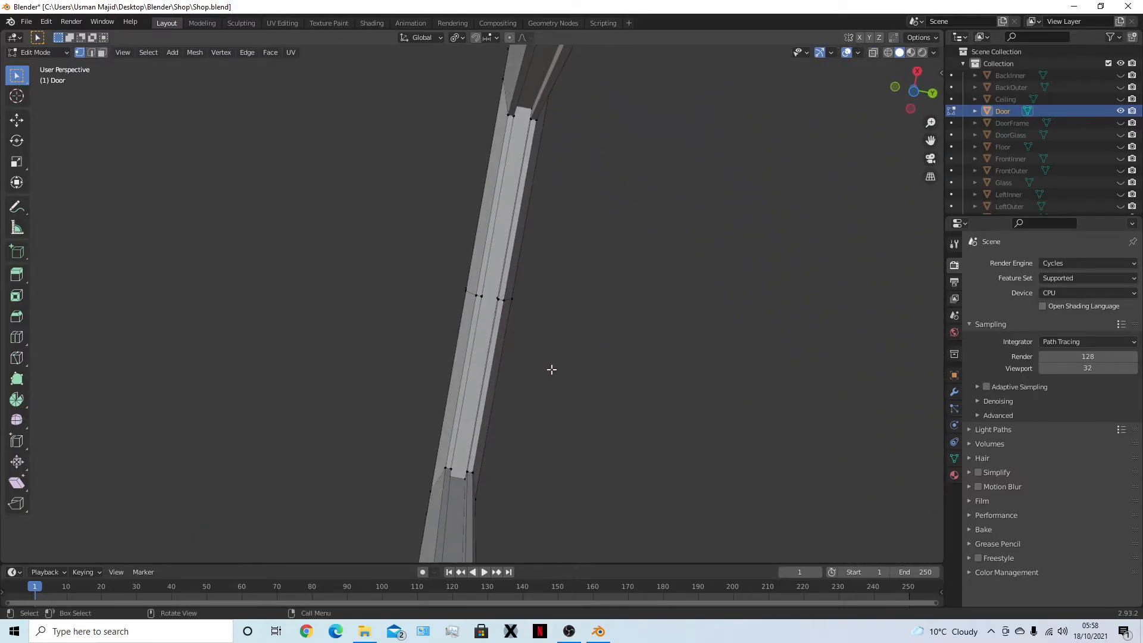
key("Tab")
middle_click_drag(552, 374, 649, 476)
scroll(569, 414, "down", 5)
View DoorGlass on its own with the Door hidden, save the file, and unhide the Door
key("h")
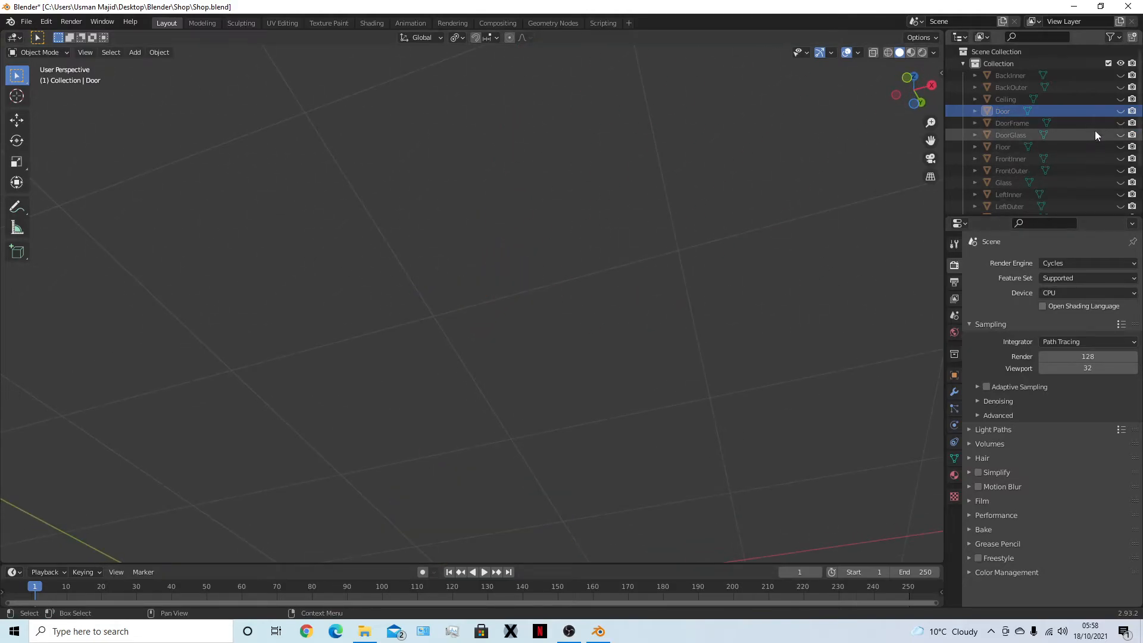
left_click(1121, 136)
key("ctrl+s")
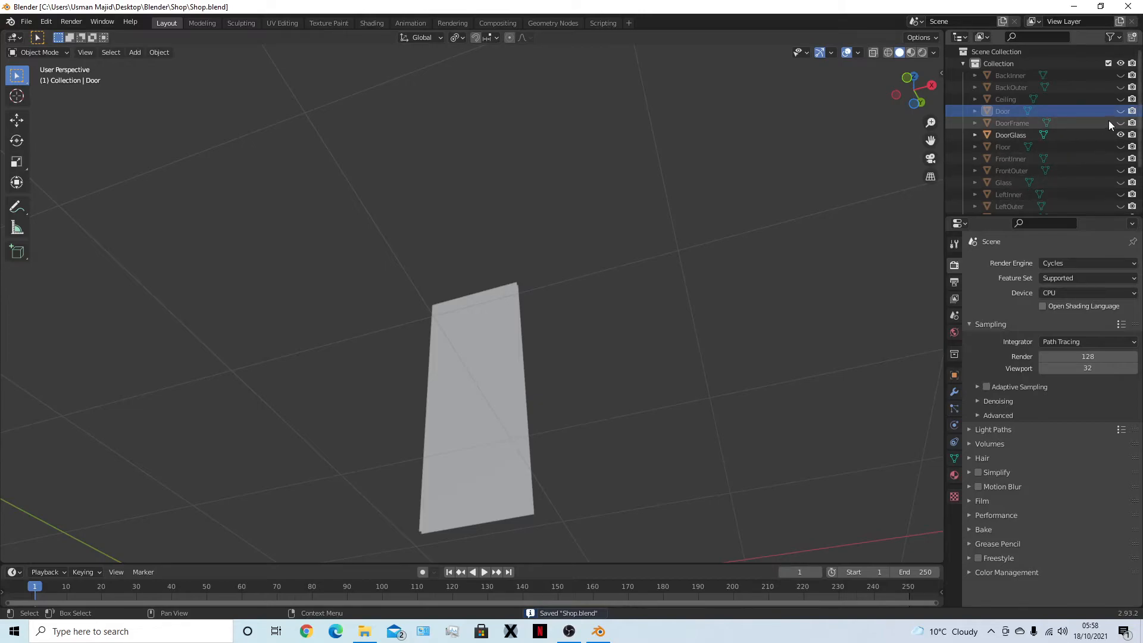
left_click(1121, 111)
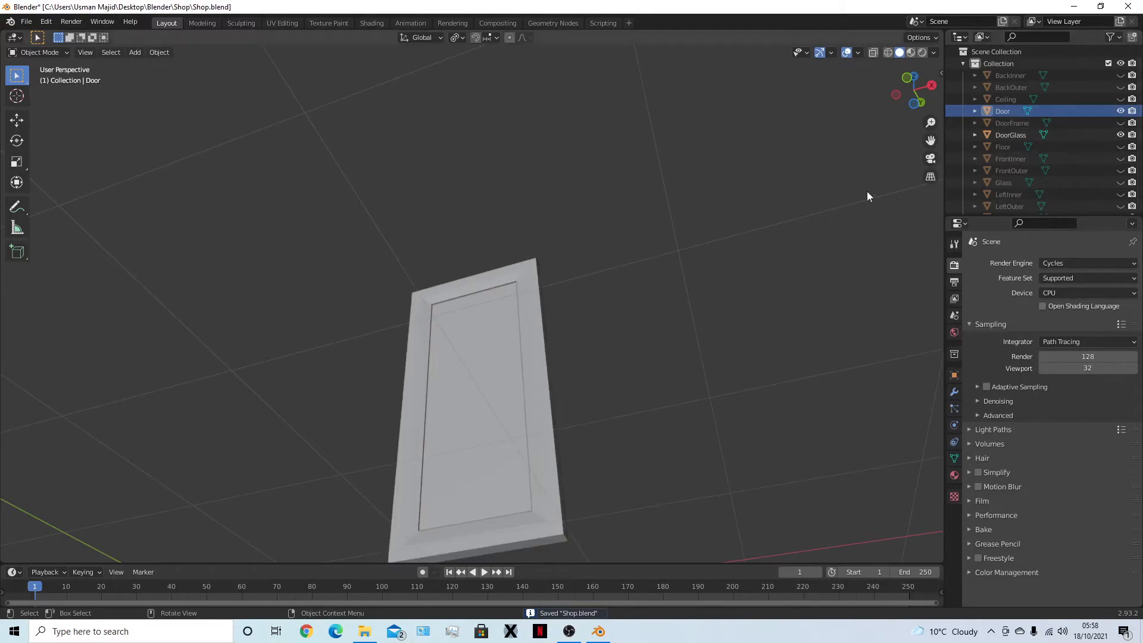
left_click(513, 358)
scroll(524, 357, "up", 2)
key("Tab")
key("Tab")
left_click(713, 327)
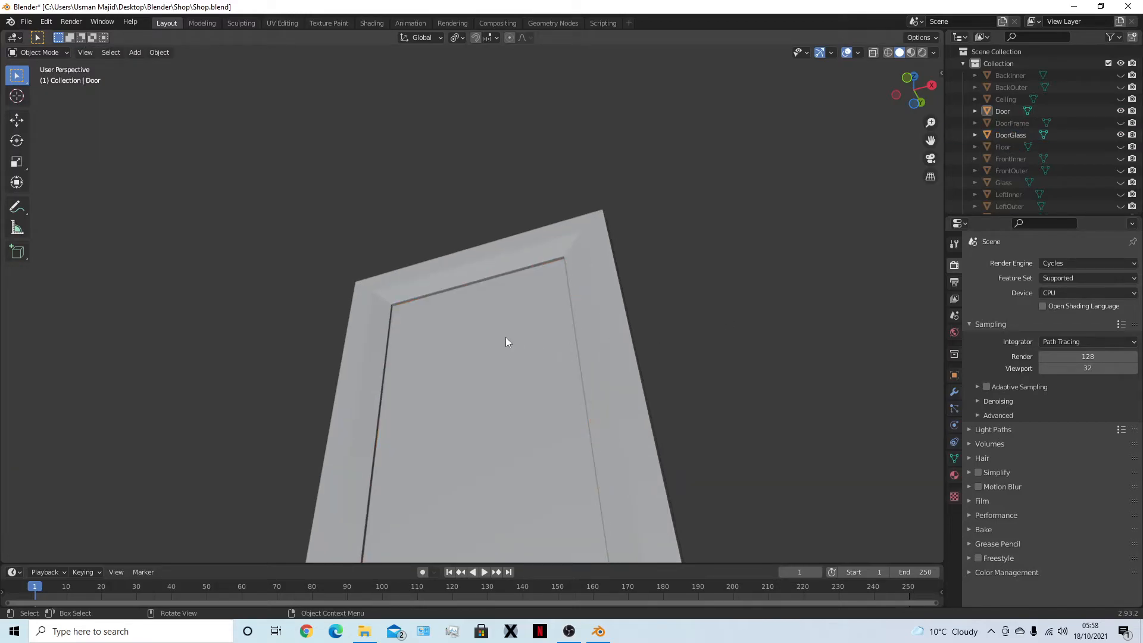
Try to scale the whole DoorGlass mesh along the global Y axis in wireframe view, undo it, and return to solid Object Mode
left_click(461, 317)
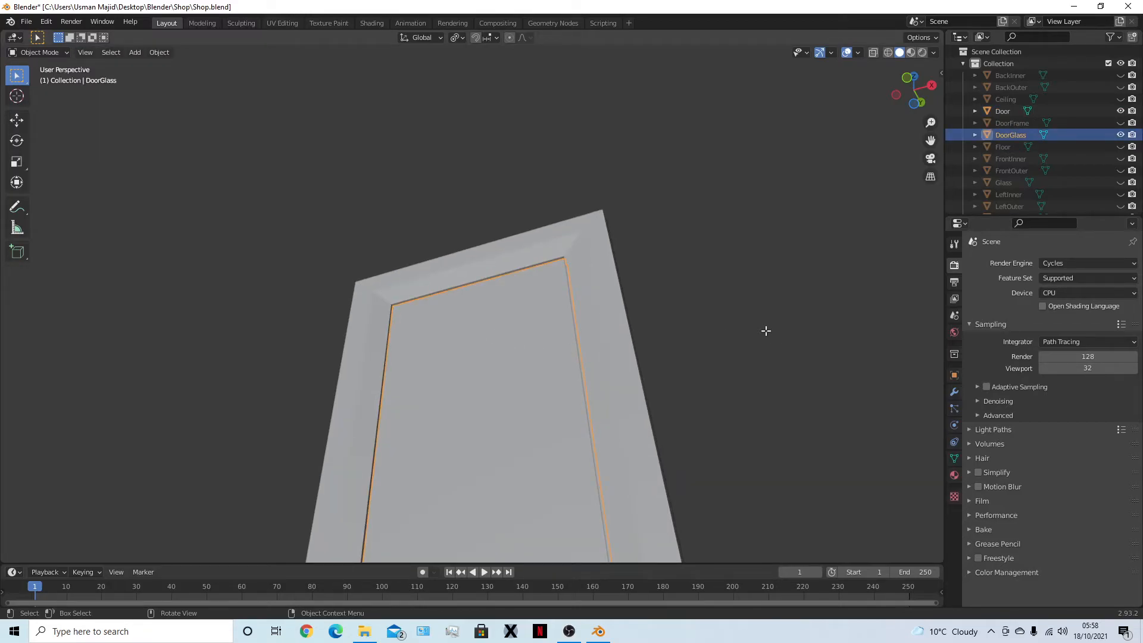
key("Tab")
mouse_move(668, 331)
middle_mouse_down()
mouse_move(623, 363)
mouse_move(375, 344)
mouse_move(536, 373)
mouse_move(499, 421)
mouse_move(441, 385)
mouse_move(520, 406)
mouse_move(536, 391)
mouse_move(481, 405)
mouse_move(500, 409)
middle_mouse_up()
key("alt+z")
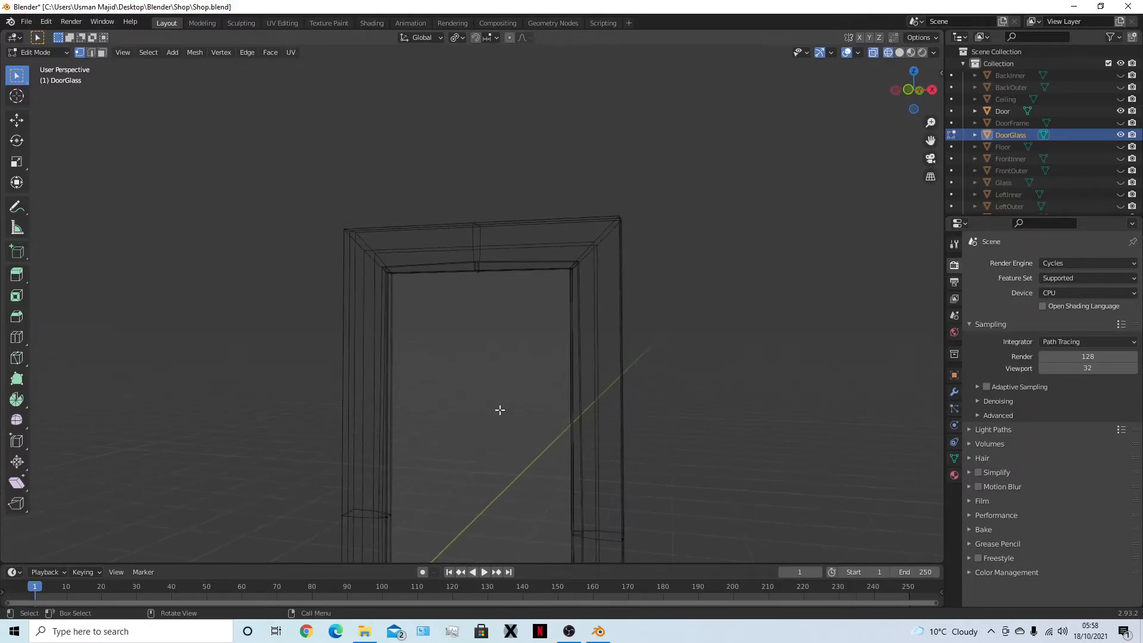
key("a")
middle_click_drag(679, 391, 590, 418)
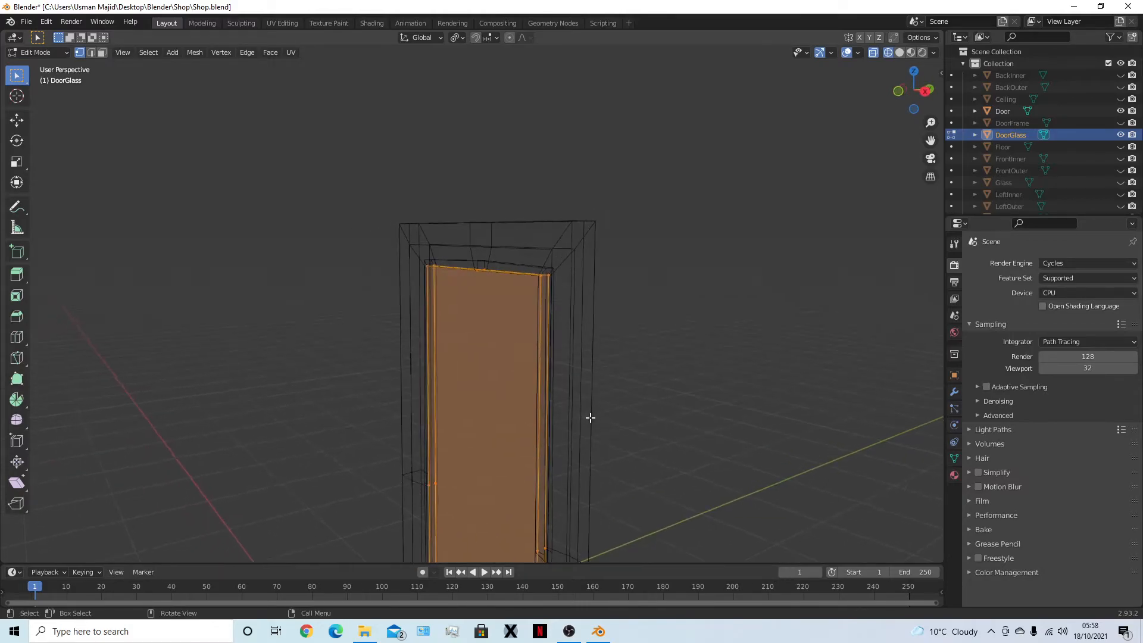
key("s")
key("y")
type("0.")
type("4")
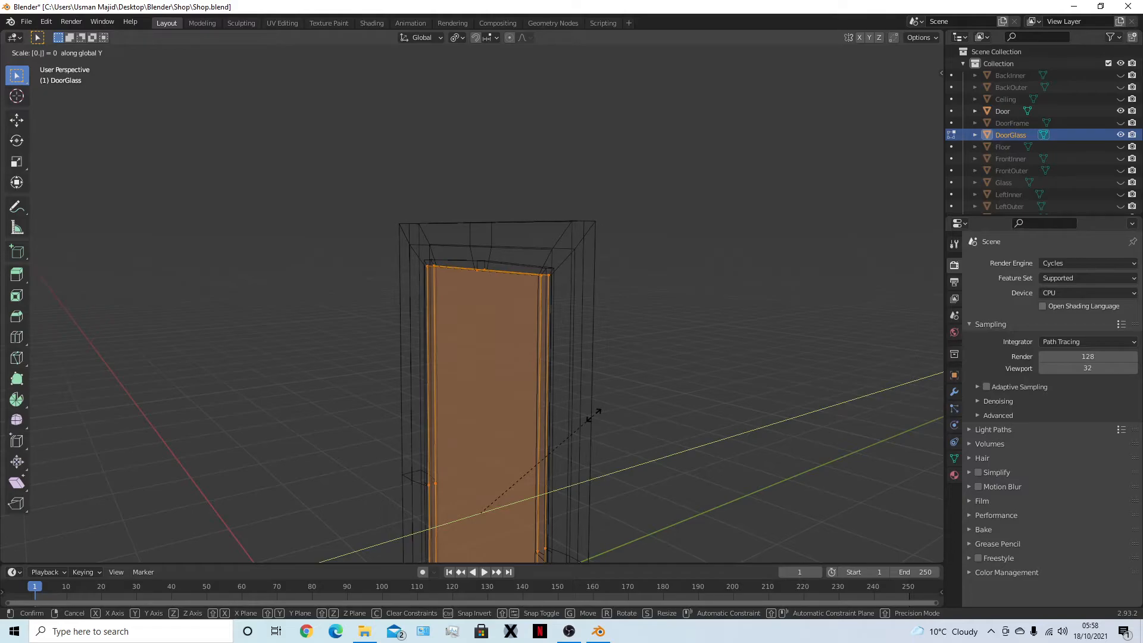
key("BackSpace")
key("BackSpace")
left_click(594, 415)
key("ctrl+z")
key("ctrl+z")
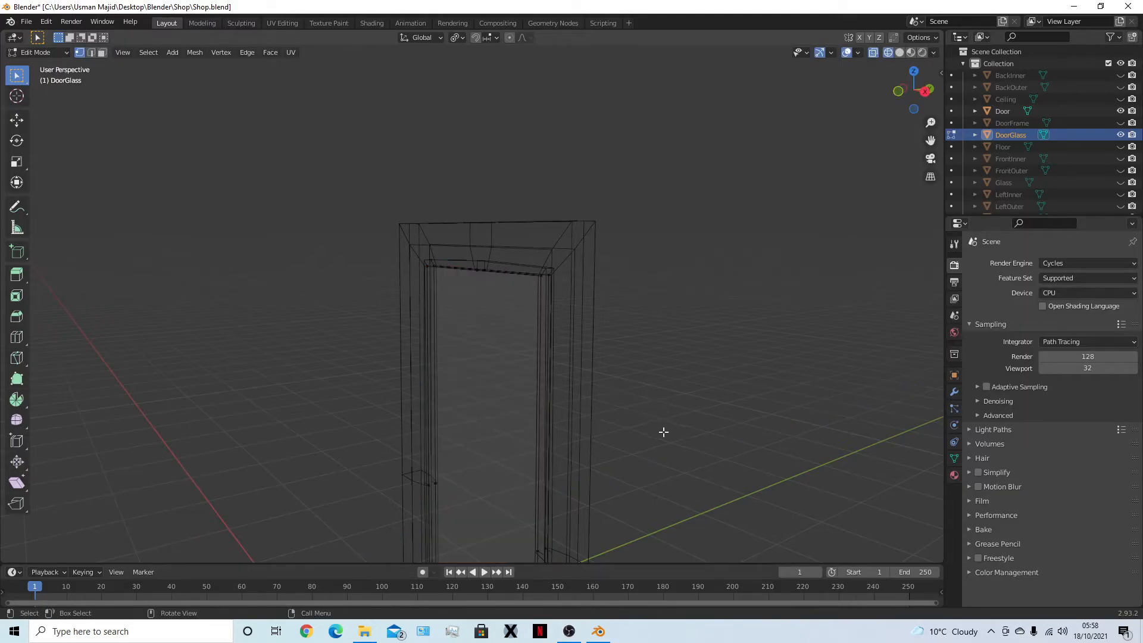
mouse_move(491, 444)
middle_mouse_down()
mouse_move(491, 464)
mouse_move(598, 432)
middle_mouse_up()
key("Tab")
key("shift+z")
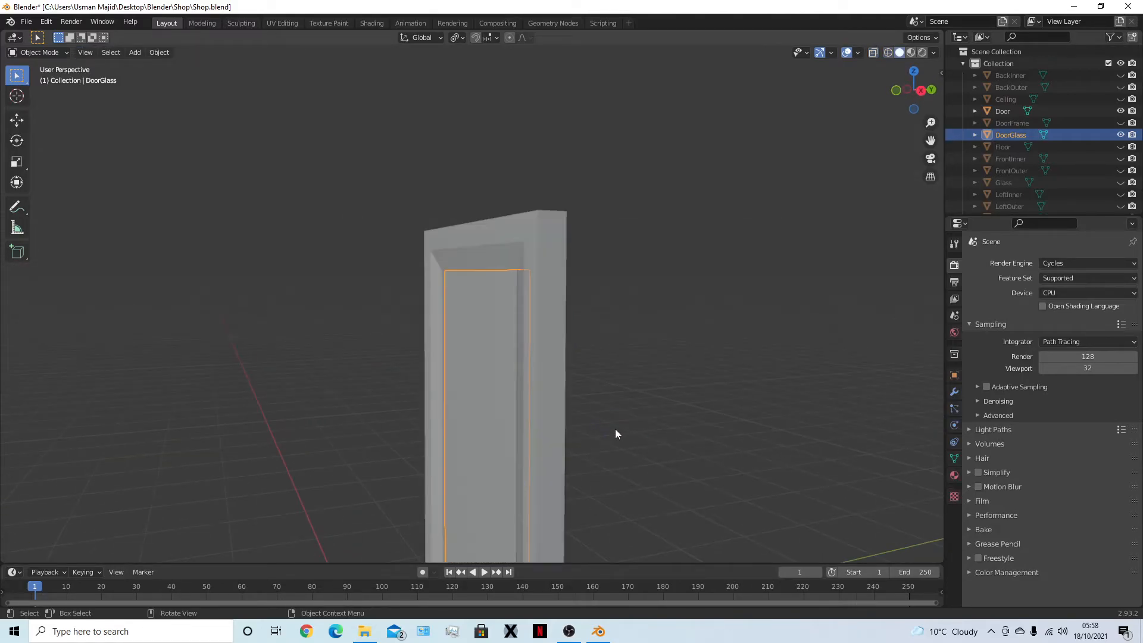
Check DoorGlass's separate faces in Edit Mode by selecting linked geometry from both sides of the door
left_click(710, 433)
left_click(507, 415)
key("Tab")
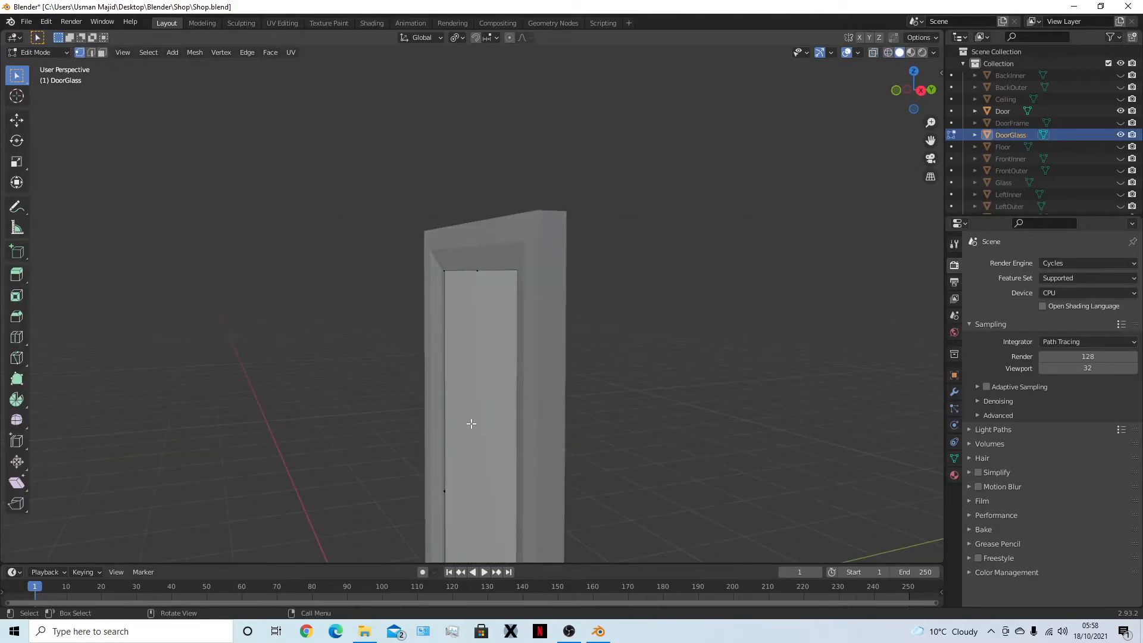
key("l")
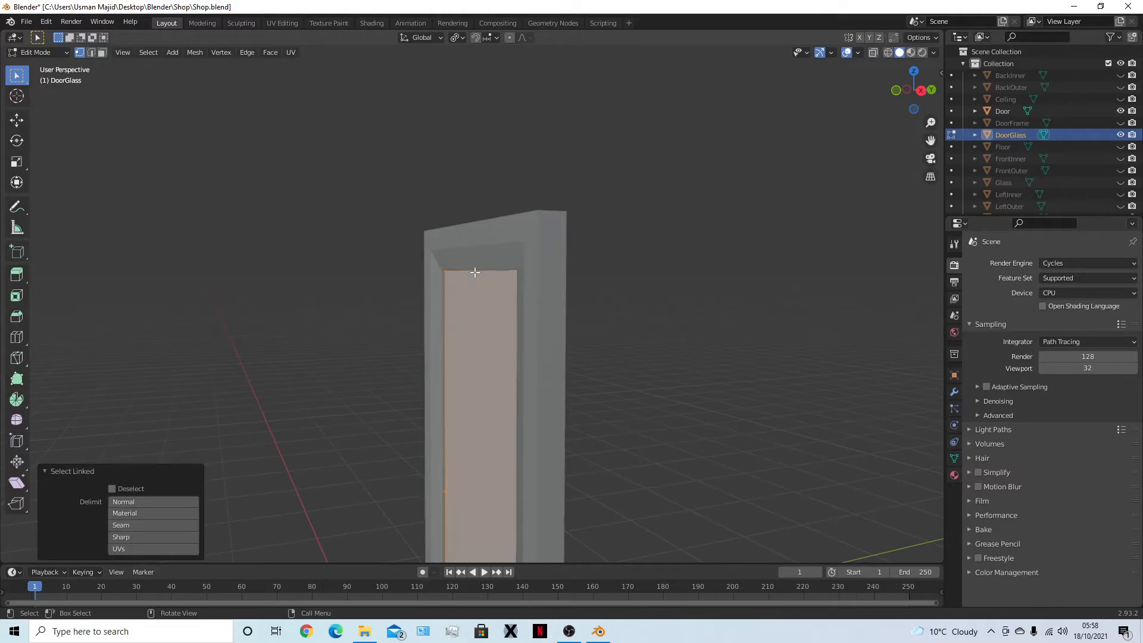
middle_click_drag(520, 385, 578, 435)
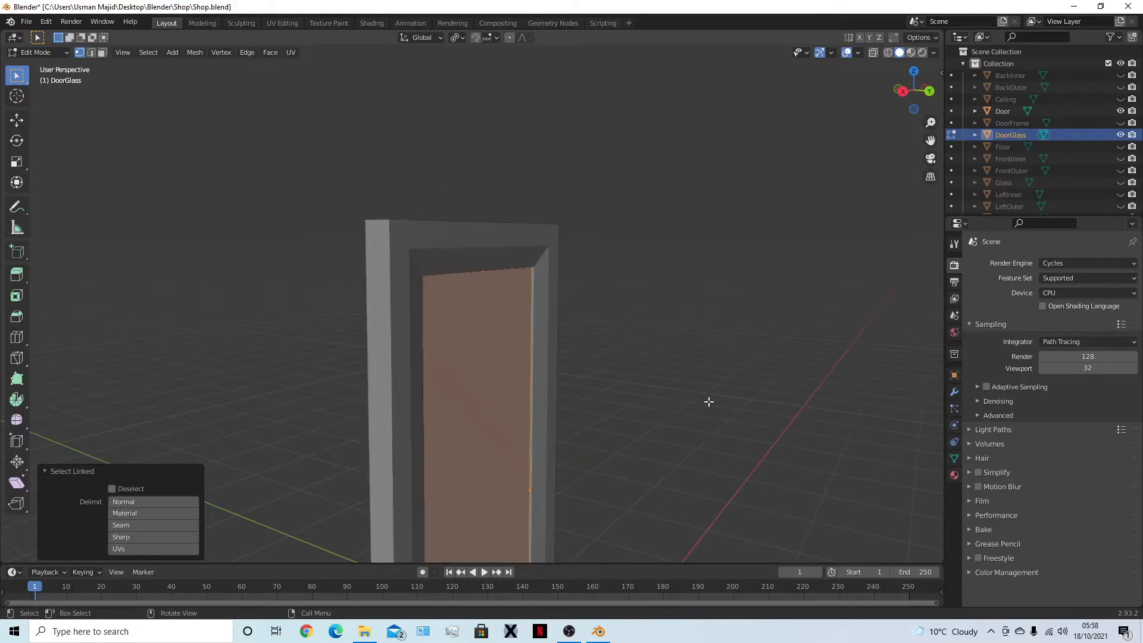
left_click(547, 297)
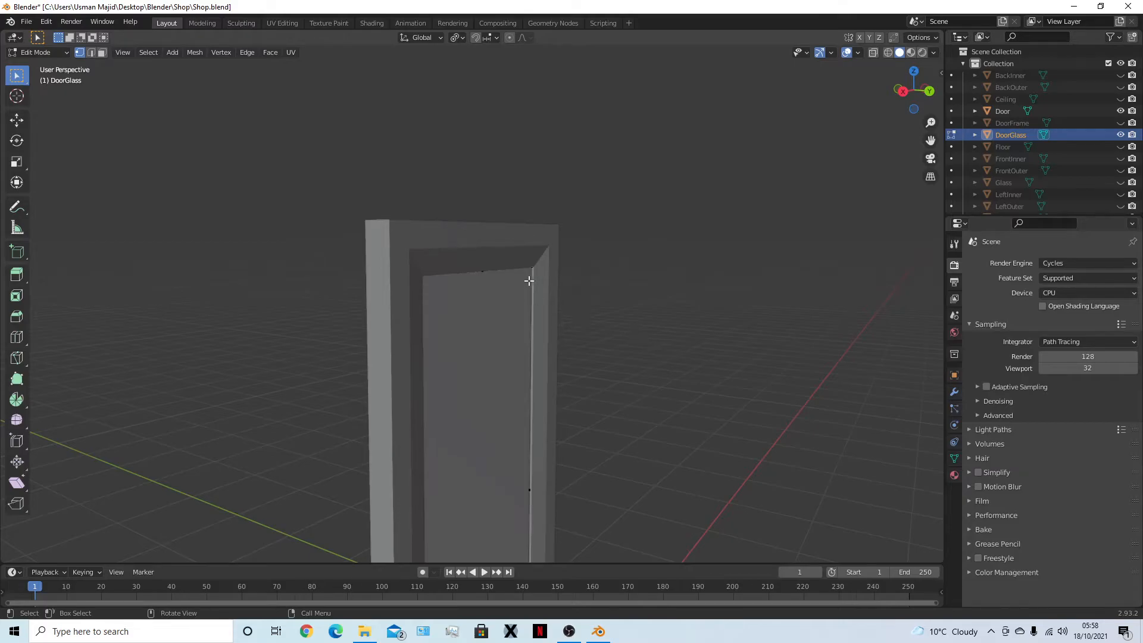
key("l")
middle_click_drag(645, 427, 676, 477)
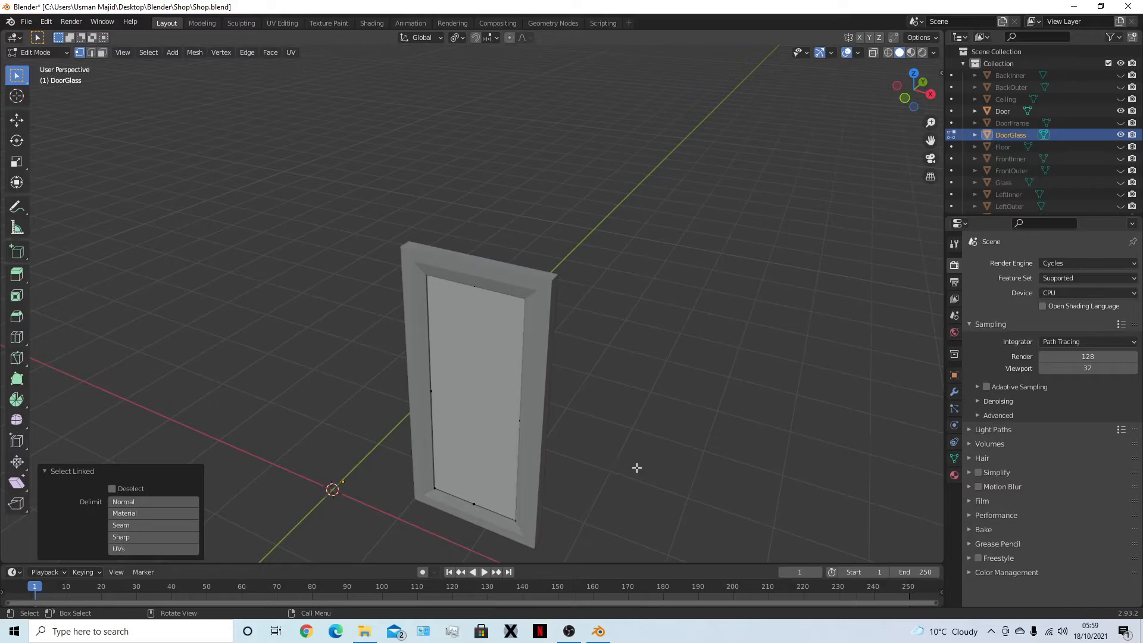
Hide the Door object and select the remaining DoorGlass panel
key("Tab")
left_click(524, 290)
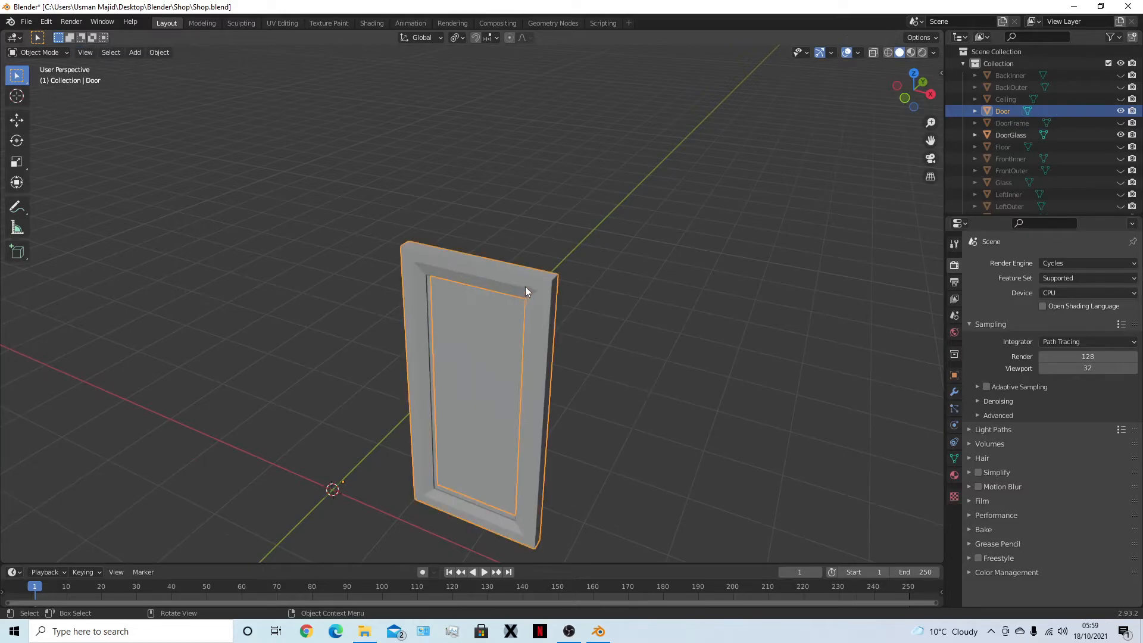
key("h")
left_click(503, 353)
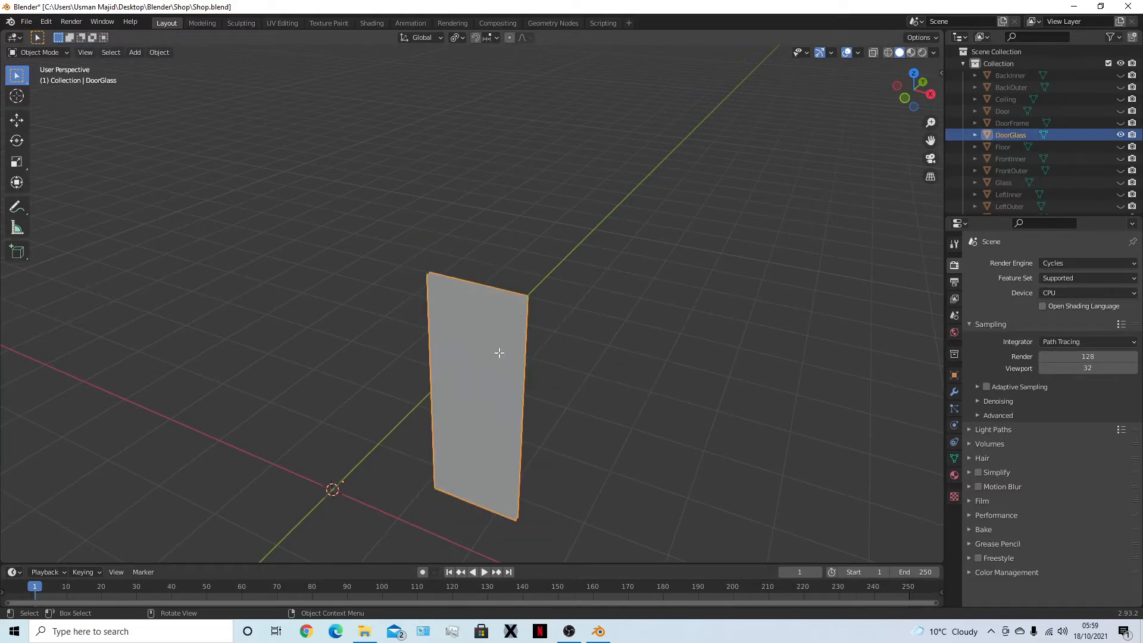
Examine the isolated DoorGlass mesh from several sides in Edit Mode, box-selecting its vertices to check its faces and edges
key("Tab")
middle_click_drag(519, 340, 387, 224)
left_click_drag(370, 209, 596, 331)
middle_click_drag(601, 337, 583, 406)
left_click_drag(482, 306, 532, 462)
middle_click_drag(530, 465, 517, 353)
left_click_drag(530, 375, 434, 439)
middle_click_drag(460, 449, 597, 463)
left_click_drag(408, 252, 467, 474)
middle_click_drag(421, 449, 456, 462)
key("Tab")
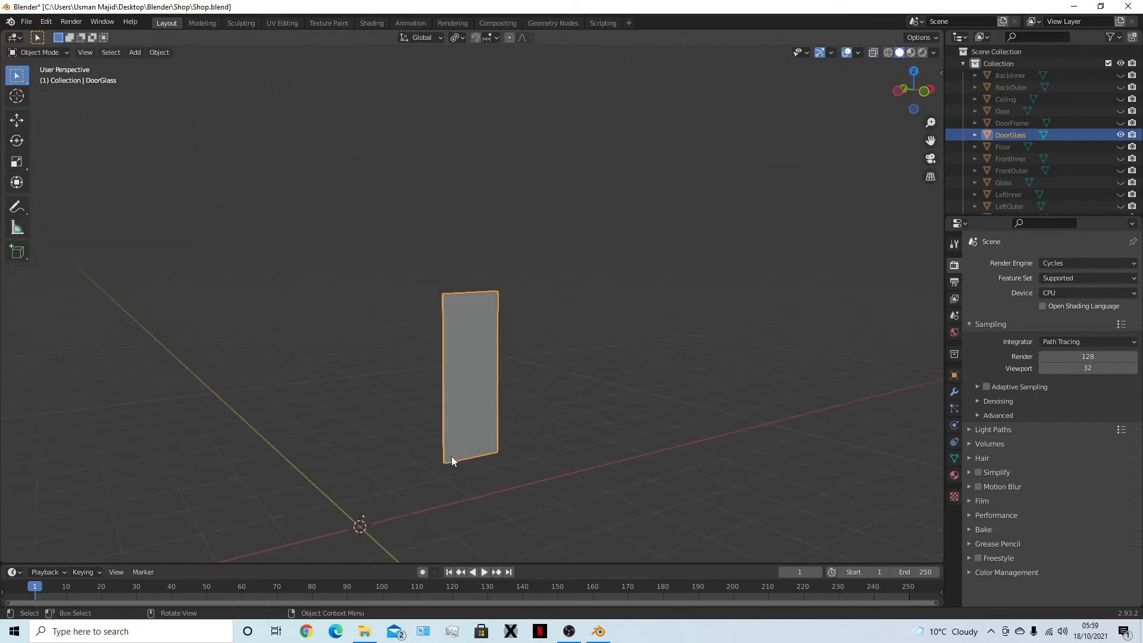
scroll(481, 411, "up", 3)
key("Tab")
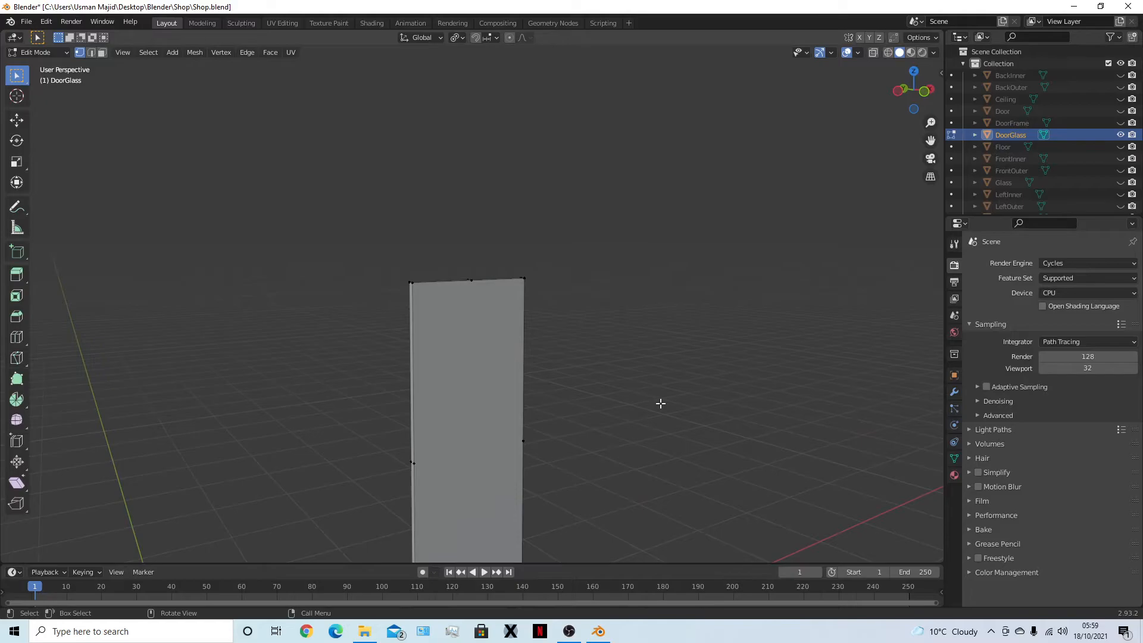
Check DoorGlass by selecting its linked geometry in Edit Mode, then return to Object Mode and save the file with nothing selected
key("l")
middle_click_drag(479, 429, 595, 439)
left_click(594, 442)
key("Tab")
key("Tab")
scroll(595, 414, "up", 2)
key("Tab")
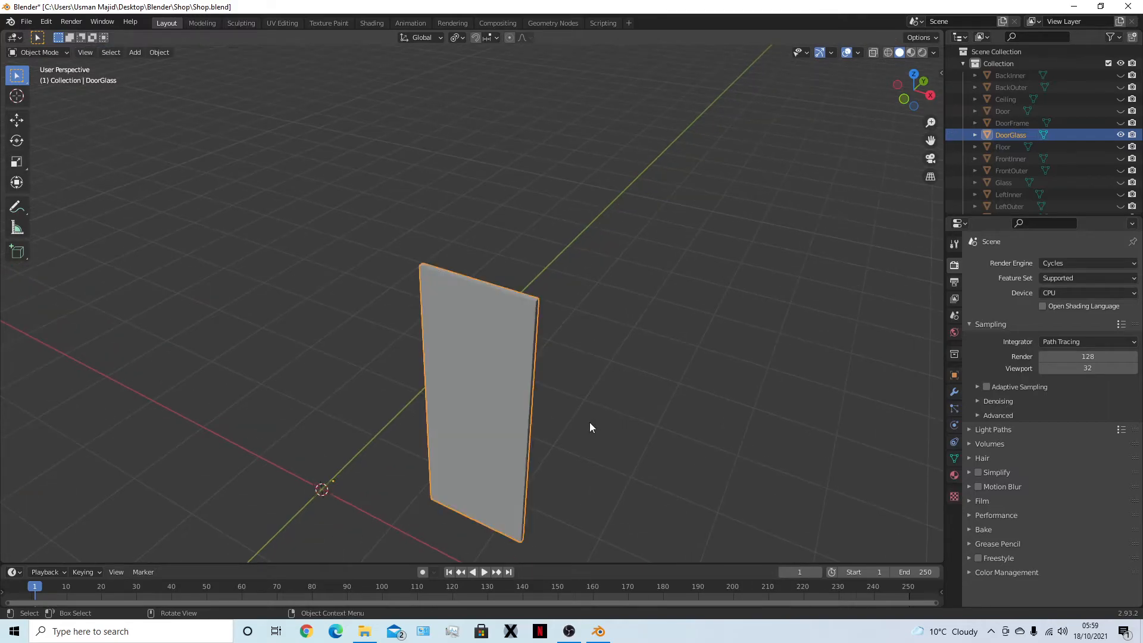
left_click(697, 289)
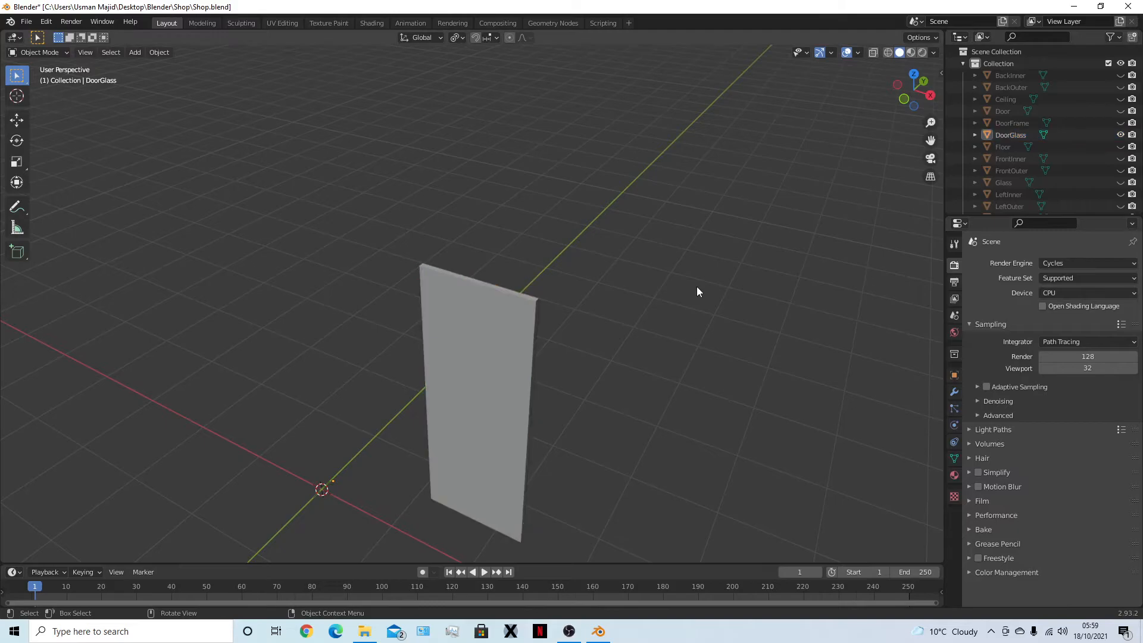
key("ctrl+s")
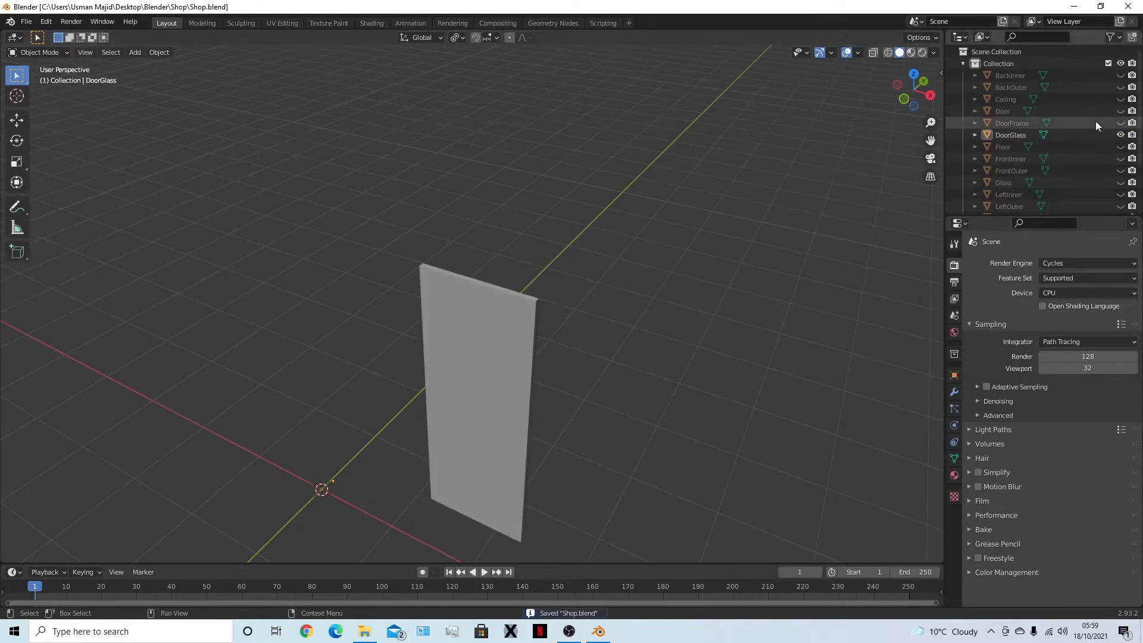
Unhide the Door object and select the DoorGlass panel inside its opening
left_click(1121, 110)
left_click(480, 386)
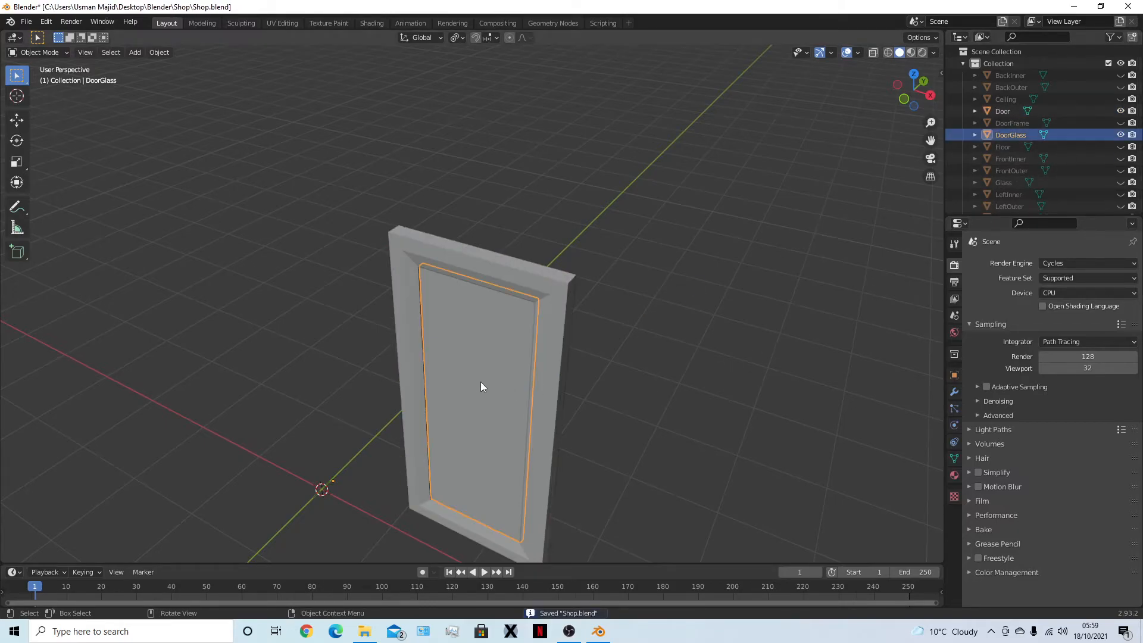
scroll(521, 401, "up", 6)
middle_click_drag(529, 380, 539, 157)
left_click(538, 156)
middle_click_drag(531, 214, 595, 249)
left_click(594, 292)
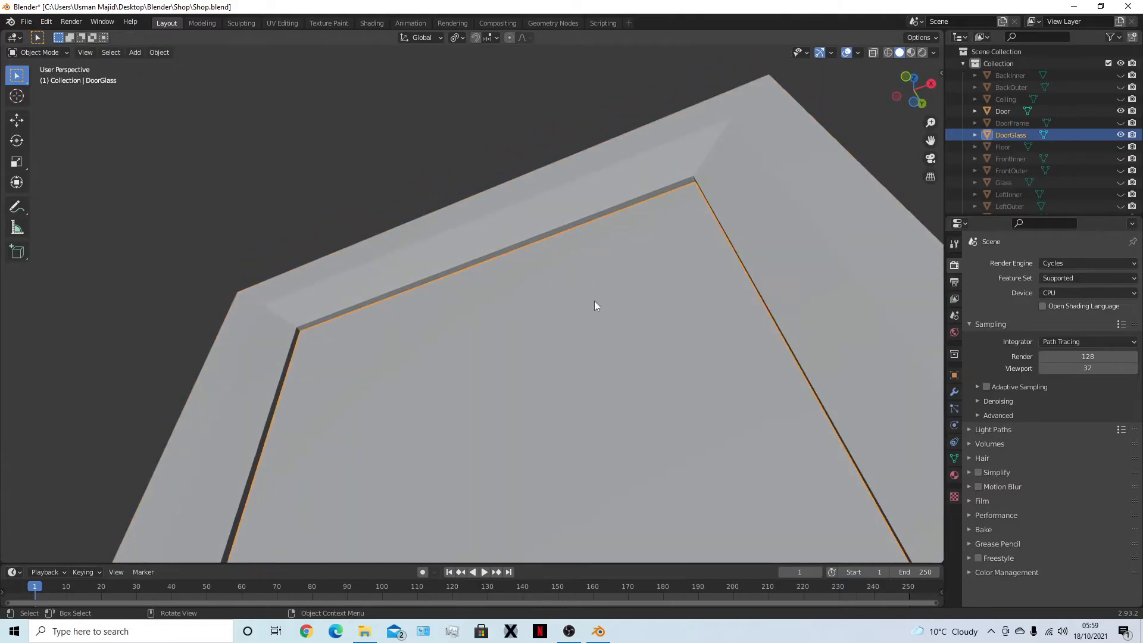
Try to scale the DoorGlass object along the global Y axis in Object Mode
key("s")
key("y")
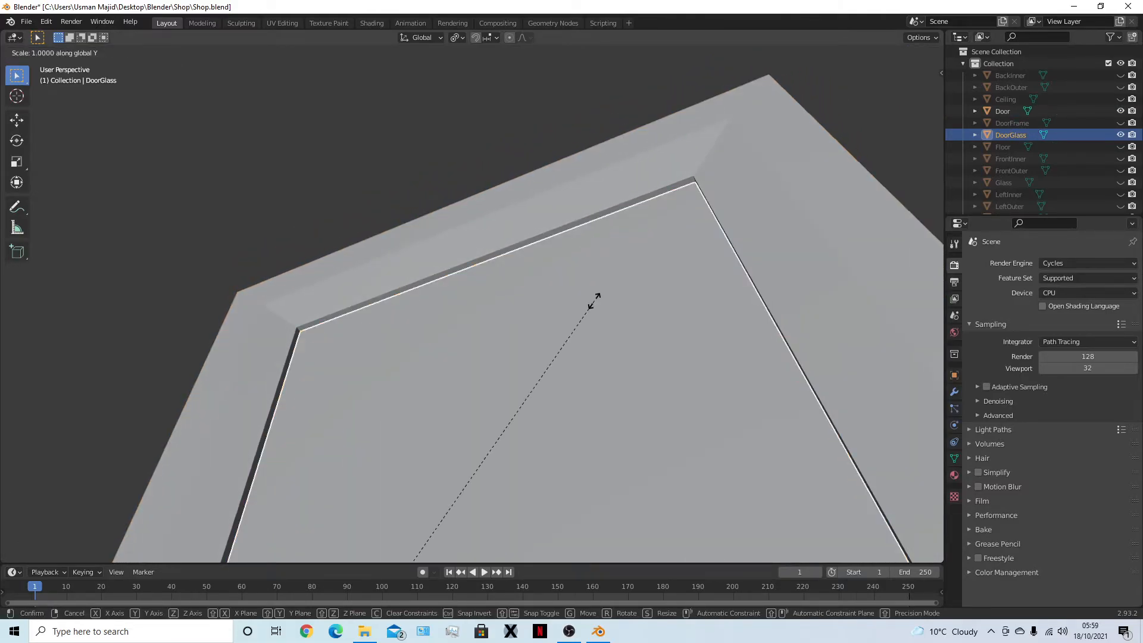
left_click(439, 248)
Switch the DoorGlass panel to Edit Mode with its whole mesh selected
scroll(492, 445, "down", 5)
middle_click_drag(479, 442, 500, 487)
scroll(500, 487, "down", 8)
scroll(516, 480, "up", 4)
key("Tab")
scroll(502, 468, "up", 4)
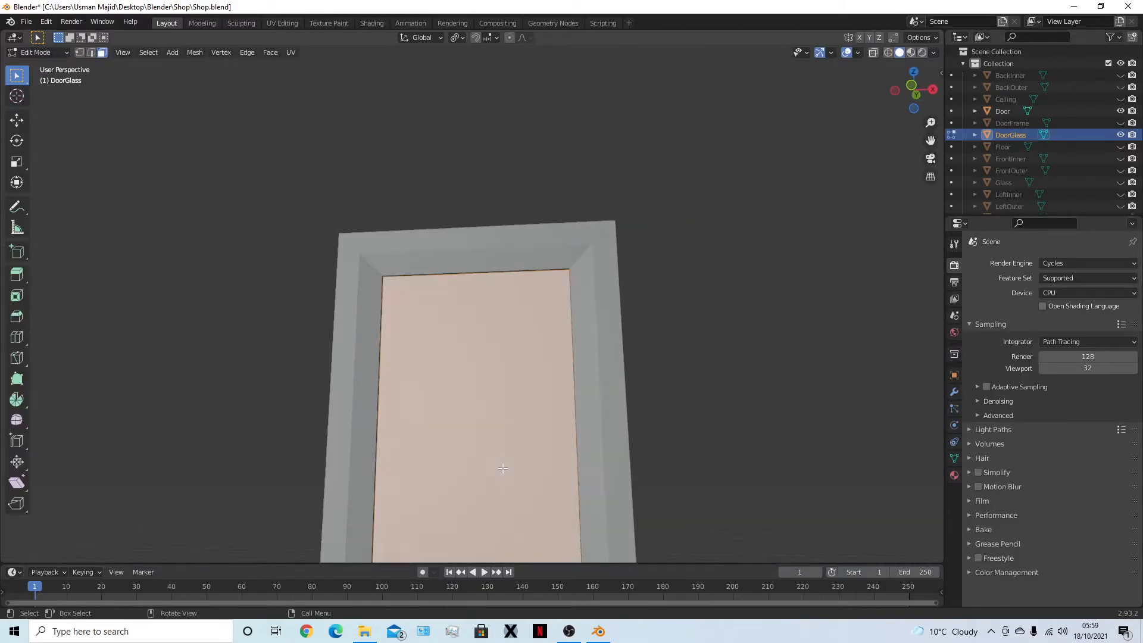
Try to scale the selected DoorGlass mesh freely along the global Y axis
key("s")
key("y")
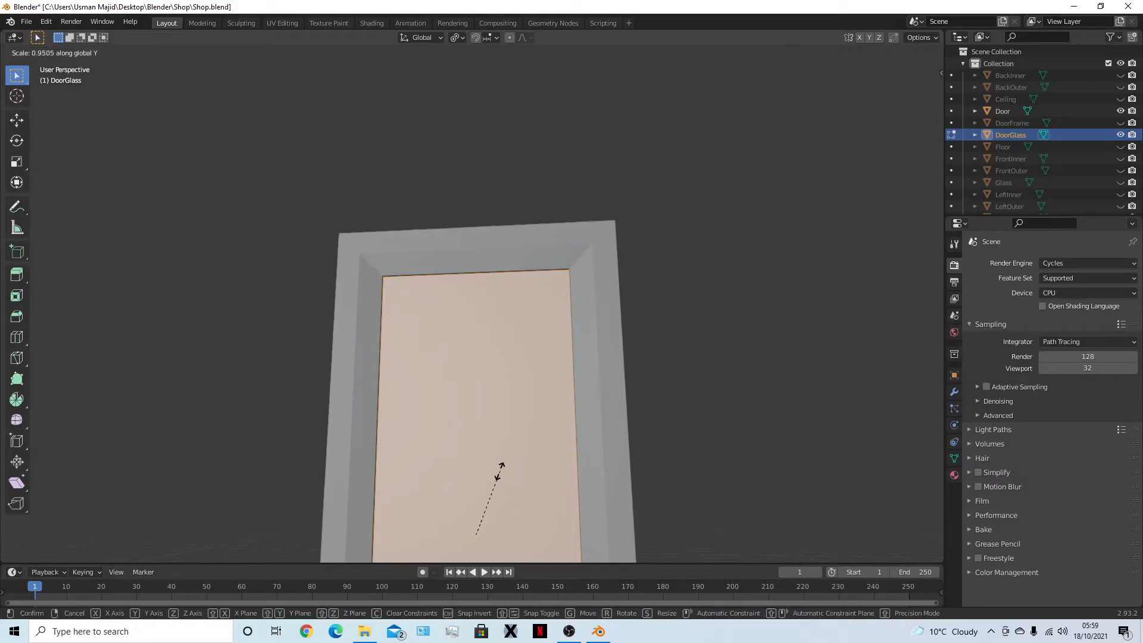
left_click(363, 204)
scroll(477, 274, "up", 5)
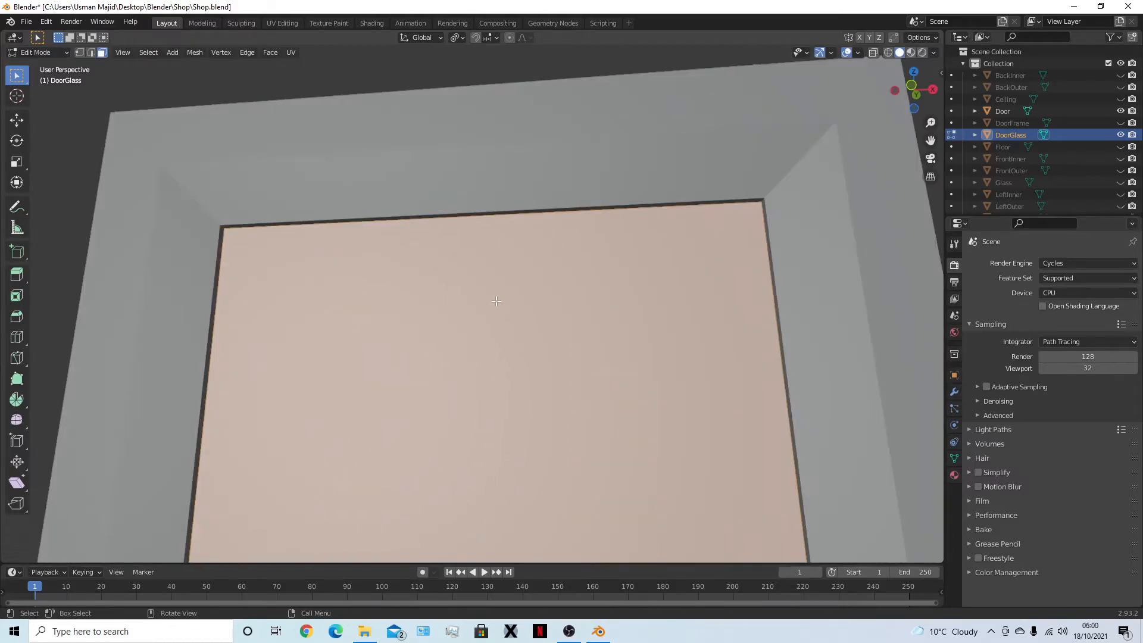
middle_click_drag(477, 273, 458, 287)
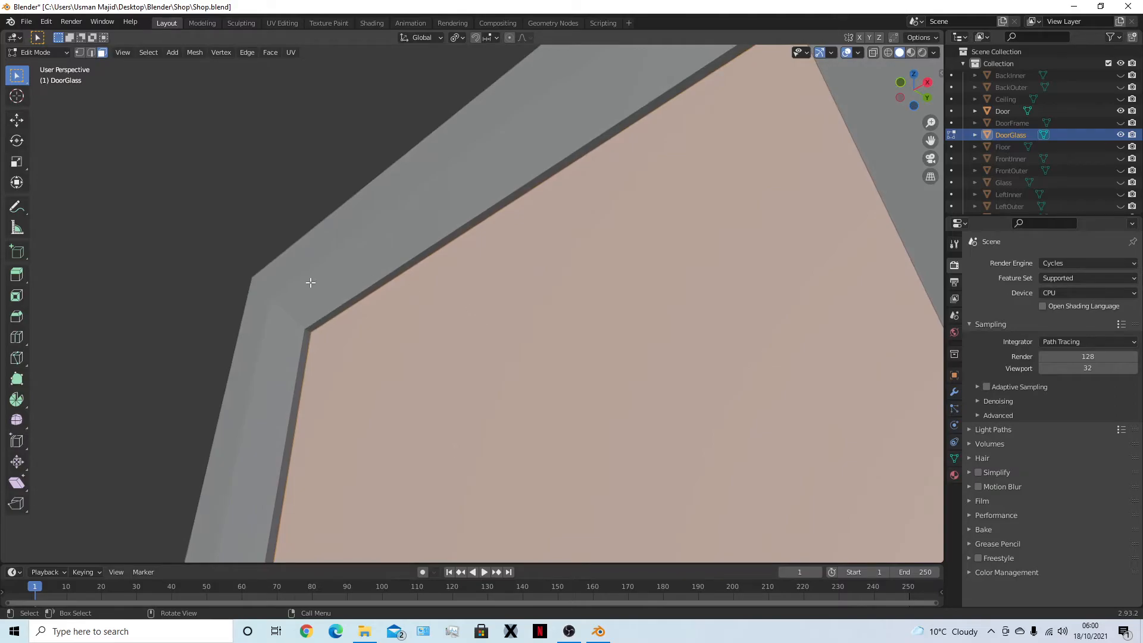
key("s")
key("y")
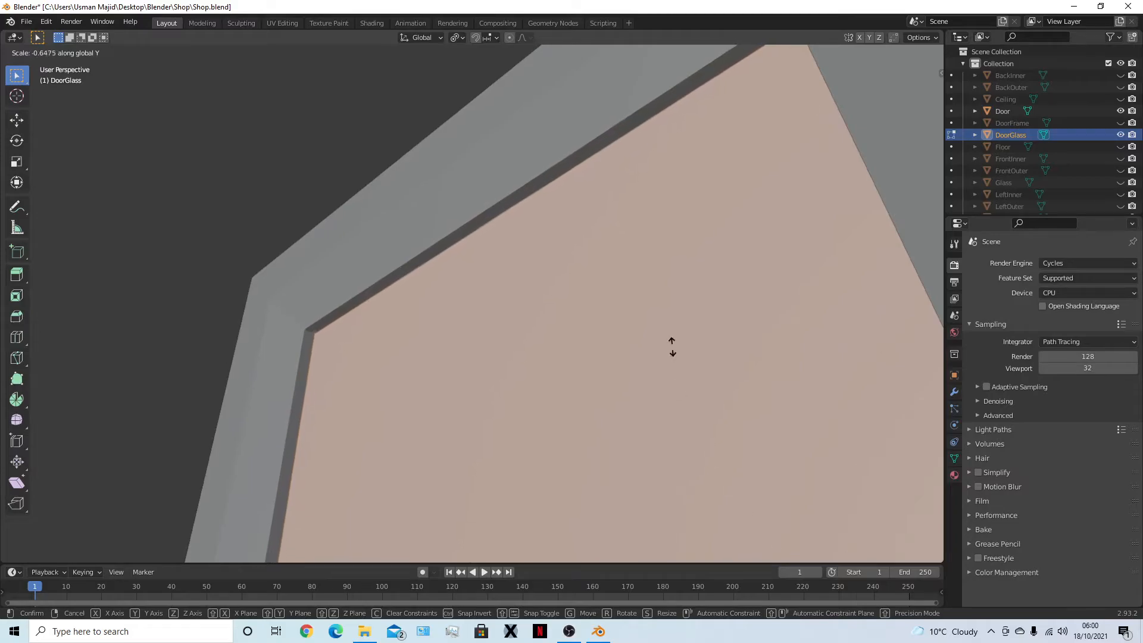
right_click(756, 339)
Try scaling the DoorGlass mesh to 0.2 along the global Y axis and check its edge against the door border
scroll(552, 268, "up", 4)
middle_click_drag(452, 201, 351, 361)
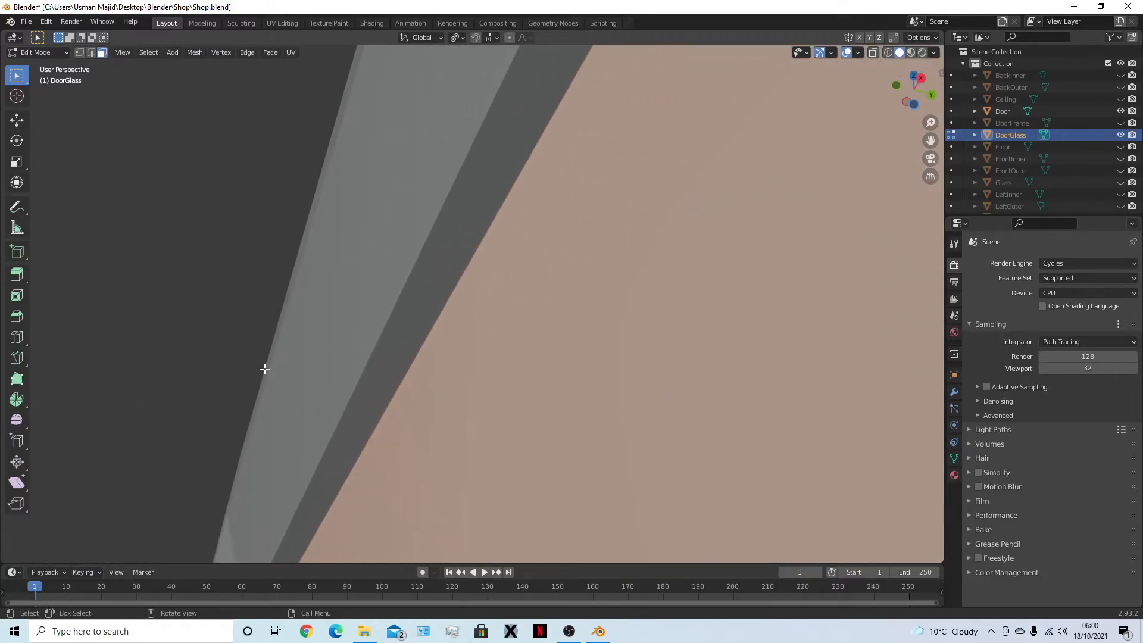
type("sy0.2")
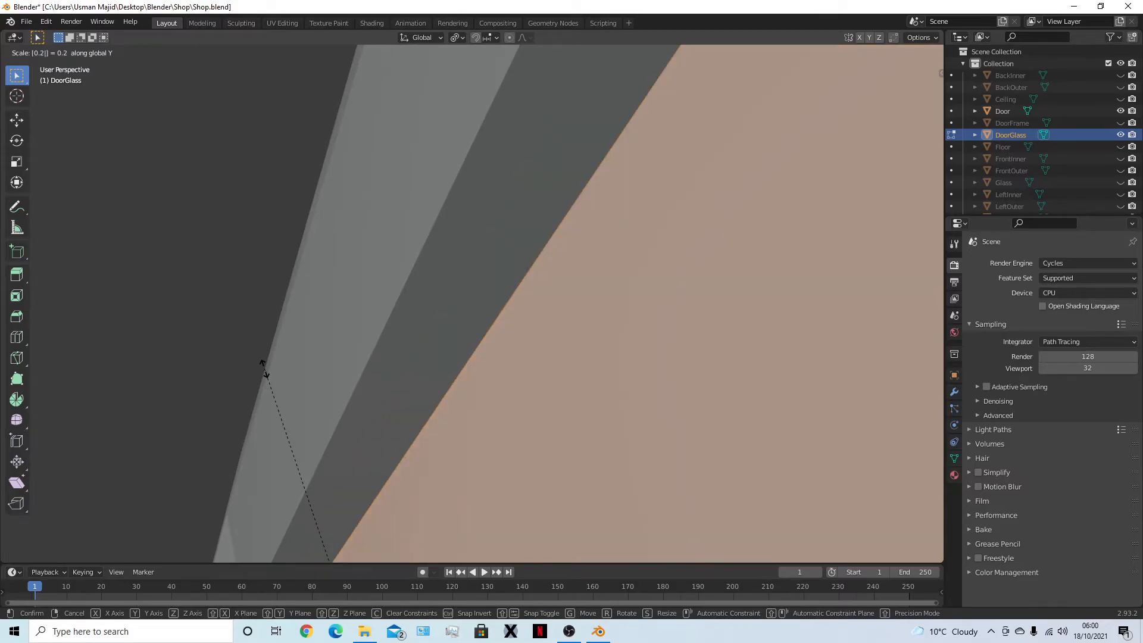
key("Return")
key("g")
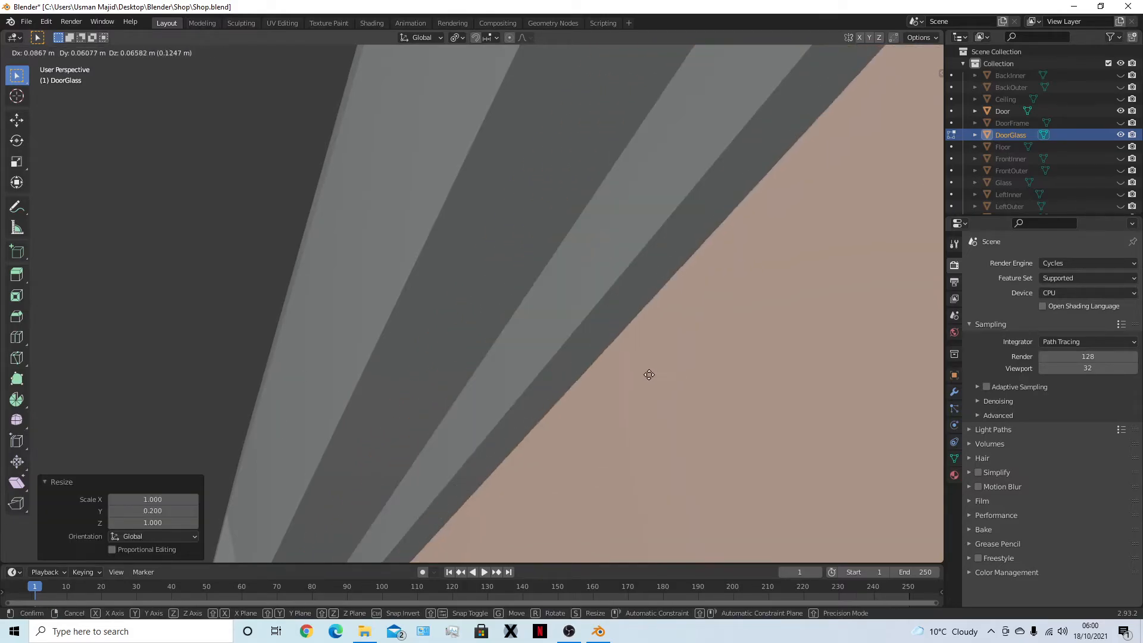
key("Escape")
middle_click_drag(598, 482, 556, 526)
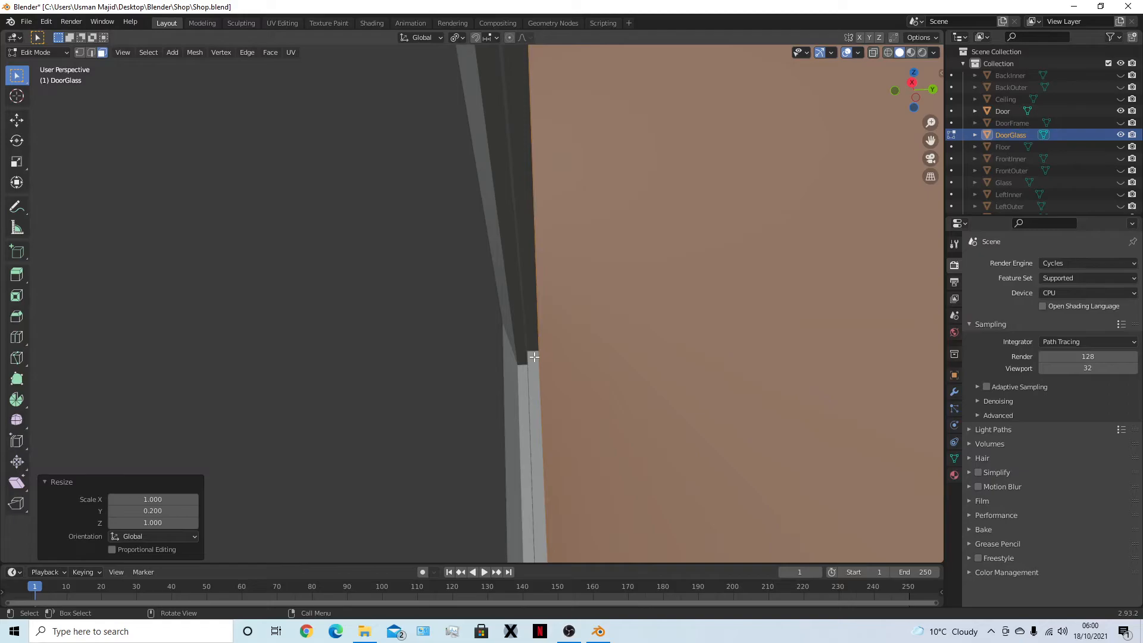
middle_click_drag(534, 357, 520, 441)
Select the whole DoorGlass mesh and scale it by 0.9 along the global Y axis
left_click(369, 417)
left_click(681, 404)
key("a")
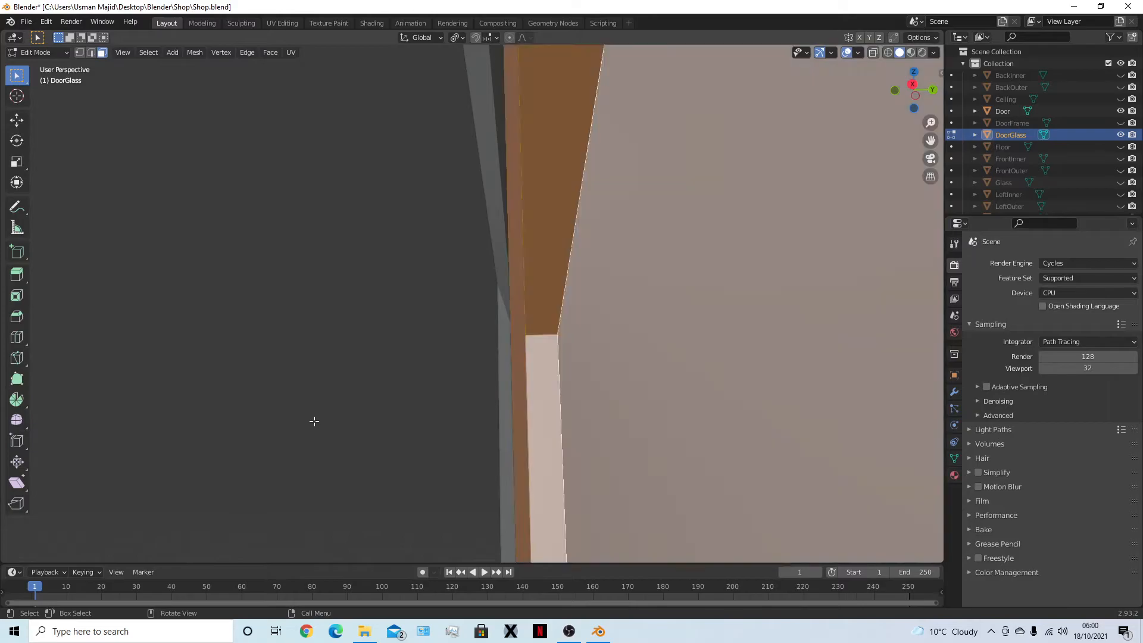
type("sy")
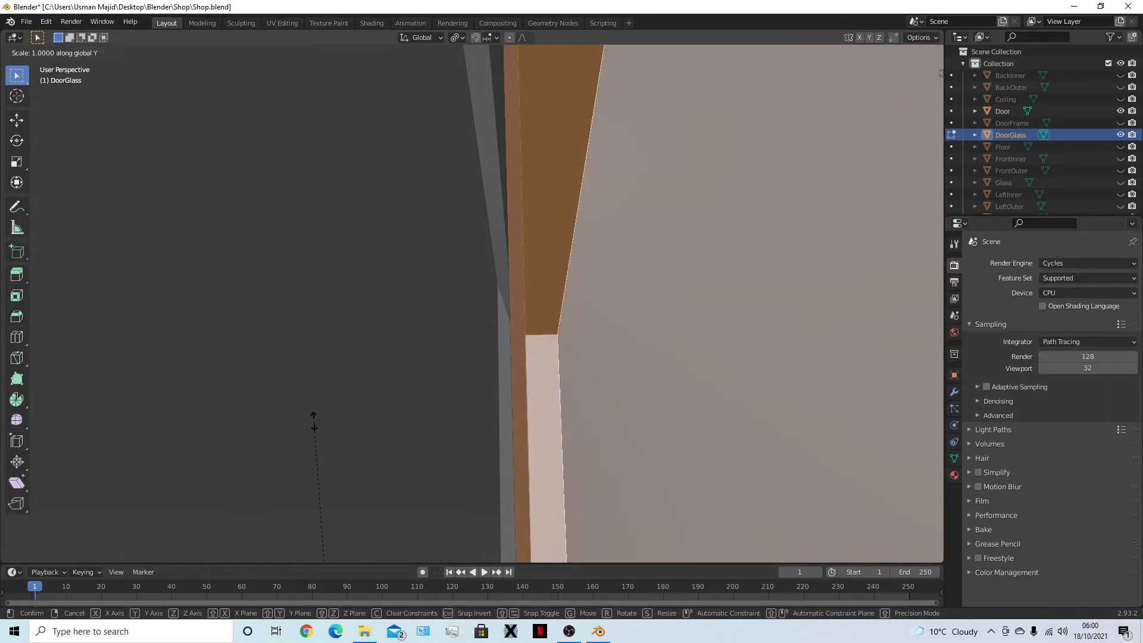
type("0")
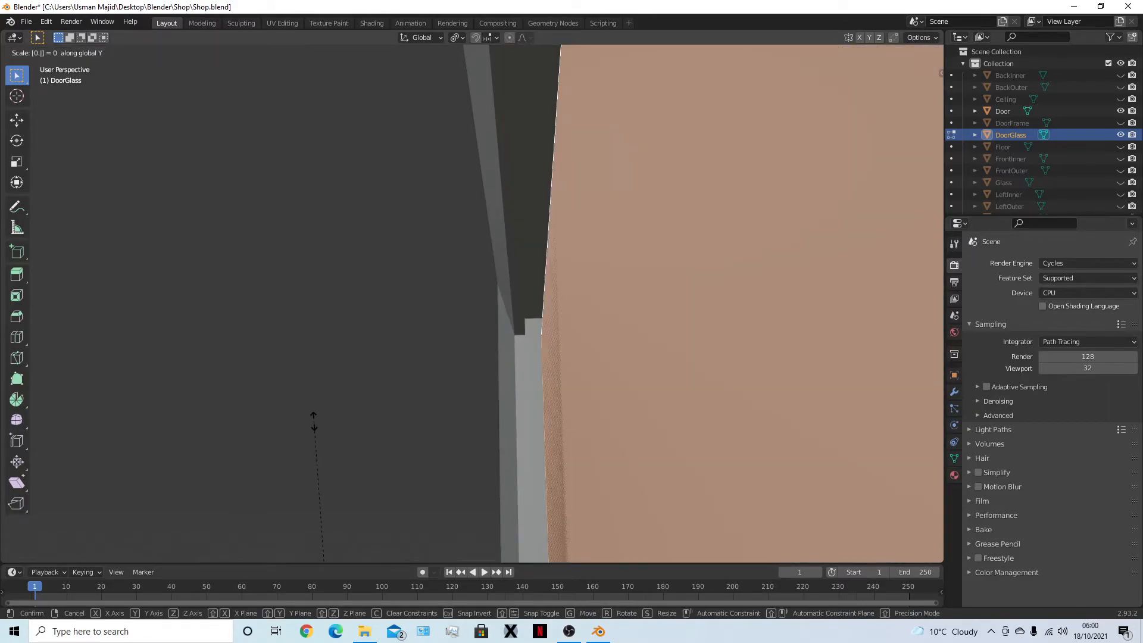
type(".4")
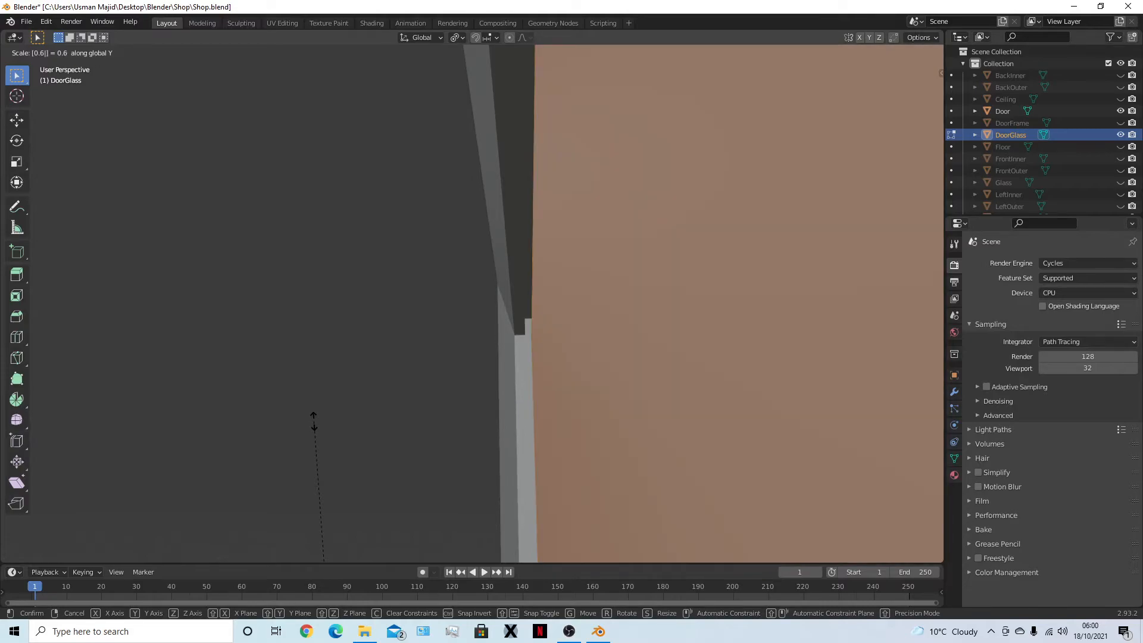
key("BackSpace")
type("8")
key("BackSpace")
type("9")
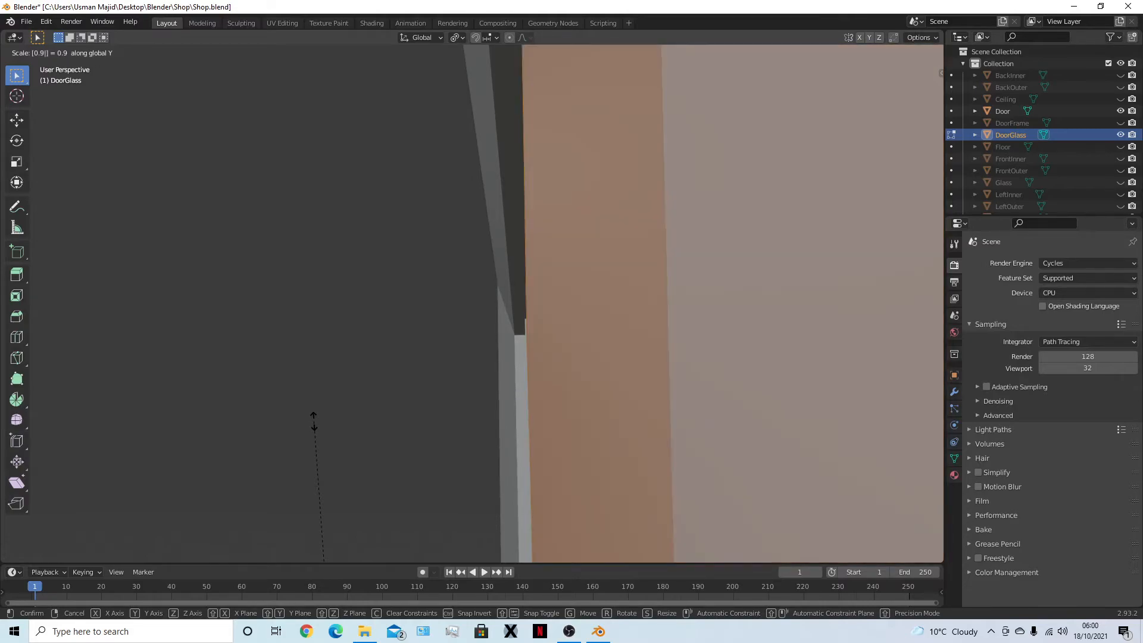
key("Return")
Inspect how DoorGlass meets the door border and try scaling it with the global Z axis locked
middle_click_drag(388, 451, 656, 445)
middle_click_drag(401, 402, 527, 531)
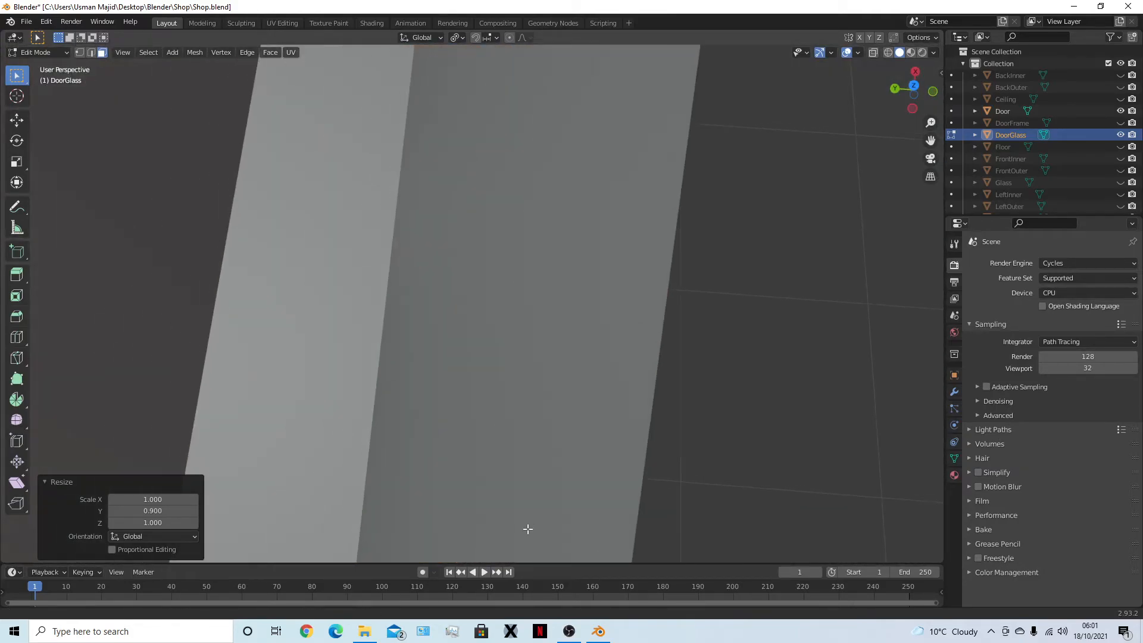
scroll(494, 268, "up", 3)
middle_click_drag(476, 288, 728, 359)
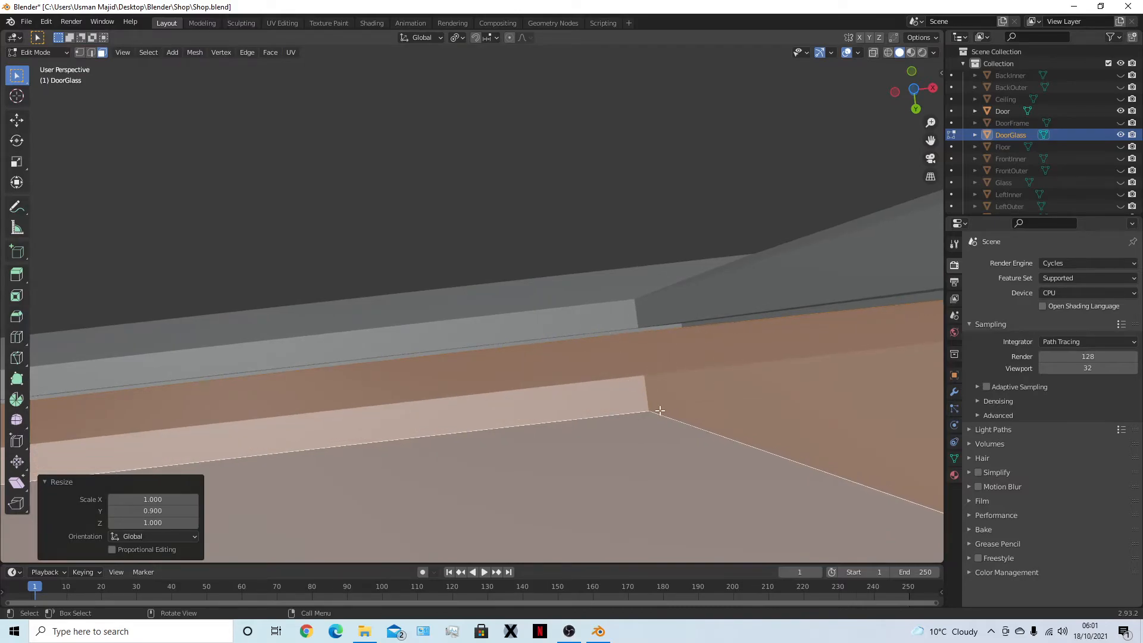
middle_click_drag(680, 379, 601, 456)
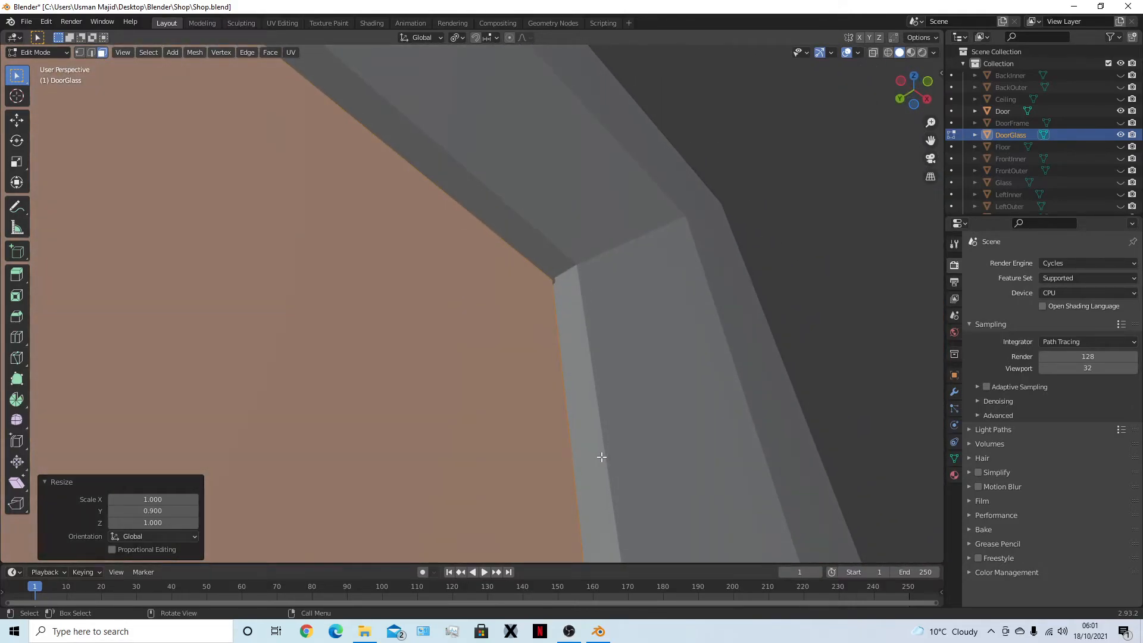
key("s")
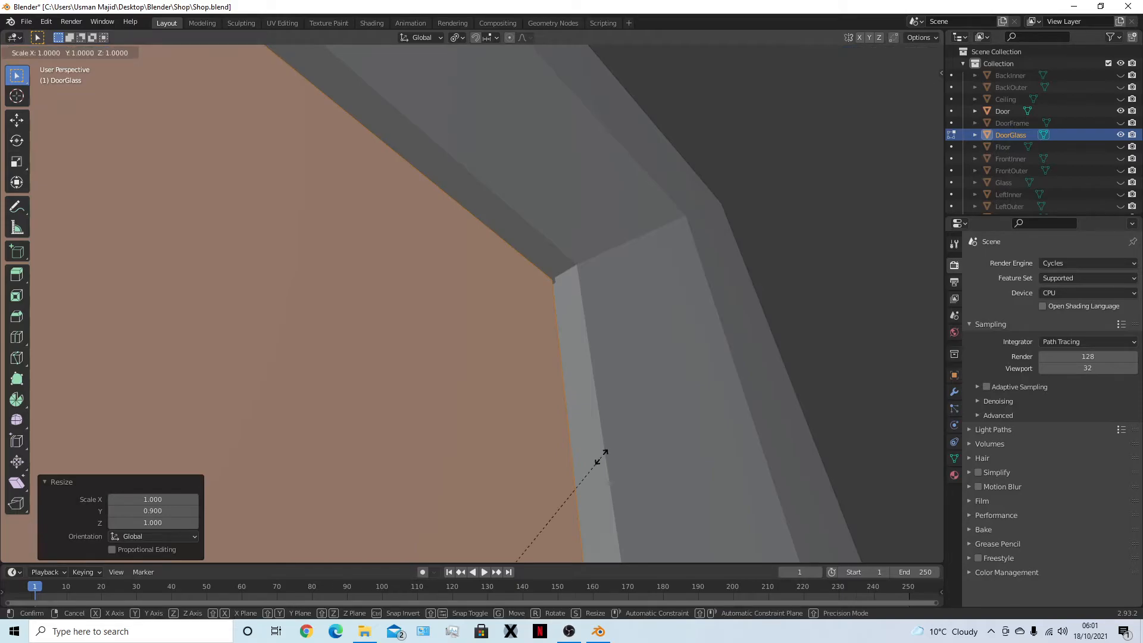
key("shift+x")
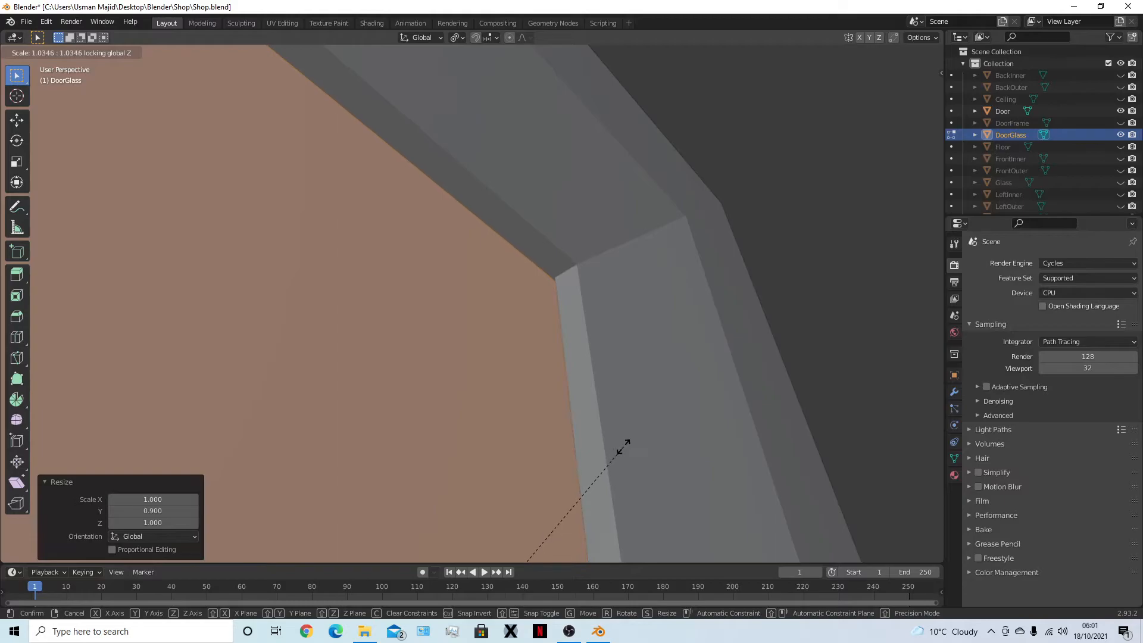
key("Escape")
Try further axis constraints for scaling DoorGlass, locking Z, using X only and locking Y, and cancel each attempt
scroll(592, 449, "down", 8)
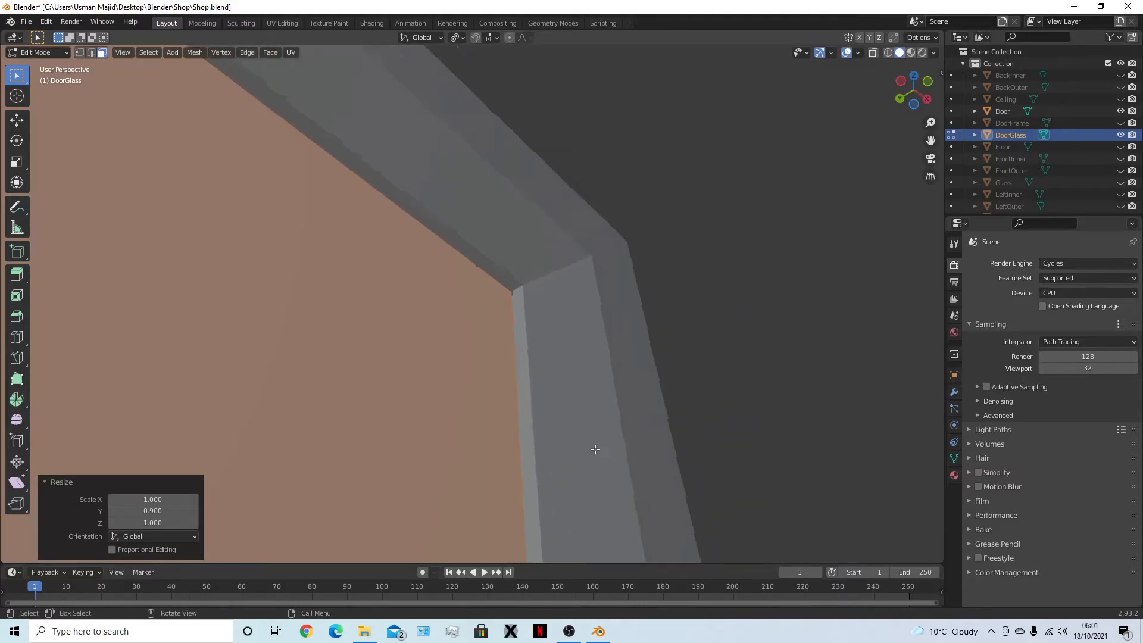
middle_click_drag(600, 490, 568, 450)
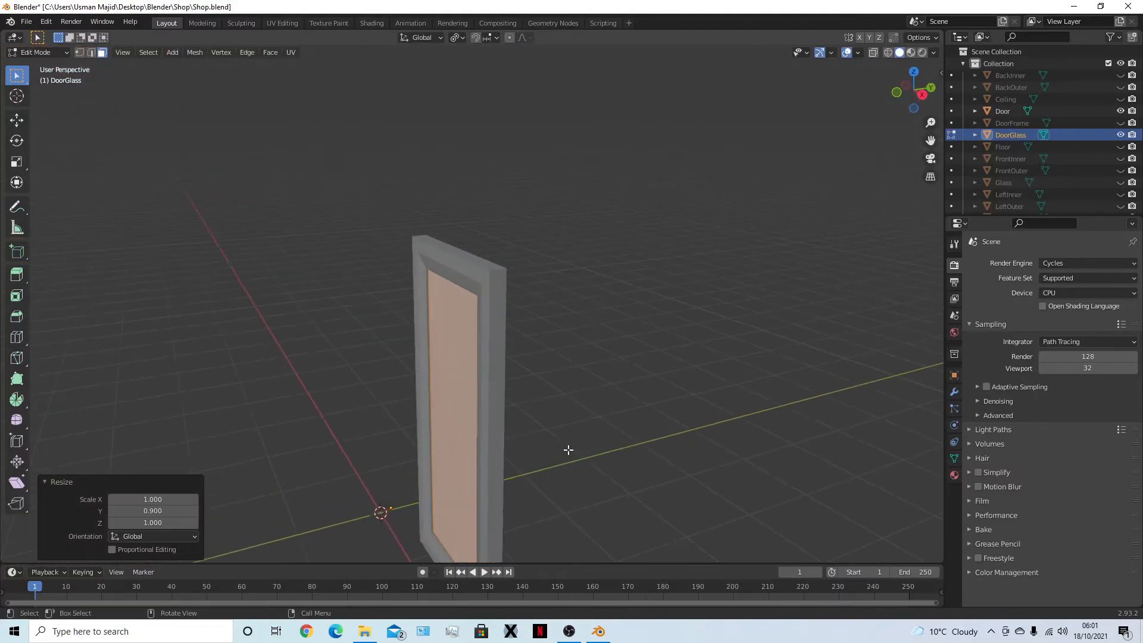
key("s")
key("shift+z")
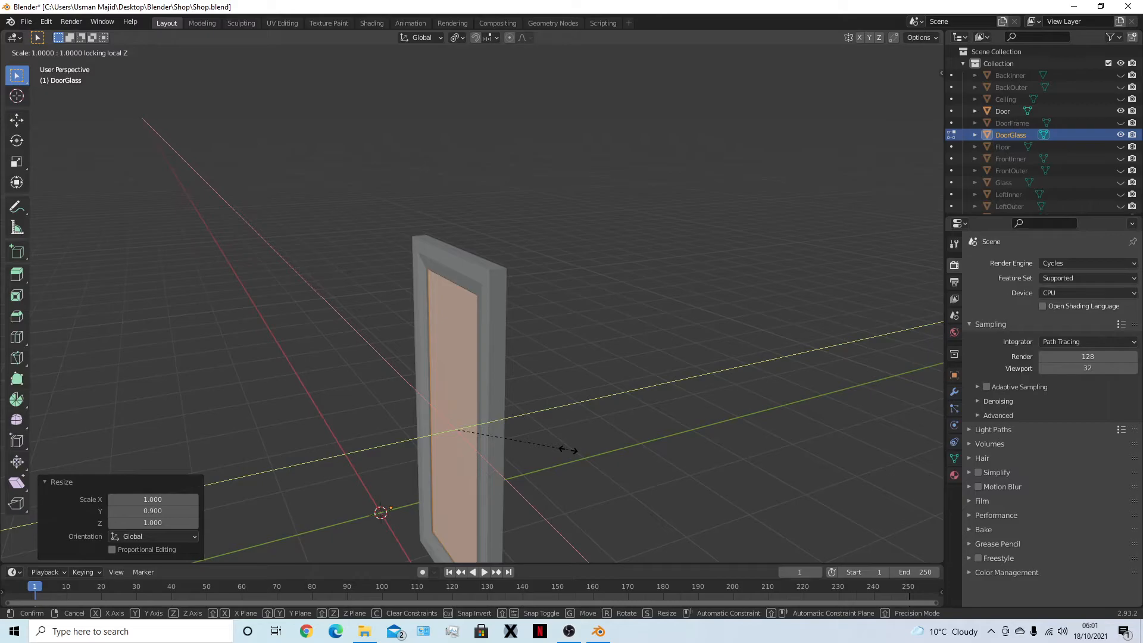
key("Escape")
key("s")
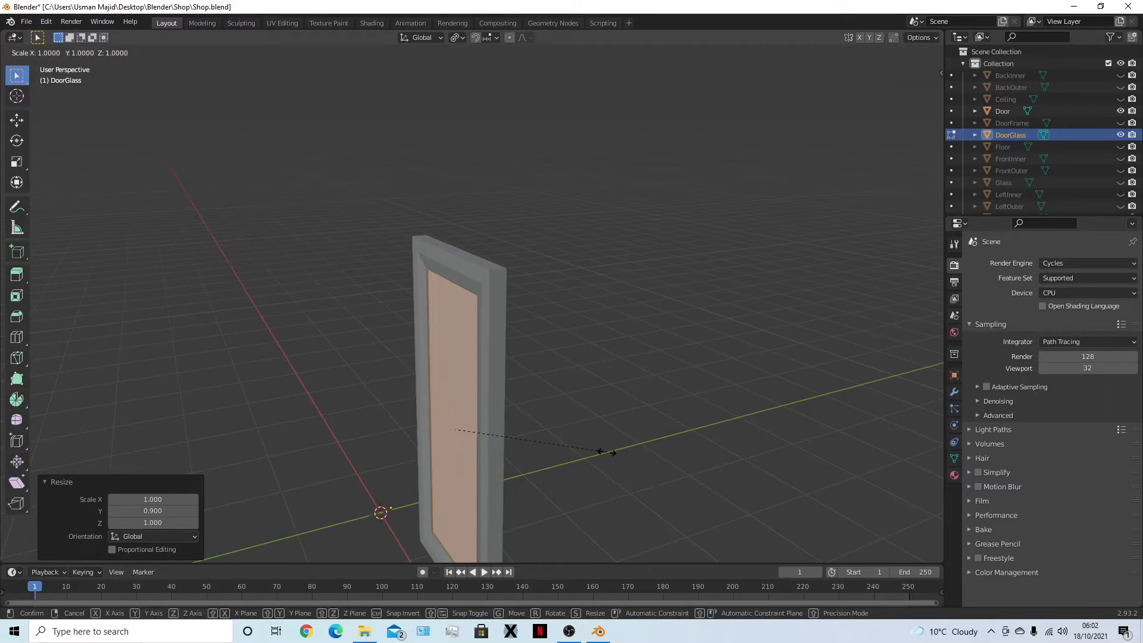
key("x")
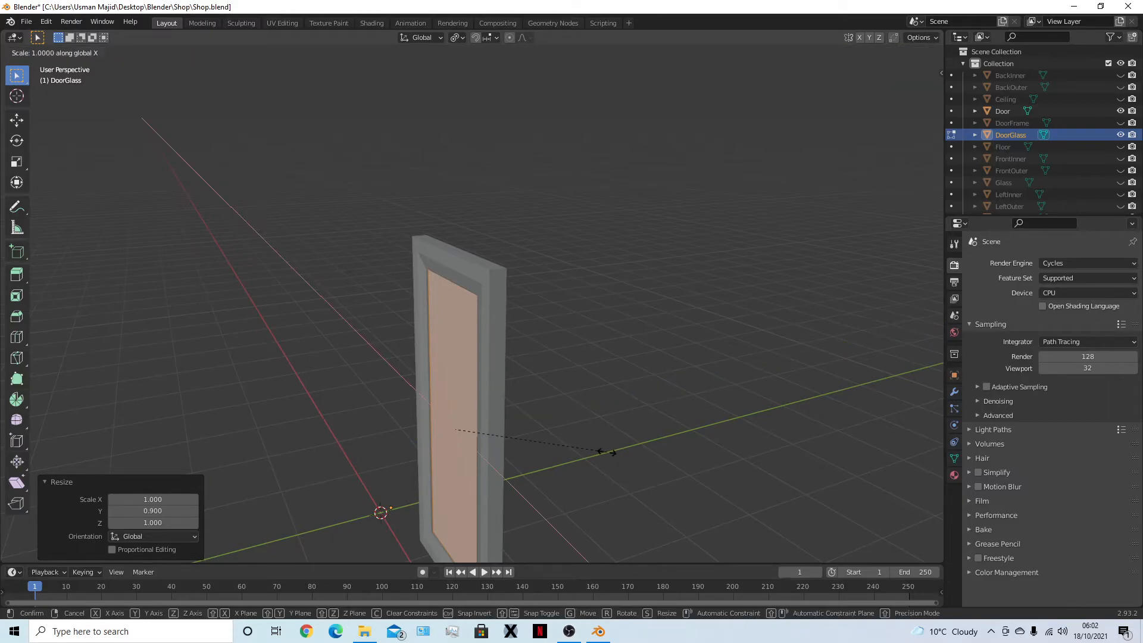
key("shift+z")
key("shift+y")
key("Escape")
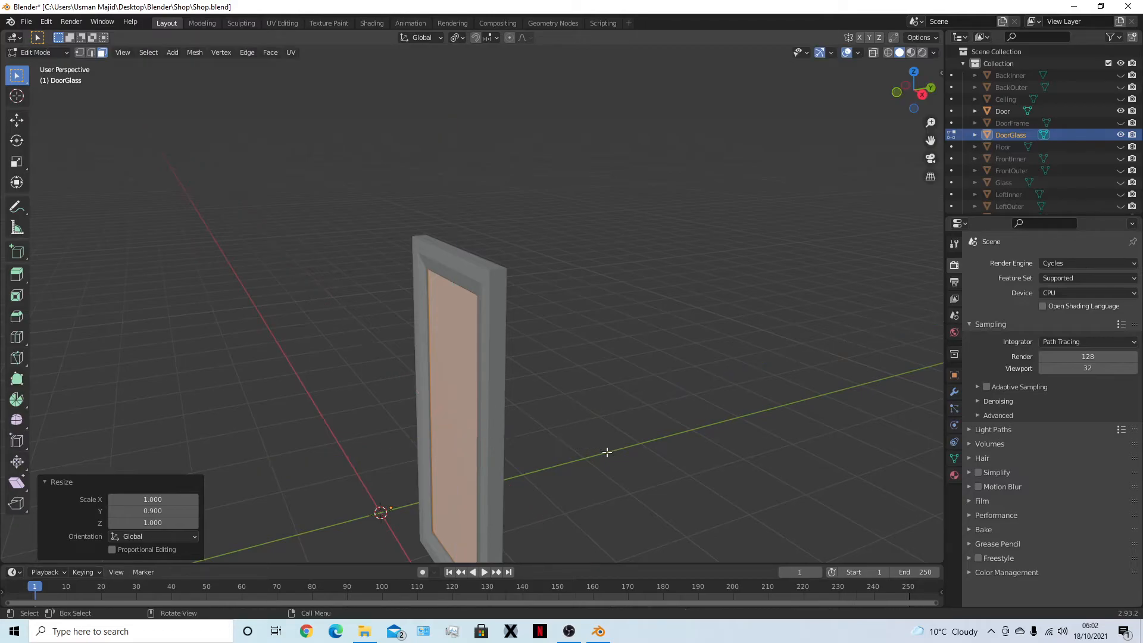
Select the whole DoorGlass mesh, scale it by 1.01 with the global Y axis locked, and return to Object Mode
left_click(608, 412)
key("a")
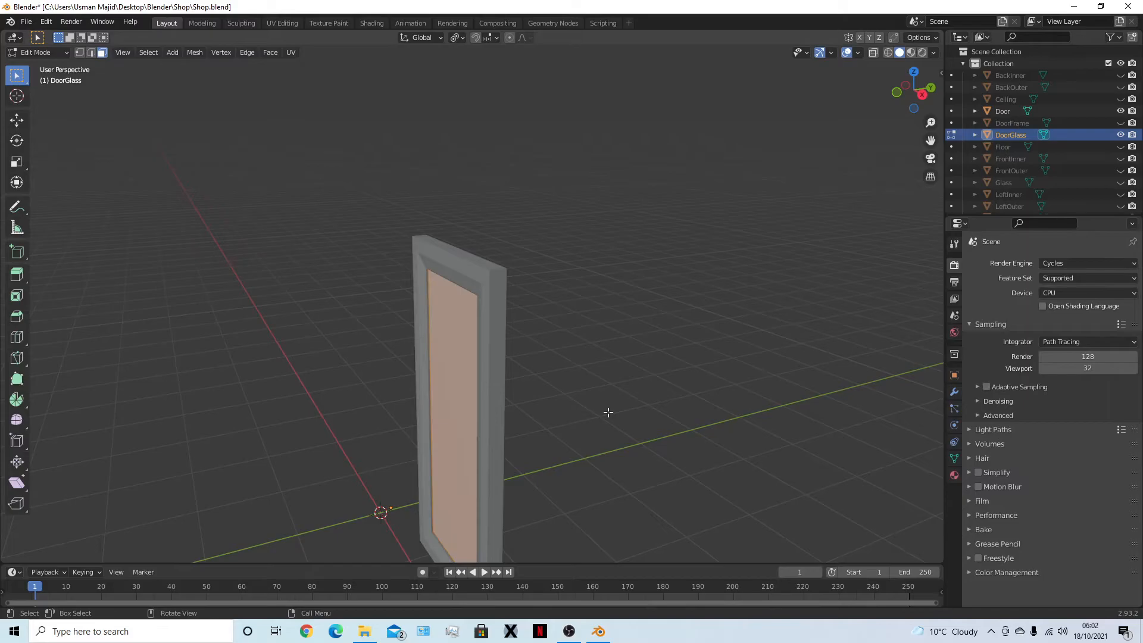
key("s")
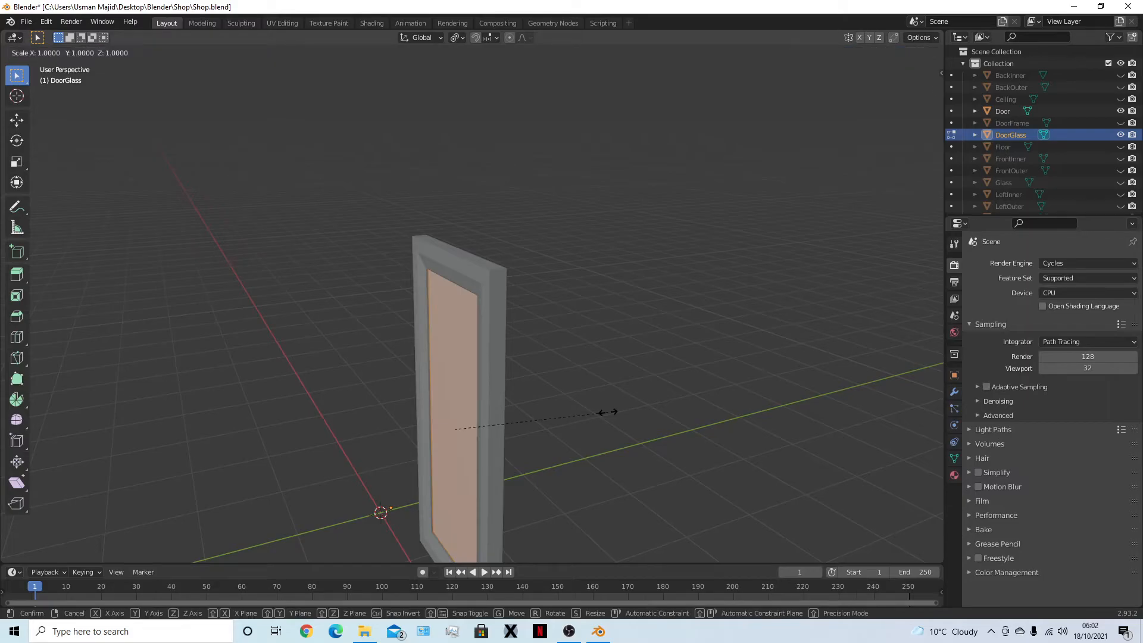
key("x")
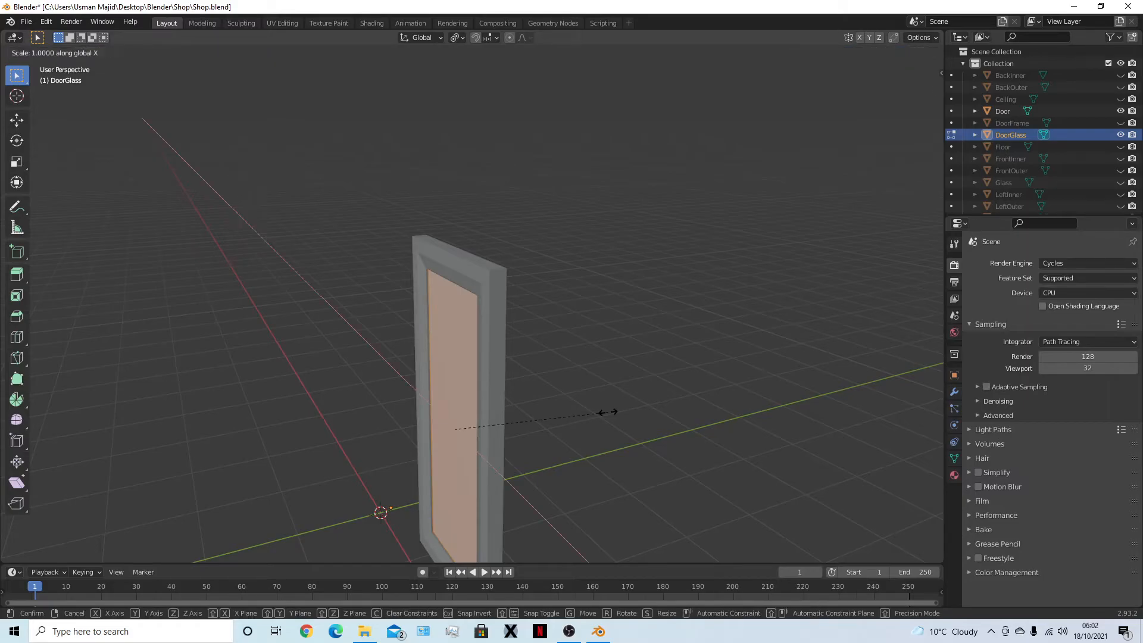
key("shift+y")
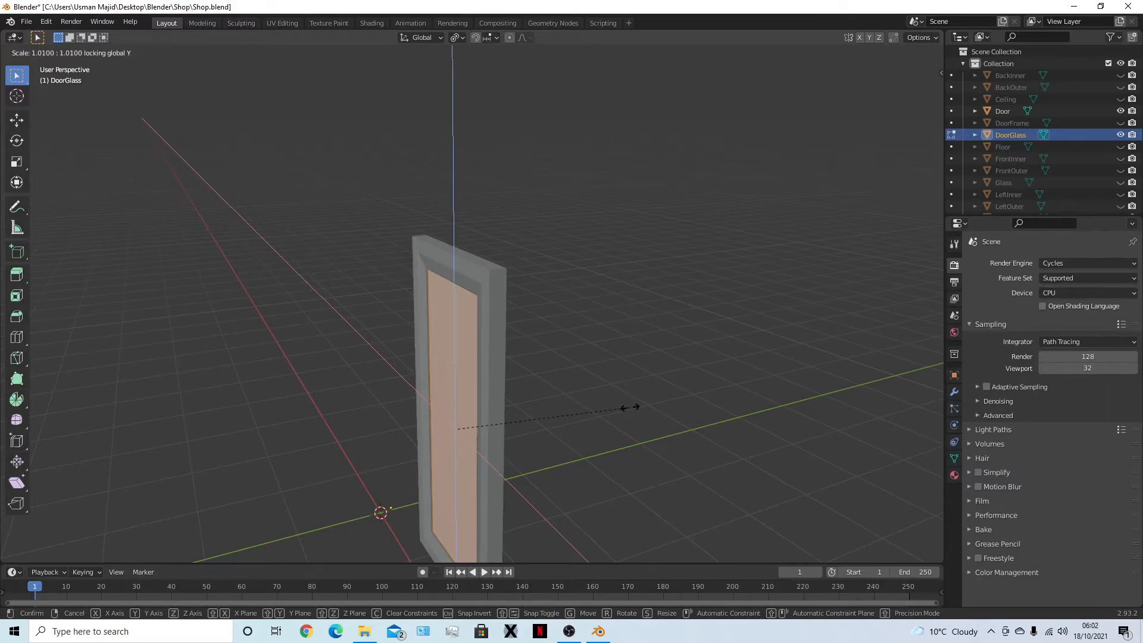
left_click(630, 406)
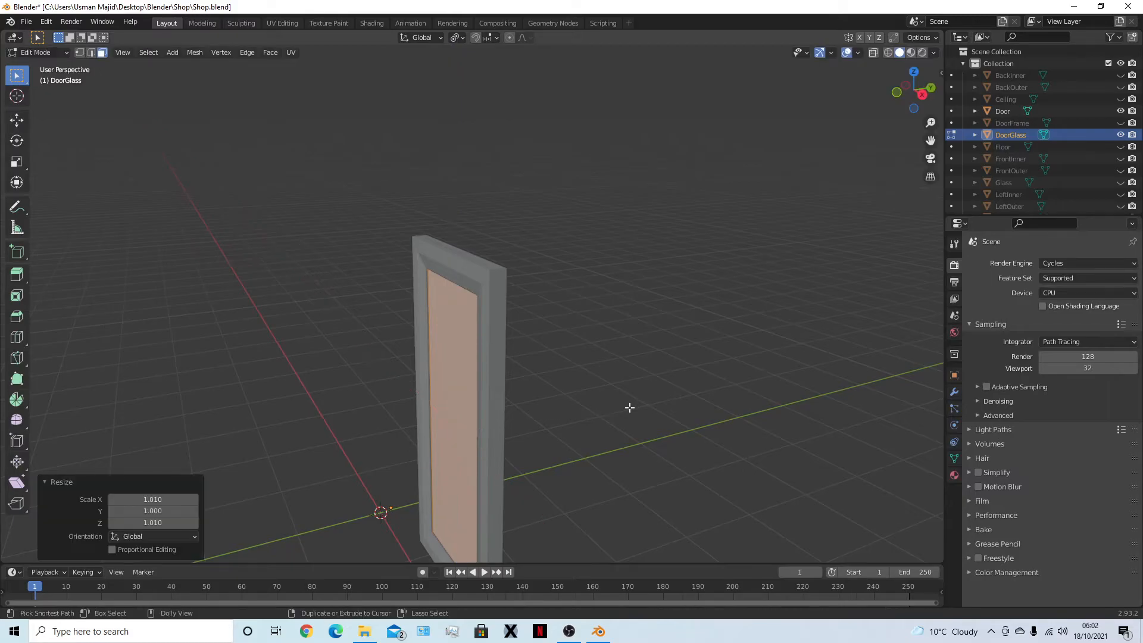
scroll(477, 314, "up", 8)
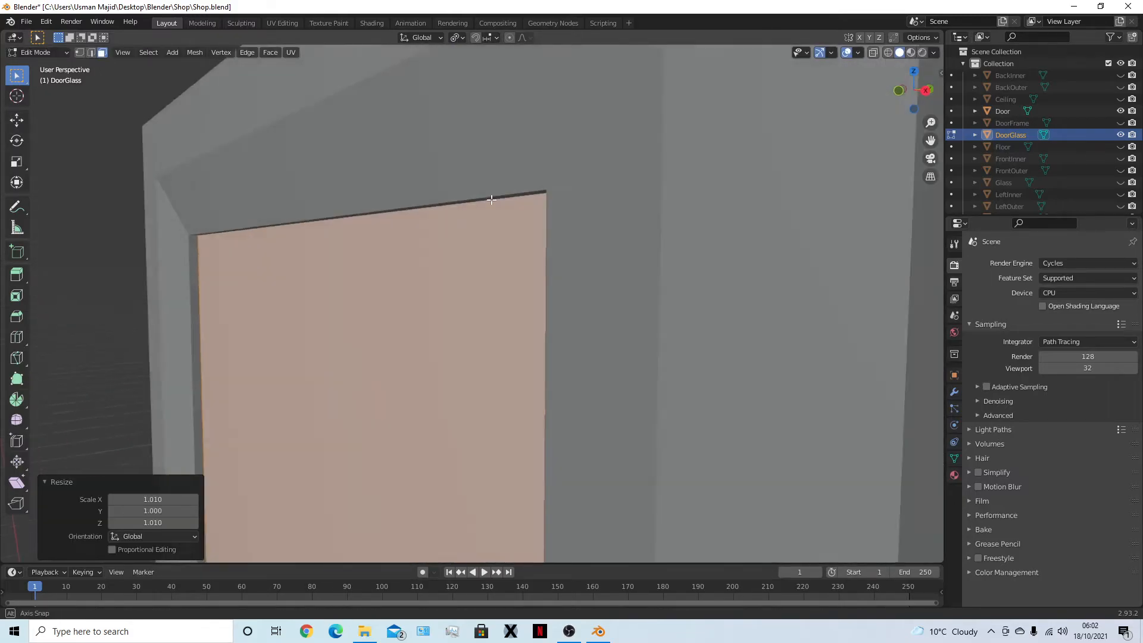
middle_click_drag(491, 200, 720, 270)
key("Tab")
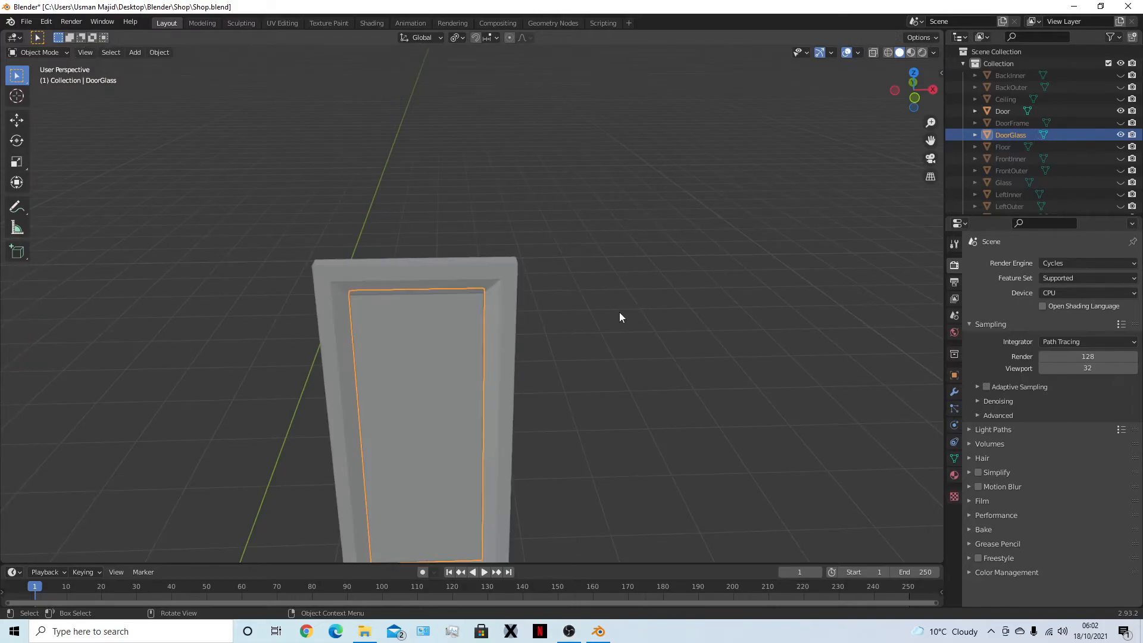
scroll(632, 325, "down", 6)
Deselect DoorGlass, save the file and unhide all the hidden building parts
left_click(646, 358)
middle_click_drag(647, 388, 673, 385)
key("ctrl+s")
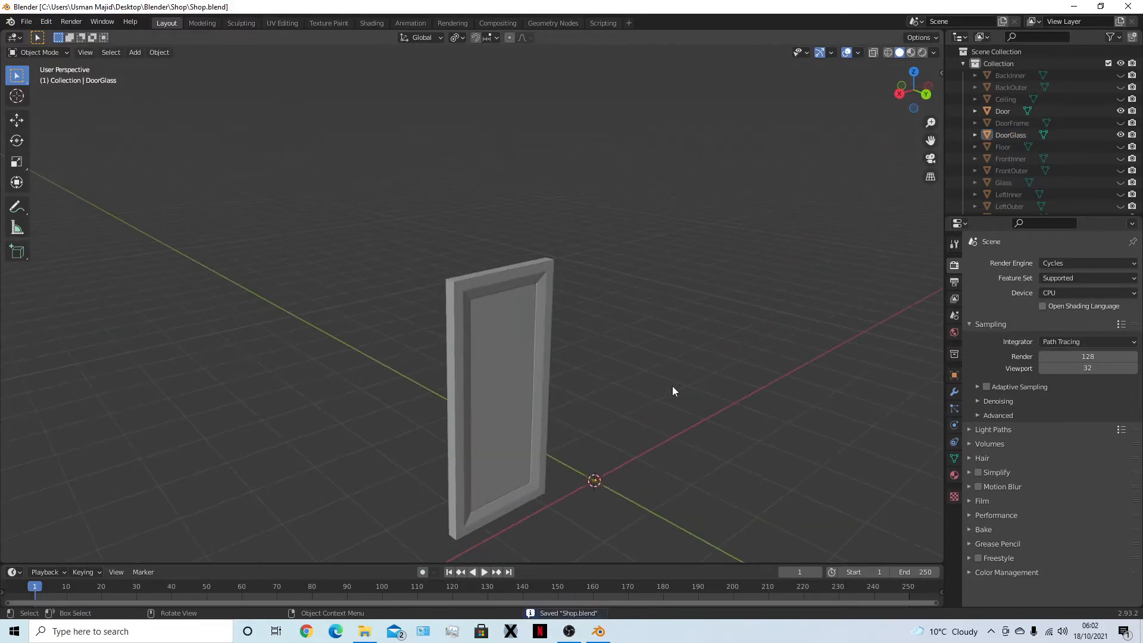
key("alt+h")
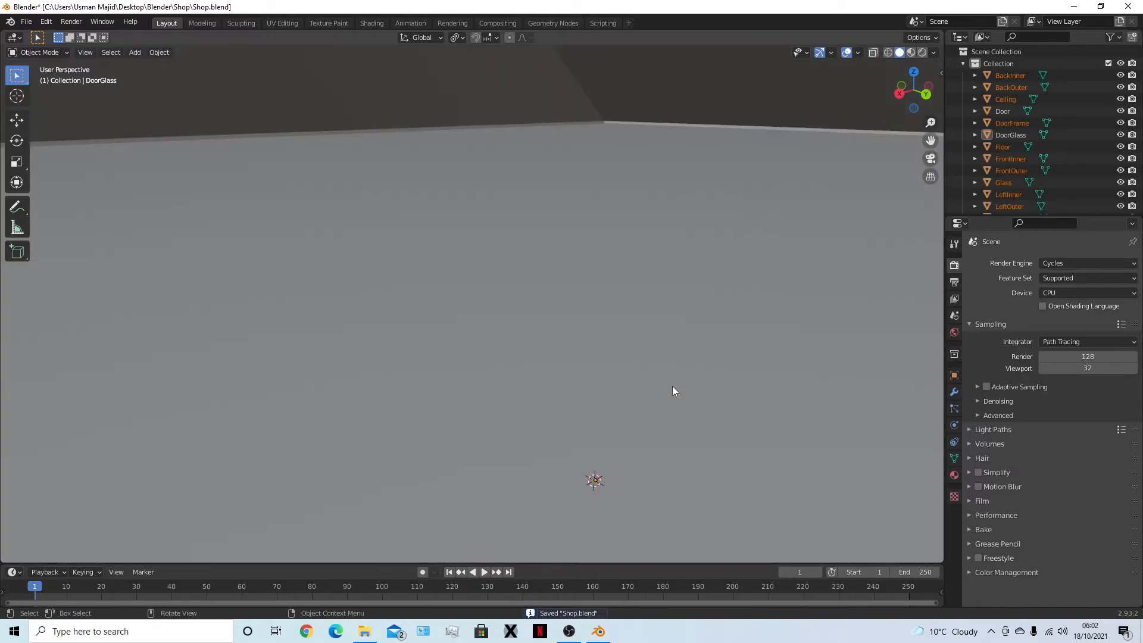
Select DoorFrame and examine how the door and its glass sit in it from inside and outside the building
scroll(673, 378, "up", 3)
middle_click_drag(670, 359, 691, 238)
left_click(666, 250)
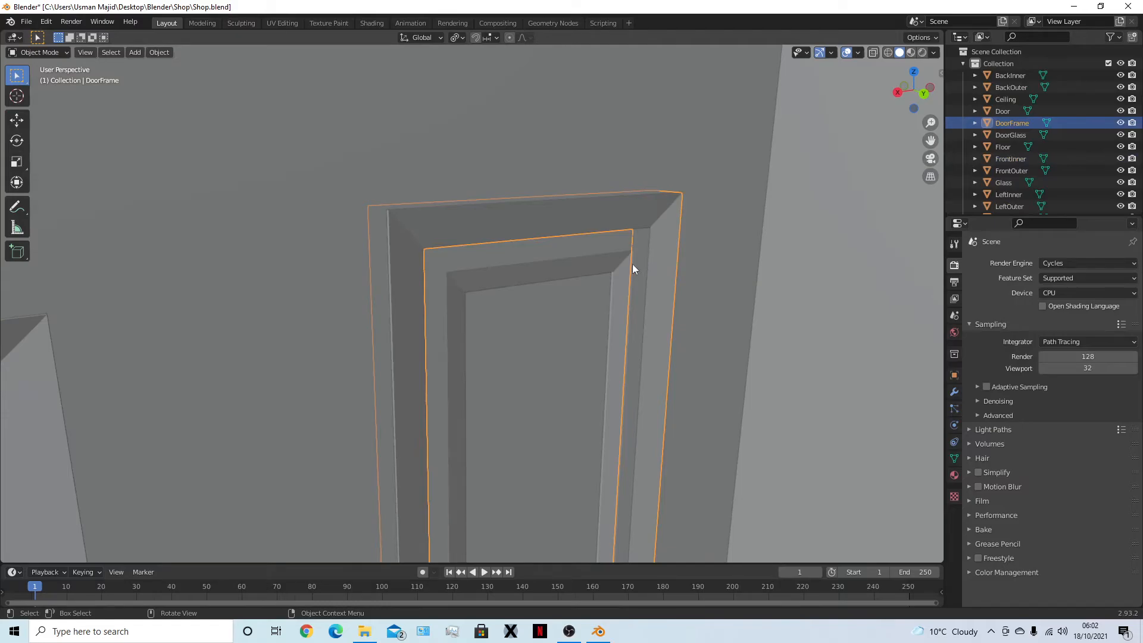
middle_click_drag(627, 274, 561, 244)
left_click(542, 256)
left_click(535, 223)
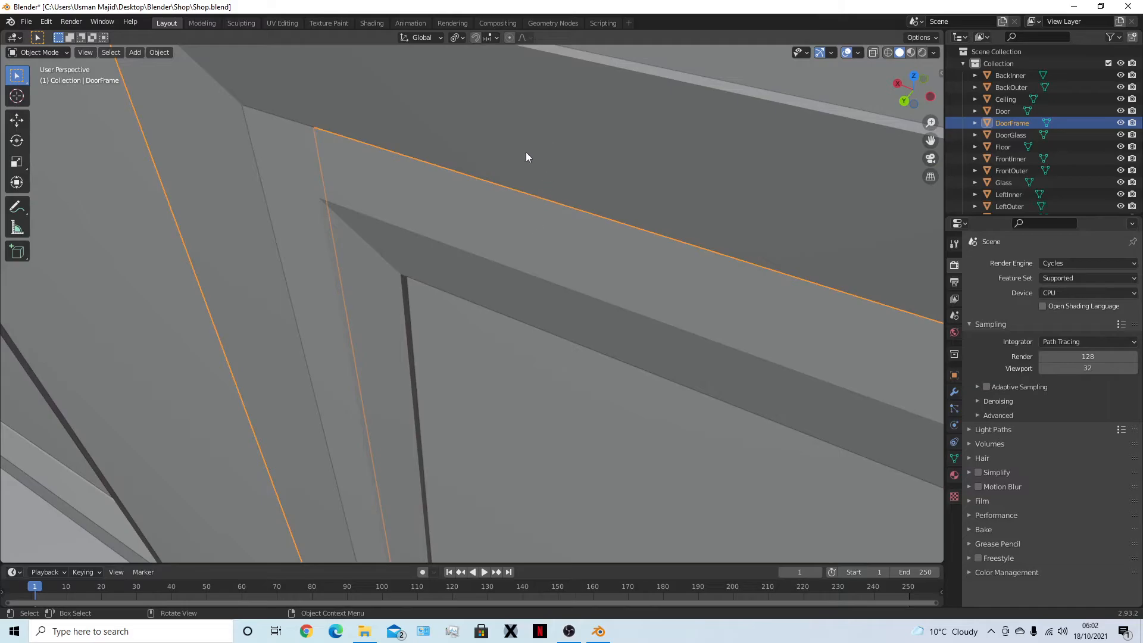
scroll(595, 323, "down", 5)
middle_click_drag(617, 293, 787, 434)
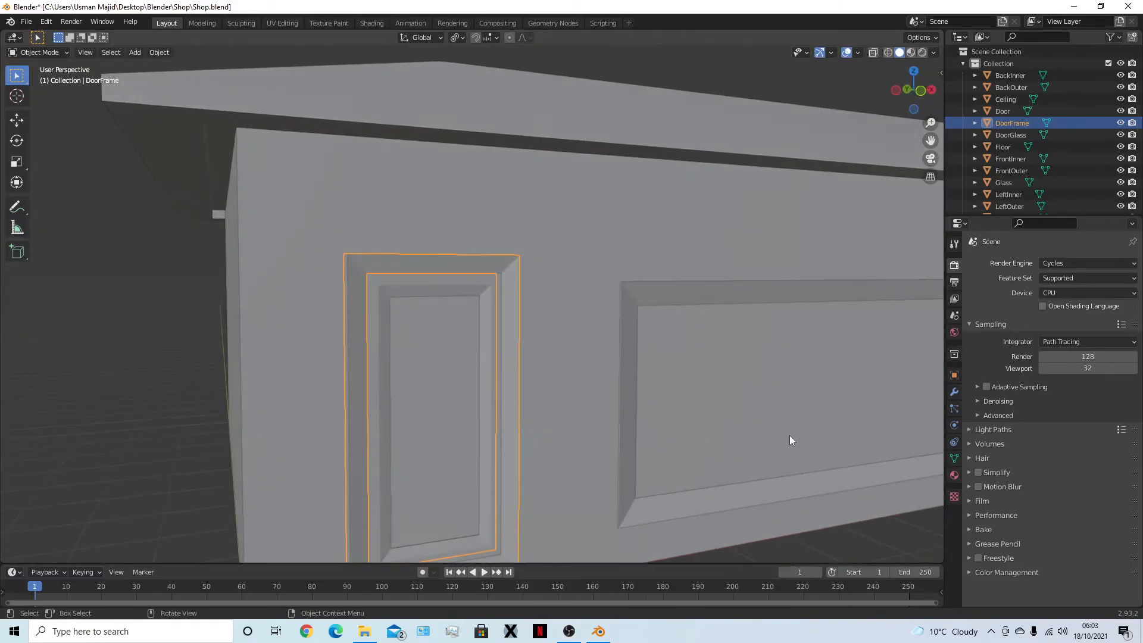
scroll(791, 444, "down", 4)
scroll(791, 445, "down", 1)
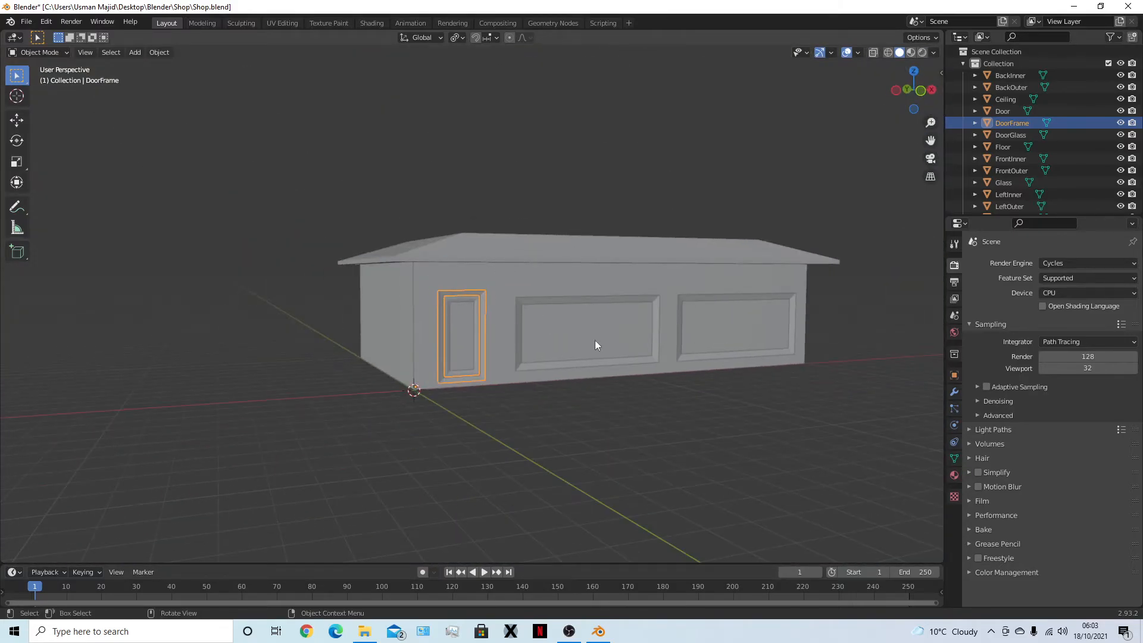
scroll(578, 381, "up", 10)
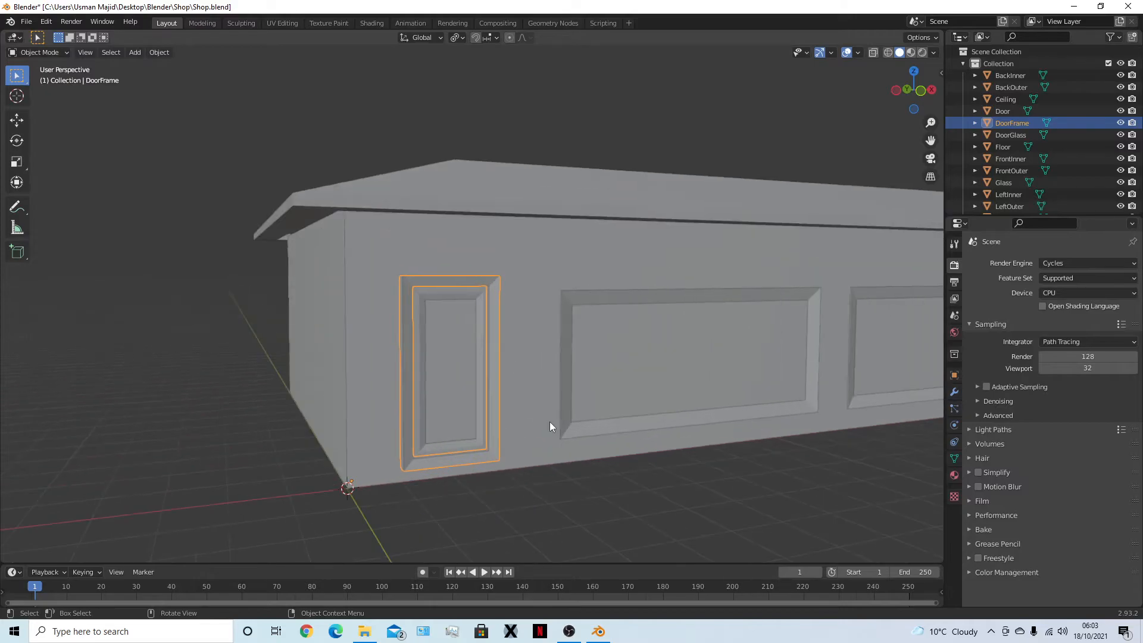
middle_click_drag(509, 391, 637, 447)
scroll(605, 418, "down", 6)
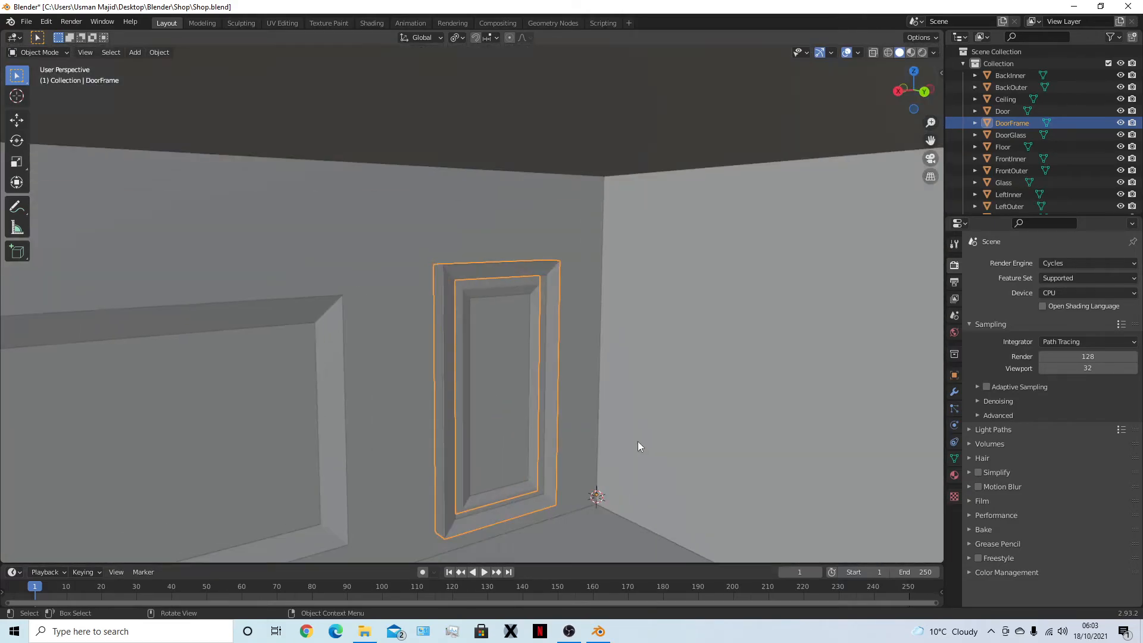
scroll(639, 446, "up", 2)
scroll(655, 416, "down", 3)
scroll(666, 373, "up", 4)
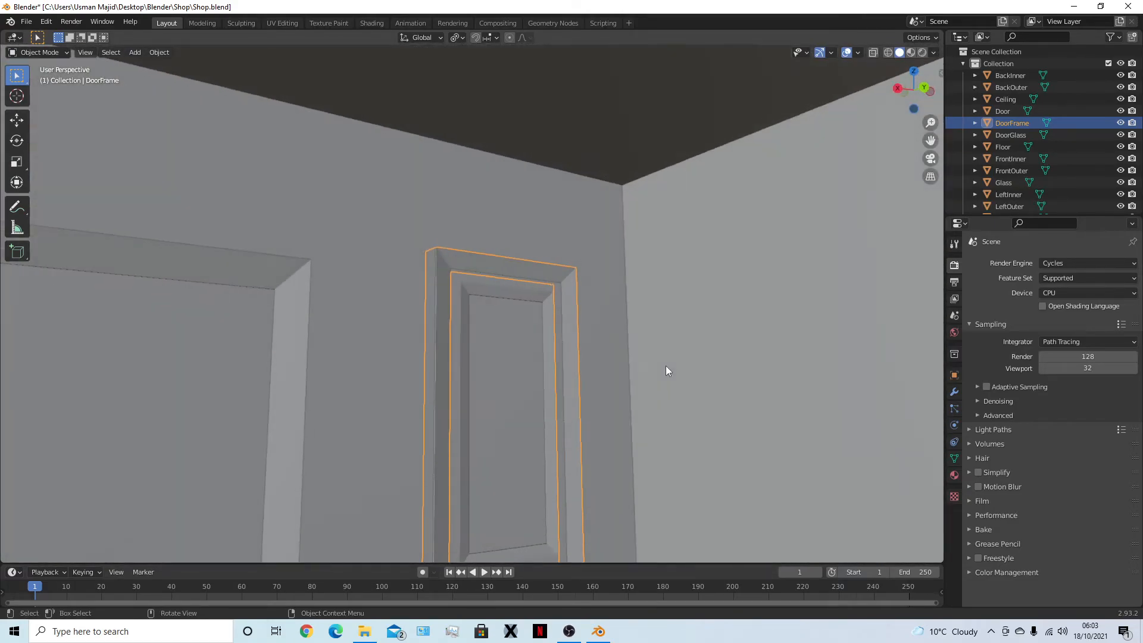
middle_click_drag(666, 369, 663, 500)
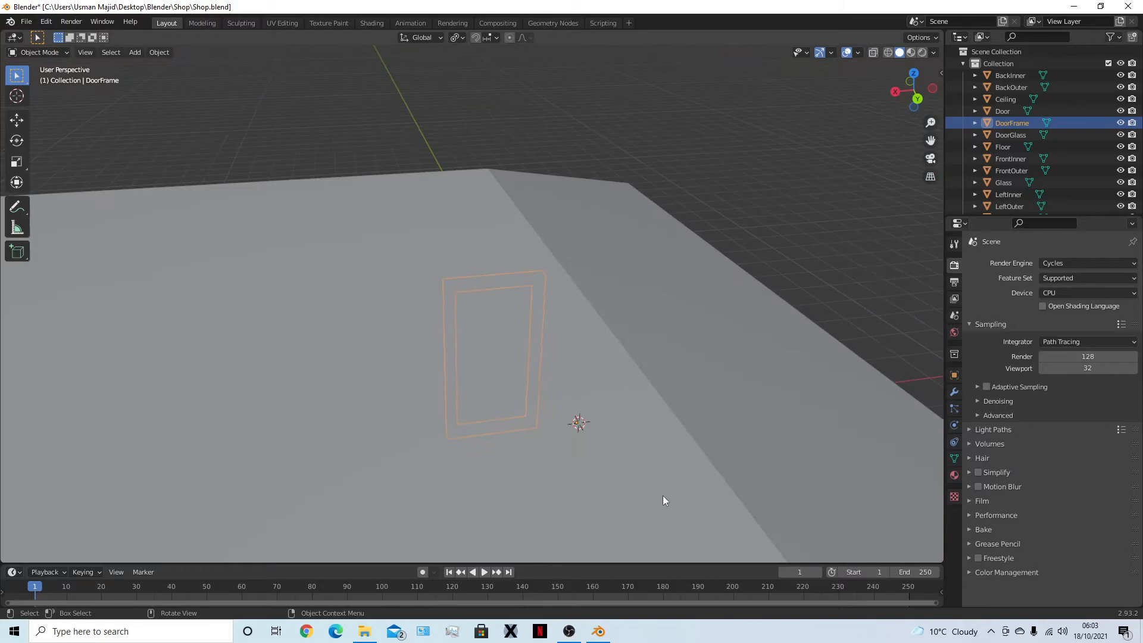
Examine the interior floor and the lower edges of the walls around the door frame and windows
scroll(667, 446, "up", 2)
middle_click_drag(671, 429, 769, 136, "shift")
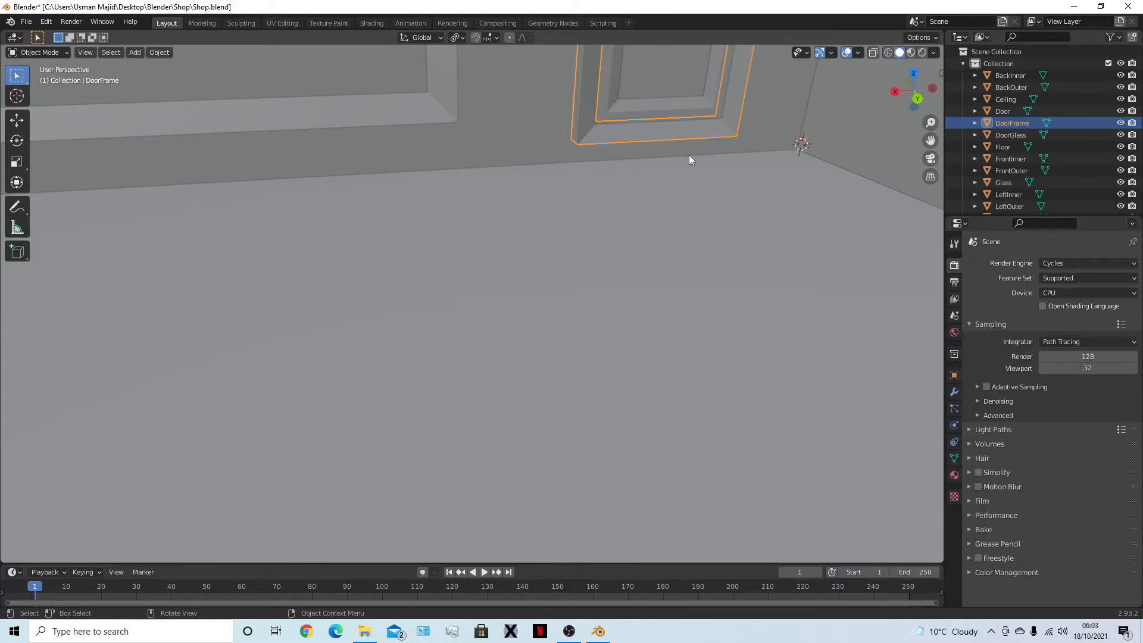
middle_click_drag(487, 155, 502, 188)
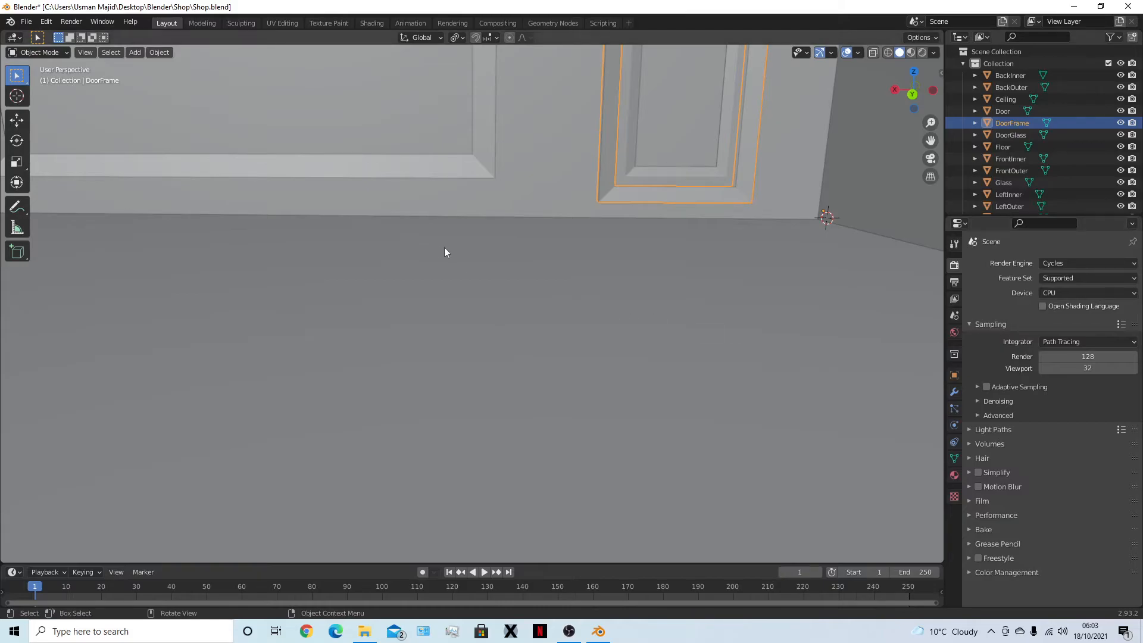
scroll(438, 250, "down", 5)
middle_click_drag(434, 256, 541, 299)
scroll(661, 268, "up", 6)
scroll(545, 291, "up", 2)
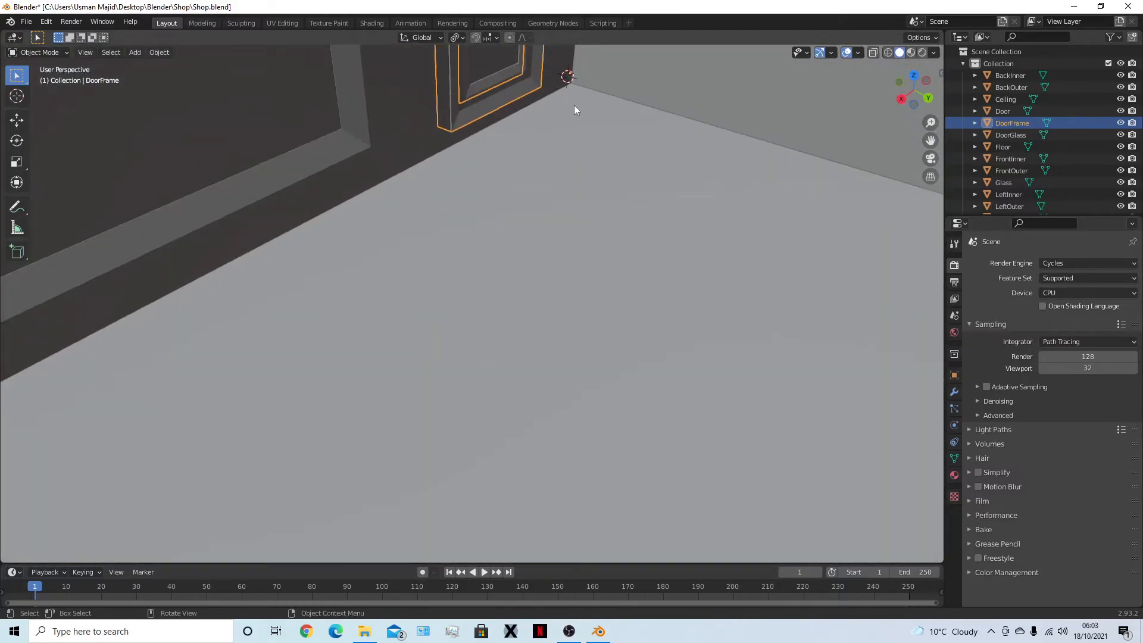
middle_click_drag(842, 114, 813, 139)
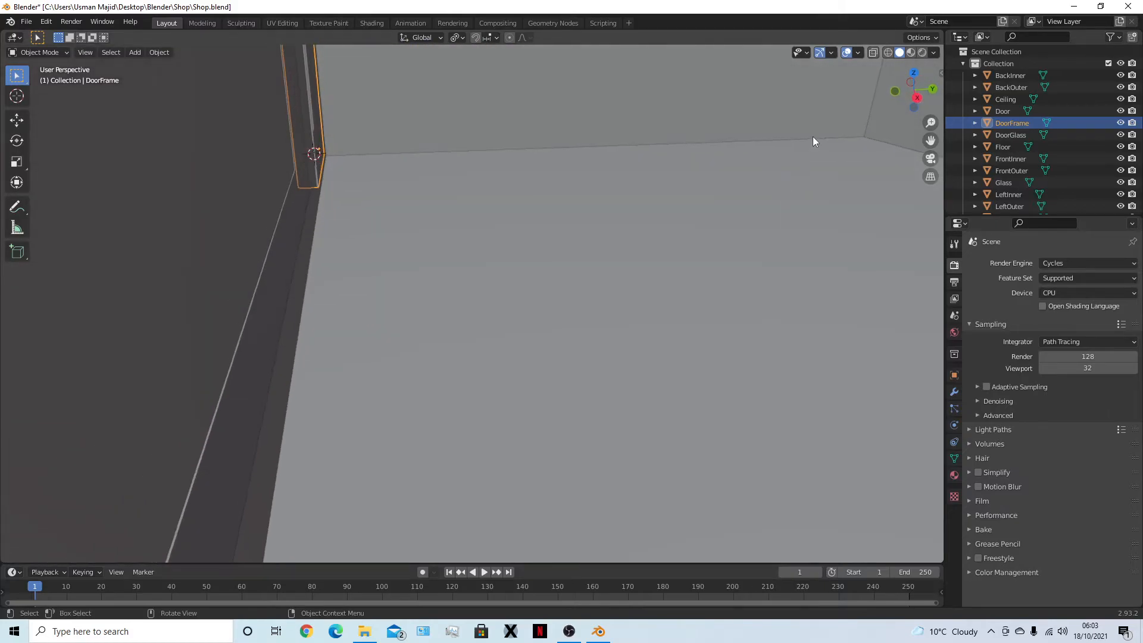
middle_click_drag(374, 289, 582, 288)
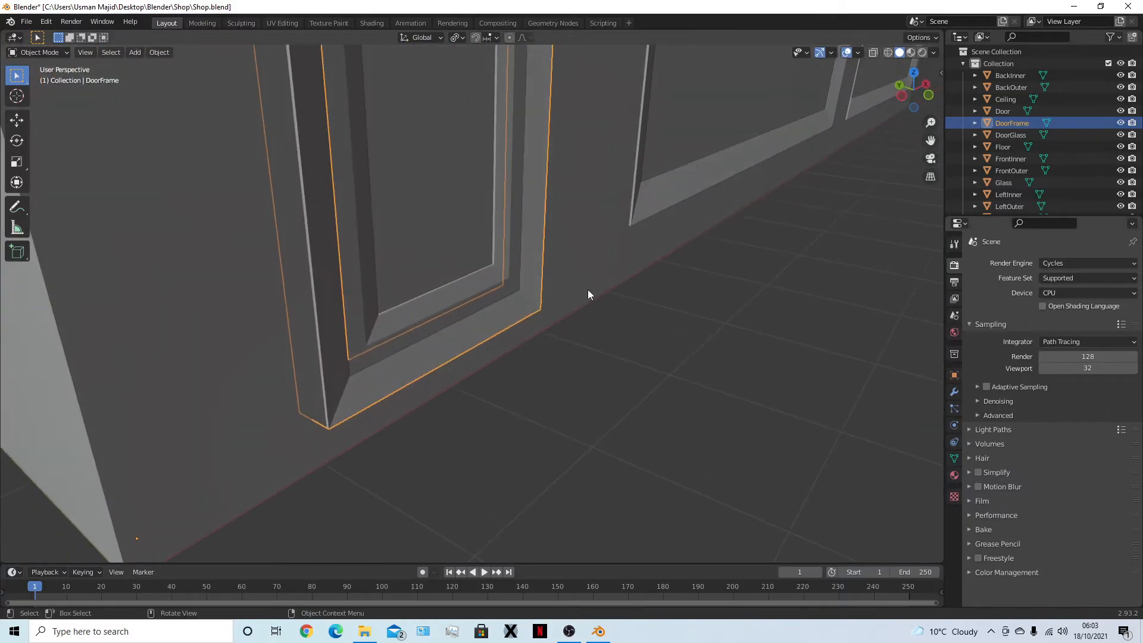
left_click(630, 352)
middle_click_drag(630, 352, 296, 344)
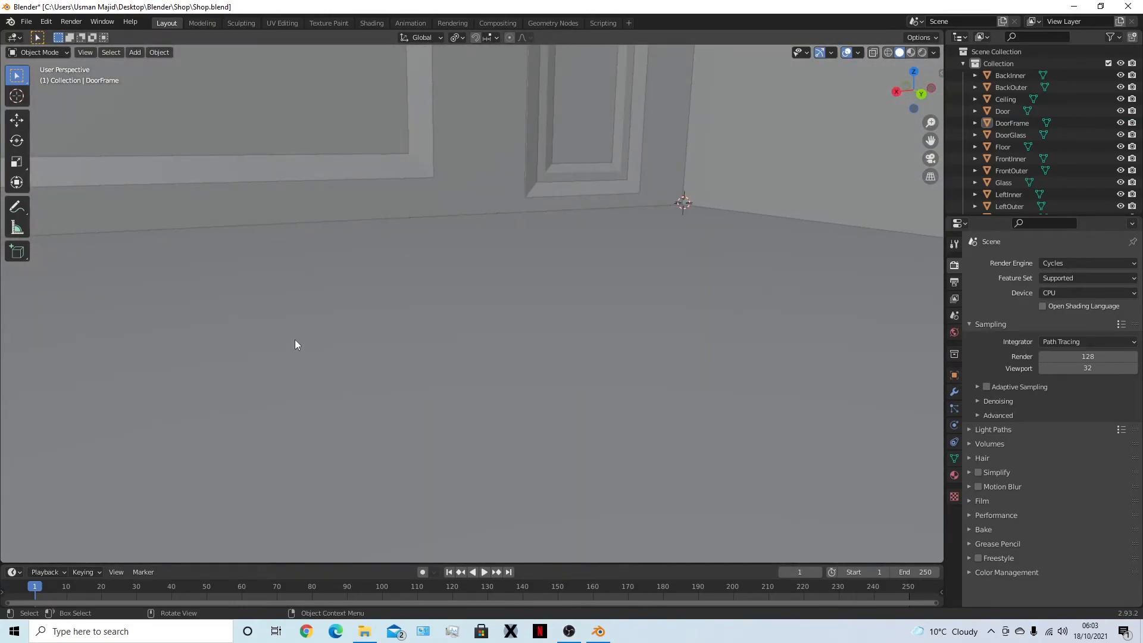
scroll(409, 324, "down", 6)
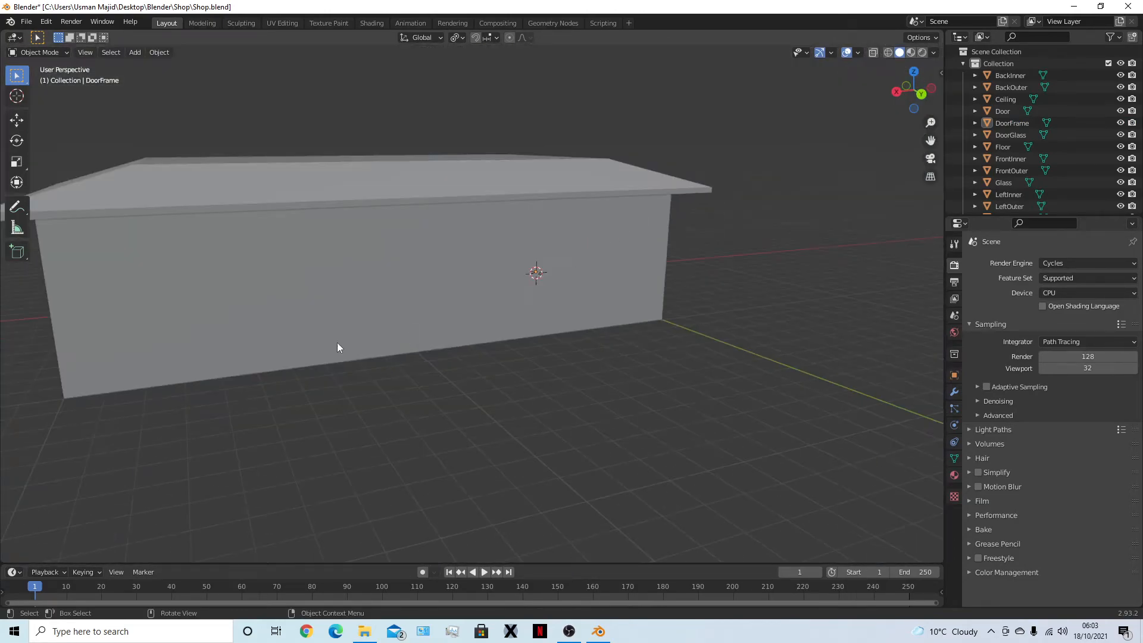
Save the shop file, switch to the front view and close Blender
middle_click_drag(338, 338, 527, 356)
key("ctrl+s")
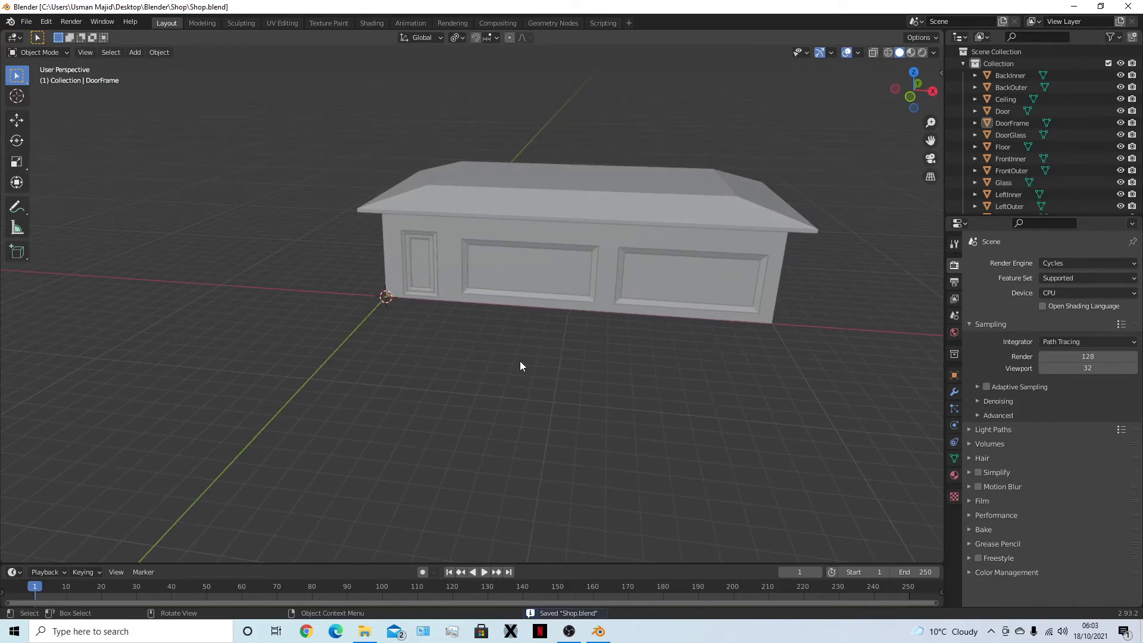
key("KP_1")
key("ctrl+q")
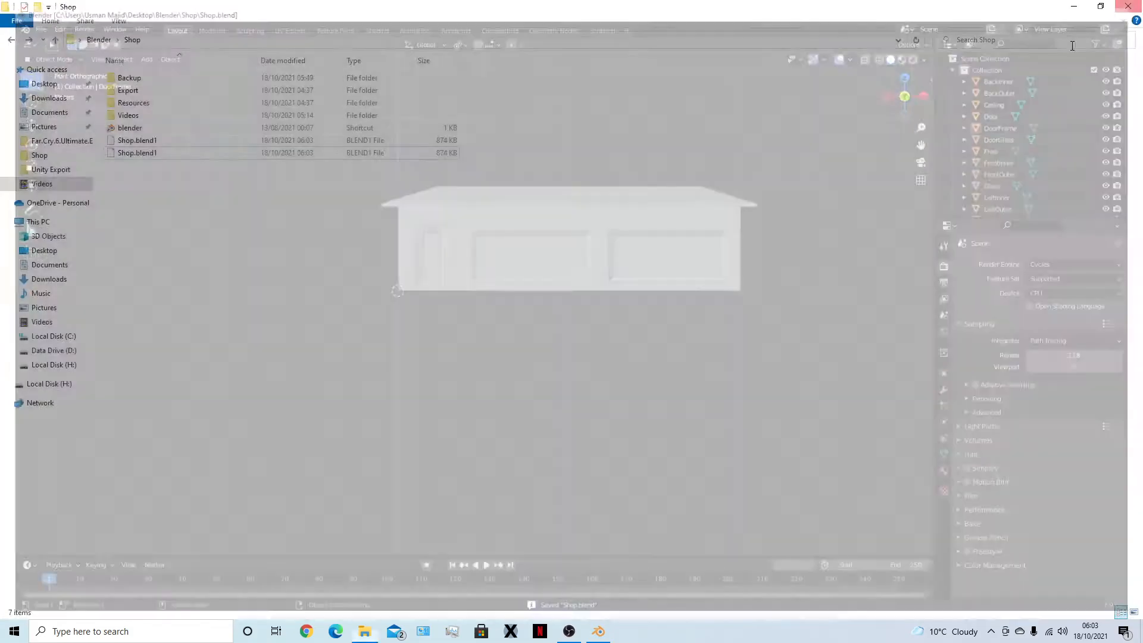
In File Explorer, duplicate the Shop blend file and move the copy into the Backup folder
left_click(294, 129)
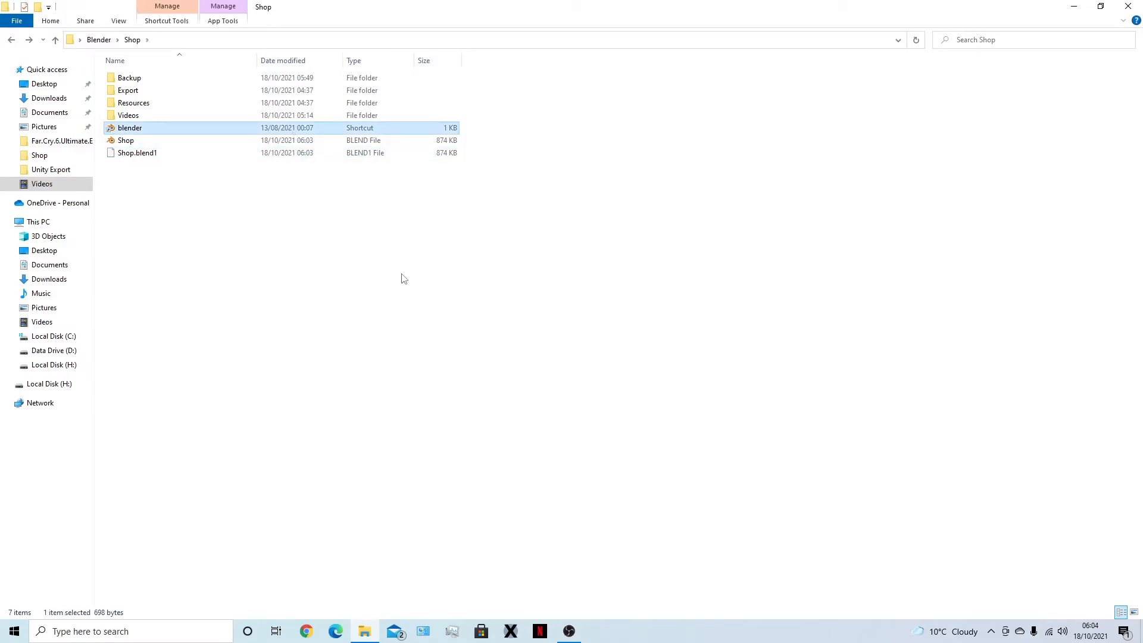
left_click(296, 140)
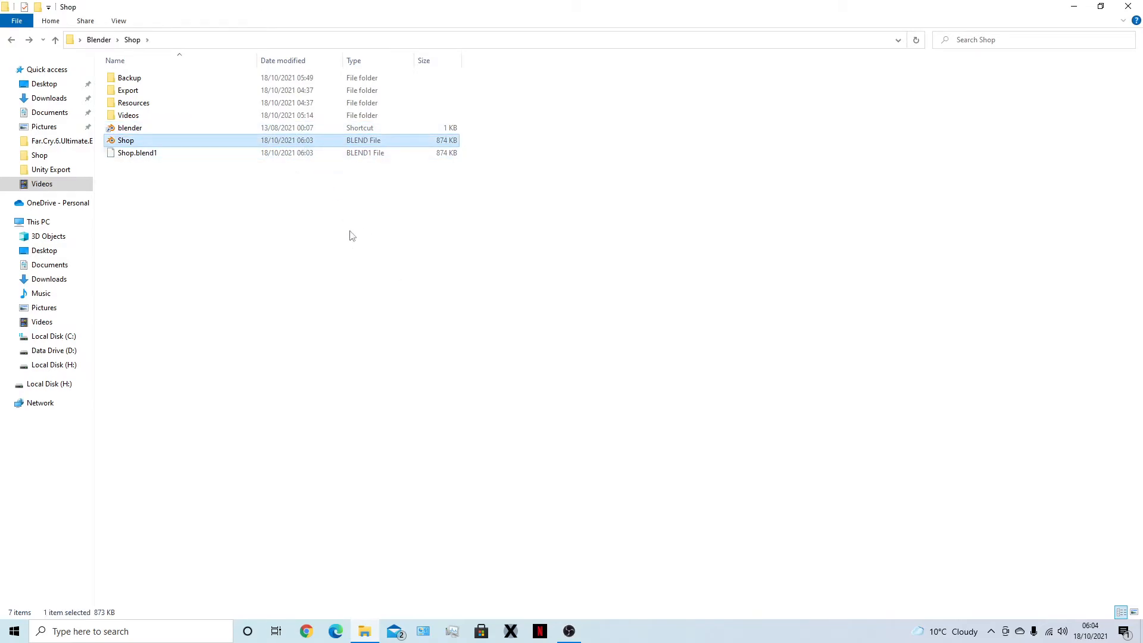
key("ctrl+v")
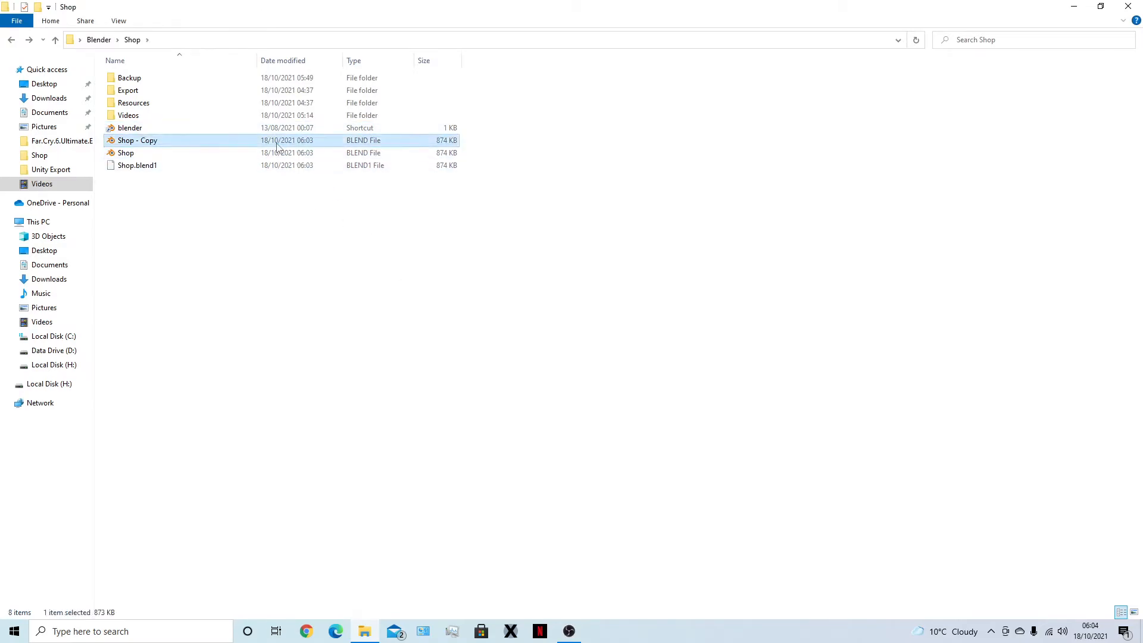
left_click_drag(309, 140, 307, 79)
Open the Backup folder and rename the Shop copy as 2 Second
double_click(307, 79)
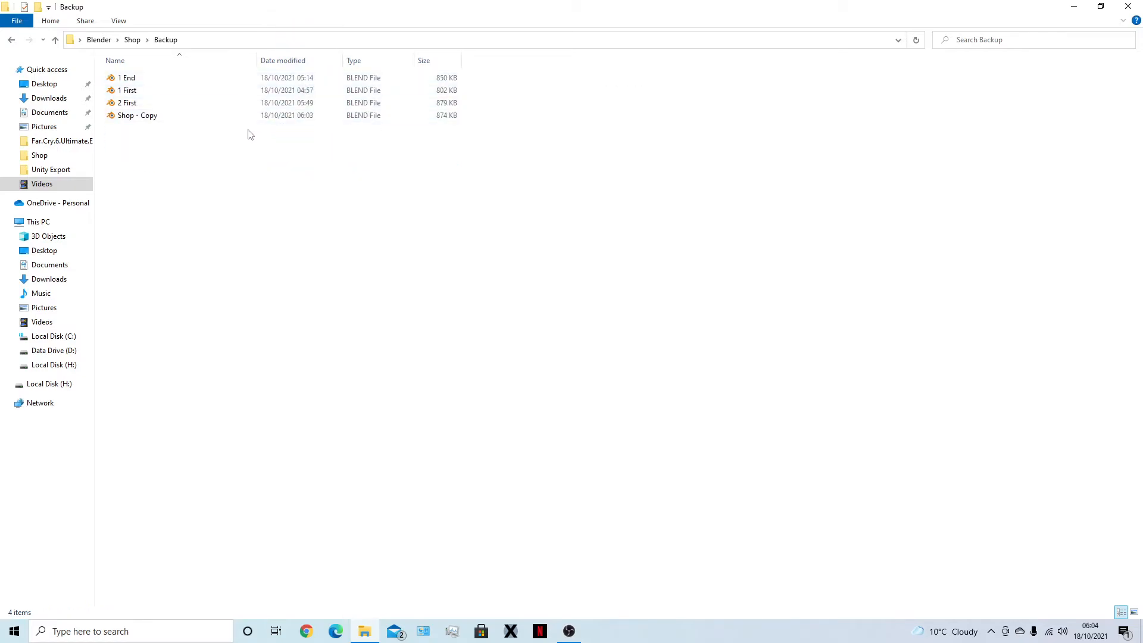
key("F2")
type("2 Second")
key("Return")
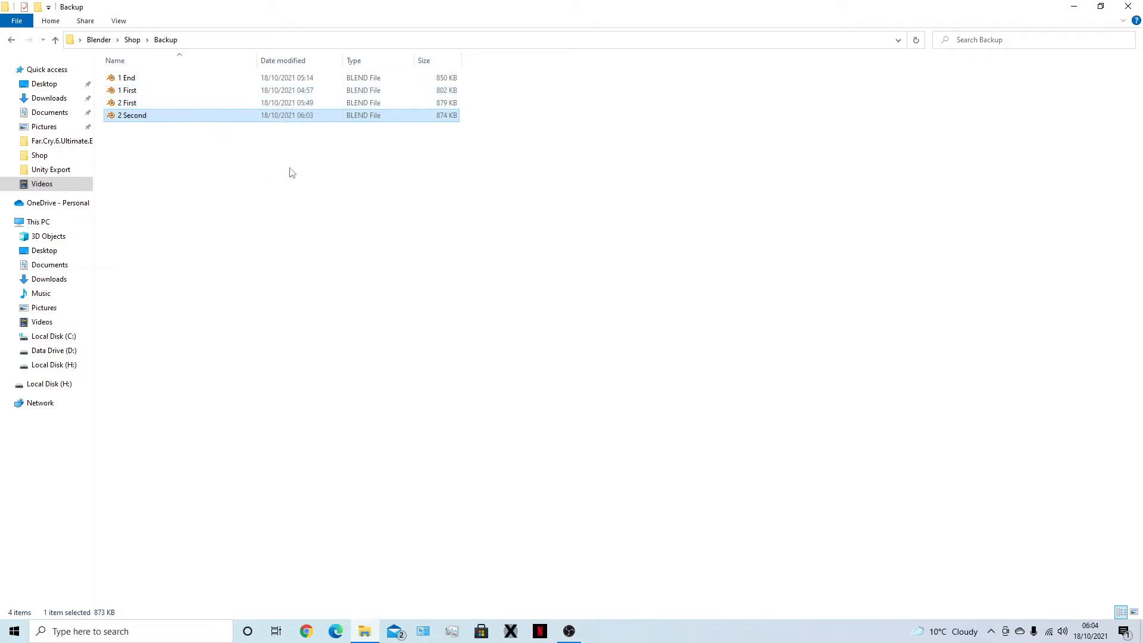
left_click(350, 192)
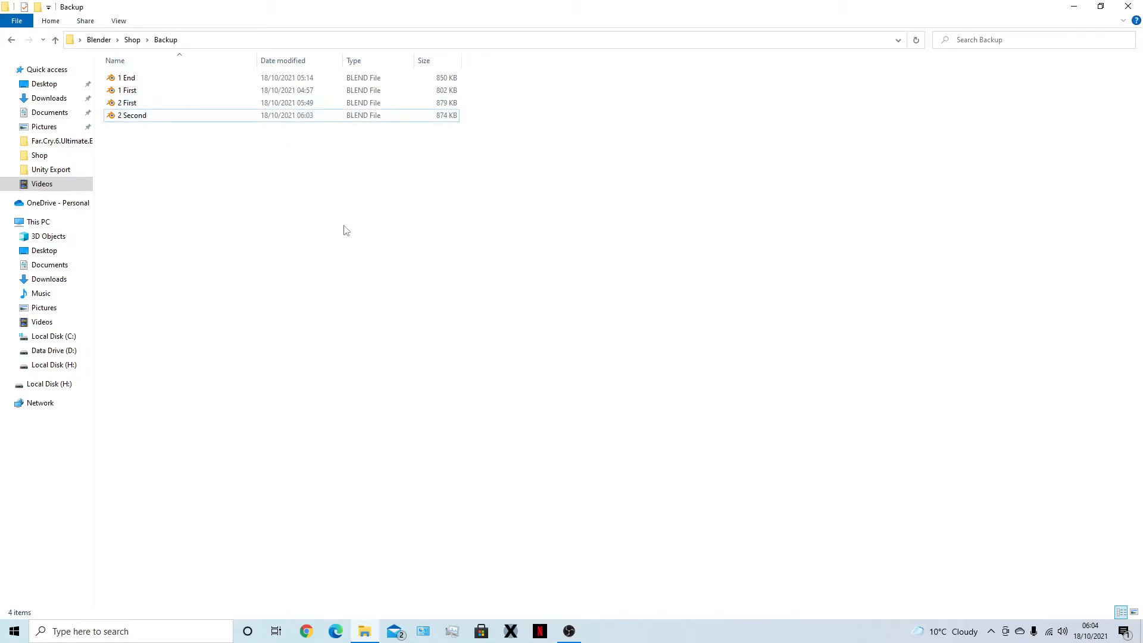
Return to the Shop folder and open the Shop blend file in Blender
key("alt+Up")
key("Down")
key("Down")
key("Down")
key("Down")
key("Down")
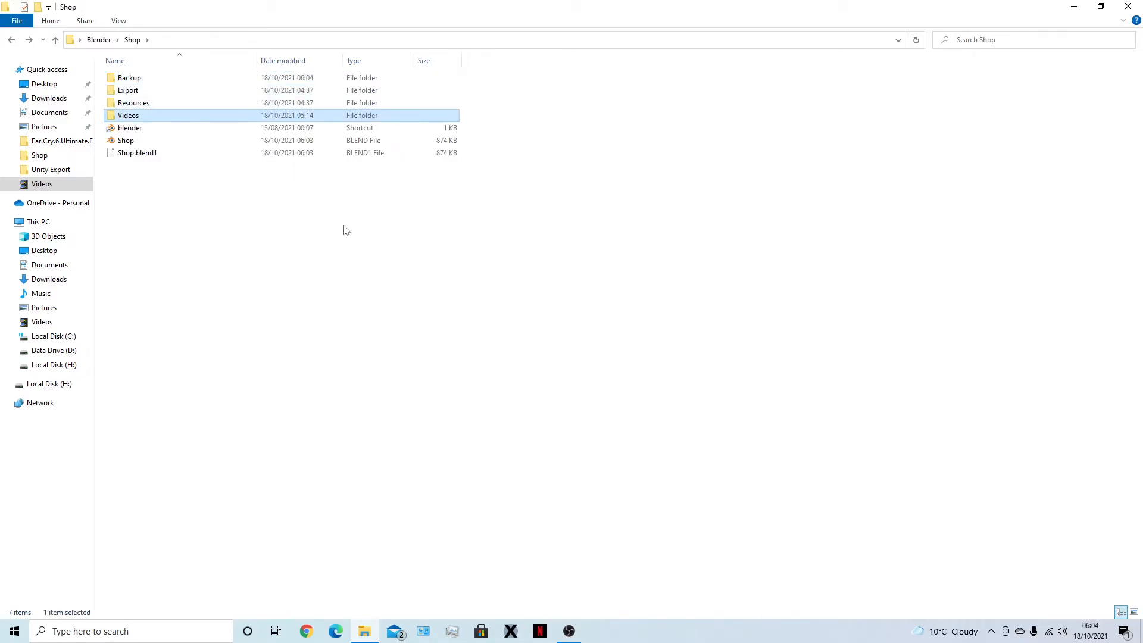
key("Return")
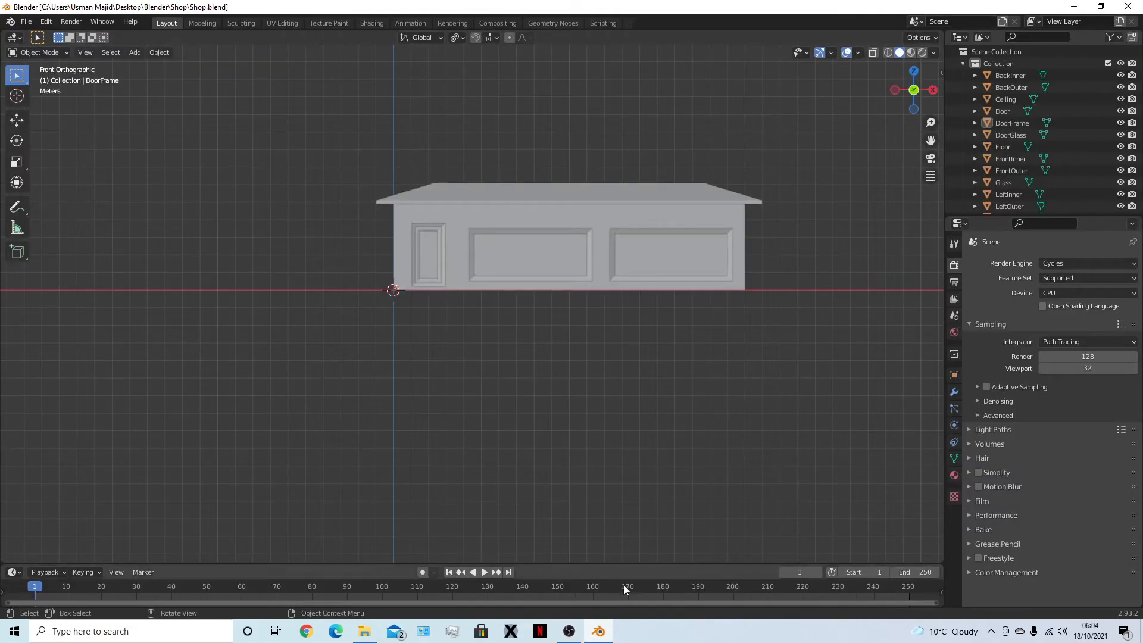
Select the LeftOuter wall at the end of the shop building
middle_click_drag(610, 410, 529, 250)
scroll(661, 413, "up", 6)
middle_click_drag(604, 356, 592, 412)
left_click(710, 361)
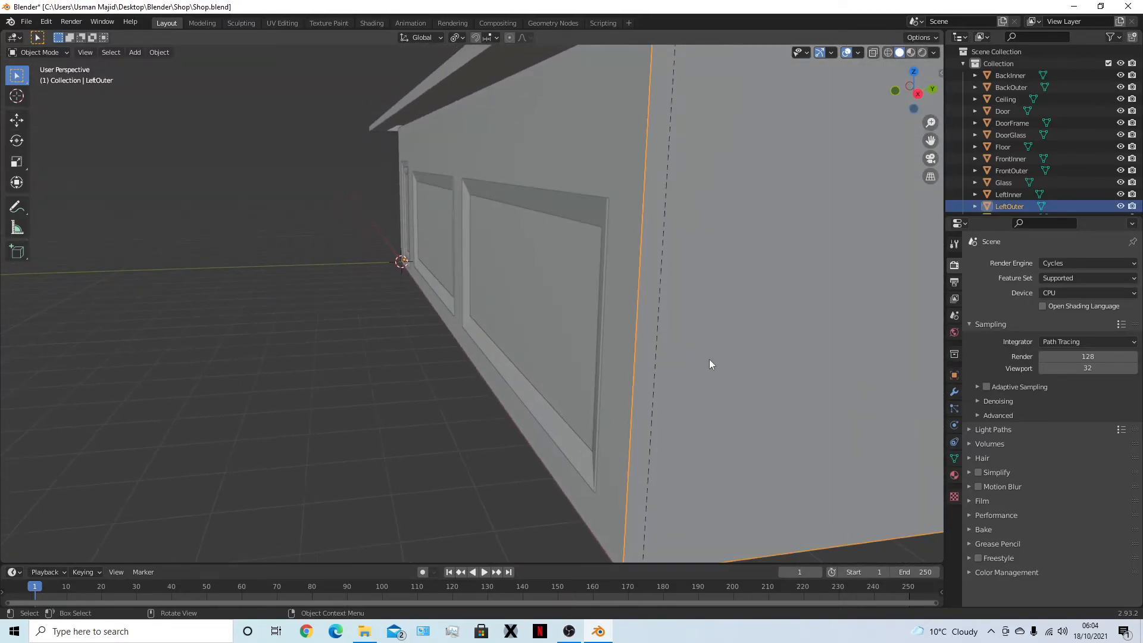
Isolate the FrontOuter and FrontInner walls by hiding every other object in the shop
left_click(760, 381)
left_click(344, 377)
middle_click_drag(245, 384, 346, 393)
left_click(421, 180)
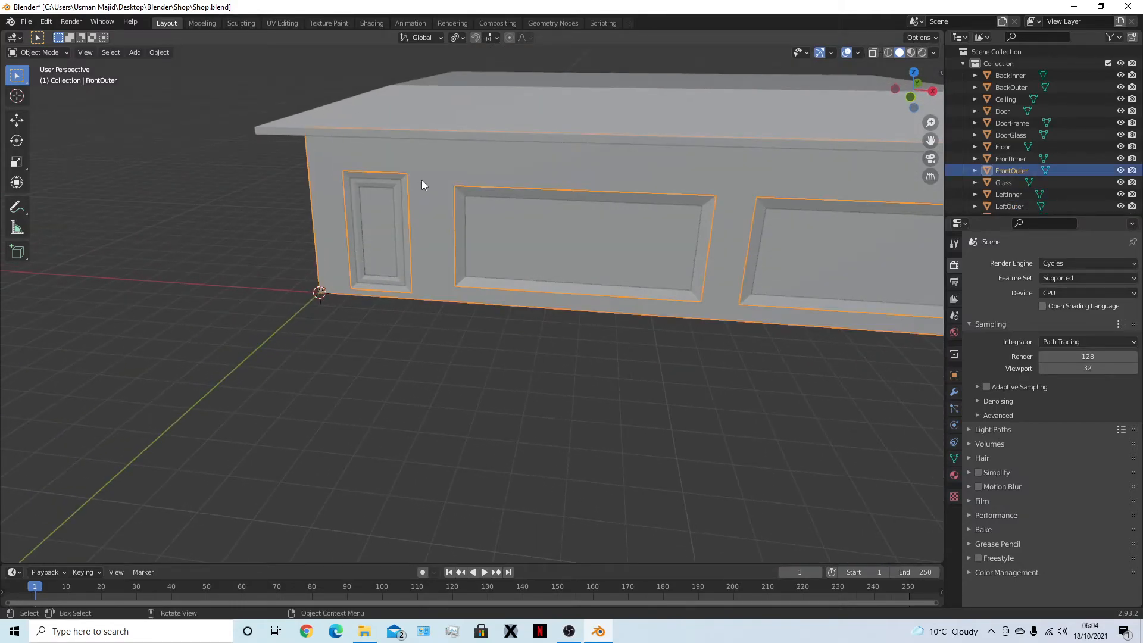
left_click(438, 234, "shift")
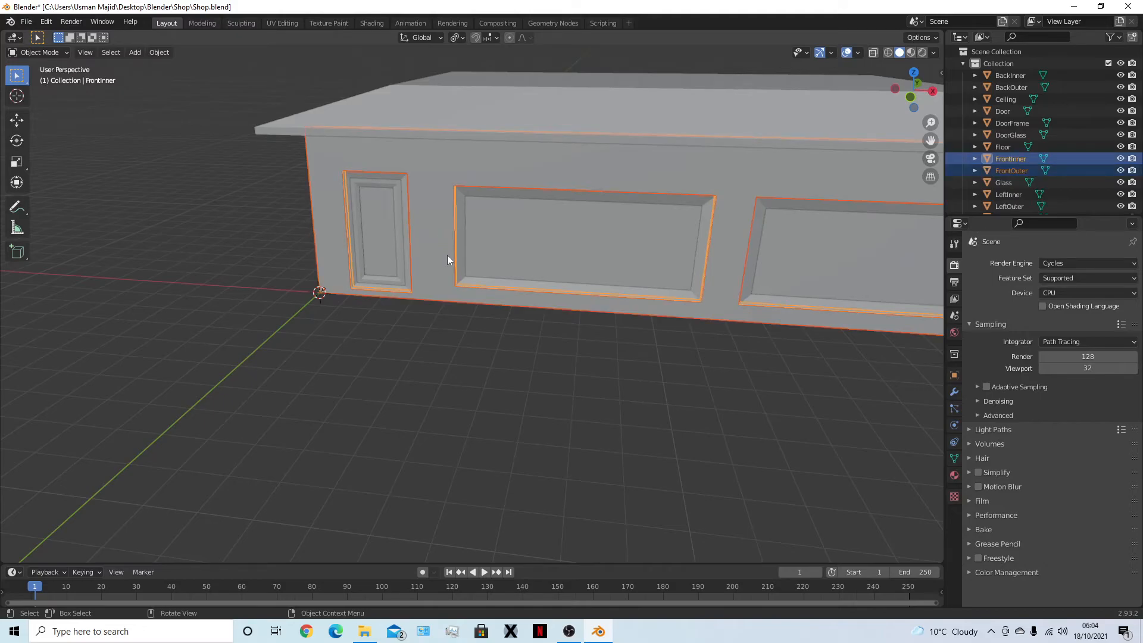
key("shift+h")
Examine the end edges and window openings of the isolated FrontInner and FrontOuter walls from several sides
middle_click_drag(454, 259, 564, 310)
left_click(517, 268)
scroll(585, 298, "up", 6)
left_click(468, 274)
middle_click_drag(488, 296, 707, 237)
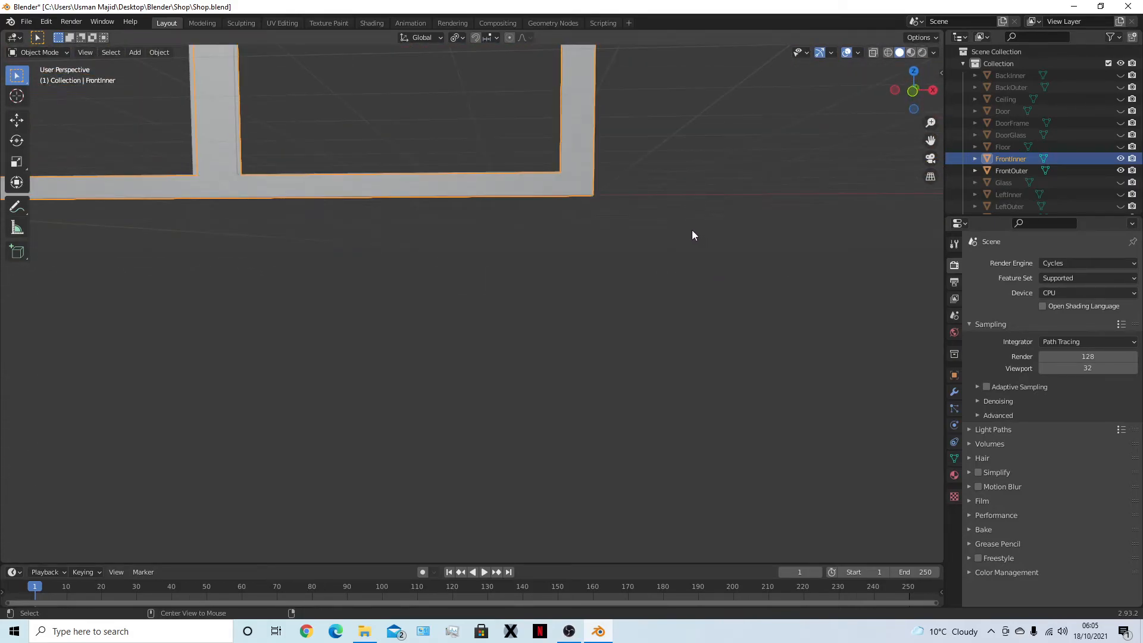
key("alt+h")
key("ctrl+z")
middle_click_drag(692, 232, 473, 227)
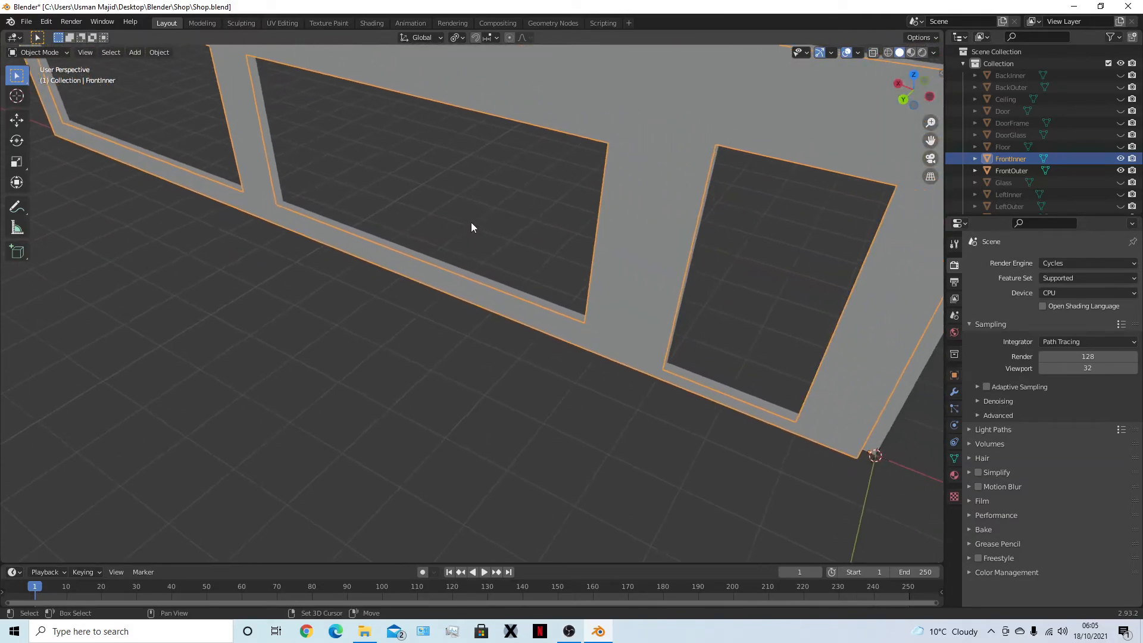
middle_click_drag(850, 319, 719, 340)
middle_click_drag(444, 220, 714, 243, "shift")
mouse_move(412, 209)
middle_mouse_down("shift")
mouse_move(538, 227)
mouse_move(592, 196)
mouse_move(582, 197)
middle_mouse_up("shift")
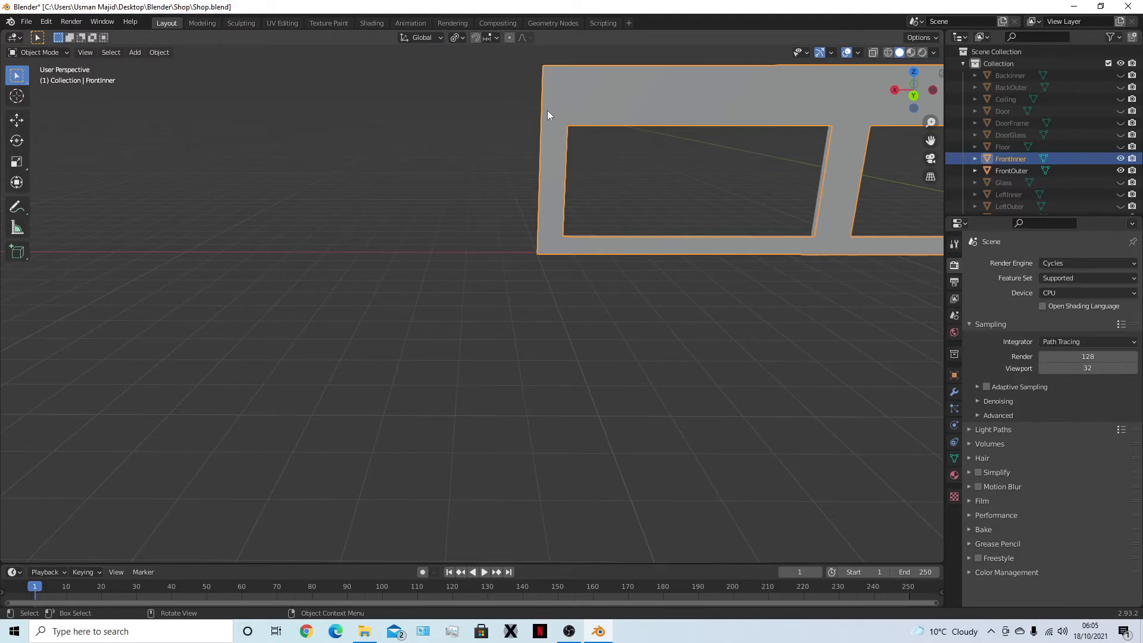
scroll(577, 216, "up", 2)
middle_click_drag(577, 217, 500, 355, "shift")
scroll(500, 353, "up", 2)
middle_click_drag(442, 332, 548, 308)
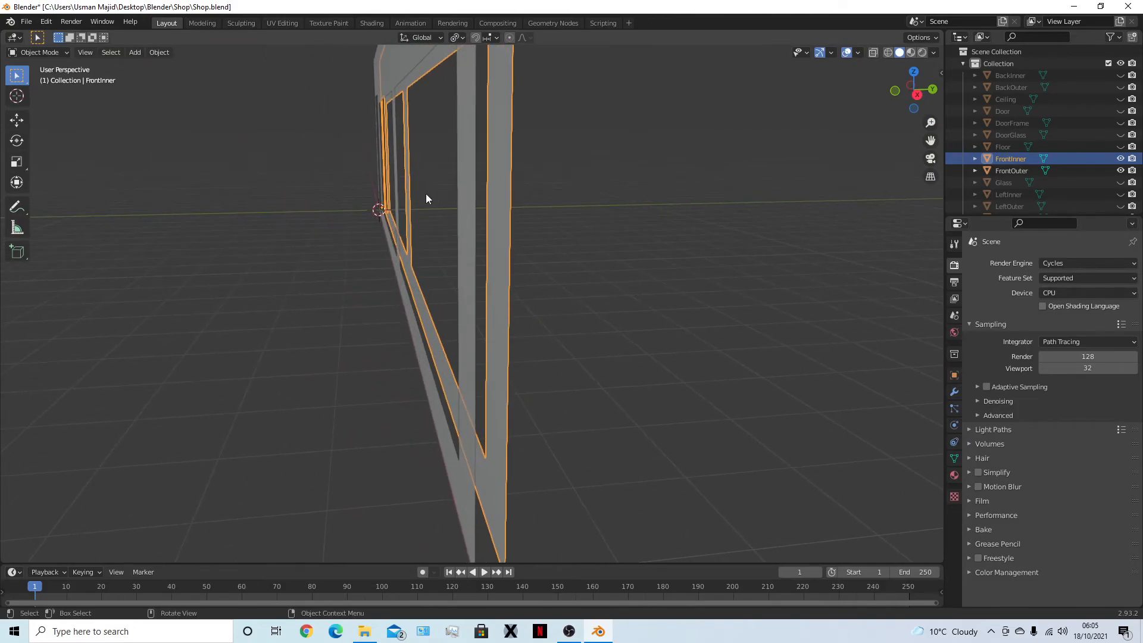
middle_click_drag(552, 462, 503, 269)
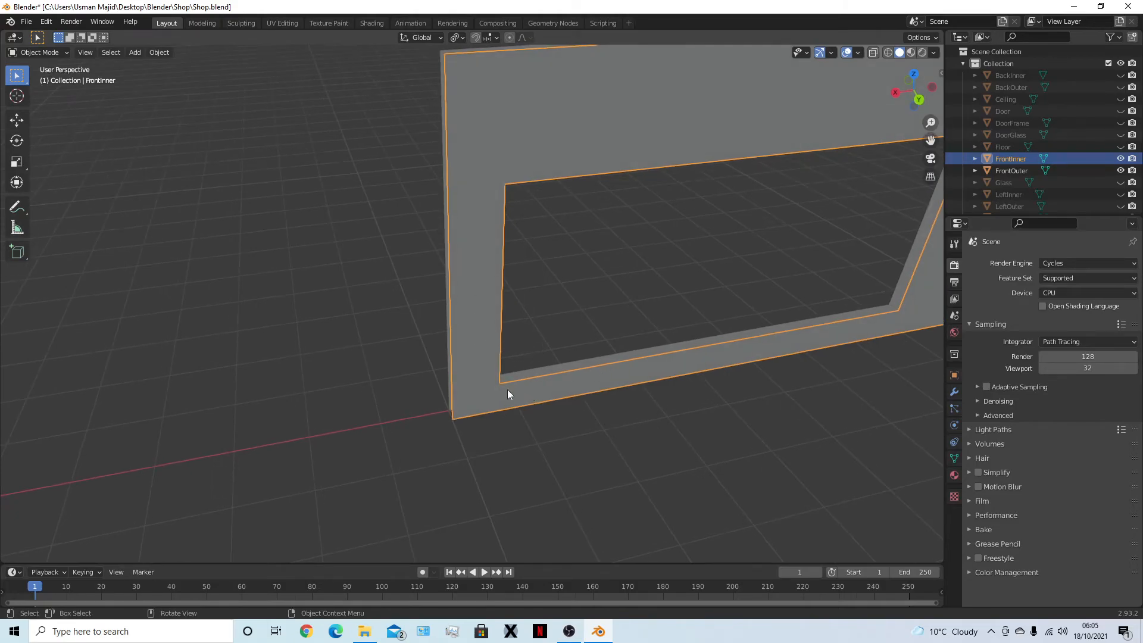
middle_click_drag(517, 391, 463, 324)
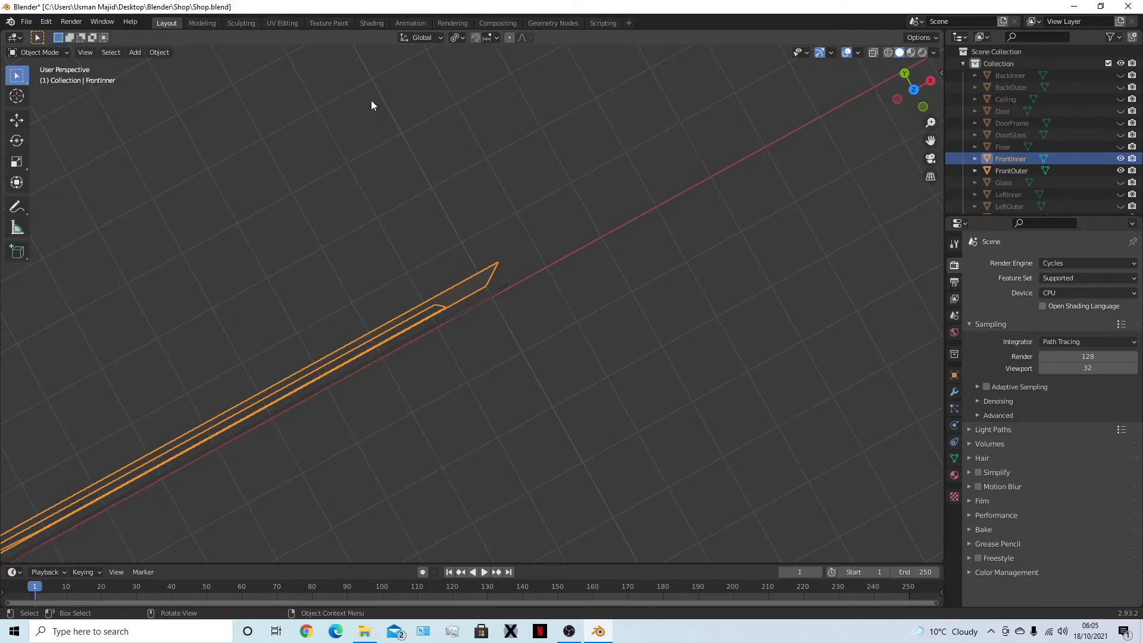
middle_click_drag(502, 357, 552, 354)
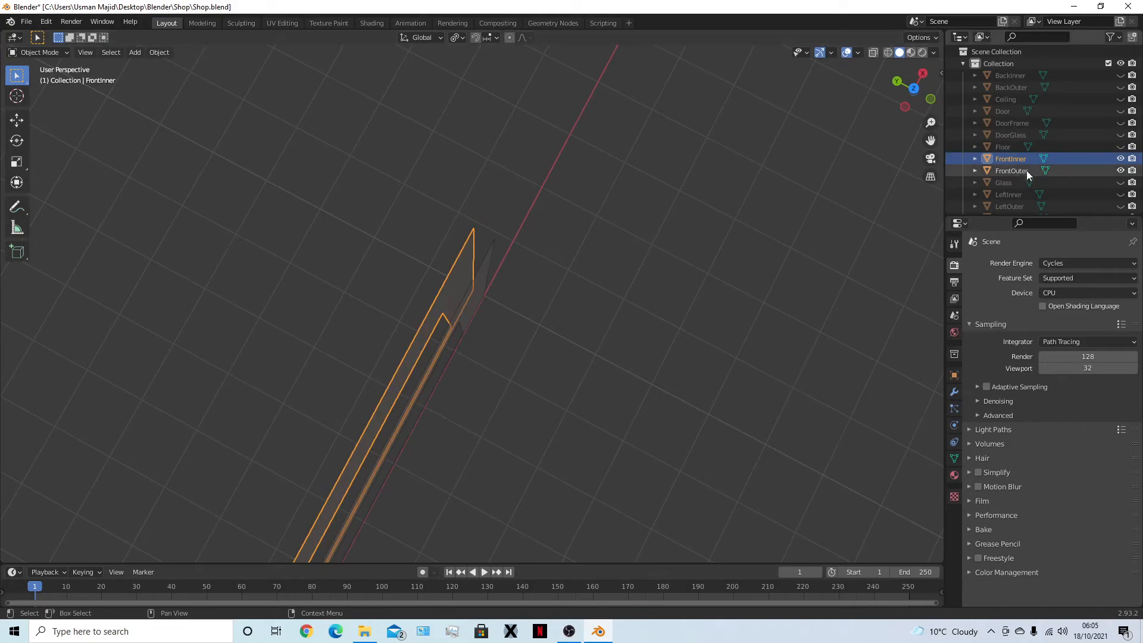
Show the LeftInner wall and separate FrontInner's two narrow end faces beside it into their own object
left_click(1120, 195)
middle_click_drag(643, 281, 739, 290)
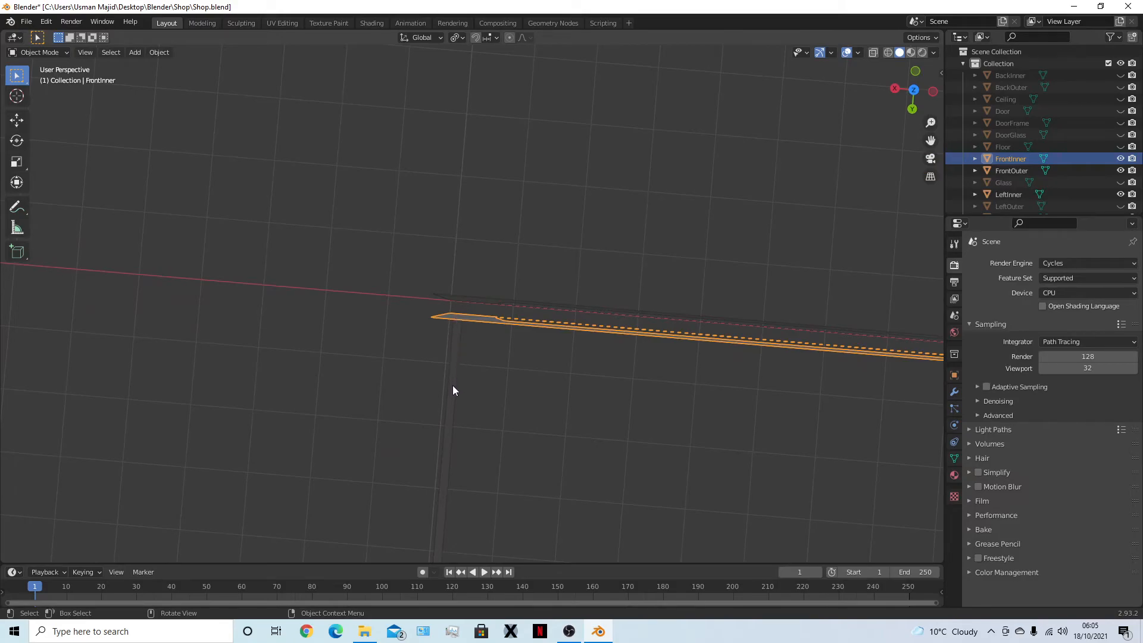
key("Tab")
middle_click_drag(451, 369, 548, 279)
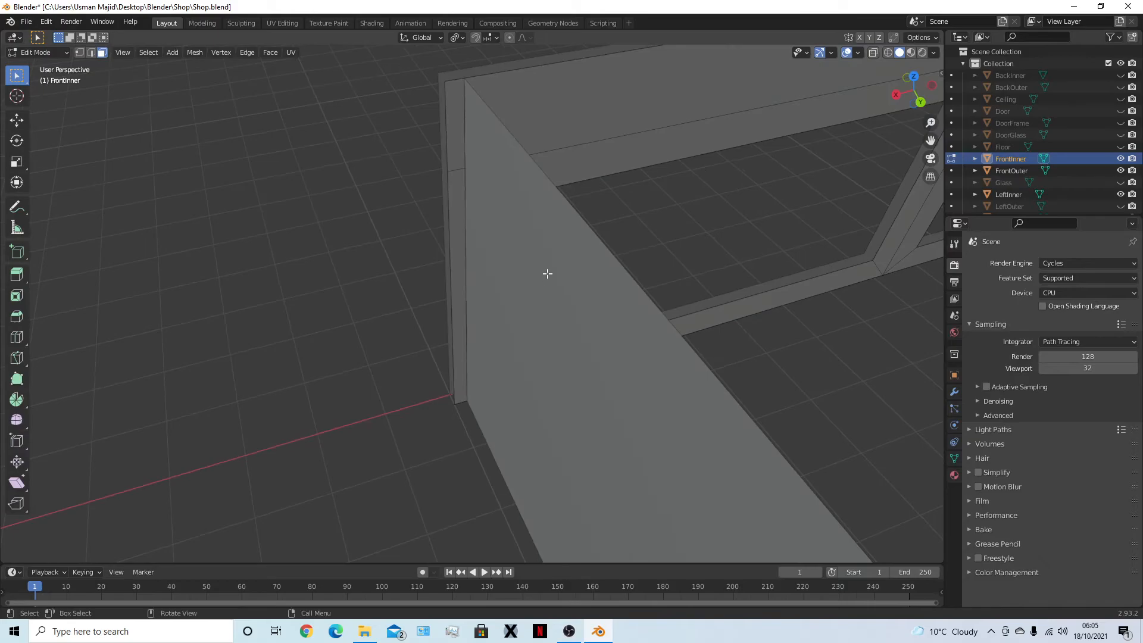
left_click(453, 139)
left_click(458, 204, "shift")
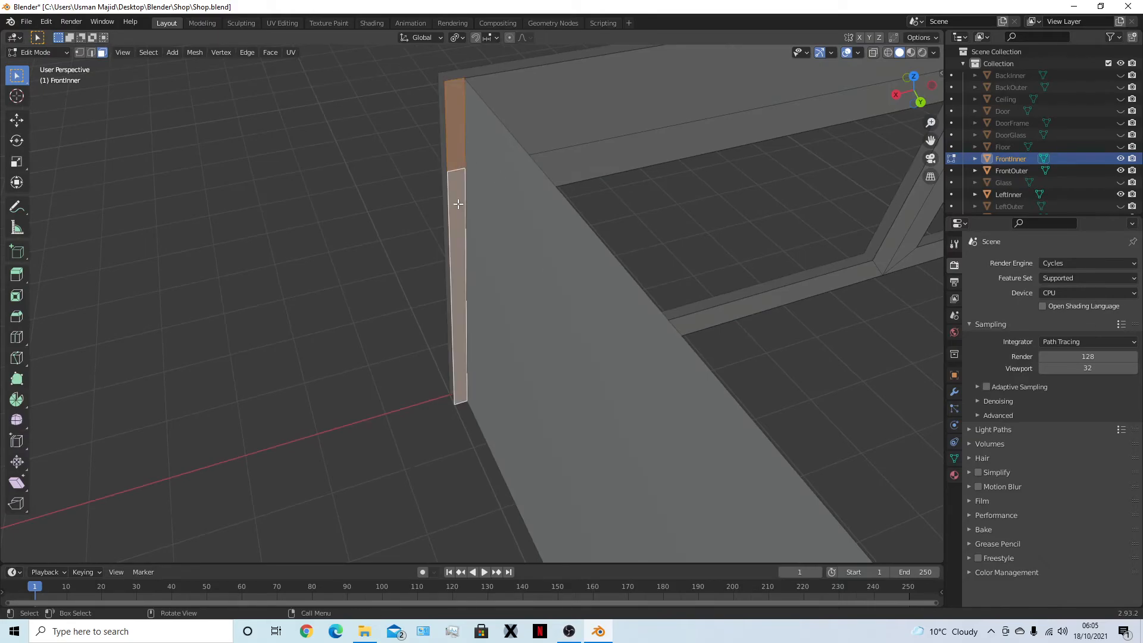
middle_click_drag(408, 230, 457, 230)
key("p")
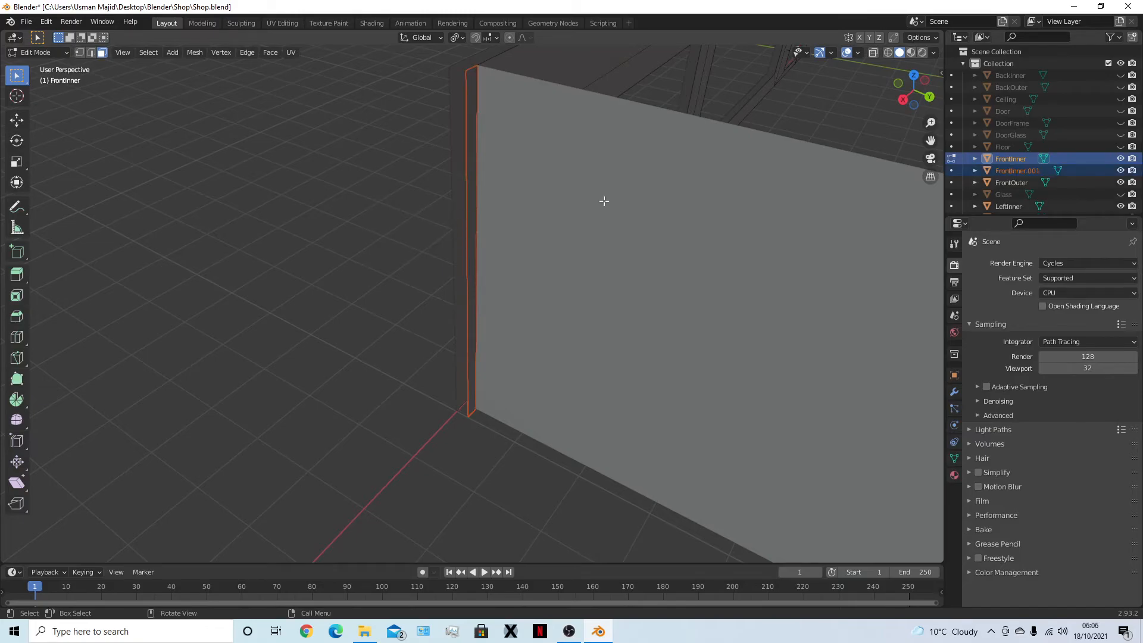
Rename the separated end-face object as Structure
double_click(996, 169)
scroll(995, 167, "down", 2)
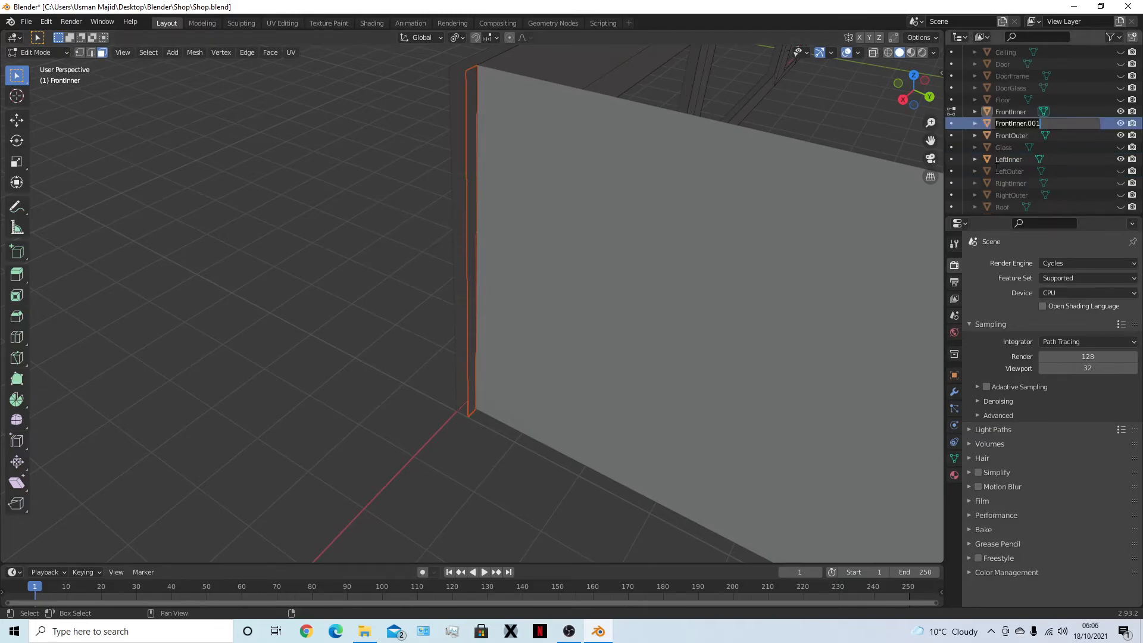
type("Structure")
key("Return")
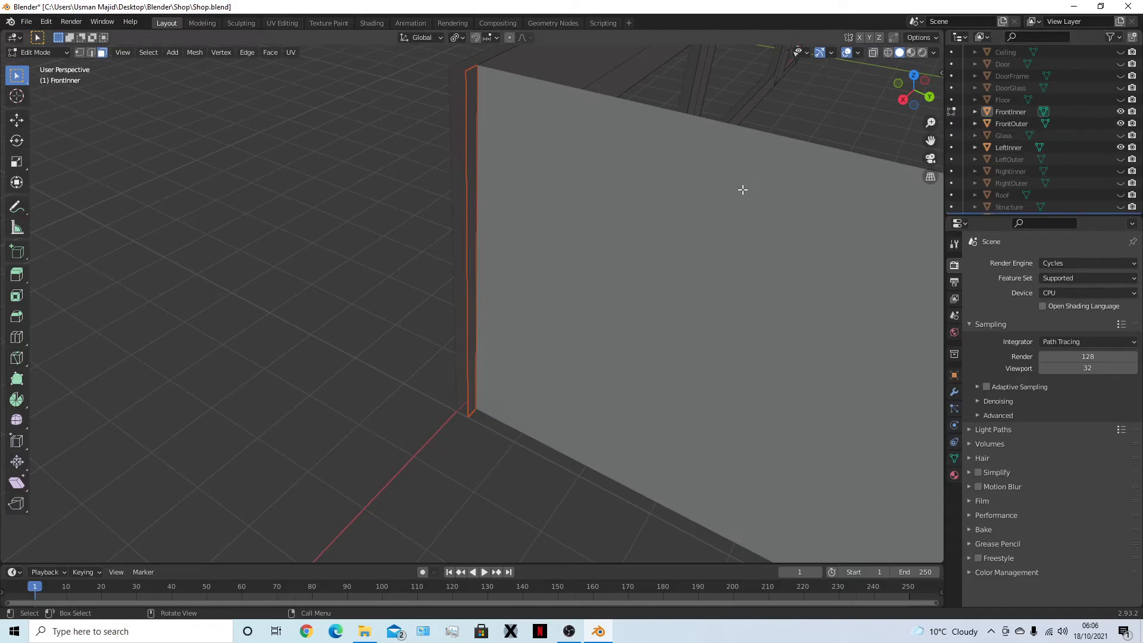
Return to Object Mode and hide the FrontInner, FrontOuter and LeftInner walls
middle_click_drag(750, 179, 713, 236)
key("Tab")
left_click(599, 141)
middle_click_drag(599, 141, 770, 194)
left_click(468, 156)
key("h")
middle_click_drag(468, 156, 596, 261)
left_click(591, 217)
key("h")
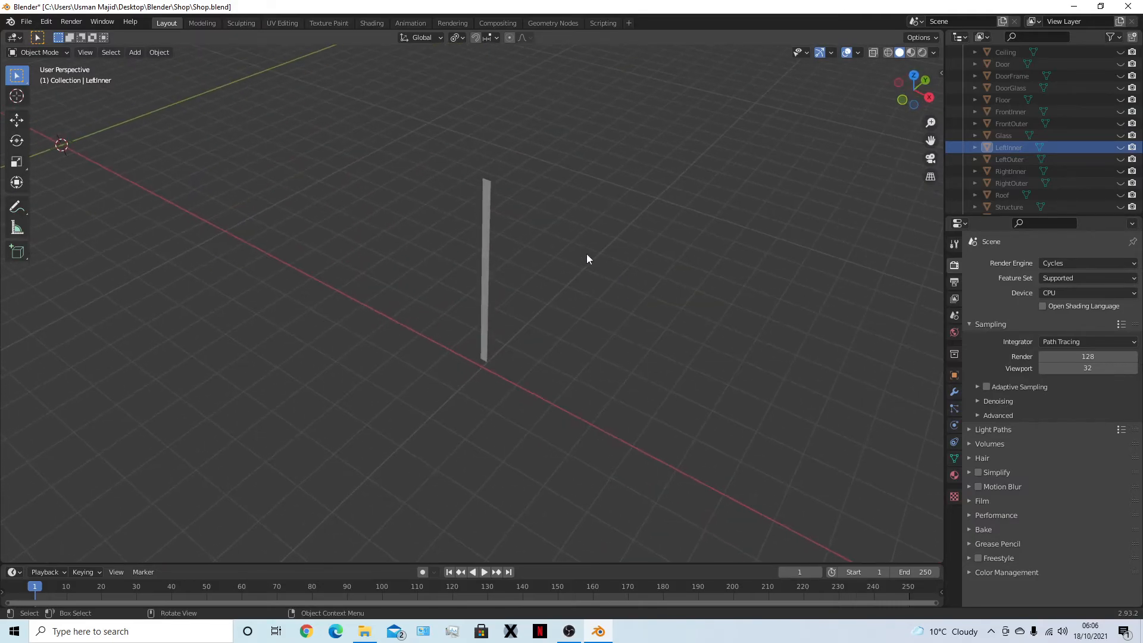
Show the hidden Structure object and join the separated vertical corner strip into it
left_click(483, 236)
scroll(1055, 146, "down", 2)
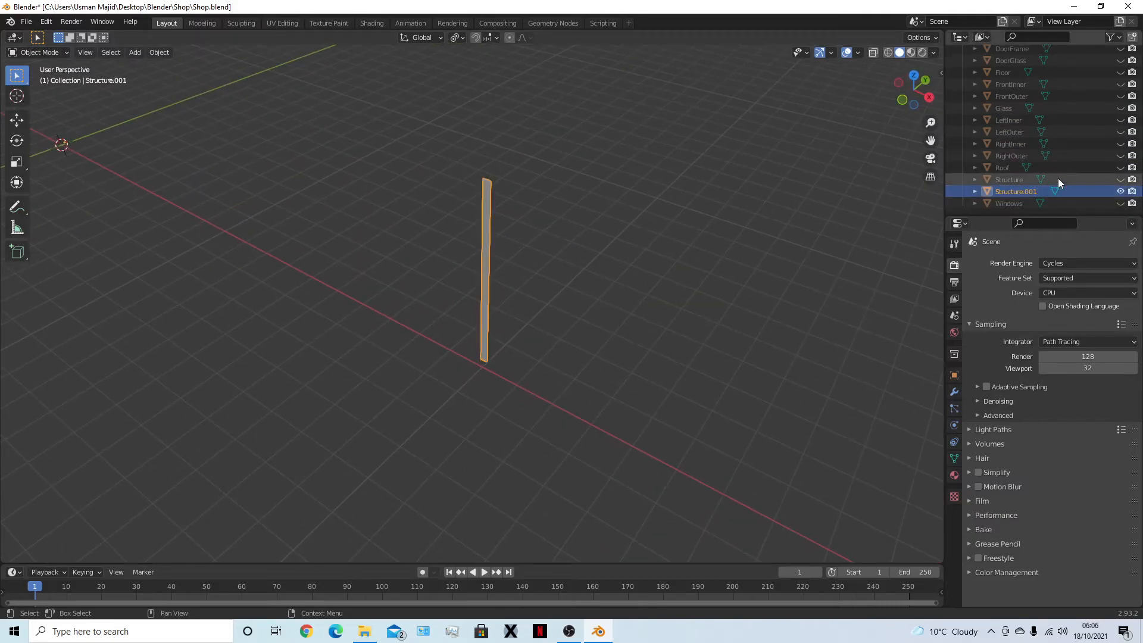
left_click(1119, 180)
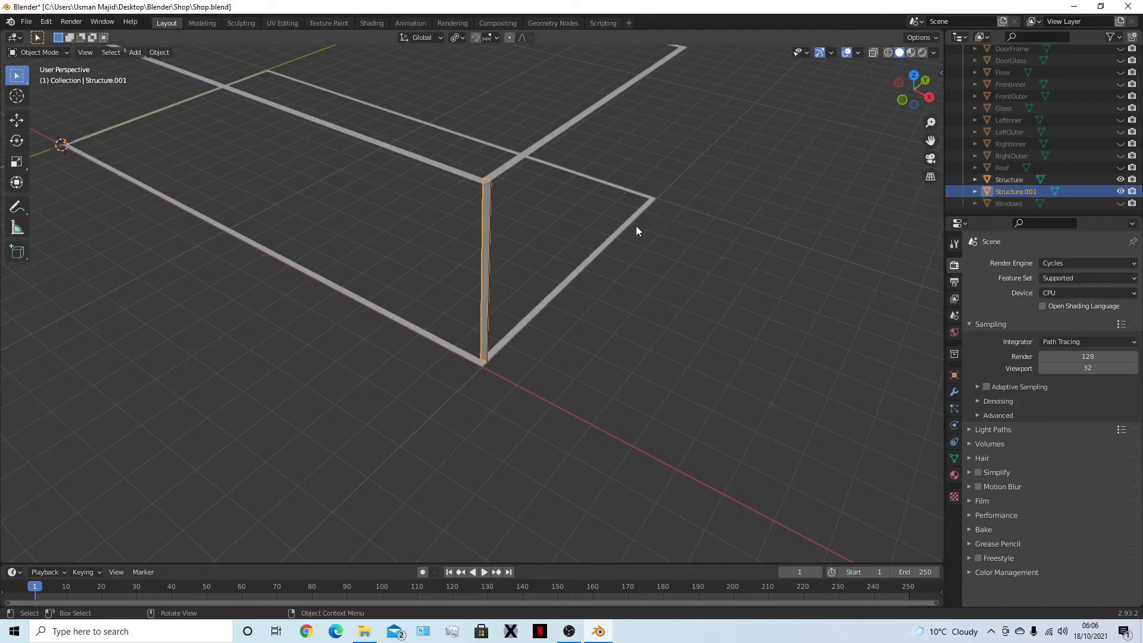
left_click(514, 162, "shift")
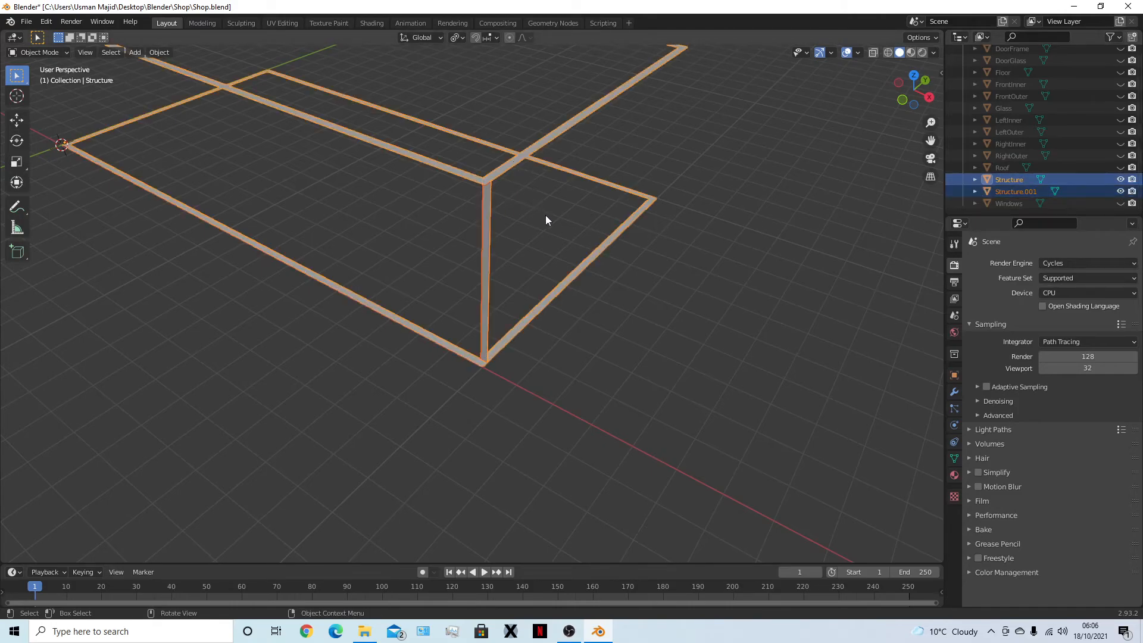
key("ctrl+j")
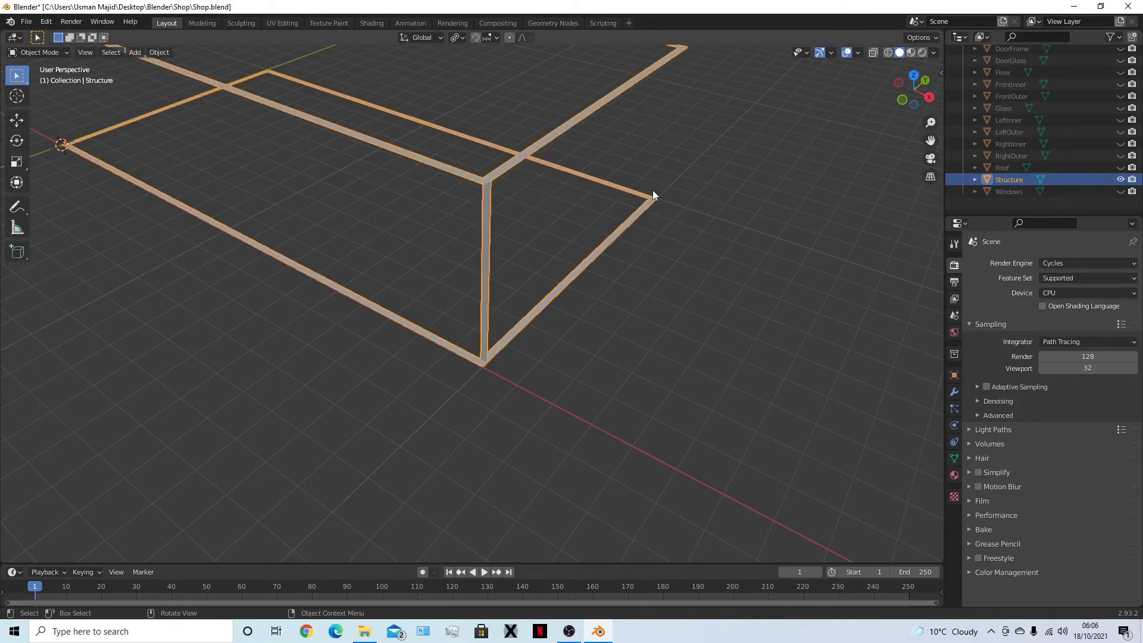
Dissolve the vertices that divide Structure's vertical corner strip partway up, keeping the strip as one face
middle_click_drag(508, 212, 584, 181)
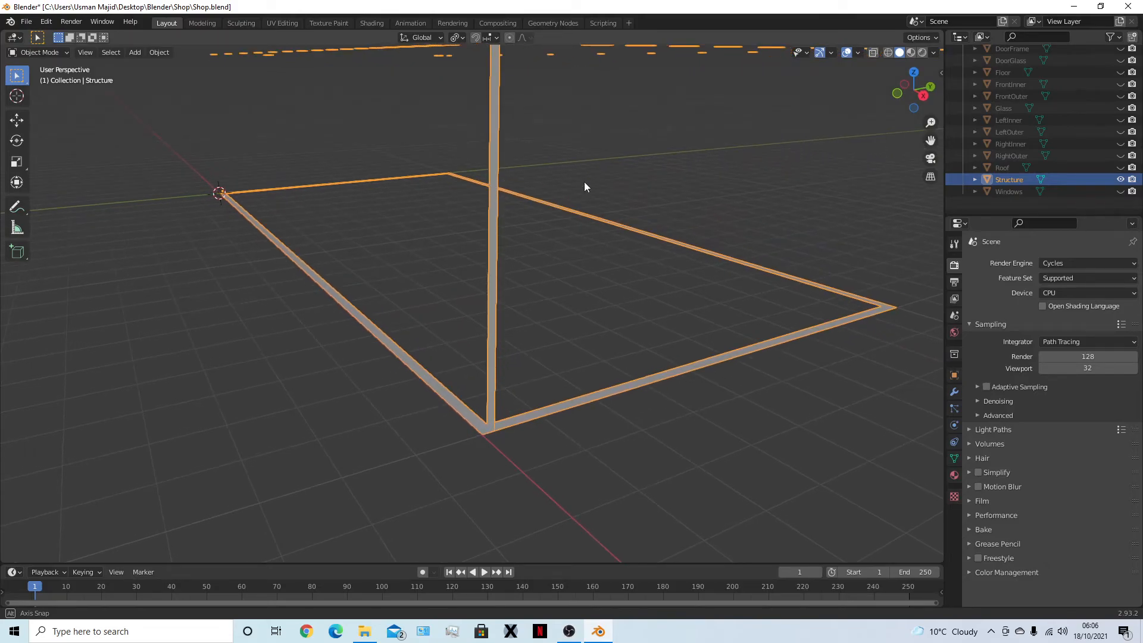
key("Tab")
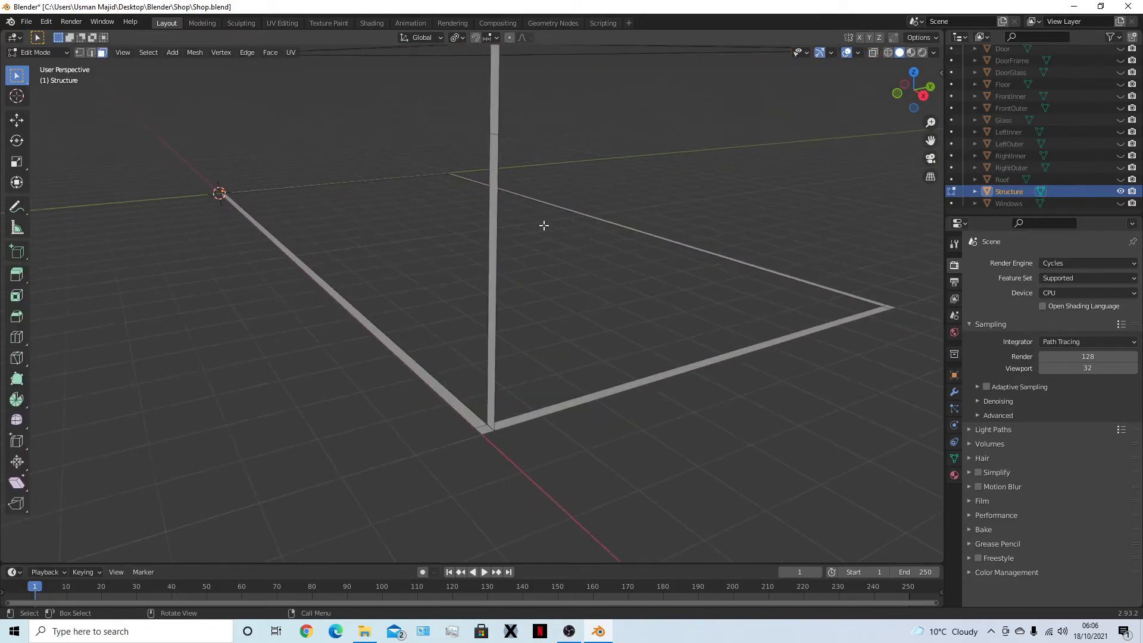
key("KP_1")
key("1")
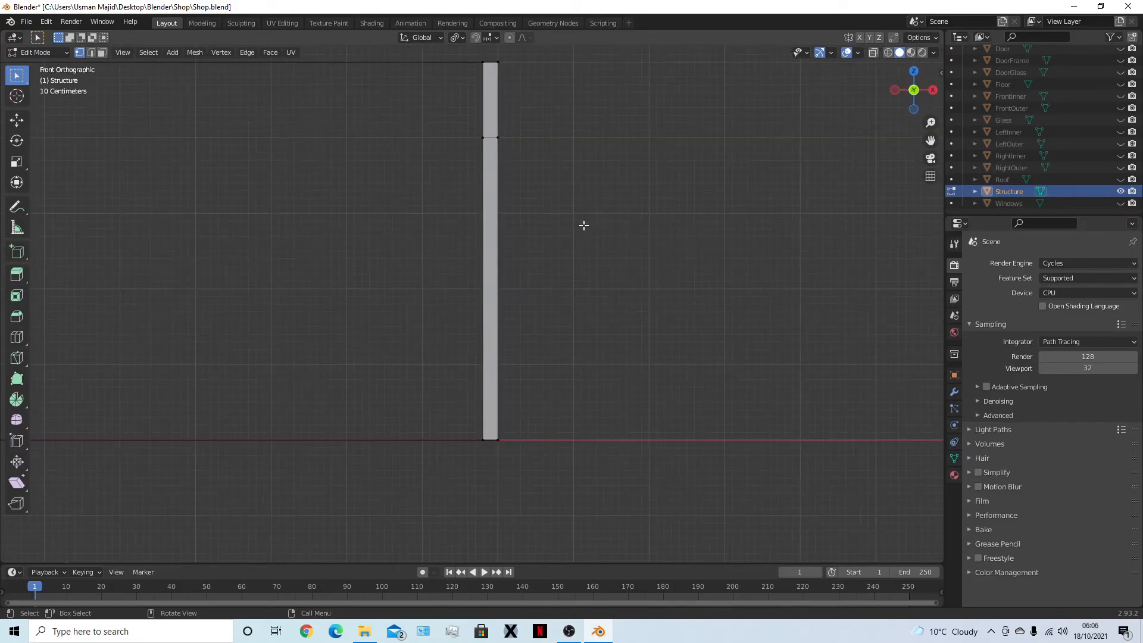
scroll(613, 224, "down", 3)
scroll(619, 202, "up", 3)
middle_click_drag(436, 162, 396, 209, "shift")
left_click_drag(387, 206, 444, 253)
key("x")
left_click(469, 262)
middle_click_drag(469, 262, 522, 332)
key("Tab")
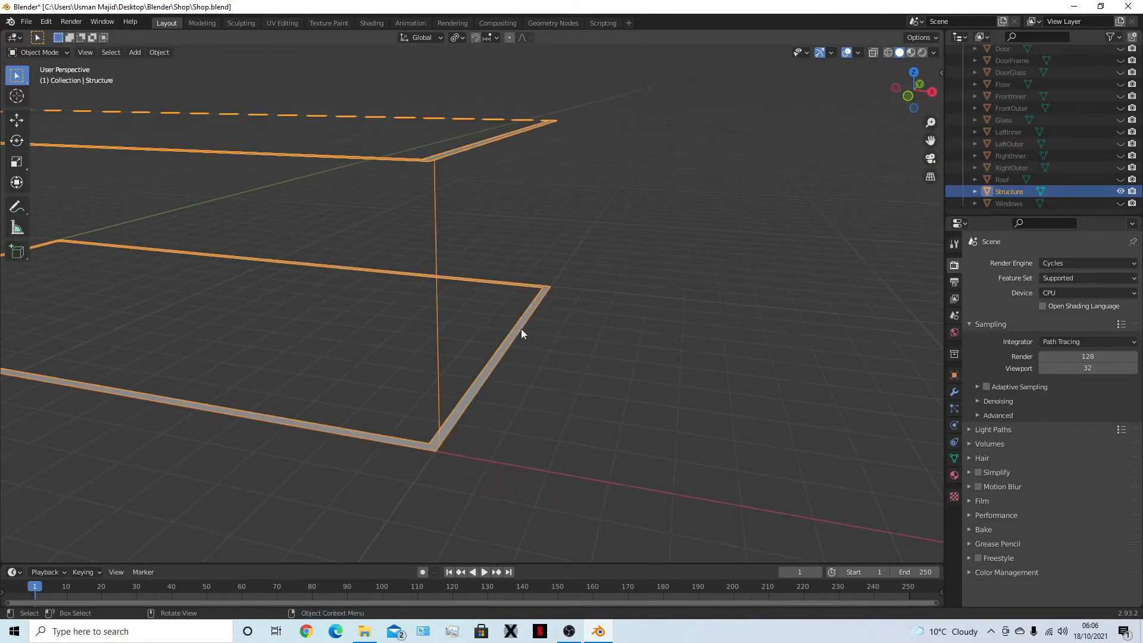
key("Tab")
middle_click_drag(605, 324, 454, 291)
left_click(560, 281)
middle_click_drag(560, 281, 689, 314)
key("Tab")
left_click(674, 352)
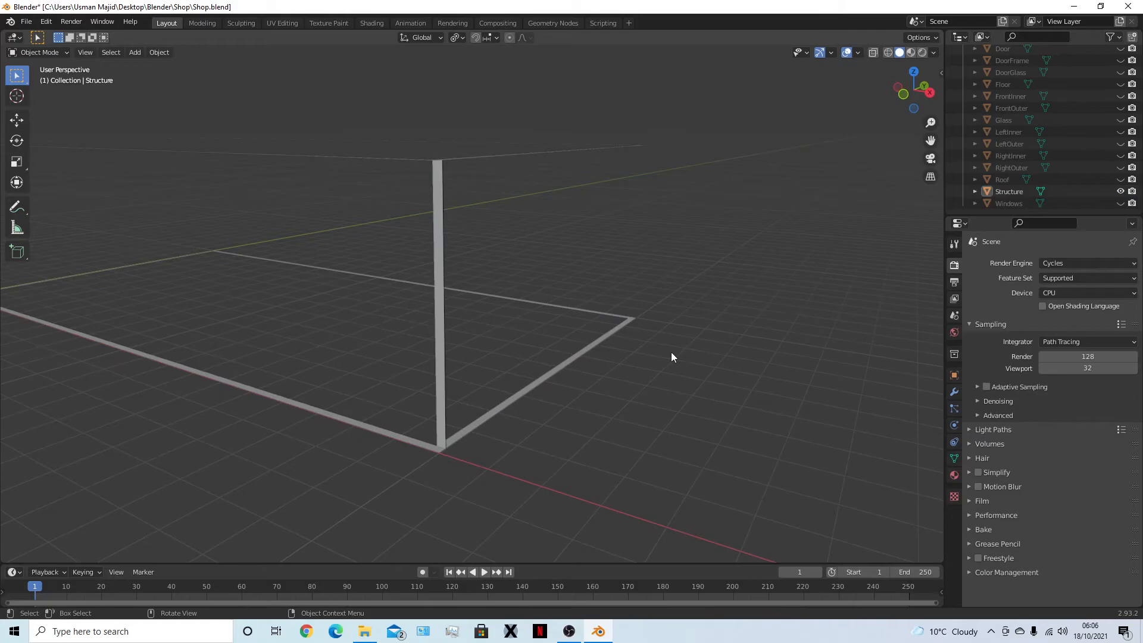
Reveal all hidden shop objects, clear the selection and save the blend file
key("KP_1")
key("alt+h")
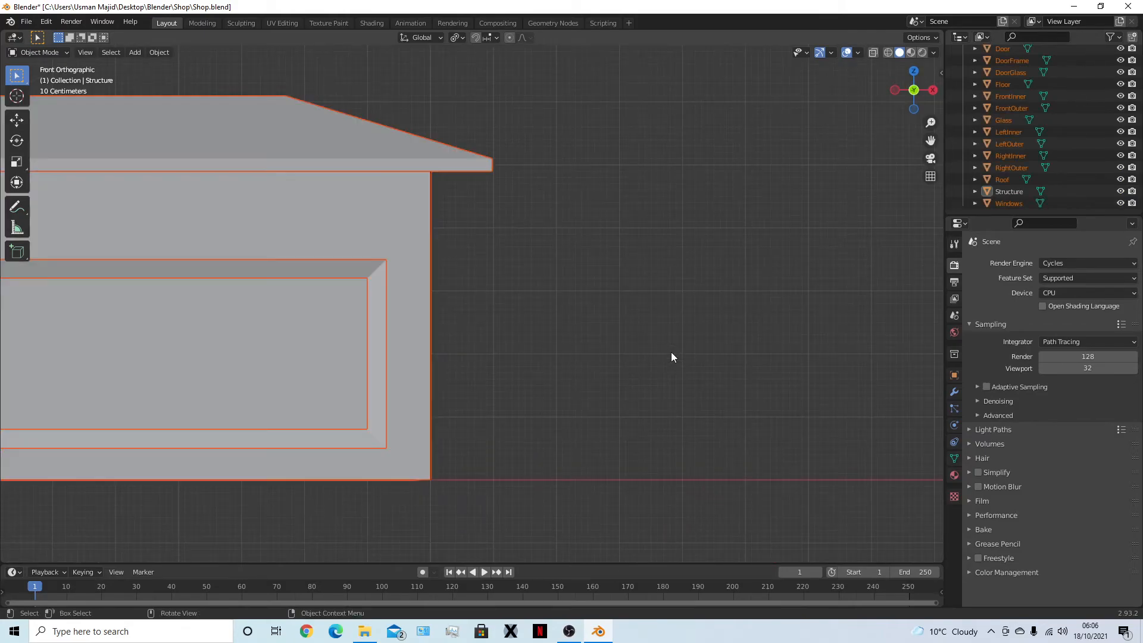
middle_click_drag(691, 385, 559, 396)
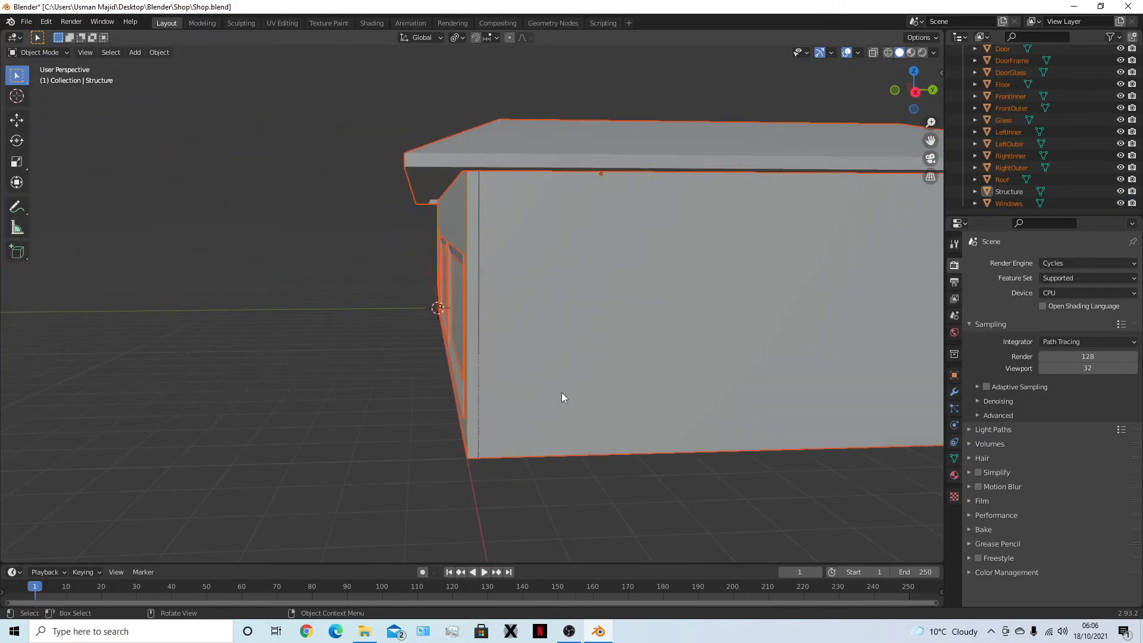
left_click(220, 390)
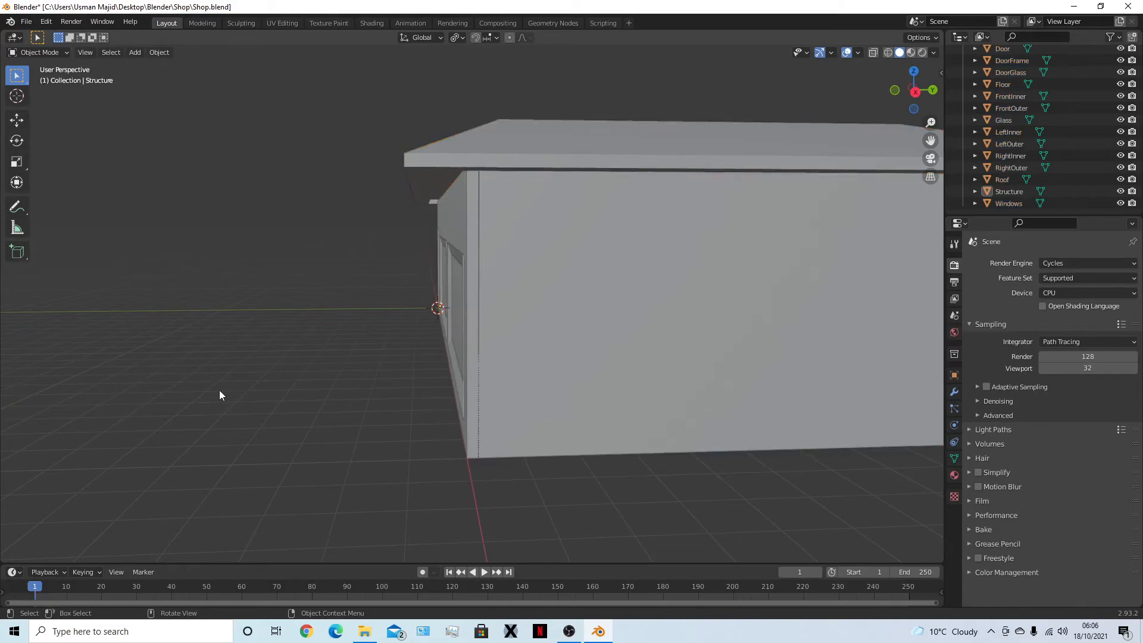
middle_click_drag(219, 391, 260, 409)
key("ctrl+s")
Select the FrontOuter and FrontInner walls, hide all other objects and clear the selection
left_click(367, 209)
middle_click_drag(367, 209, 425, 429)
left_click(417, 378, "shift")
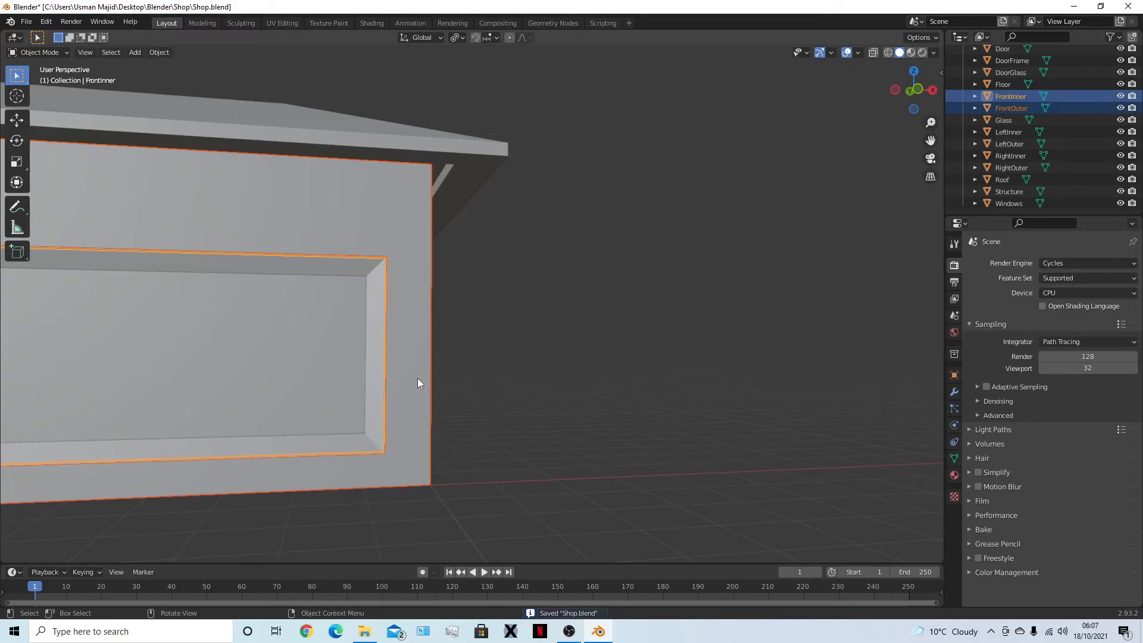
key("shift+h")
middle_click_drag(417, 378, 359, 398)
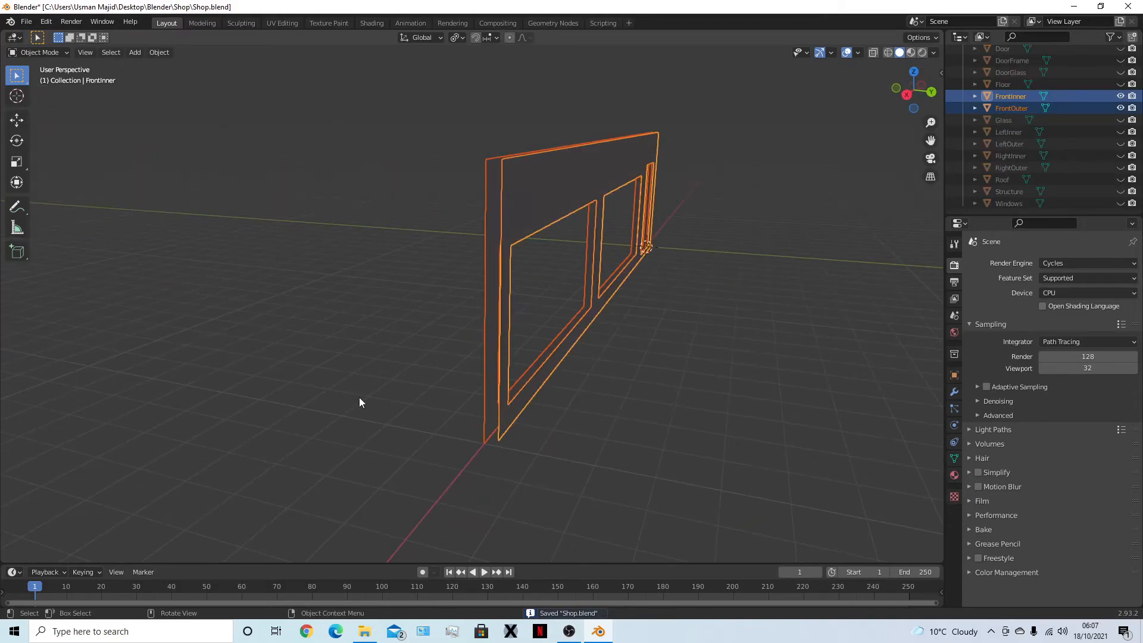
left_click(359, 397)
Look straight at the back of the front walls near the door opening and add a 2 m cube at the origin
middle_click_drag(749, 386, 454, 427)
middle_click_drag(669, 400, 483, 436, "shift")
middle_click_drag(748, 398, 575, 363, "shift")
scroll(605, 361, "up", 4)
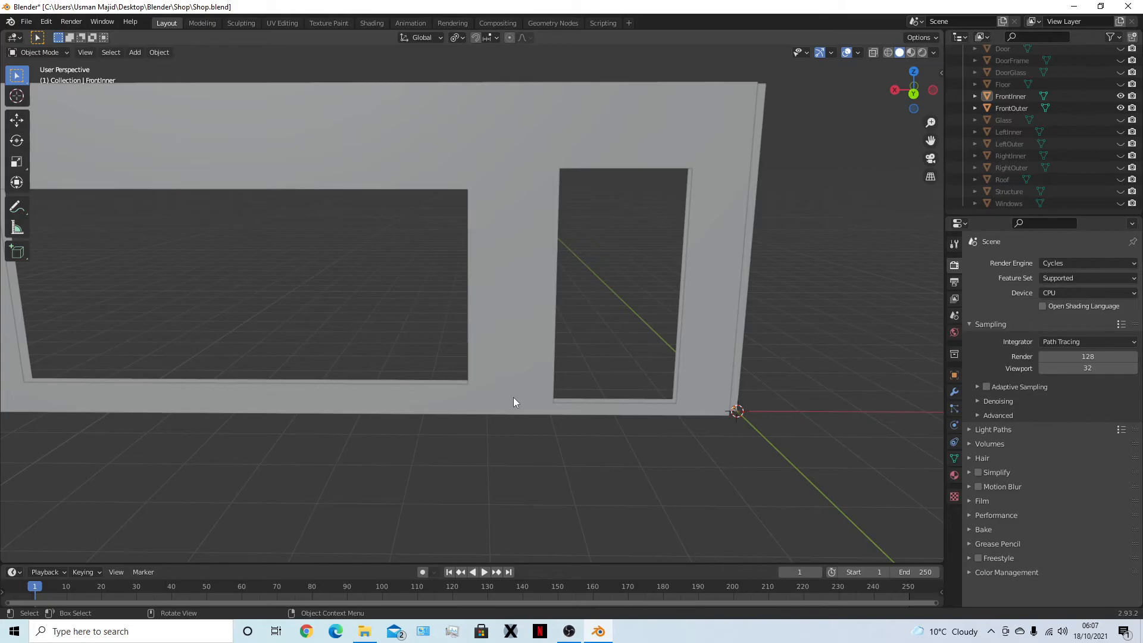
key("KP_1")
key("KP_9")
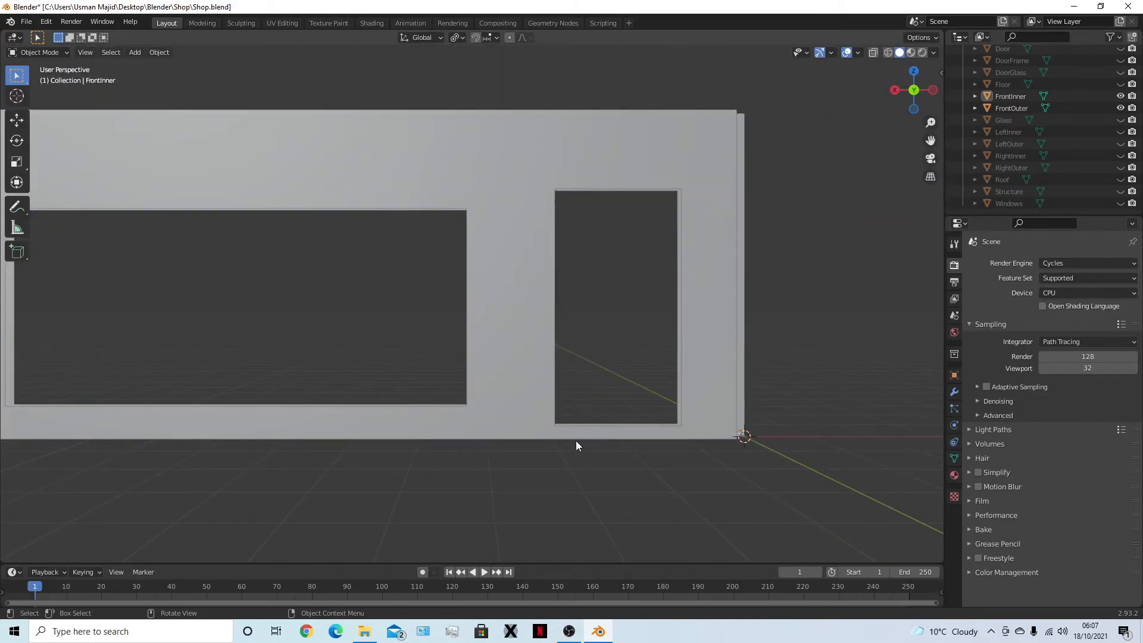
key("KP_1")
key("KP_9")
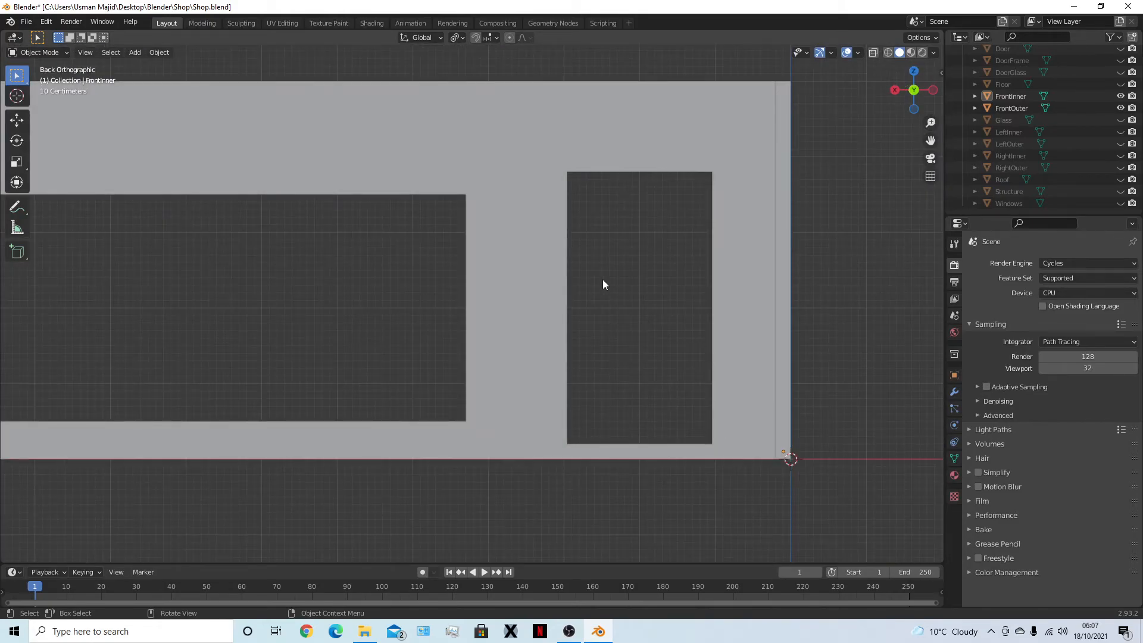
key("shift+a")
mouse_move(573, 378)
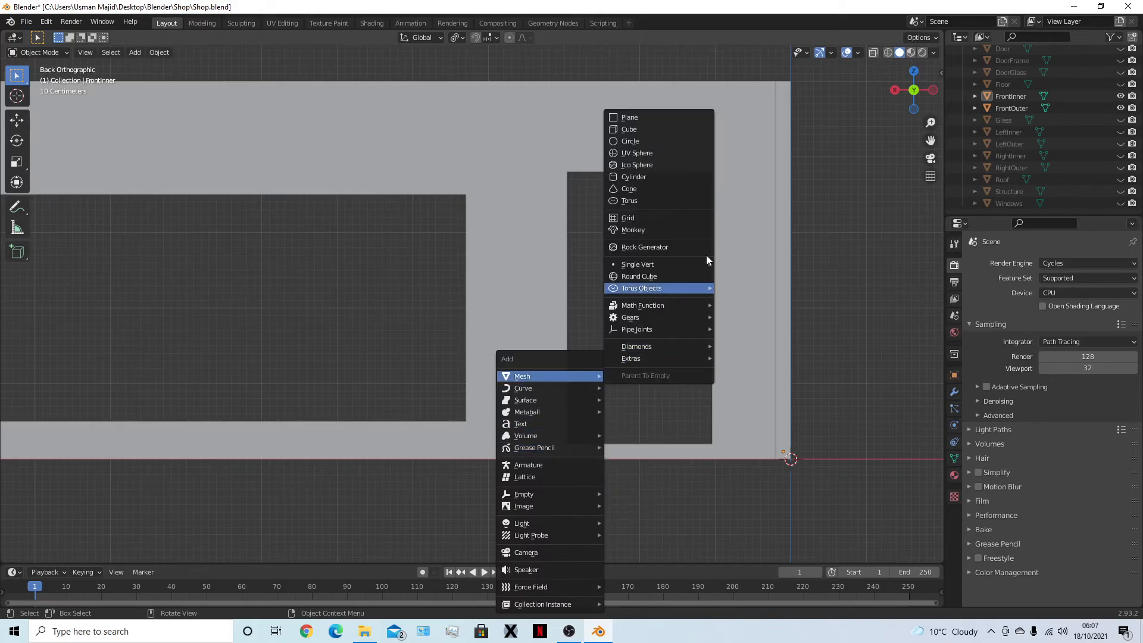
left_click(662, 128)
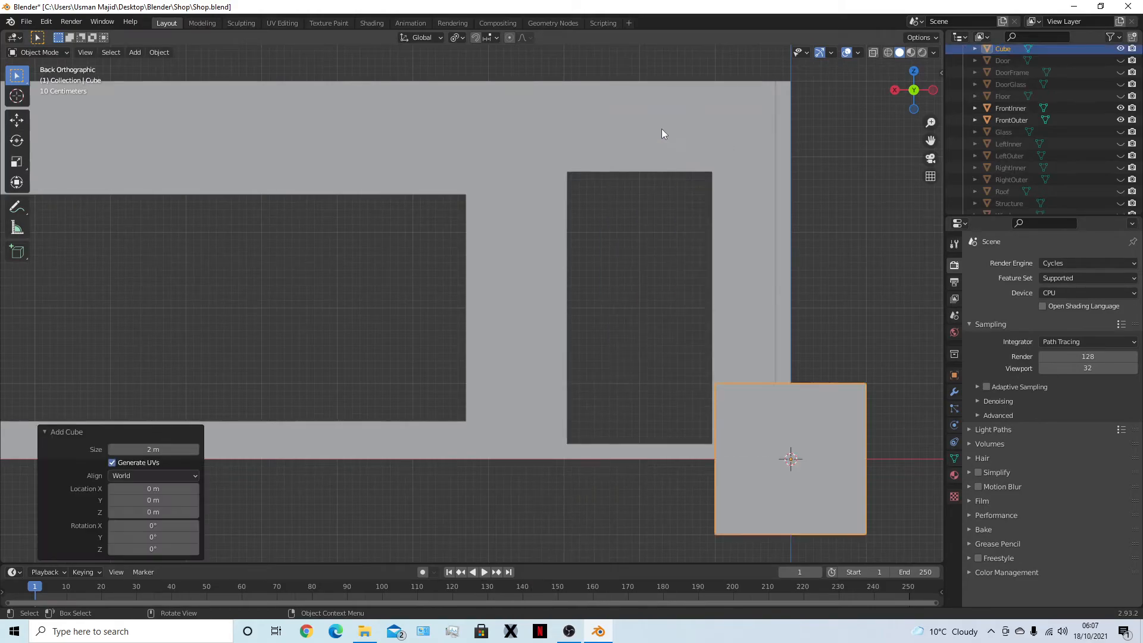
Set the new cube's size to 0.1 m and move it 4 m along X and 0.1 m up
left_click(187, 448)
type("0")
key("Return")
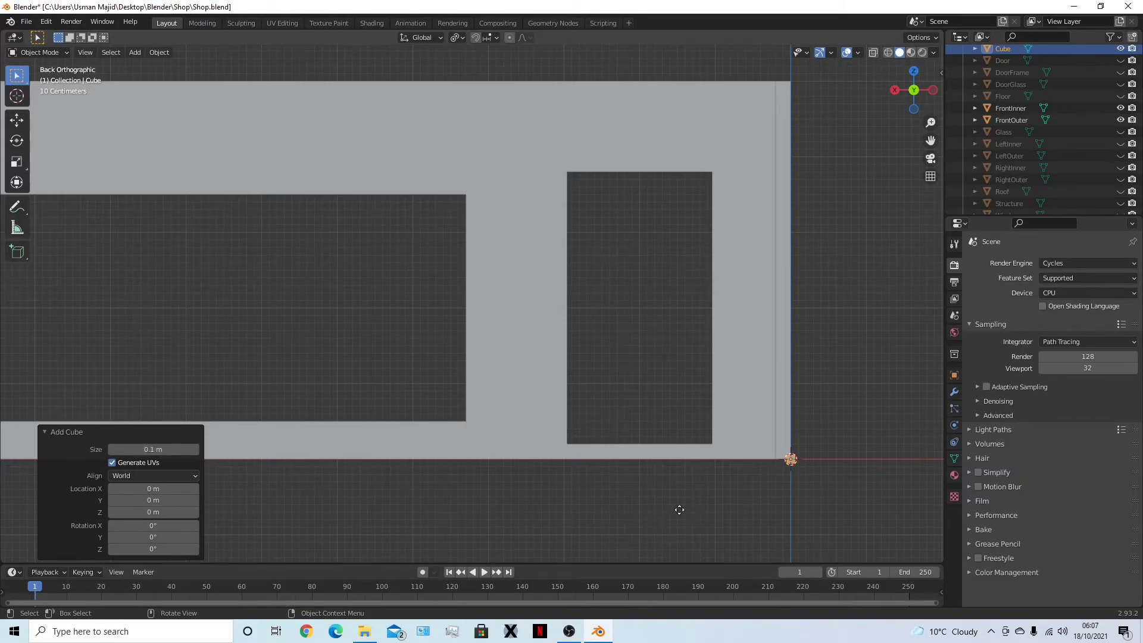
key("g")
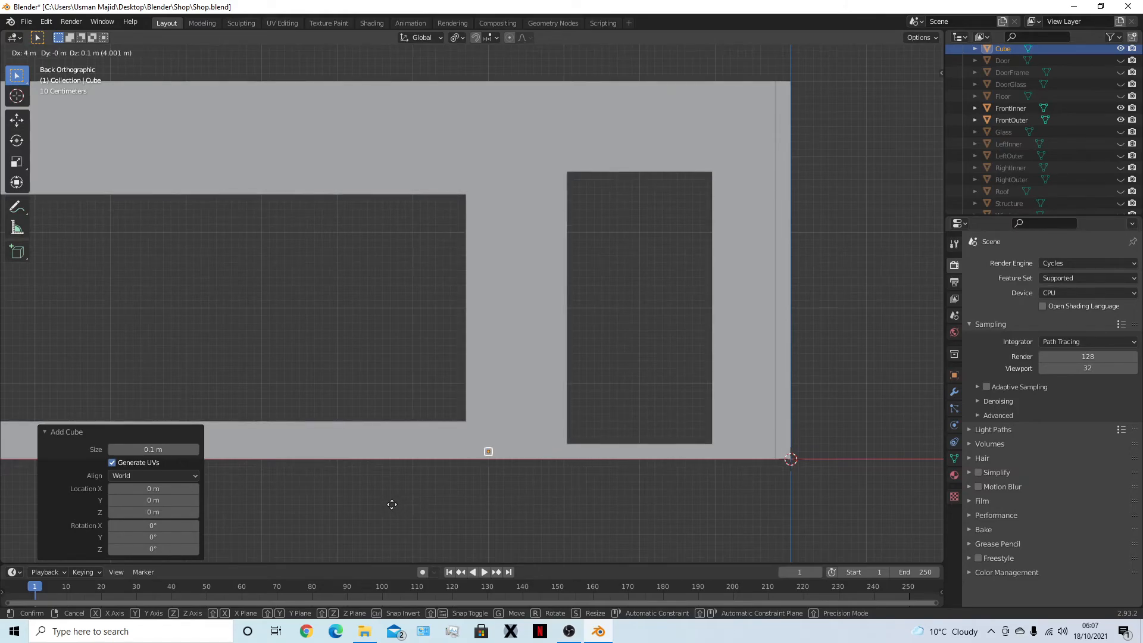
left_click(392, 504)
Shift the small cube 0.2 m along Y in top view, plus 0.05 m along Y and -0.04 m along Z in side view
middle_click_drag(409, 485, 539, 511)
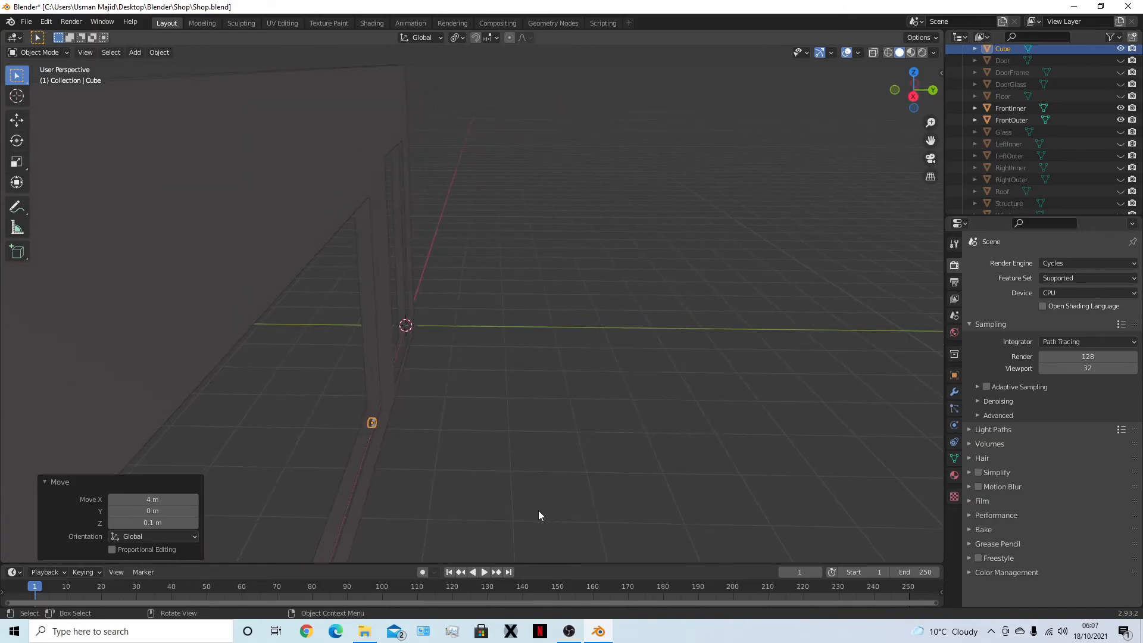
key("KP_7")
scroll(543, 503, "up", 2)
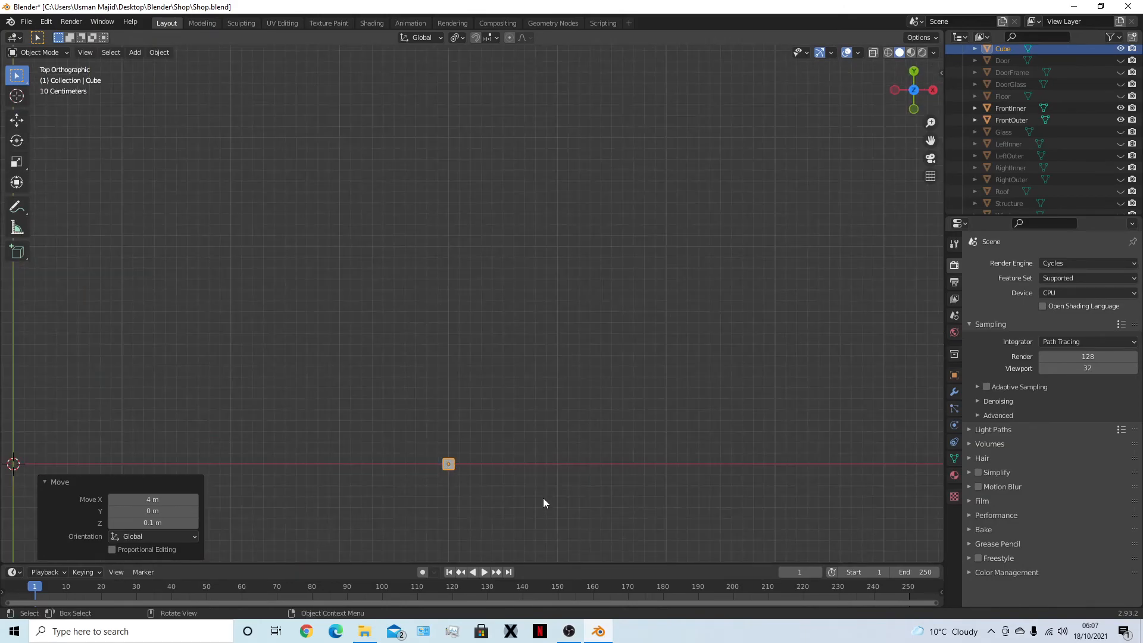
key("g")
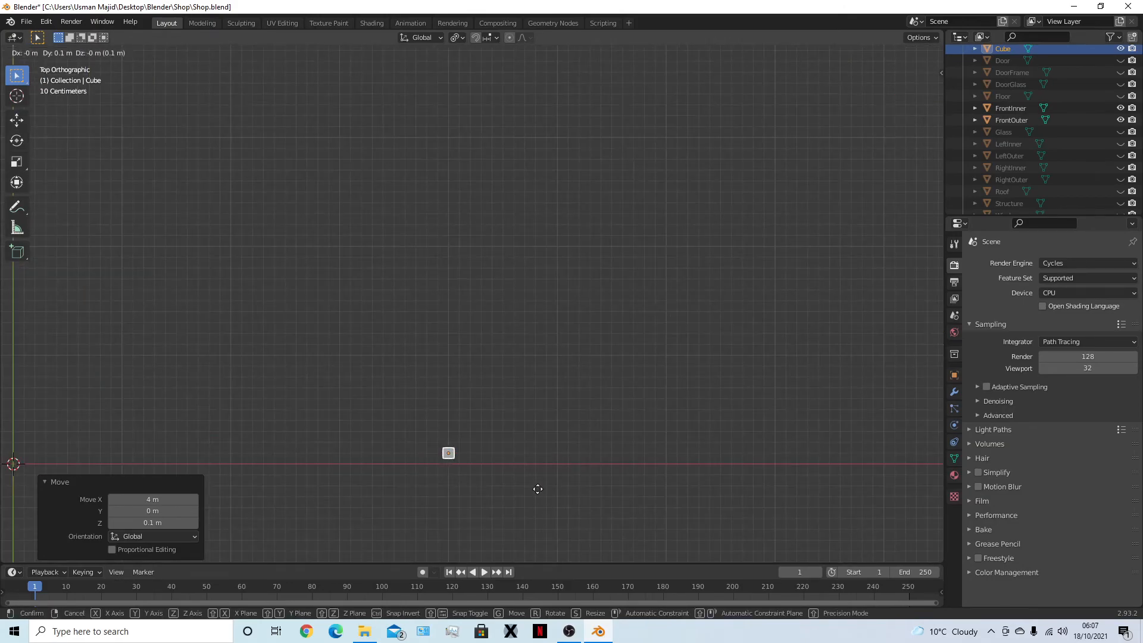
left_click(543, 470)
middle_click_drag(556, 441, 425, 304)
key("KP_3")
key("g")
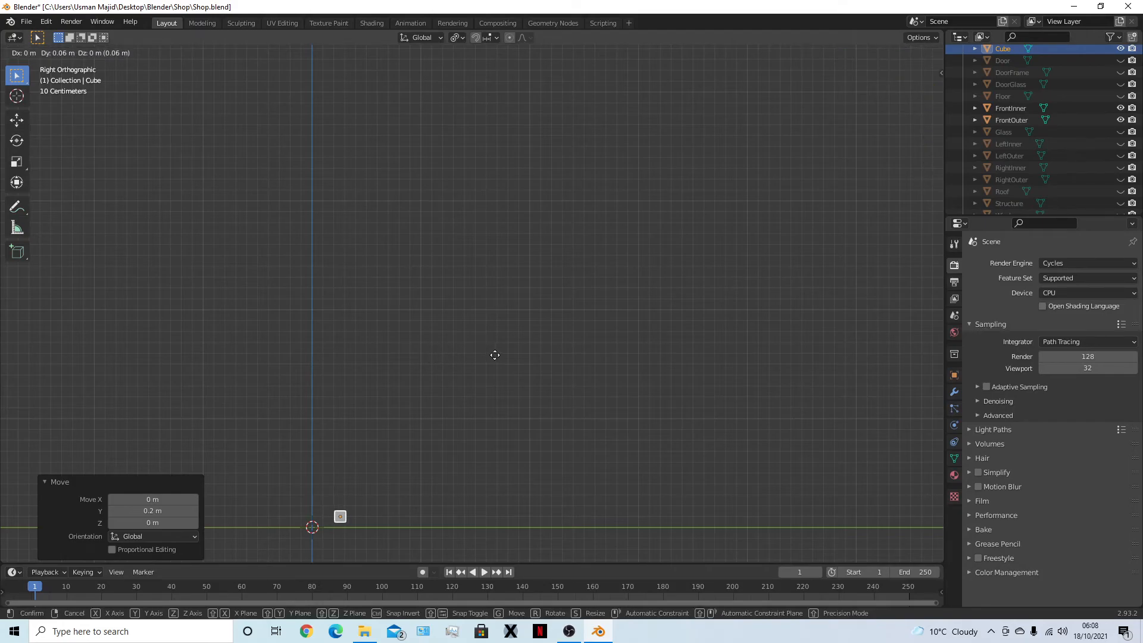
left_click(484, 396)
Lower the small cube 0.01 m along Z so its base sits on the ground line
middle_click_drag(484, 395, 385, 496, "shift")
scroll(400, 464, "up", 2)
middle_click_drag(498, 380, 486, 71, "shift")
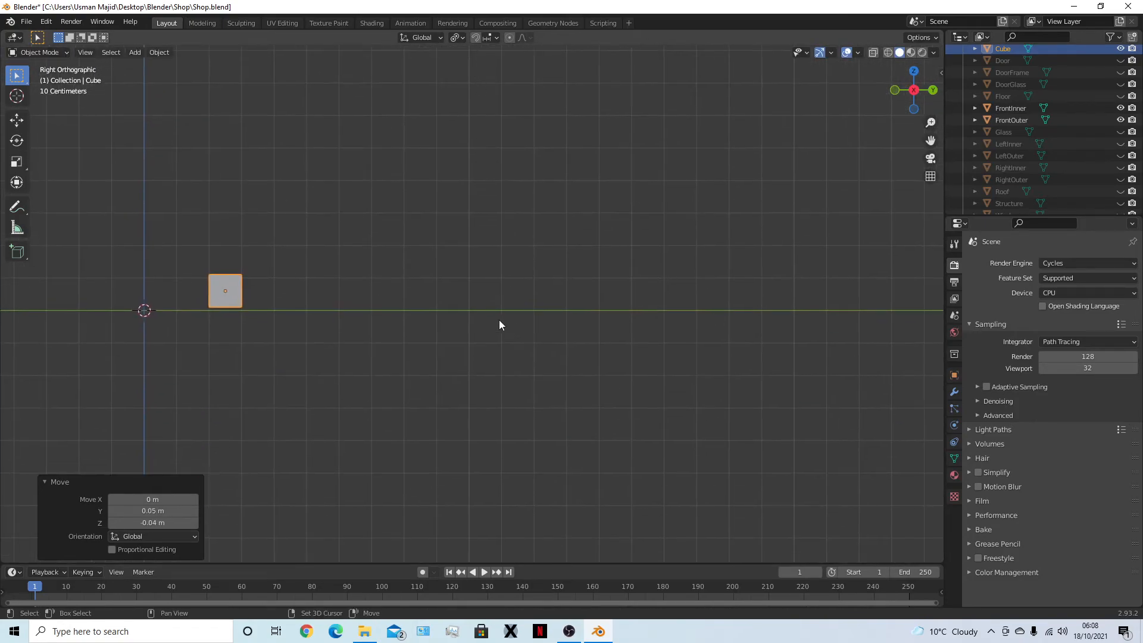
scroll(299, 279, "up", 3)
middle_click_drag(315, 264, 683, 266, "shift")
middle_click_drag(560, 317, 551, 398, "shift")
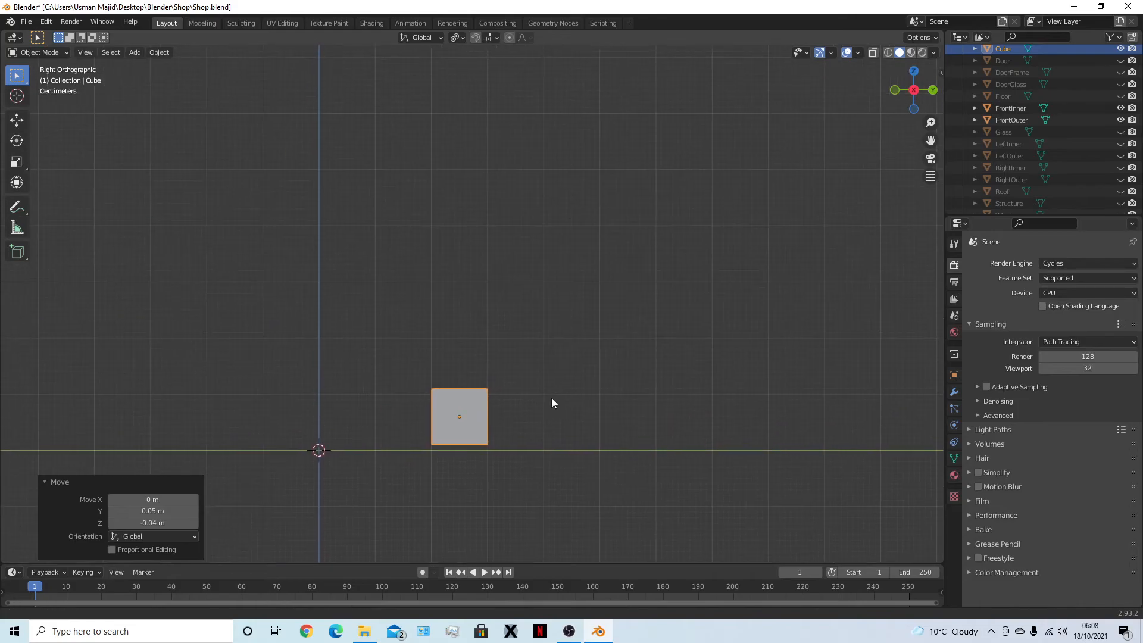
key("g")
key("z")
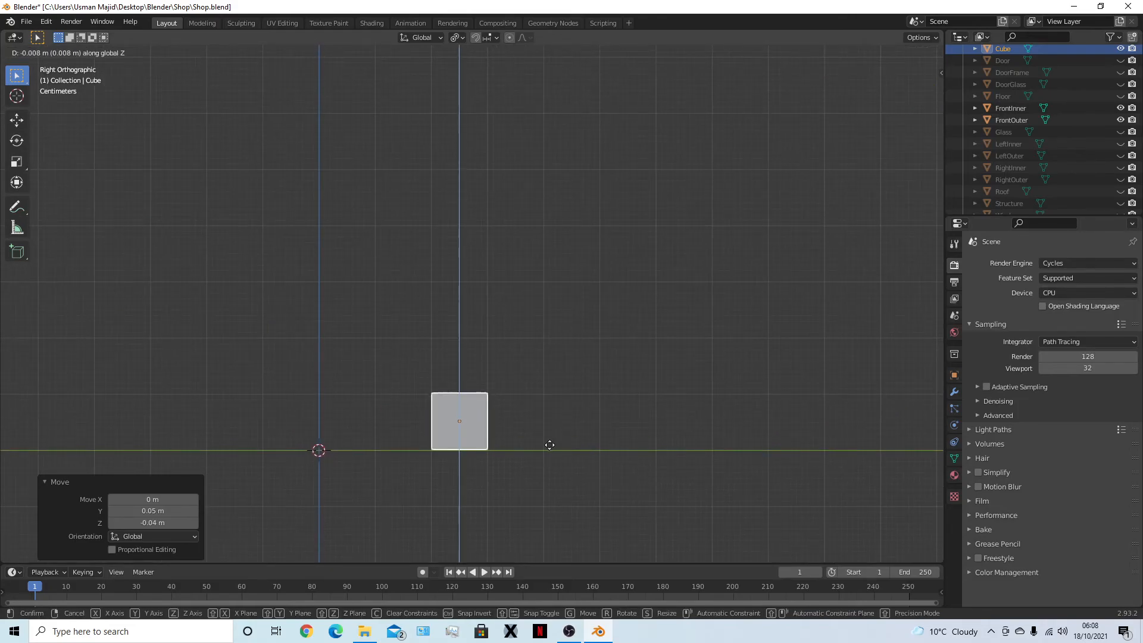
left_click(549, 451)
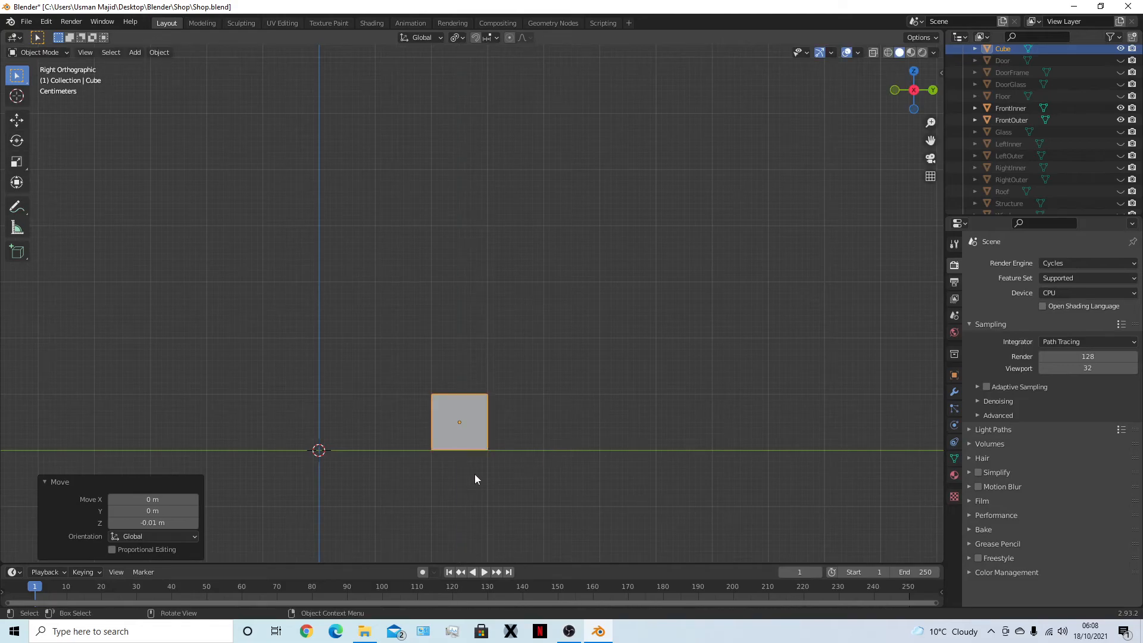
Examine how the small cube's lower edge meets the ground line and how it sits against the front wall
scroll(480, 465, "up", 7)
scroll(520, 337, "down", 5, "shift")
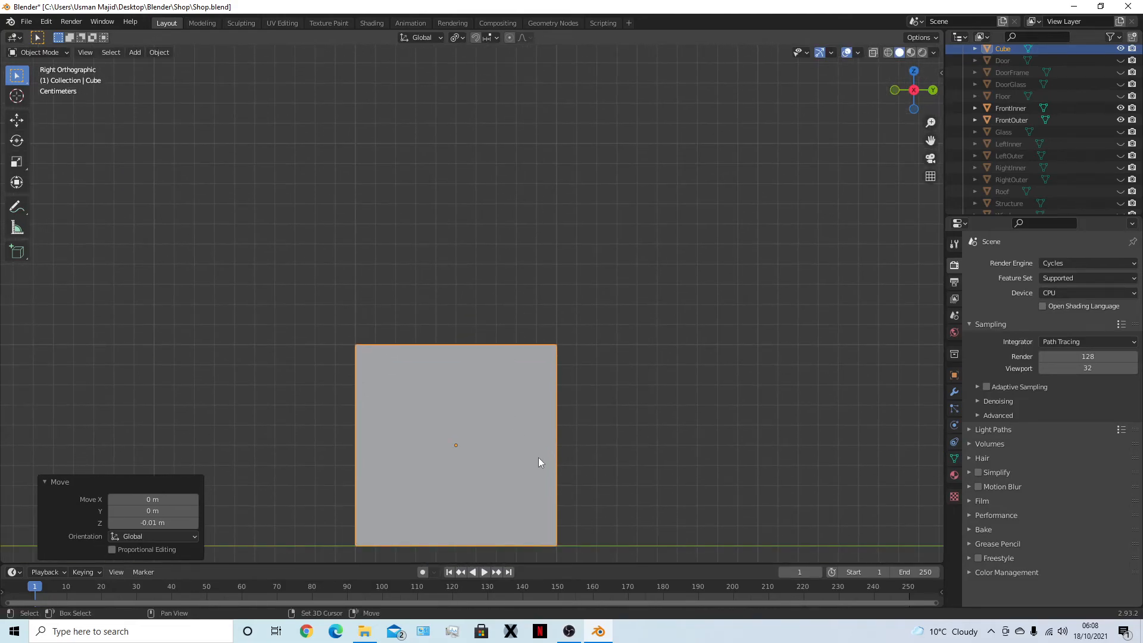
scroll(538, 457, "down", 4, "shift")
scroll(429, 443, "up", 3)
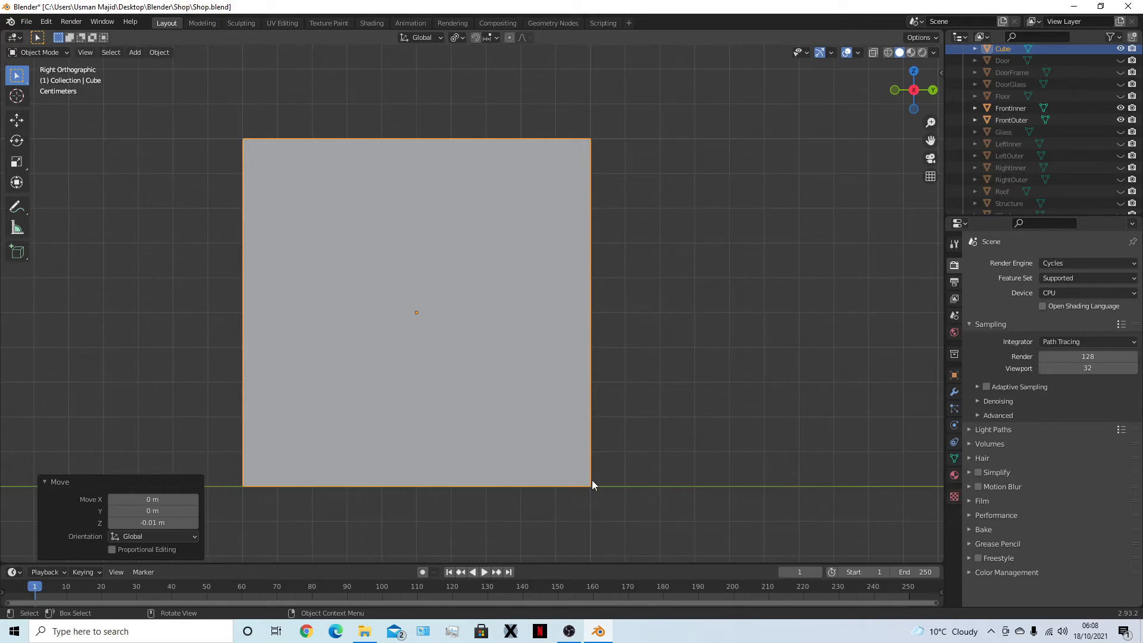
scroll(547, 440, "up", 4)
scroll(631, 432, "up", 3, "shift")
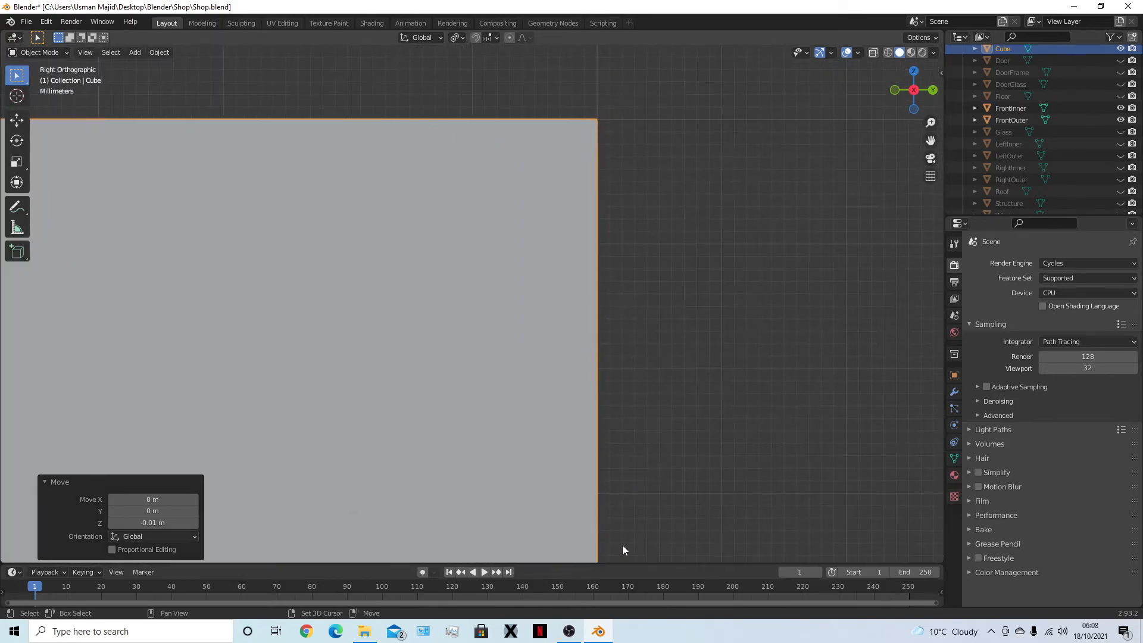
scroll(620, 549, "up", 4, "shift")
scroll(644, 413, "down", 5)
middle_click_drag(646, 434, 641, 406)
scroll(649, 403, "down", 4)
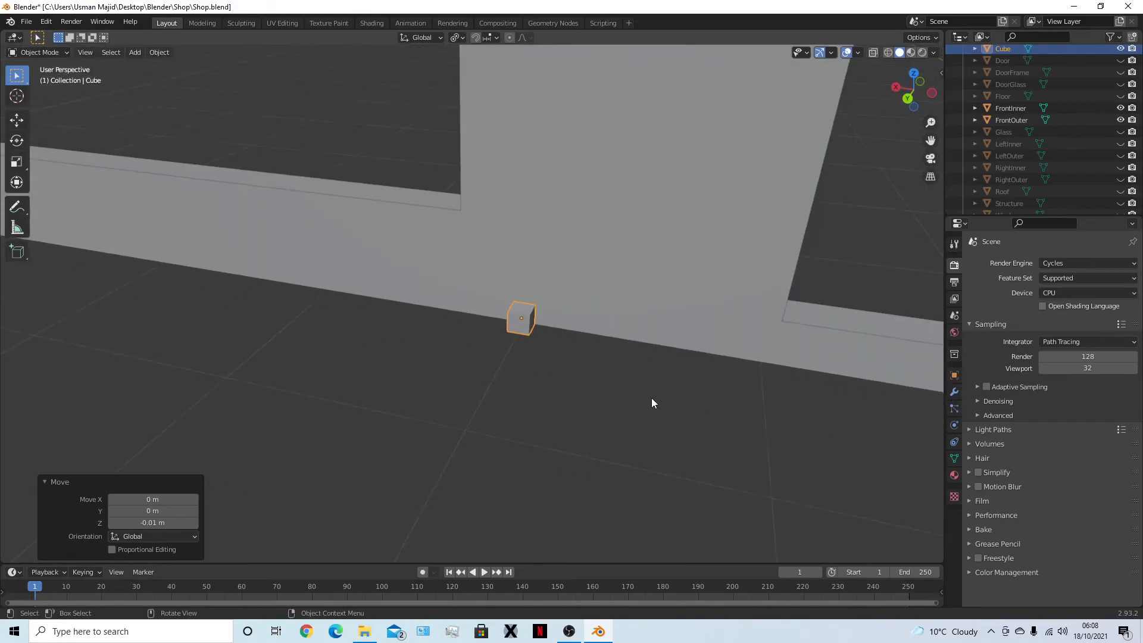
middle_click_drag(536, 325, 563, 346)
key("ctrl+KP_1")
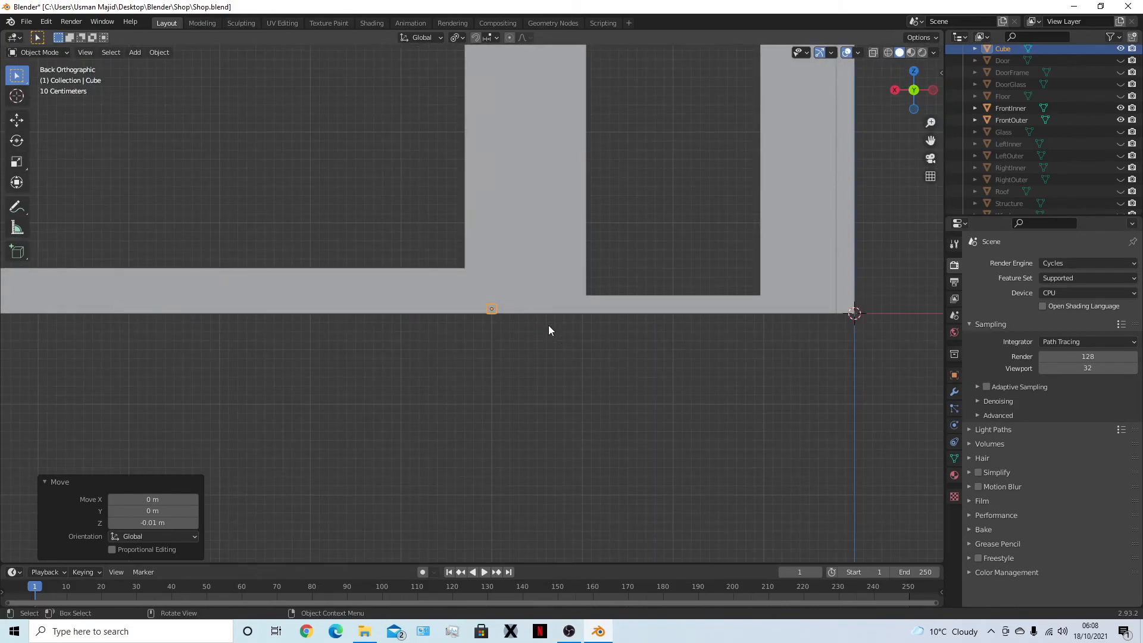
Enter edit mode on the small cube and select the face pointing away from the front wall
key("Tab")
left_click_drag(466, 282, 546, 313)
scroll(702, 357, "up", 3)
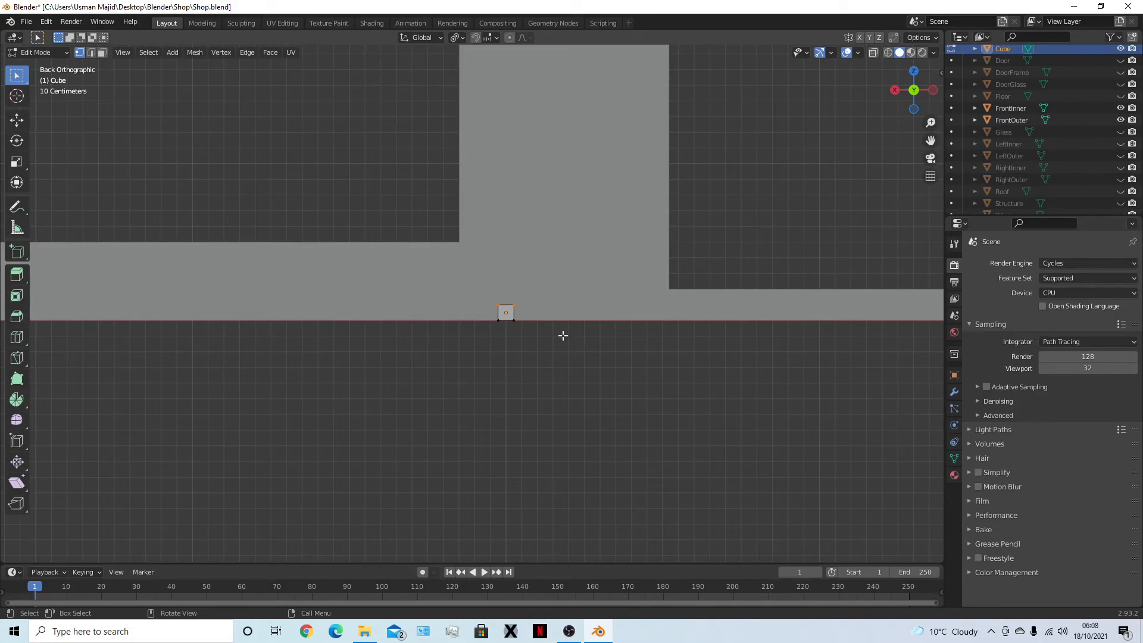
middle_click_drag(512, 343, 531, 309)
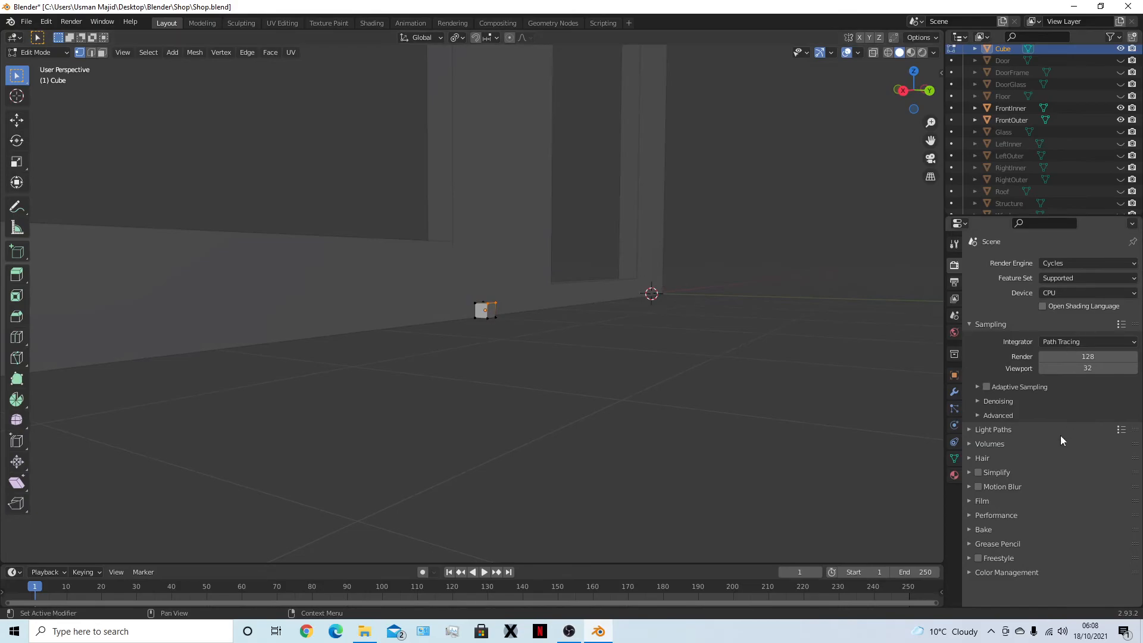
middle_click_drag(641, 391, 568, 425)
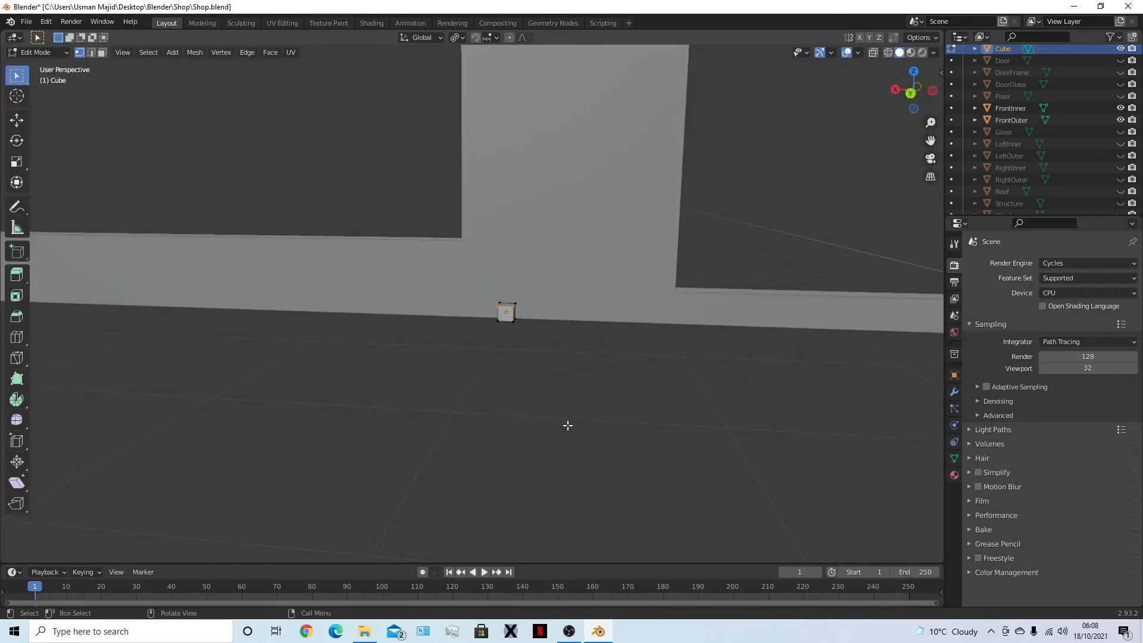
key("ctrl+KP_1")
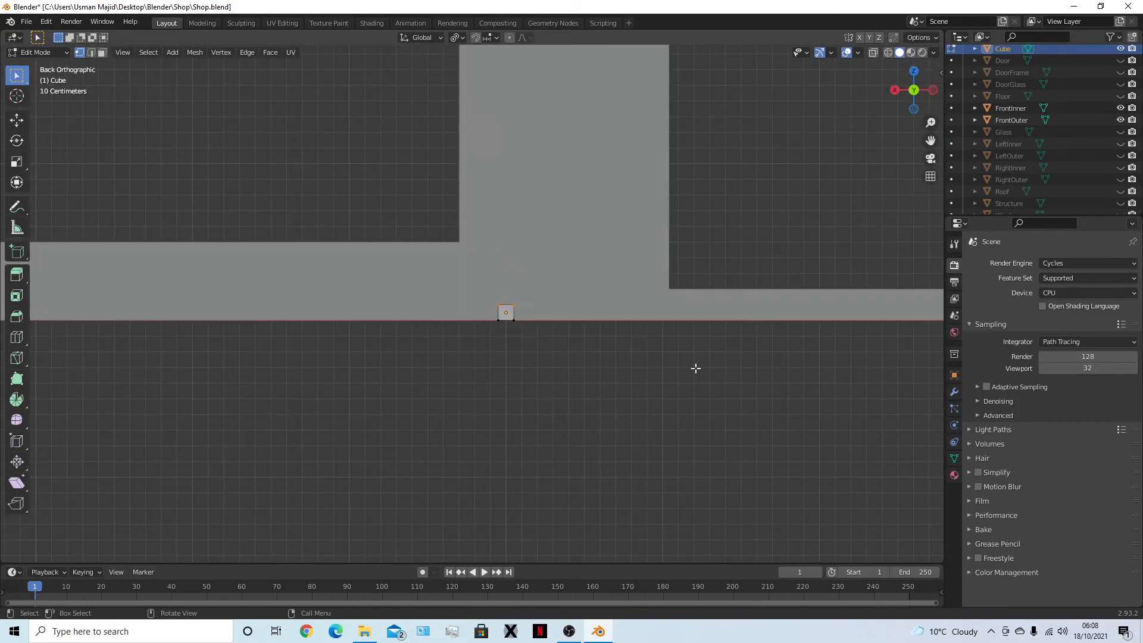
key("shift+z")
left_click_drag(462, 280, 537, 302)
key("shift+z")
middle_click_drag(582, 361, 656, 356)
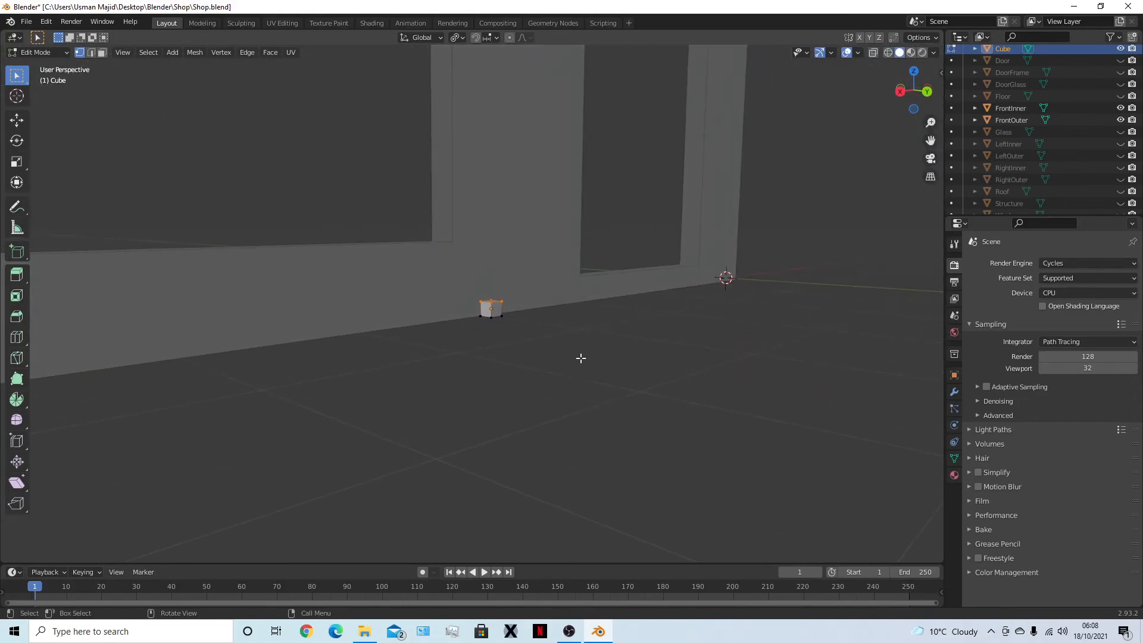
middle_click_drag(557, 355, 555, 339)
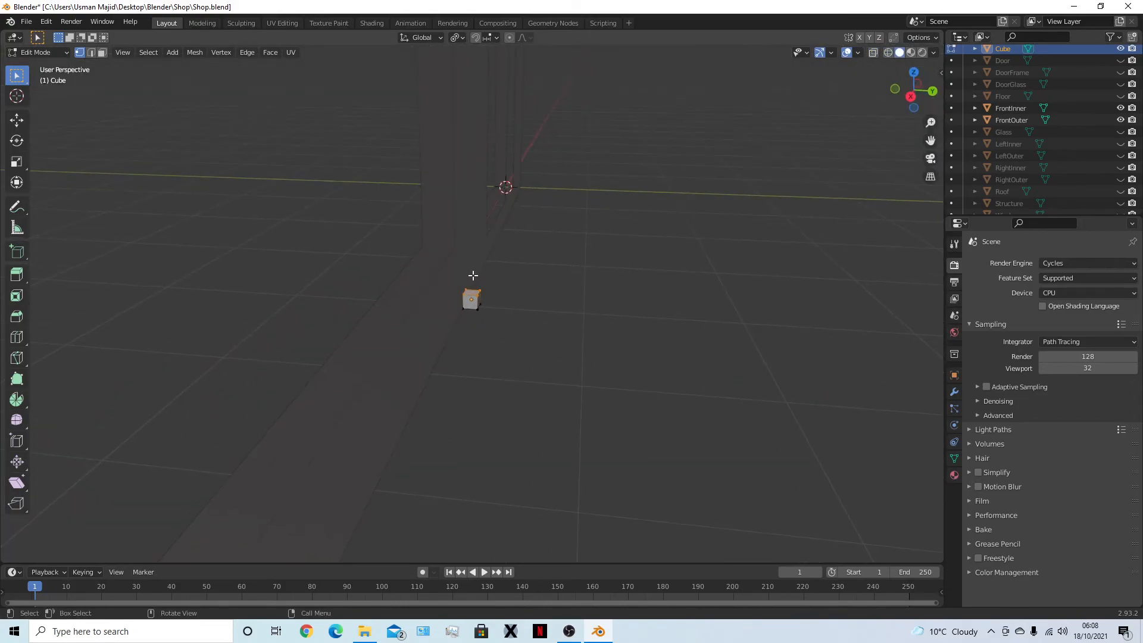
left_click_drag(475, 275, 512, 337)
key("s")
key("y")
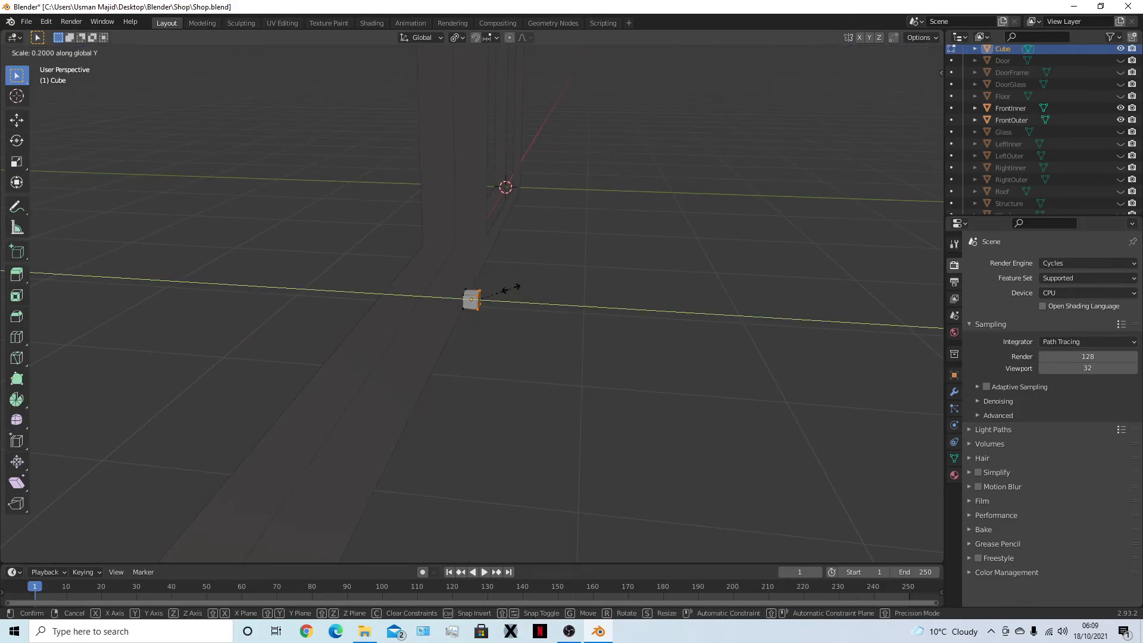
left_click(773, 348)
key("g")
key("y")
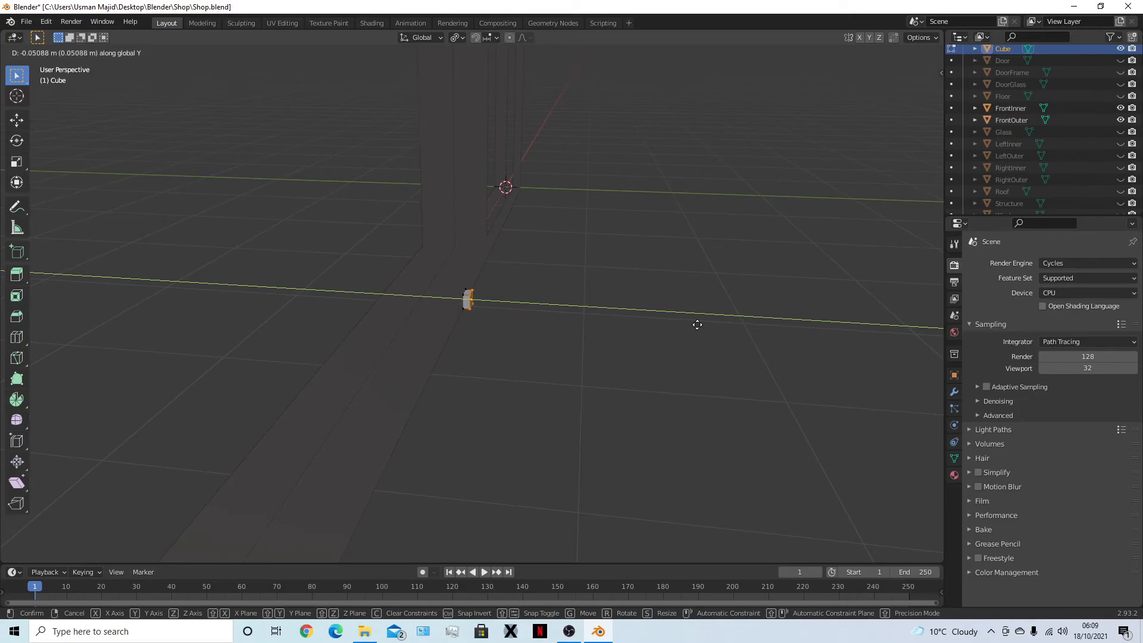
left_click(694, 326)
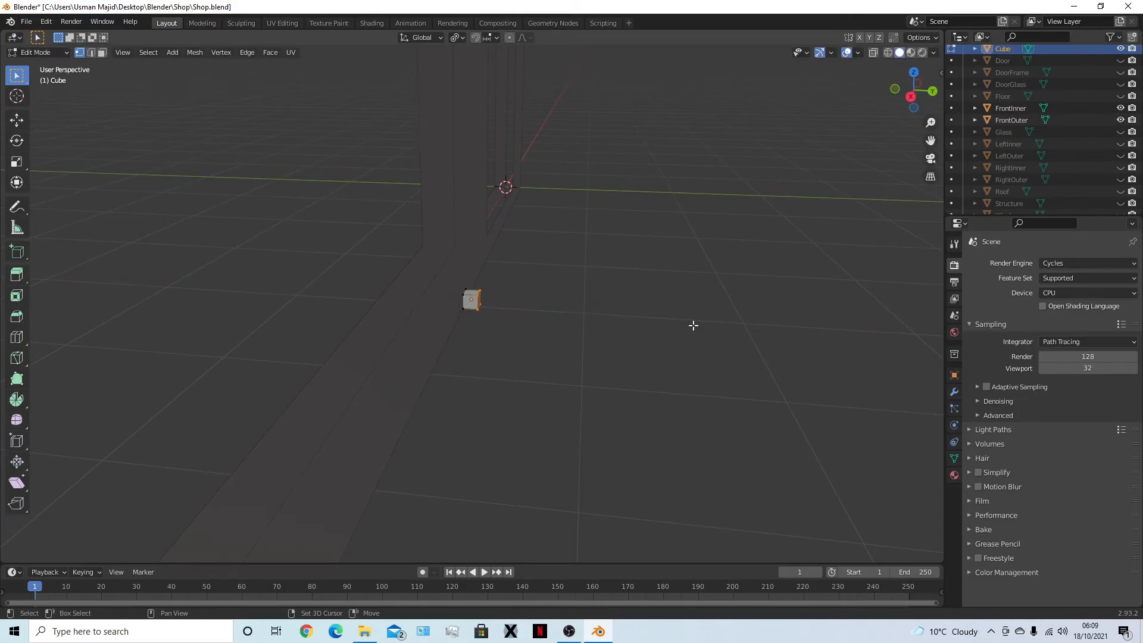
Move the cube's selected face -0.05 m along Y to thin the block, and clear the selection
type("gy-0.0")
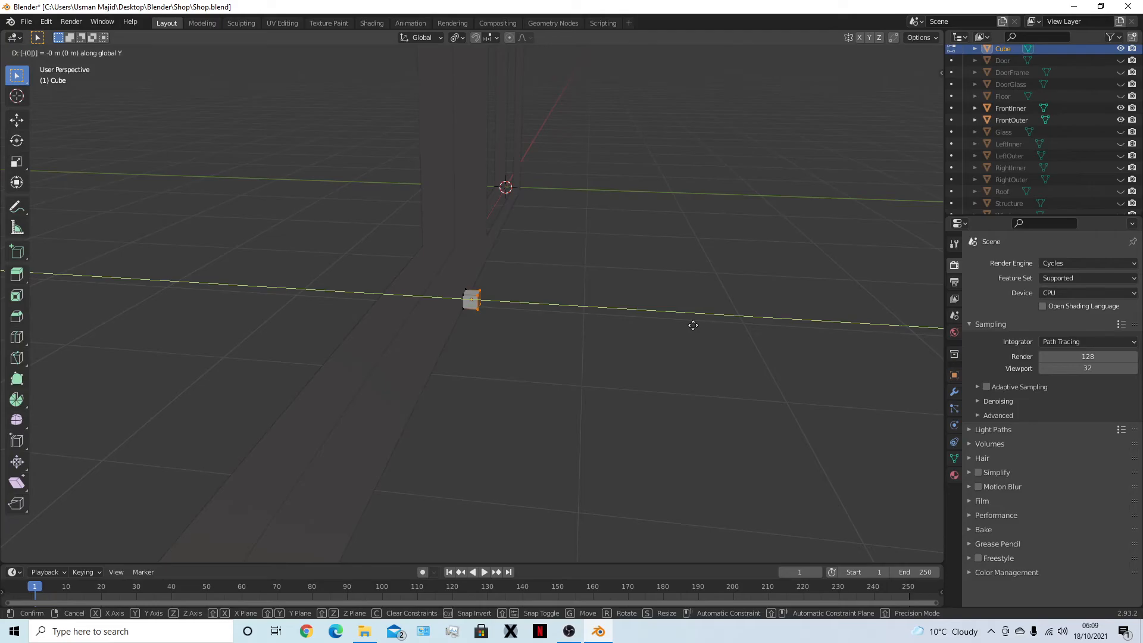
type("5")
key("Return")
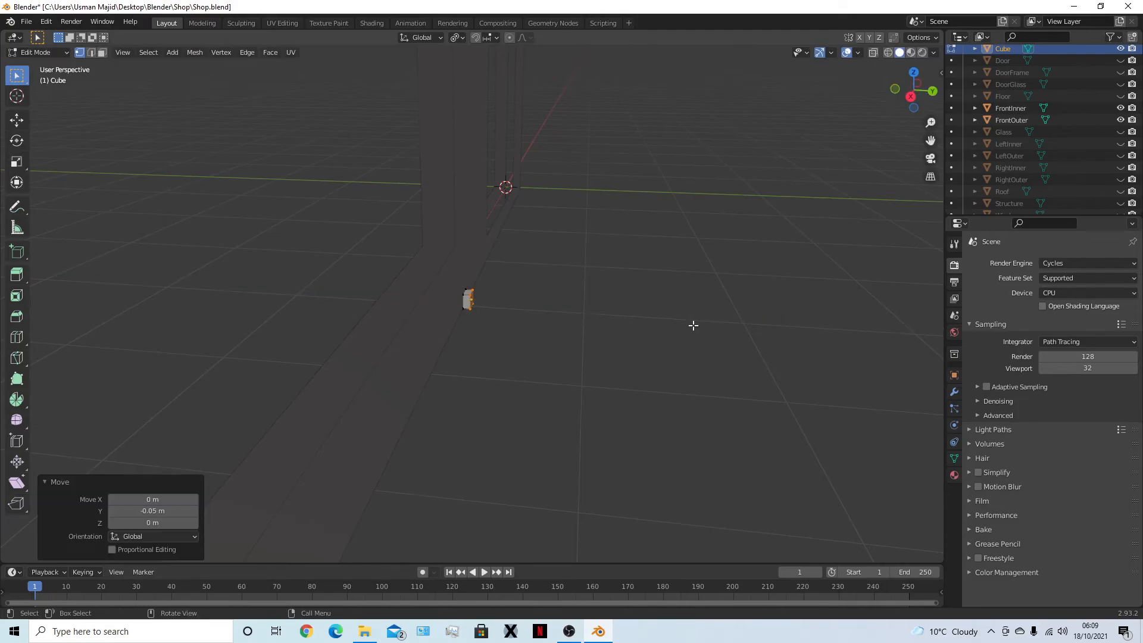
scroll(691, 298, "up", 6)
middle_click_drag(672, 260, 670, 332)
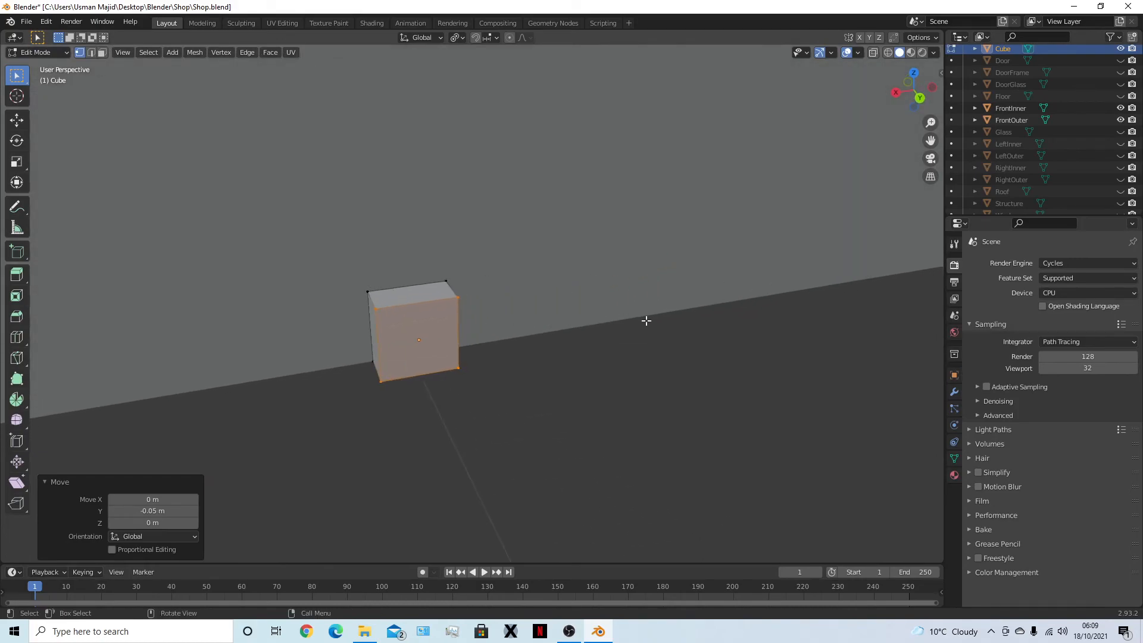
left_click(557, 367)
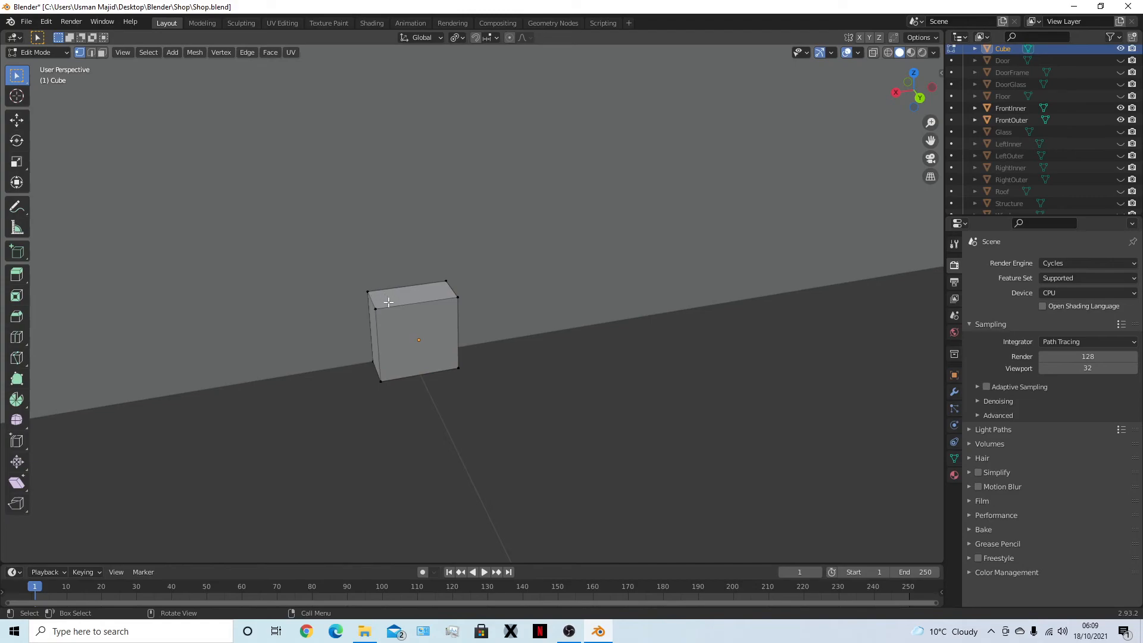
Add four evenly spaced horizontal loop cuts around the block, leaving them centred
middle_click_drag(384, 315, 339, 364)
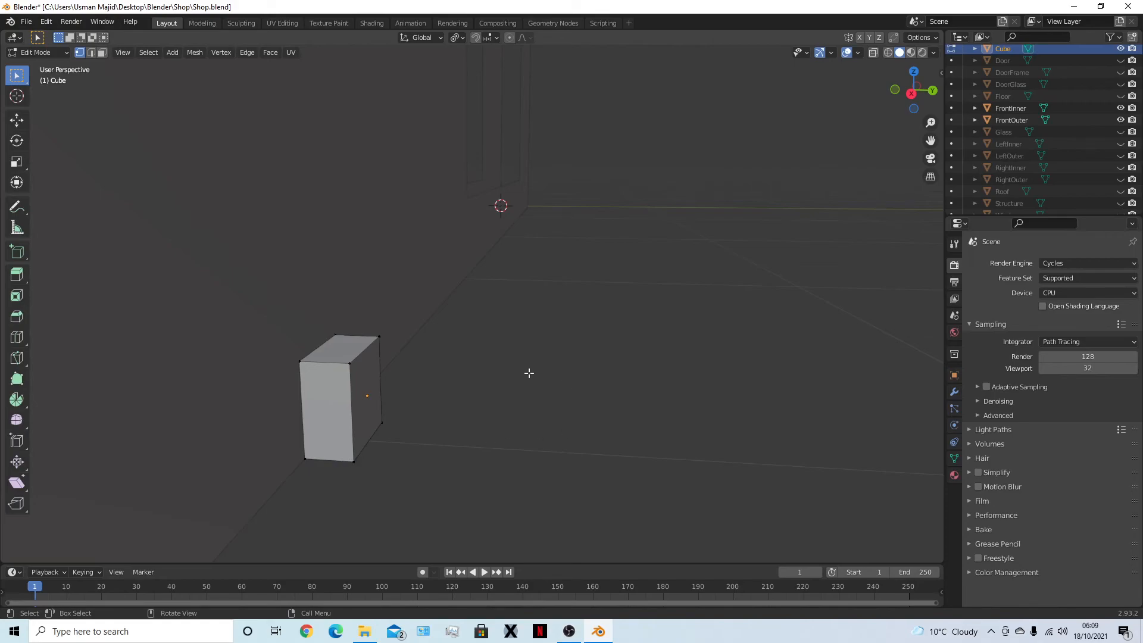
key("ctrl+r")
scroll(347, 395, "up", 1)
scroll(348, 395, "up", 2)
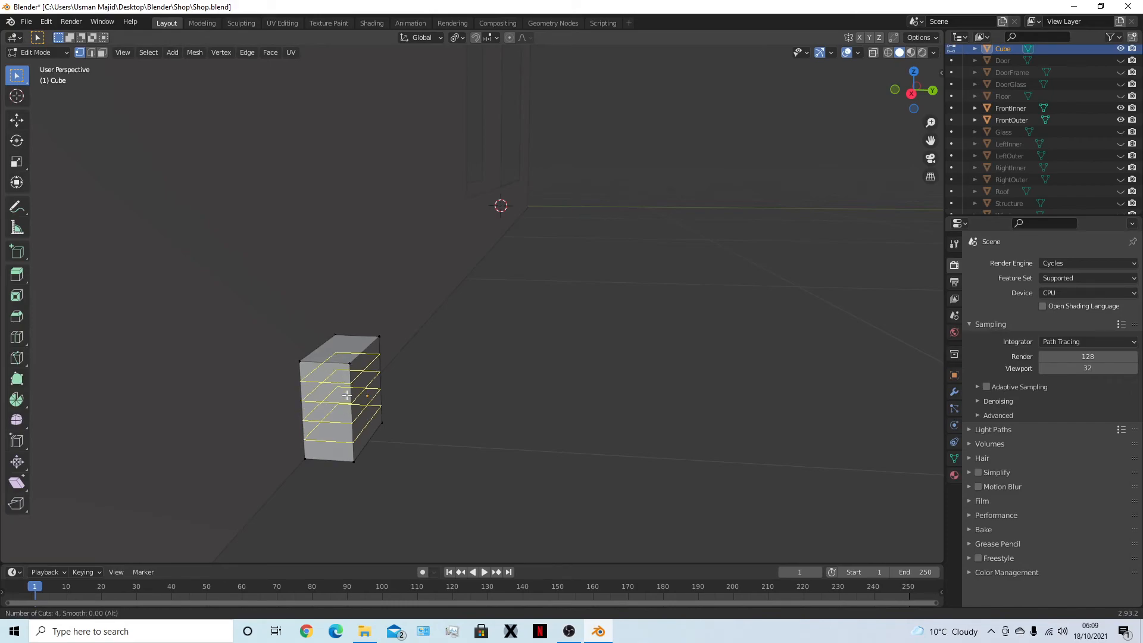
left_click(347, 395)
right_click(346, 394)
Select the vertices of the block's top edge facing away from the wall in side view, and try moving them inward
middle_click_drag(429, 445, 464, 427)
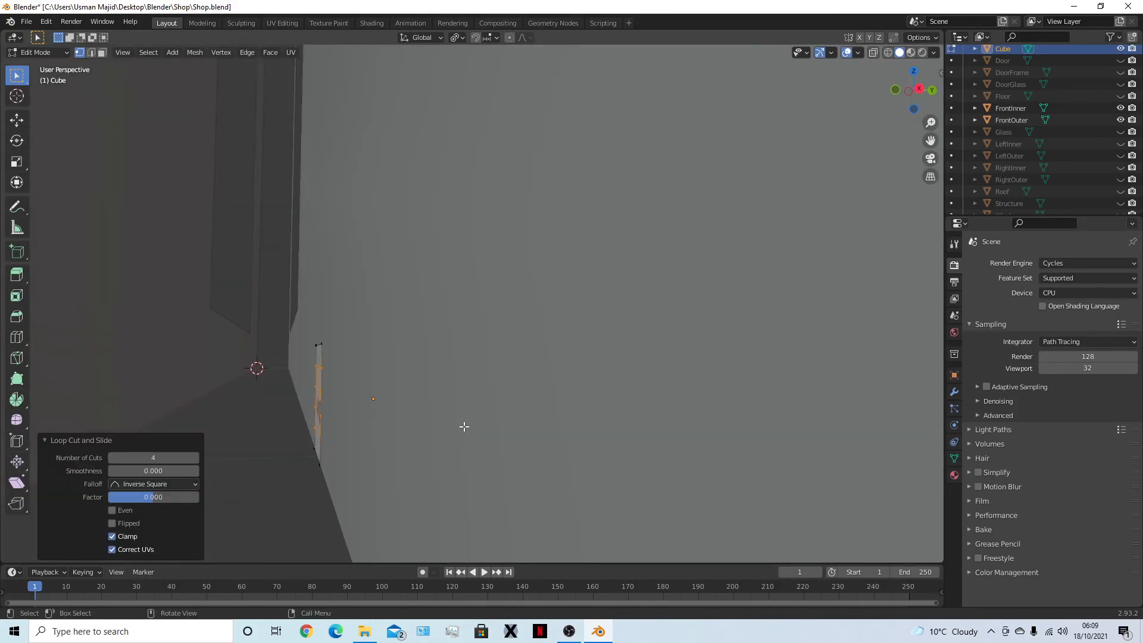
key("KP_3")
scroll(465, 427, "up", 3)
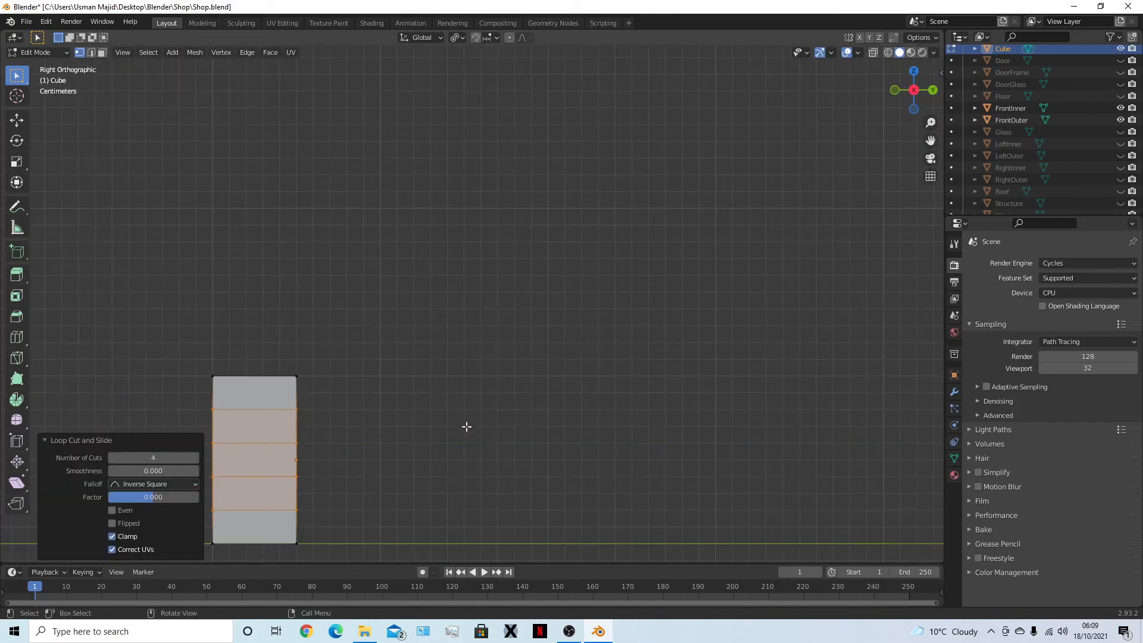
middle_click_drag(542, 347, 569, 326, "shift")
key("z")
left_click(280, 352)
left_click(373, 357)
key("z")
left_click(615, 389)
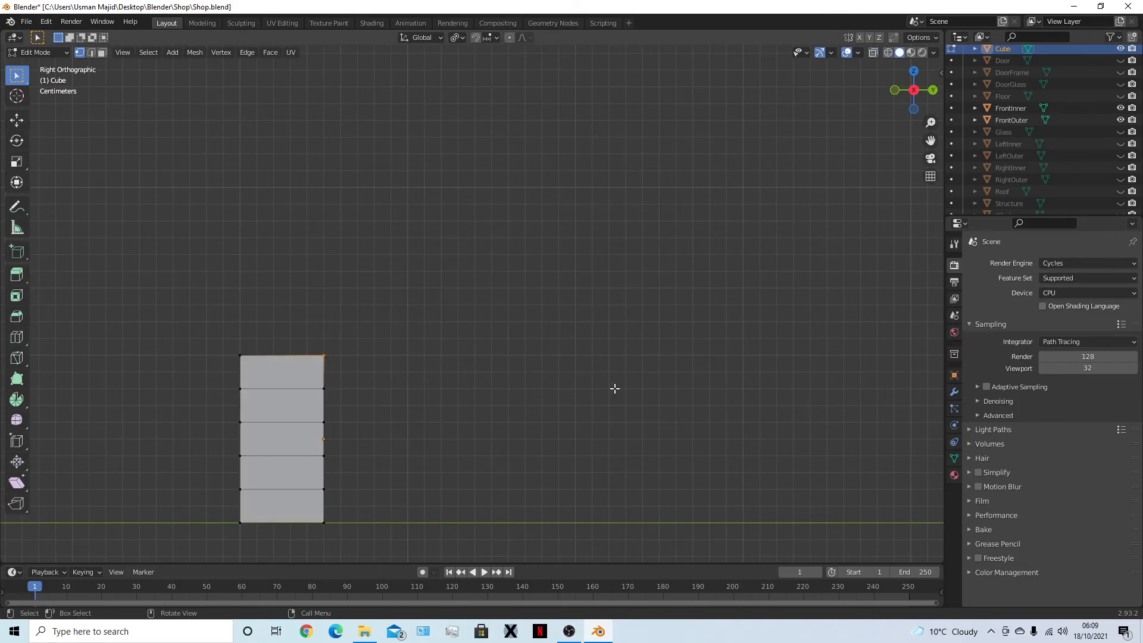
key("g")
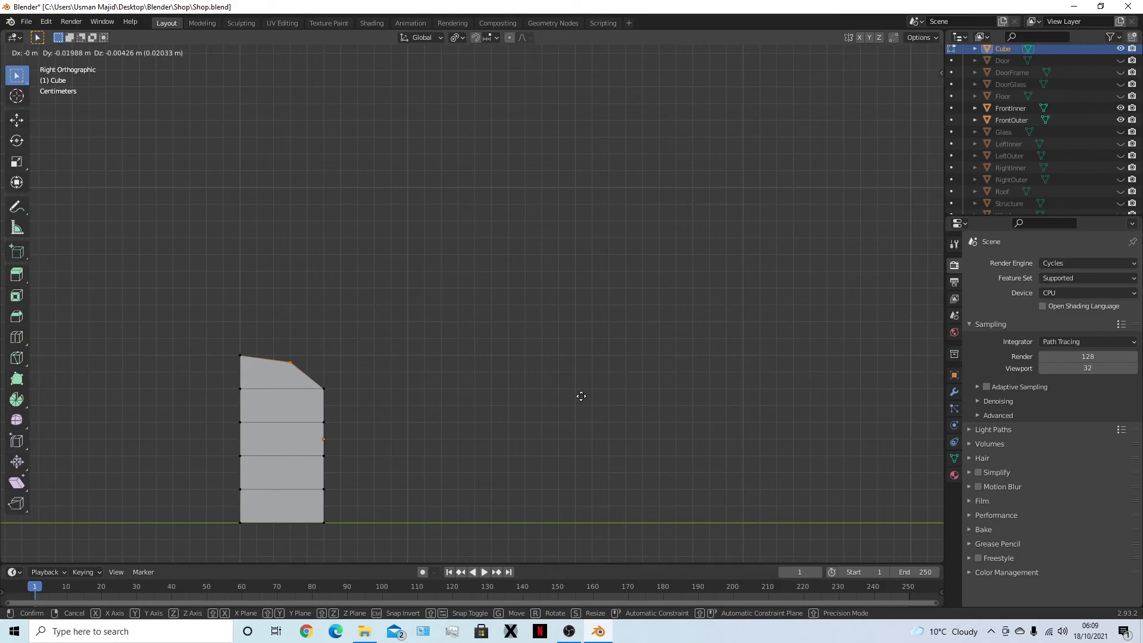
key("Escape")
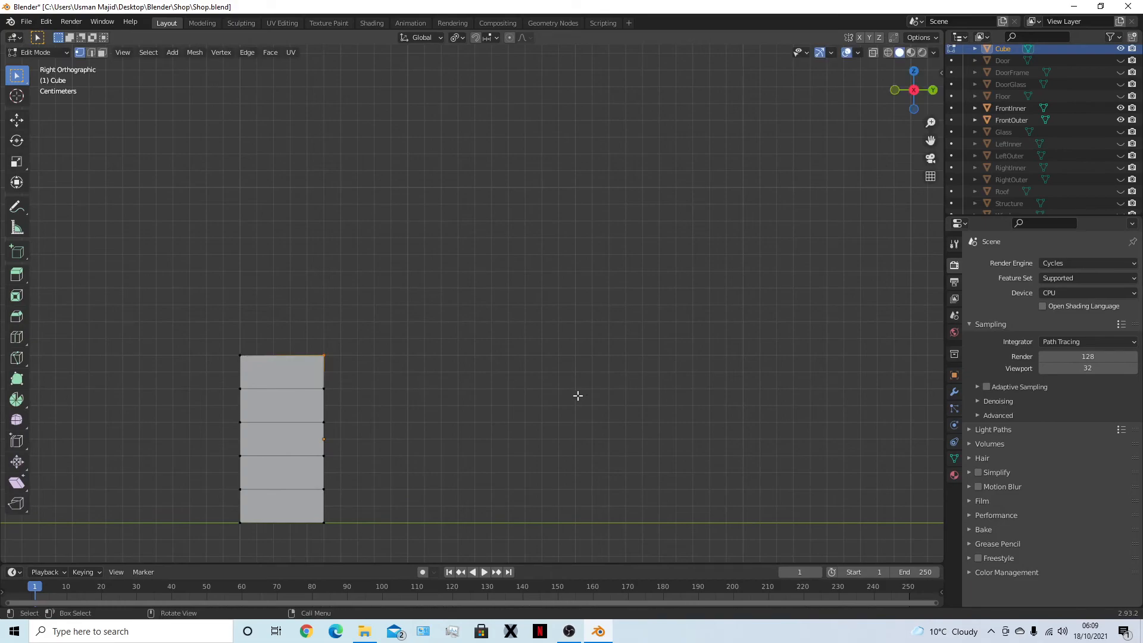
Reselect the outer vertices of the block's top edge in wireframe and move them -0.03 m along Y toward the wall
key("g")
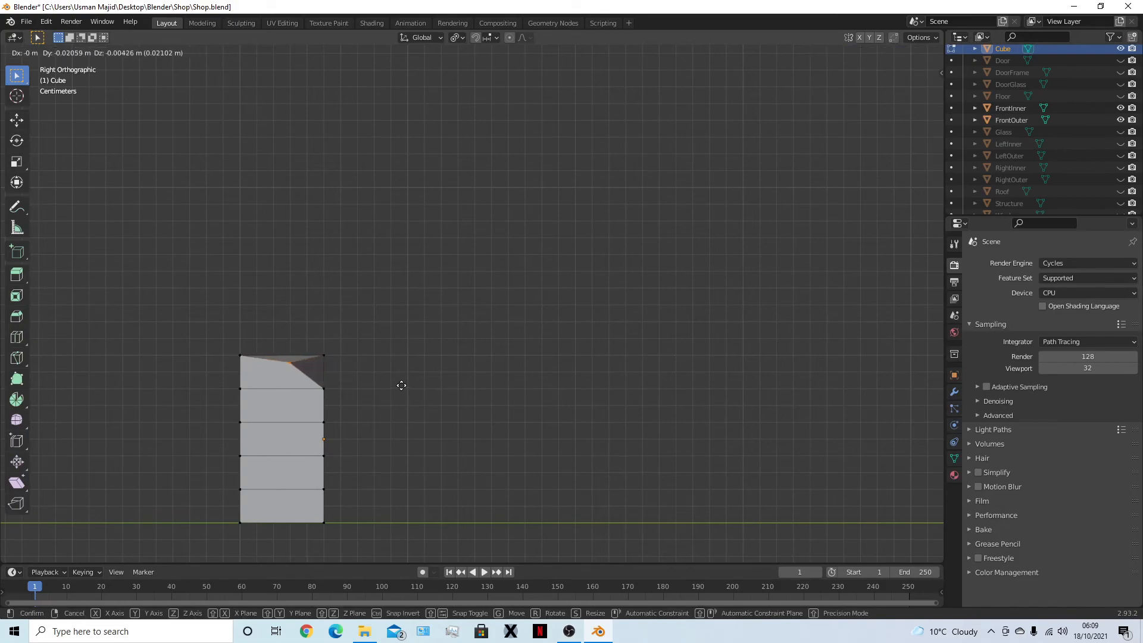
key("Escape")
key("z")
left_click(357, 379)
key("z")
left_click(679, 385)
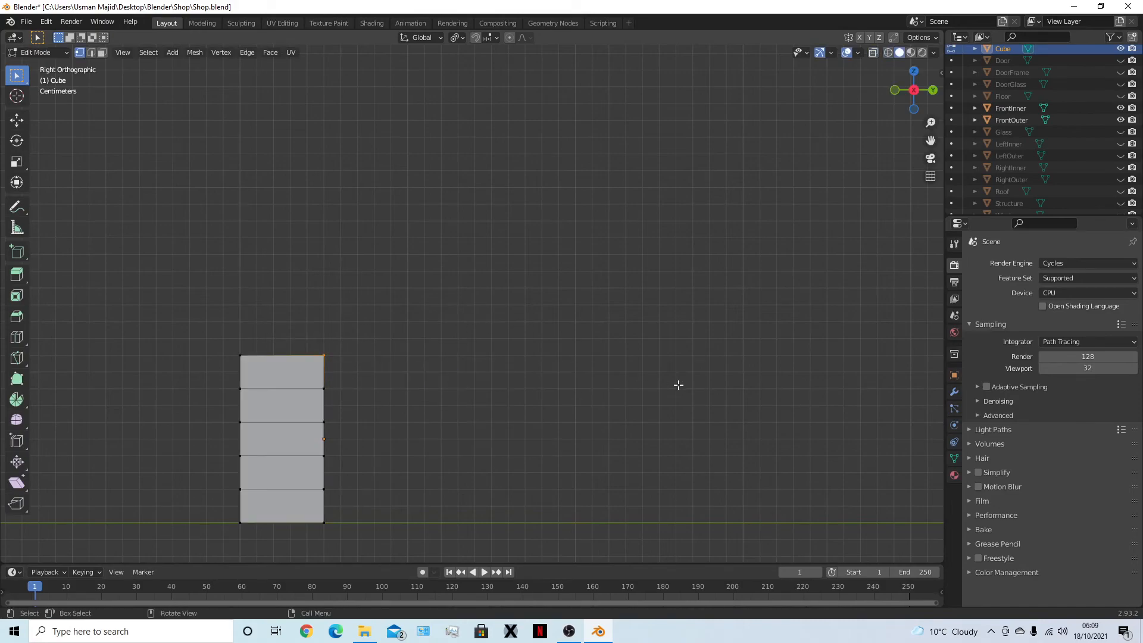
key("g")
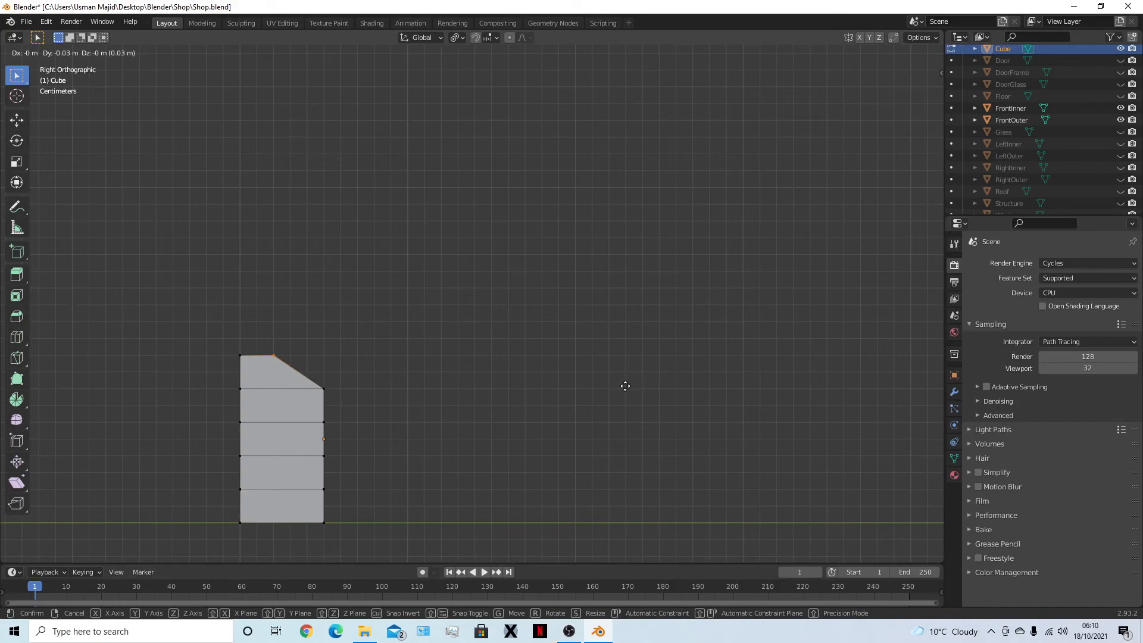
left_click(623, 386)
Move the outer vertices of the block's uppermost loop cut -0.02 m along Y
key("z")
left_click(376, 385)
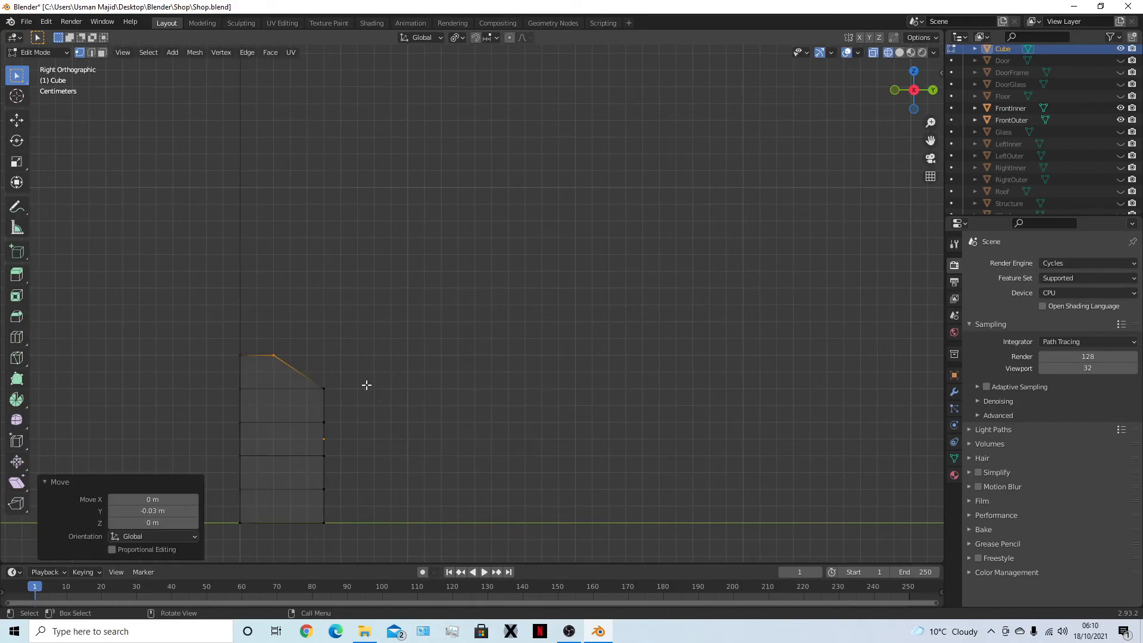
left_click(322, 386)
key("z")
left_click(586, 412)
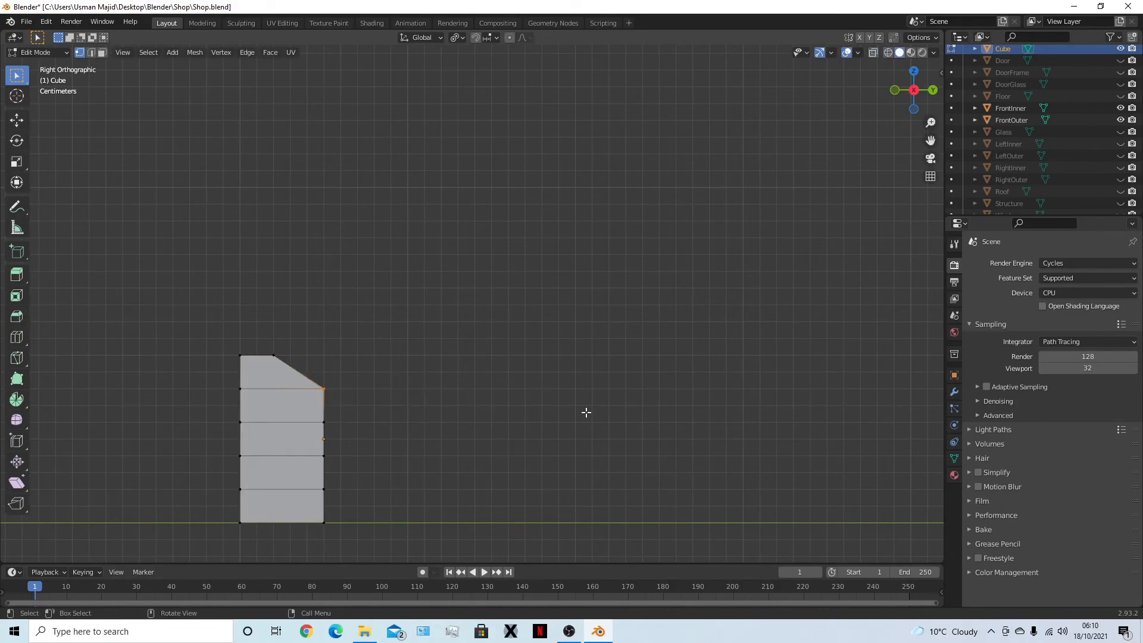
key("g")
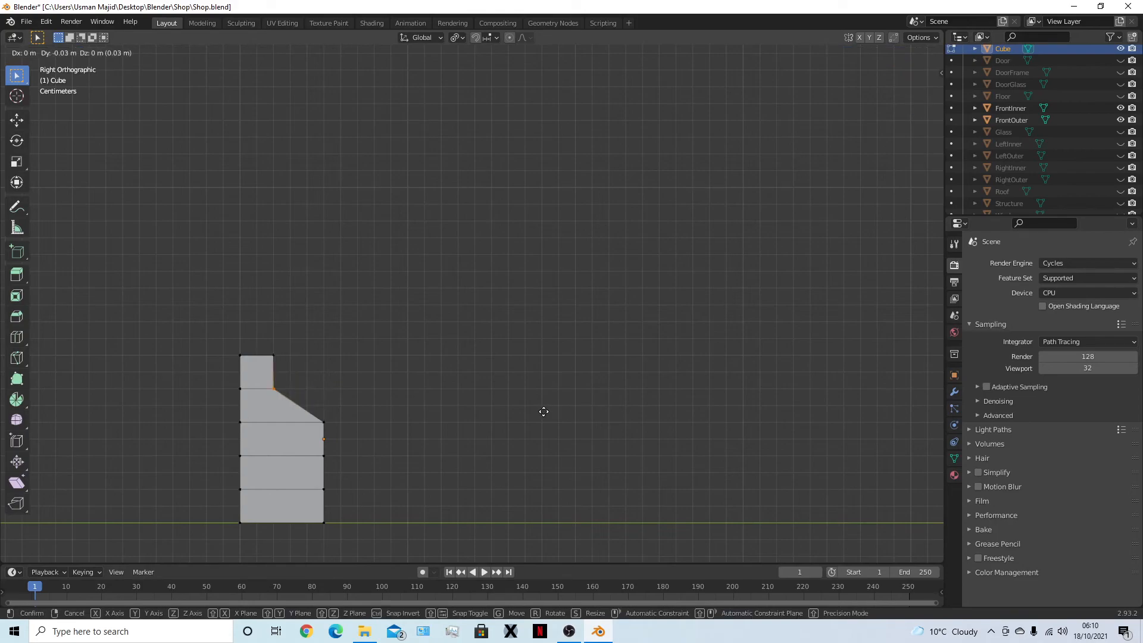
left_click(557, 412)
Move the outer vertices of the second loop cut from the block's top -0.02 m along Y
left_click_drag(314, 411, 349, 431)
key("z")
left_click(315, 418)
key("z")
left_click(647, 423)
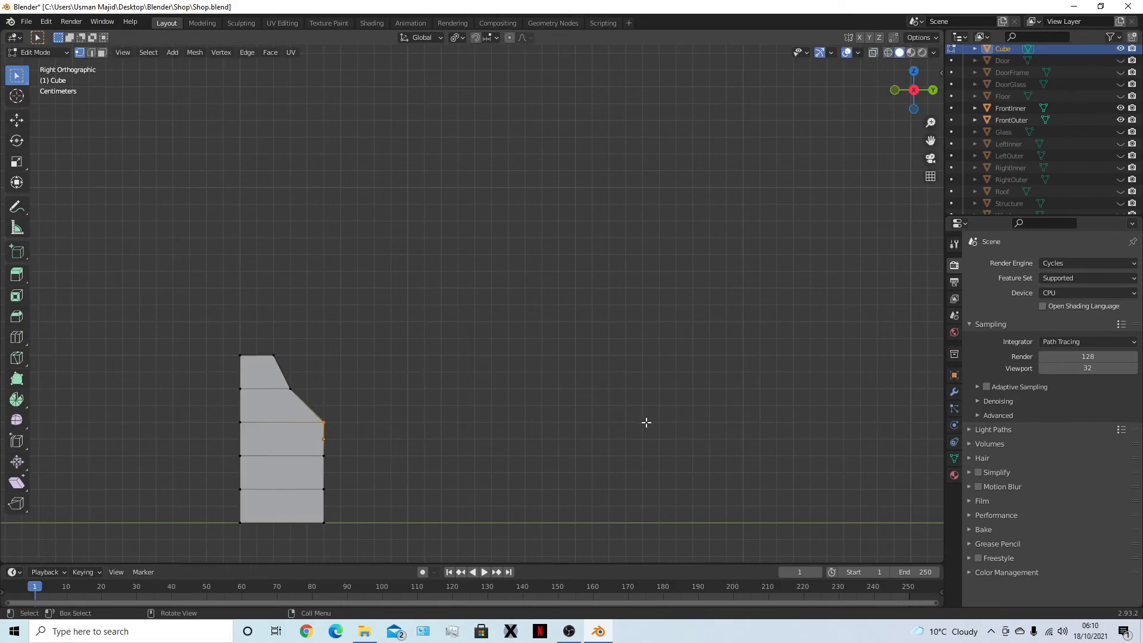
key("g")
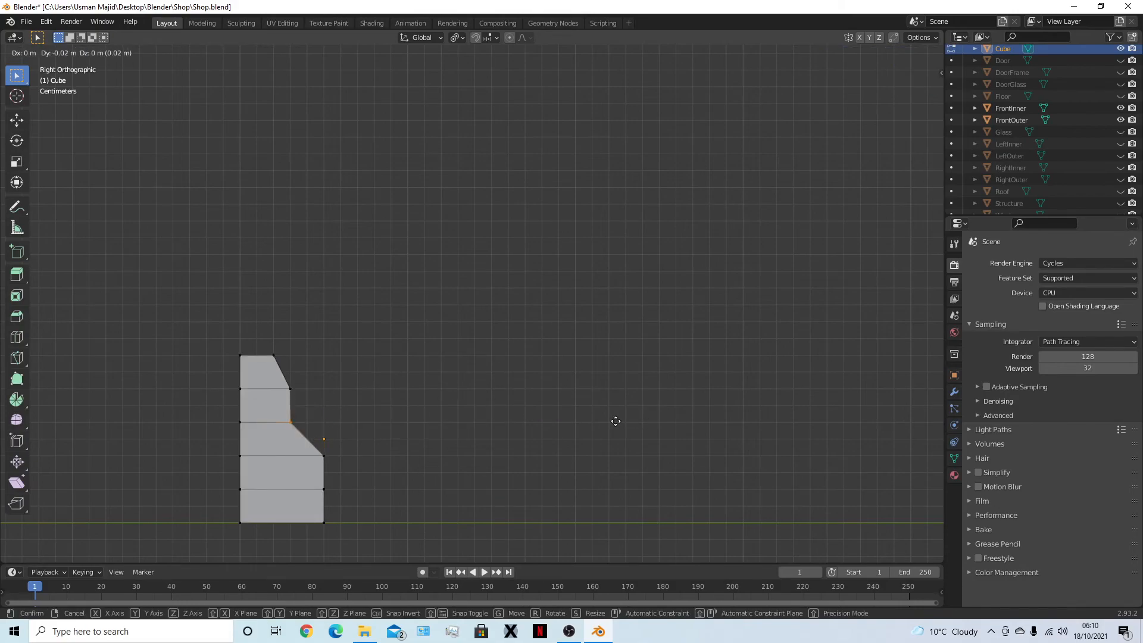
left_click(616, 422)
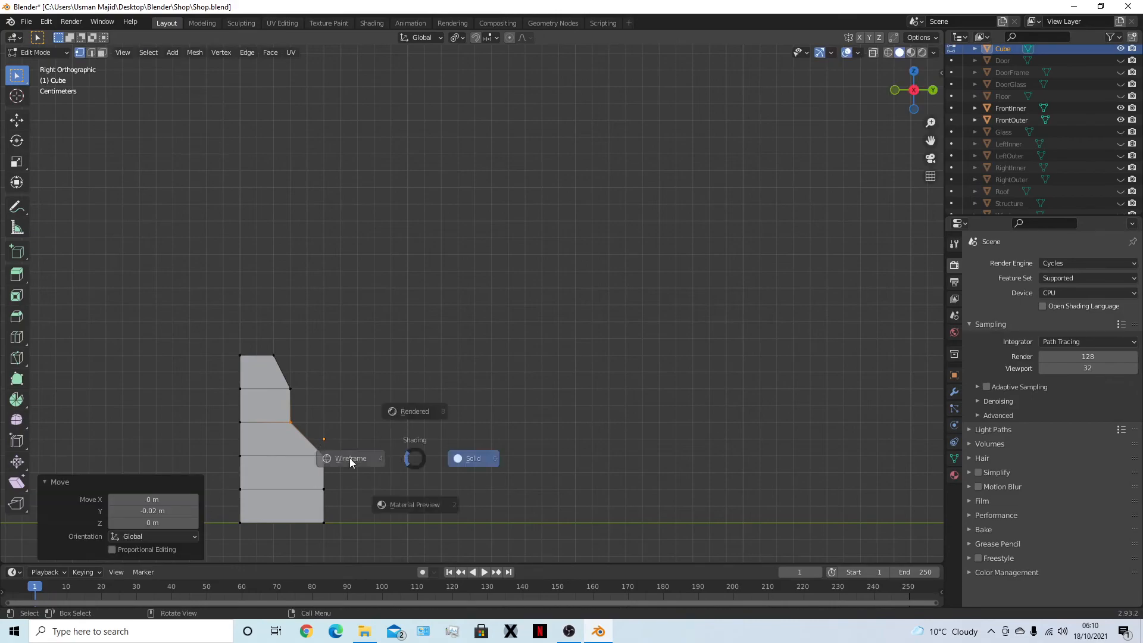
Move the outer vertices of the third loop cut from the block's top -0.02 m along Y
left_click(312, 448)
key("g")
key("x")
key("y")
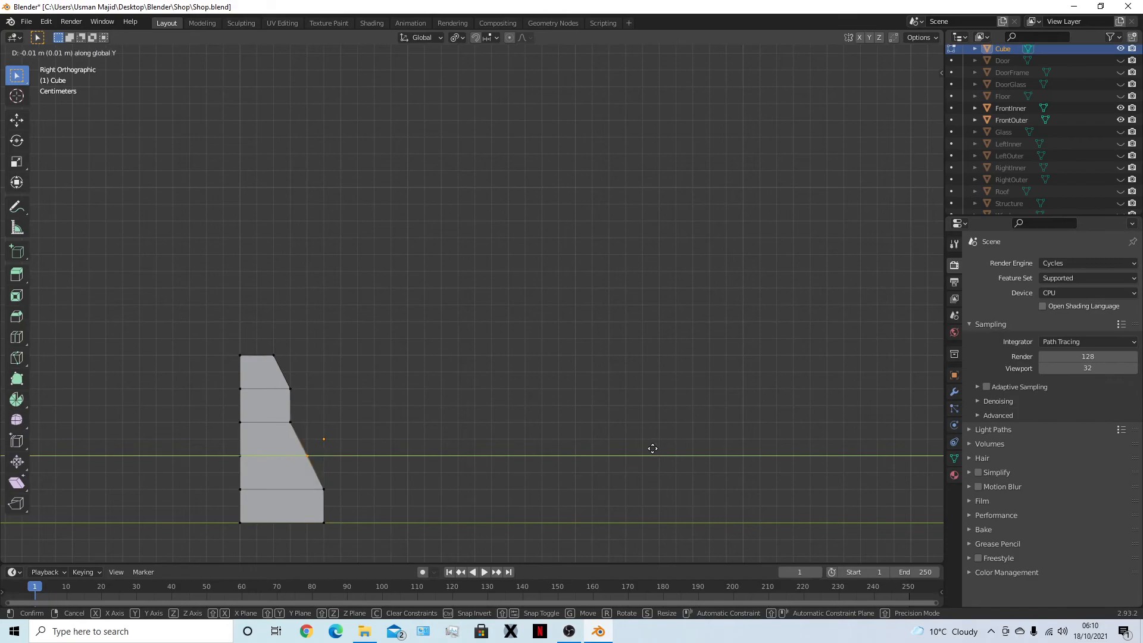
left_click(633, 449)
Move the outer vertices of the block's lowest loop cut -0.02 m along Y
key("alt+z")
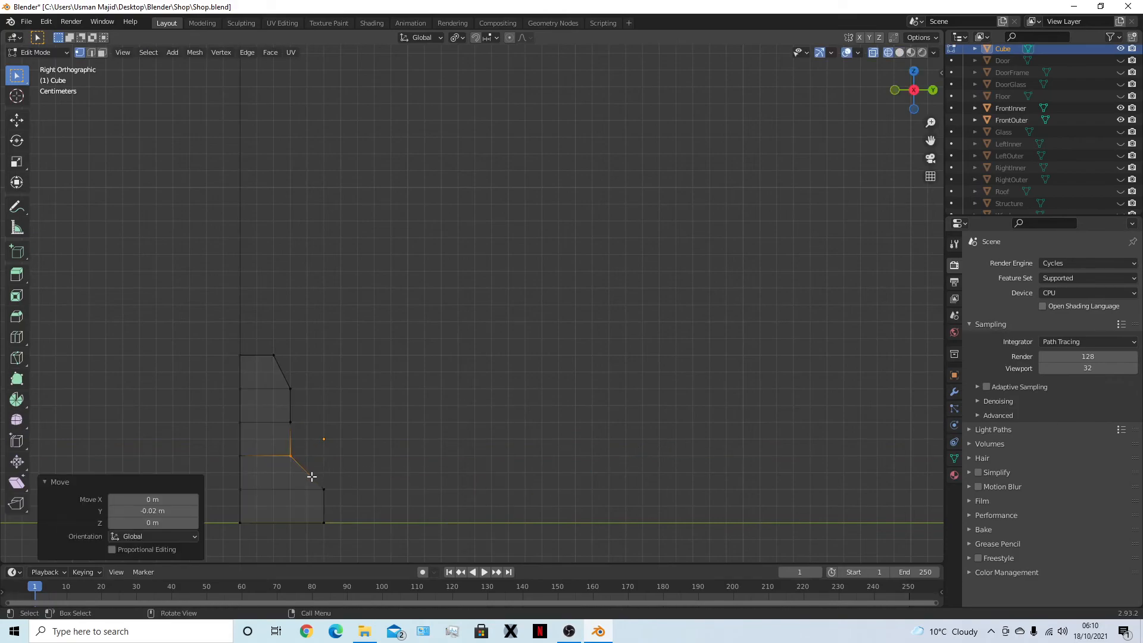
key("z")
left_click(649, 469)
key("g")
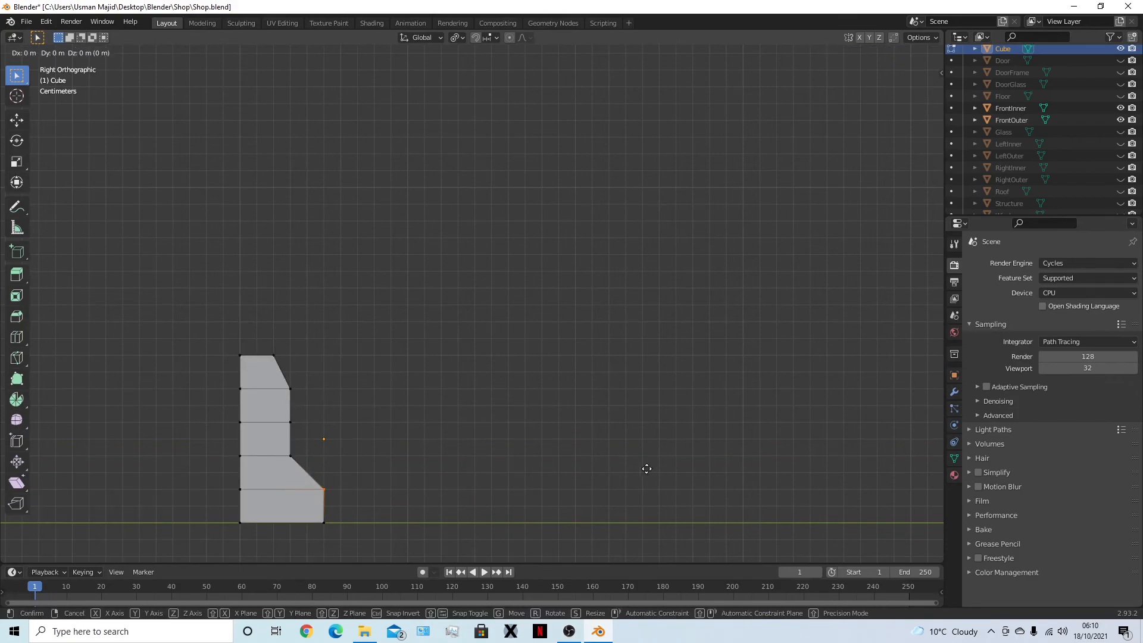
key("y")
left_click(621, 468)
Move the outer vertices of the block's bottom edge -0.02 m along Y
key("z")
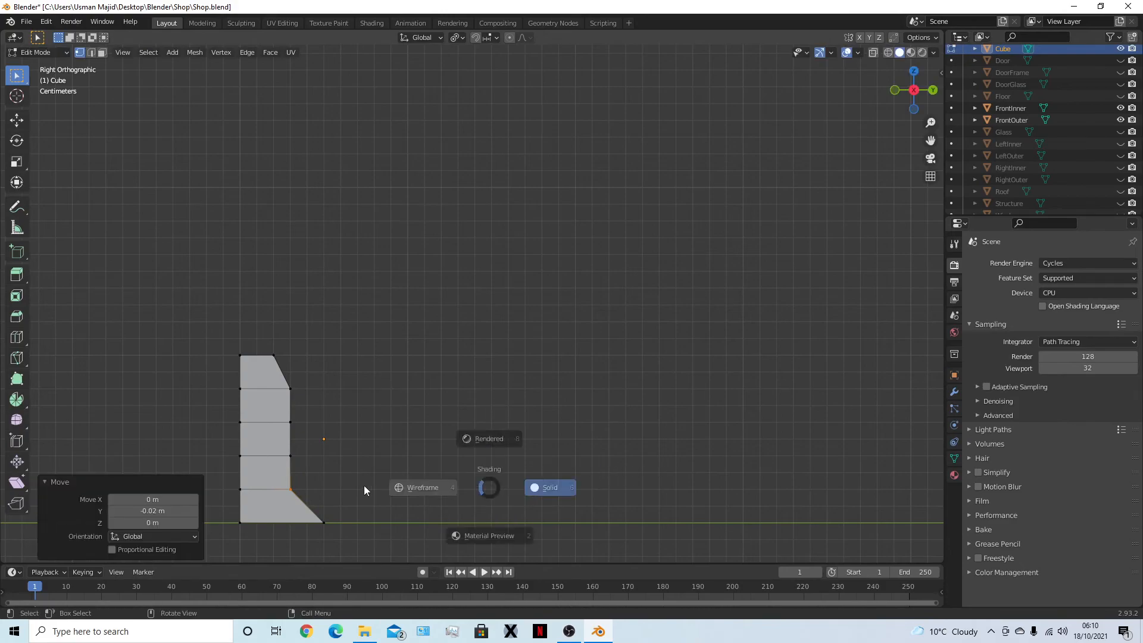
left_click(370, 484)
key("z")
left_click(761, 458)
key("g")
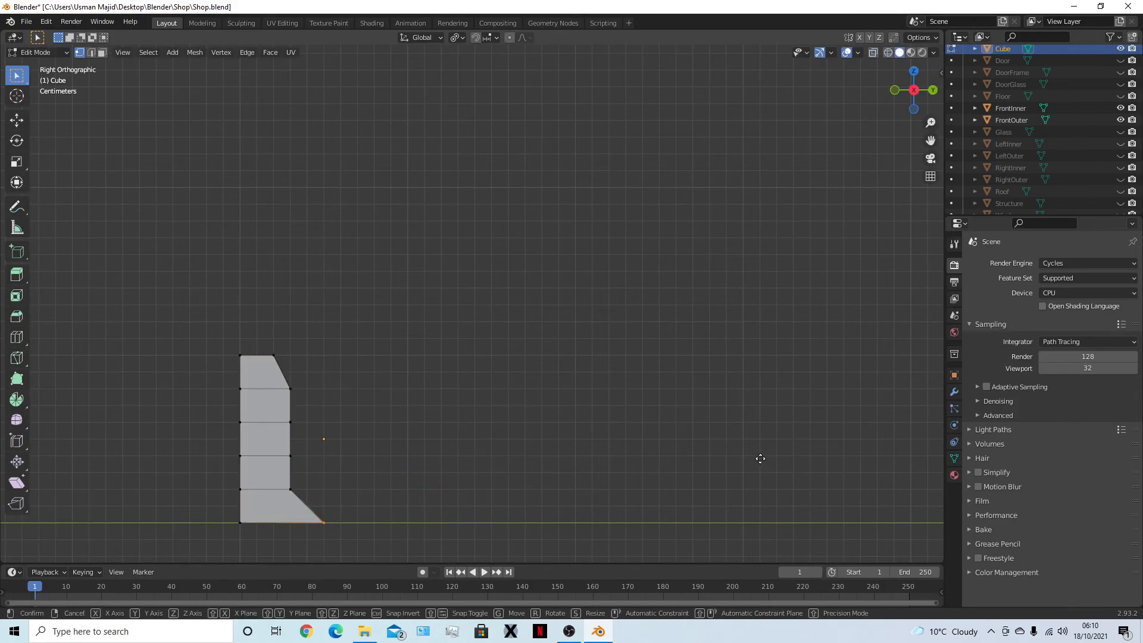
left_click(722, 462)
middle_click_drag(722, 463, 548, 461)
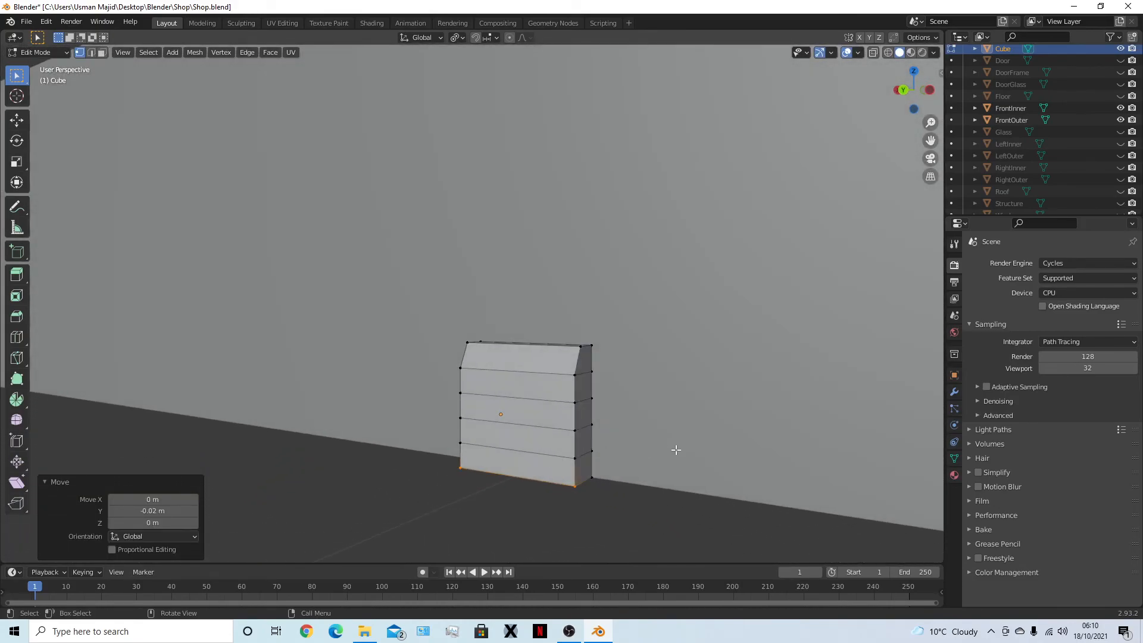
Clear the vertex selection and save the Shop.blend file
left_click(648, 505)
key("ctrl+s")
key("Tab")
key("Tab")
Select all five faces on the trim block's visible end in face mode
key("3")
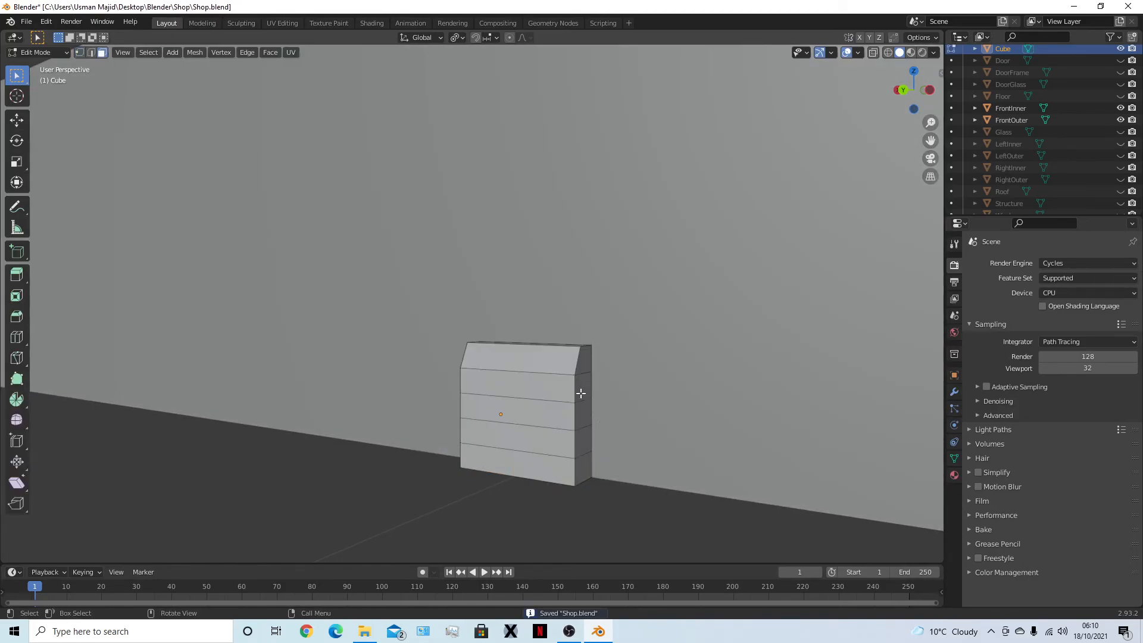
left_click(584, 360, "shift")
left_click(583, 387, "shift")
left_click(584, 415, "shift")
left_click(584, 442, "shift")
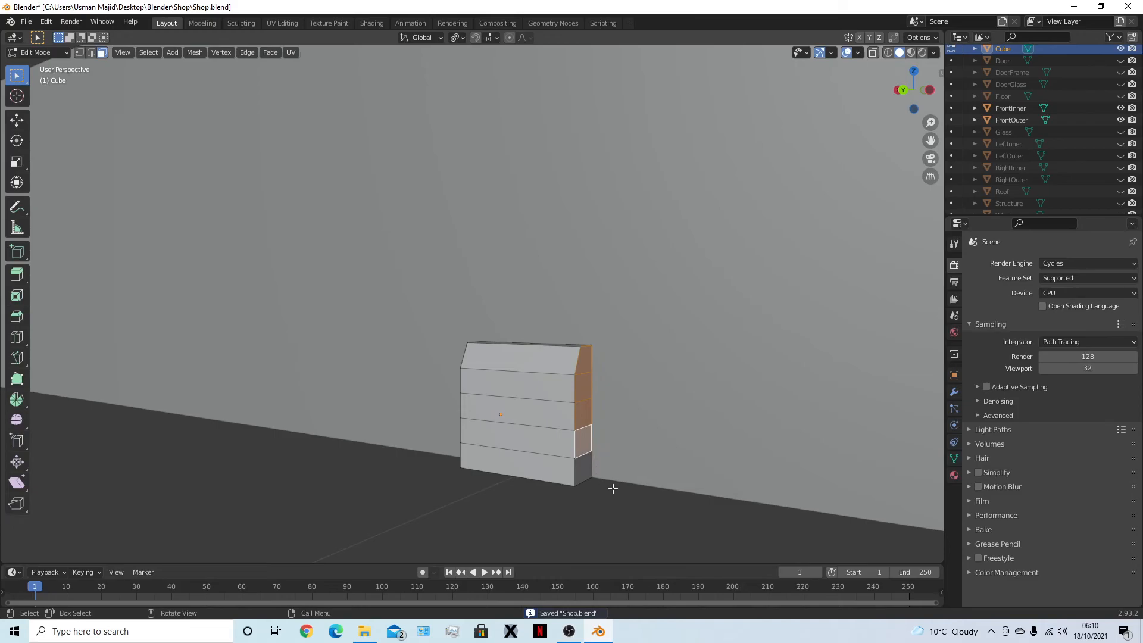
left_click(582, 474, "shift")
middle_click_drag(623, 498, 434, 468)
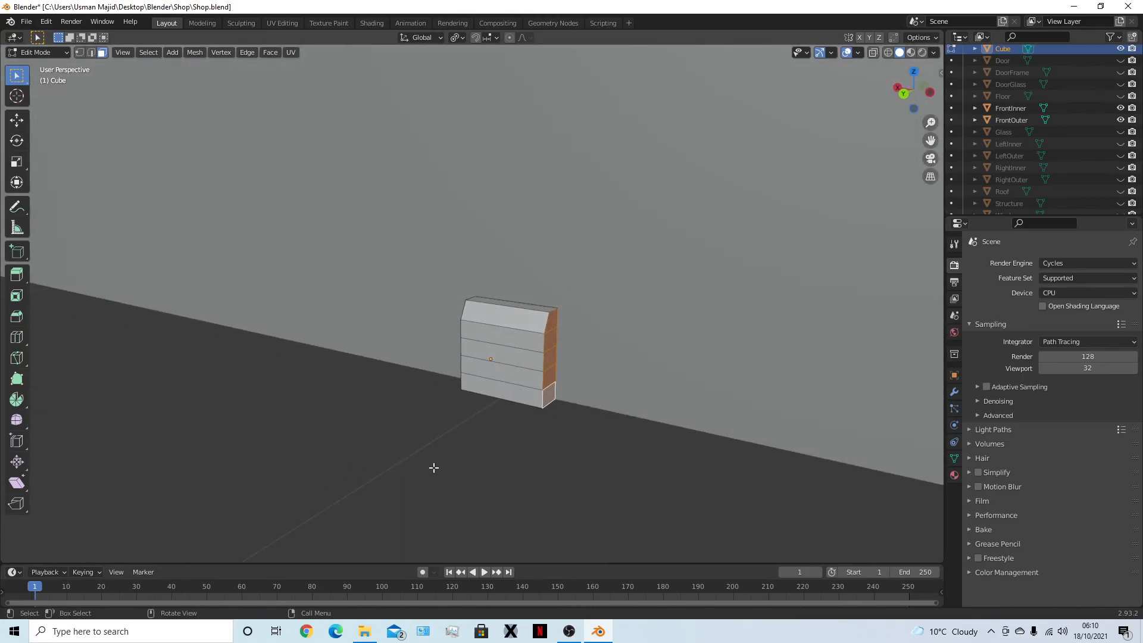
Try rotating the selected end faces -45° about the global Z axis
type("rz45")
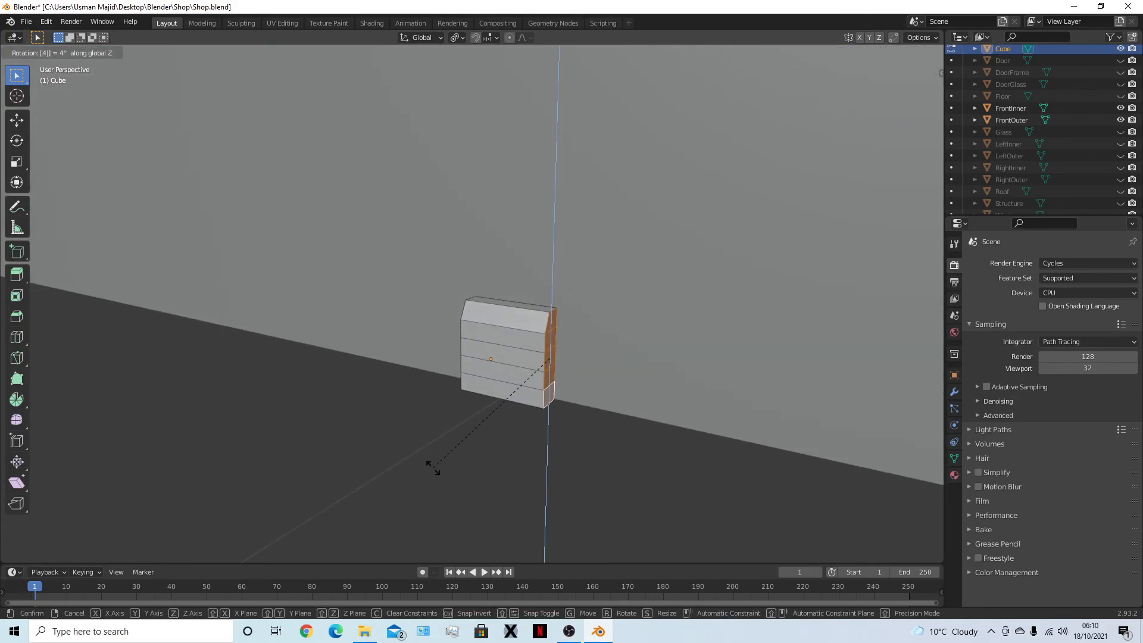
key("BackSpace")
key("BackSpace")
type("-45")
key("Return")
middle_click_drag(484, 467, 504, 354)
Select the wall-side vertices at the block's end and try moving them -0.04 m along X in top view
key("1")
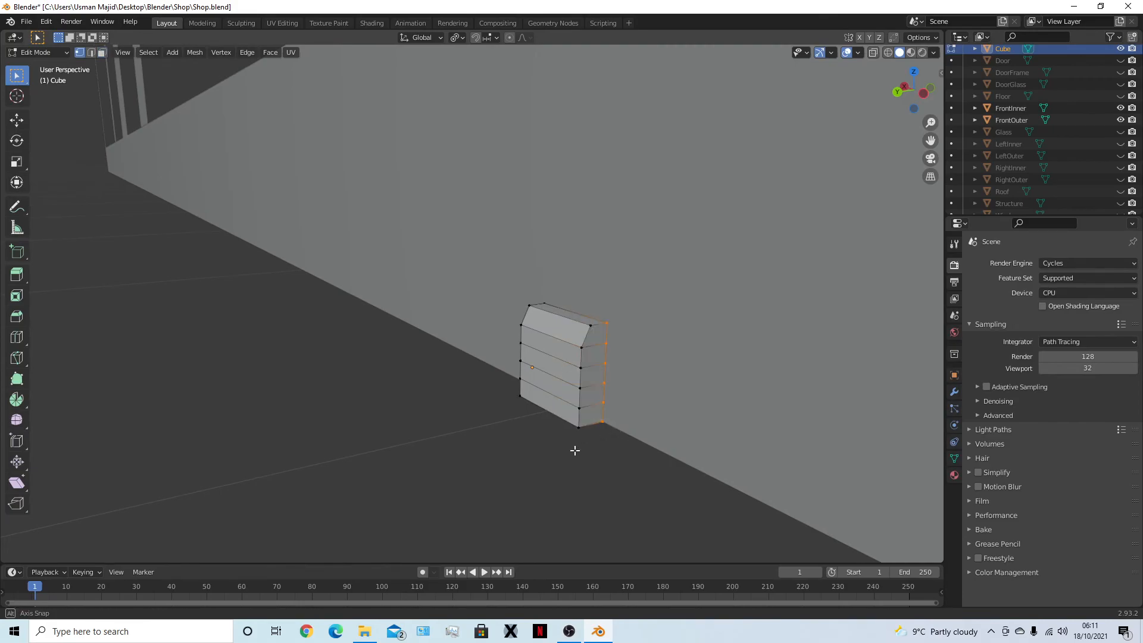
middle_click_drag(572, 446, 645, 460)
key("KP_1")
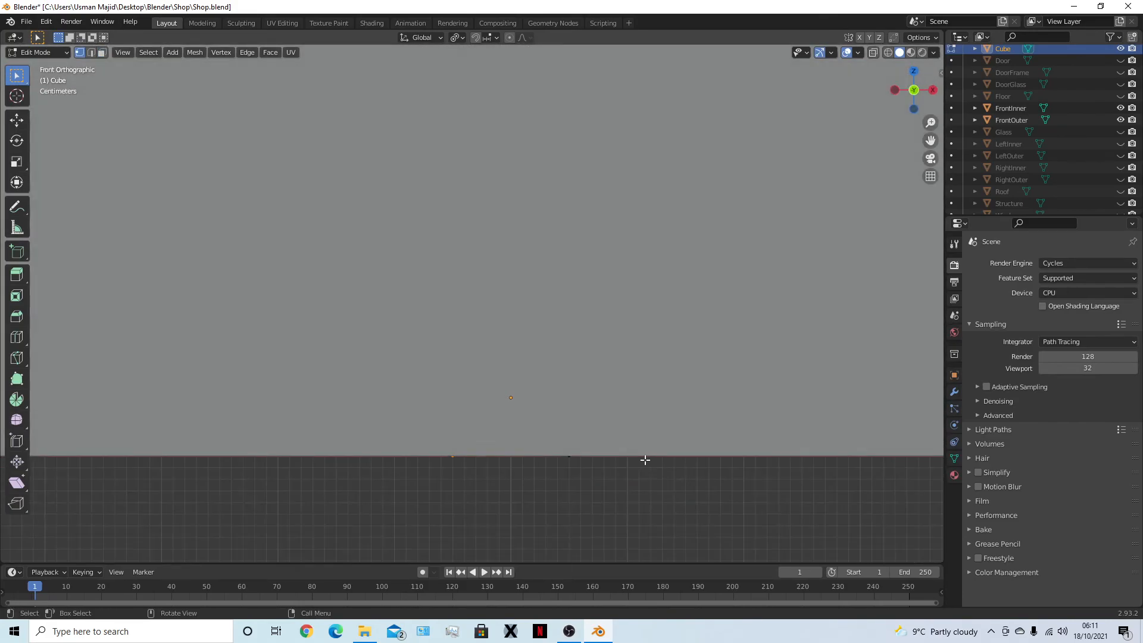
key("KP_3")
key("KP_7")
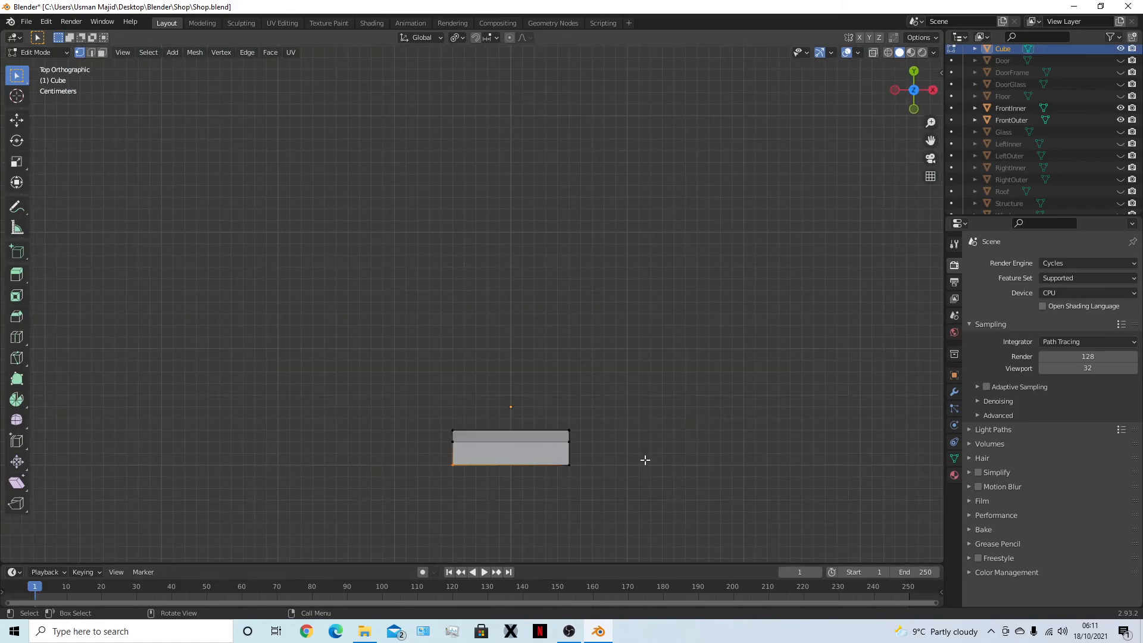
key("g")
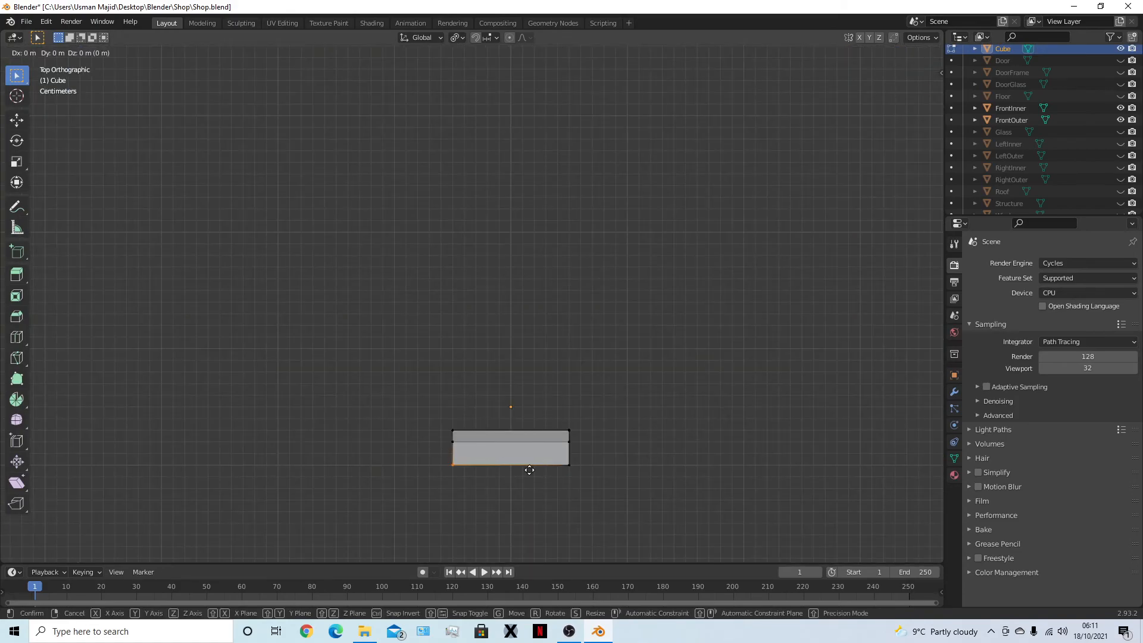
key("ctrl")
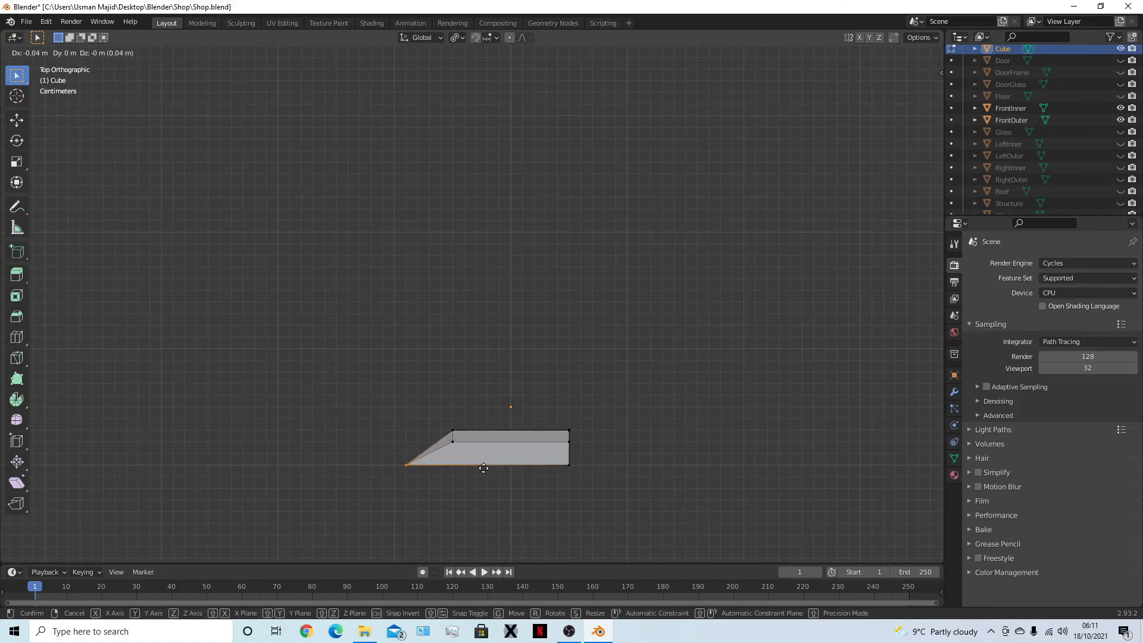
left_click(483, 467)
Examine the trim block and the front wall's base, window and door openings from both sides of the wall
middle_click_drag(513, 405, 694, 401)
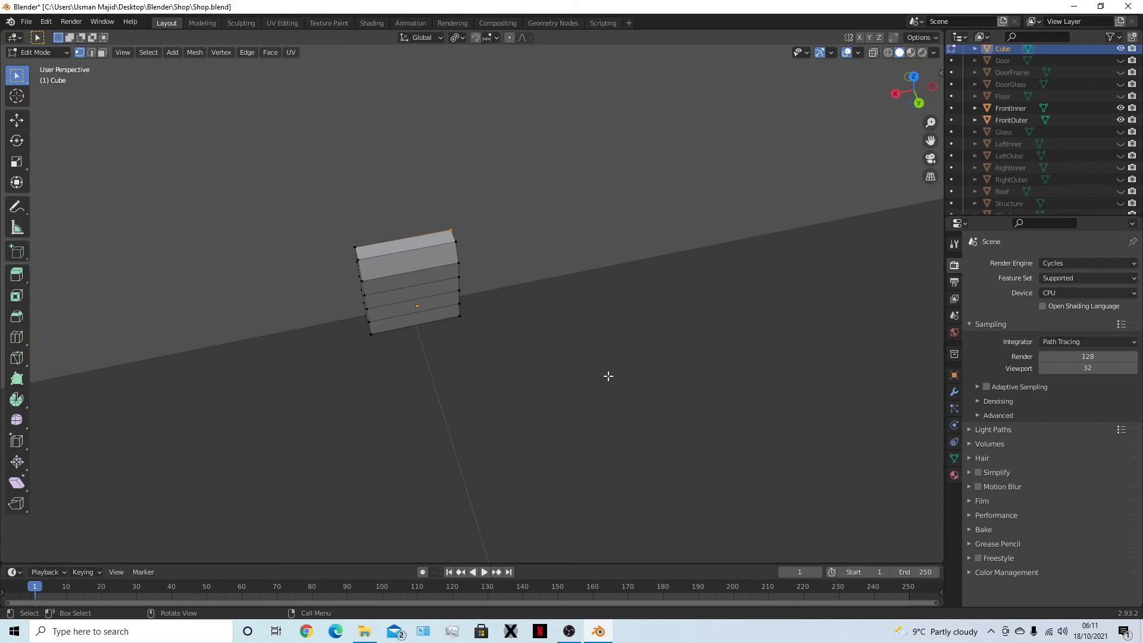
middle_click_drag(612, 376, 541, 276)
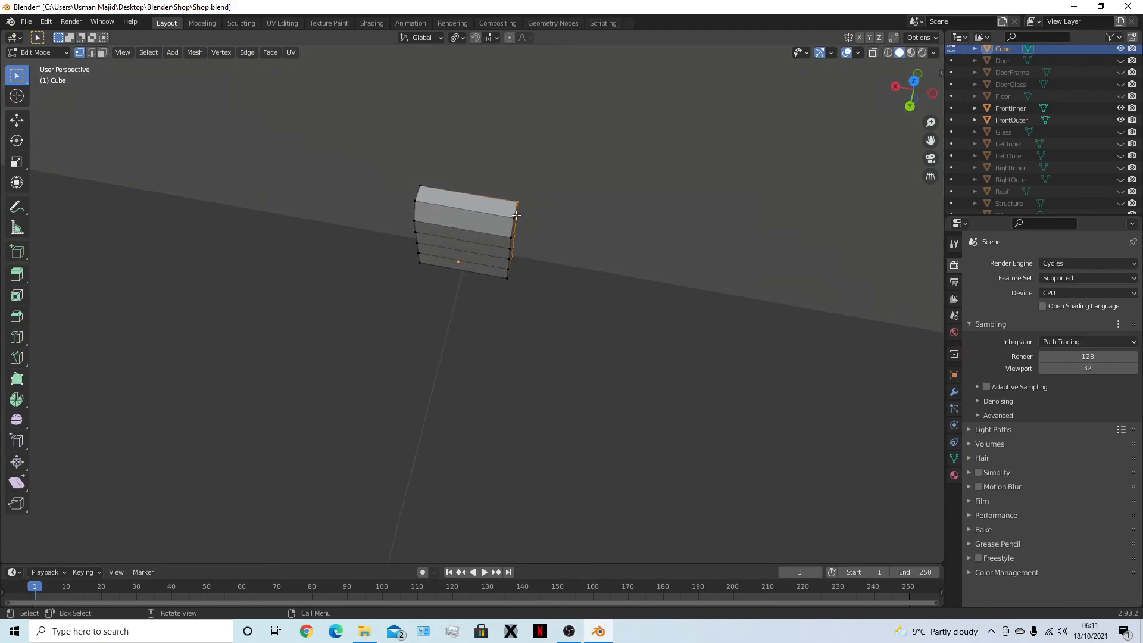
middle_click_drag(586, 325, 494, 249)
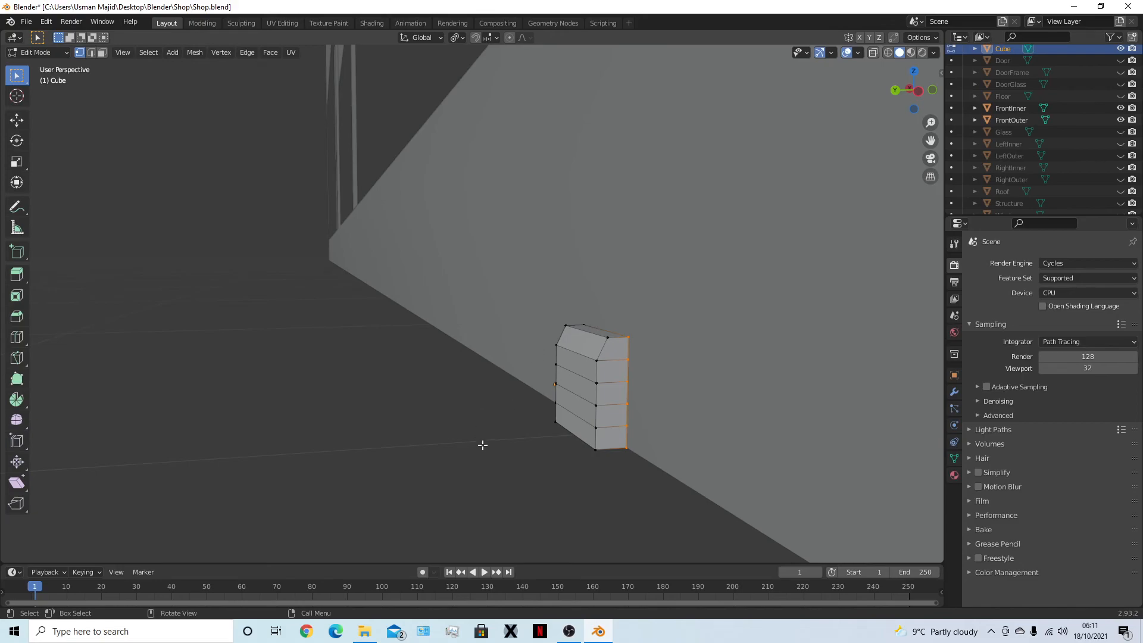
scroll(447, 439, "down", 4)
middle_click_drag(408, 435, 477, 416)
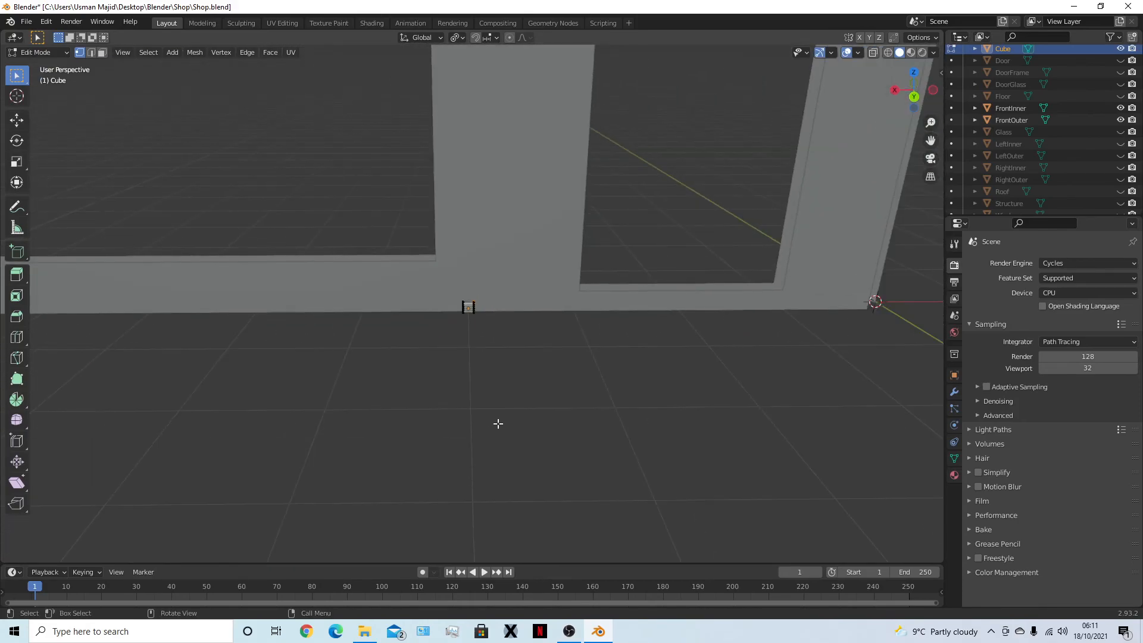
key("KP_3")
key("ctrl+KP_3")
key("KP_1")
middle_click_drag(498, 421, 401, 291)
key("3")
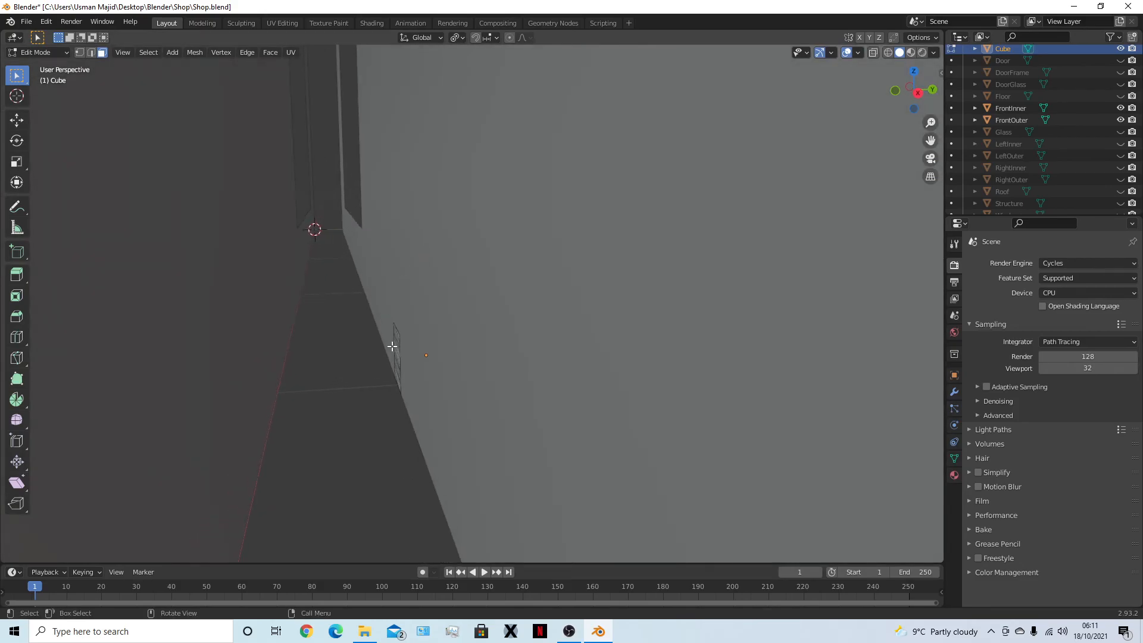
middle_click_drag(494, 367, 638, 376)
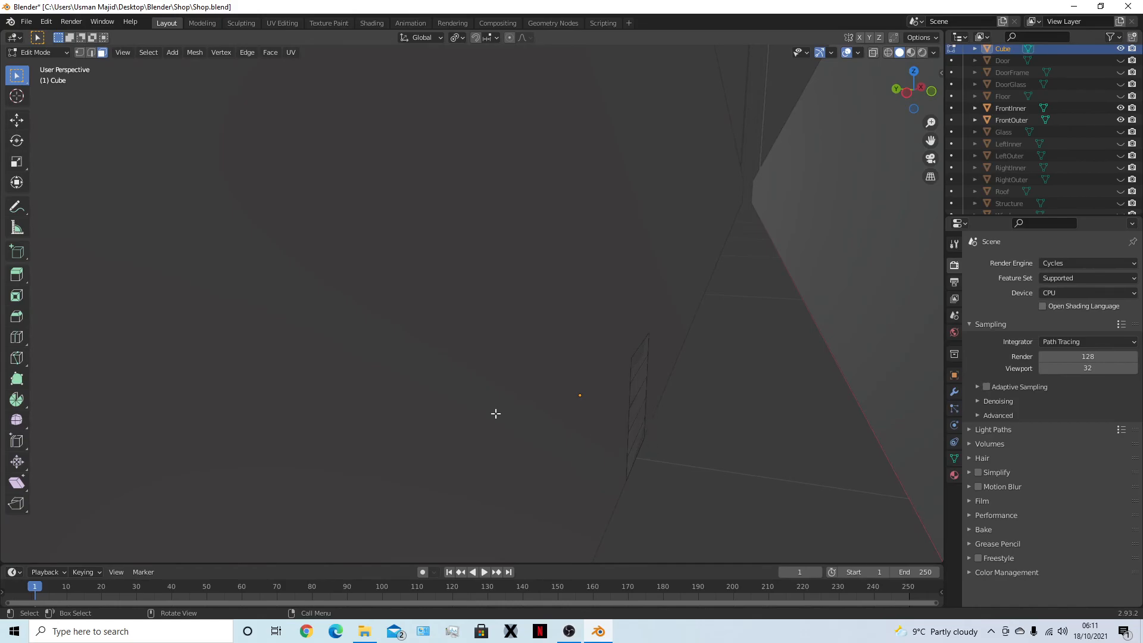
middle_click_drag(523, 421, 648, 400)
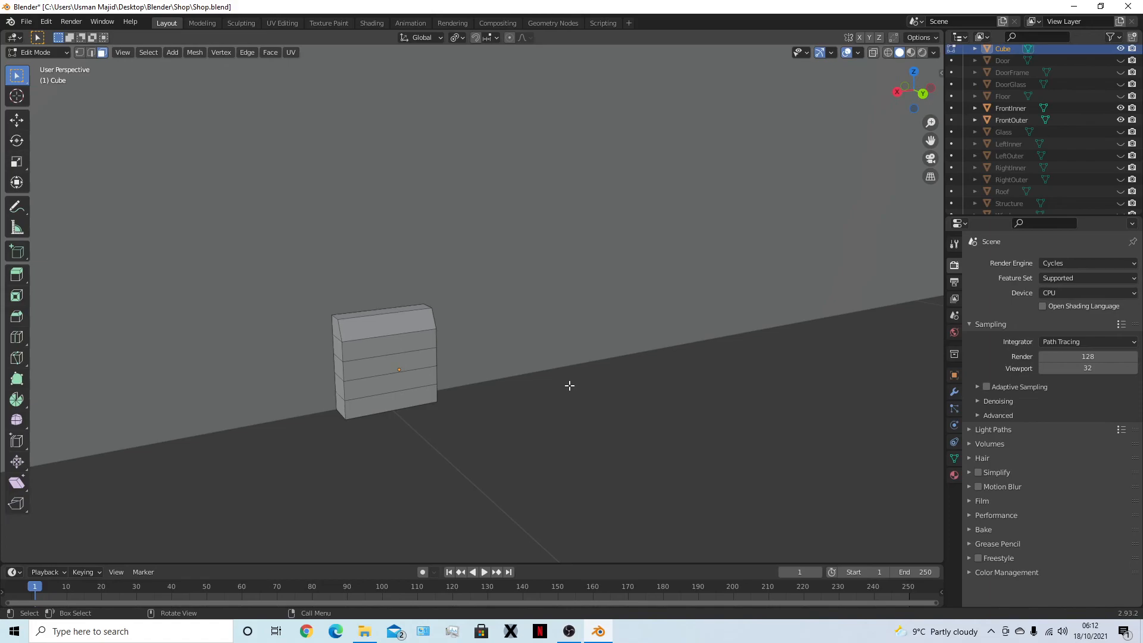
middle_click_drag(573, 380, 654, 405)
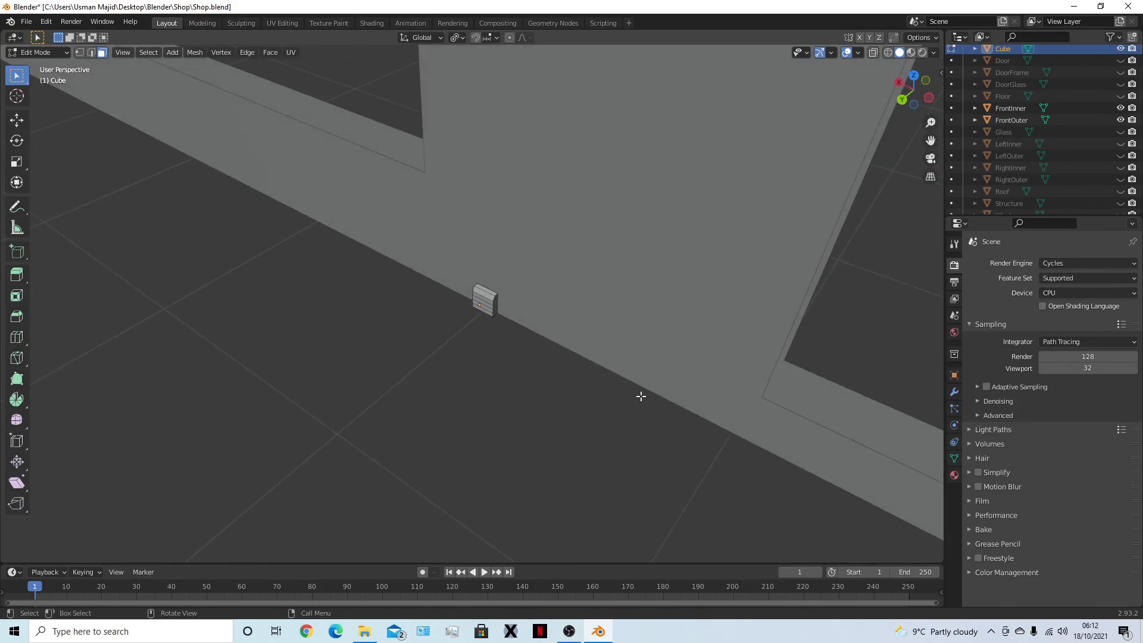
middle_click_drag(722, 455, 676, 339)
middle_click_drag(683, 257, 597, 319)
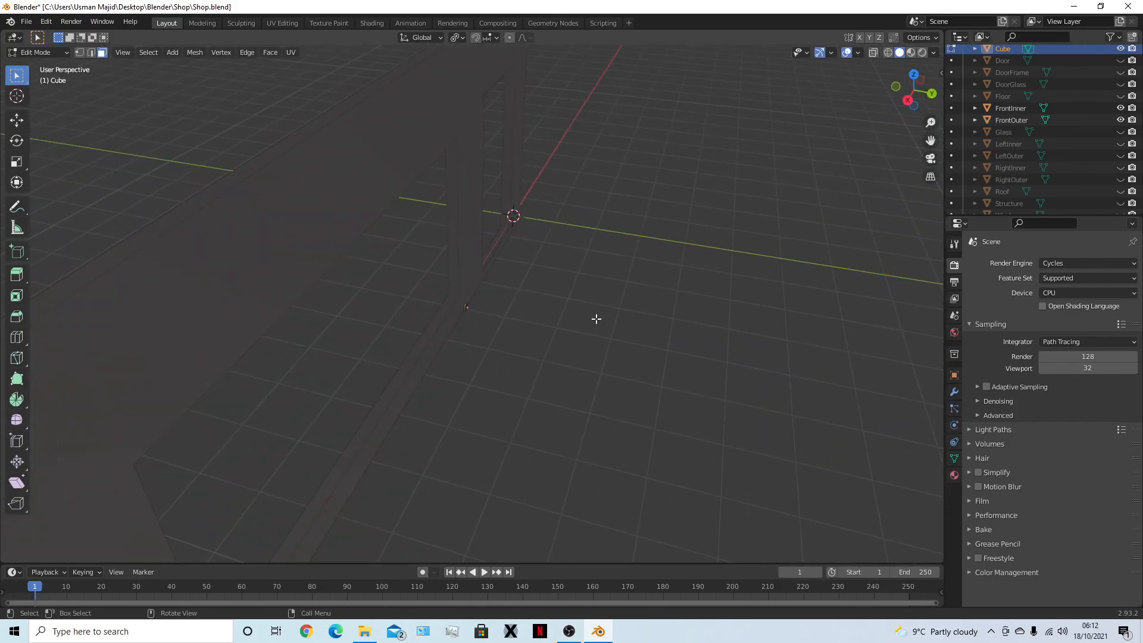
middle_click_drag(691, 330, 599, 262)
middle_click_drag(668, 315, 473, 319)
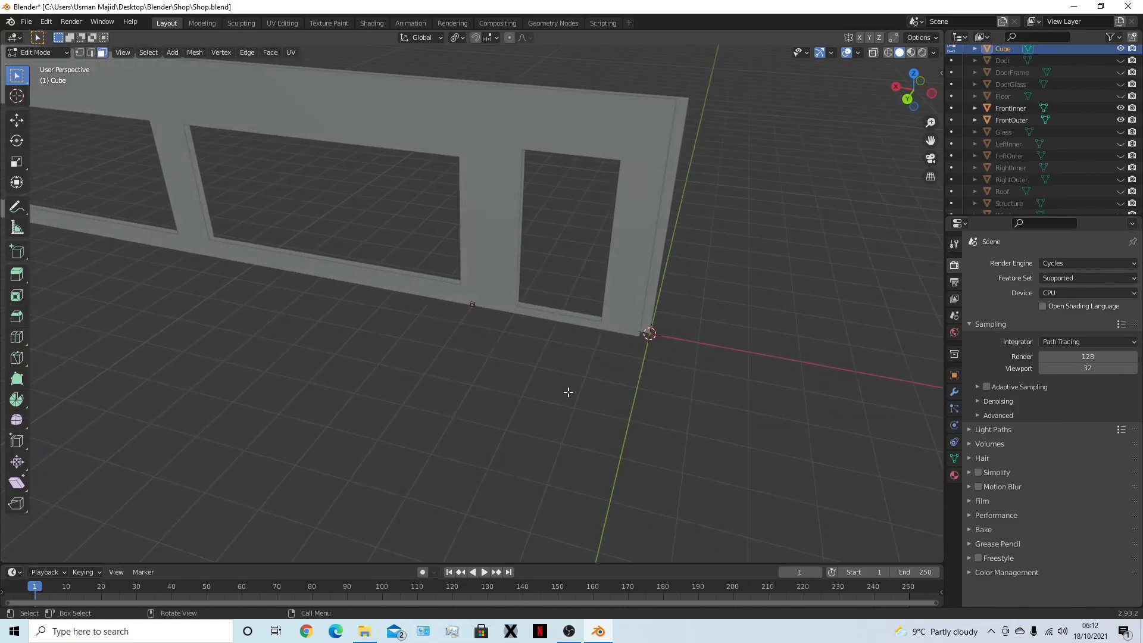
middle_click_drag(565, 427, 620, 393)
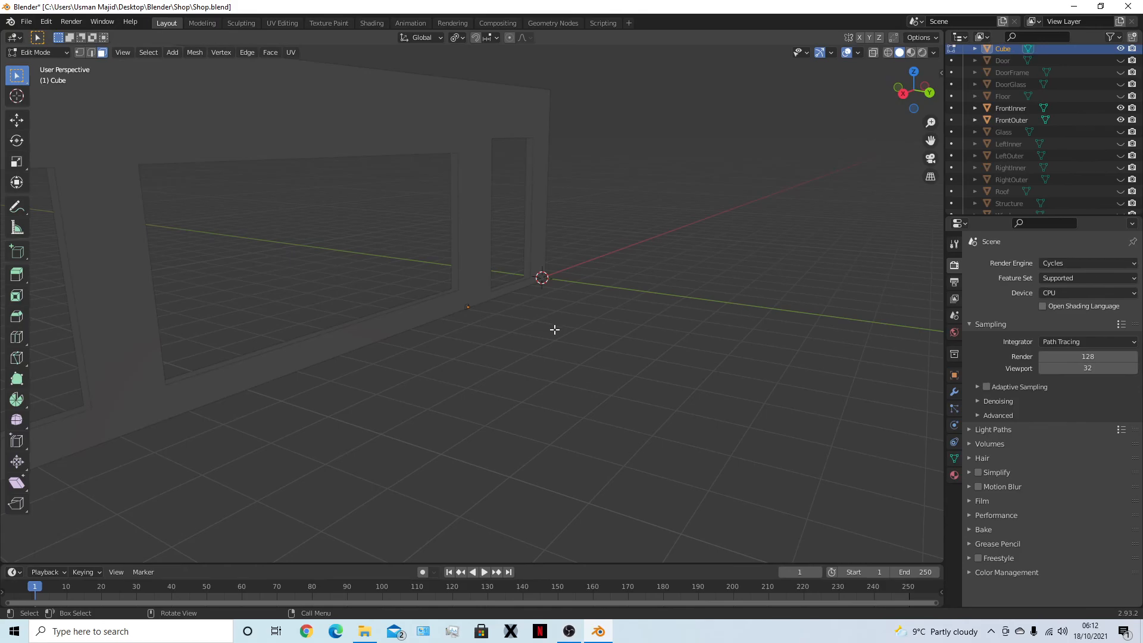
Leave edit mode on the trim block, deselect everything and unhide the Door, DoorFrame and DoorGlass objects in front view
middle_click_drag(611, 362, 445, 365)
middle_click_drag(523, 360, 436, 388)
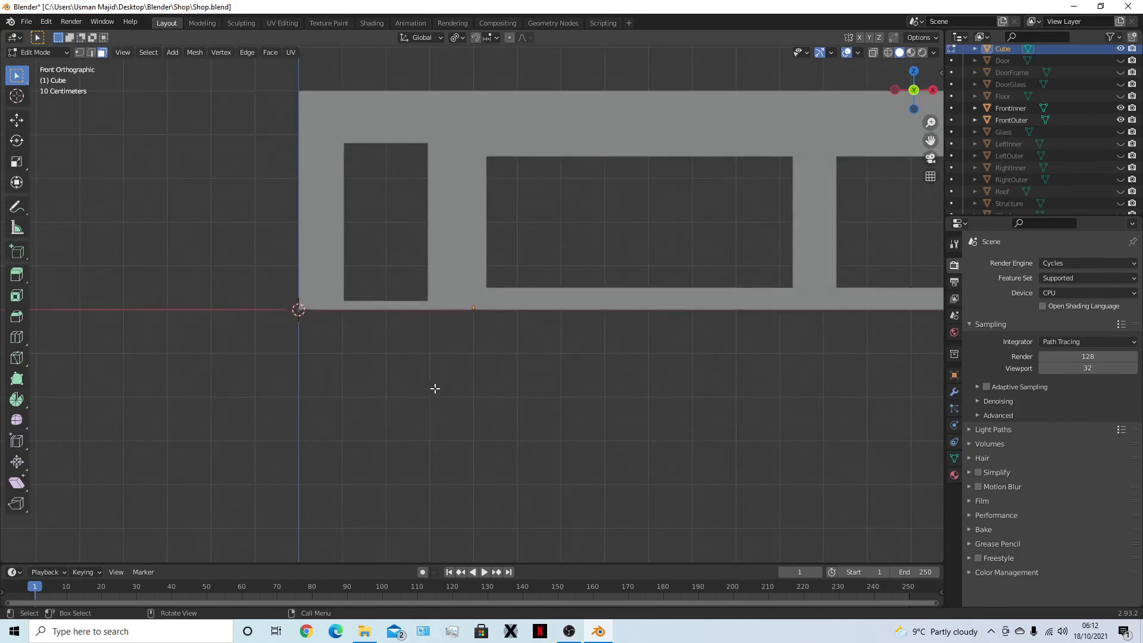
key("Tab")
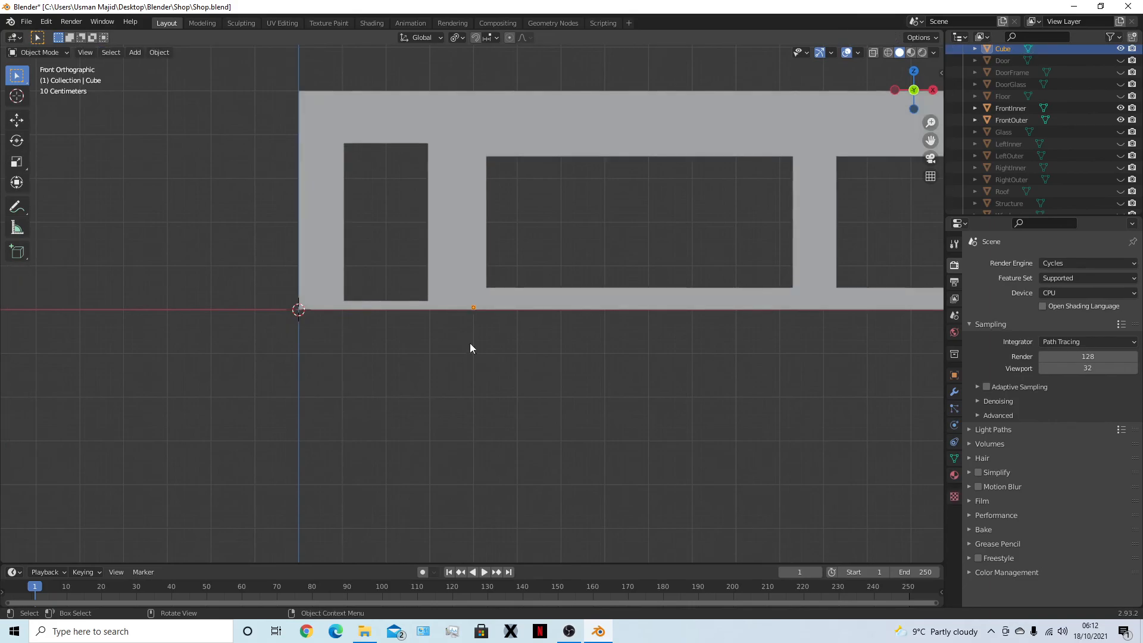
left_click(456, 220)
middle_click_drag(461, 226, 595, 334, "alt")
left_click(743, 323)
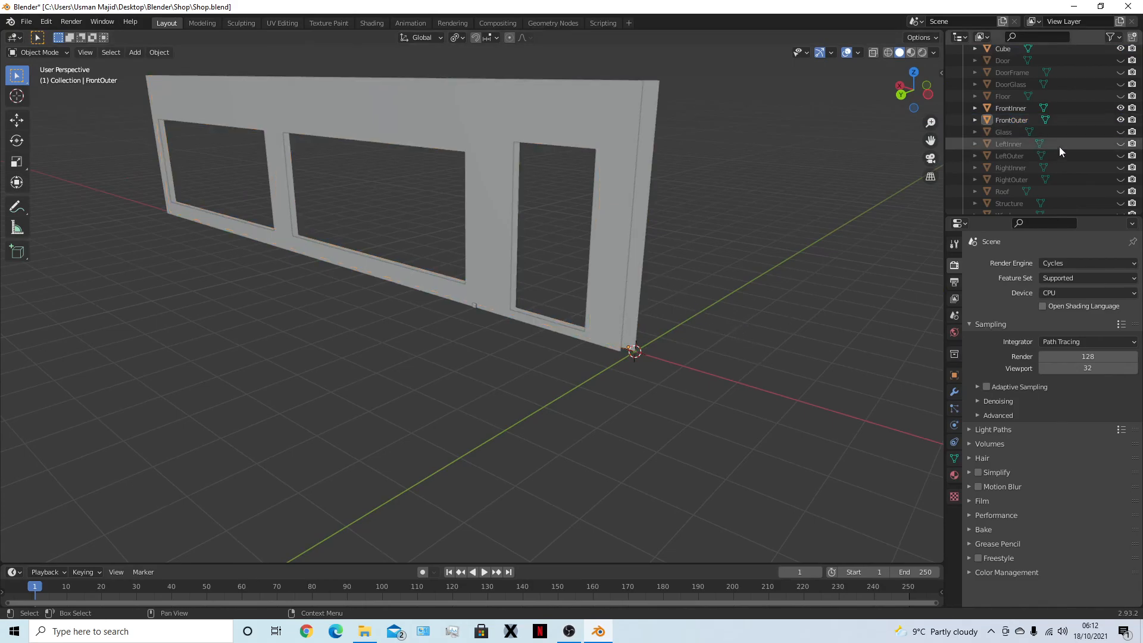
left_click_drag(1120, 60, 1120, 90)
key("KP_1")
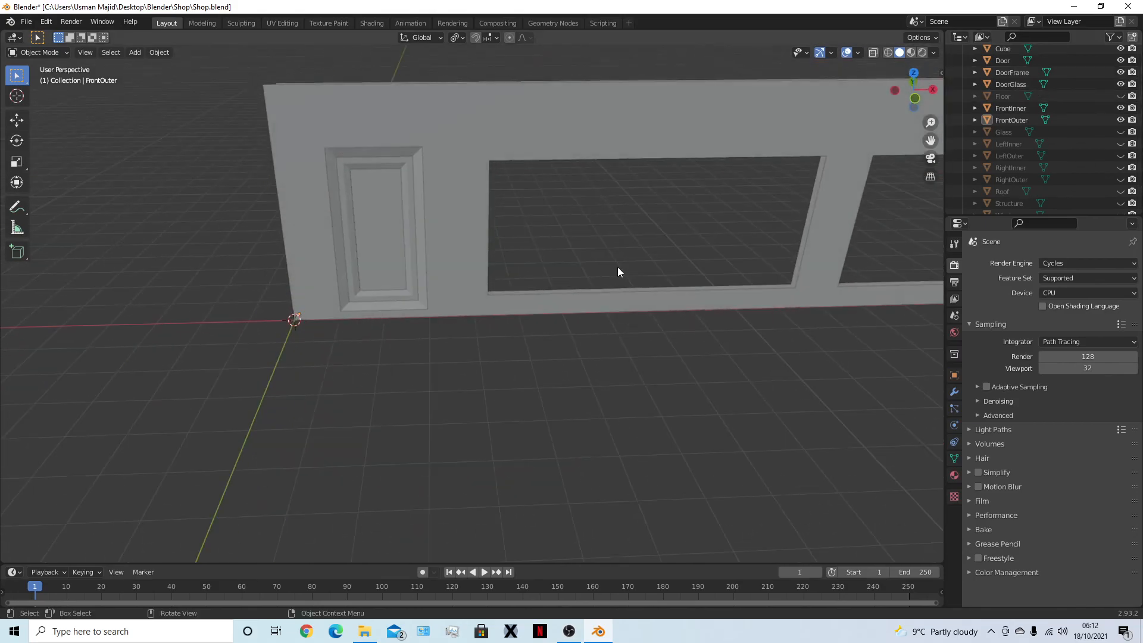
key("KP_5")
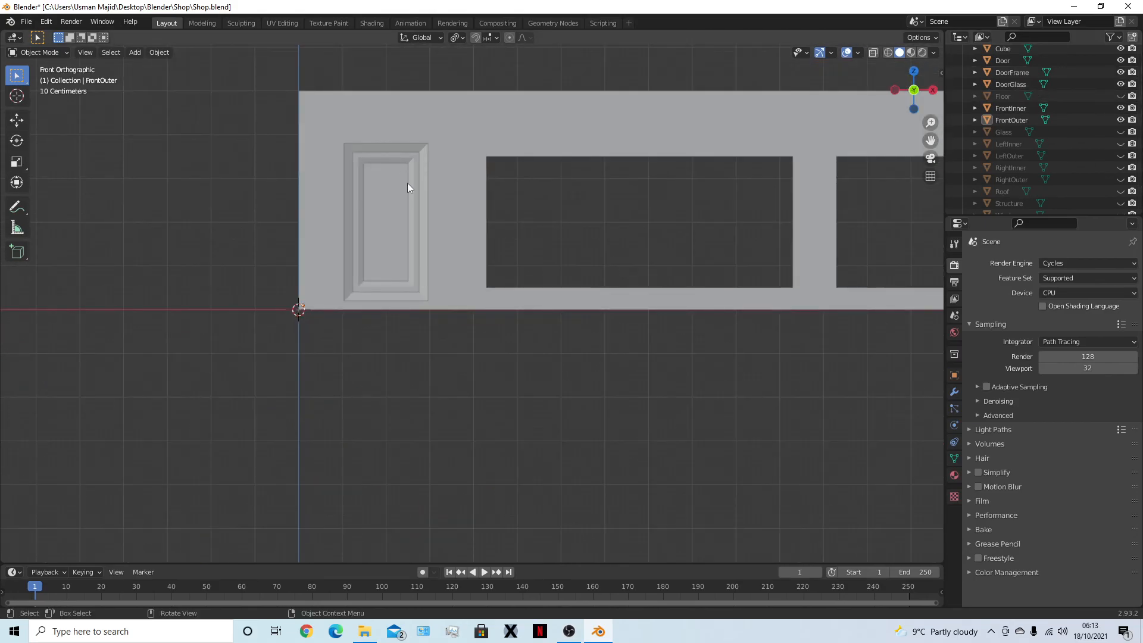
Edit the door, its frame and glass together with both front wall meshes, and box-select the door area's faces in wireframe
left_click_drag(346, 127, 441, 292)
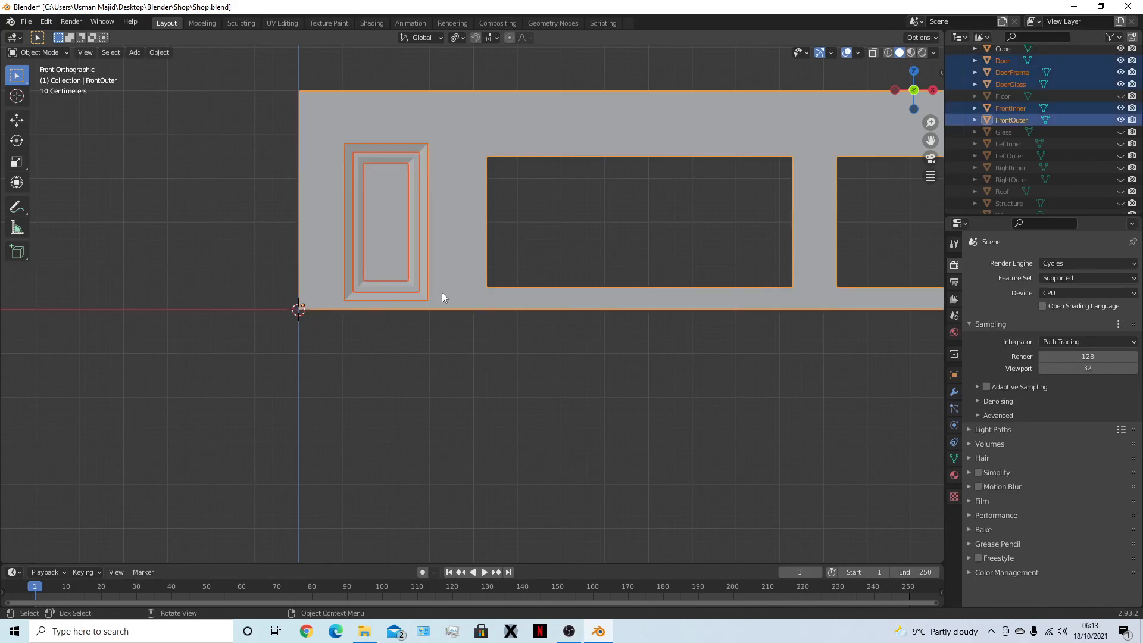
key("Tab")
left_click_drag(331, 127, 444, 301)
left_click(411, 327)
scroll(347, 347, "up", 3)
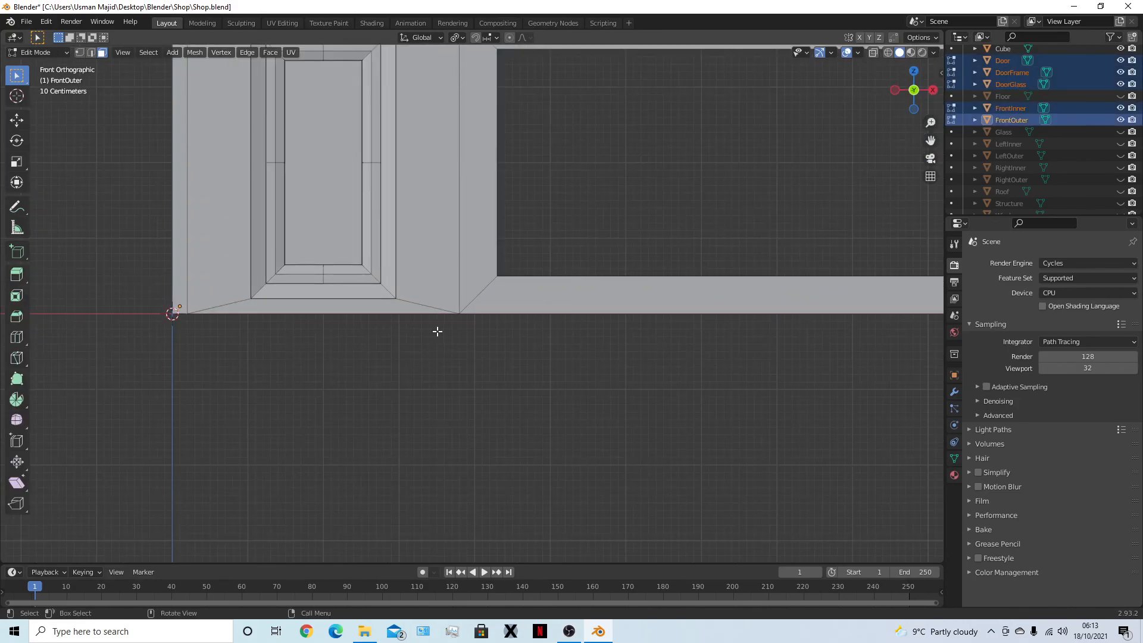
middle_click_drag(434, 331, 616, 419, "shift")
key("z")
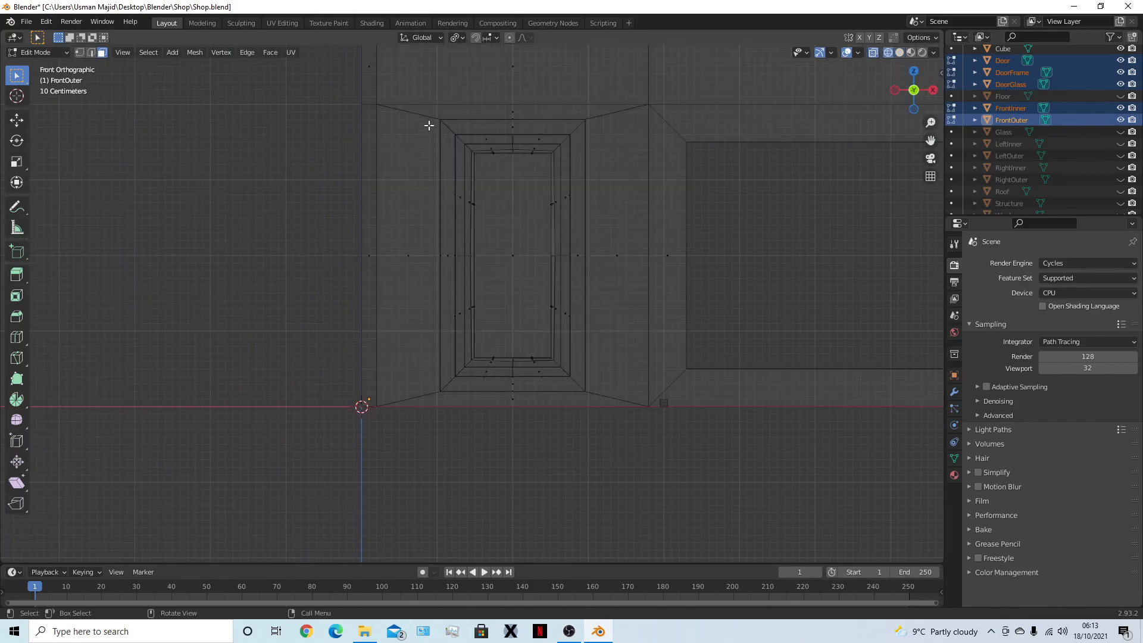
left_click_drag(432, 112, 599, 395)
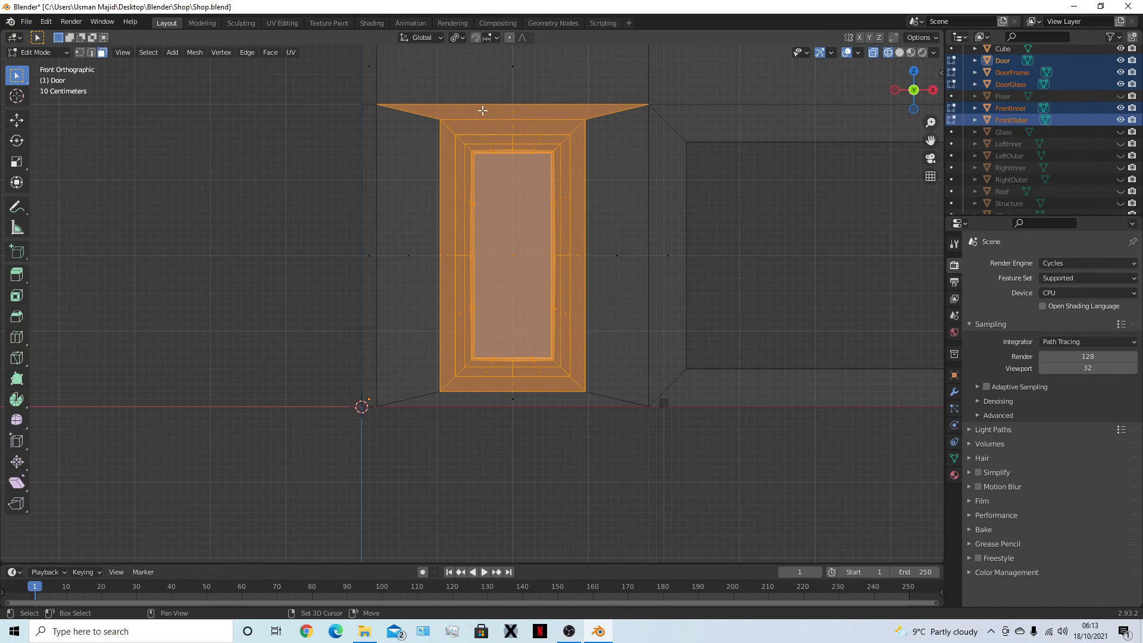
Remove the FrontOuter and FrontInner wall faces above the door from the selection
left_click(507, 111, "shift")
left_click(512, 112, "shift")
left_click(512, 113, "shift")
left_click(512, 112, "shift")
left_click(527, 111, "shift")
left_click(527, 112, "shift")
left_click(527, 112, "shift")
middle_click_drag(527, 112, 433, 212)
left_click(475, 113, "shift")
left_click(475, 112, "shift")
left_click(481, 109, "shift")
Try moving the selected door faces 0.1 m up along the global Z axis in front view
key("KP_1")
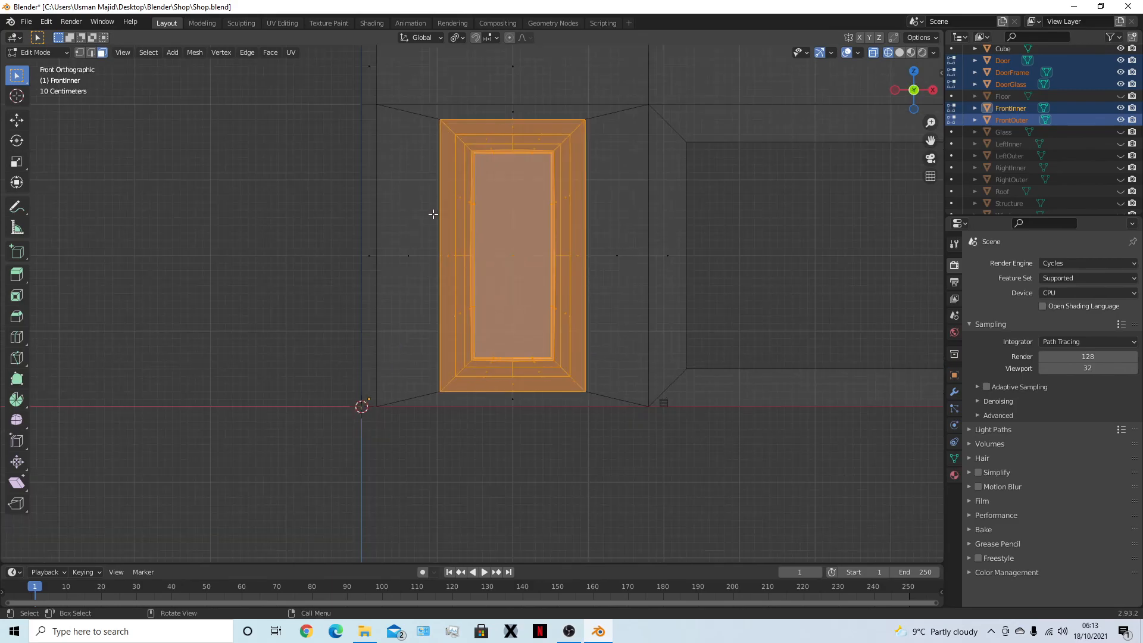
key("g")
key("z")
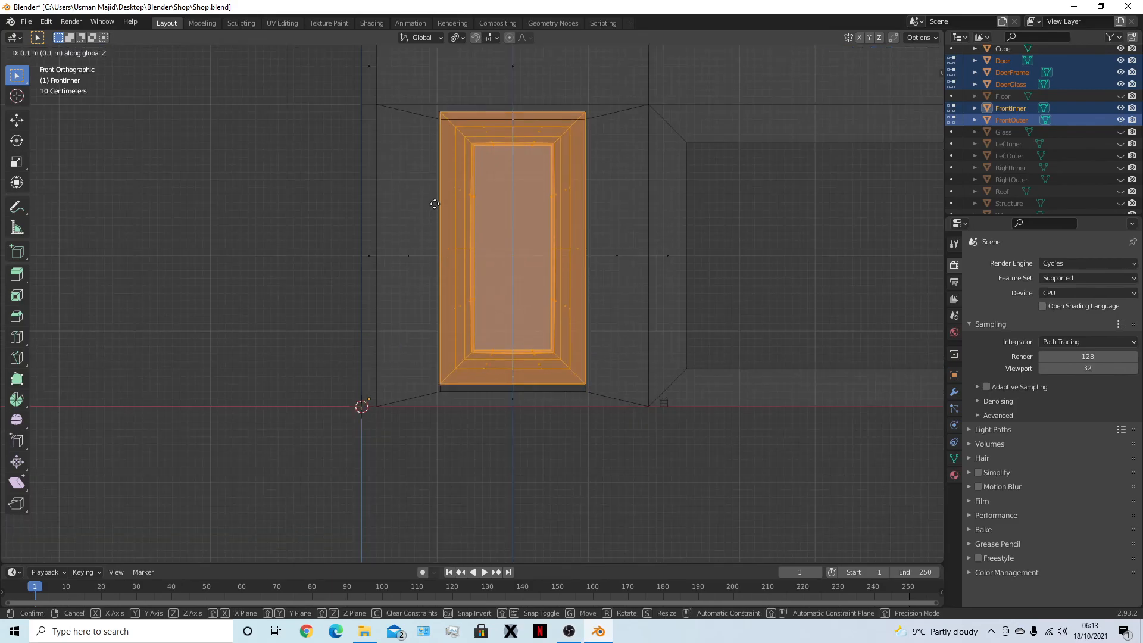
left_click(435, 204)
Add the wall faces surrounding the door on both FrontOuter and FrontInner to the selection
middle_click_drag(383, 220, 566, 263)
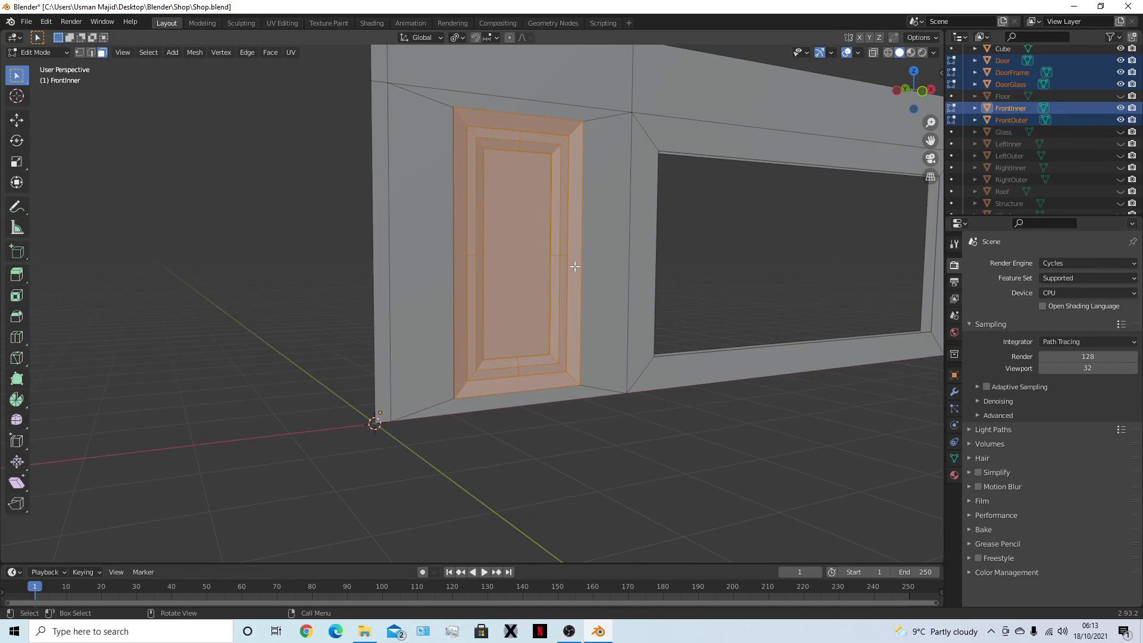
scroll(618, 301, "down", 2)
middle_click_drag(618, 300, 593, 307)
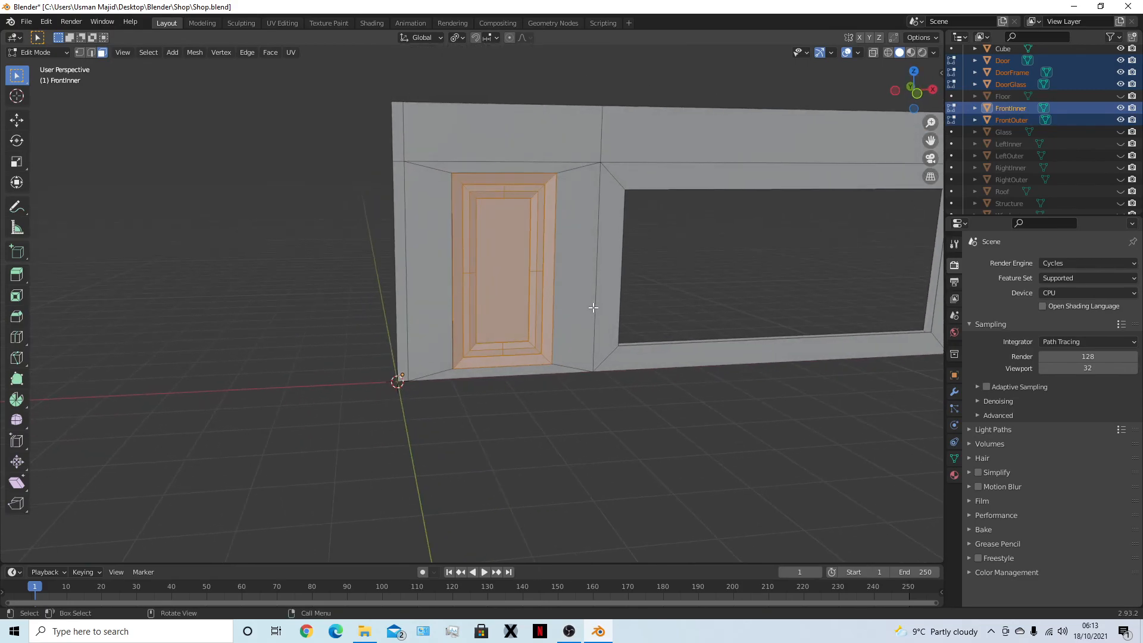
key("KP_1")
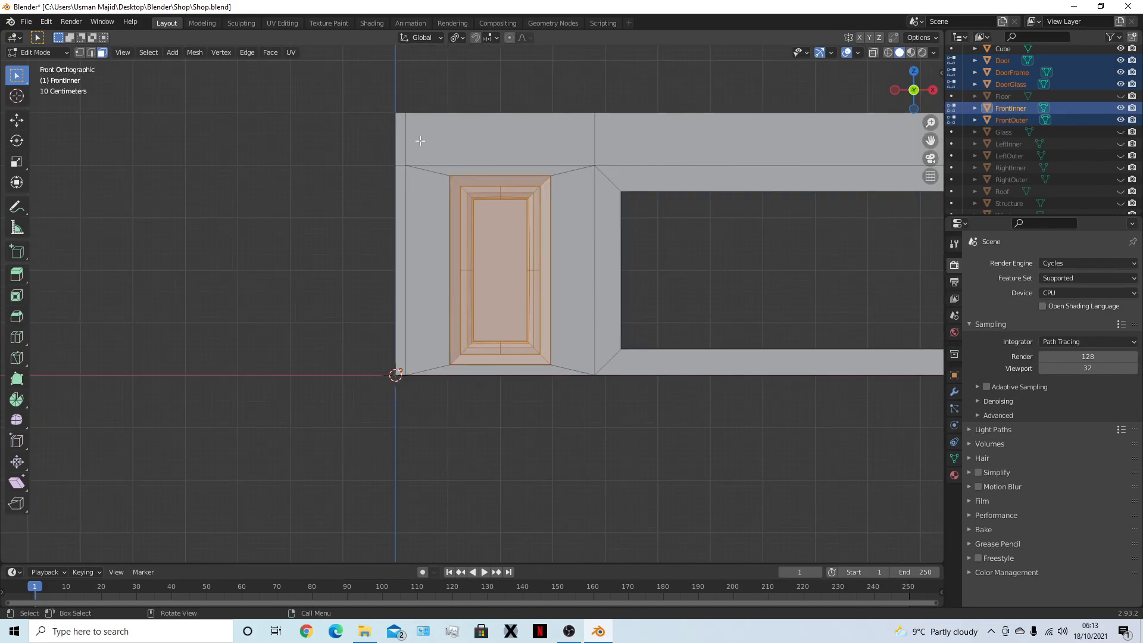
left_click(445, 170, "shift")
left_click(435, 225, "shift")
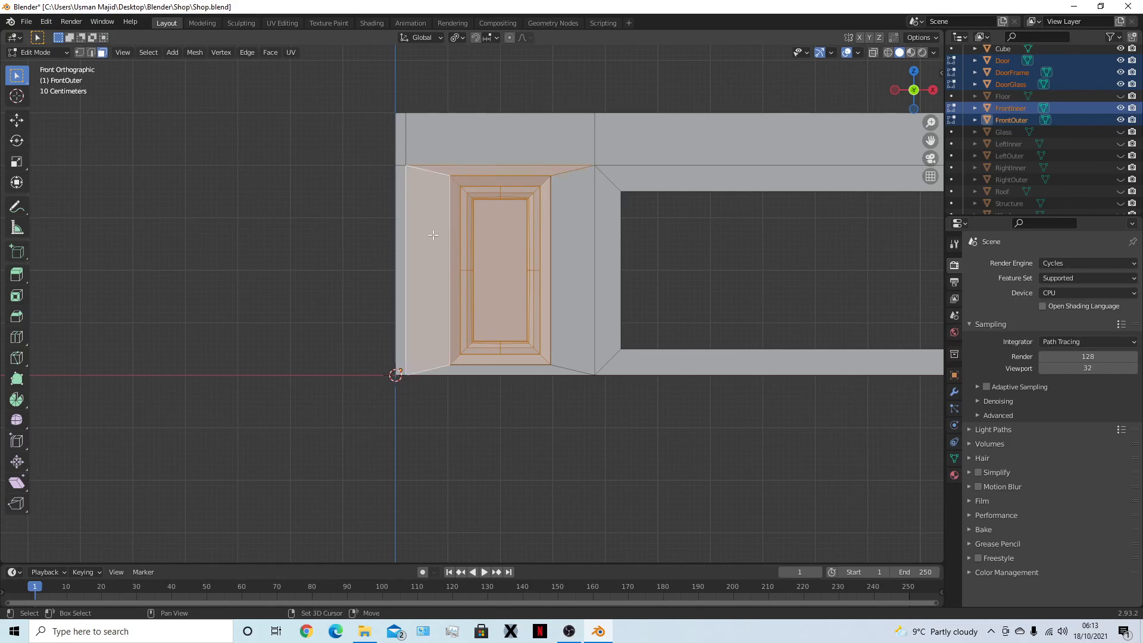
left_click(505, 369, "shift")
left_click(564, 328, "shift")
middle_click_drag(564, 329, 724, 296)
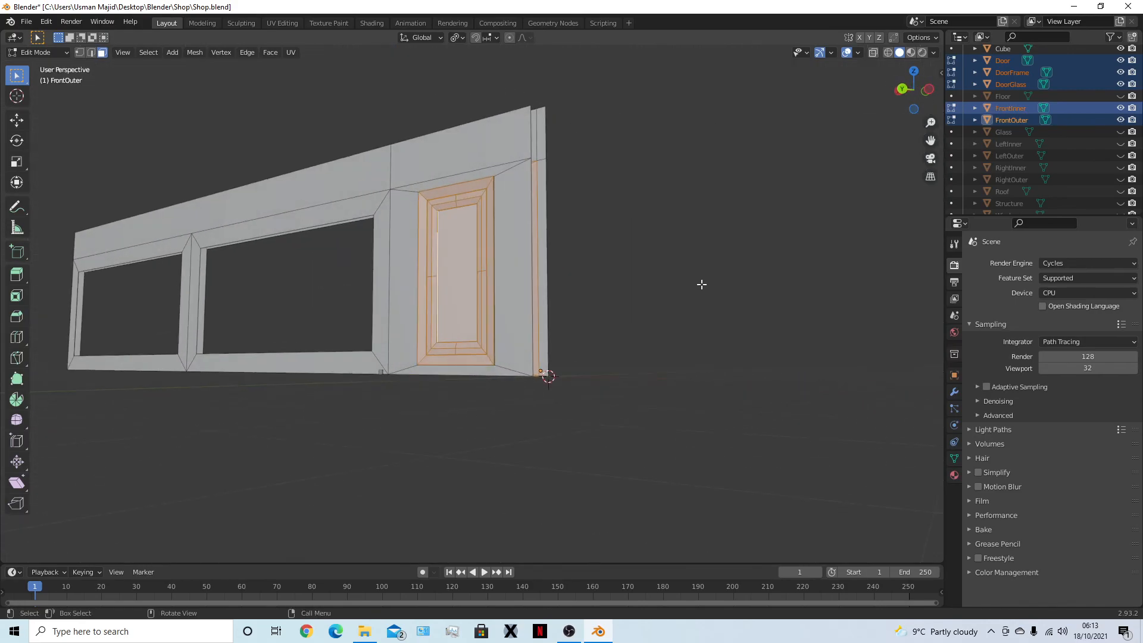
left_click(504, 254, "shift")
left_click(457, 176, "shift")
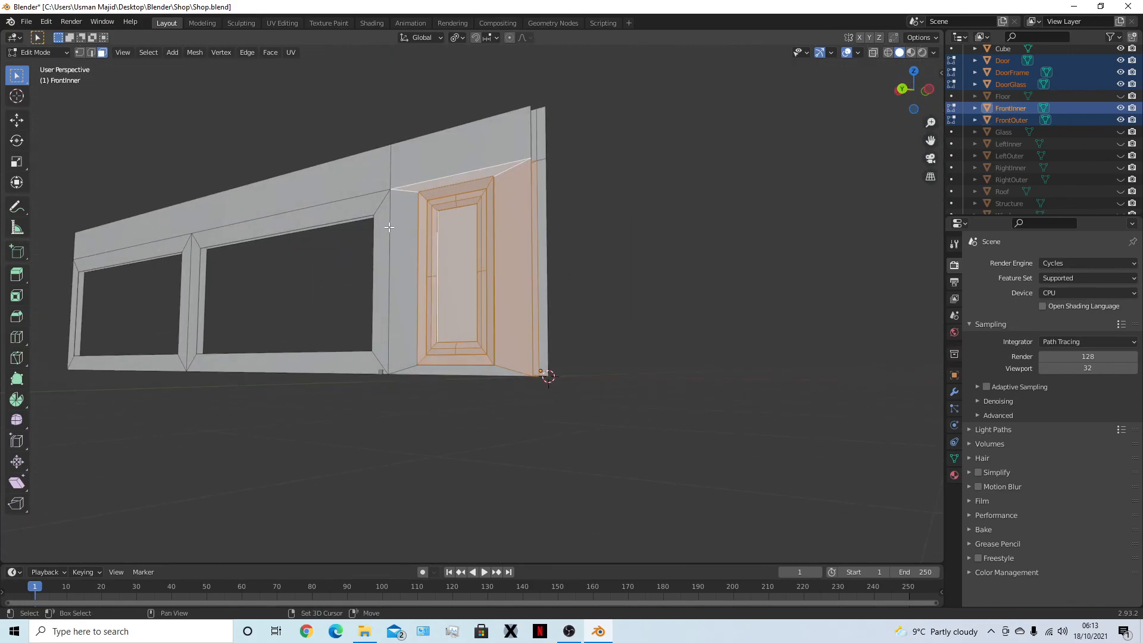
left_click(407, 255, "shift")
left_click(455, 372, "shift")
Try raising the door and its surrounding wall faces about 0.5 m along Z, and again about 0.4 m without an axis constraint
key("KP_1")
scroll(496, 364, "up", 2)
key("g")
key("z")
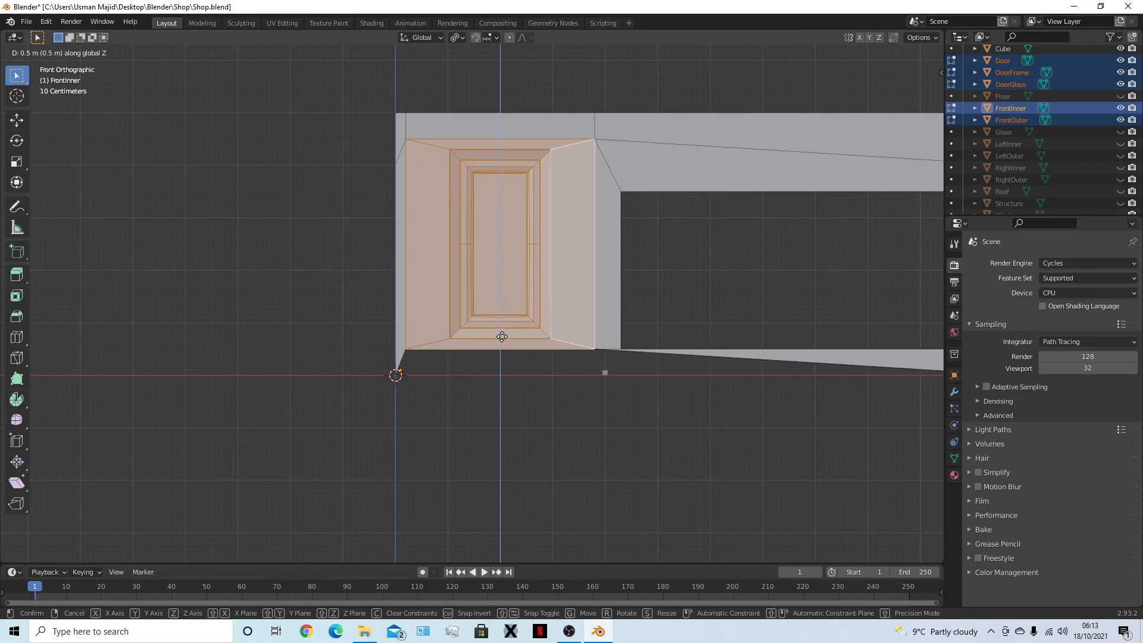
right_click(503, 371)
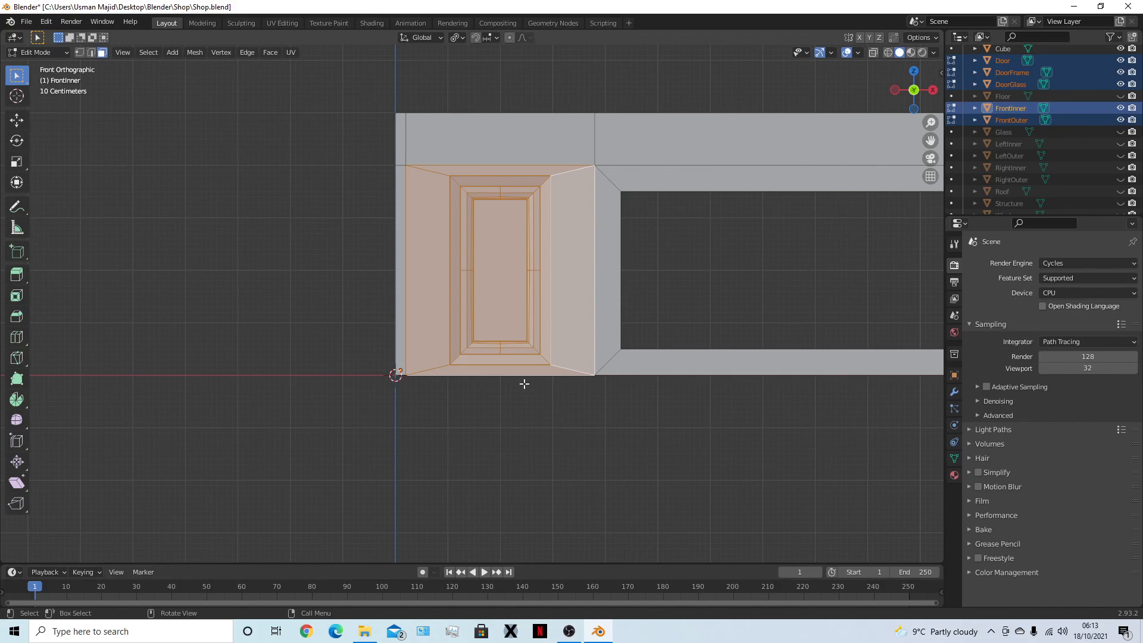
middle_click_drag(512, 371, 505, 456)
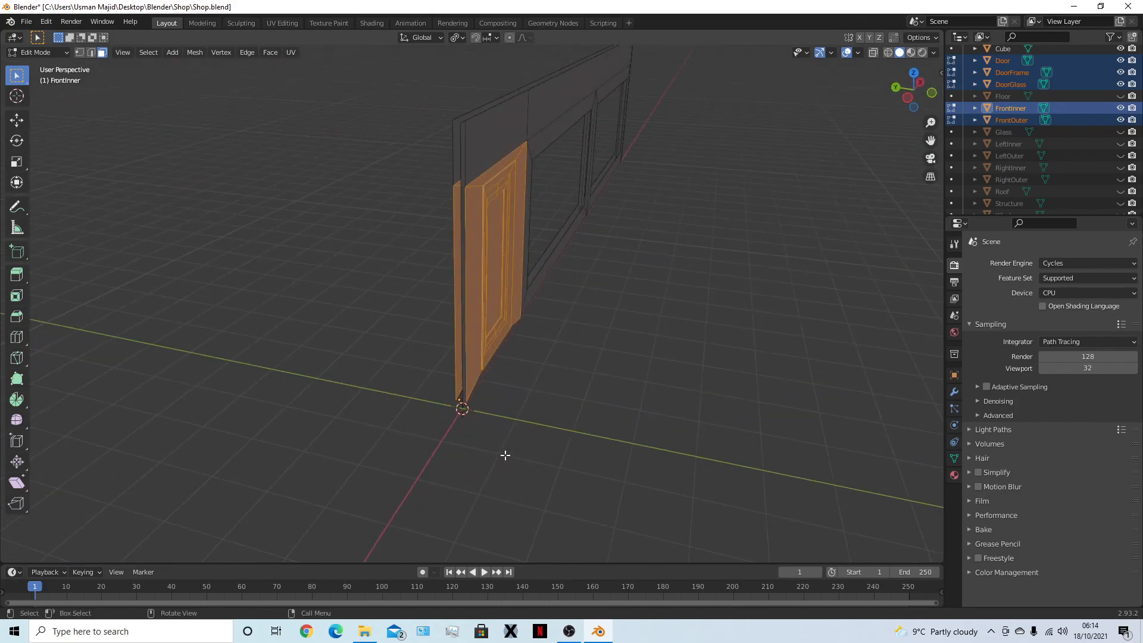
key("KP_1")
key("g")
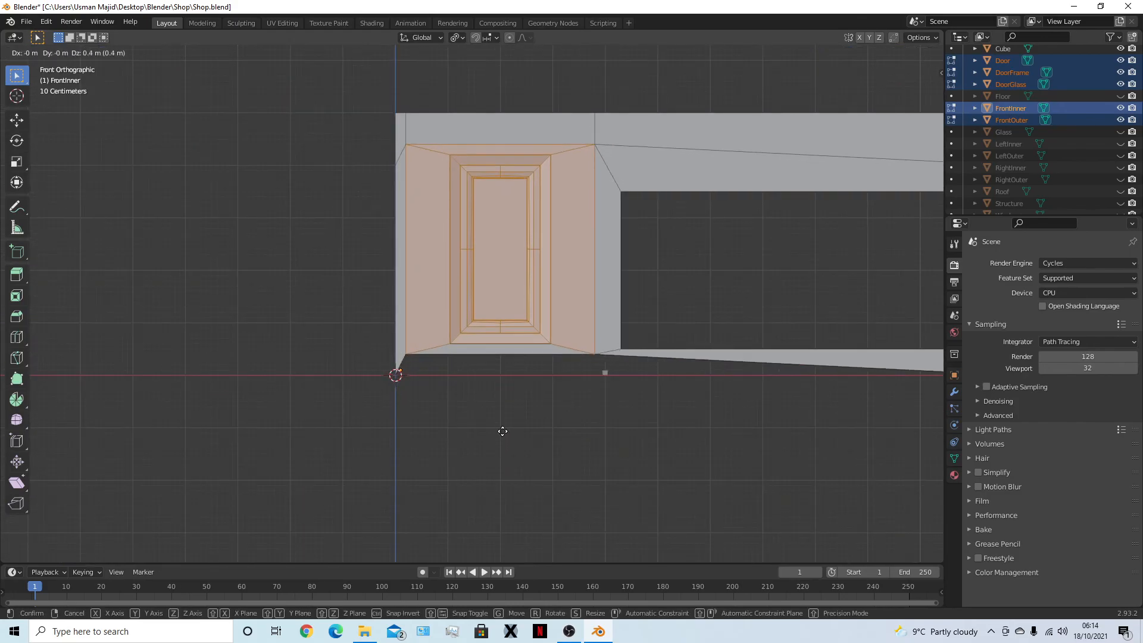
left_click(517, 454)
Return to object mode, examine the door's base and the wall from behind, and select the trim block
key("Tab")
middle_click_drag(444, 467, 568, 469)
left_click(345, 442)
middle_click_drag(344, 442, 424, 452)
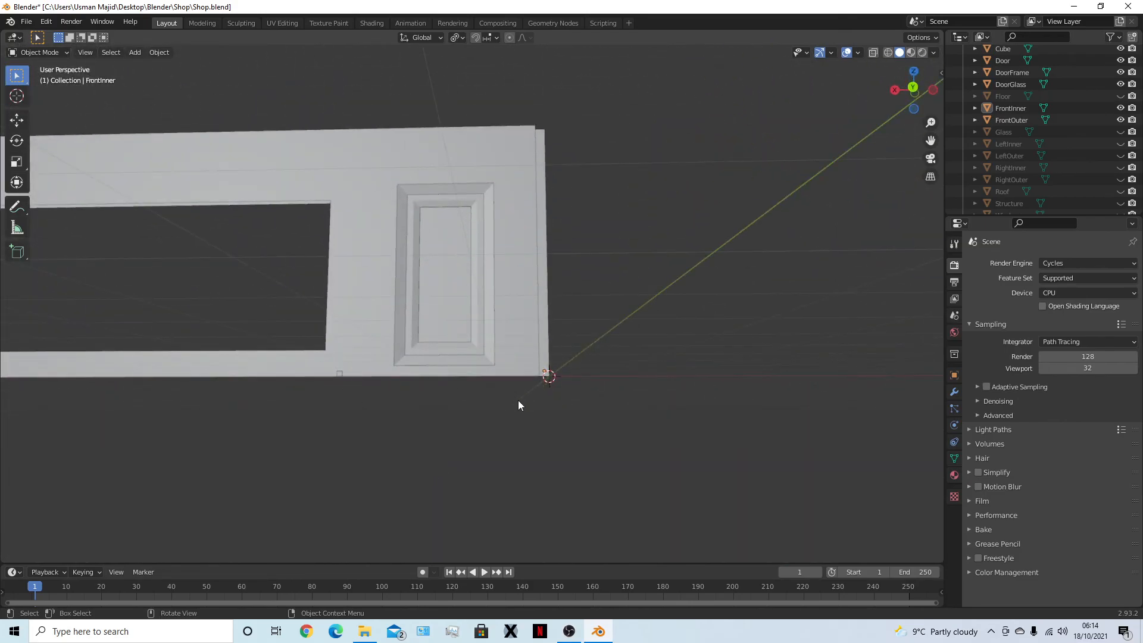
middle_click_drag(494, 481, 565, 487)
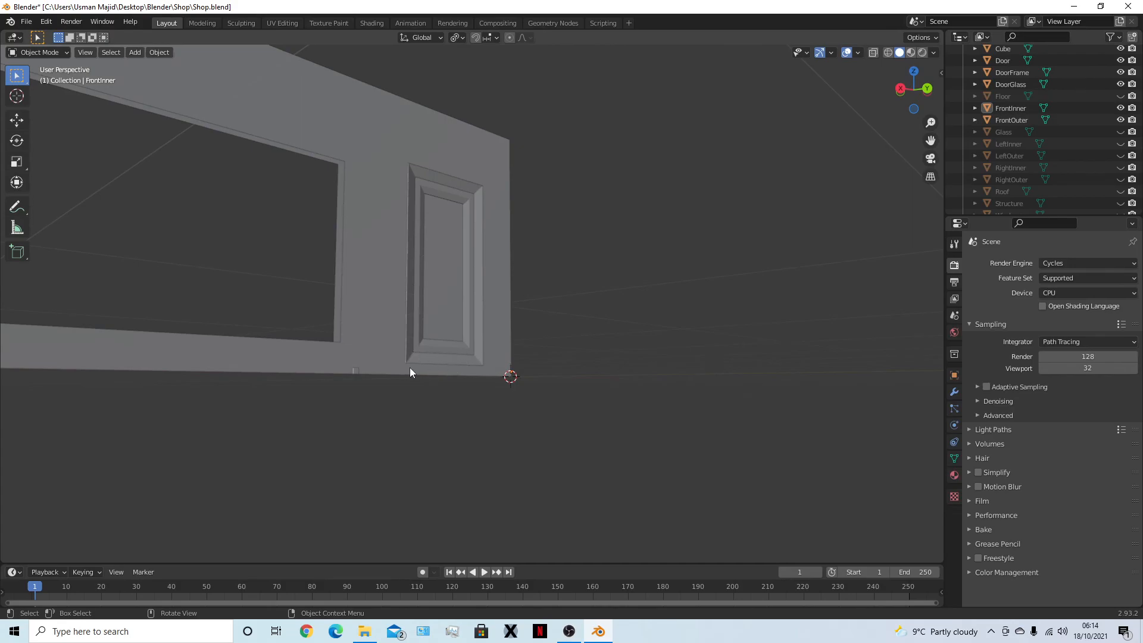
key("ctrl+KP_1")
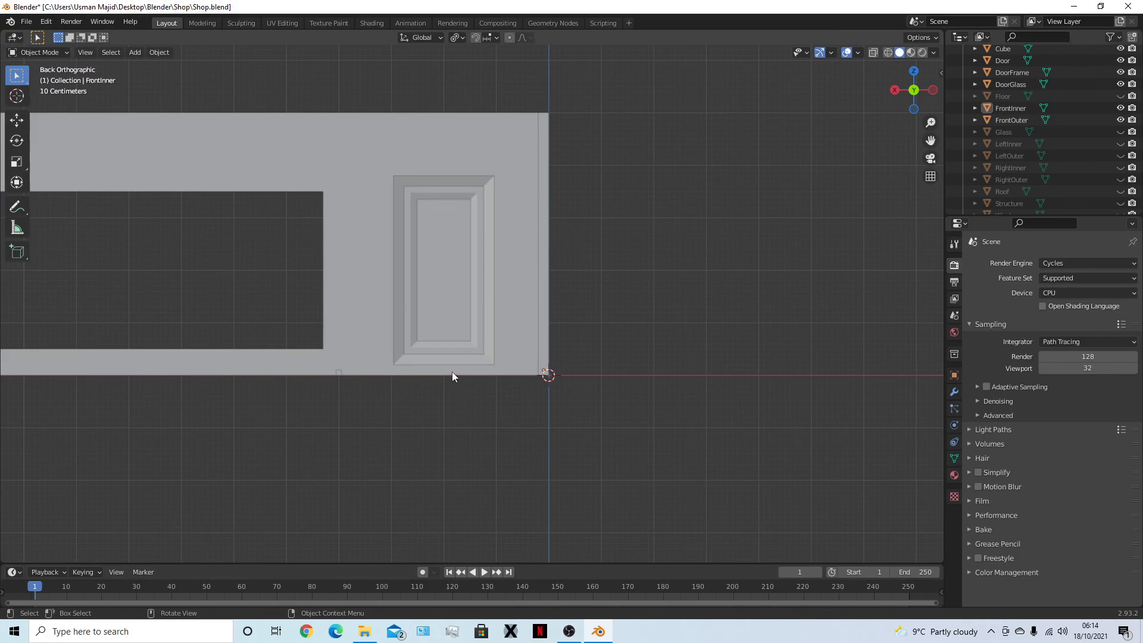
left_click(452, 372)
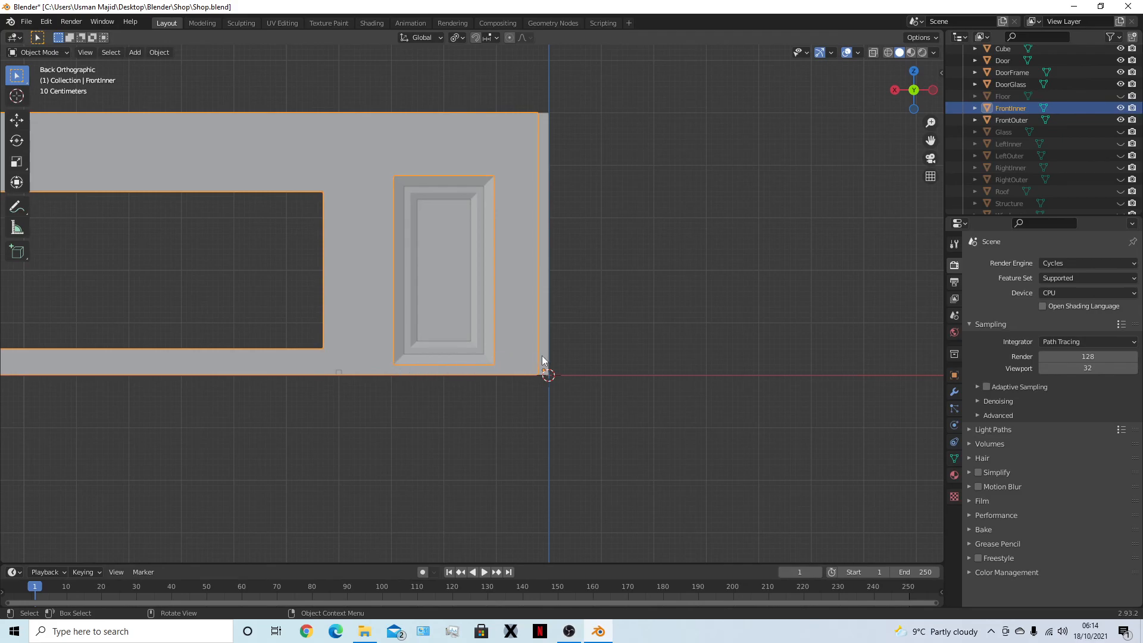
middle_click_drag(316, 417, 362, 402)
left_click(347, 389)
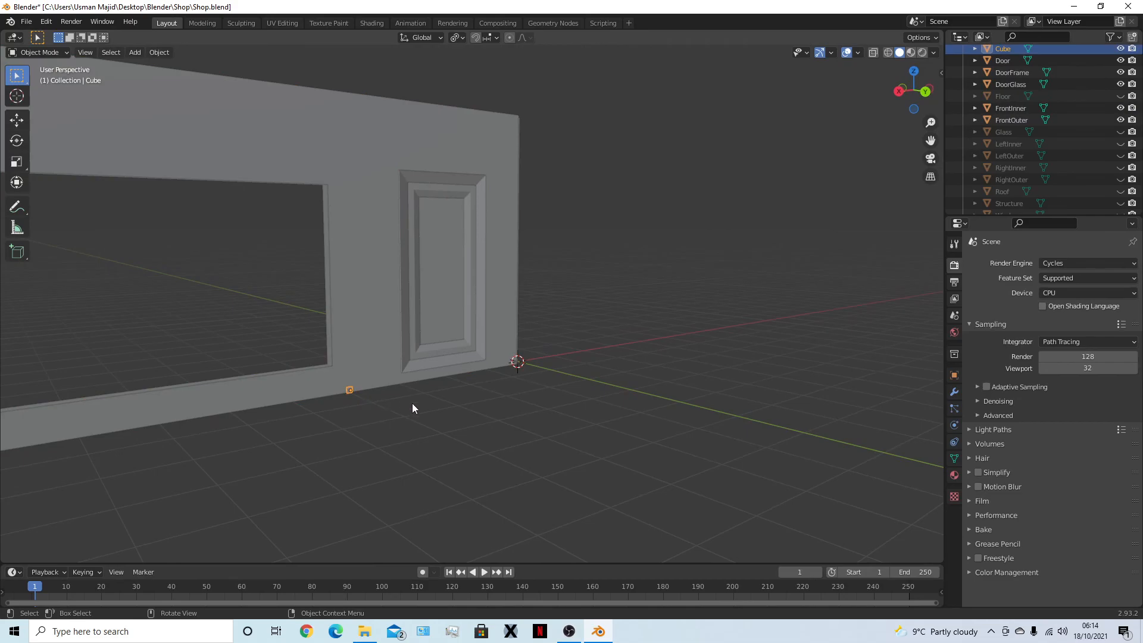
Save the file, unhide all of the shop's objects and show the whole building in front view with nothing selected
key("KP_5")
key("KP_1")
key("ctrl+s")
key("alt+h")
left_click(540, 443)
scroll(670, 401, "down", 4)
scroll(517, 421, "down", 4)
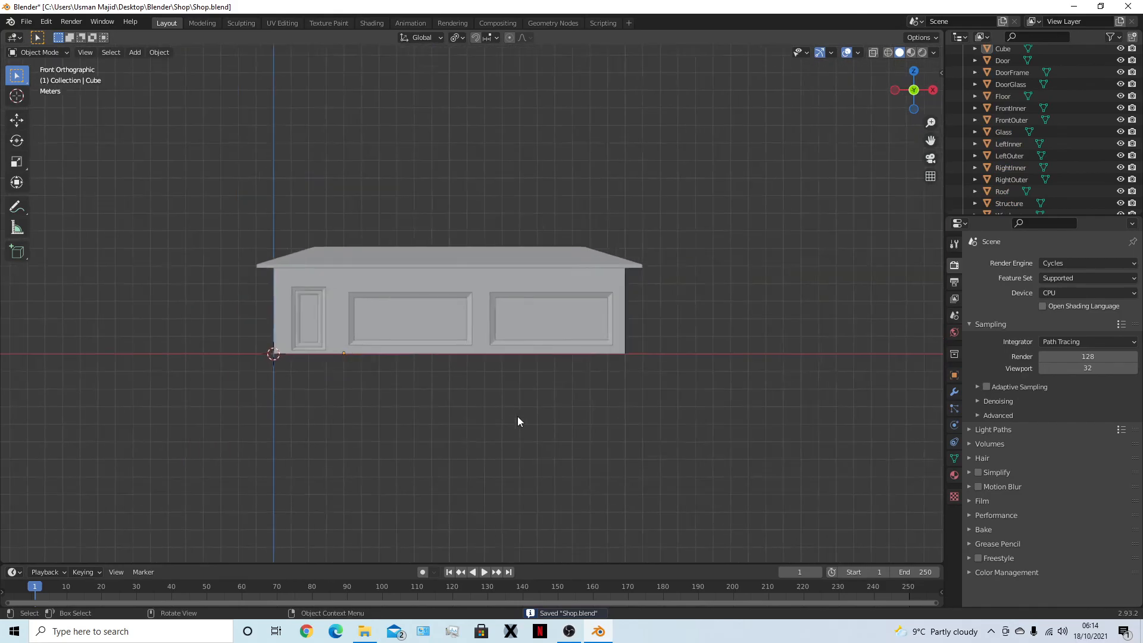
Save Shop.blend with all objects visible and close the program
key("ctrl+s")
left_click(1129, 6)
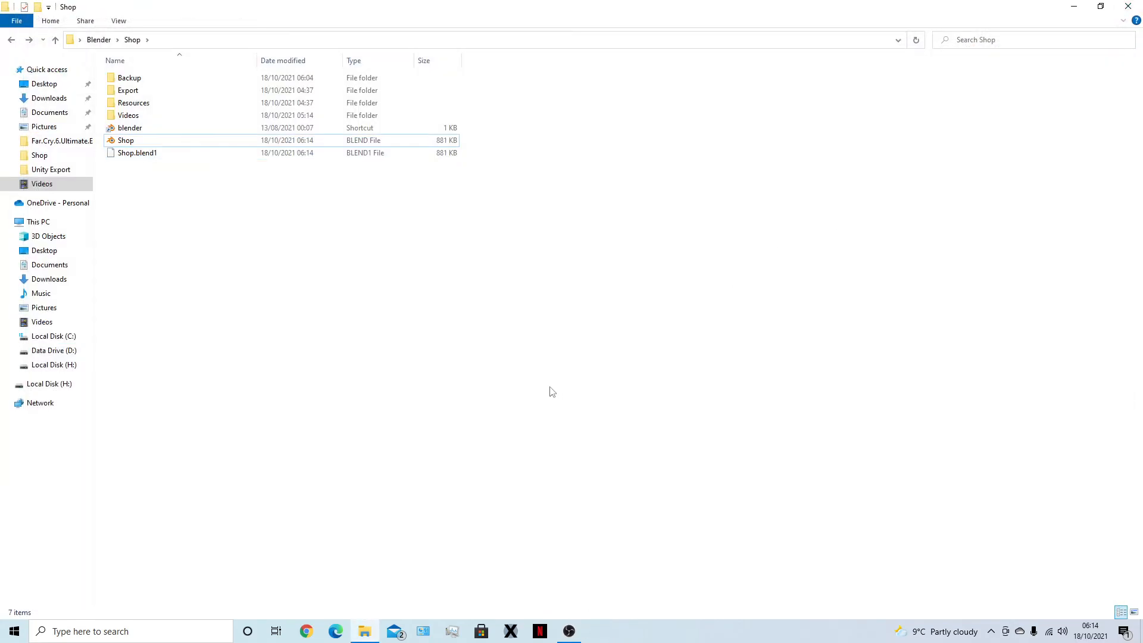